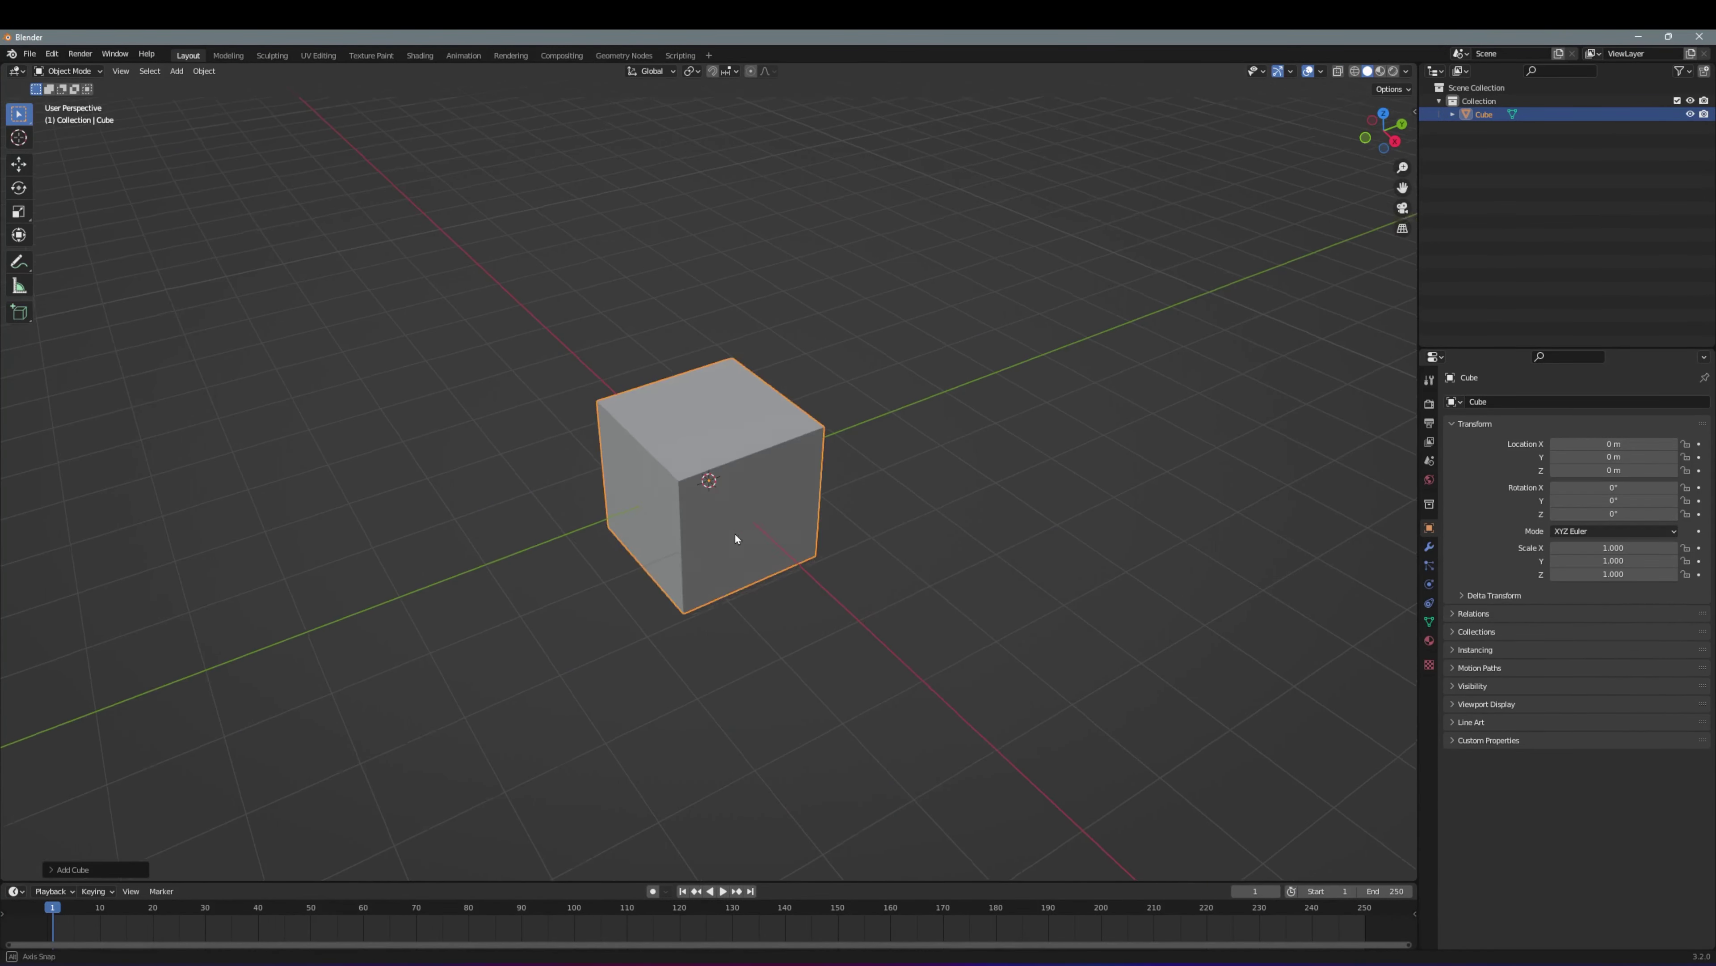
Add a Subdivision Surface modifier to the cube with viewport level 2
{"action": "scroll", "coordinate": [734, 534], "scroll_direction": "down", "scroll_amount": 3}
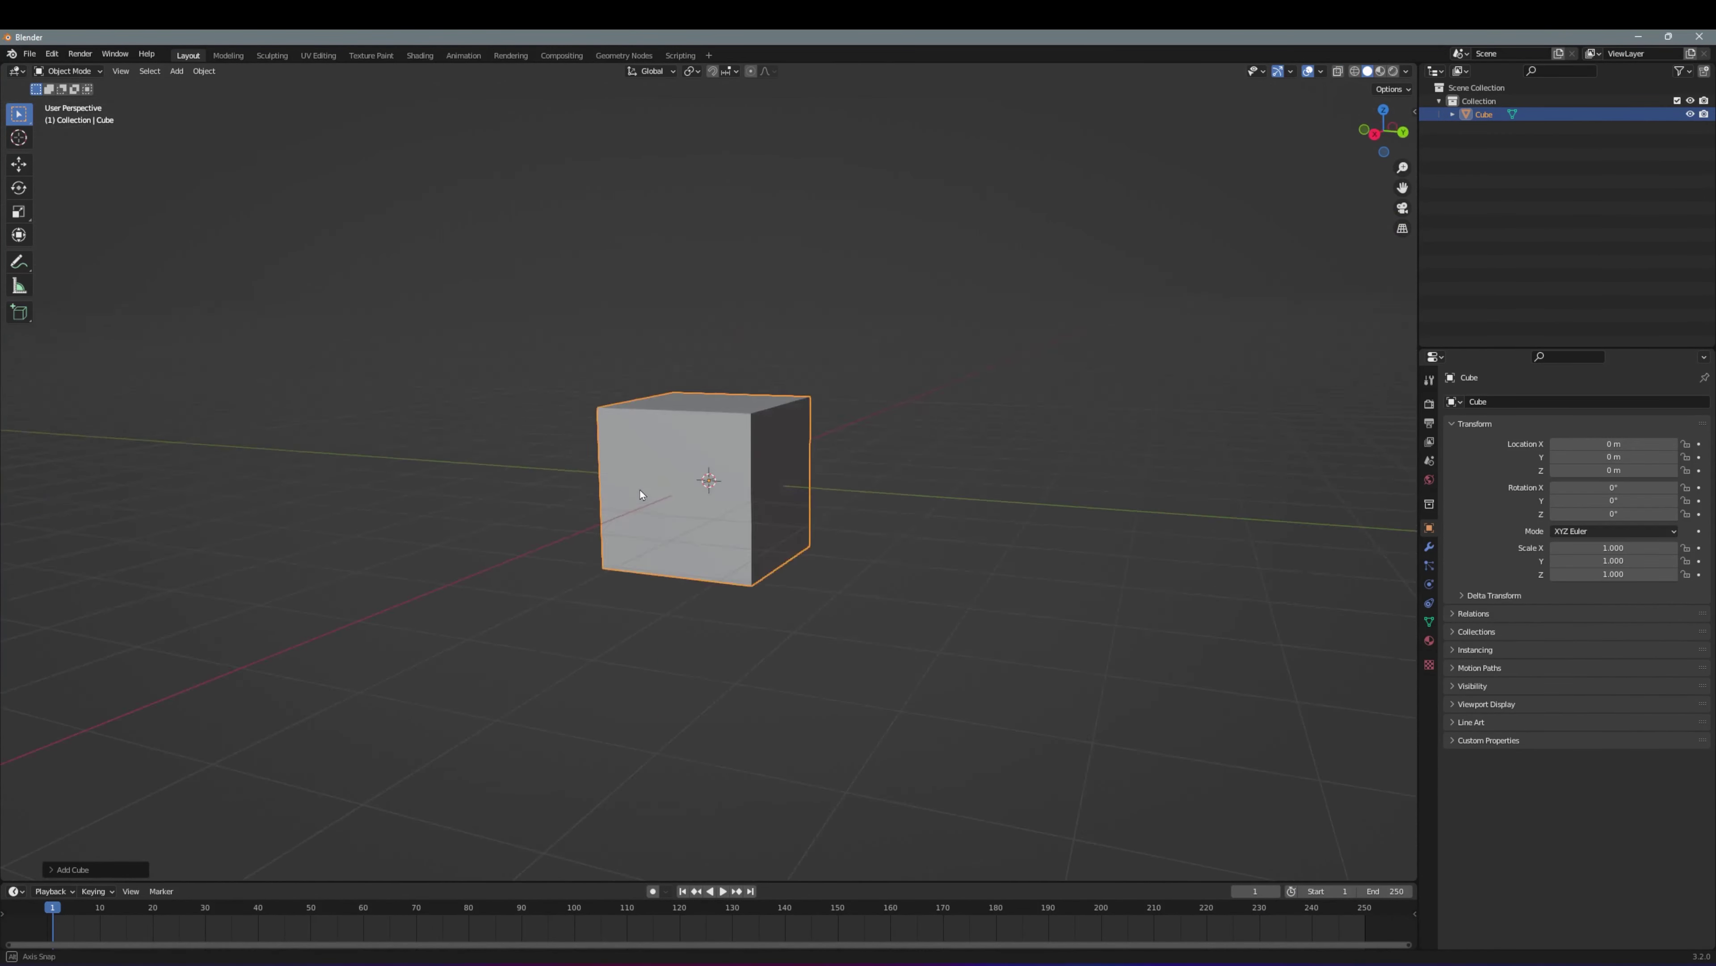
{"action": "middle_click_drag", "start_coordinate": [640, 489], "coordinate": [804, 462]}
{"action": "left_click", "coordinate": [1429, 547]}
{"action": "left_click", "coordinate": [1575, 401]}
{"action": "left_click", "coordinate": [1460, 662]}
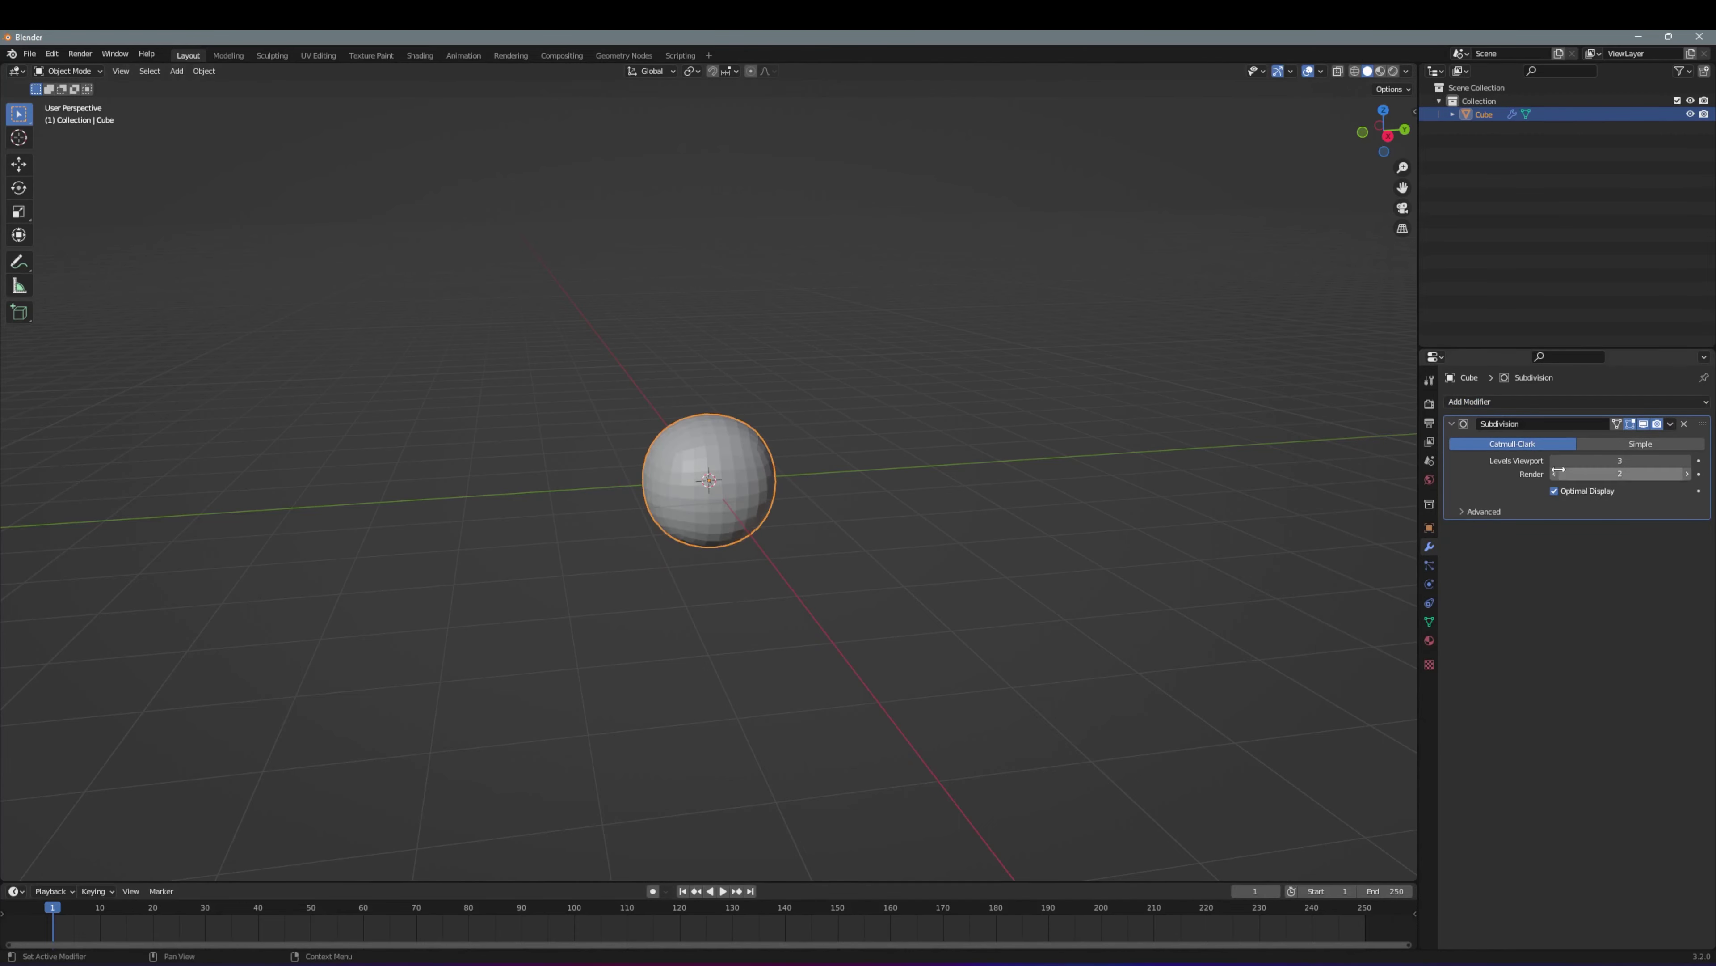
{"action": "left_click", "coordinate": [1554, 460]}
Extrude the cube's end face and scale it down into a tapered end
{"action": "key", "text": "Tab"}
{"action": "middle_click_drag", "start_coordinate": [811, 474], "coordinate": [913, 460]}
{"action": "left_click", "coordinate": [878, 473]}
{"action": "key", "text": "e"}
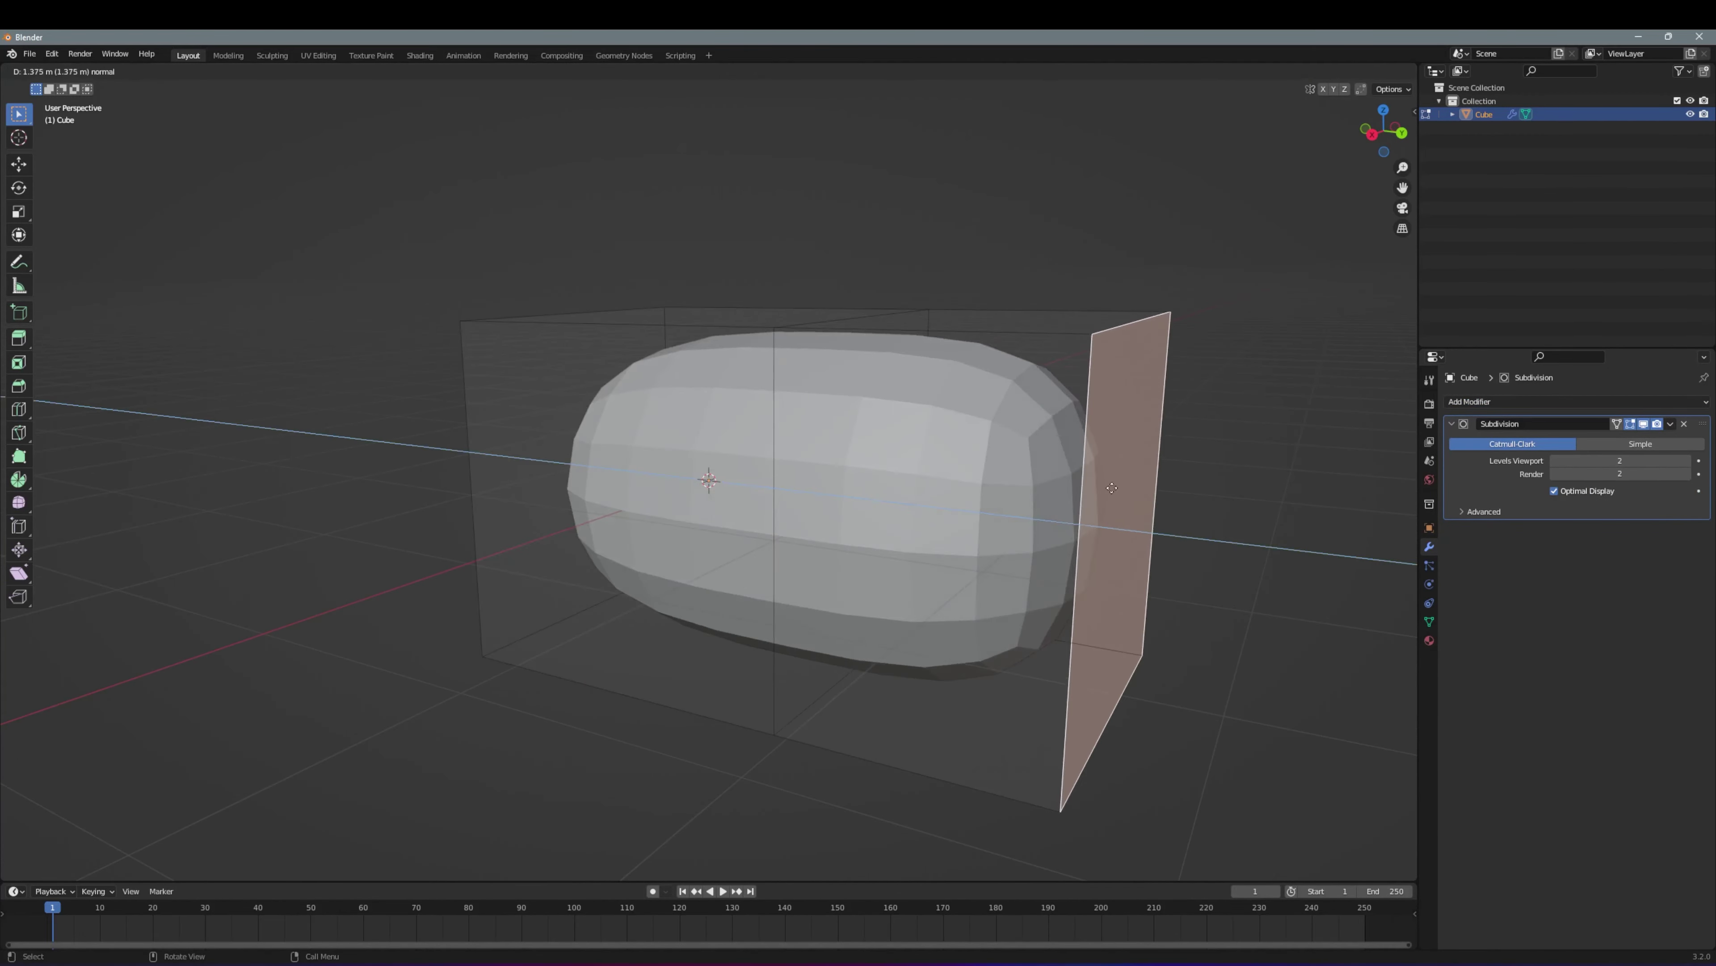
{"action": "key", "text": "s"}
{"action": "left_click", "coordinate": [1108, 514]}
{"action": "mouse_move", "coordinate": [1108, 514]}
{"action": "middle_mouse_down"}
{"action": "mouse_move", "coordinate": [892, 501]}
{"action": "mouse_move", "coordinate": [947, 486]}
{"action": "middle_mouse_up"}
Apply the Subdivision modifier, then add a fresh one with Ctrl+1
{"action": "key", "text": "Tab"}
{"action": "left_click", "coordinate": [1670, 423]}
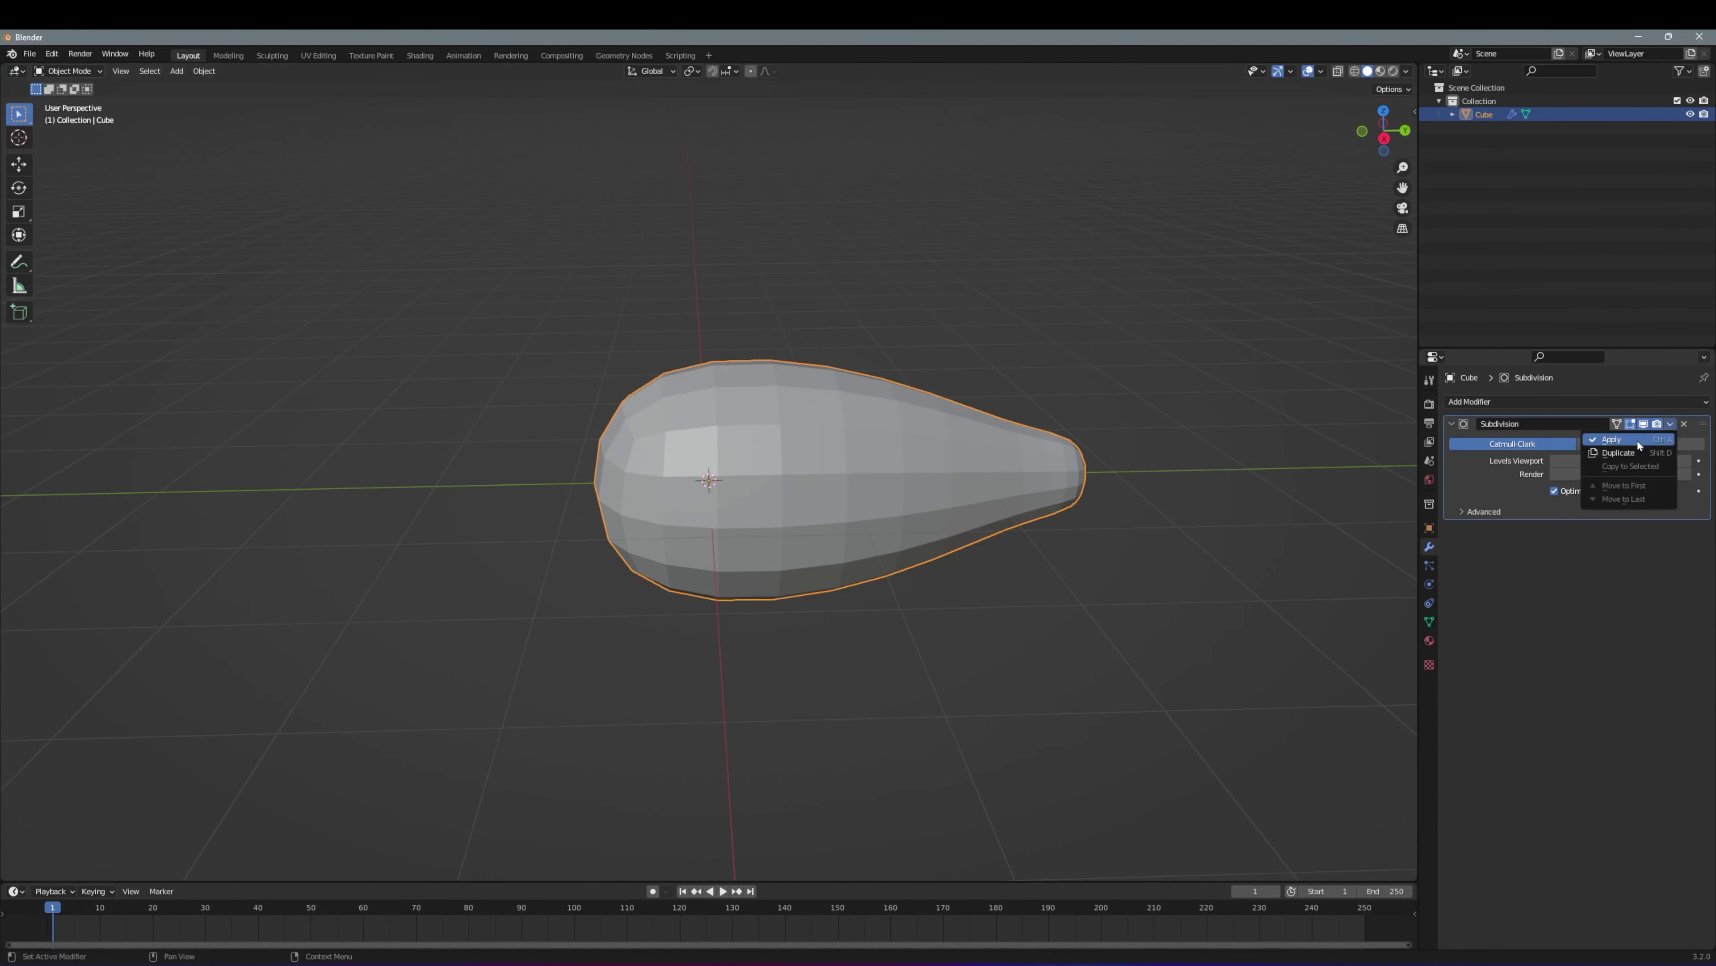
{"action": "key", "text": "KP_1"}
{"action": "mouse_move", "coordinate": [676, 541]}
{"action": "middle_mouse_down"}
{"action": "mouse_move", "coordinate": [736, 533]}
{"action": "mouse_move", "coordinate": [774, 479]}
{"action": "mouse_move", "coordinate": [486, 460]}
{"action": "mouse_move", "coordinate": [658, 509]}
{"action": "mouse_move", "coordinate": [811, 487]}
{"action": "mouse_move", "coordinate": [487, 439]}
{"action": "middle_mouse_up"}
{"action": "key", "text": "ctrl+1"}
{"action": "key", "text": "Tab"}
{"action": "key", "text": "s"}
{"action": "key", "text": "Escape"}
Extrude the wide end of the fuselage to form a rim
{"action": "key", "text": "Tab"}
{"action": "right_click", "coordinate": [486, 440]}
{"action": "key", "text": "alt+a"}
{"action": "key", "text": "b"}
{"action": "key", "text": "KP_3"}
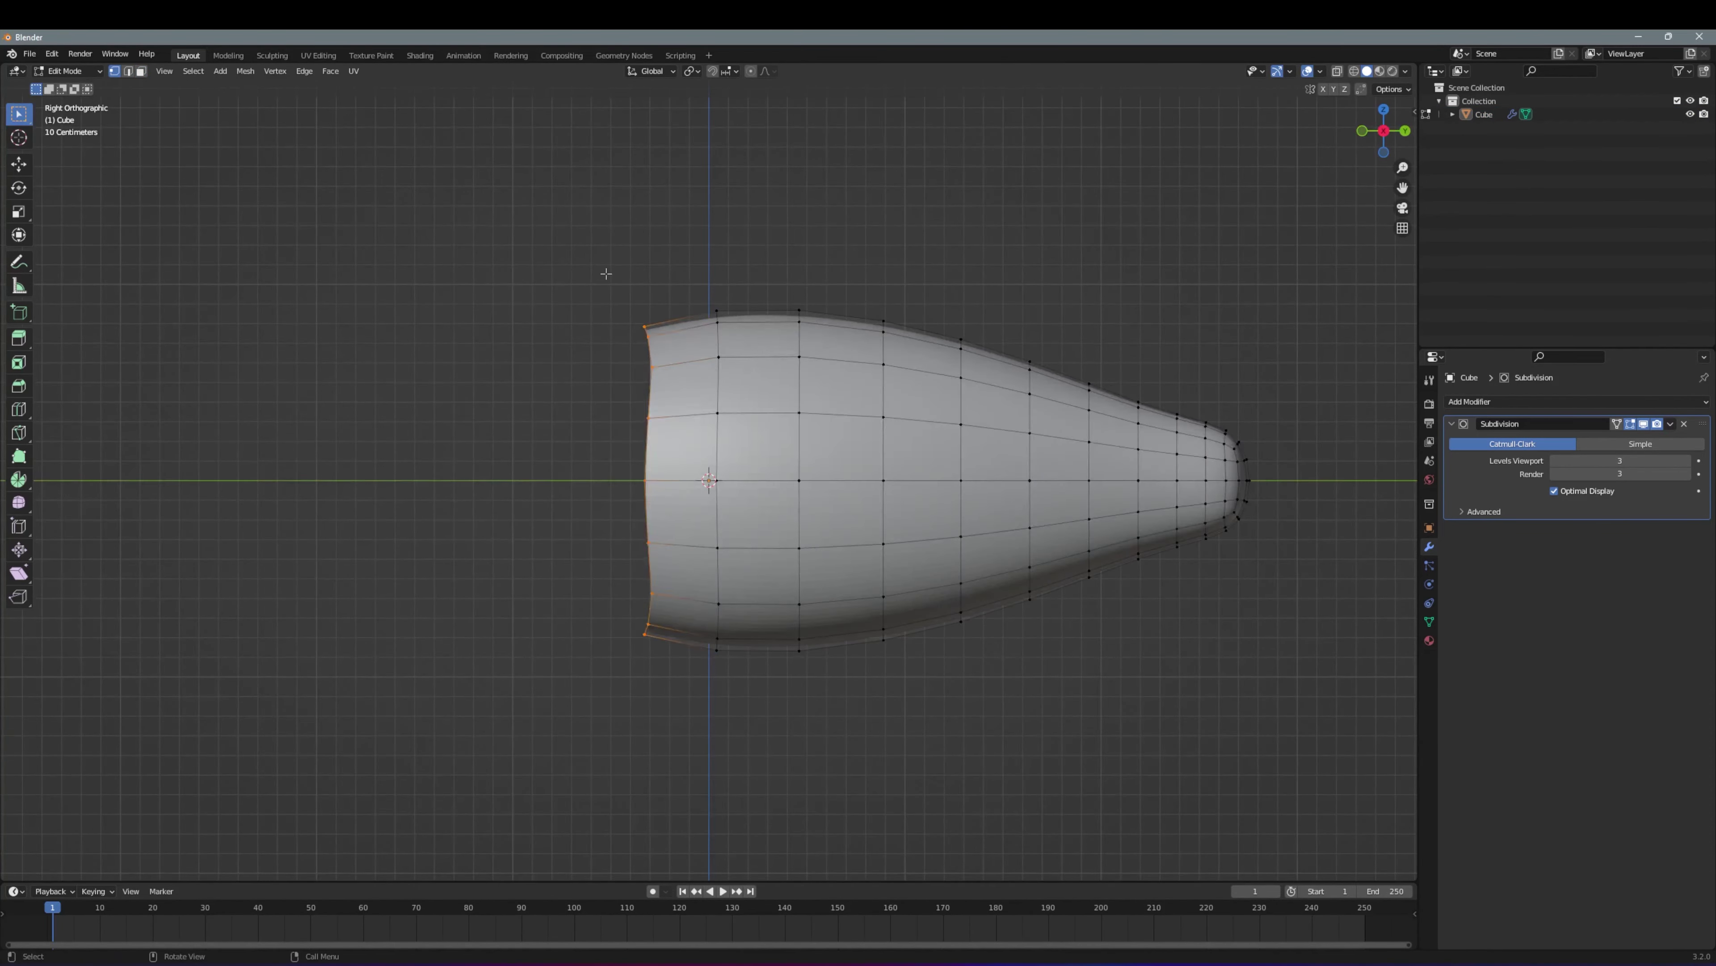
{"action": "key", "text": "ctrl+shift+Escape"}
{"action": "left_click", "coordinate": [1321, 98]}
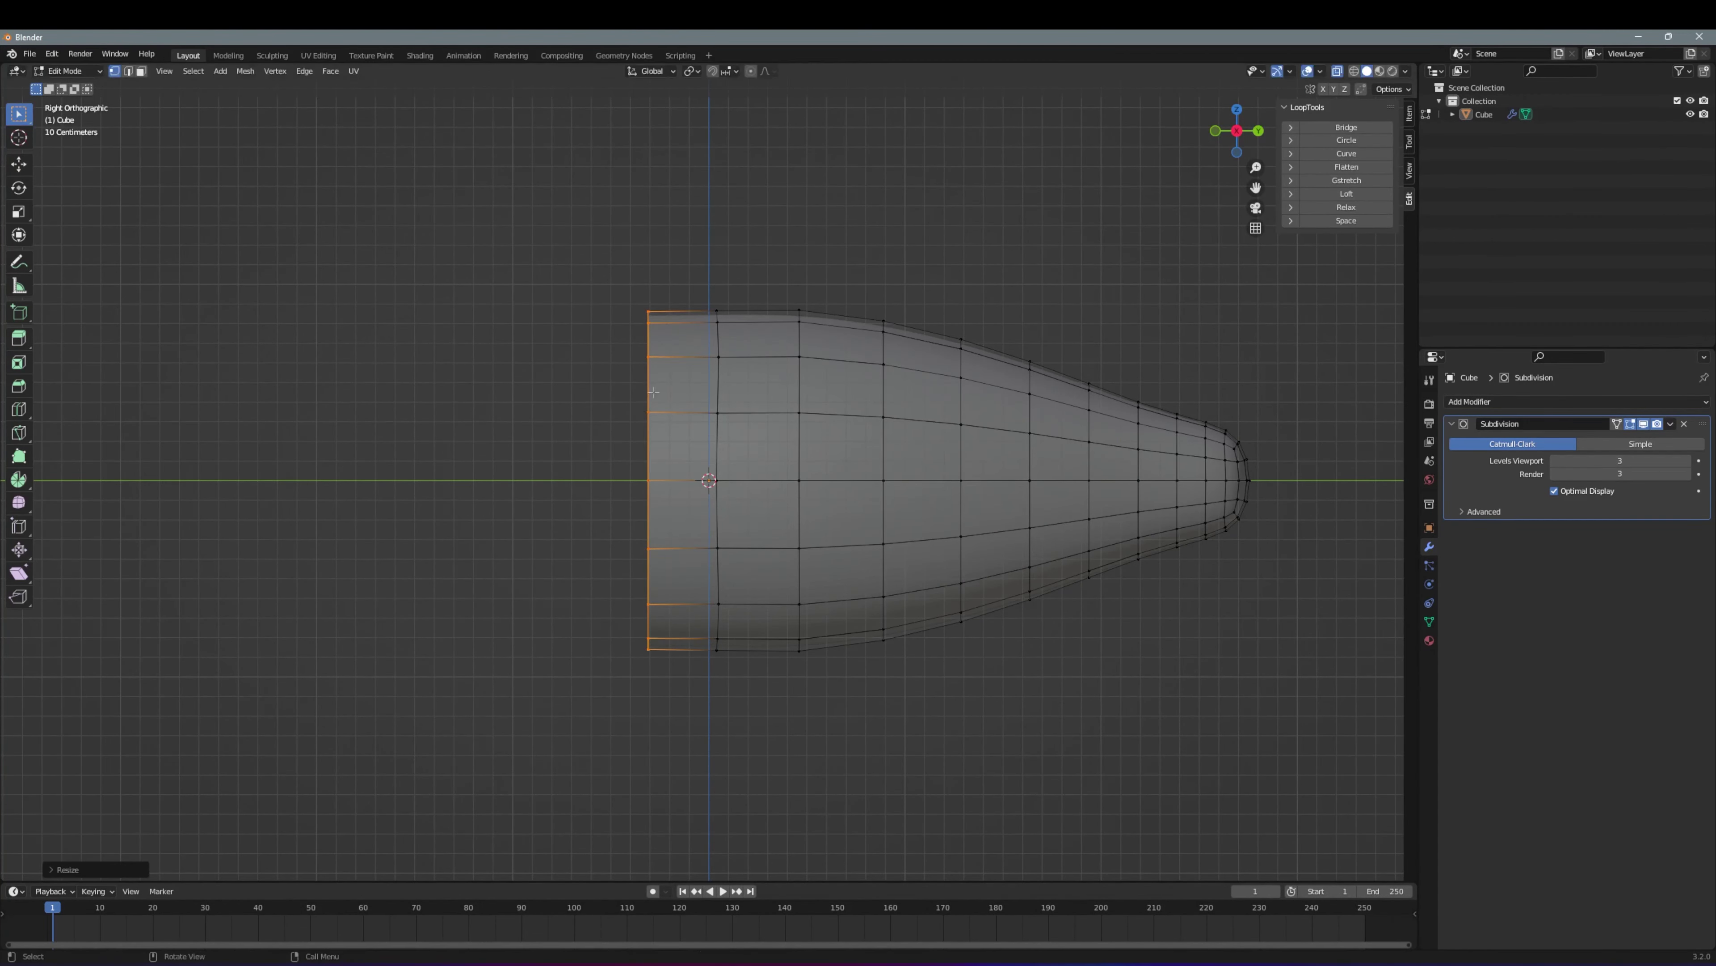
{"action": "left_click", "coordinate": [541, 395]}
{"action": "middle_click_drag", "start_coordinate": [542, 394], "coordinate": [620, 419]}
{"action": "key", "text": "KP_1"}
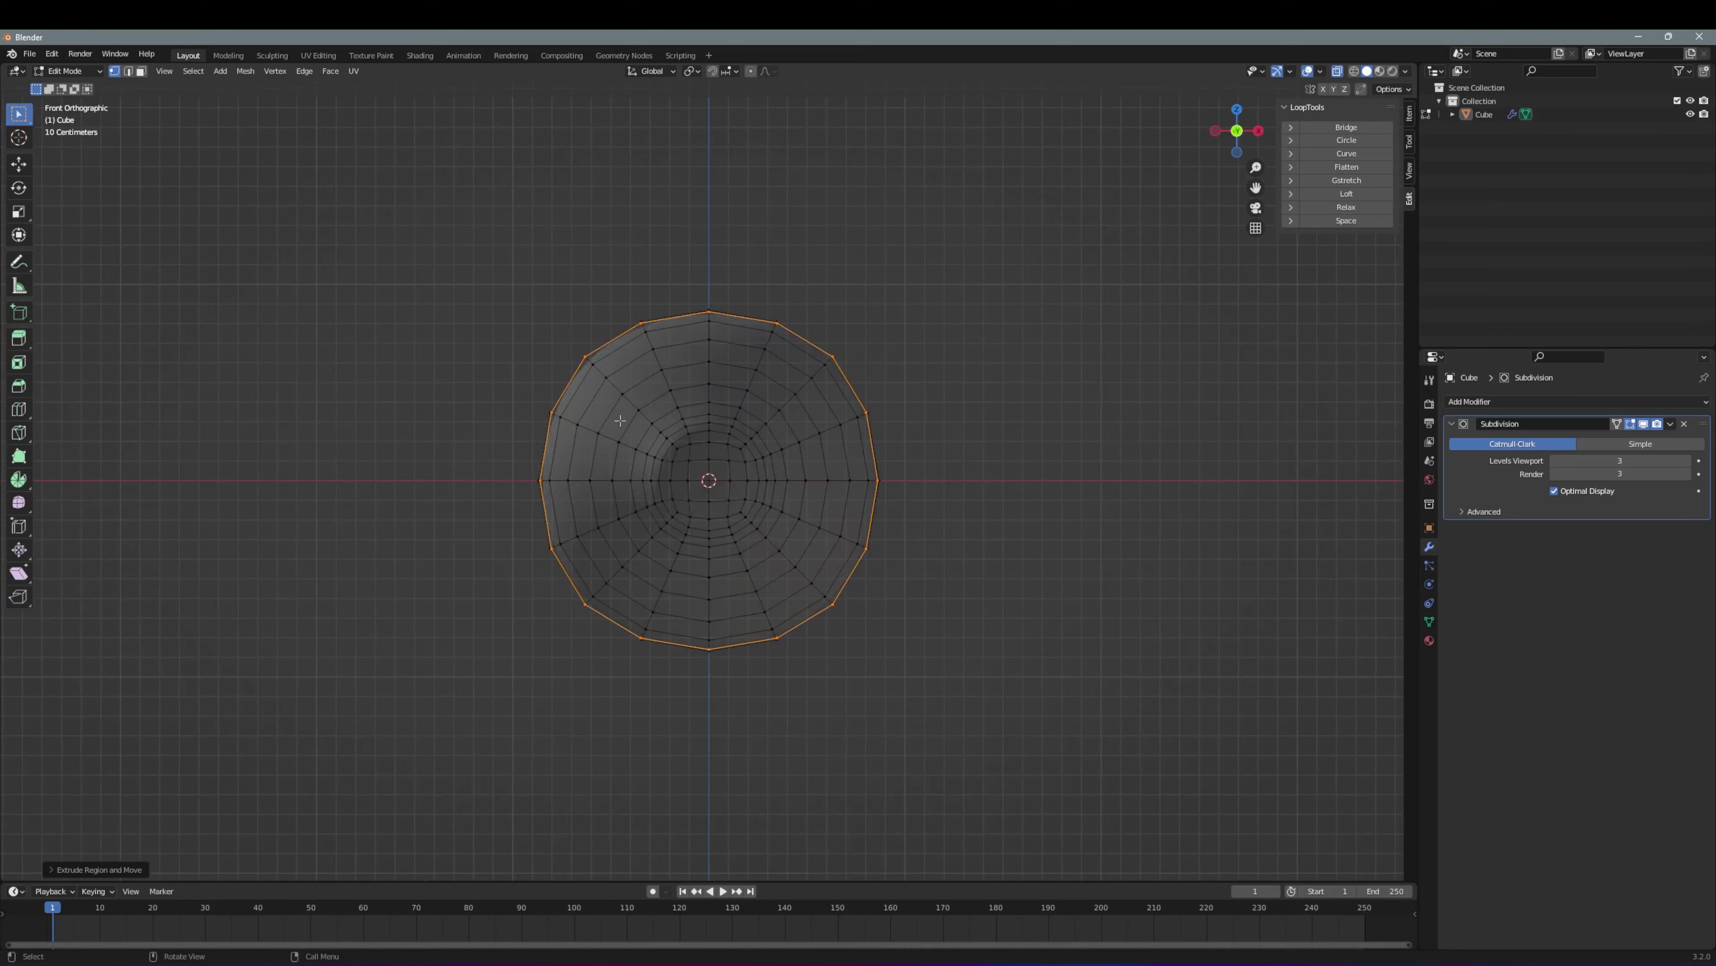
Select the rim edge loop around the open wide end
{"action": "left_click", "coordinate": [662, 371], "text": "alt"}
{"action": "mouse_move", "coordinate": [726, 449]}
{"action": "middle_mouse_down"}
{"action": "mouse_move", "coordinate": [663, 371]}
{"action": "mouse_move", "coordinate": [830, 400]}
{"action": "middle_mouse_up"}
{"action": "left_click", "coordinate": [649, 344], "text": "alt"}
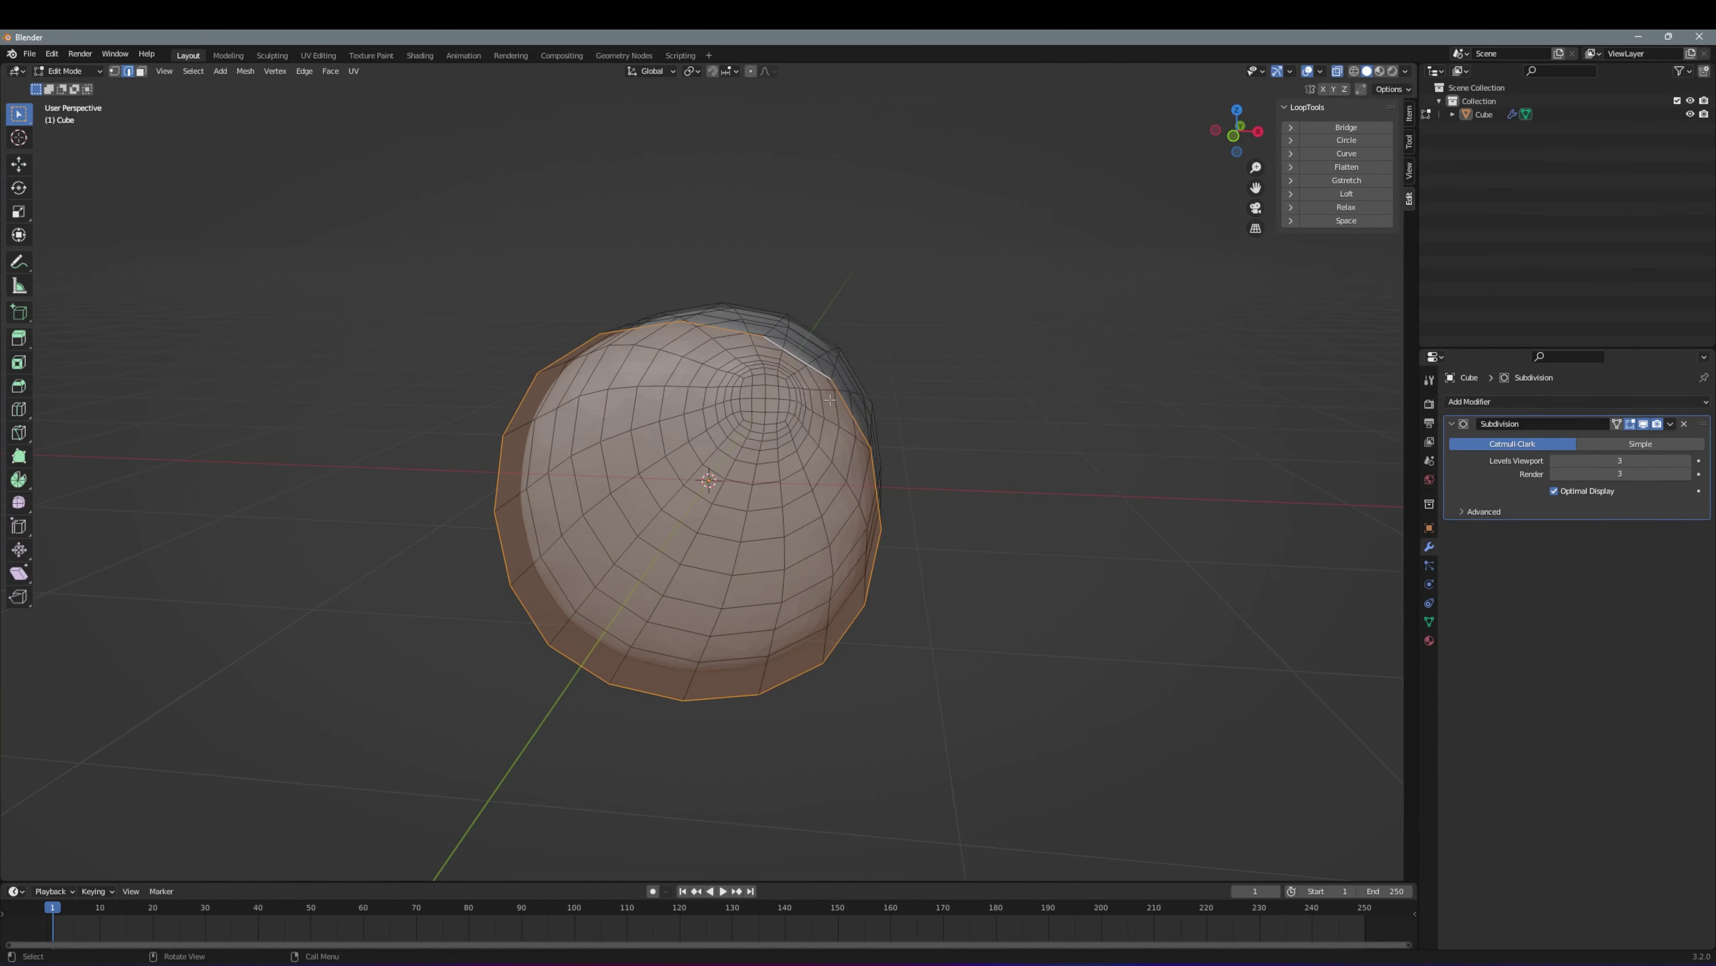
{"action": "middle_click_drag", "start_coordinate": [602, 413], "coordinate": [583, 437], "text": "alt"}
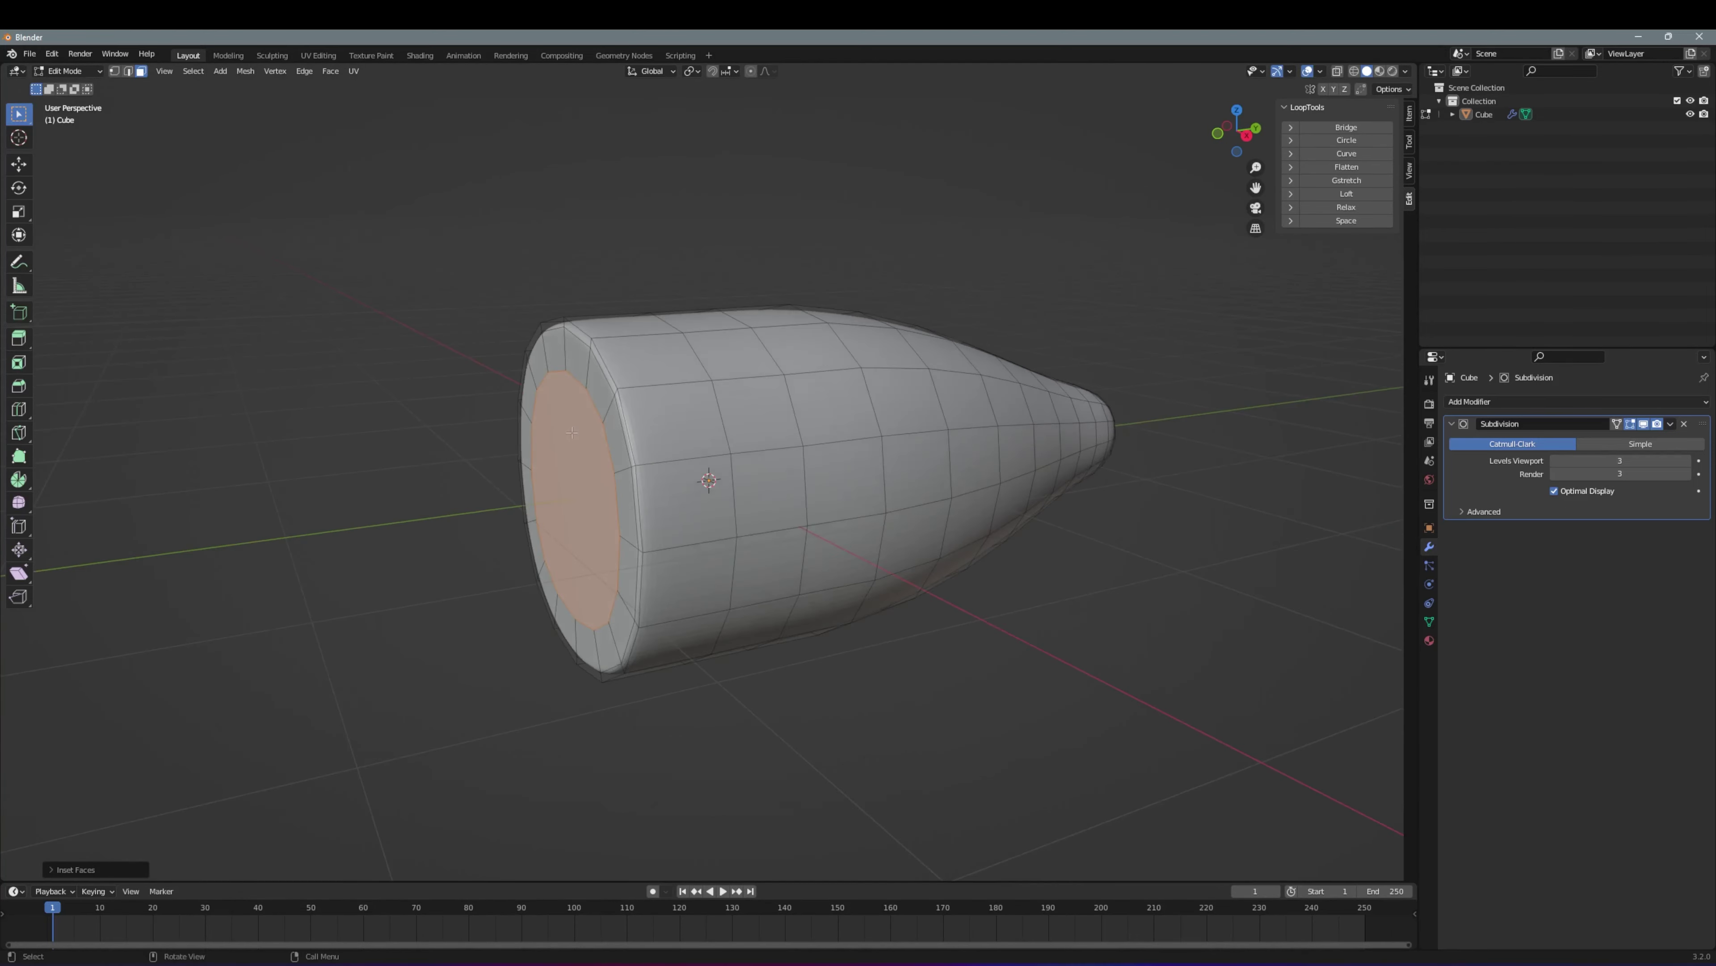
{"action": "mouse_move", "coordinate": [568, 503]}
{"action": "middle_mouse_down"}
{"action": "mouse_move", "coordinate": [518, 475]}
{"action": "mouse_move", "coordinate": [640, 452]}
{"action": "middle_mouse_up"}
{"action": "key", "text": "KP_3"}
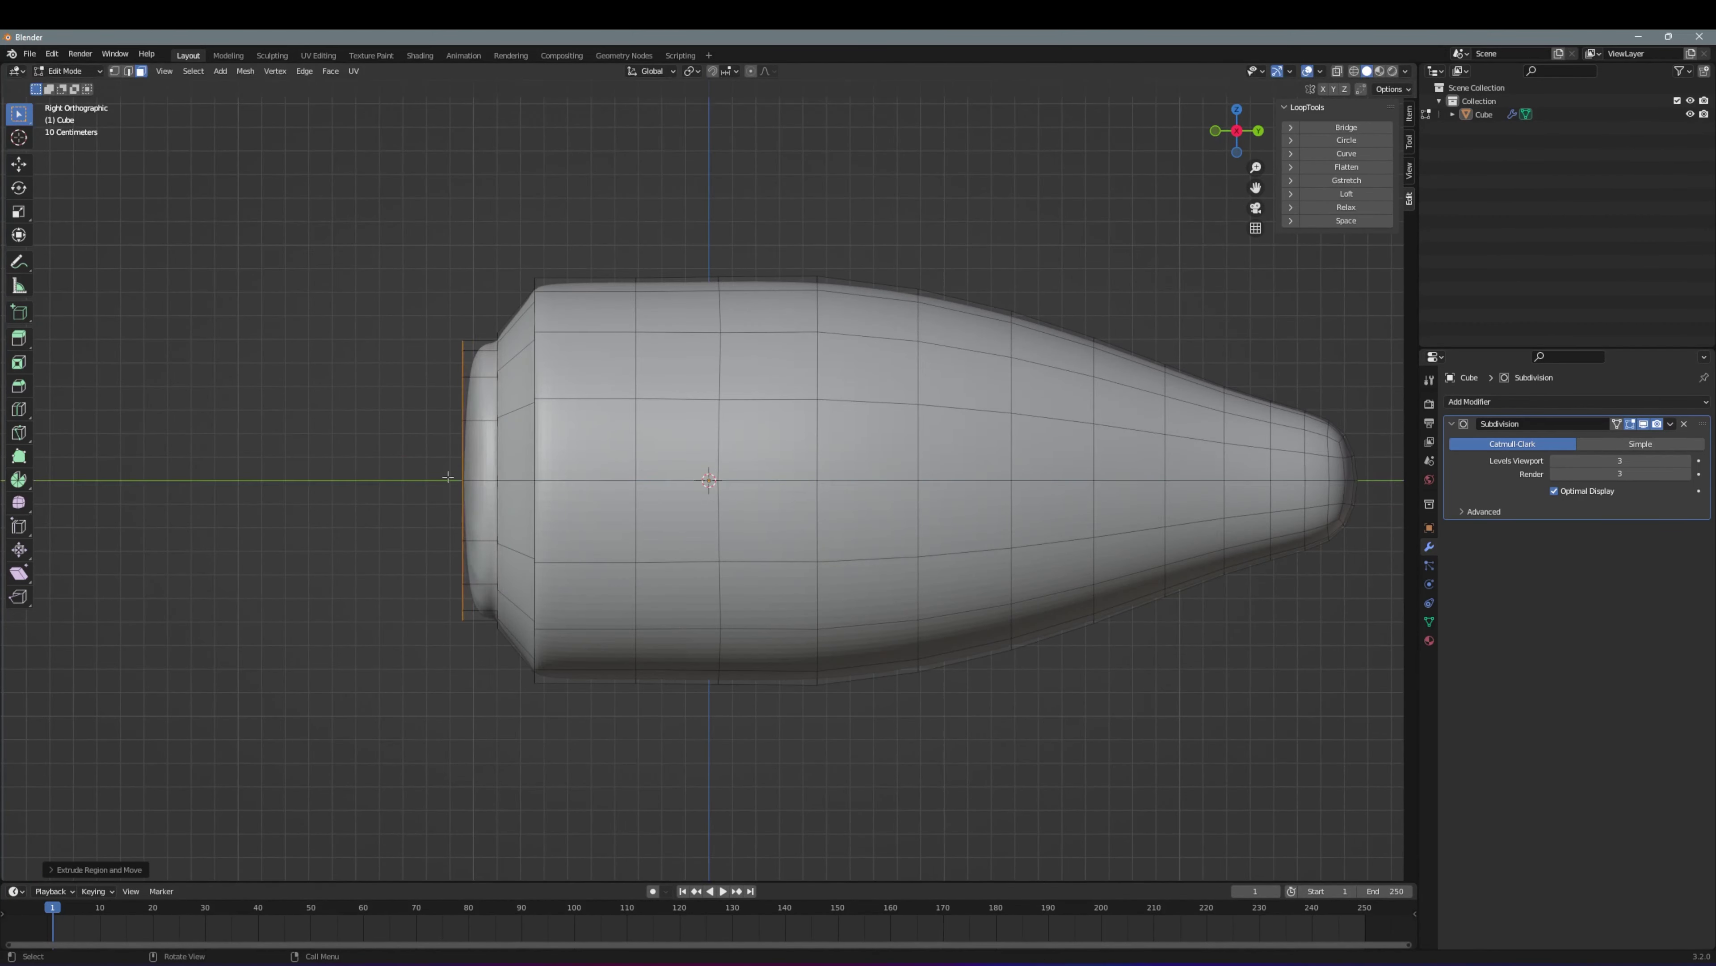
{"action": "middle_click_drag", "start_coordinate": [447, 478], "coordinate": [595, 498]}
Inset the end face and push it inward into a recessed opening
{"action": "key", "text": "i"}
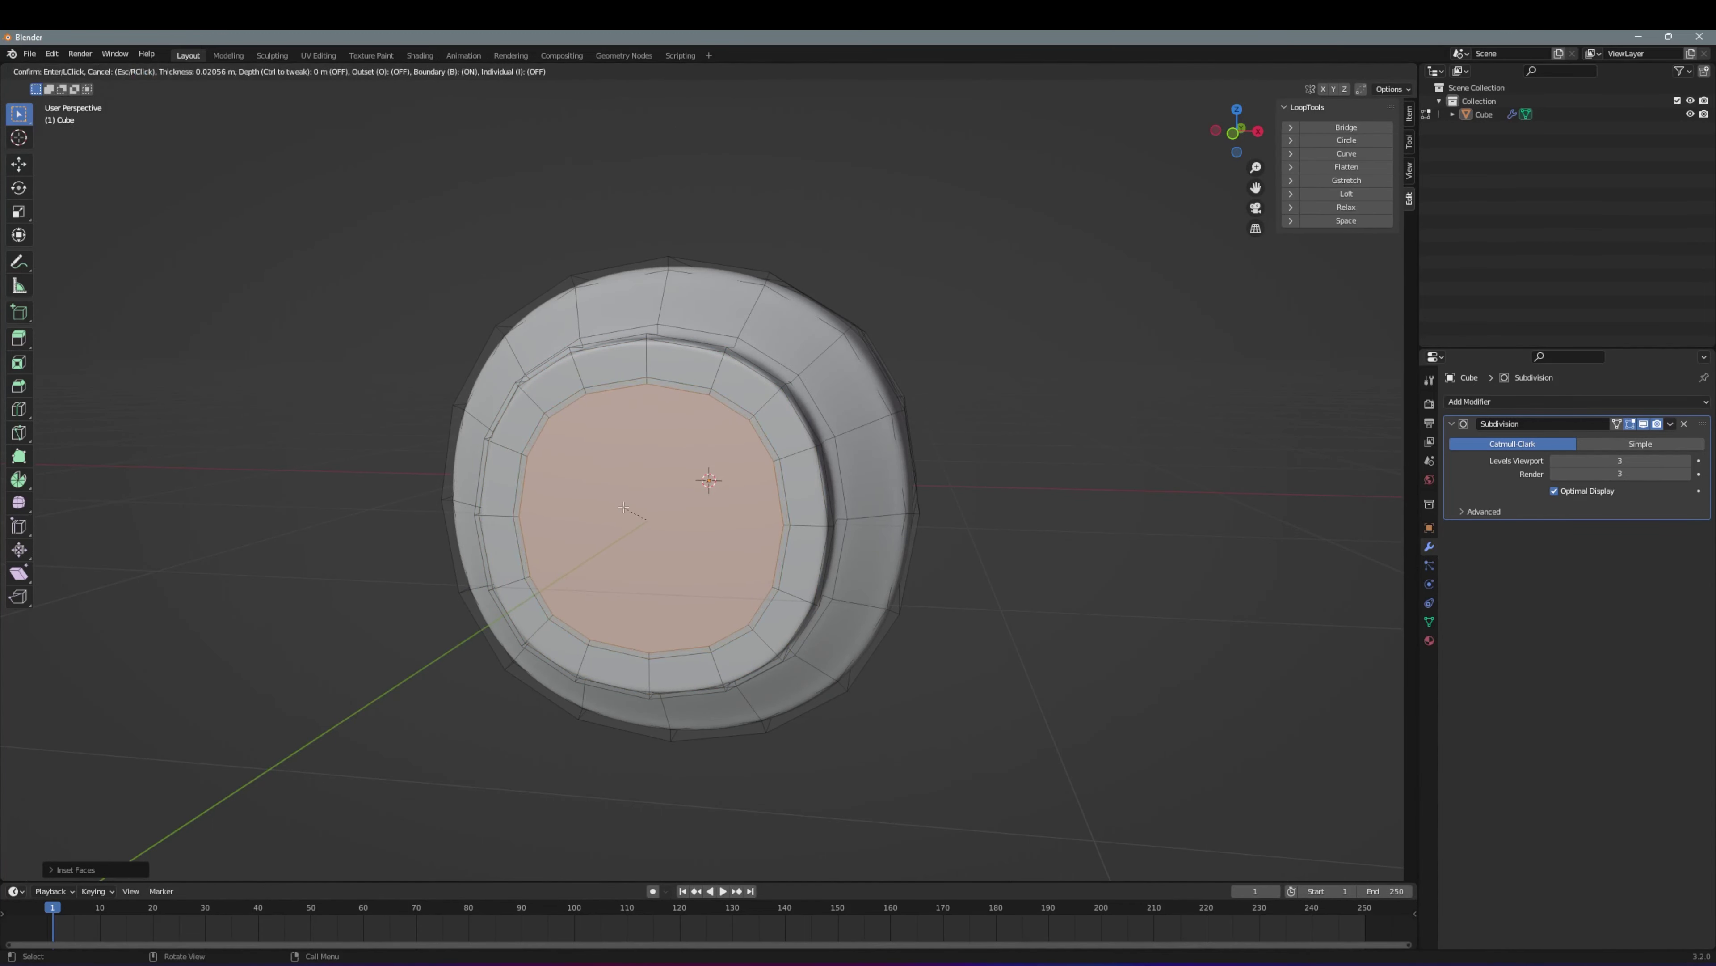
{"action": "left_click", "coordinate": [623, 507]}
{"action": "key", "text": "e"}
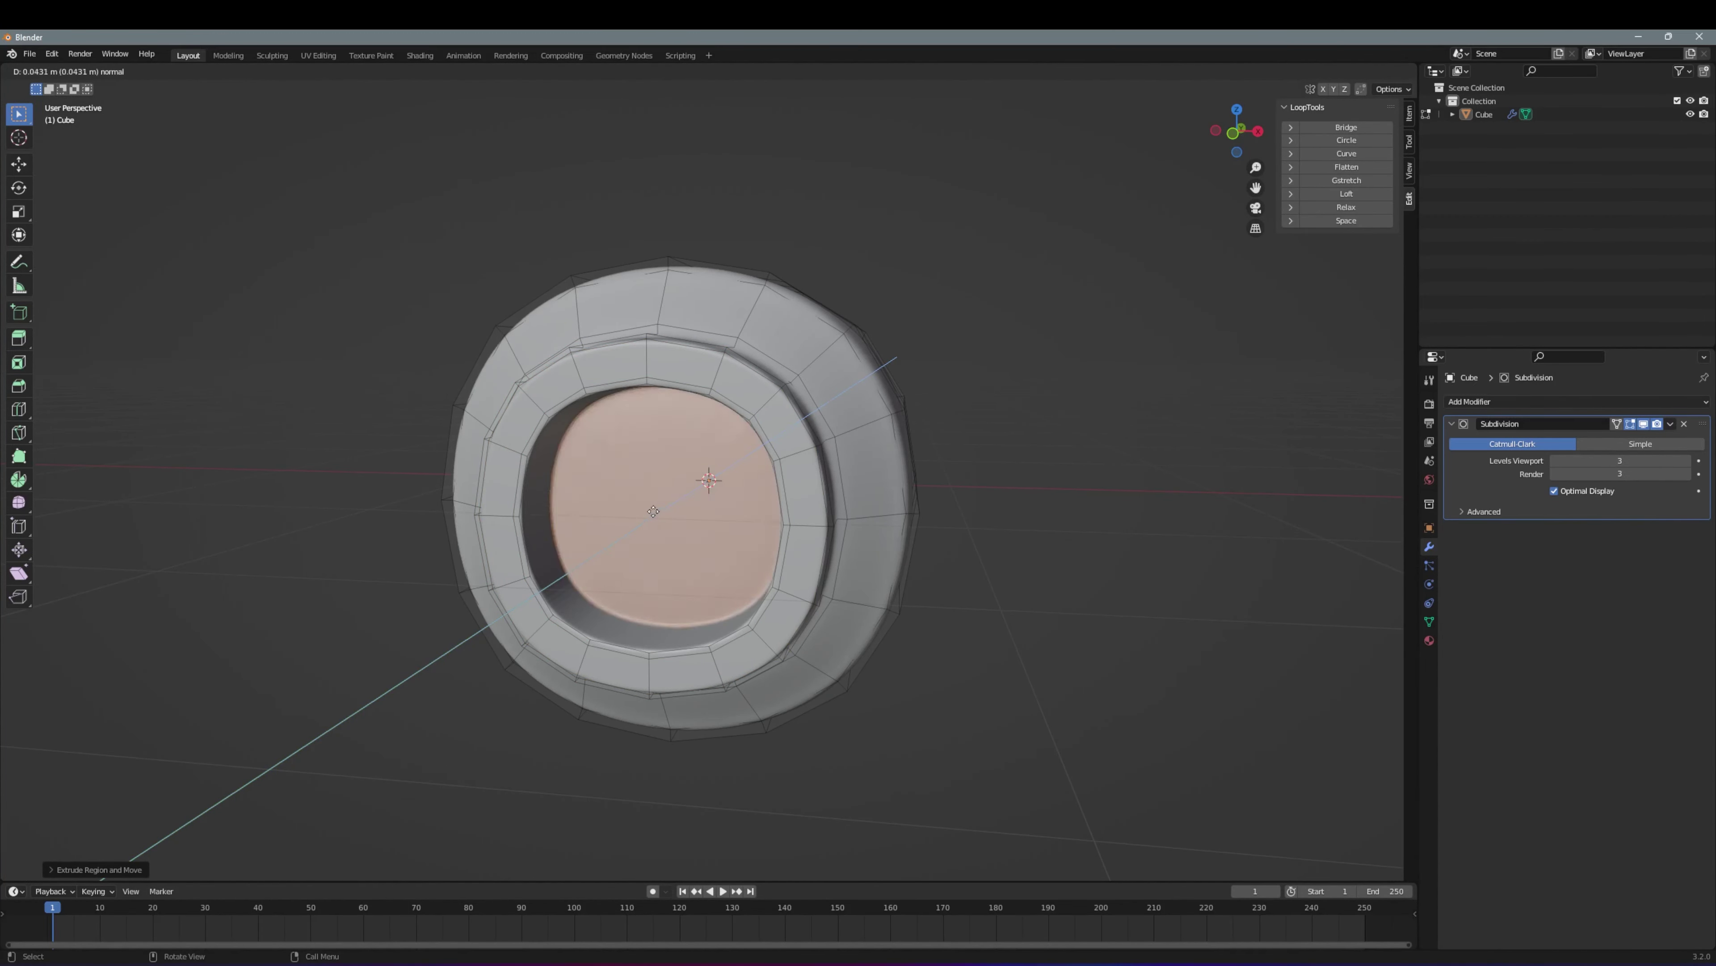
{"action": "middle_click_drag", "start_coordinate": [656, 511], "coordinate": [778, 487]}
{"action": "left_click", "coordinate": [1644, 424]}
{"action": "key", "text": "Tab"}
Round the edge loop around the opening into a circle with LoopTools Circle
{"action": "left_click", "coordinate": [1644, 424]}
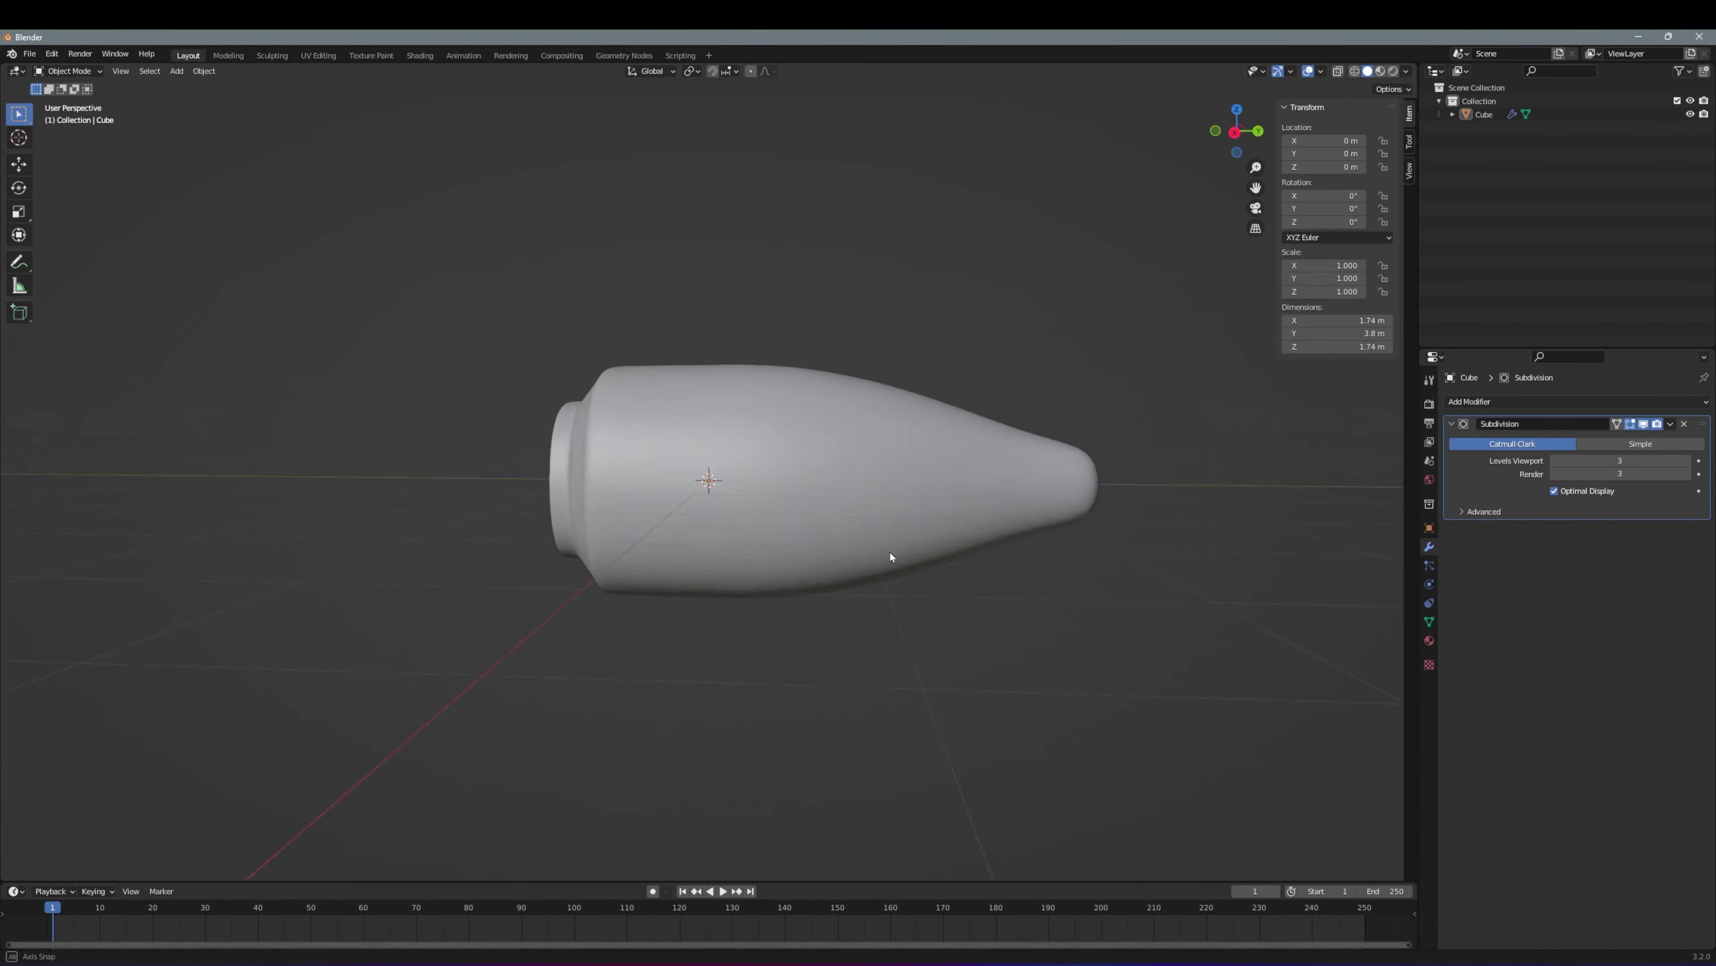
{"action": "middle_click_drag", "start_coordinate": [890, 552], "coordinate": [709, 473]}
{"action": "key", "text": "Tab"}
{"action": "scroll", "coordinate": [718, 464], "scroll_direction": "up", "scroll_amount": 3}
{"action": "scroll", "coordinate": [718, 464], "scroll_direction": "up", "scroll_amount": 2}
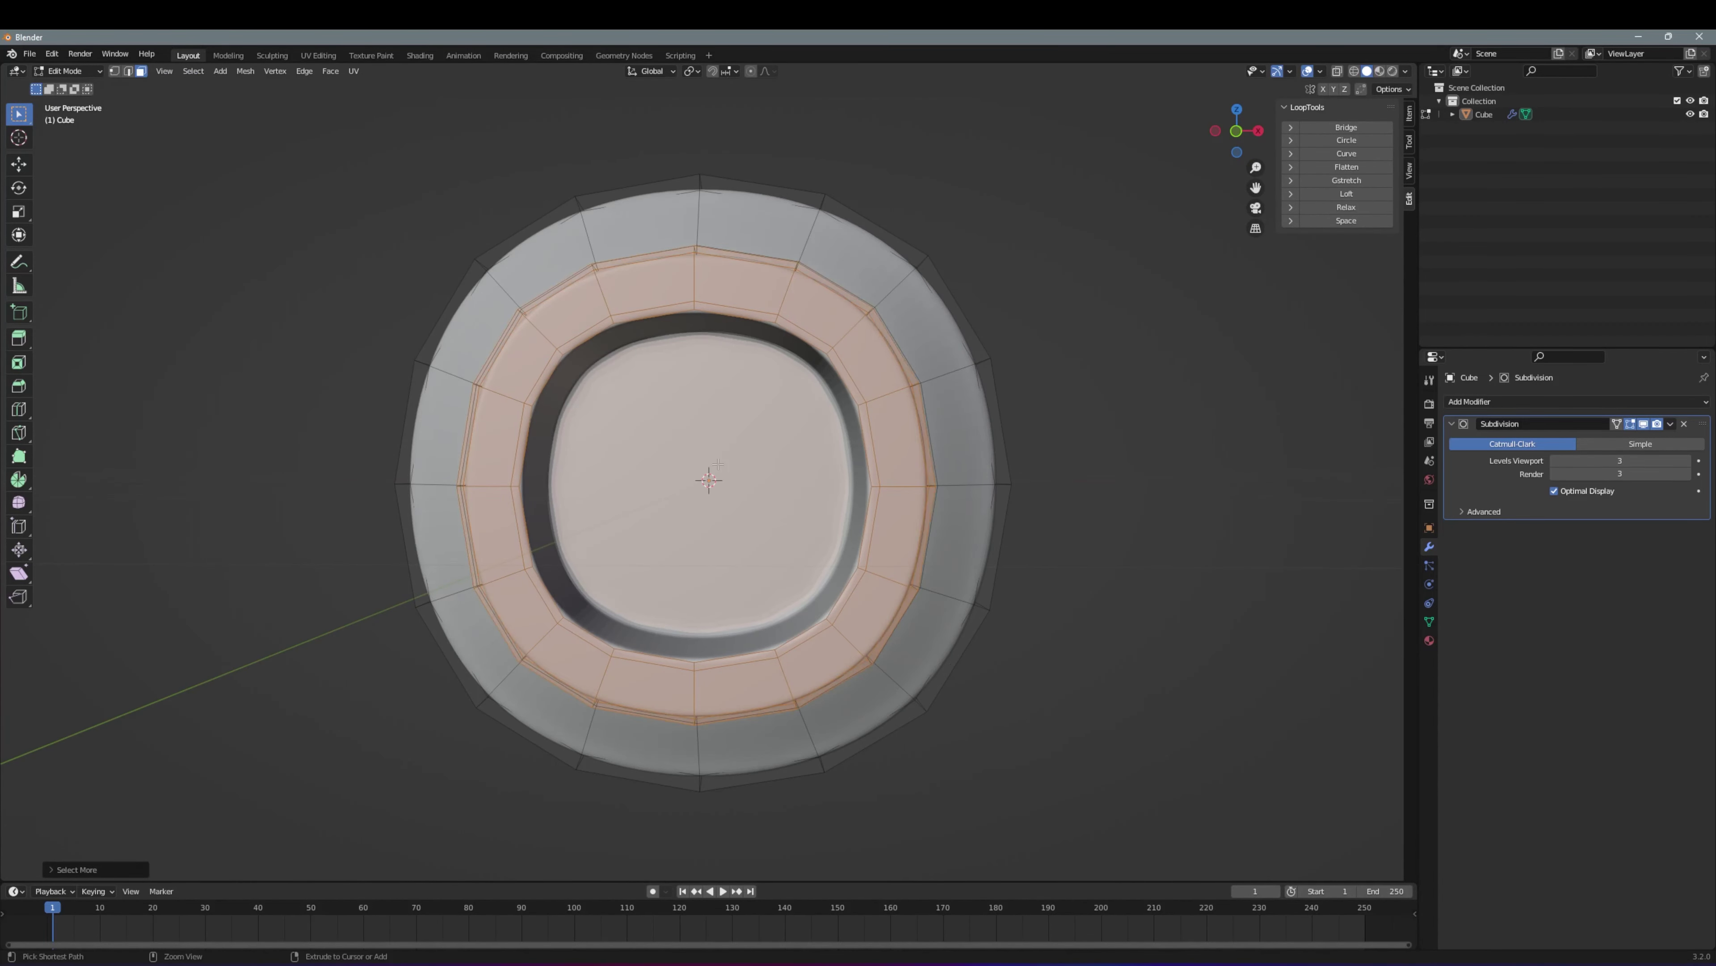
{"action": "key", "text": "ctrl+z"}
{"action": "key", "text": "ctrl+z"}
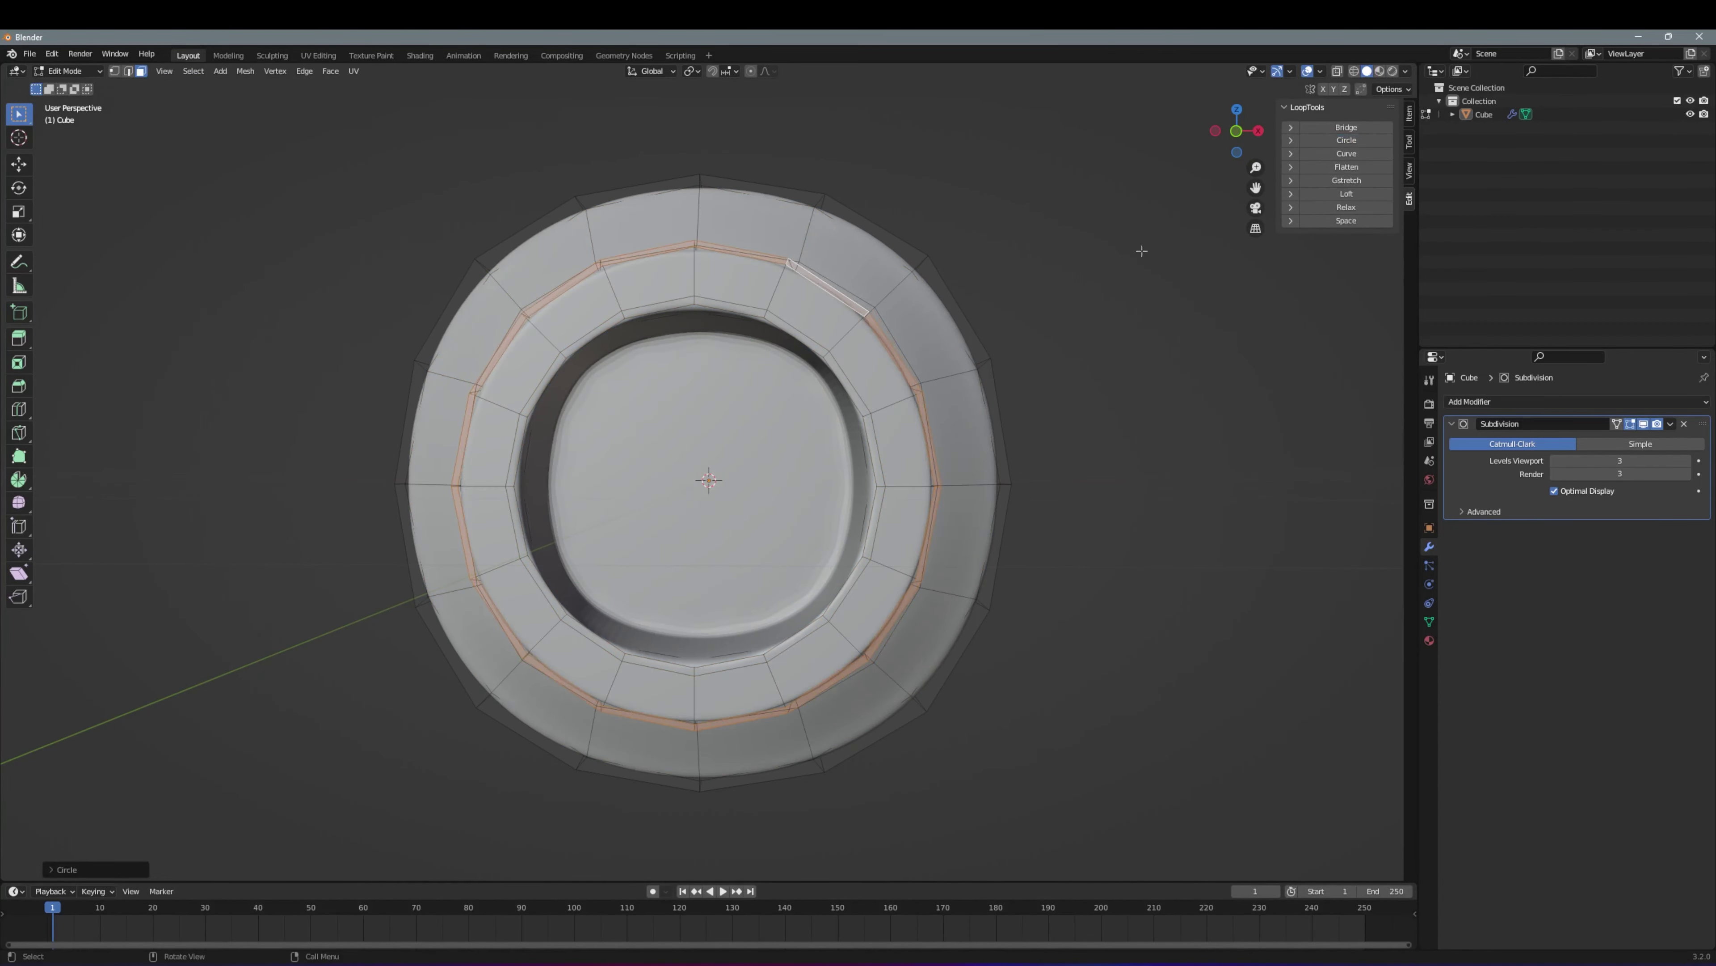
{"action": "mouse_move", "coordinate": [1141, 251]}
{"action": "middle_mouse_down"}
{"action": "mouse_move", "coordinate": [1013, 284]}
{"action": "mouse_move", "coordinate": [1081, 305]}
{"action": "middle_mouse_up"}
Hide the Subdivision preview and inspect the faceted mesh from the side
{"action": "key", "text": "ctrl+z"}
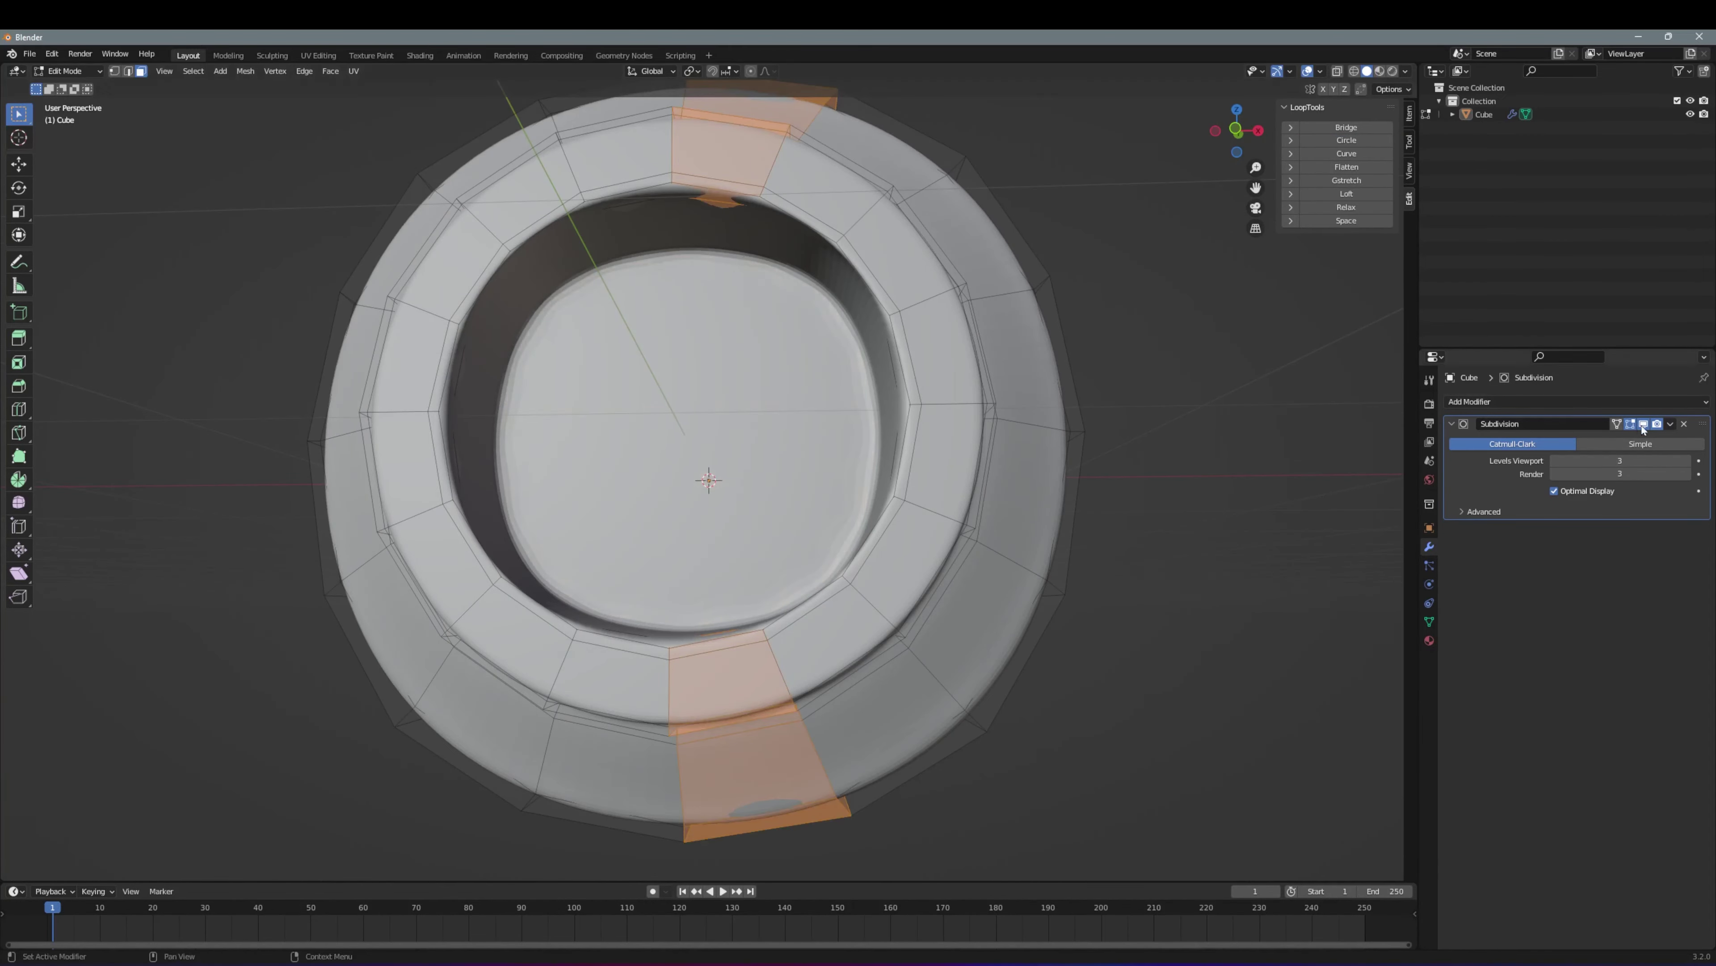
{"action": "left_click", "coordinate": [1644, 424]}
{"action": "key", "text": "ctrl+z"}
{"action": "key", "text": "ctrl+z"}
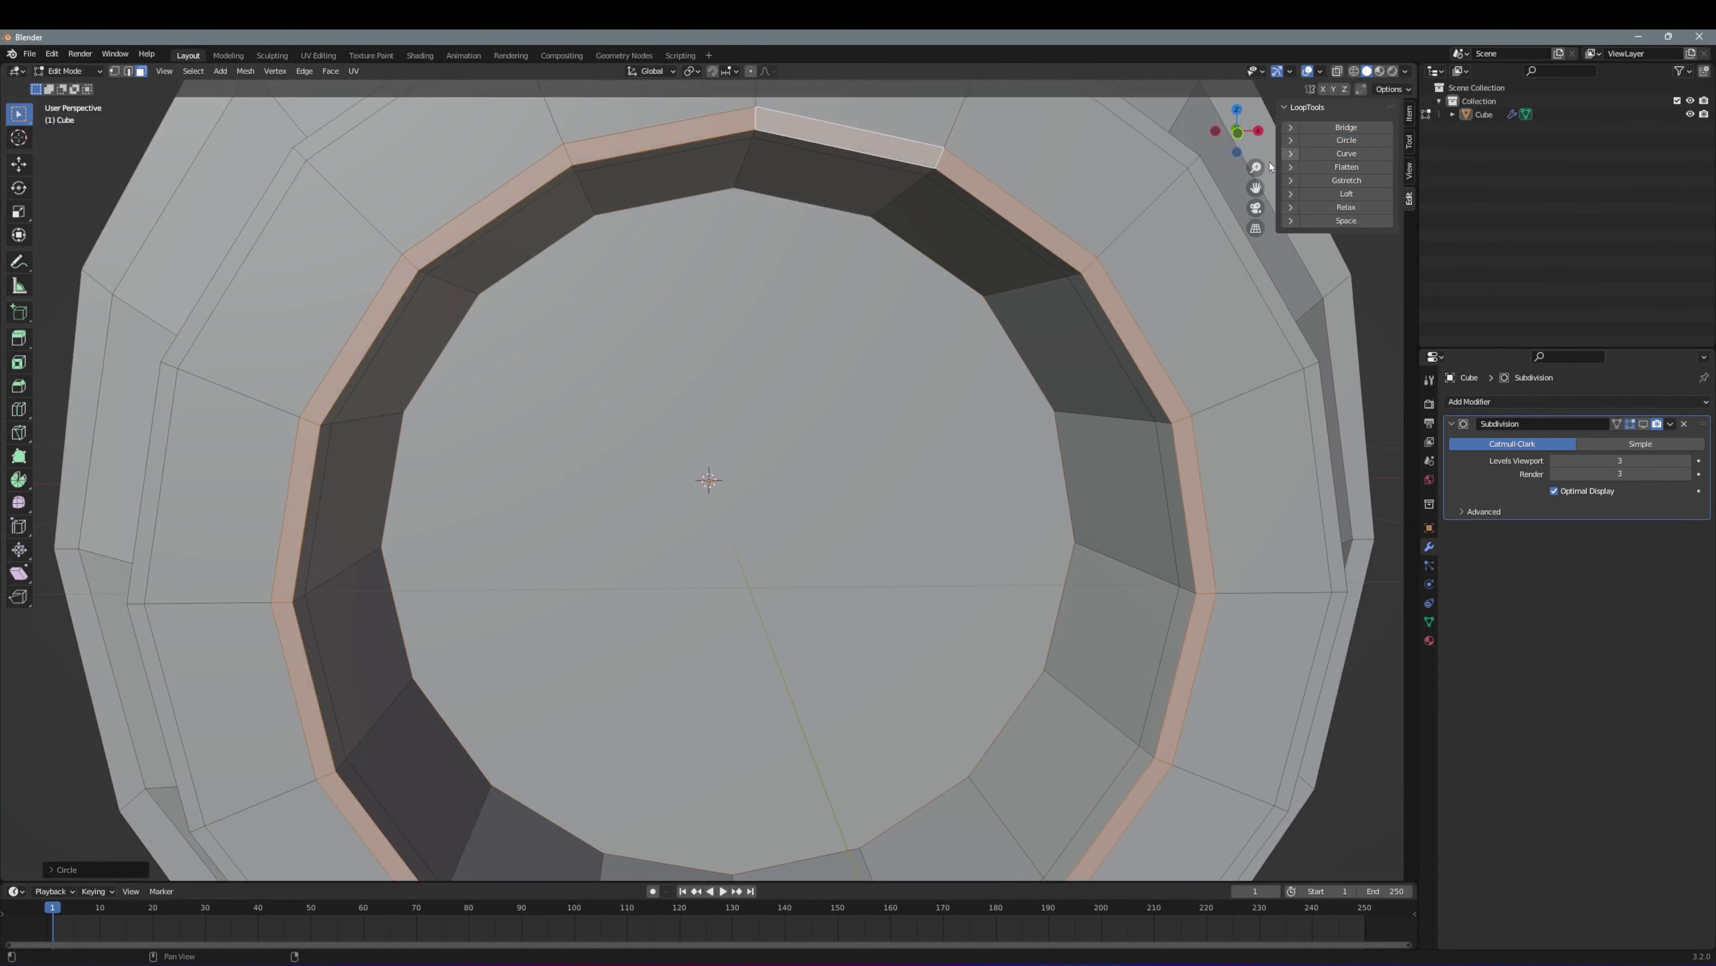
{"action": "key", "text": "Tab"}
{"action": "scroll", "coordinate": [920, 435], "scroll_direction": "down", "scroll_amount": 5}
{"action": "middle_click_drag", "start_coordinate": [920, 435], "coordinate": [665, 510]}
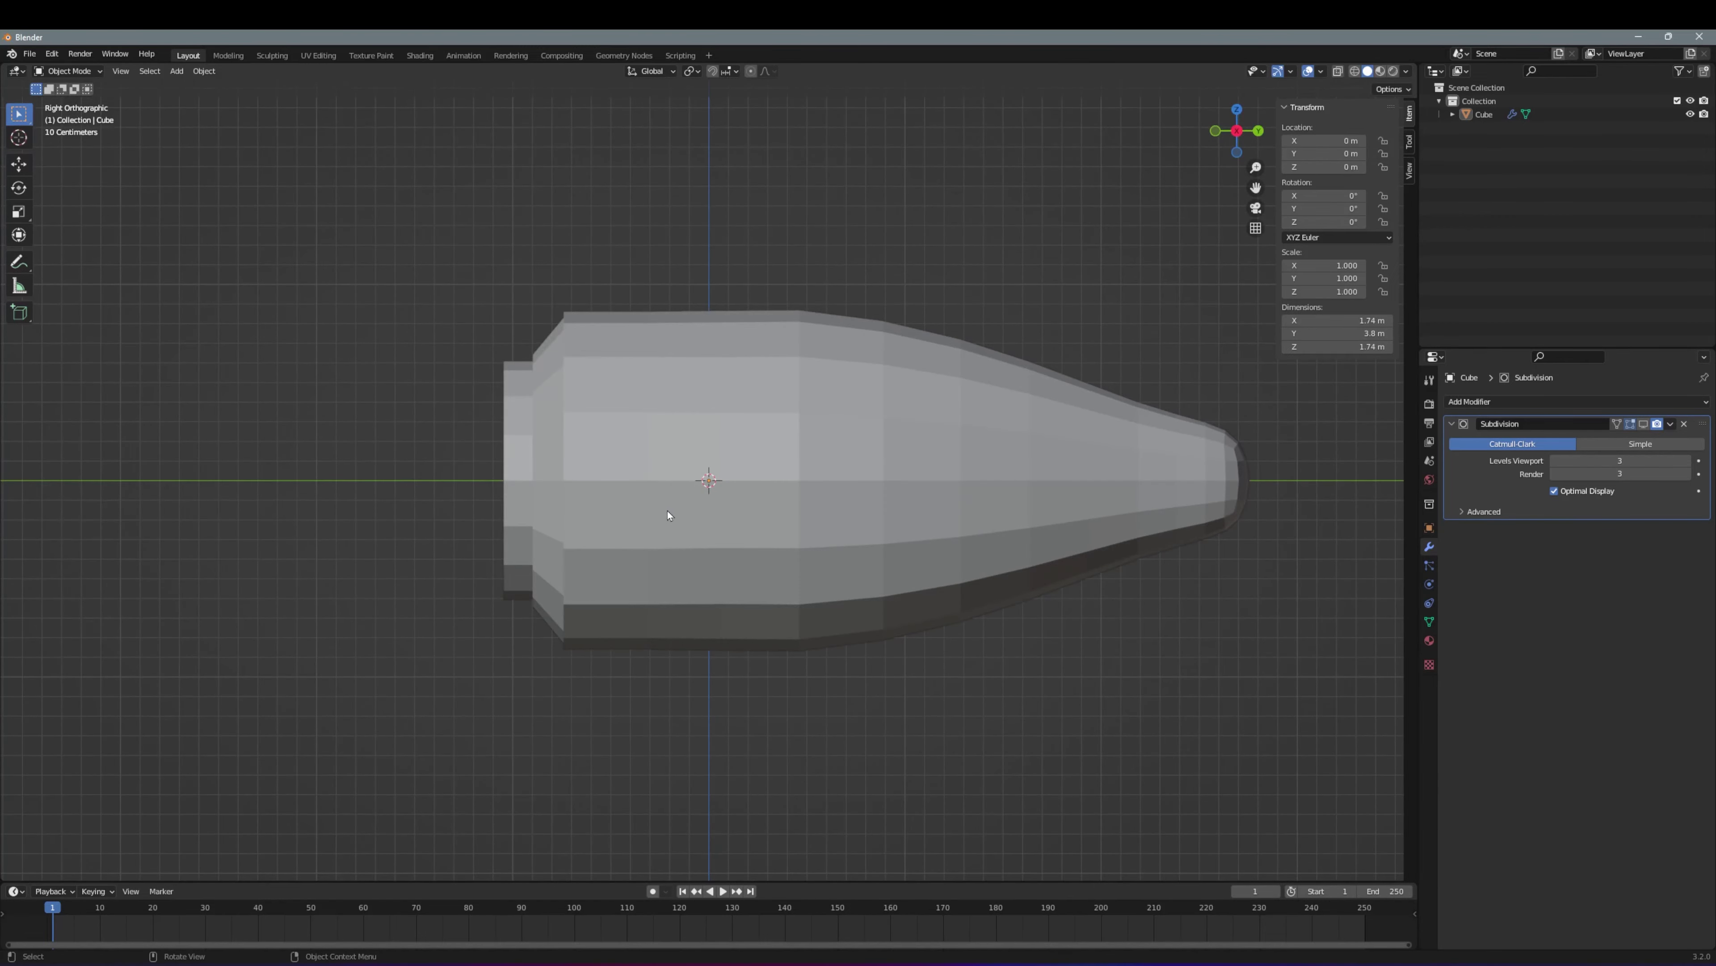
{"action": "key", "text": "Tab"}
{"action": "key", "text": "ctrl+KP_3"}
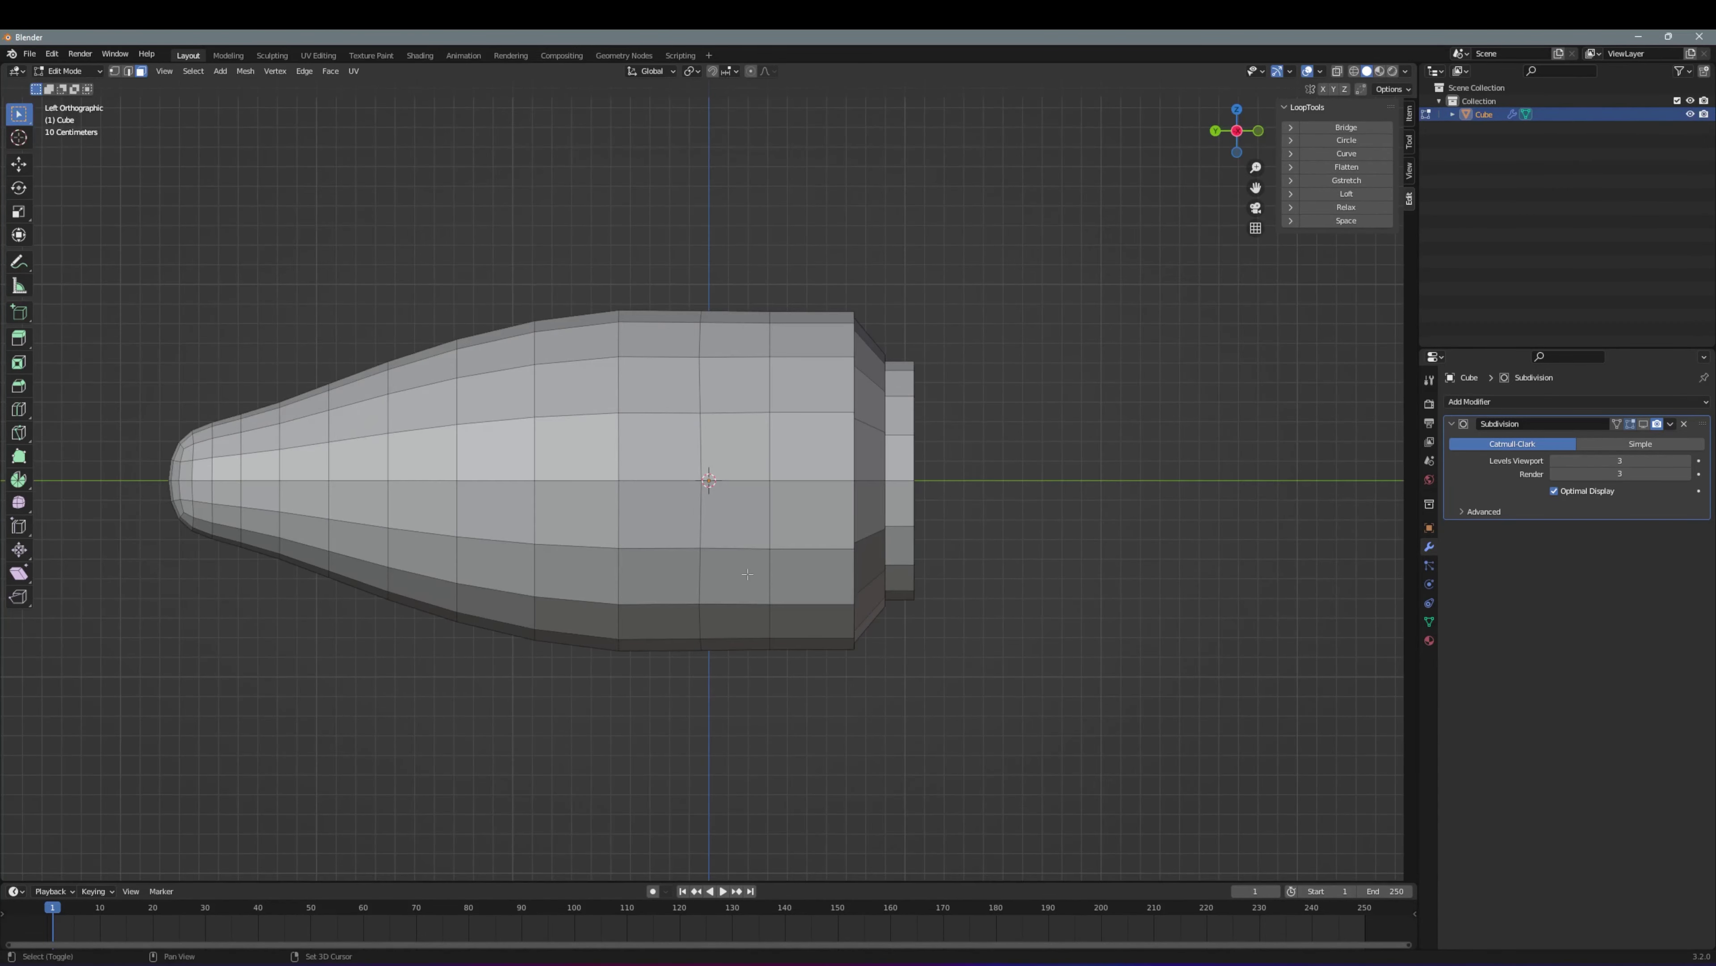
Extrude the side faces along their normals into wings in top view
{"action": "middle_click_drag", "start_coordinate": [828, 579], "coordinate": [571, 570]}
{"action": "key", "text": "KP_7"}
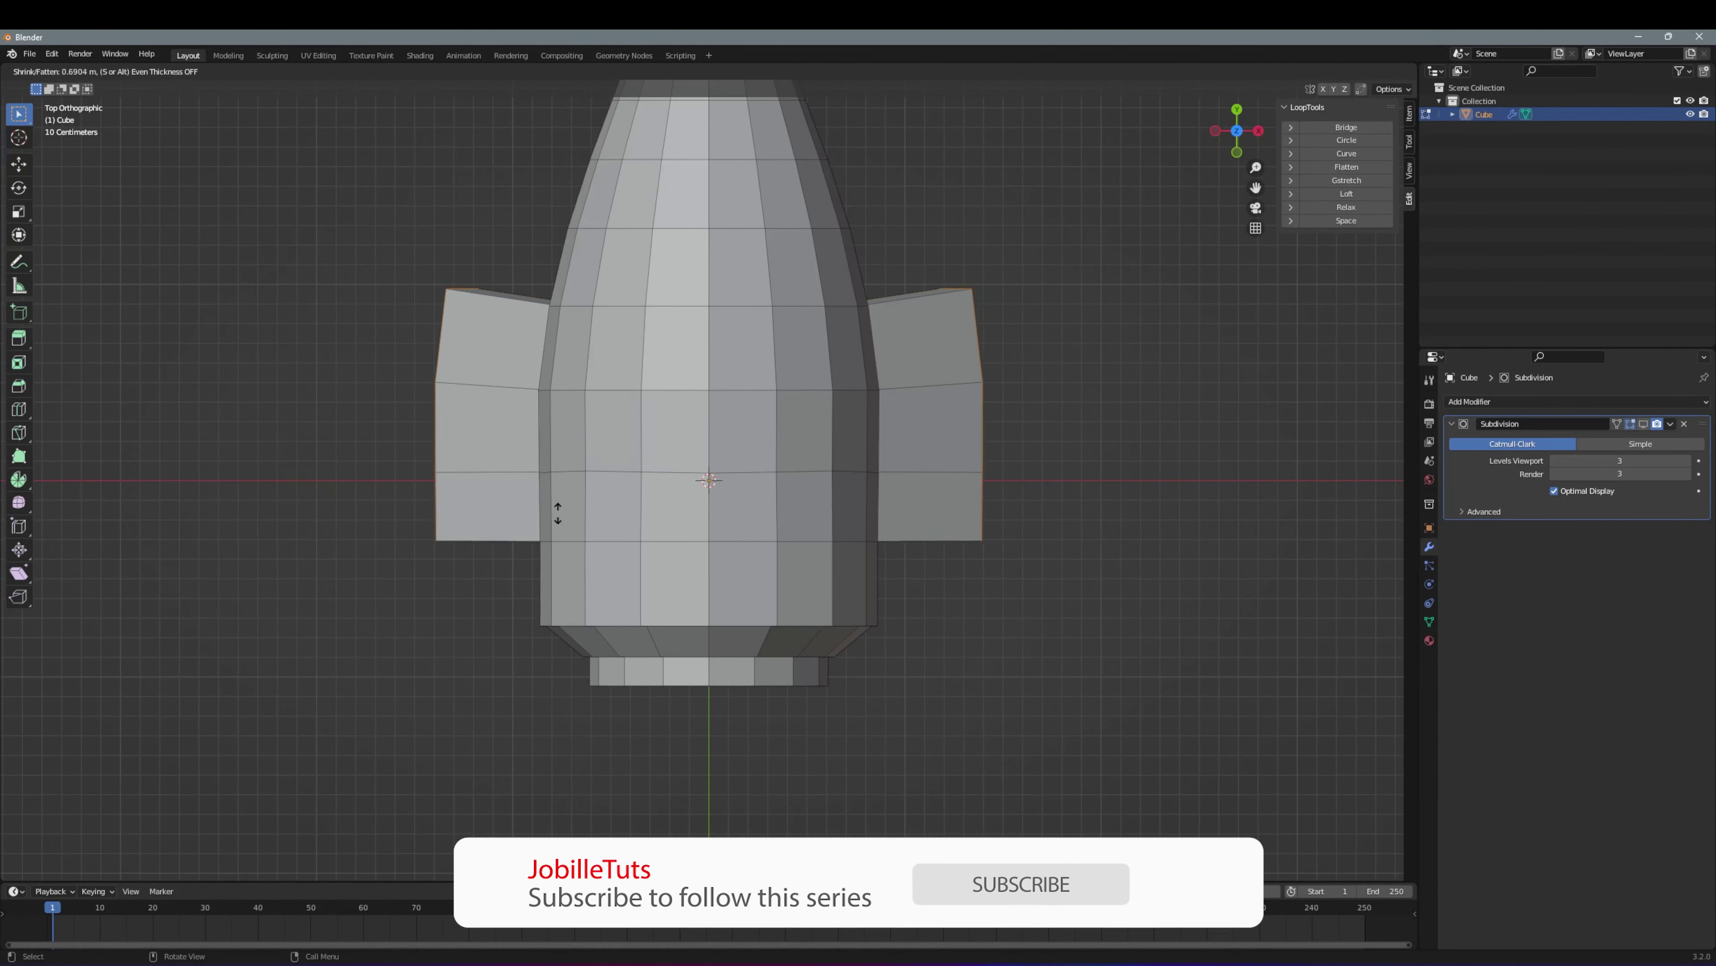
{"action": "left_click", "coordinate": [525, 475]}
{"action": "middle_click_drag", "start_coordinate": [525, 475], "coordinate": [690, 510]}
{"action": "key", "text": "KP_7"}
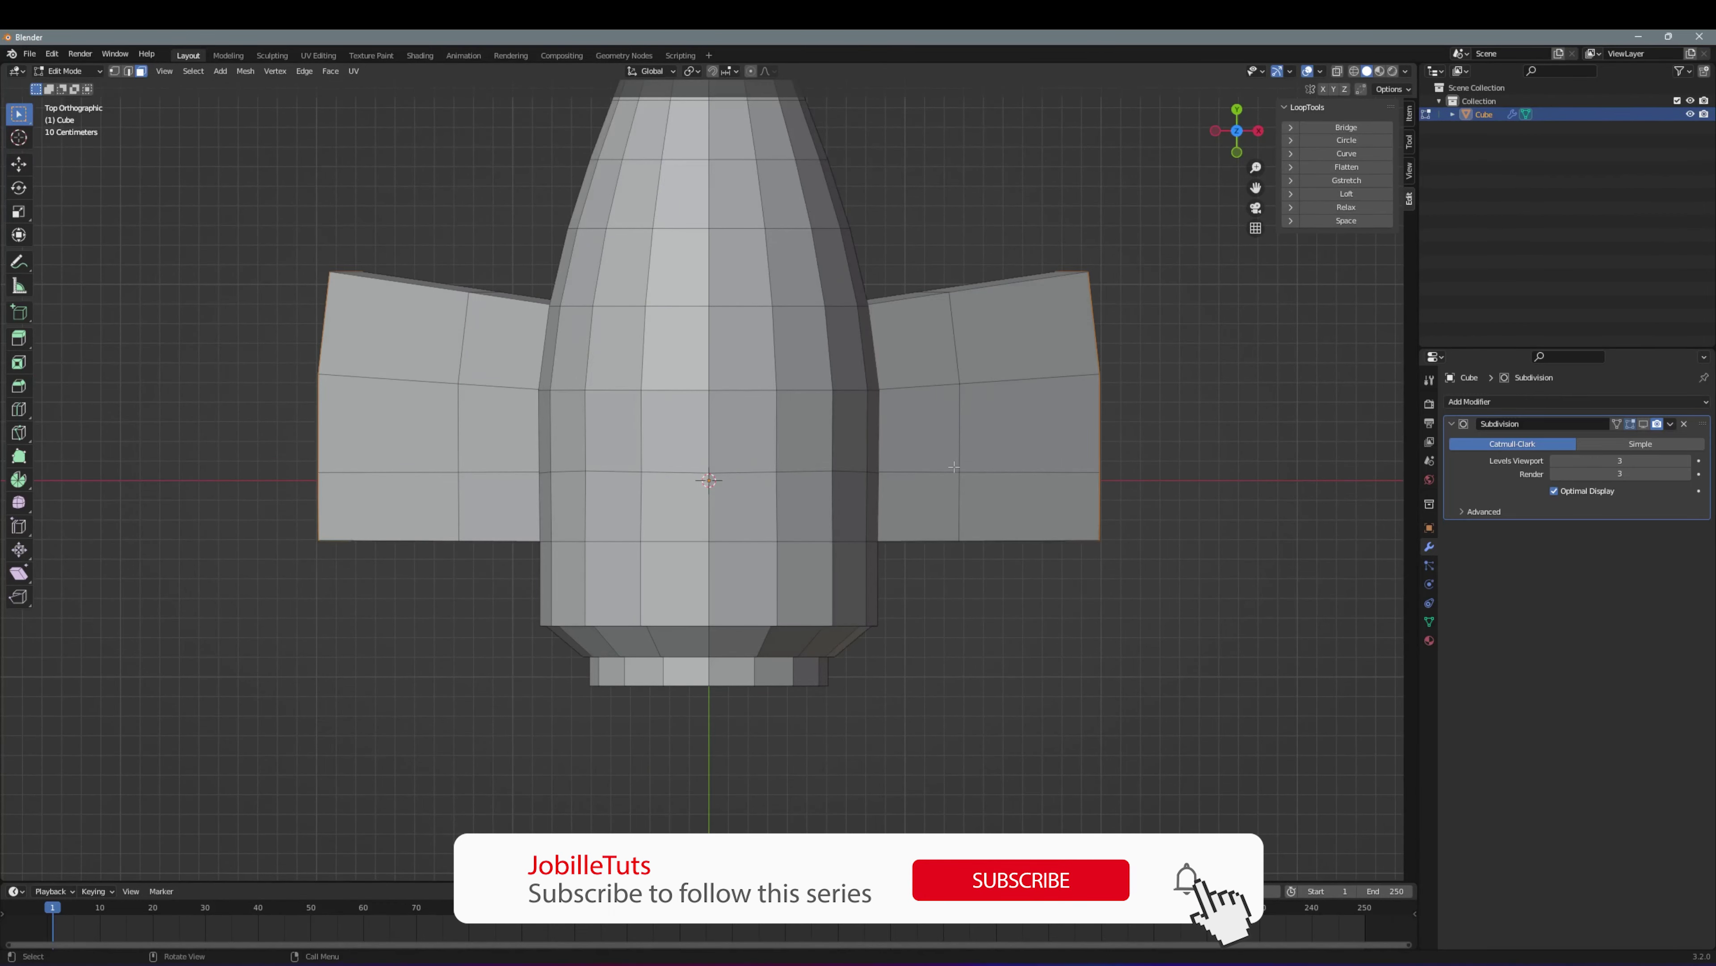
{"action": "left_click", "coordinate": [882, 380]}
{"action": "mouse_move", "coordinate": [881, 380]}
{"action": "middle_mouse_down"}
{"action": "mouse_move", "coordinate": [1007, 579]}
{"action": "mouse_move", "coordinate": [1014, 659]}
{"action": "mouse_move", "coordinate": [950, 594]}
{"action": "mouse_move", "coordinate": [878, 650]}
{"action": "middle_mouse_up"}
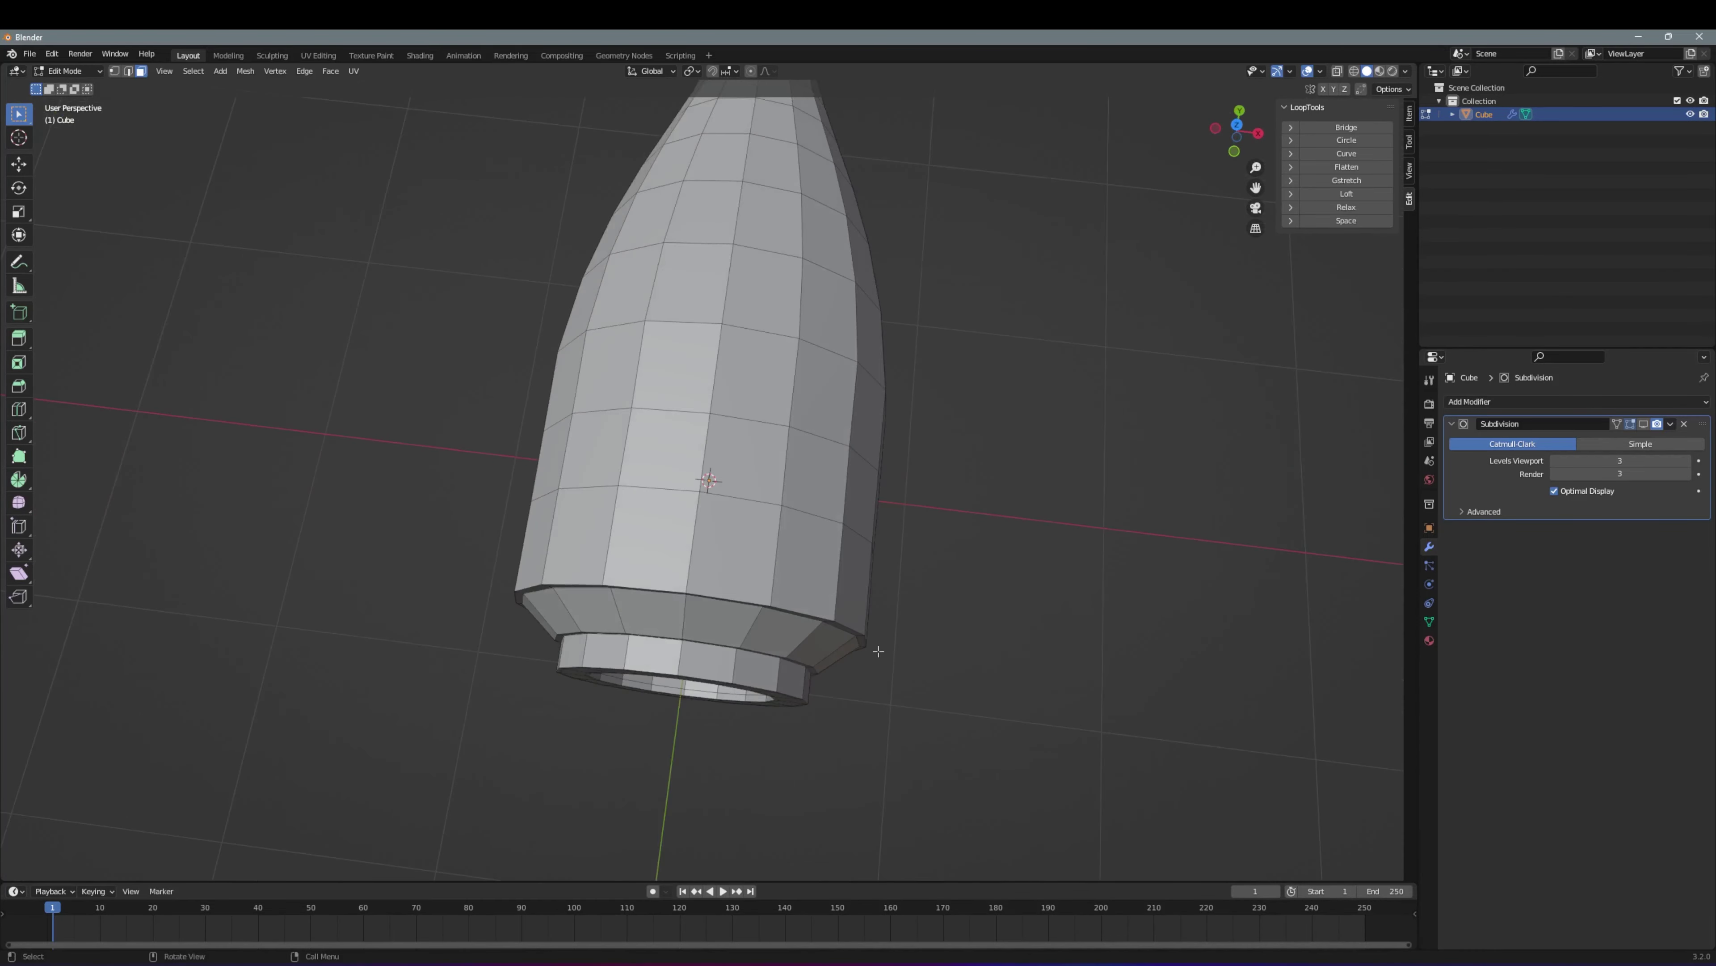
Extend the wings further and scale them along Y to taper them
{"action": "left_click", "coordinate": [833, 553]}
{"action": "key", "text": "KP_1"}
{"action": "key", "text": "KP_7"}
{"action": "key", "text": "s"}
{"action": "key", "text": "y"}
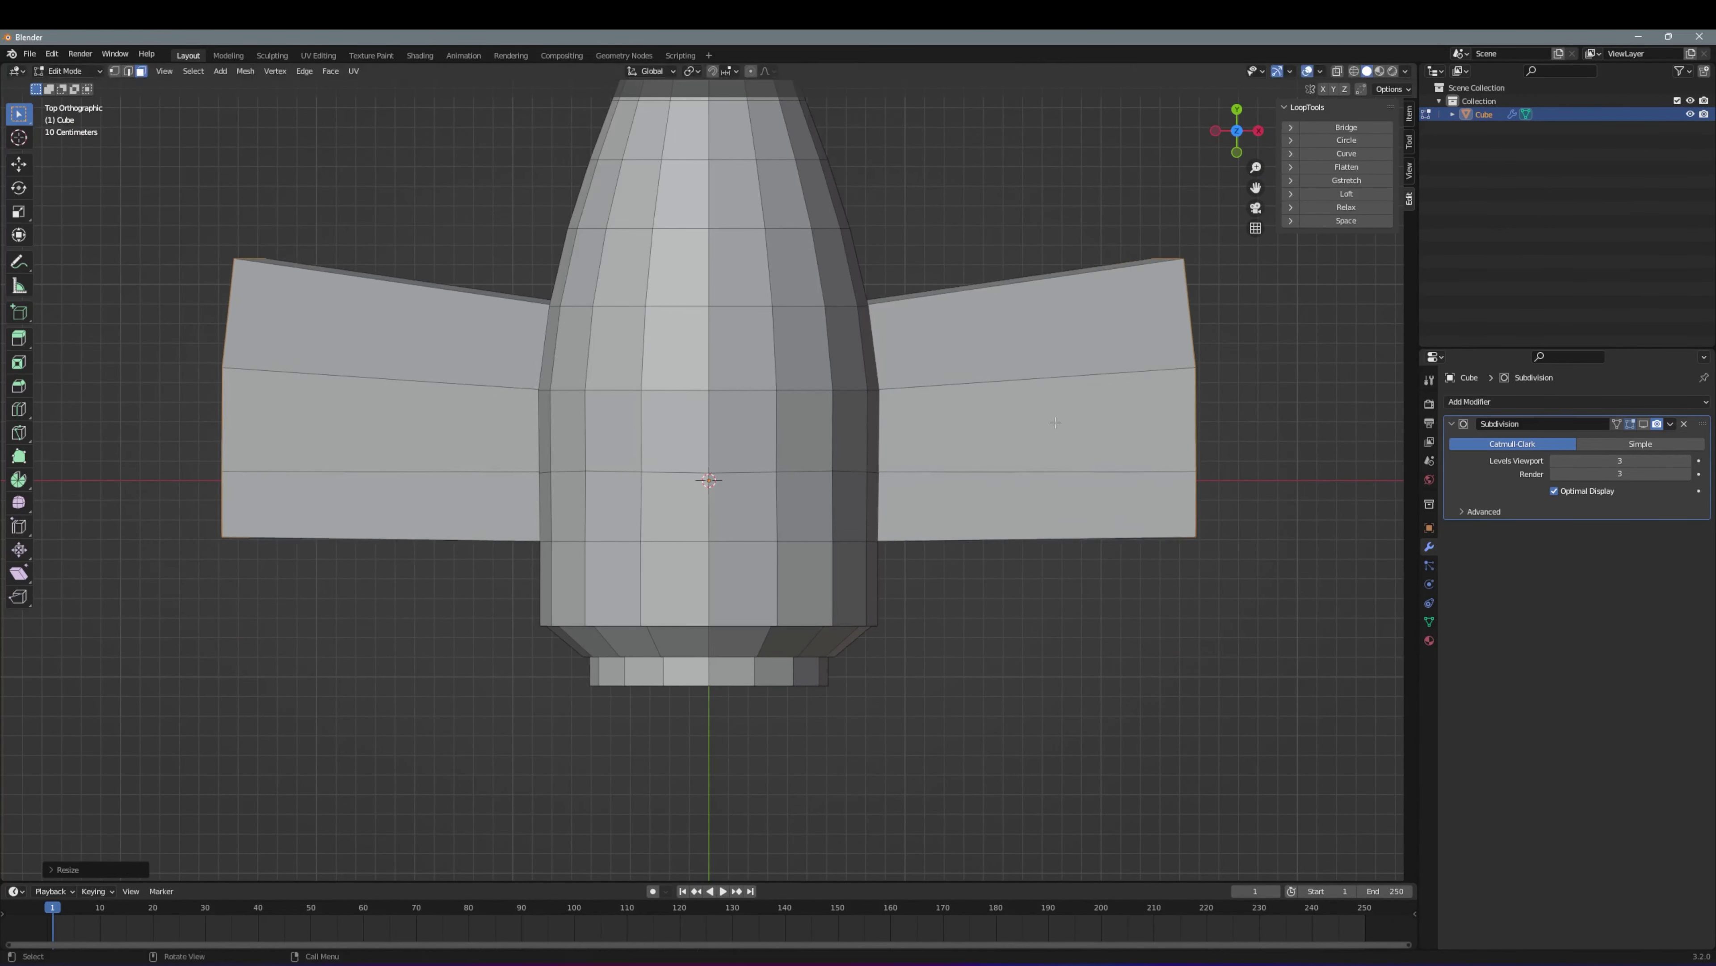
{"action": "left_click", "coordinate": [1007, 452]}
{"action": "mouse_move", "coordinate": [1008, 452]}
{"action": "middle_mouse_down"}
{"action": "mouse_move", "coordinate": [1002, 544]}
{"action": "mouse_move", "coordinate": [1188, 479]}
{"action": "middle_mouse_up"}
{"action": "key", "text": "KP_7"}
{"action": "key", "text": "Tab"}
{"action": "key", "text": "KP_3"}
{"action": "key", "text": "Tab"}
{"action": "key", "text": "KP_7"}
Extrude a vertical tail fin upward from the narrow tail end
{"action": "scroll", "coordinate": [830, 451], "scroll_direction": "up", "scroll_amount": 1}
{"action": "middle_click_drag", "start_coordinate": [831, 450], "coordinate": [656, 409], "text": "shift"}
{"action": "left_click", "coordinate": [656, 409], "text": "shift"}
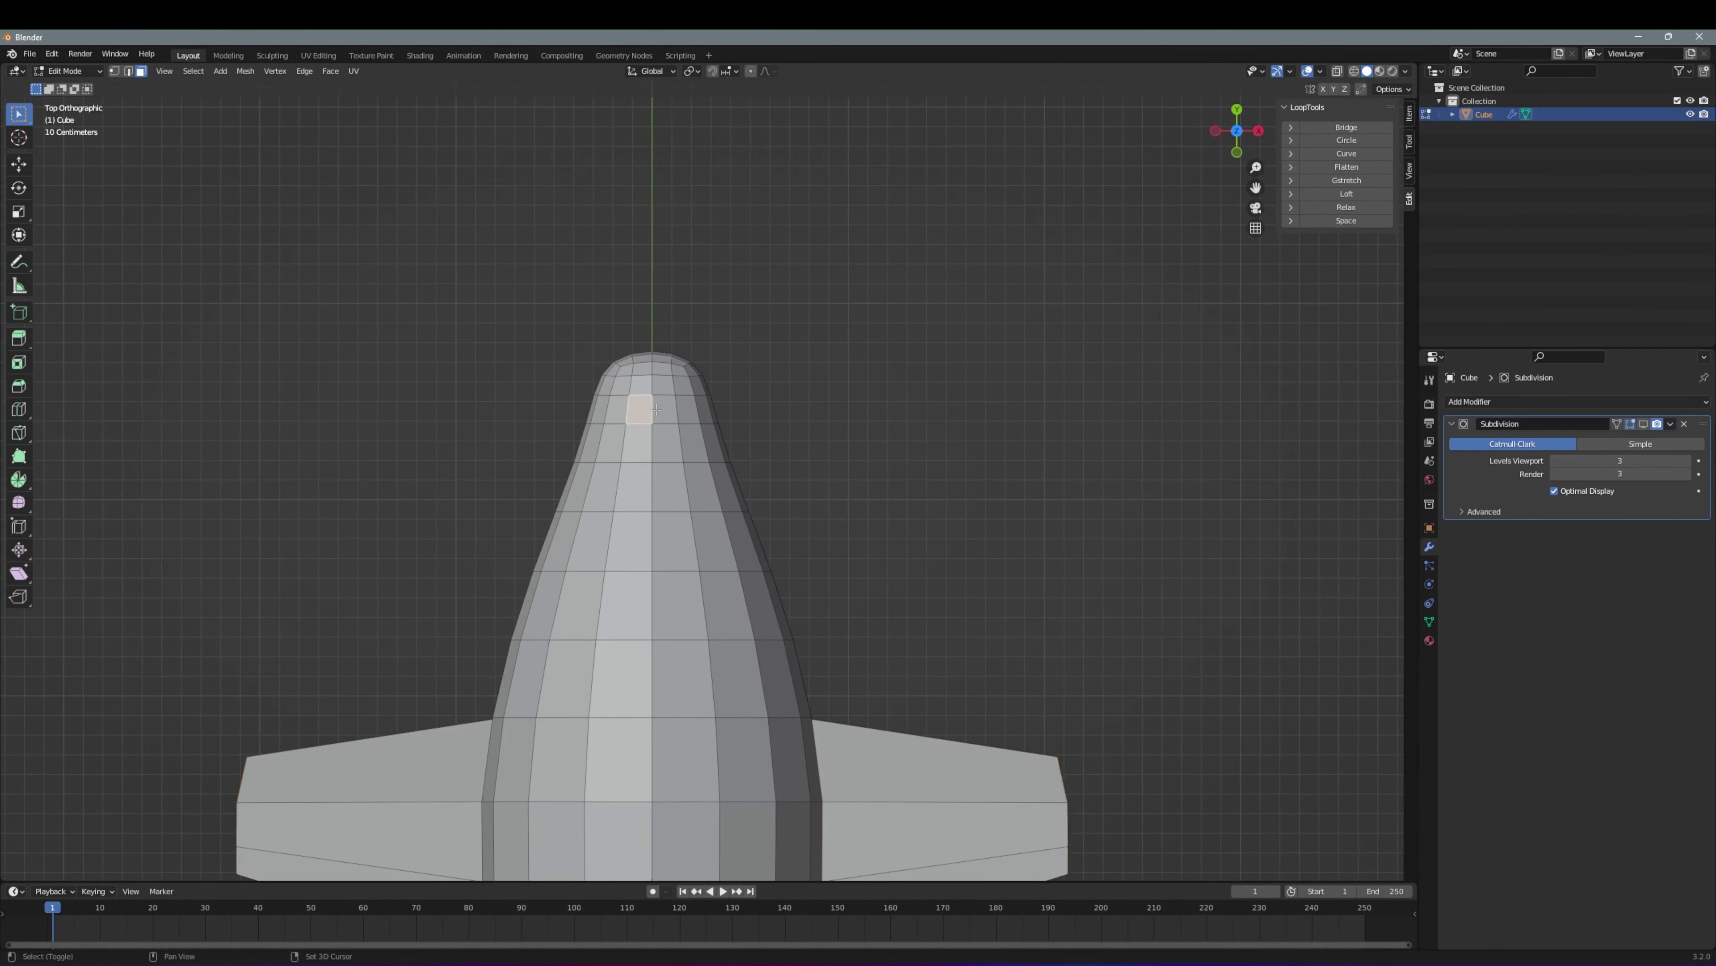
{"action": "key", "text": "KP_3"}
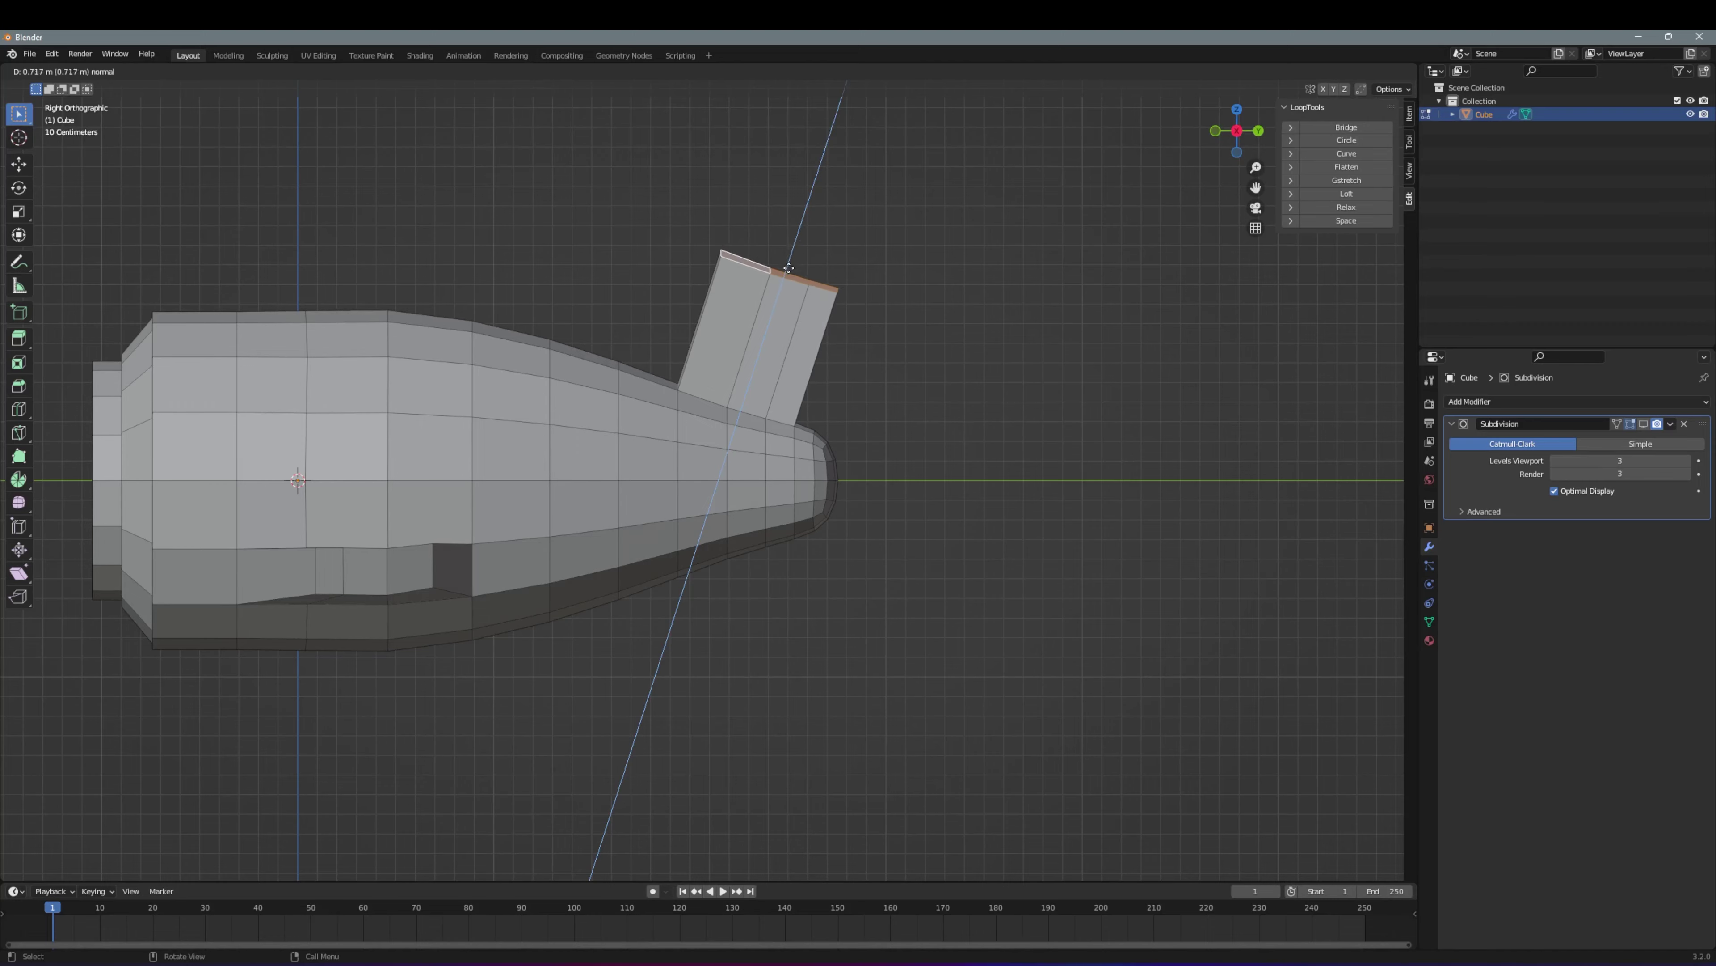
{"action": "left_click", "coordinate": [789, 268]}
{"action": "left_click", "coordinate": [855, 286]}
{"action": "mouse_move", "coordinate": [855, 286]}
{"action": "middle_mouse_down"}
{"action": "mouse_move", "coordinate": [774, 380]}
{"action": "mouse_move", "coordinate": [696, 385]}
{"action": "mouse_move", "coordinate": [676, 420]}
{"action": "middle_mouse_up"}
Extrude small horizontal stabilisers from the tail sides and tilt the fin back
{"action": "key", "text": "3"}
{"action": "key", "text": "alt+e"}
{"action": "left_click", "coordinate": [689, 421]}
{"action": "left_click", "coordinate": [763, 354]}
{"action": "key", "text": "KP_7"}
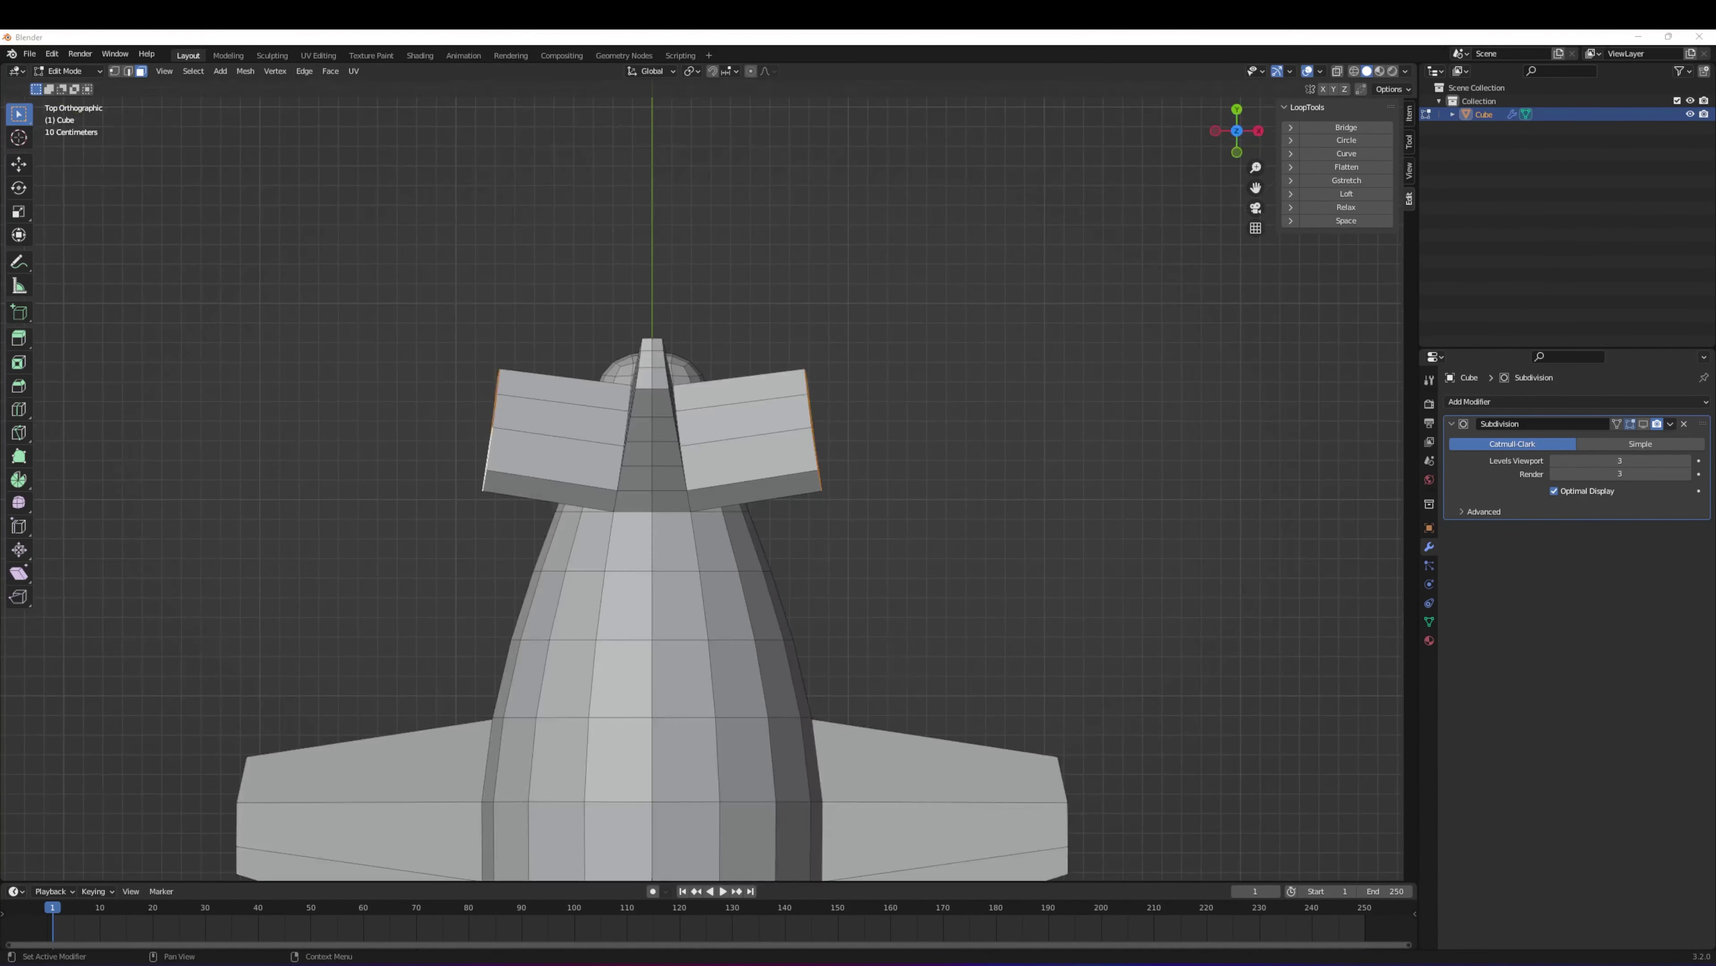
{"action": "key", "text": "KP_3"}
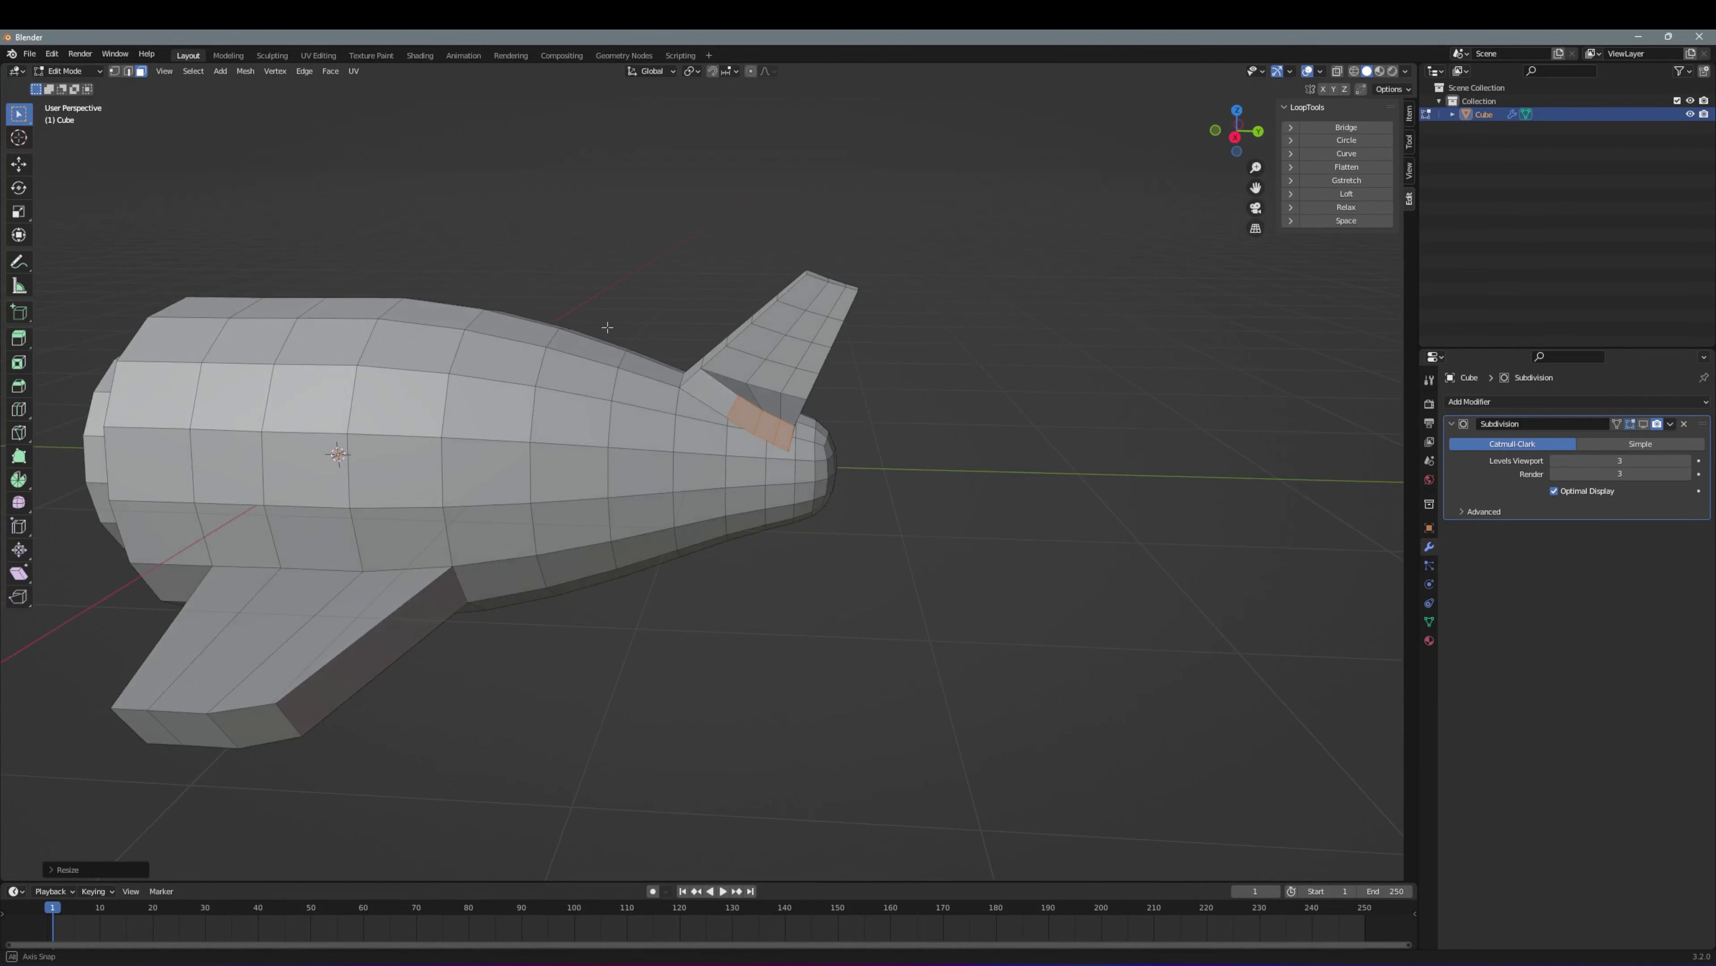
{"action": "key", "text": "r"}
{"action": "mouse_move", "coordinate": [1323, 200]}
{"action": "middle_mouse_down"}
{"action": "mouse_move", "coordinate": [786, 491]}
{"action": "mouse_move", "coordinate": [697, 507]}
{"action": "middle_mouse_up"}
Move a ring of faces around the fuselage to refine its shape
{"action": "left_click", "coordinate": [698, 507], "text": "alt"}
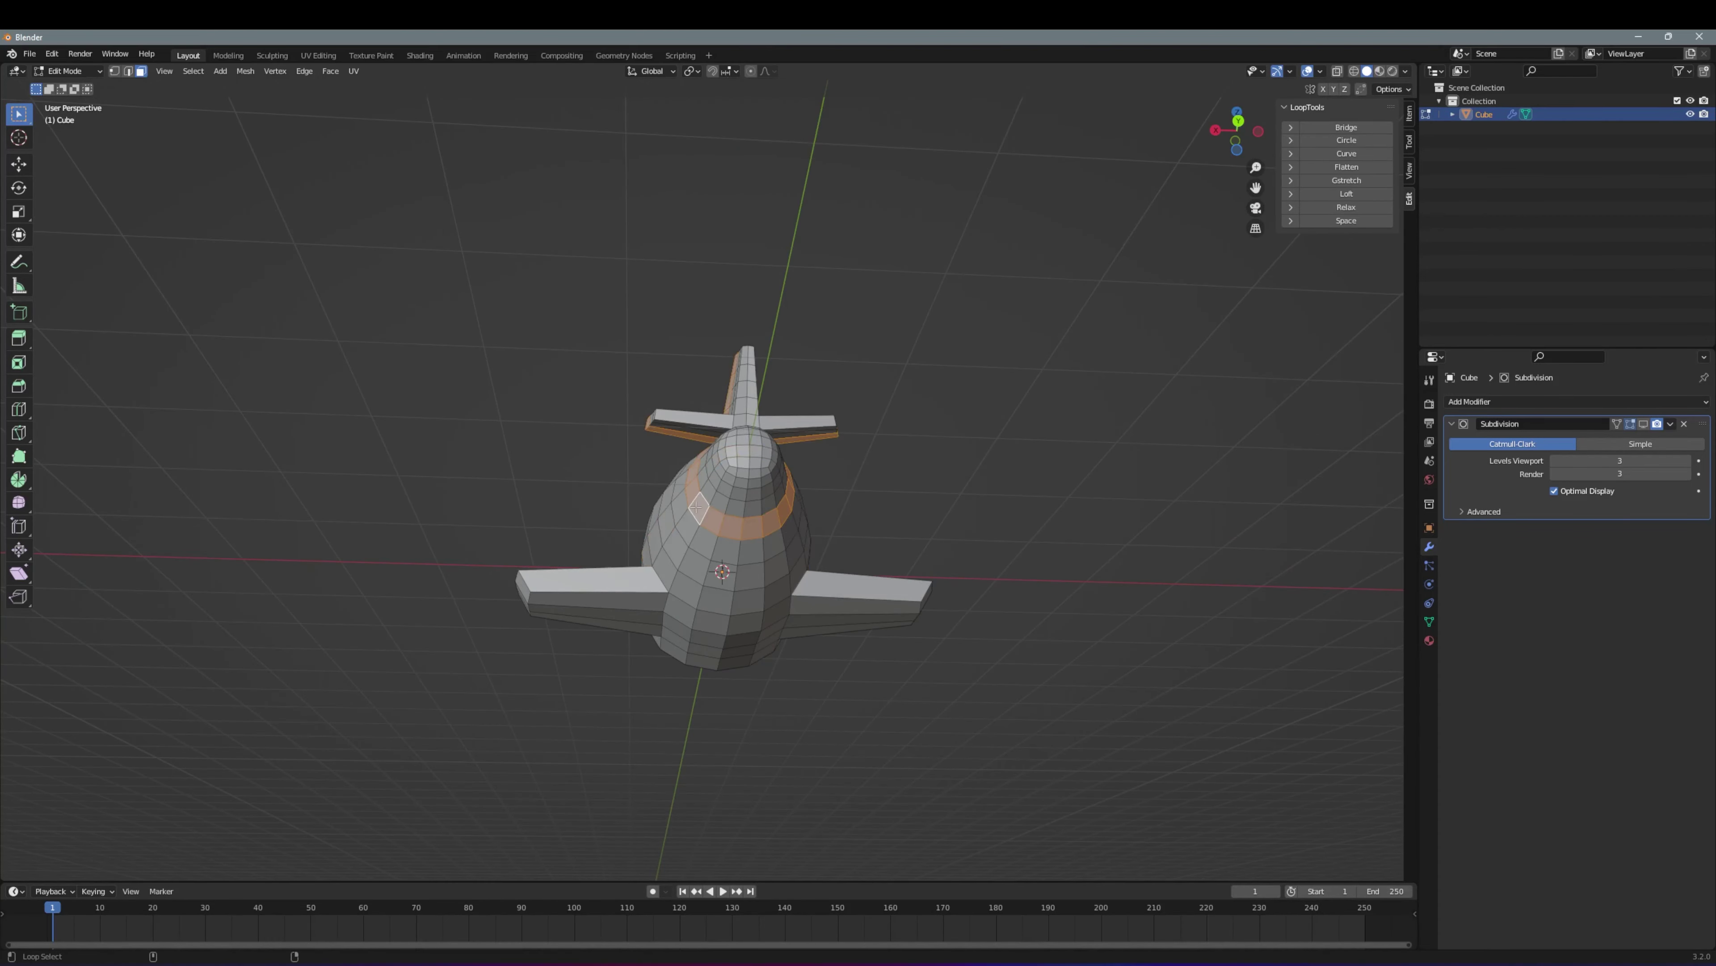
{"action": "mouse_move", "coordinate": [786, 494]}
{"action": "middle_mouse_down"}
{"action": "mouse_move", "coordinate": [739, 520]}
{"action": "mouse_move", "coordinate": [840, 533]}
{"action": "mouse_move", "coordinate": [624, 529]}
{"action": "mouse_move", "coordinate": [679, 461]}
{"action": "middle_mouse_up"}
{"action": "left_click", "coordinate": [752, 510]}
{"action": "key", "text": "Tab"}
{"action": "key", "text": "Tab"}
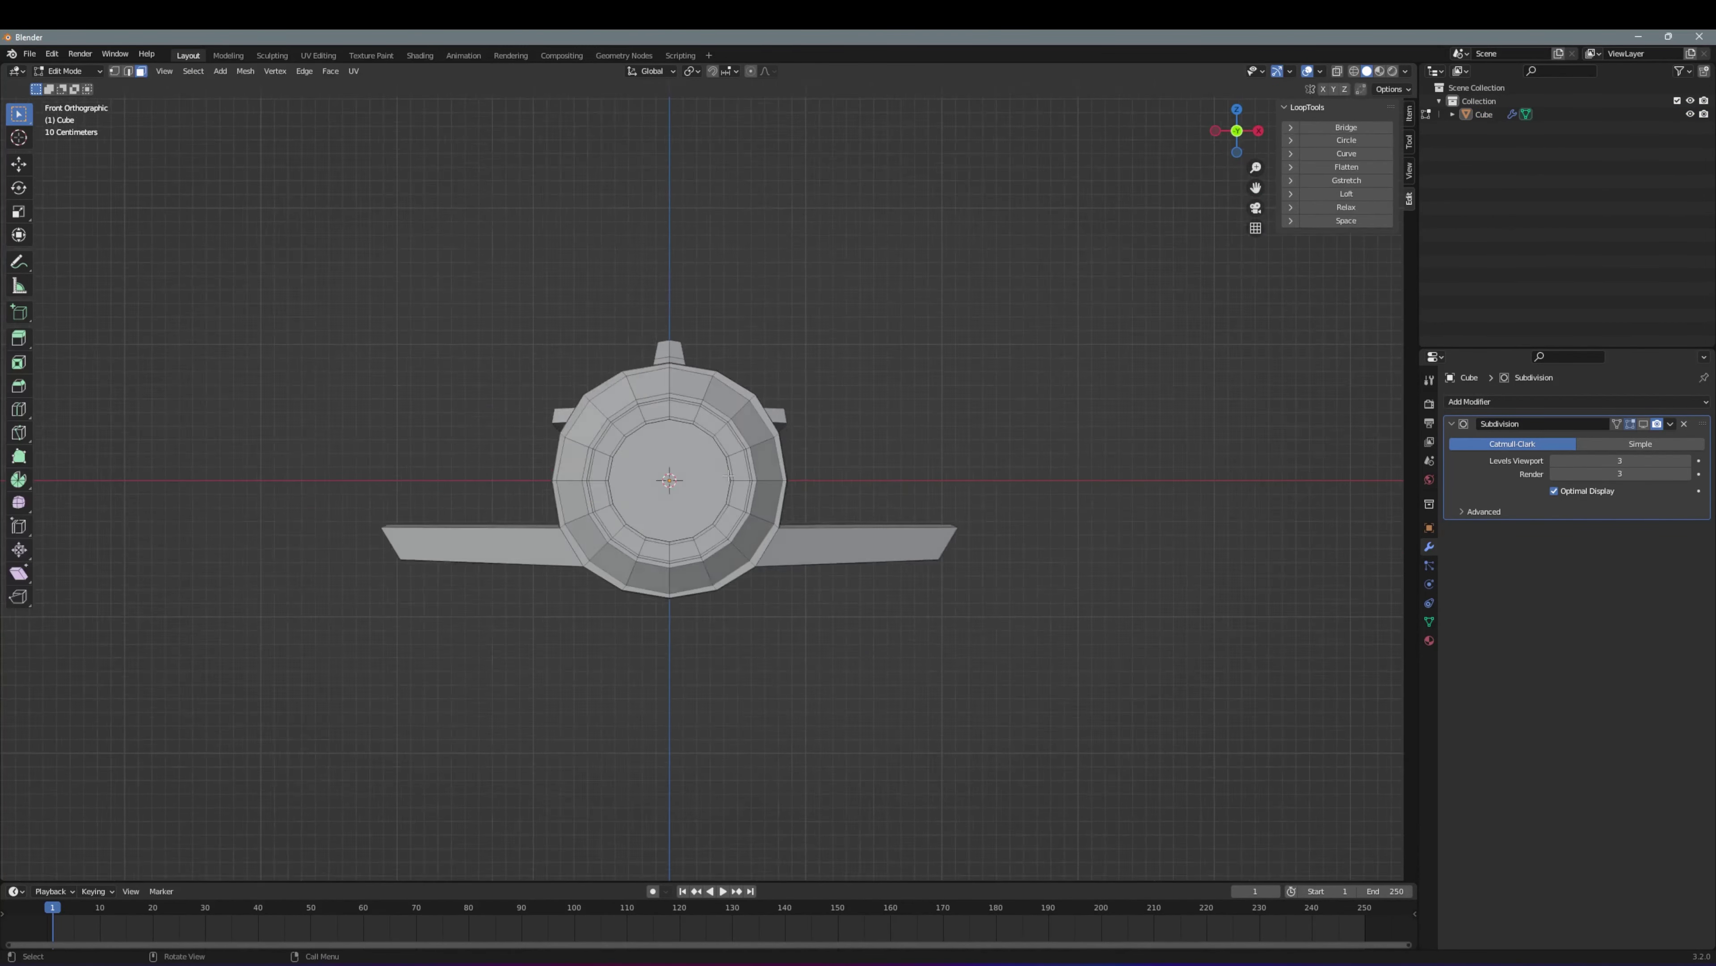
Try filling the engine's inner loop, undoing the single-face fill
{"action": "right_click", "coordinate": [678, 460]}
{"action": "middle_click_drag", "start_coordinate": [1174, 292], "coordinate": [1144, 408]}
{"action": "key", "text": "ctrl+f"}
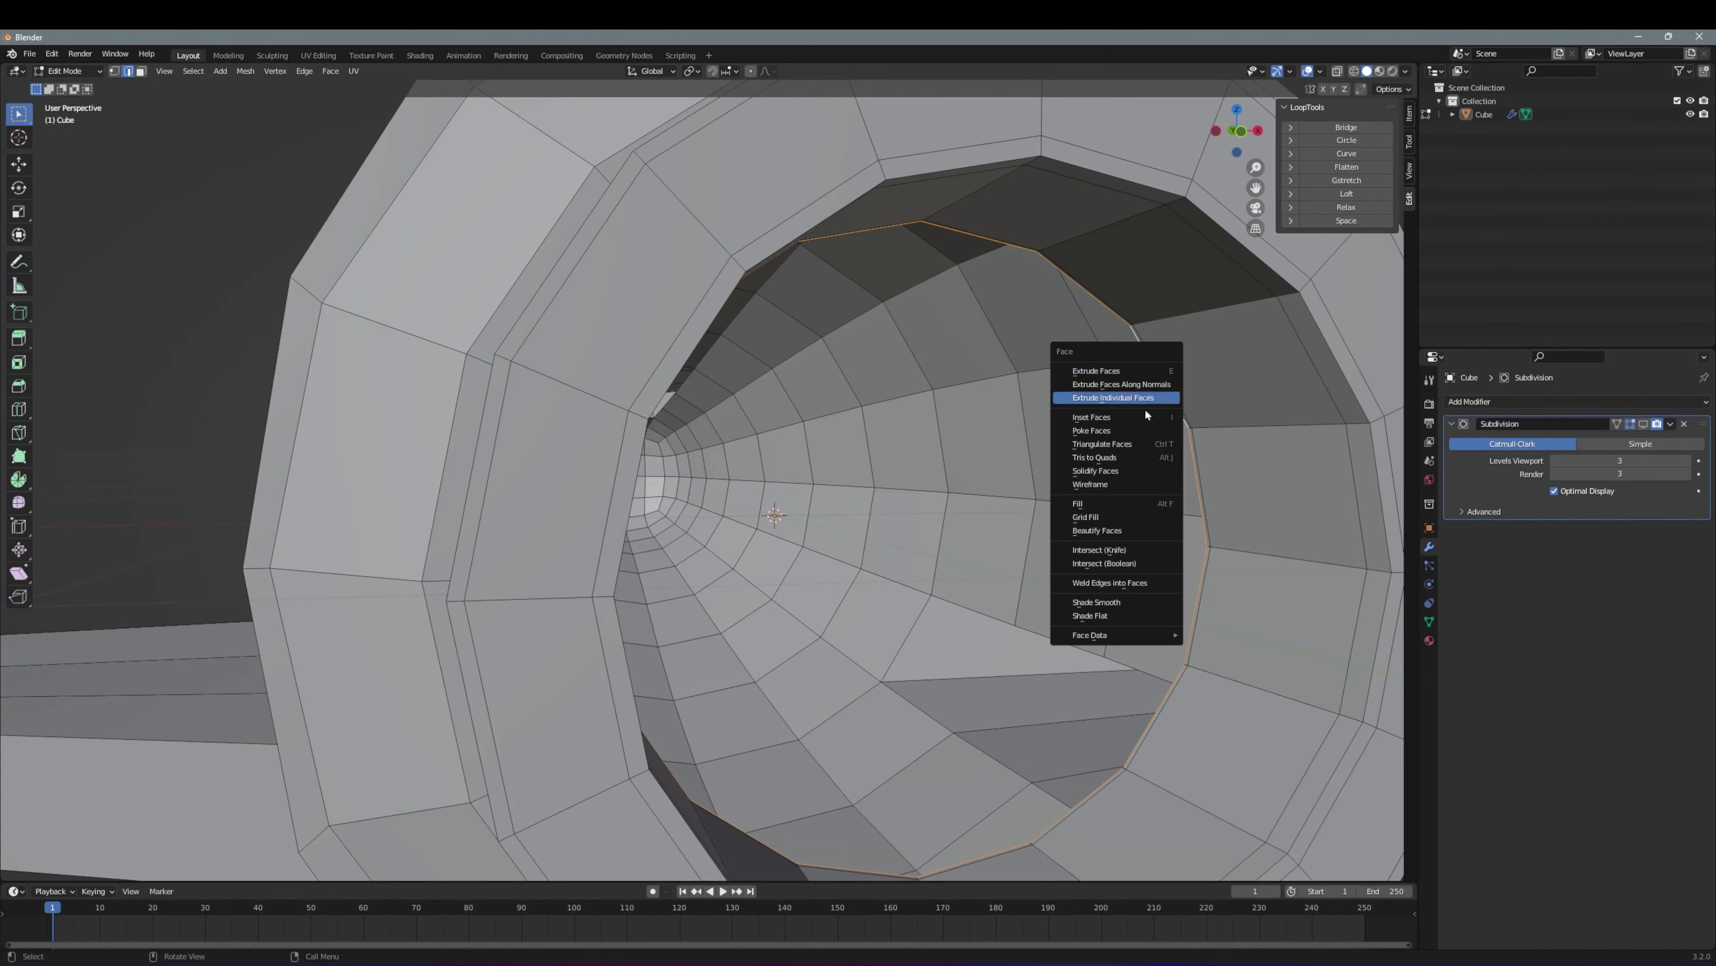
{"action": "left_click", "coordinate": [1109, 514]}
{"action": "mouse_move", "coordinate": [1109, 514]}
{"action": "middle_mouse_down"}
{"action": "mouse_move", "coordinate": [1150, 495]}
{"action": "mouse_move", "coordinate": [778, 475]}
{"action": "middle_mouse_up"}
{"action": "key", "text": "f"}
{"action": "key", "text": "ctrl+z"}
Grid Fill the inner edge loop of the engine opening
{"action": "key", "text": "ctrl+f"}
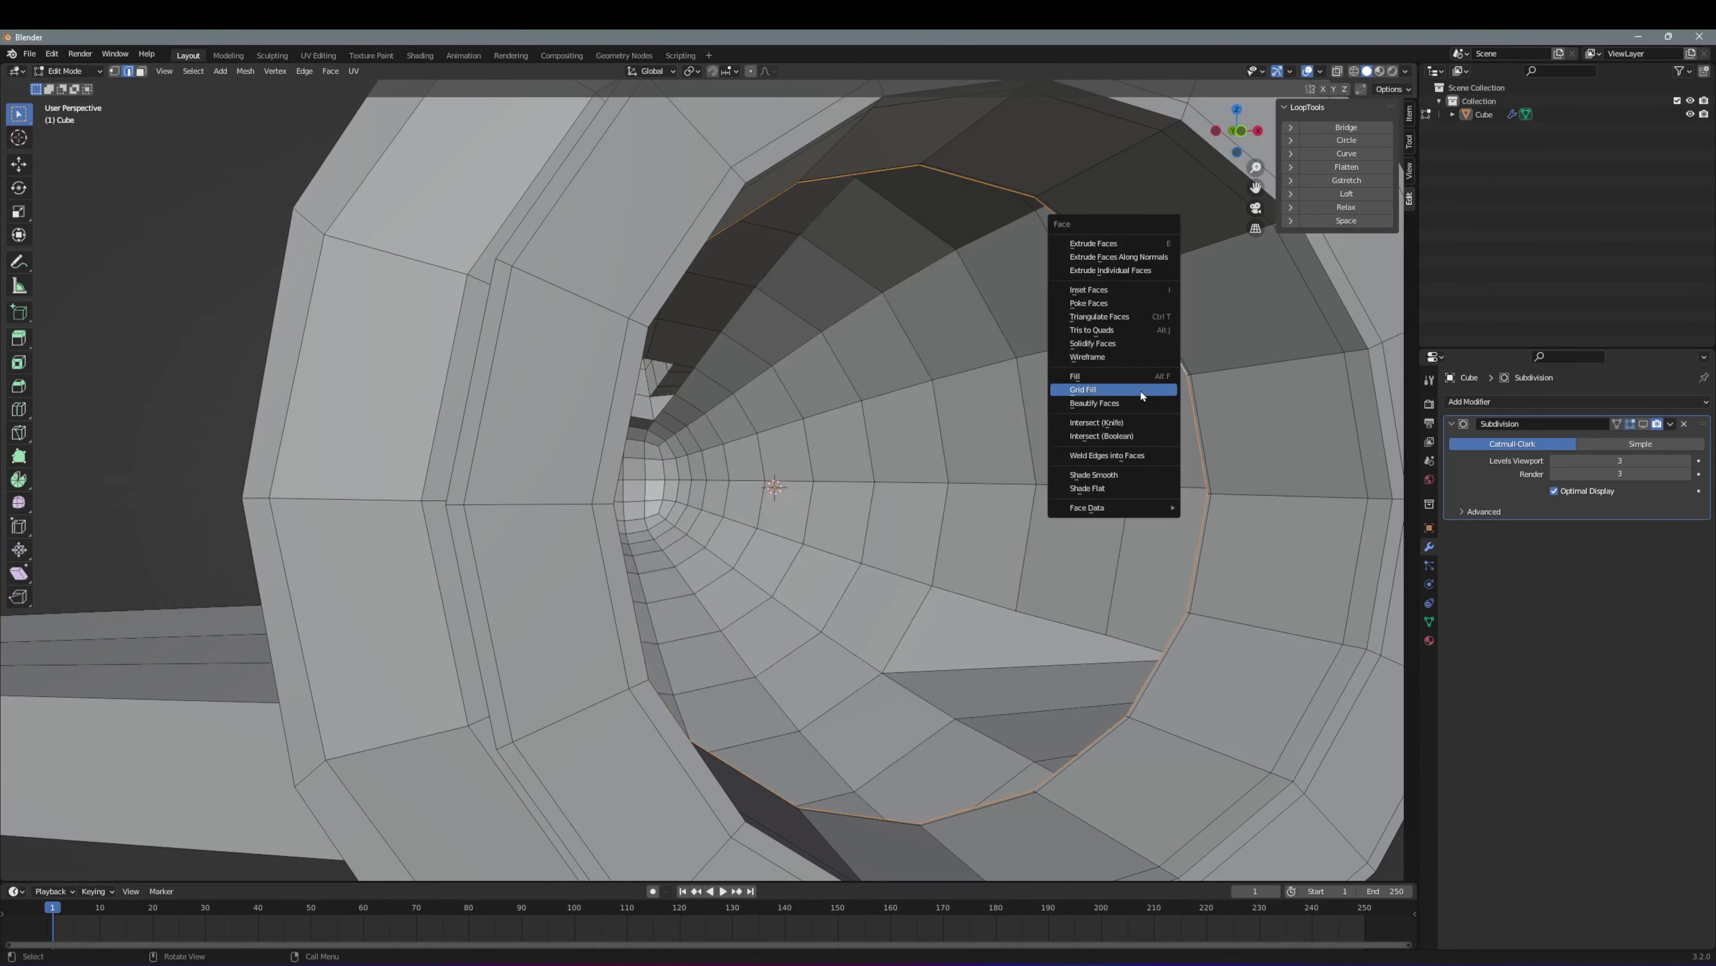
{"action": "key", "text": "Escape"}
{"action": "scroll", "coordinate": [857, 470], "scroll_direction": "down", "scroll_amount": 3}
{"action": "scroll", "coordinate": [857, 470], "scroll_direction": "up", "scroll_amount": 2}
{"action": "key", "text": "ctrl+f"}
{"action": "left_click", "coordinate": [999, 454]}
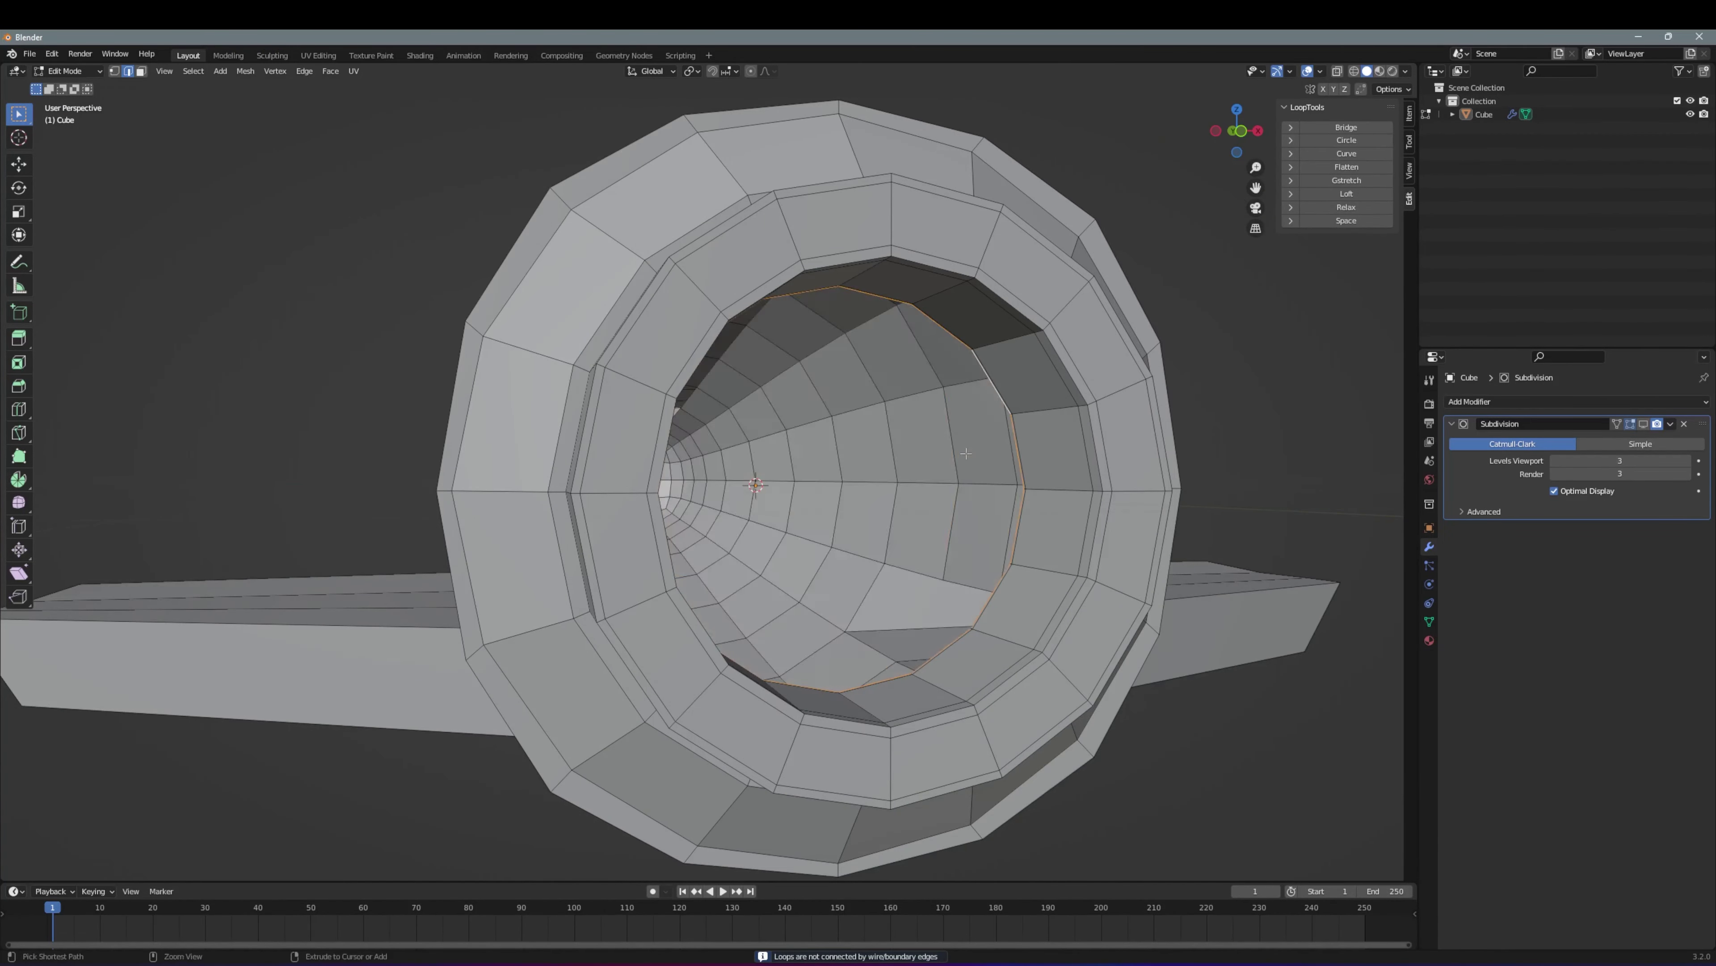
{"action": "key", "text": "ctrl+f"}
{"action": "left_click", "coordinate": [998, 399]}
Inset the grid-filled face into a central nose hub
{"action": "key", "text": "f"}
{"action": "key", "text": "KP_1"}
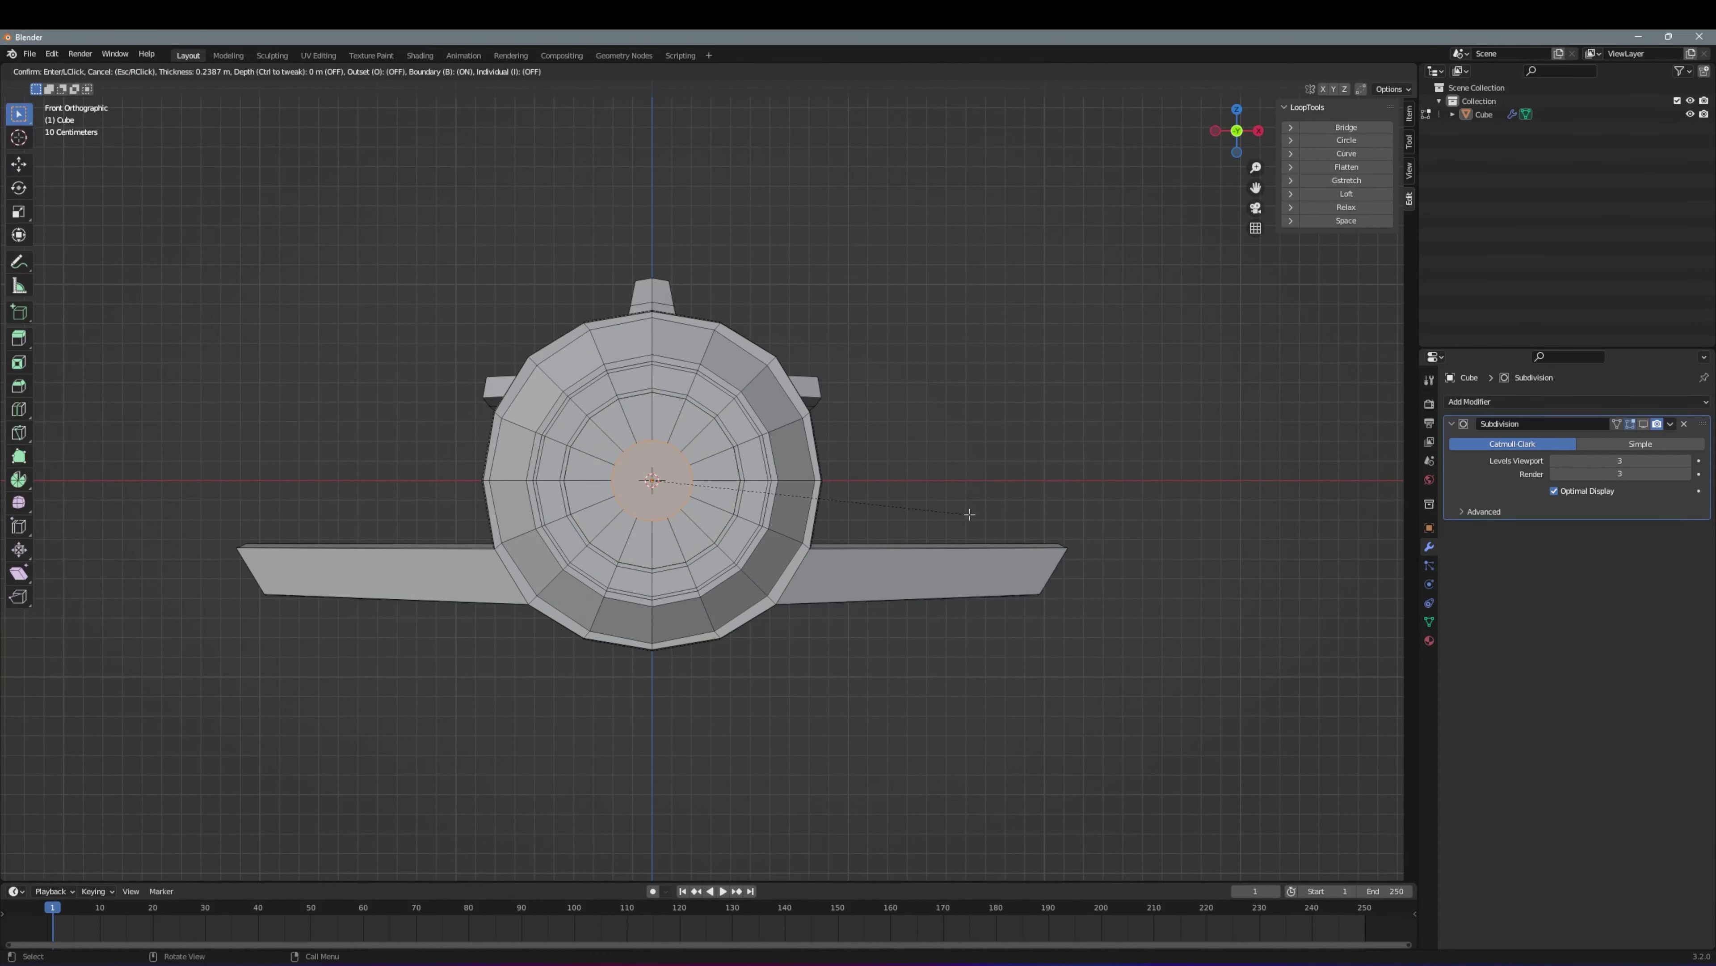
{"action": "left_click", "coordinate": [969, 514]}
{"action": "mouse_move", "coordinate": [970, 514]}
{"action": "middle_mouse_down"}
{"action": "mouse_move", "coordinate": [321, 510]}
{"action": "mouse_move", "coordinate": [283, 479]}
{"action": "middle_mouse_up"}
{"action": "key", "text": "Tab"}
Select the plane body and view the smoothed result
{"action": "scroll", "coordinate": [295, 515], "scroll_direction": "down", "scroll_amount": 5}
{"action": "left_click", "coordinate": [1644, 423]}
{"action": "scroll", "coordinate": [202, 467], "scroll_direction": "up", "scroll_amount": 5}
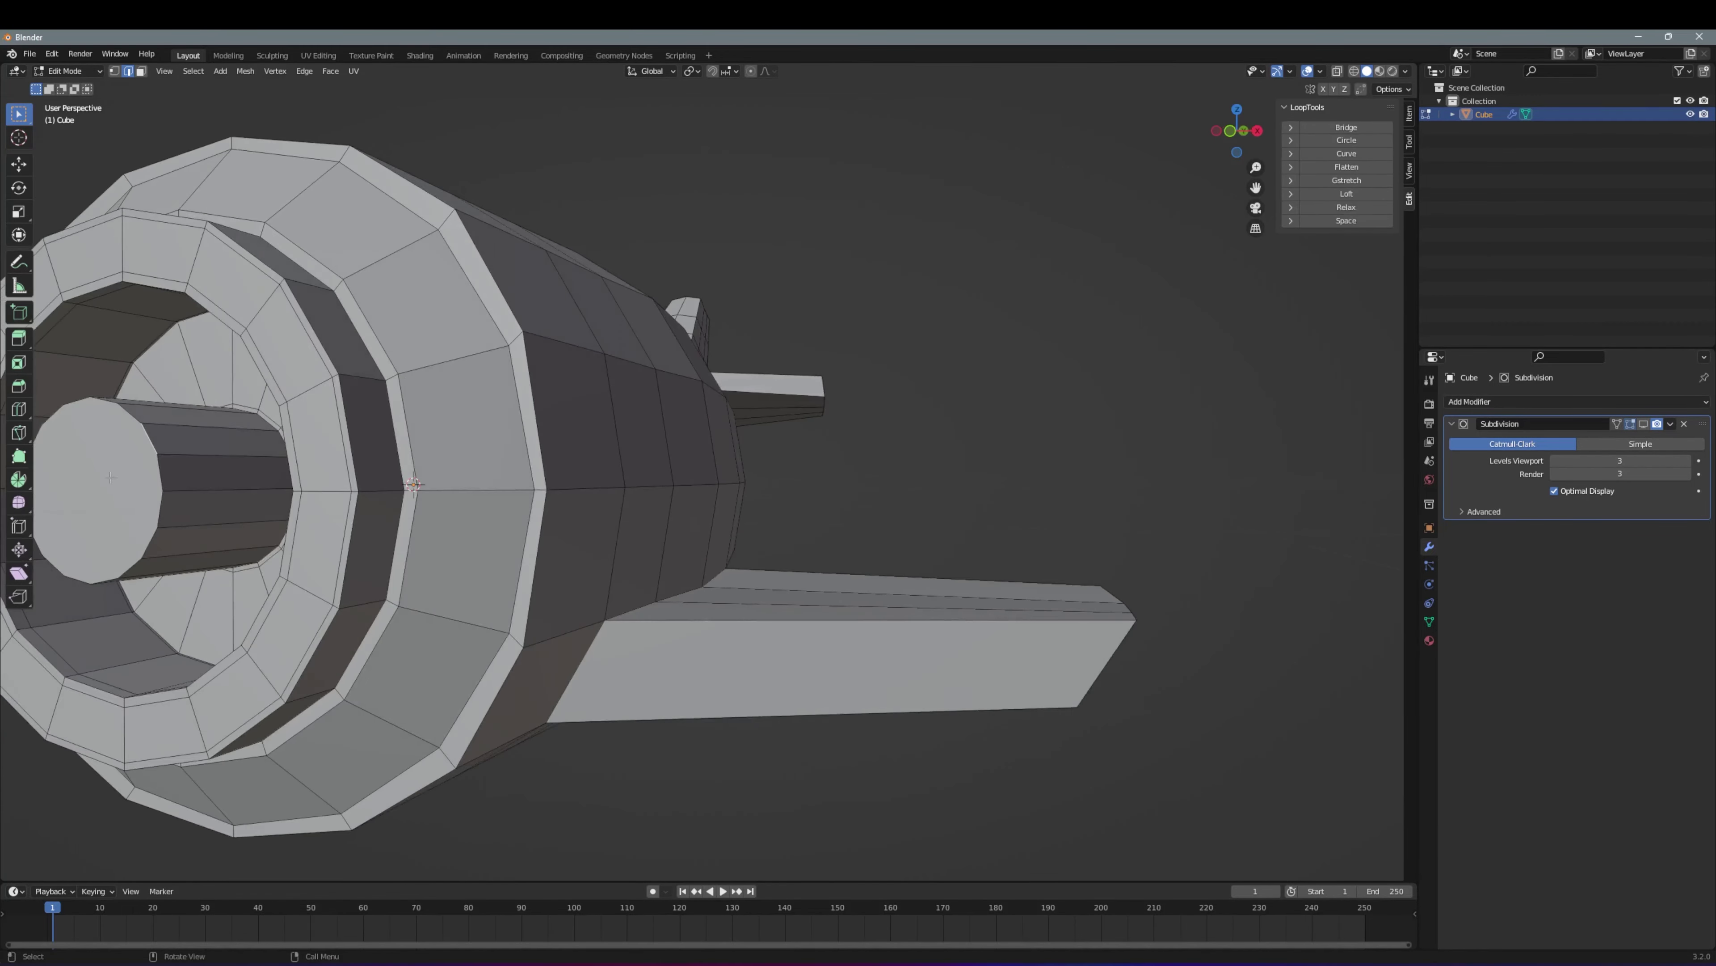
{"action": "key", "text": "a"}
{"action": "scroll", "coordinate": [665, 440], "scroll_direction": "down", "scroll_amount": 3}
Extrude the top fuselage faces down into the body in top view
{"action": "key", "text": "Tab"}
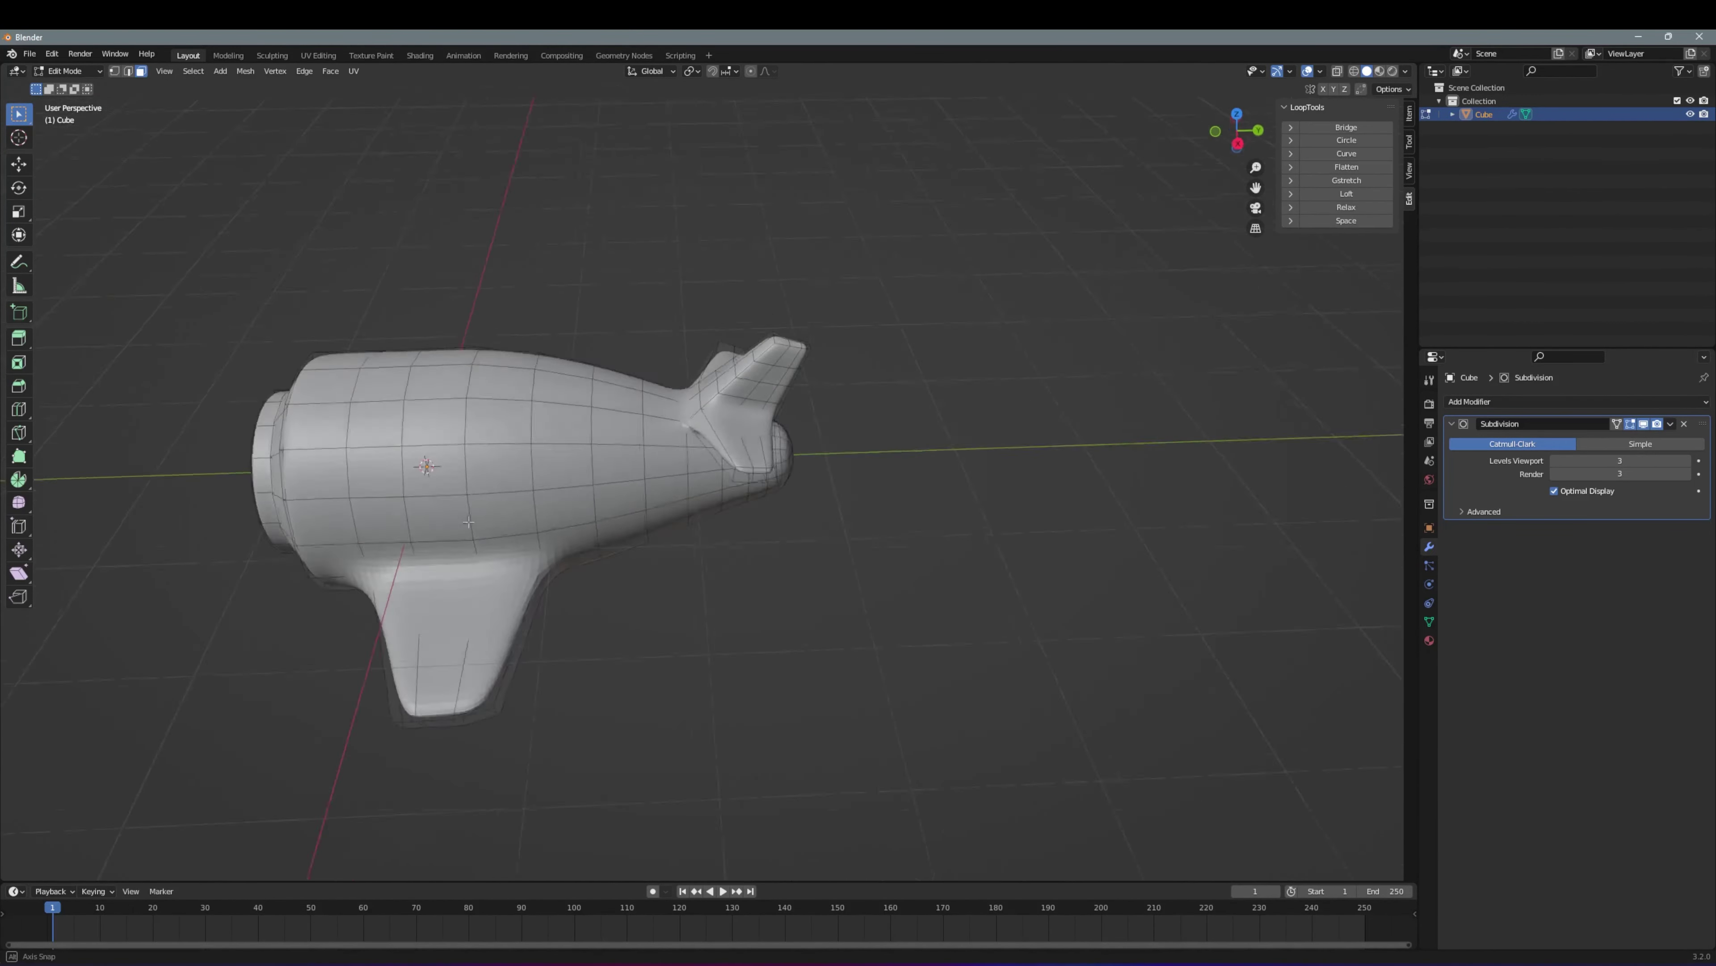
{"action": "mouse_move", "coordinate": [612, 470]}
{"action": "middle_mouse_down"}
{"action": "mouse_move", "coordinate": [654, 554]}
{"action": "mouse_move", "coordinate": [581, 378]}
{"action": "middle_mouse_up"}
{"action": "key", "text": "KP_7"}
{"action": "left_click", "coordinate": [654, 554], "text": "shift"}
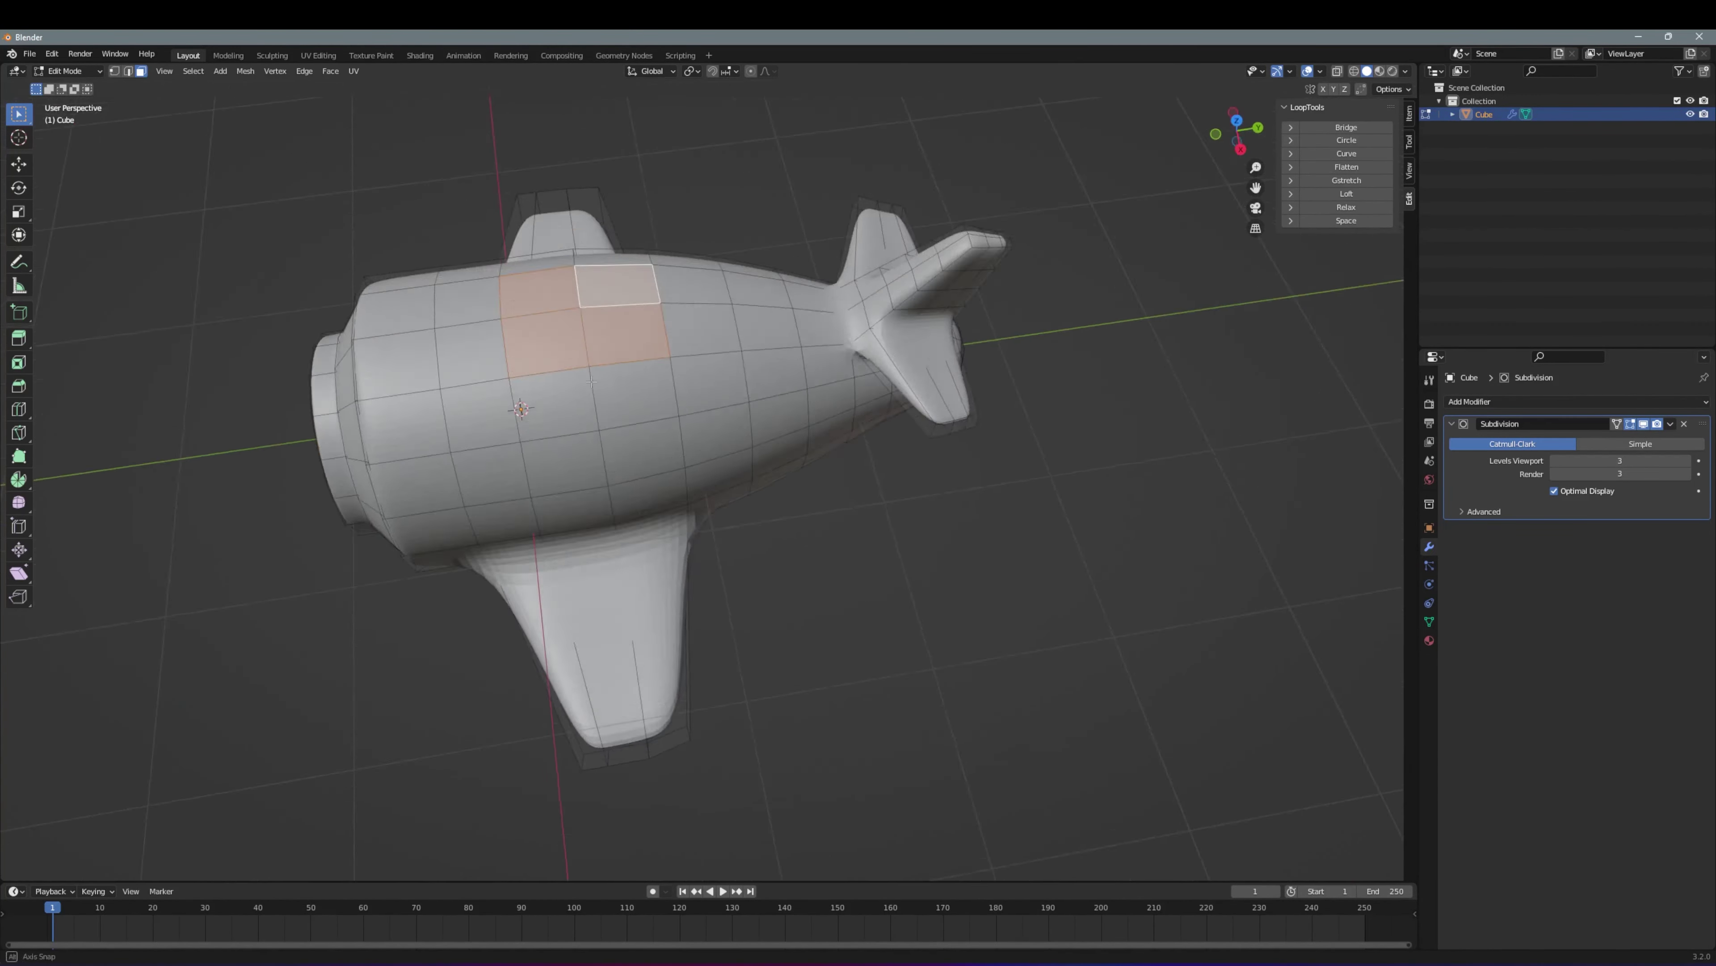
{"action": "key", "text": "e"}
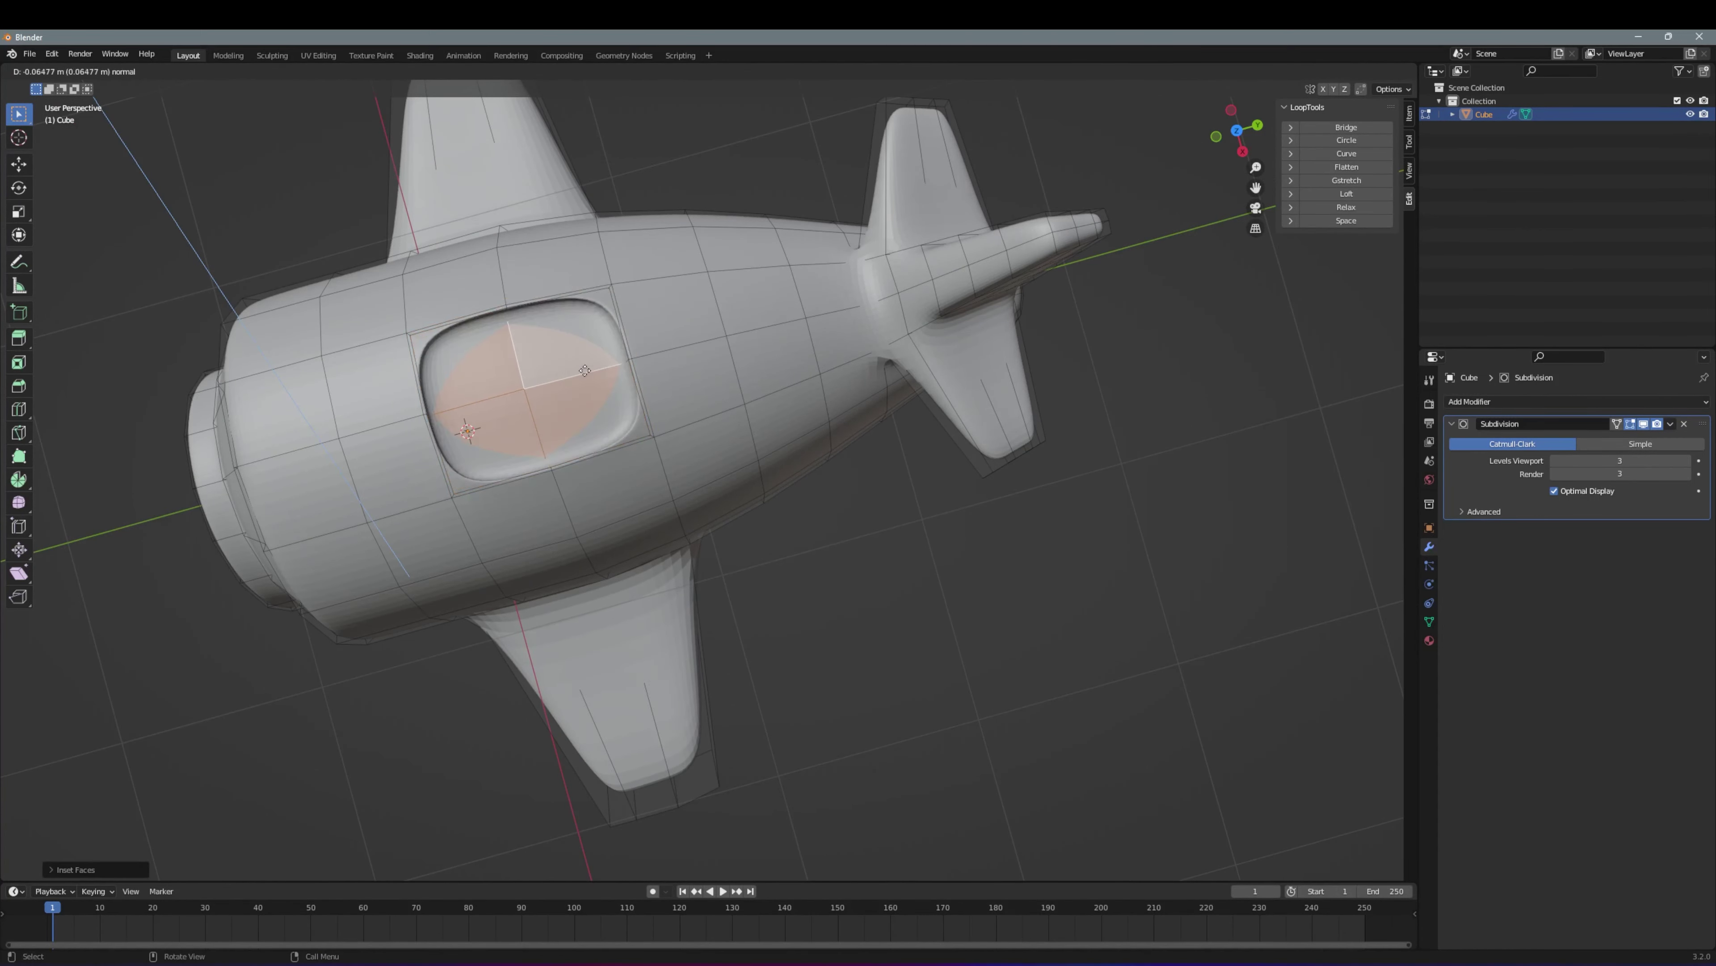
{"action": "left_click", "coordinate": [600, 367]}
{"action": "mouse_move", "coordinate": [601, 367]}
{"action": "middle_mouse_down"}
{"action": "mouse_move", "coordinate": [579, 234]}
{"action": "mouse_move", "coordinate": [575, 406]}
{"action": "middle_mouse_up"}
Inset the sunken faces to round off the cockpit recess
{"action": "key", "text": "i"}
{"action": "left_click", "coordinate": [579, 233]}
{"action": "scroll", "coordinate": [592, 224], "scroll_direction": "down", "scroll_amount": 3}
{"action": "scroll", "coordinate": [560, 614], "scroll_direction": "up", "scroll_amount": 4}
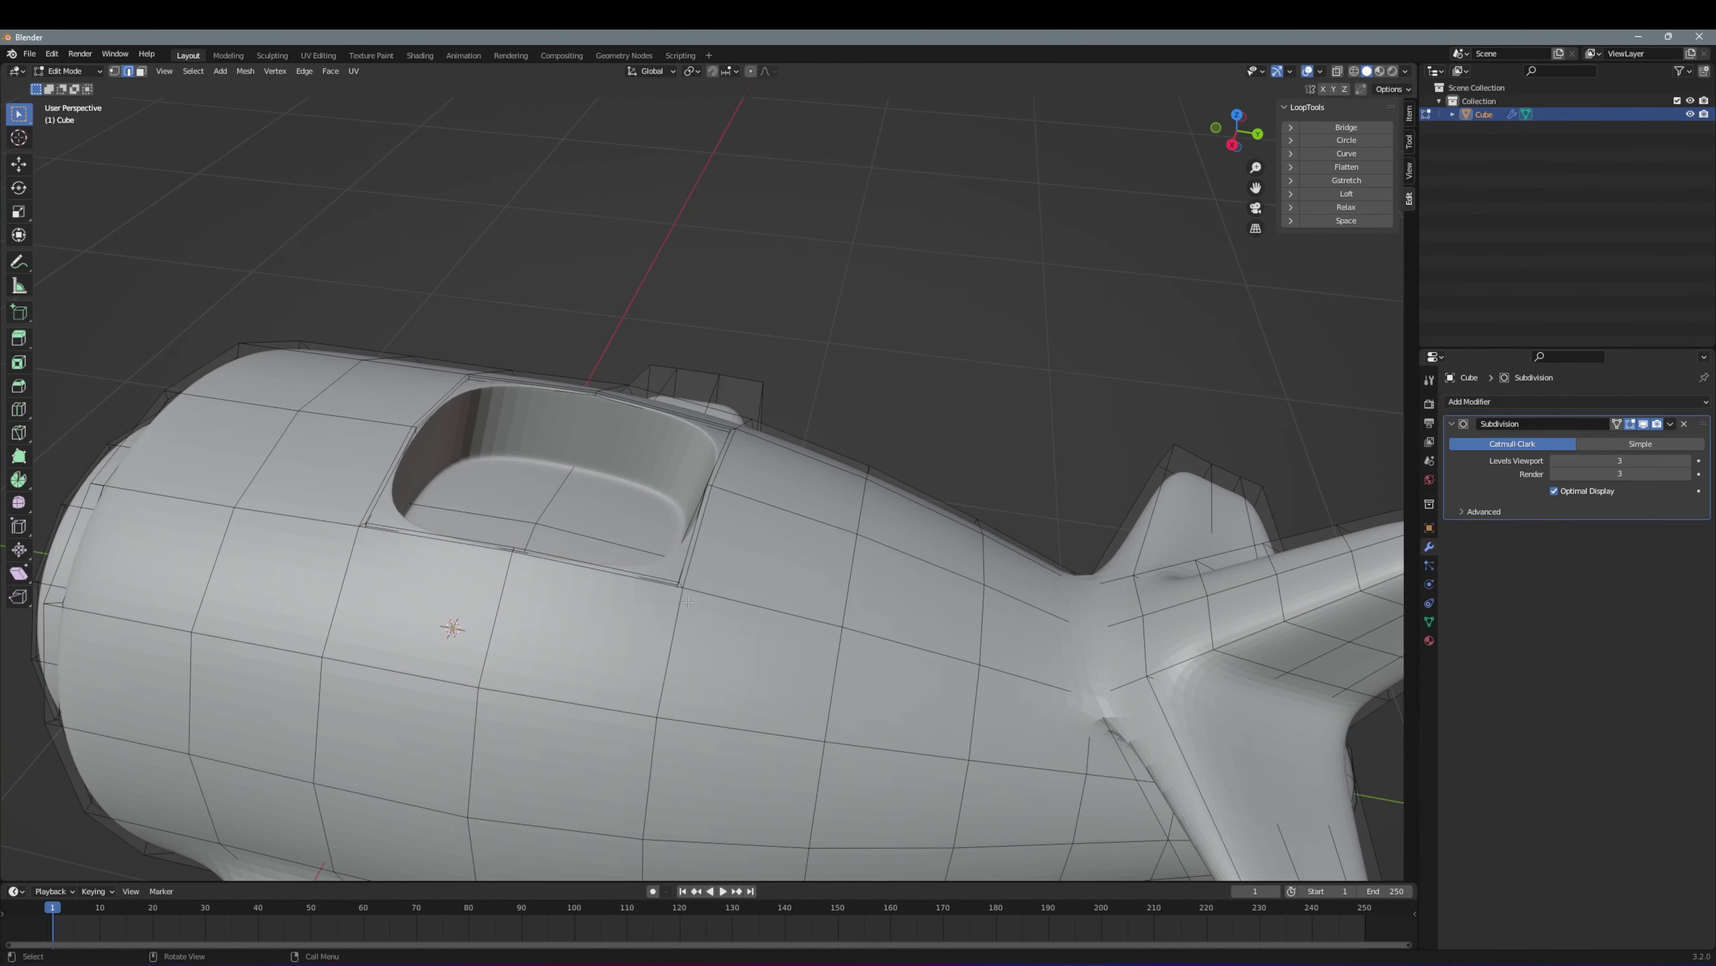
{"action": "scroll", "coordinate": [688, 601], "scroll_direction": "down", "scroll_amount": 4}
Abandon the unfinished knife cut and inspect the cockpit from top, side and tilted views
{"action": "middle_click_drag", "start_coordinate": [618, 539], "coordinate": [638, 603]}
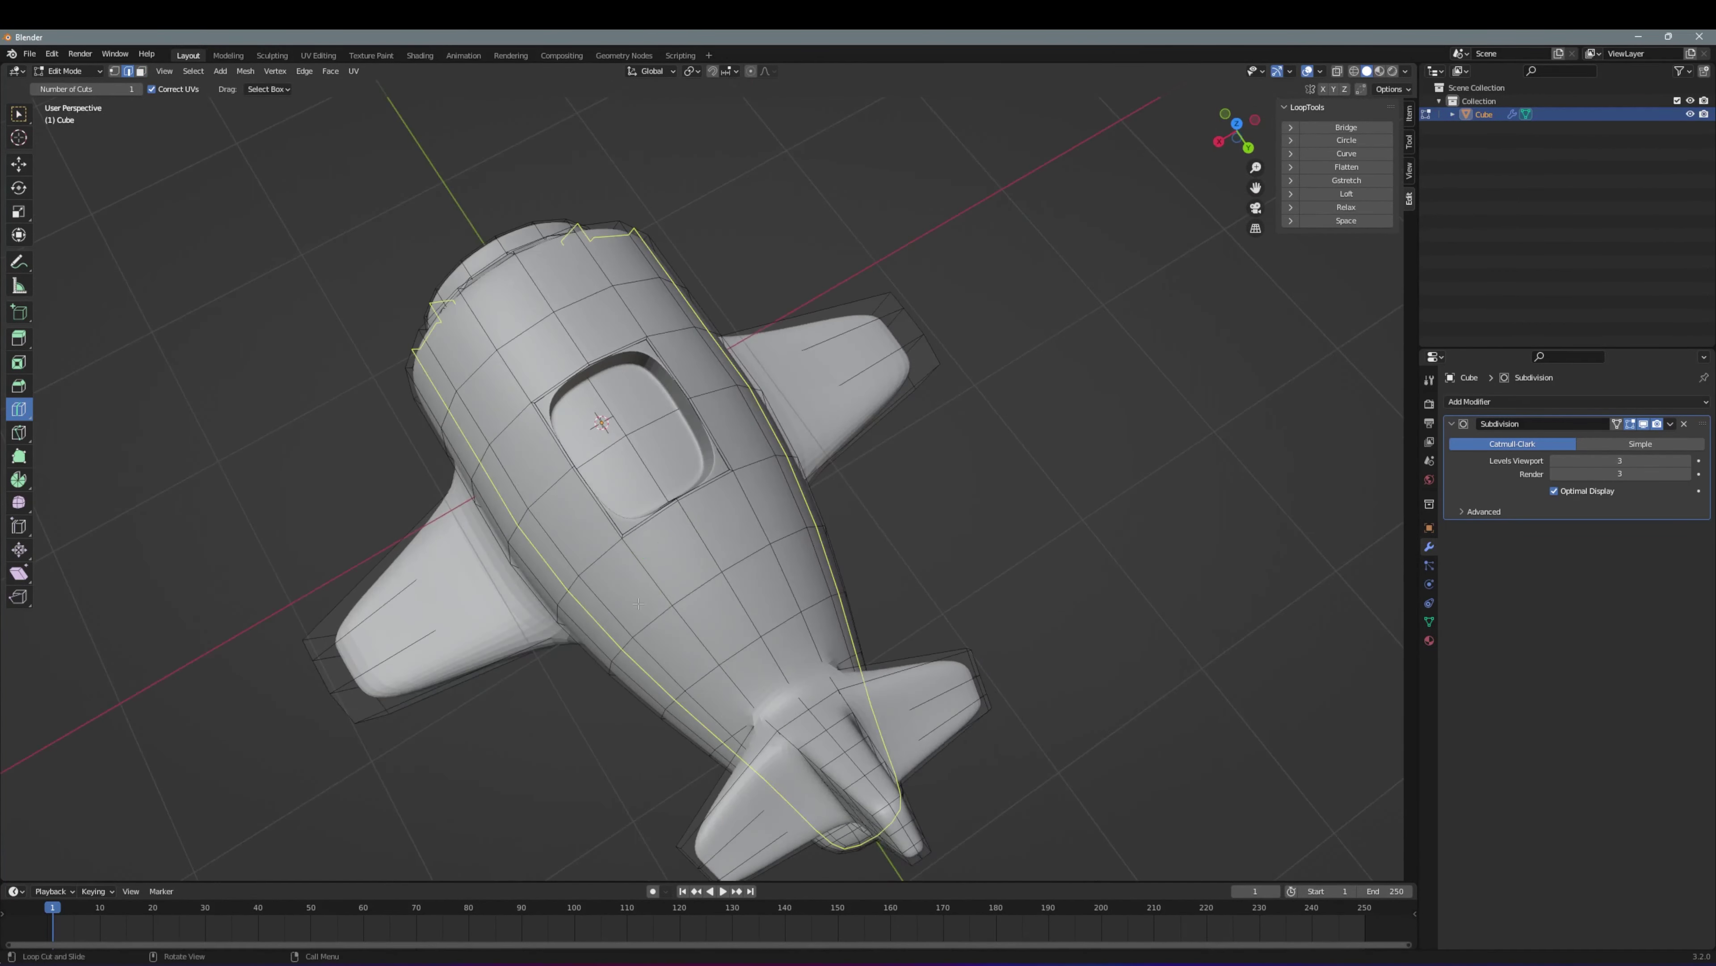
{"action": "key", "text": "Escape"}
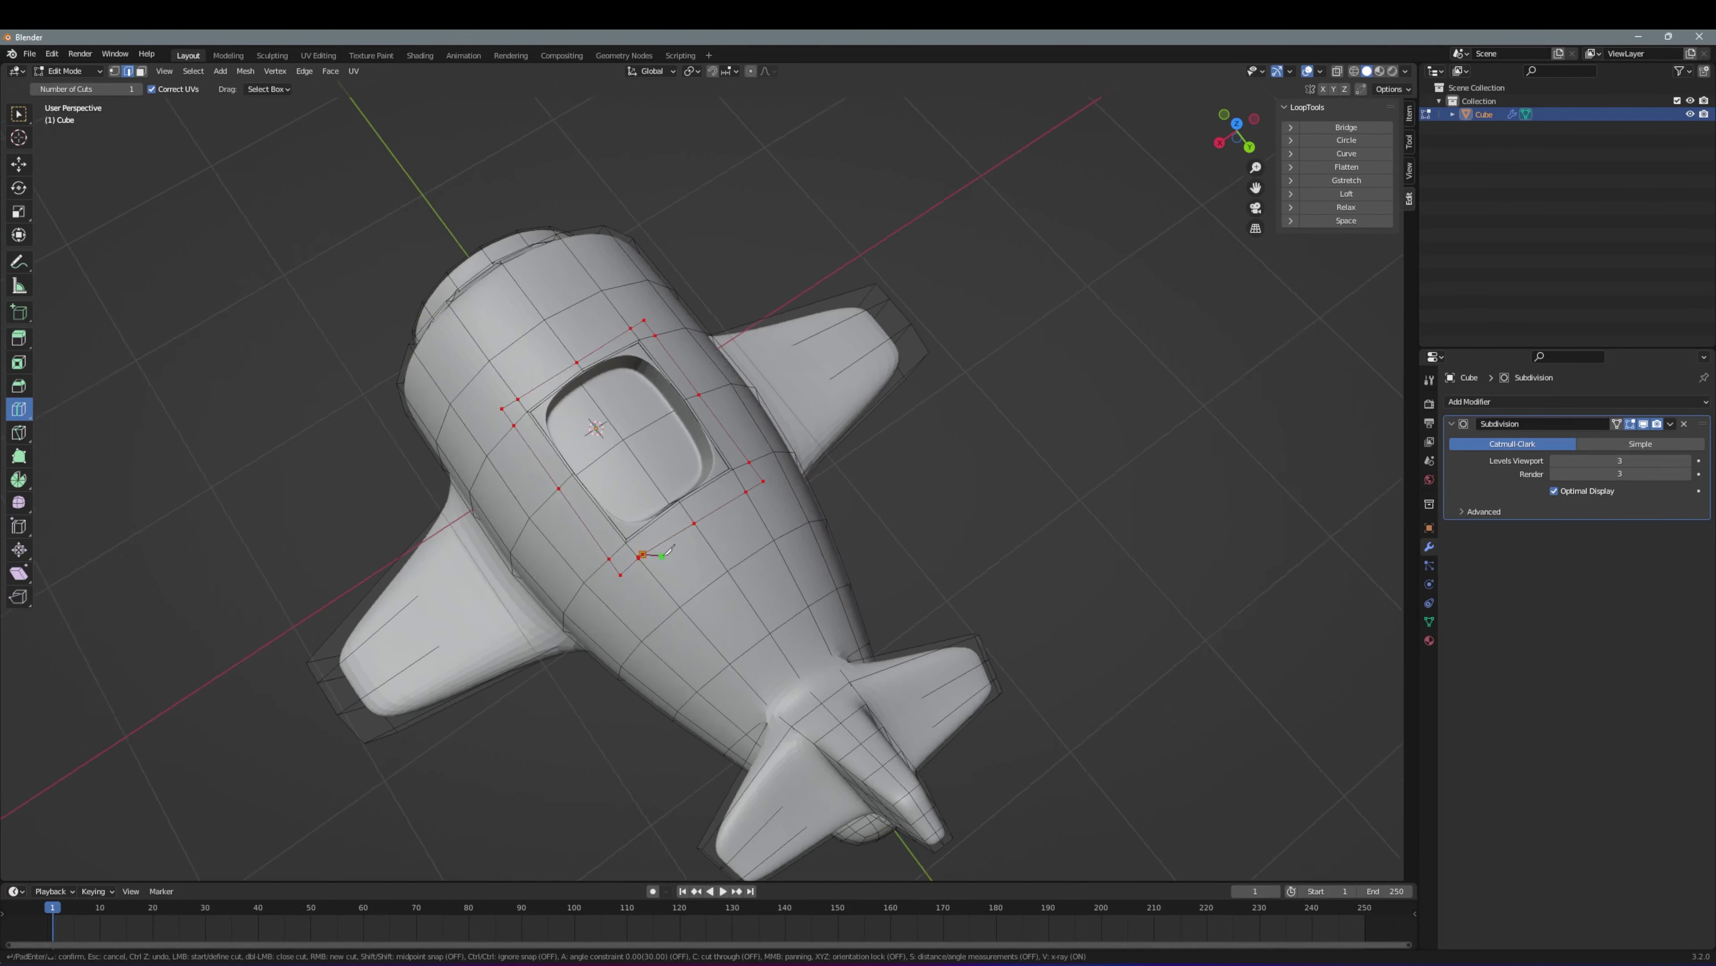
{"action": "middle_click_drag", "start_coordinate": [514, 392], "coordinate": [475, 613]}
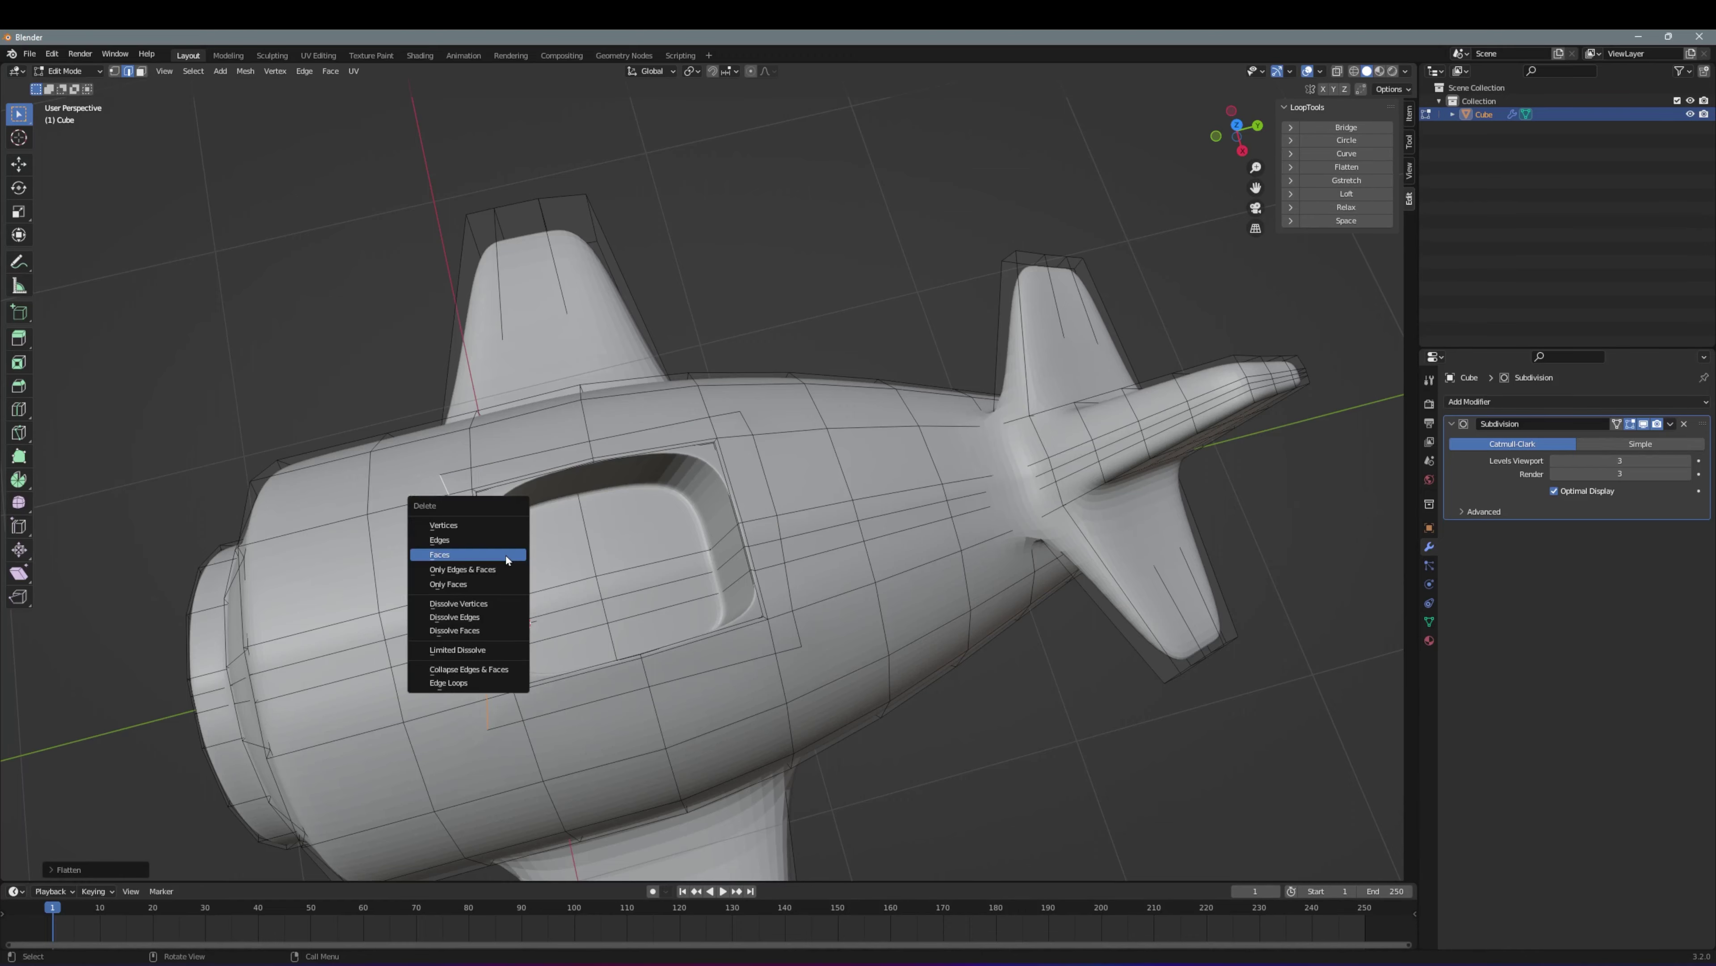
{"action": "middle_click_drag", "start_coordinate": [505, 555], "coordinate": [648, 446]}
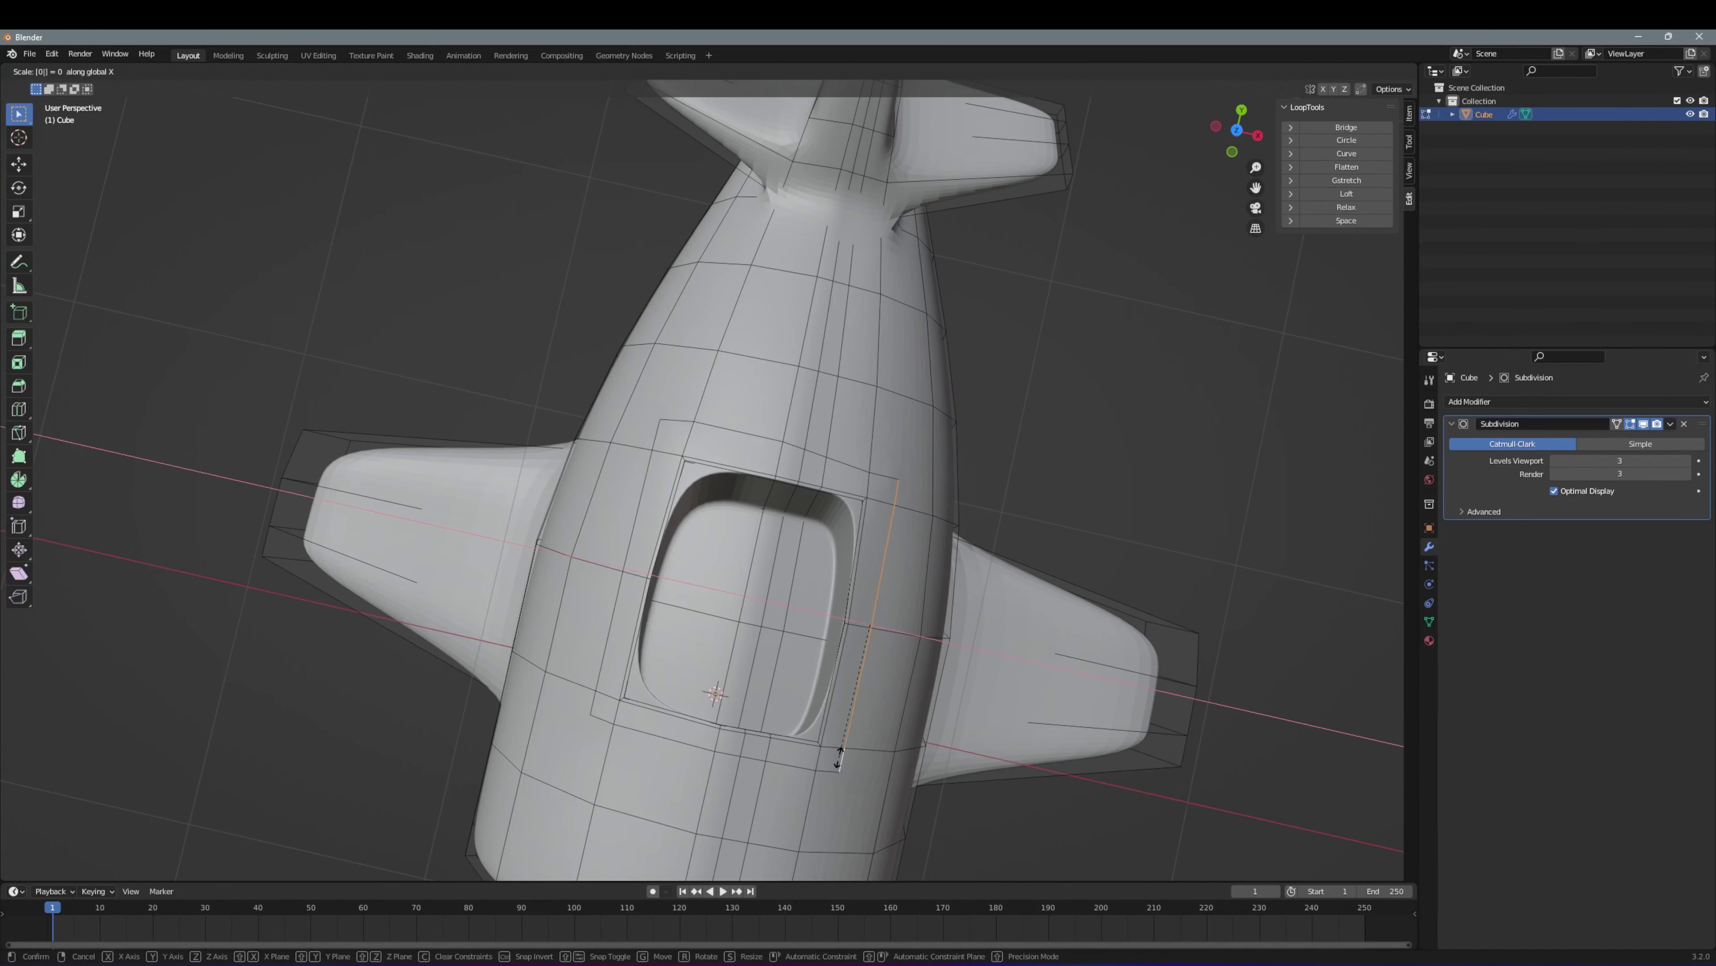
{"action": "middle_click_drag", "start_coordinate": [796, 443], "coordinate": [589, 559]}
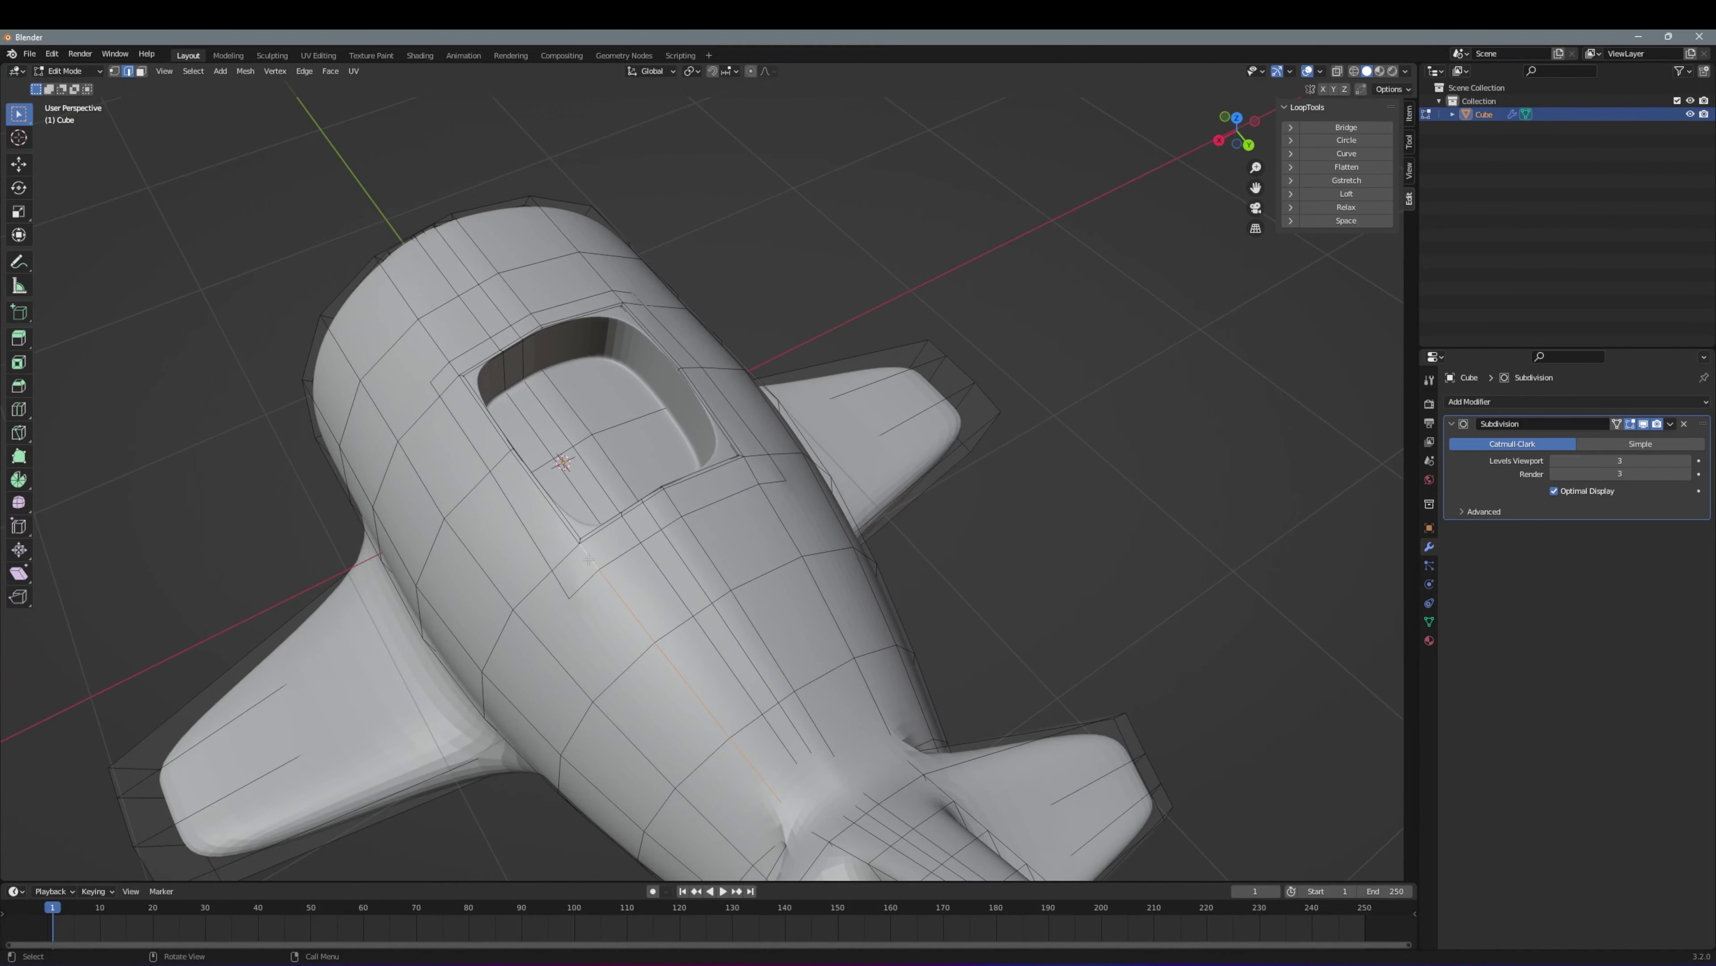
Extrude the face loop around the cockpit opening into a raised rim
{"action": "left_click", "coordinate": [666, 485]}
{"action": "middle_click_drag", "start_coordinate": [665, 486], "coordinate": [601, 592]}
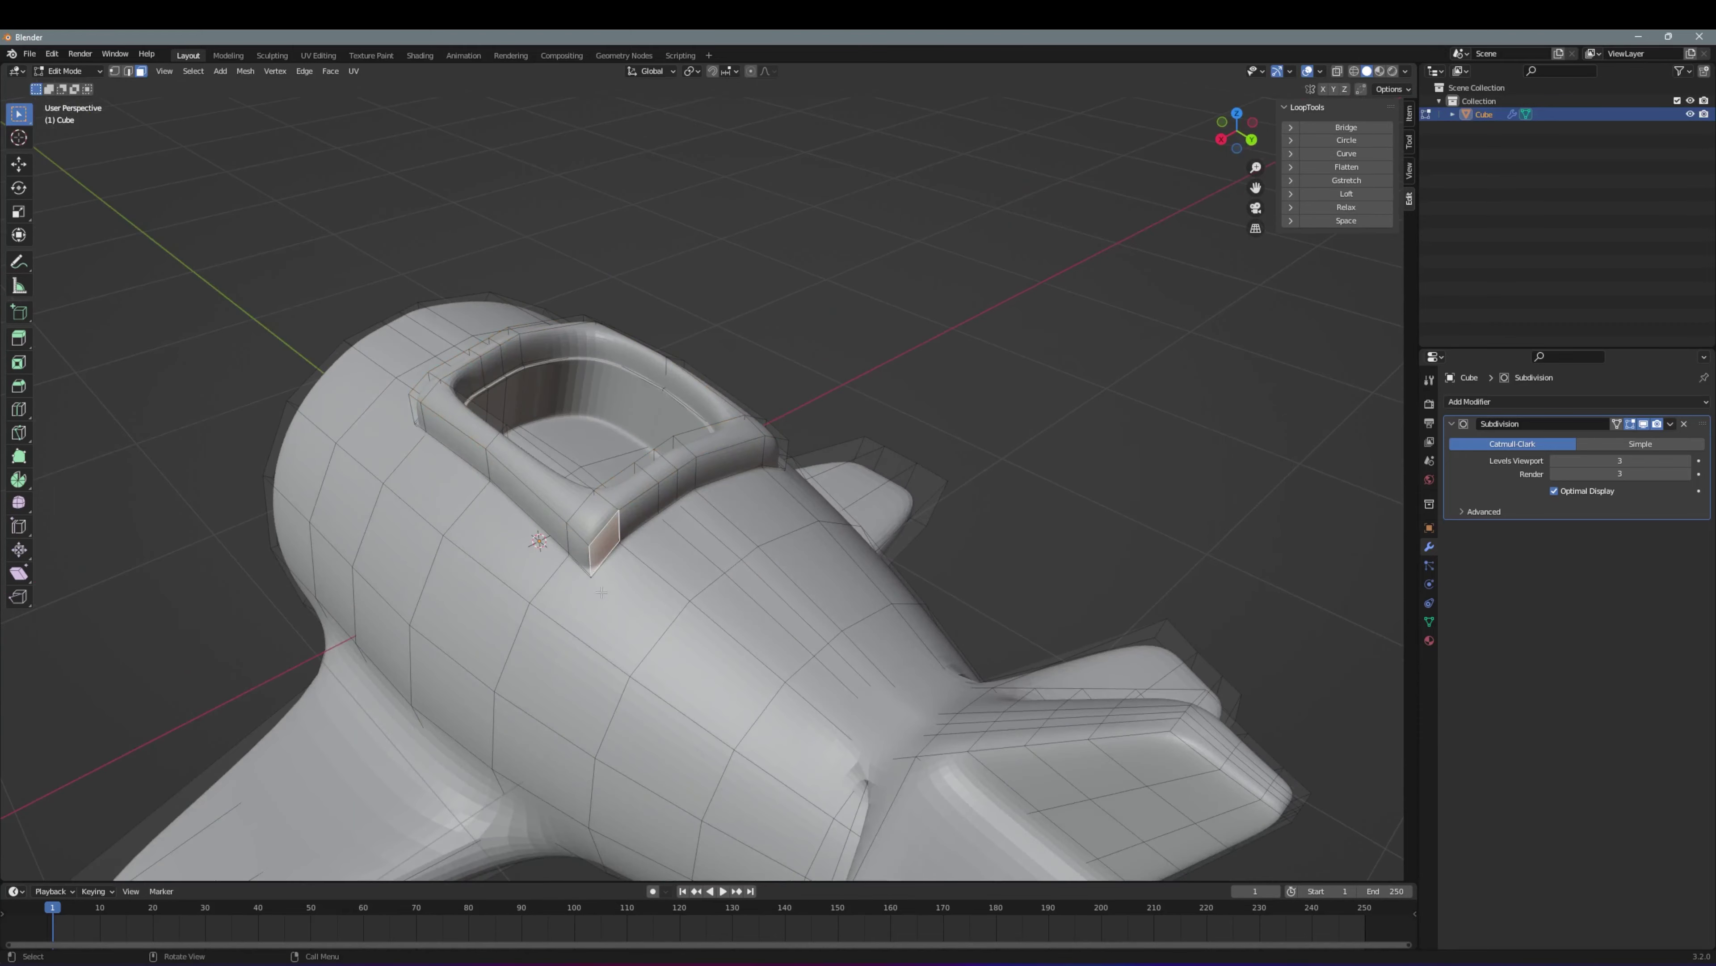
{"action": "key", "text": "ctrl+z"}
{"action": "key", "text": "ctrl+z"}
{"action": "middle_click_drag", "start_coordinate": [602, 592], "coordinate": [694, 545]}
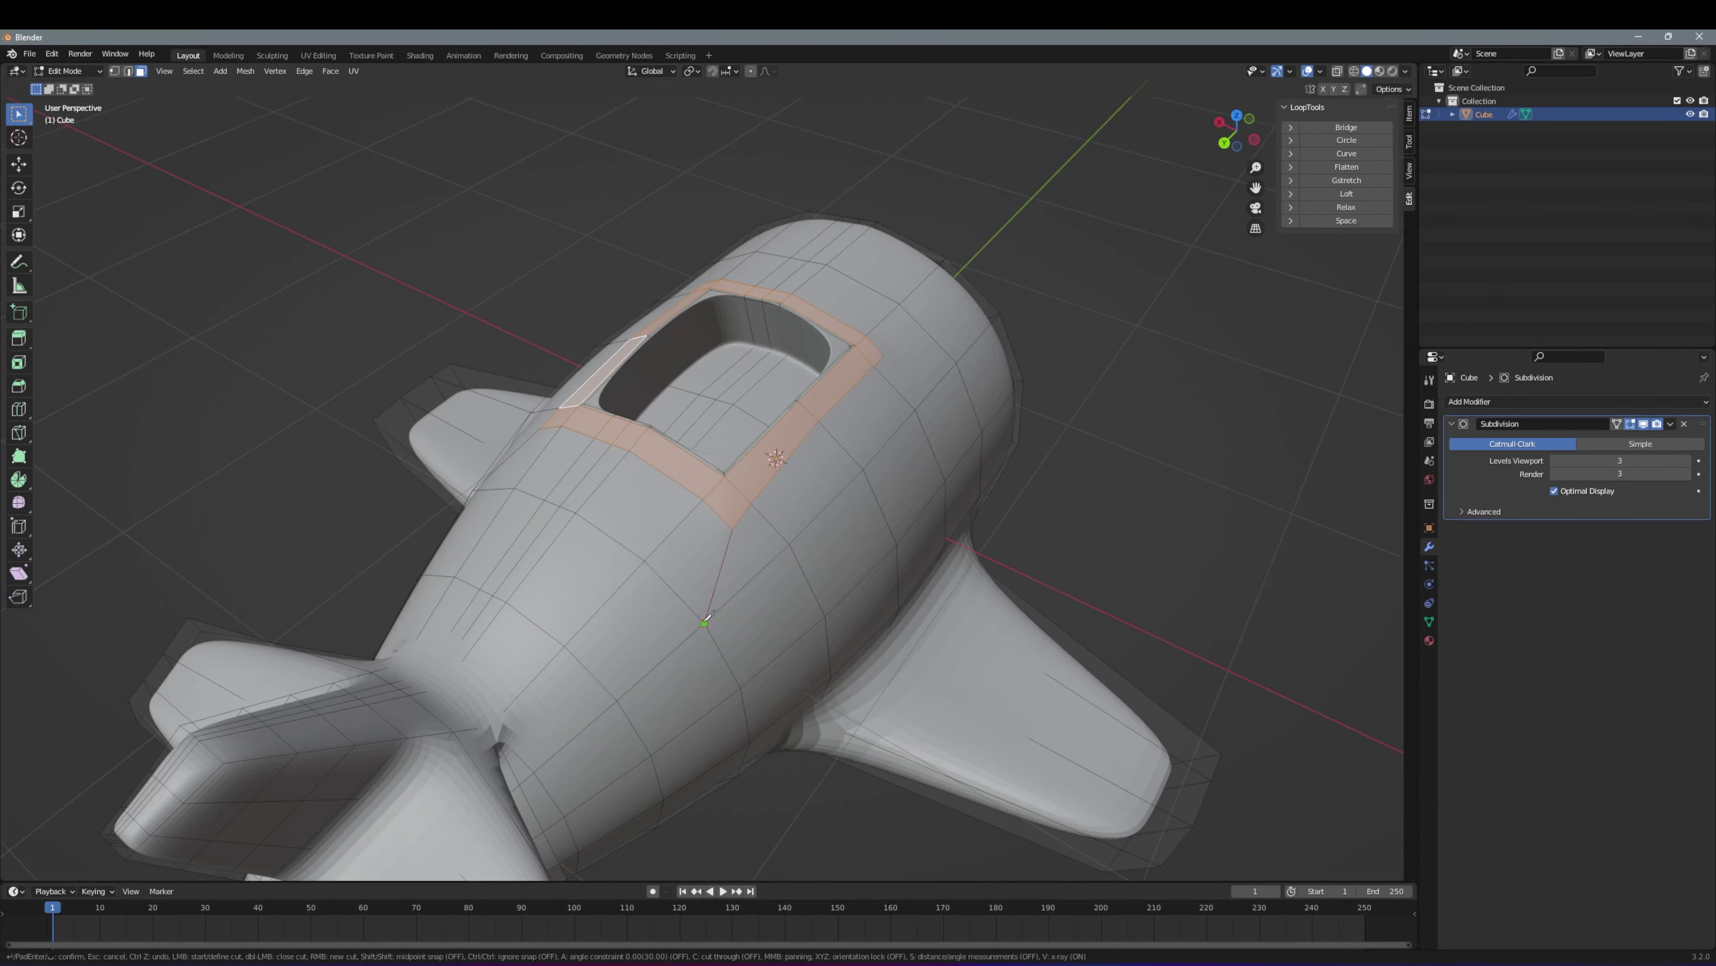
{"action": "key", "text": "Escape"}
{"action": "mouse_move", "coordinate": [706, 616]}
{"action": "middle_mouse_down"}
{"action": "mouse_move", "coordinate": [569, 536]}
{"action": "mouse_move", "coordinate": [660, 529]}
{"action": "mouse_move", "coordinate": [809, 468]}
{"action": "mouse_move", "coordinate": [730, 691]}
{"action": "middle_mouse_up"}
{"action": "key", "text": "e"}
{"action": "key", "text": "Escape"}
Vertex-slide and rotate the cockpit vertices to reshape the rim, checking from the top view
{"action": "key", "text": "shift+v"}
{"action": "key", "text": "Escape"}
{"action": "key", "text": "KP_7"}
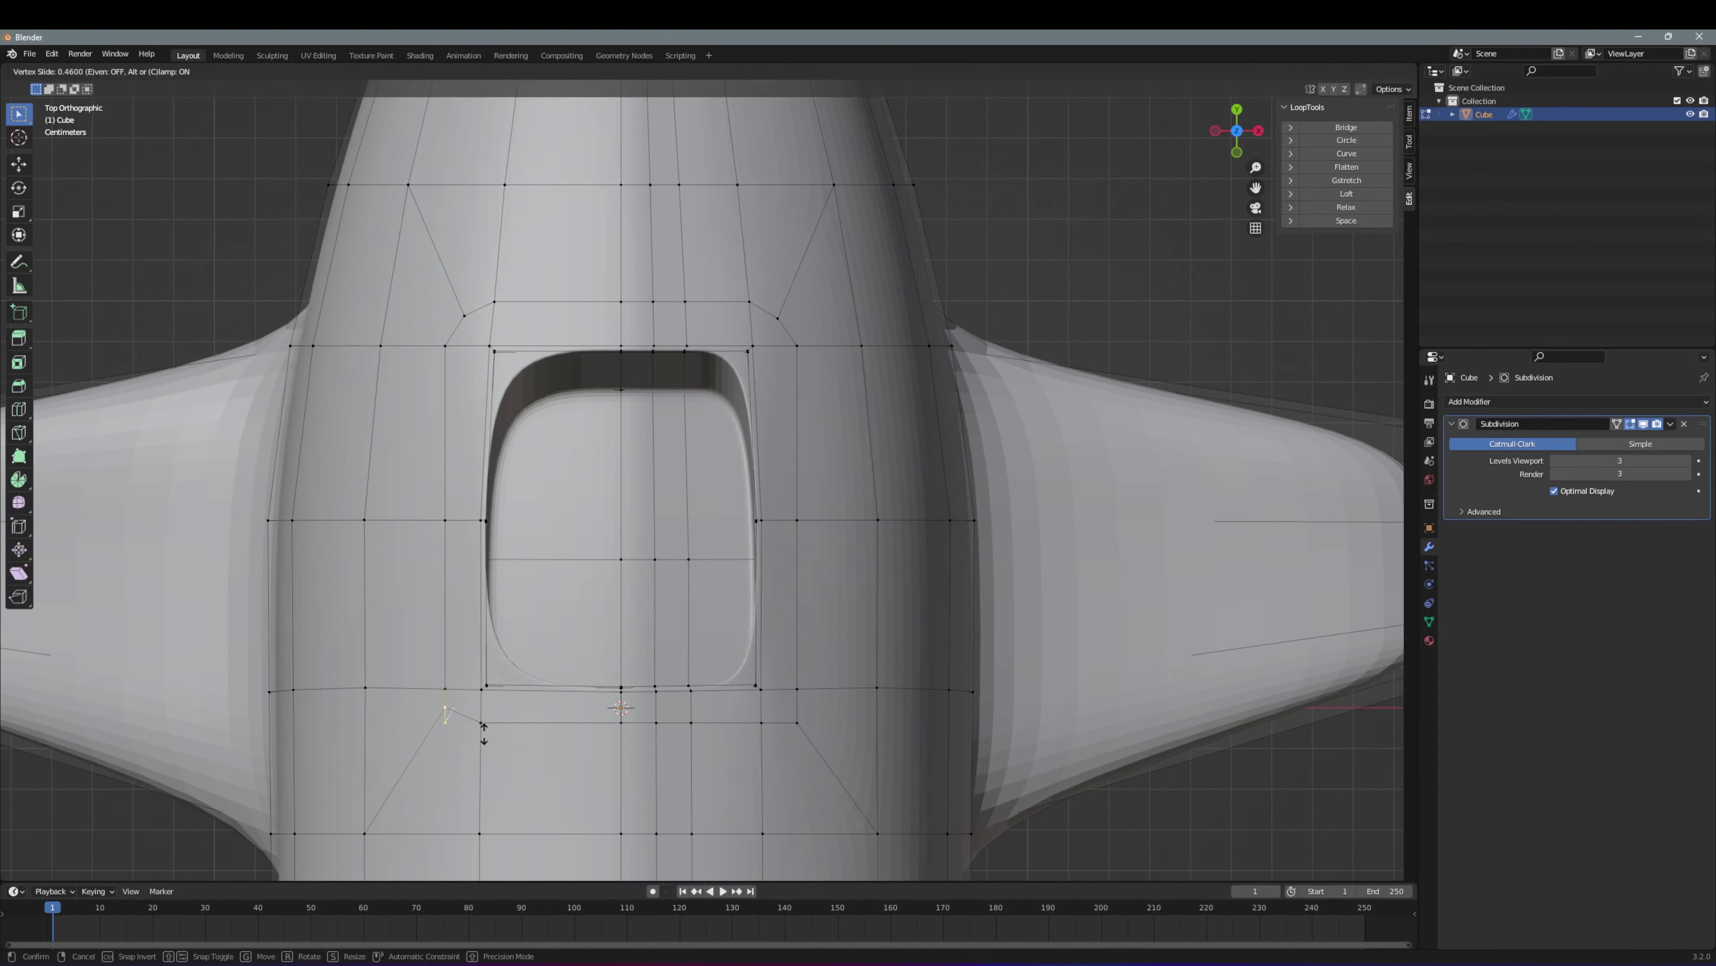
{"action": "left_click", "coordinate": [790, 711]}
{"action": "mouse_move", "coordinate": [789, 711]}
{"action": "middle_mouse_down"}
{"action": "mouse_move", "coordinate": [671, 719]}
{"action": "mouse_move", "coordinate": [794, 506]}
{"action": "mouse_move", "coordinate": [636, 519]}
{"action": "mouse_move", "coordinate": [555, 575]}
{"action": "mouse_move", "coordinate": [810, 474]}
{"action": "mouse_move", "coordinate": [1185, 547]}
{"action": "mouse_move", "coordinate": [606, 580]}
{"action": "mouse_move", "coordinate": [874, 559]}
{"action": "middle_mouse_up"}
{"action": "left_click", "coordinate": [779, 498]}
Slide the edge loop near the cockpit base along the fuselage
{"action": "left_click", "coordinate": [556, 575], "text": "alt"}
{"action": "key", "text": "g"}
{"action": "key", "text": "g"}
{"action": "left_click", "coordinate": [552, 615]}
{"action": "scroll", "coordinate": [552, 615], "scroll_direction": "down", "scroll_amount": 3}
{"action": "scroll", "coordinate": [1185, 547], "scroll_direction": "up", "scroll_amount": 4}
{"action": "scroll", "coordinate": [1185, 548], "scroll_direction": "down", "scroll_amount": 4}
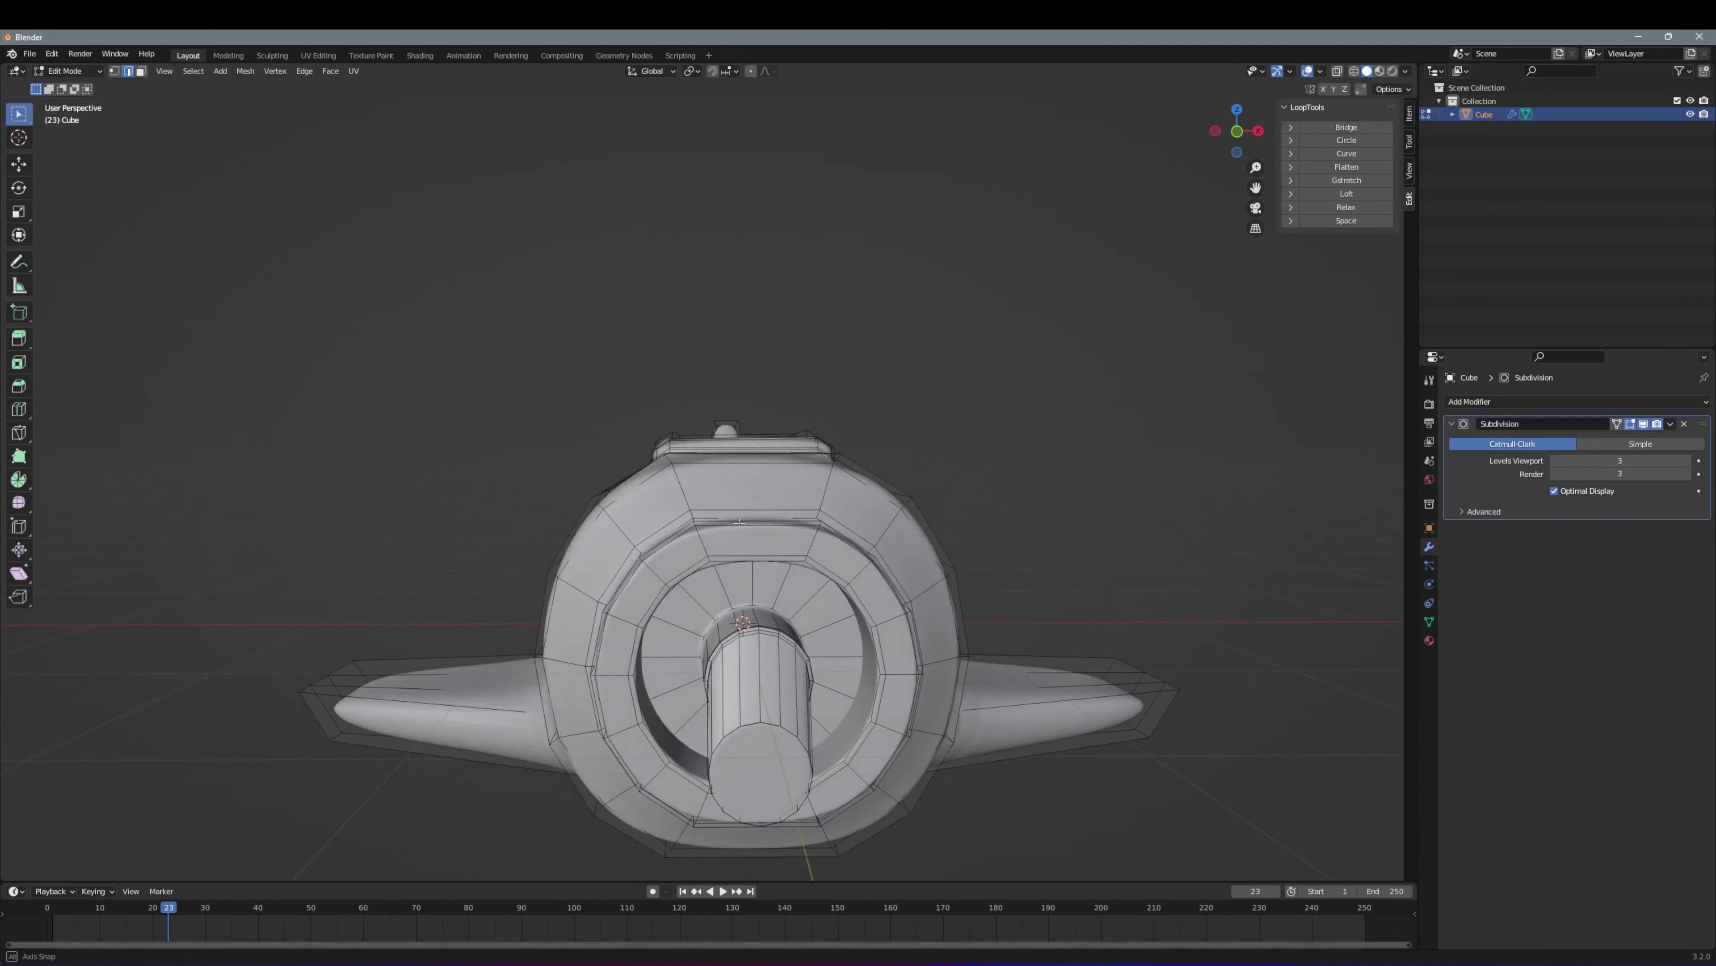
In face mode, select faces on the nose shaft and along the body's side
{"action": "scroll", "coordinate": [733, 529], "scroll_direction": "up", "scroll_amount": 5}
{"action": "key", "text": "3"}
{"action": "mouse_move", "coordinate": [733, 529]}
{"action": "middle_mouse_down"}
{"action": "mouse_move", "coordinate": [361, 561]}
{"action": "mouse_move", "coordinate": [42, 555]}
{"action": "middle_mouse_up"}
{"action": "left_click", "coordinate": [361, 561], "text": "alt"}
{"action": "key", "text": "alt+a"}
{"action": "left_click_drag", "start_coordinate": [42, 555], "coordinate": [91, 691]}
Turn on X-ray and clear the face selection from the plane's opposite side
{"action": "middle_click_drag", "start_coordinate": [59, 575], "coordinate": [594, 717]}
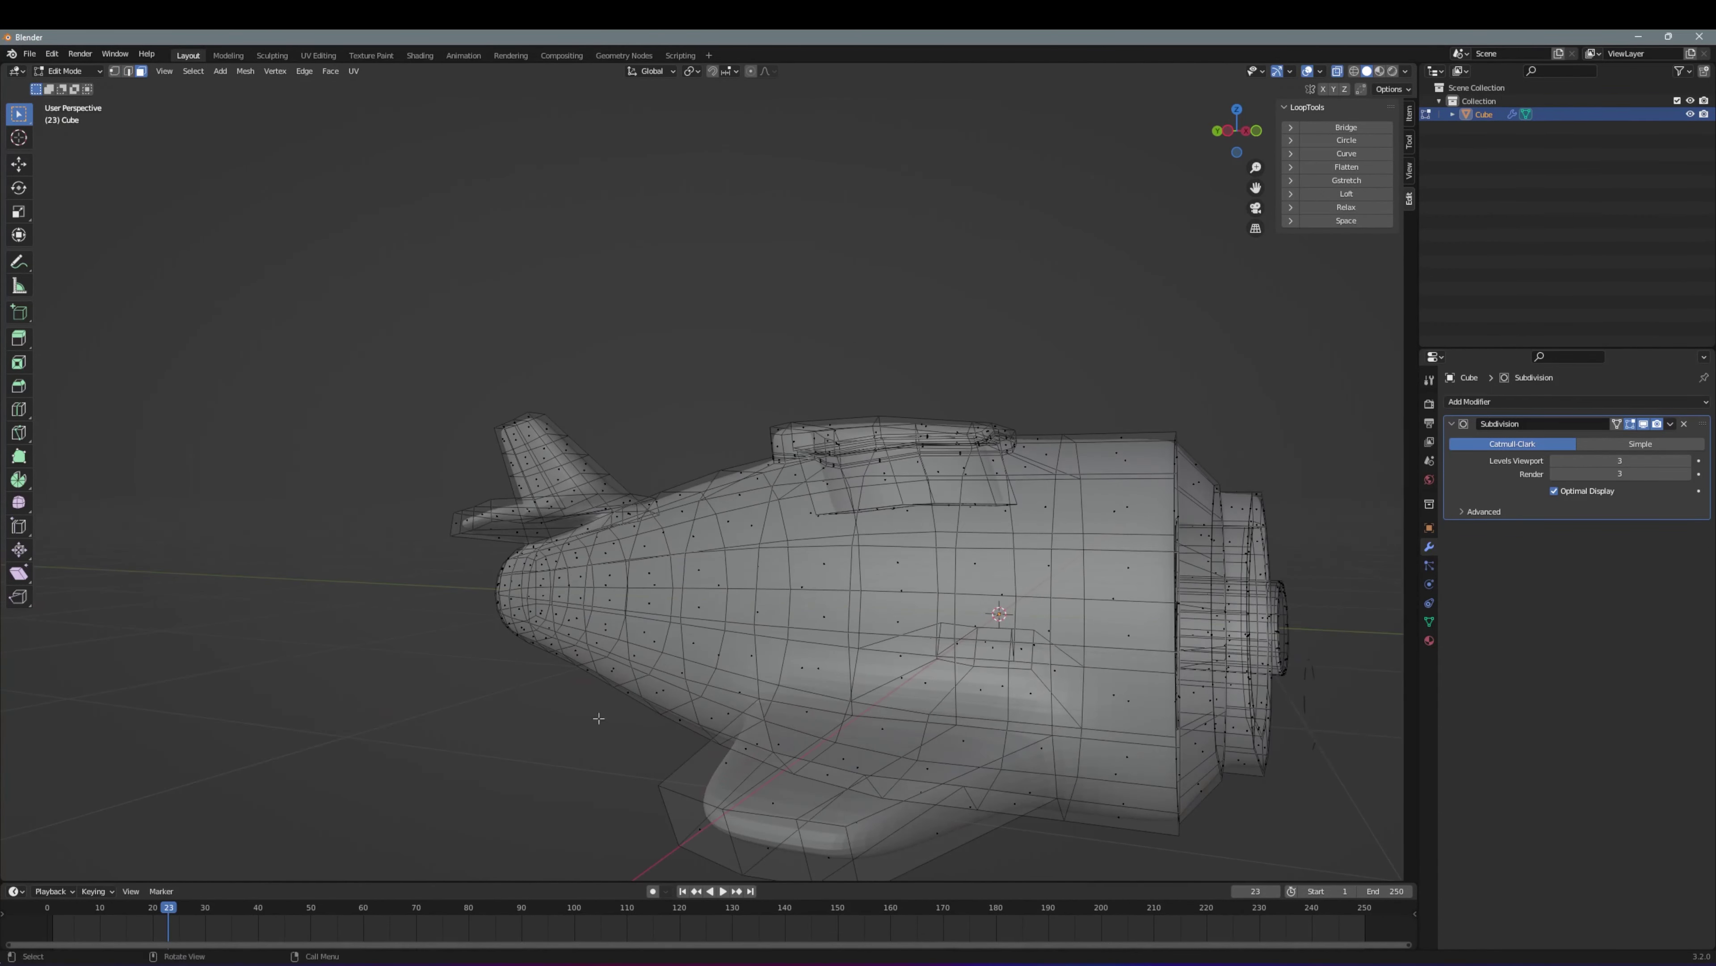
{"action": "key", "text": "alt+z"}
{"action": "key", "text": "a"}
{"action": "key", "text": "alt+a"}
{"action": "middle_click_drag", "start_coordinate": [1300, 779], "coordinate": [1396, 670]}
Check the nose region in side and front views, switching between edge and face selection
{"action": "key", "text": "2"}
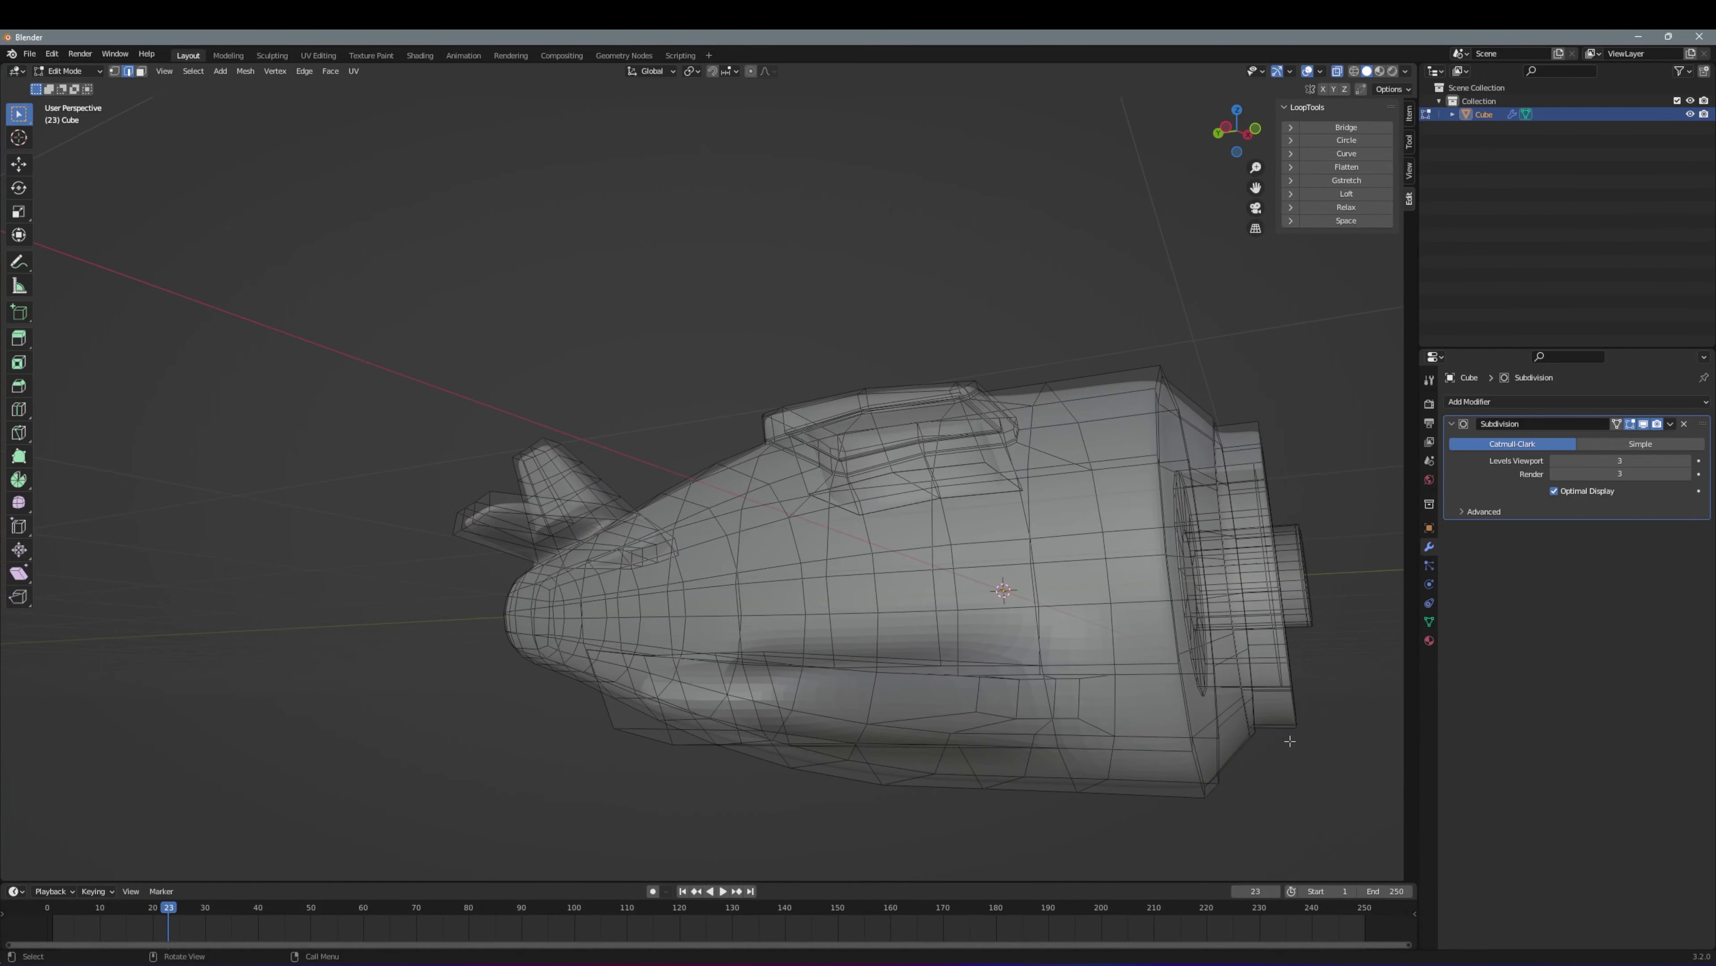
{"action": "key", "text": "KP_3"}
{"action": "mouse_move", "coordinate": [1290, 741]}
{"action": "middle_mouse_down"}
{"action": "mouse_move", "coordinate": [564, 603]}
{"action": "mouse_move", "coordinate": [791, 689]}
{"action": "mouse_move", "coordinate": [1012, 484]}
{"action": "mouse_move", "coordinate": [850, 556]}
{"action": "mouse_move", "coordinate": [975, 507]}
{"action": "mouse_move", "coordinate": [588, 561]}
{"action": "mouse_move", "coordinate": [743, 517]}
{"action": "middle_mouse_up"}
{"action": "key", "text": "KP_1"}
{"action": "key", "text": "3"}
Exit and re-enter Edit Mode on the body, returning to face selection
{"action": "key", "text": "Tab"}
{"action": "scroll", "coordinate": [850, 556], "scroll_direction": "down", "scroll_amount": 5}
{"action": "scroll", "coordinate": [850, 553], "scroll_direction": "down", "scroll_amount": 4}
{"action": "key", "text": "Tab"}
{"action": "key", "text": "Tab"}
{"action": "key", "text": "Tab"}
{"action": "key", "text": "3"}
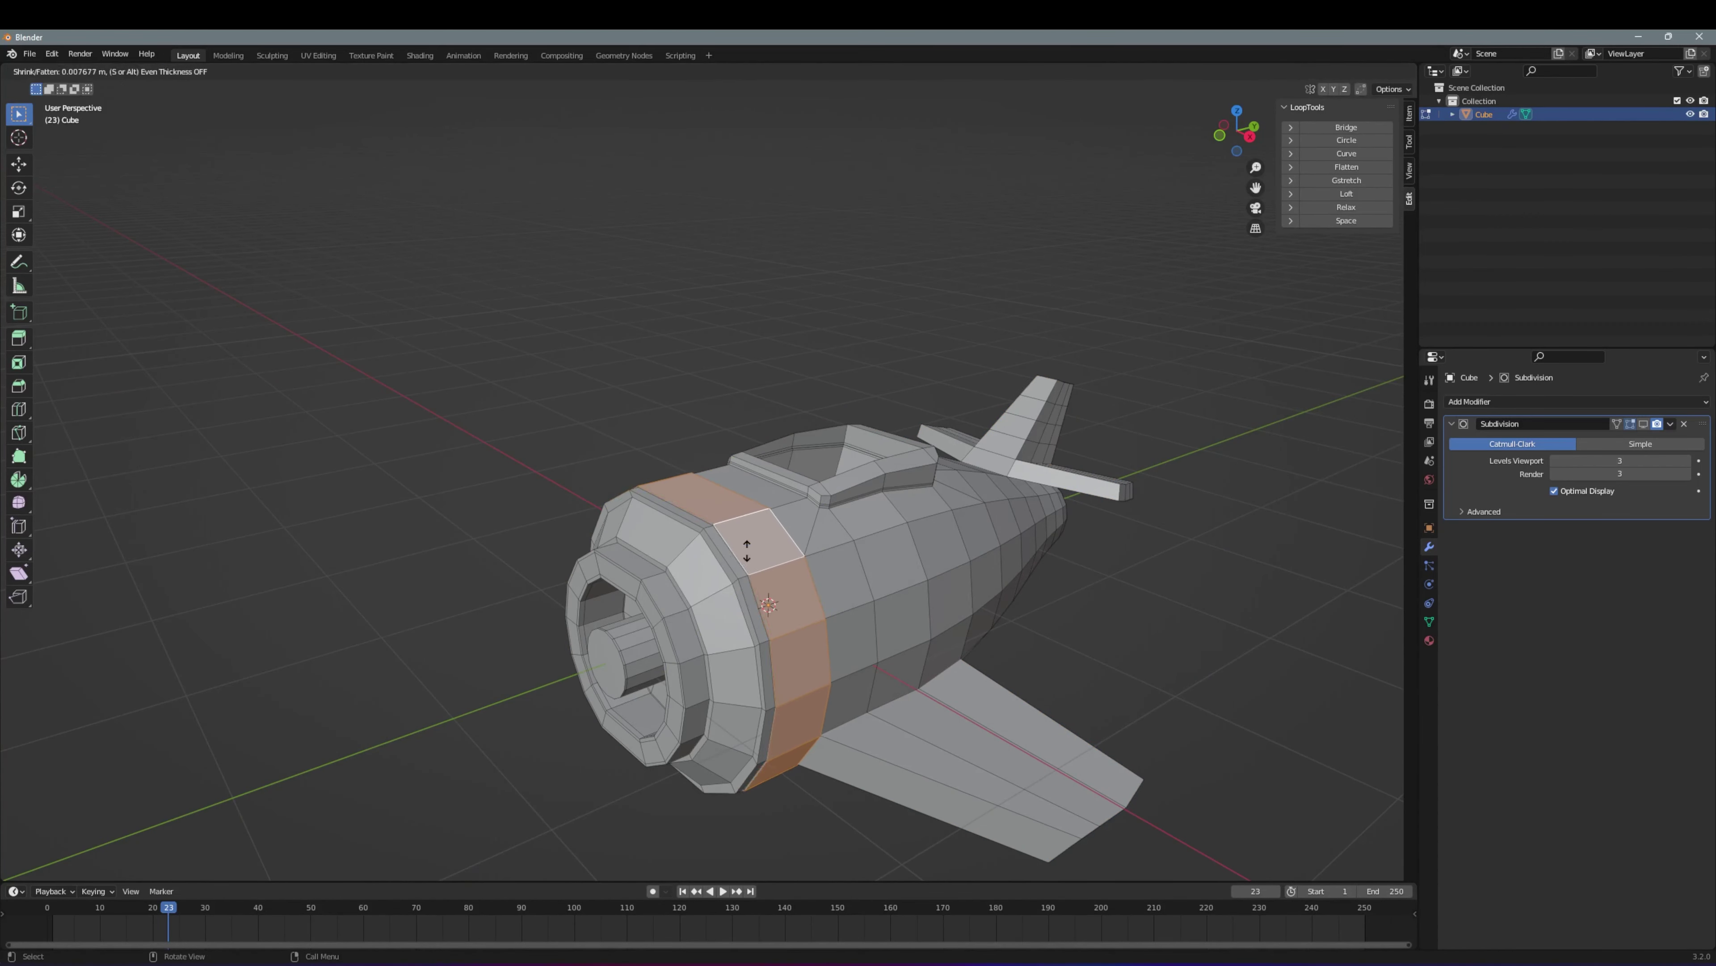
Confirm the outward fatten of the nose band and return to Object Mode in front view
{"action": "left_click", "coordinate": [763, 548]}
{"action": "key", "text": "Tab"}
{"action": "mouse_move", "coordinate": [763, 547]}
{"action": "middle_mouse_down"}
{"action": "mouse_move", "coordinate": [793, 594]}
{"action": "mouse_move", "coordinate": [686, 595]}
{"action": "mouse_move", "coordinate": [740, 446]}
{"action": "middle_mouse_up"}
{"action": "key", "text": "KP_1"}
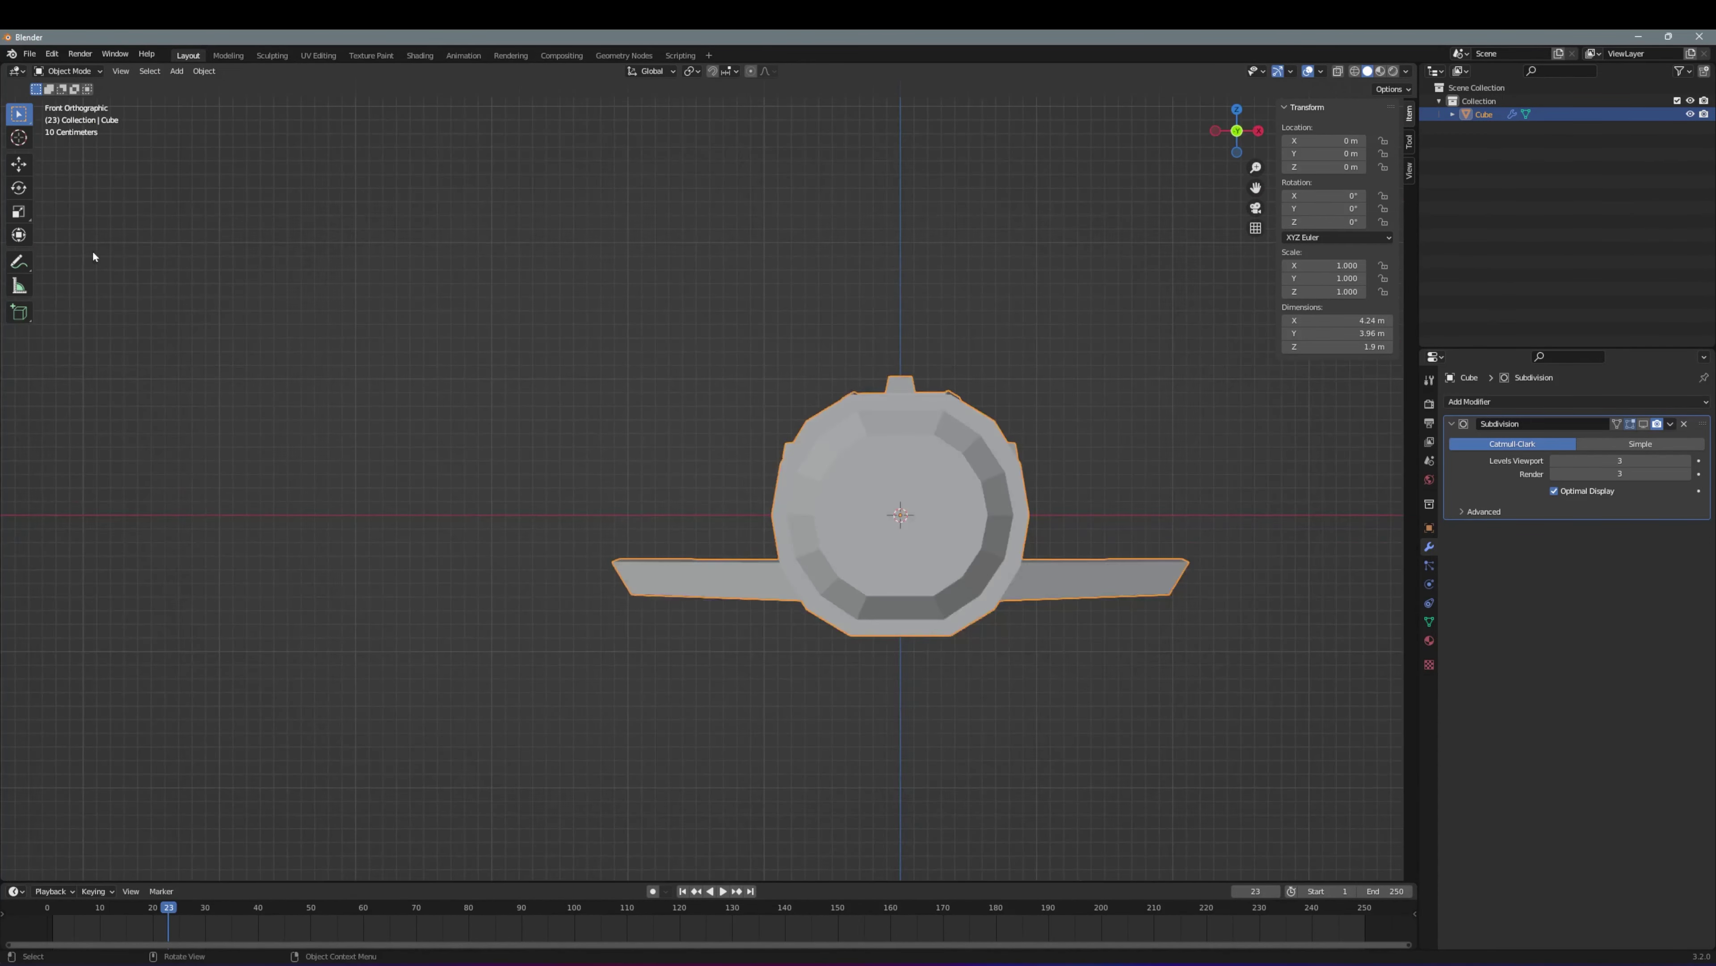
Add a plane rotated 90° on X, placed in front of the nose and scaled narrower
{"action": "key", "text": "shift+a"}
{"action": "left_click", "coordinate": [902, 479]}
{"action": "type", "text": "rx90"}
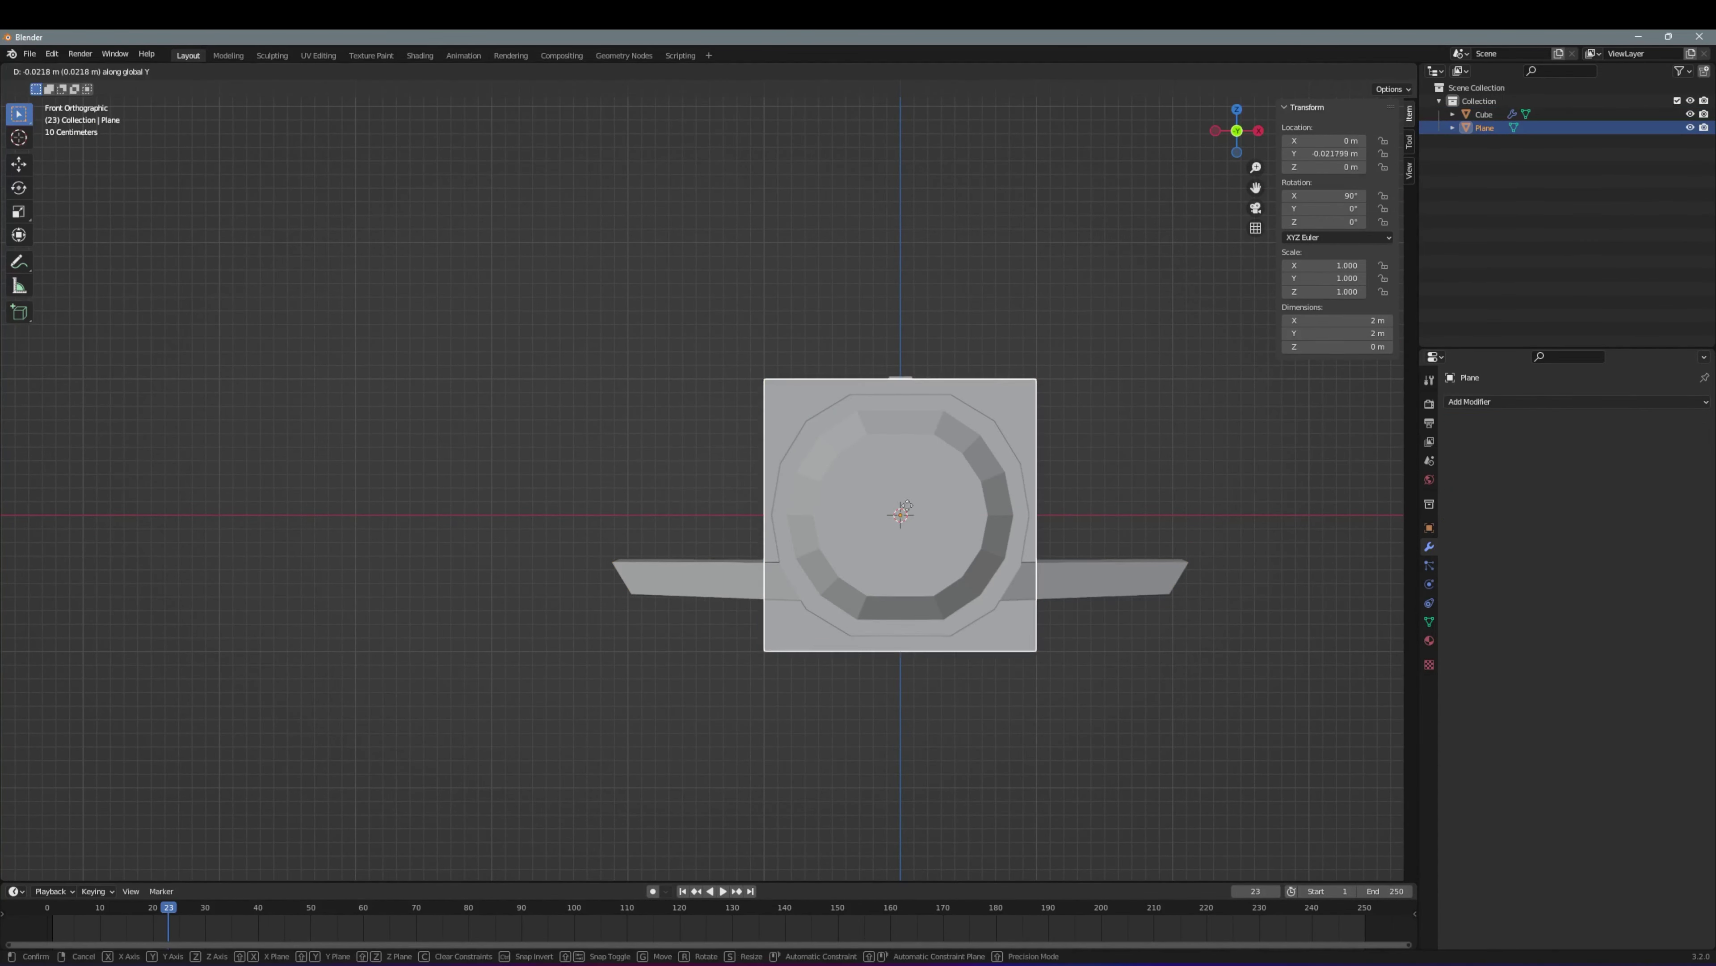
{"action": "left_click", "coordinate": [906, 504]}
{"action": "middle_click_drag", "start_coordinate": [906, 505], "coordinate": [879, 487]}
{"action": "key", "text": "KP_1"}
{"action": "key", "text": "s"}
{"action": "left_click", "coordinate": [902, 465]}
Subdivide the new blade plane in Edit Mode
{"action": "key", "text": "Tab"}
{"action": "scroll", "coordinate": [901, 465], "scroll_direction": "up", "scroll_amount": 1}
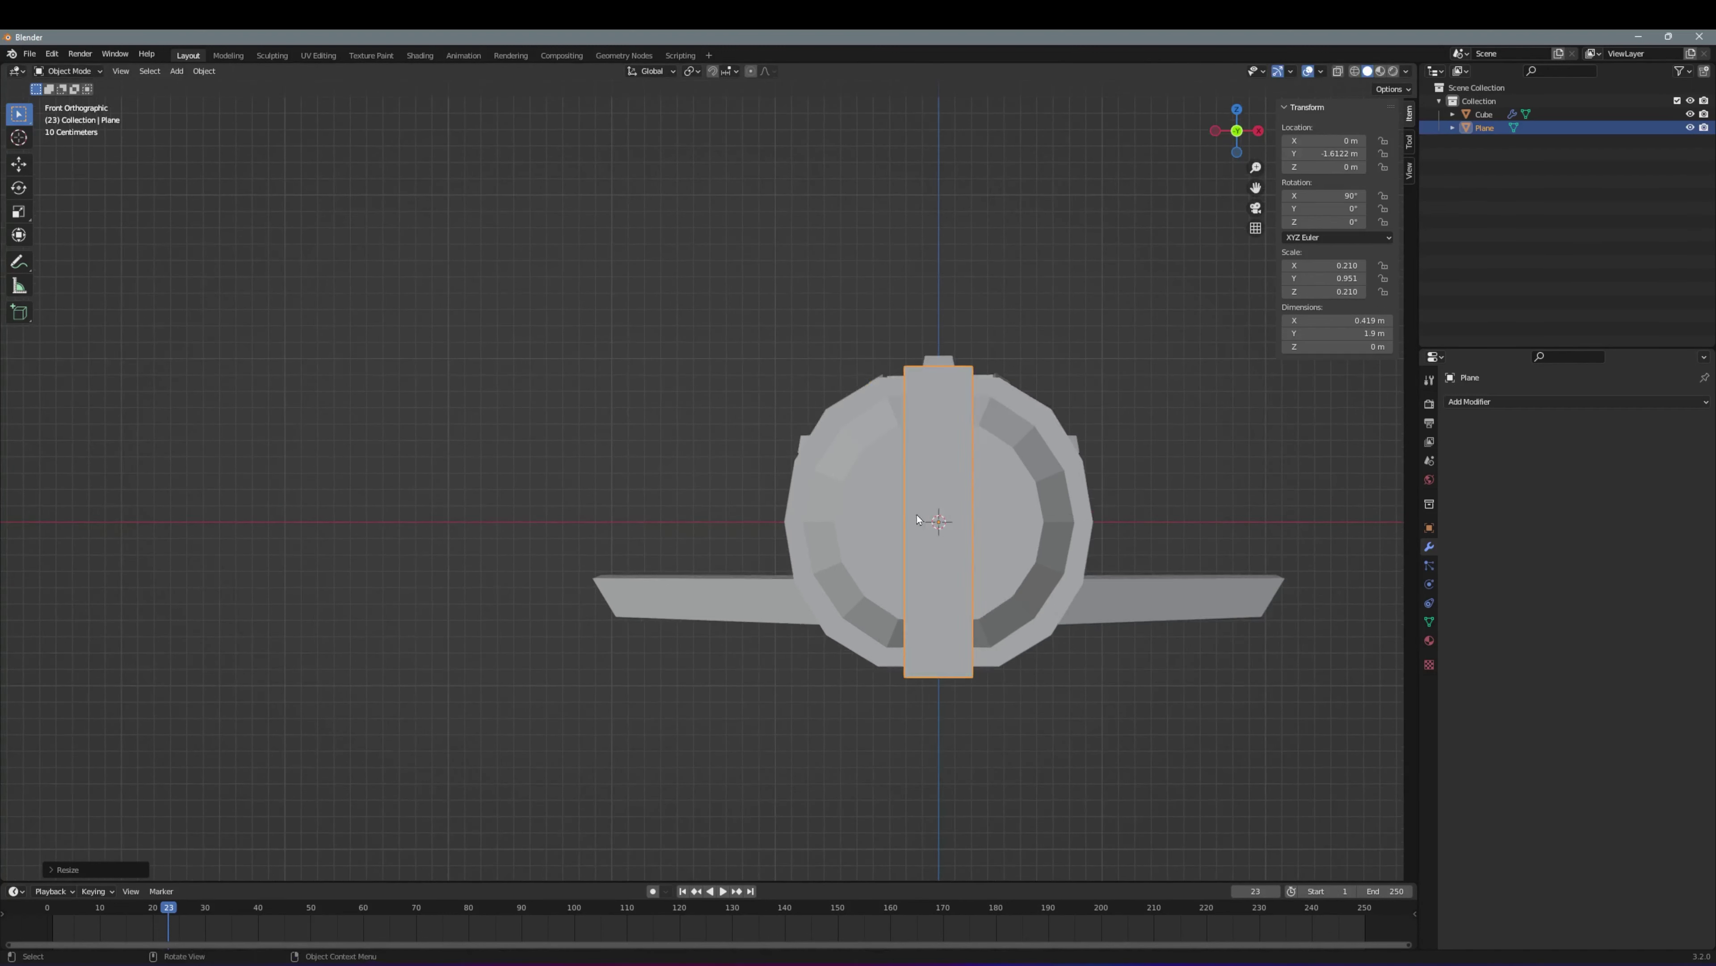
{"action": "right_click", "coordinate": [943, 439]}
{"action": "left_click", "coordinate": [939, 441]}
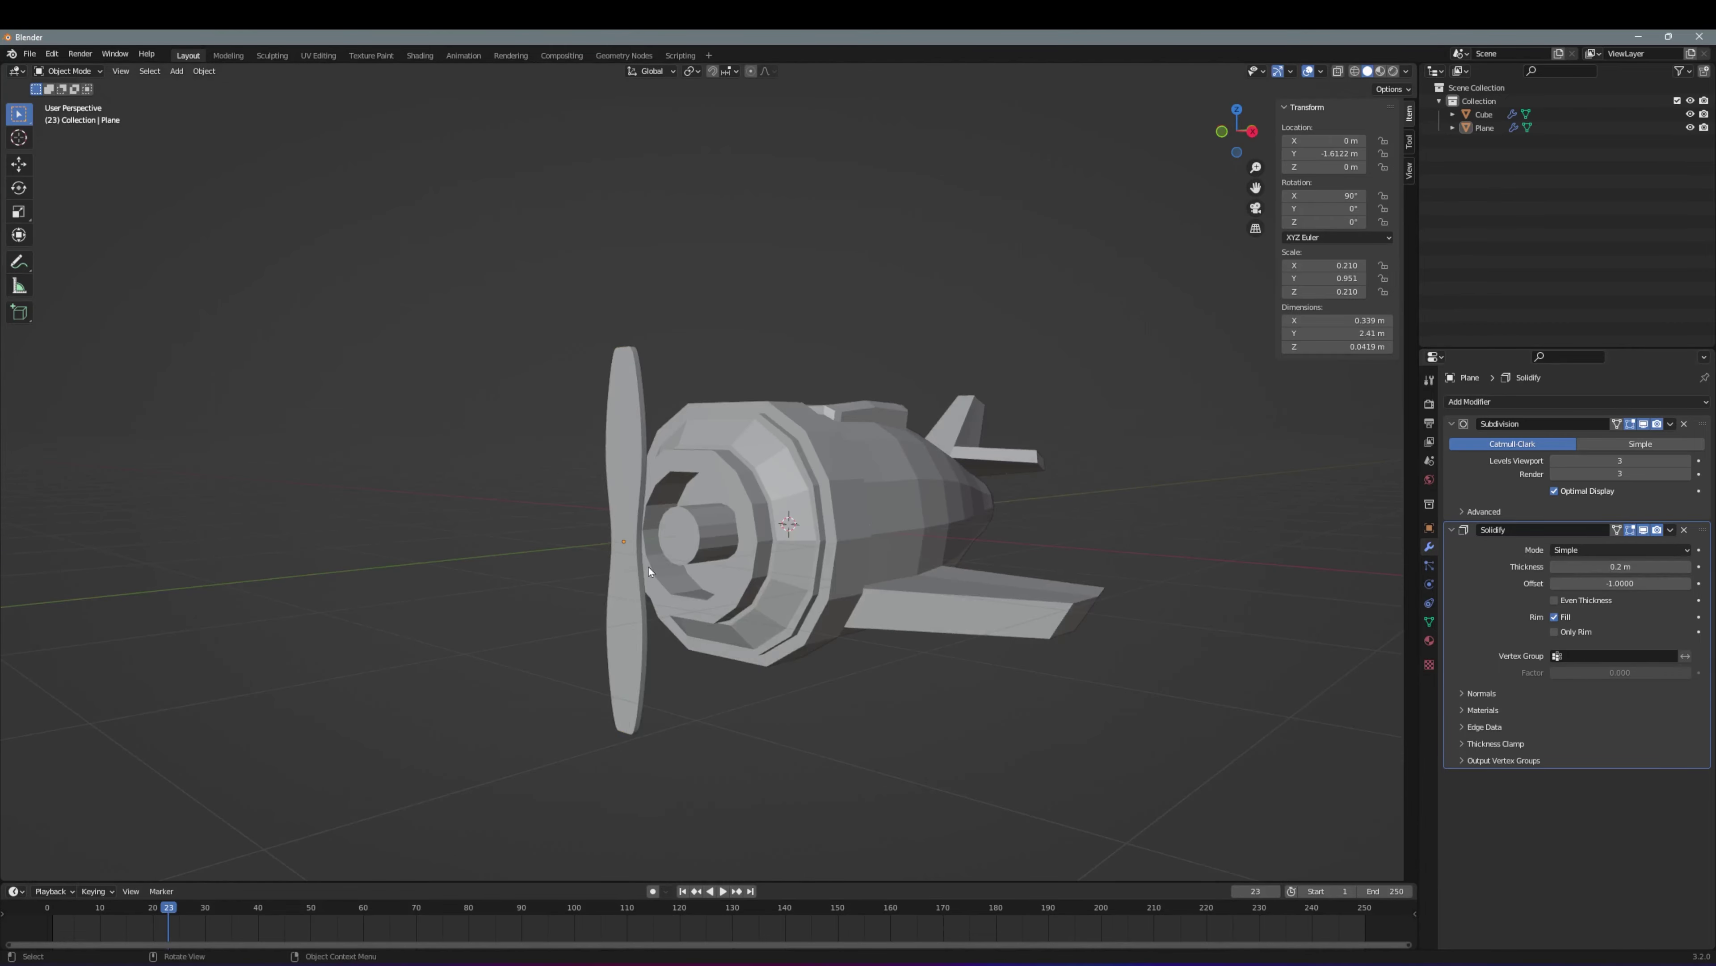
Scale and twist the propeller blade's geometry from a top view
{"action": "key", "text": "Tab"}
{"action": "mouse_move", "coordinate": [649, 572]}
{"action": "middle_mouse_down", "text": "alt"}
{"action": "mouse_move", "coordinate": [912, 739]}
{"action": "mouse_move", "coordinate": [784, 683]}
{"action": "mouse_move", "coordinate": [956, 564]}
{"action": "middle_mouse_up", "text": "alt"}
{"action": "key", "text": "s"}
{"action": "right_click", "coordinate": [757, 666]}
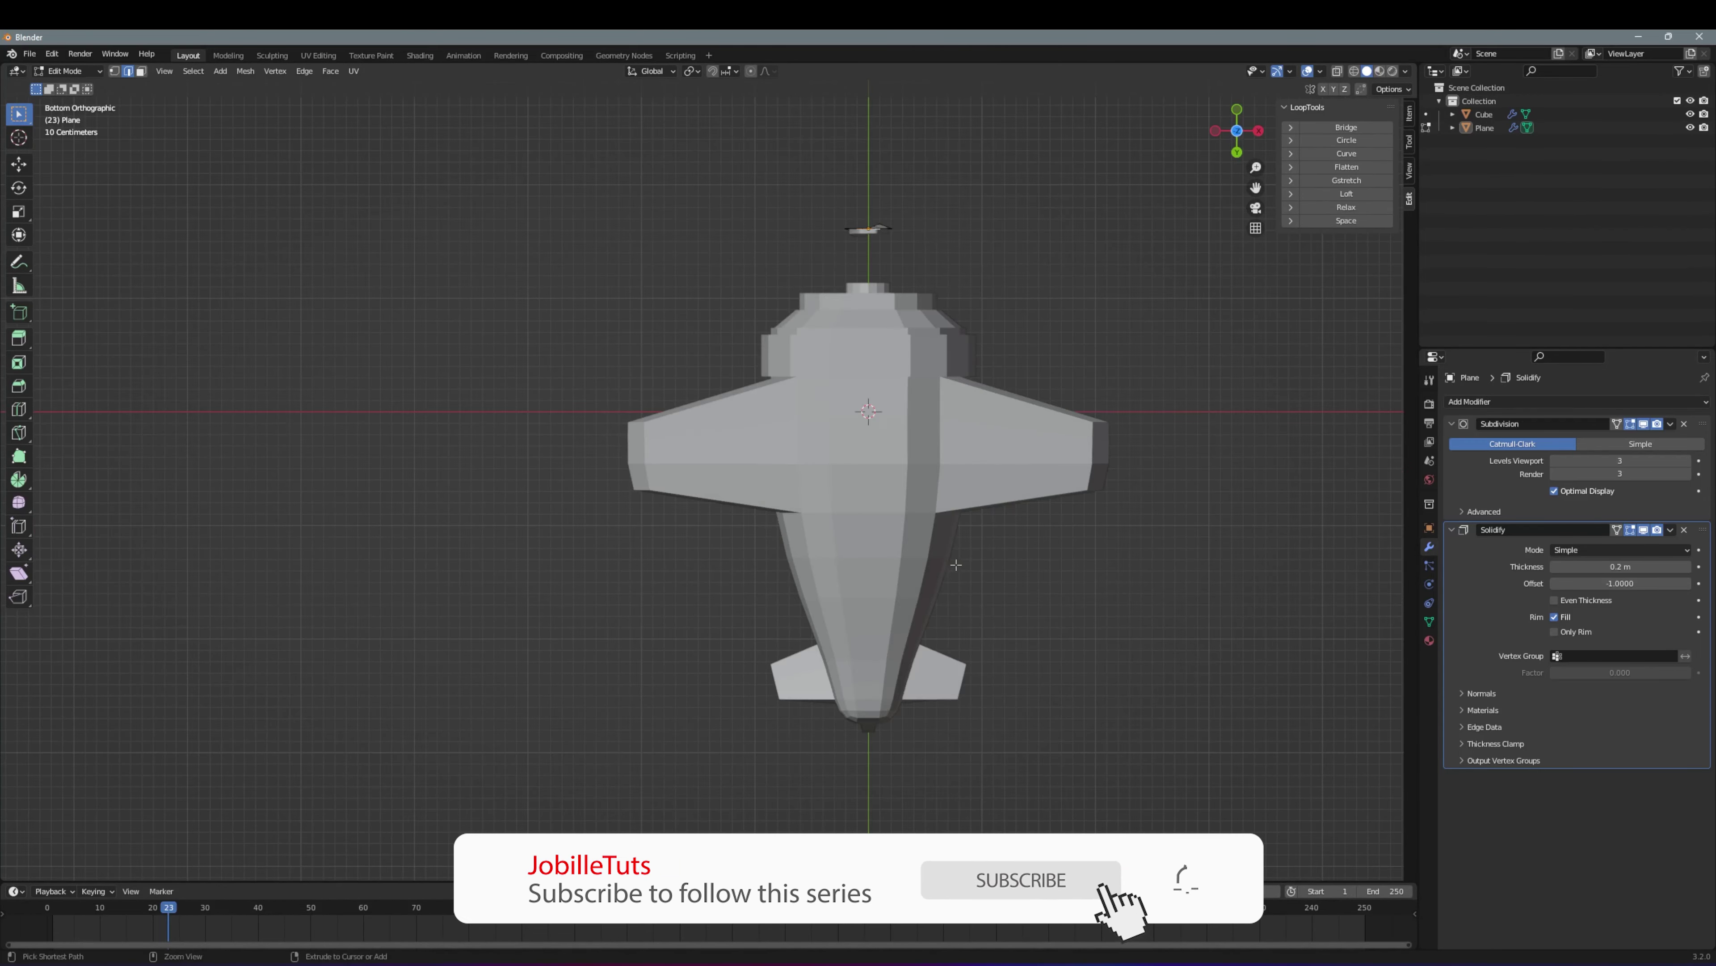
{"action": "left_click", "coordinate": [919, 264]}
{"action": "key", "text": "Tab"}
Give the blade a 0.2 m Solidify and a Subdivision Surface modifier
{"action": "middle_click_drag", "start_coordinate": [919, 264], "coordinate": [432, 446], "text": "alt"}
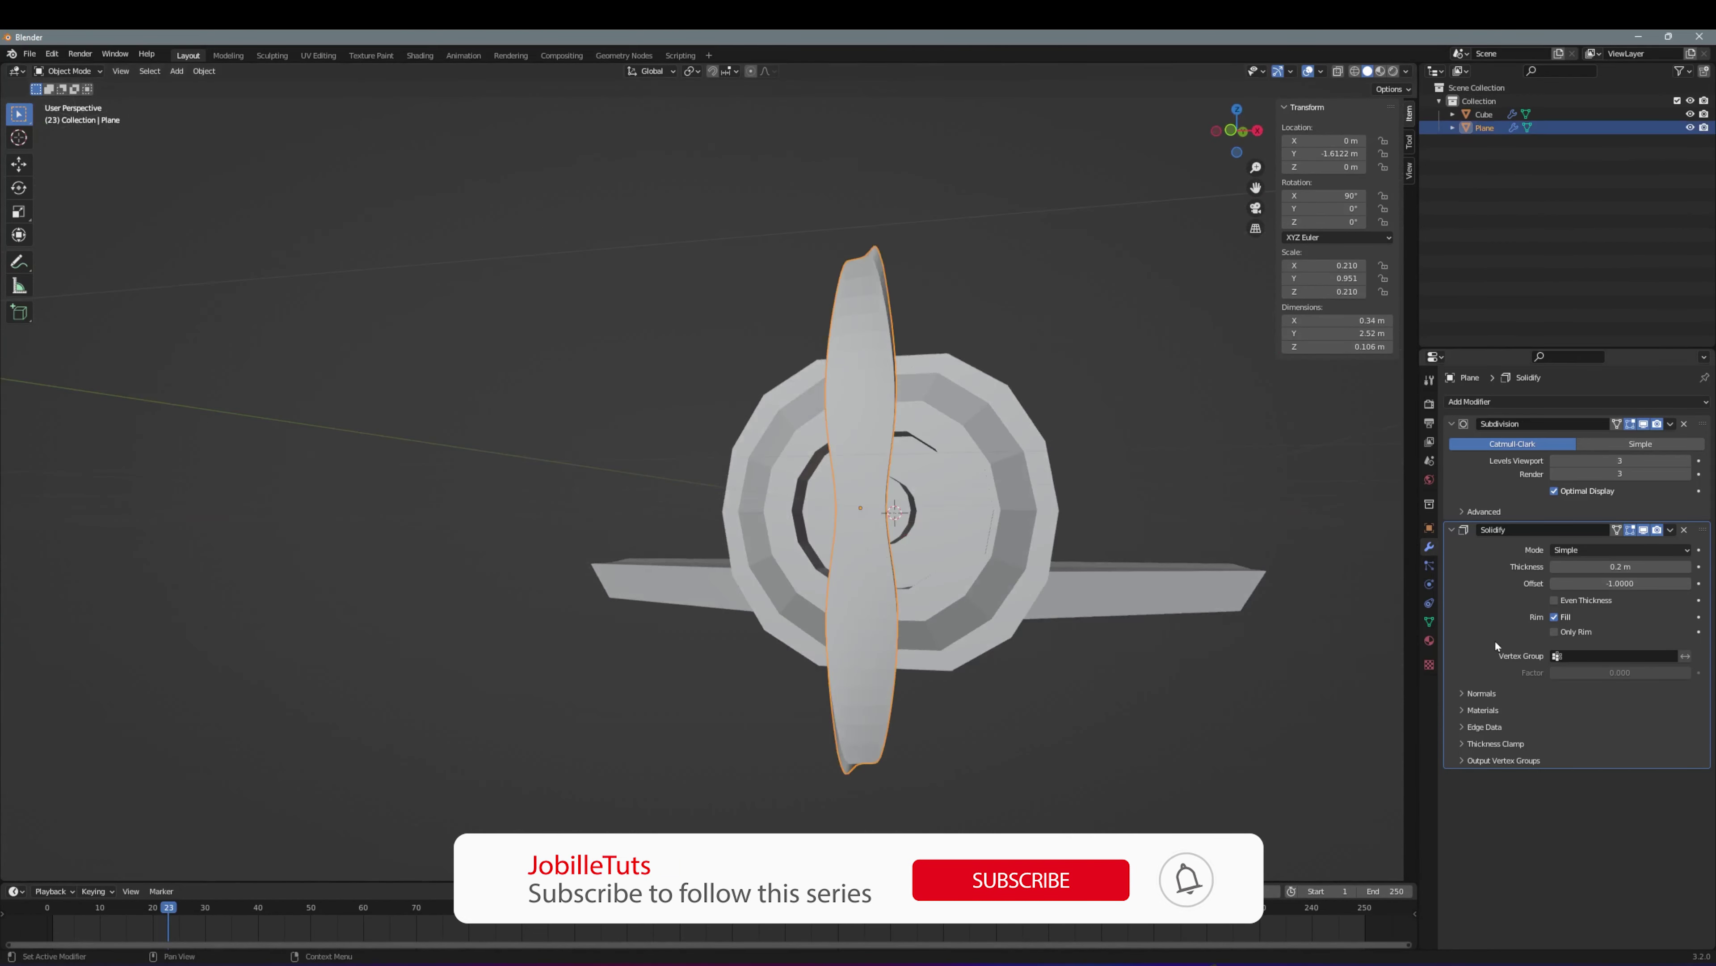
{"action": "left_click", "coordinate": [1429, 621]}
{"action": "key", "text": "Tab"}
{"action": "mouse_move", "coordinate": [844, 406]}
{"action": "middle_mouse_down"}
{"action": "mouse_move", "coordinate": [845, 541]}
{"action": "mouse_move", "coordinate": [695, 562]}
{"action": "mouse_move", "coordinate": [603, 611]}
{"action": "middle_mouse_up"}
{"action": "left_click", "coordinate": [1429, 546]}
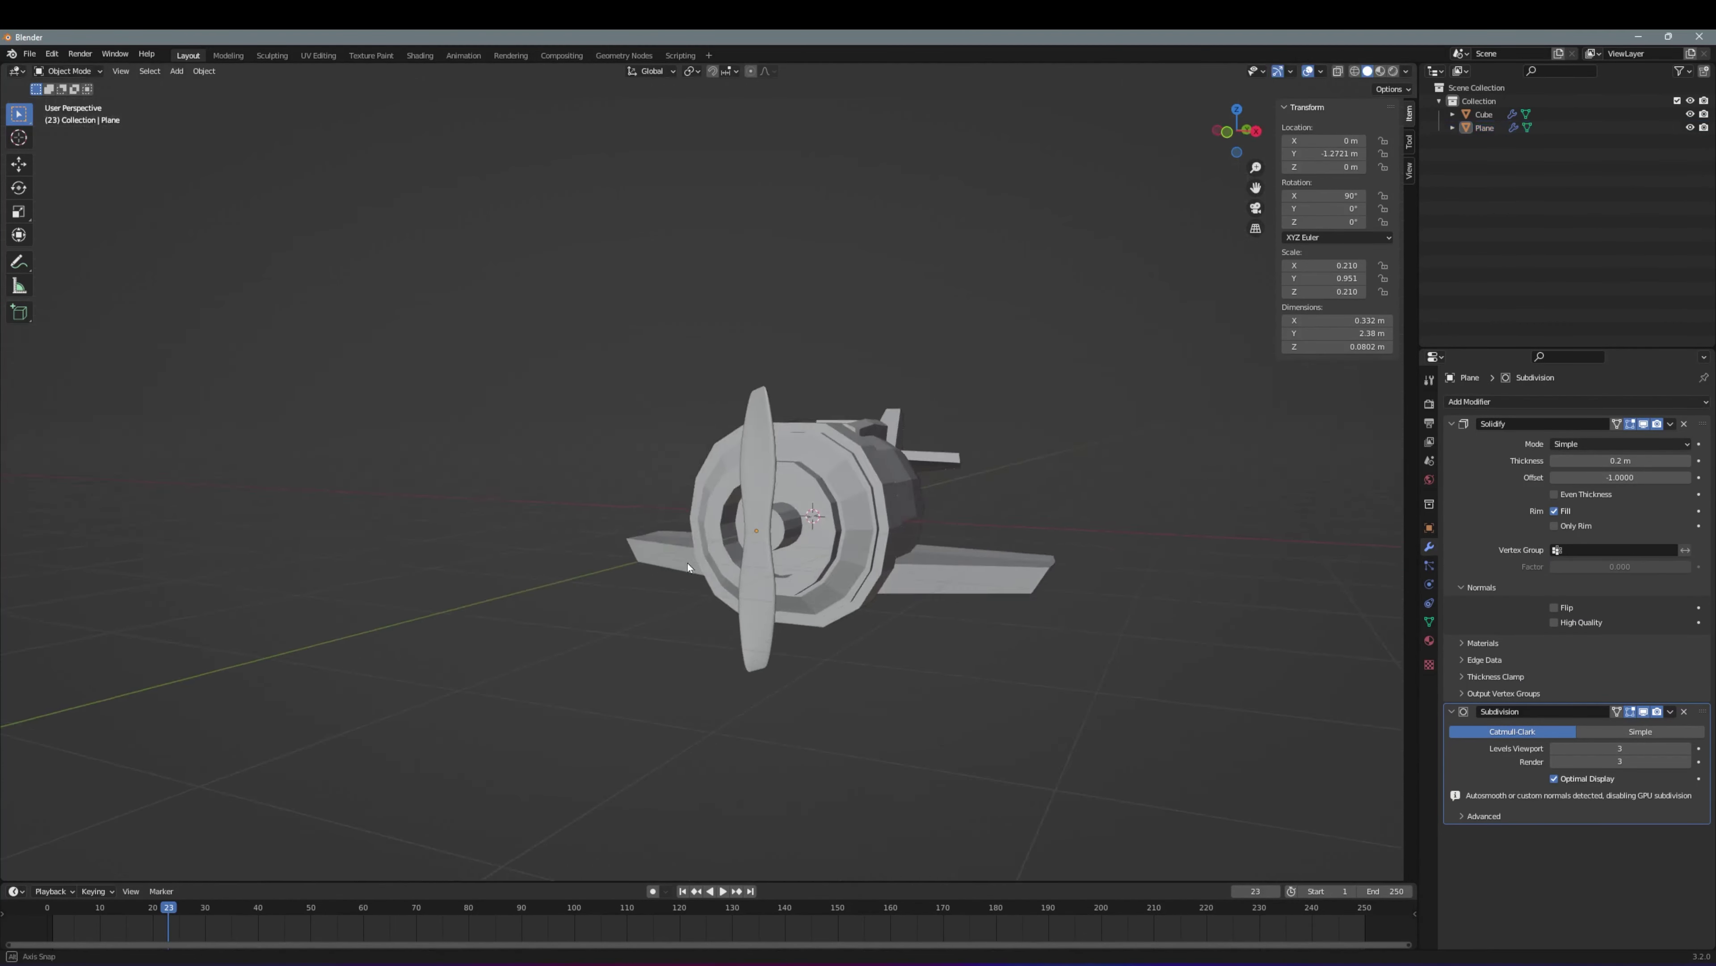
Shrink the round nose face inward with Alt+S and check it from the side
{"action": "scroll", "coordinate": [603, 611], "scroll_direction": "up", "scroll_amount": 3}
{"action": "key", "text": "alt+q"}
{"action": "scroll", "coordinate": [587, 622], "scroll_direction": "up", "scroll_amount": 2}
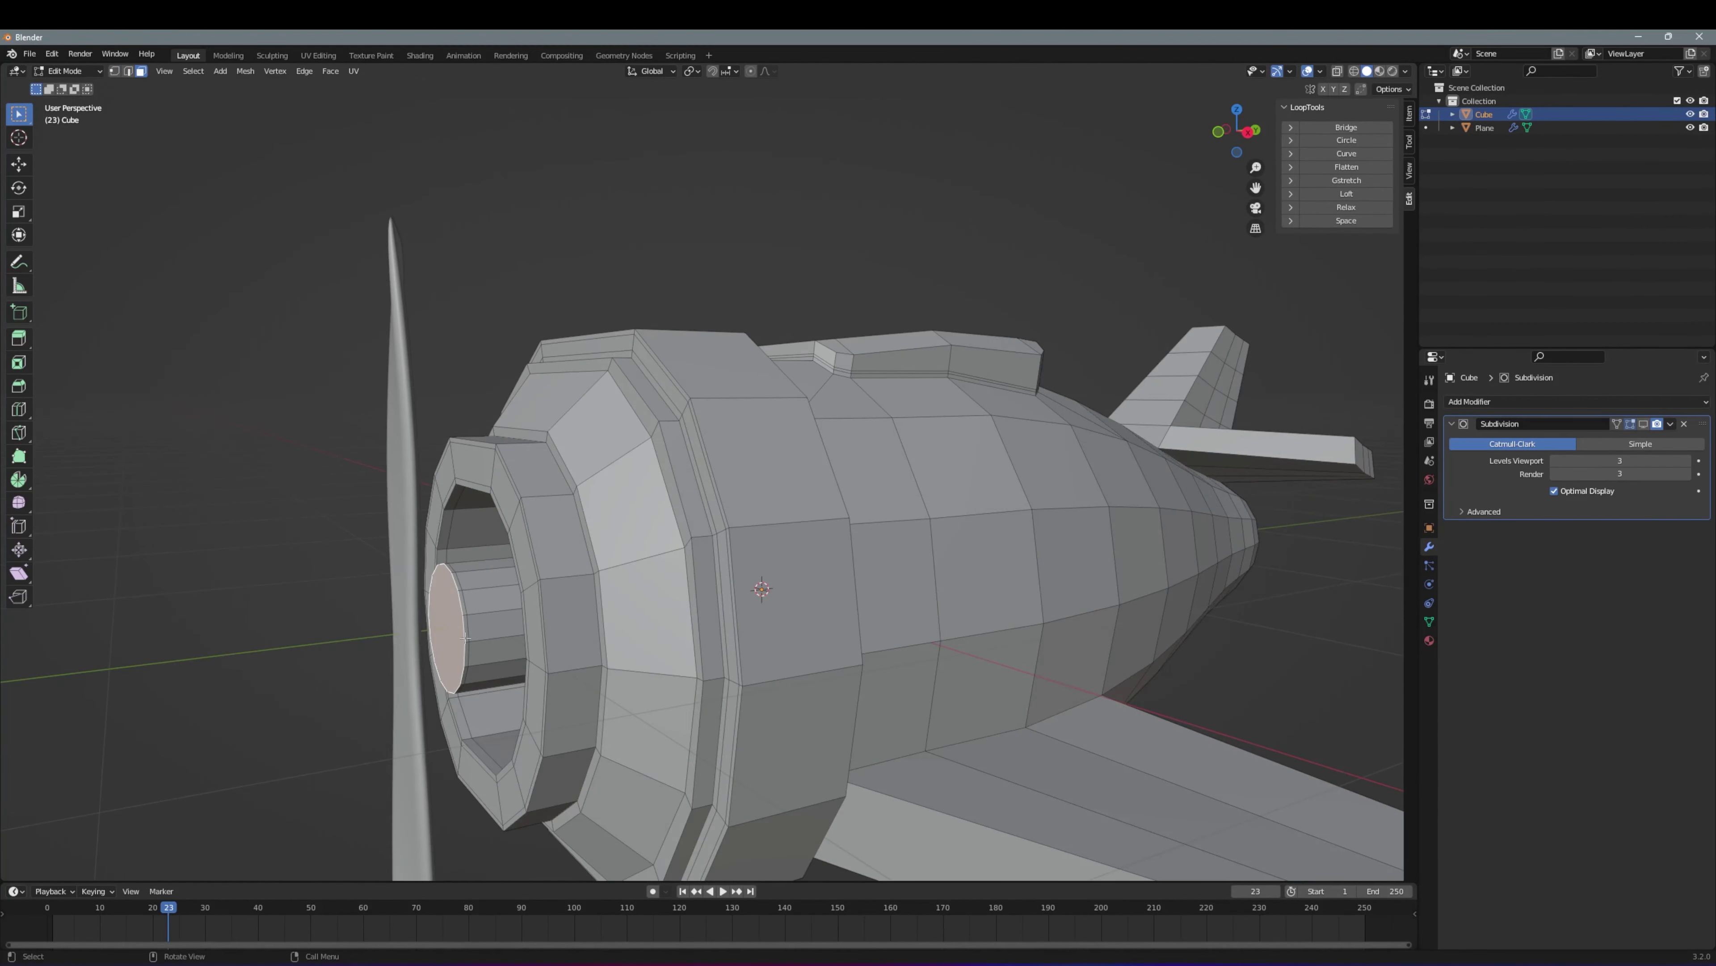
{"action": "key", "text": "alt+s"}
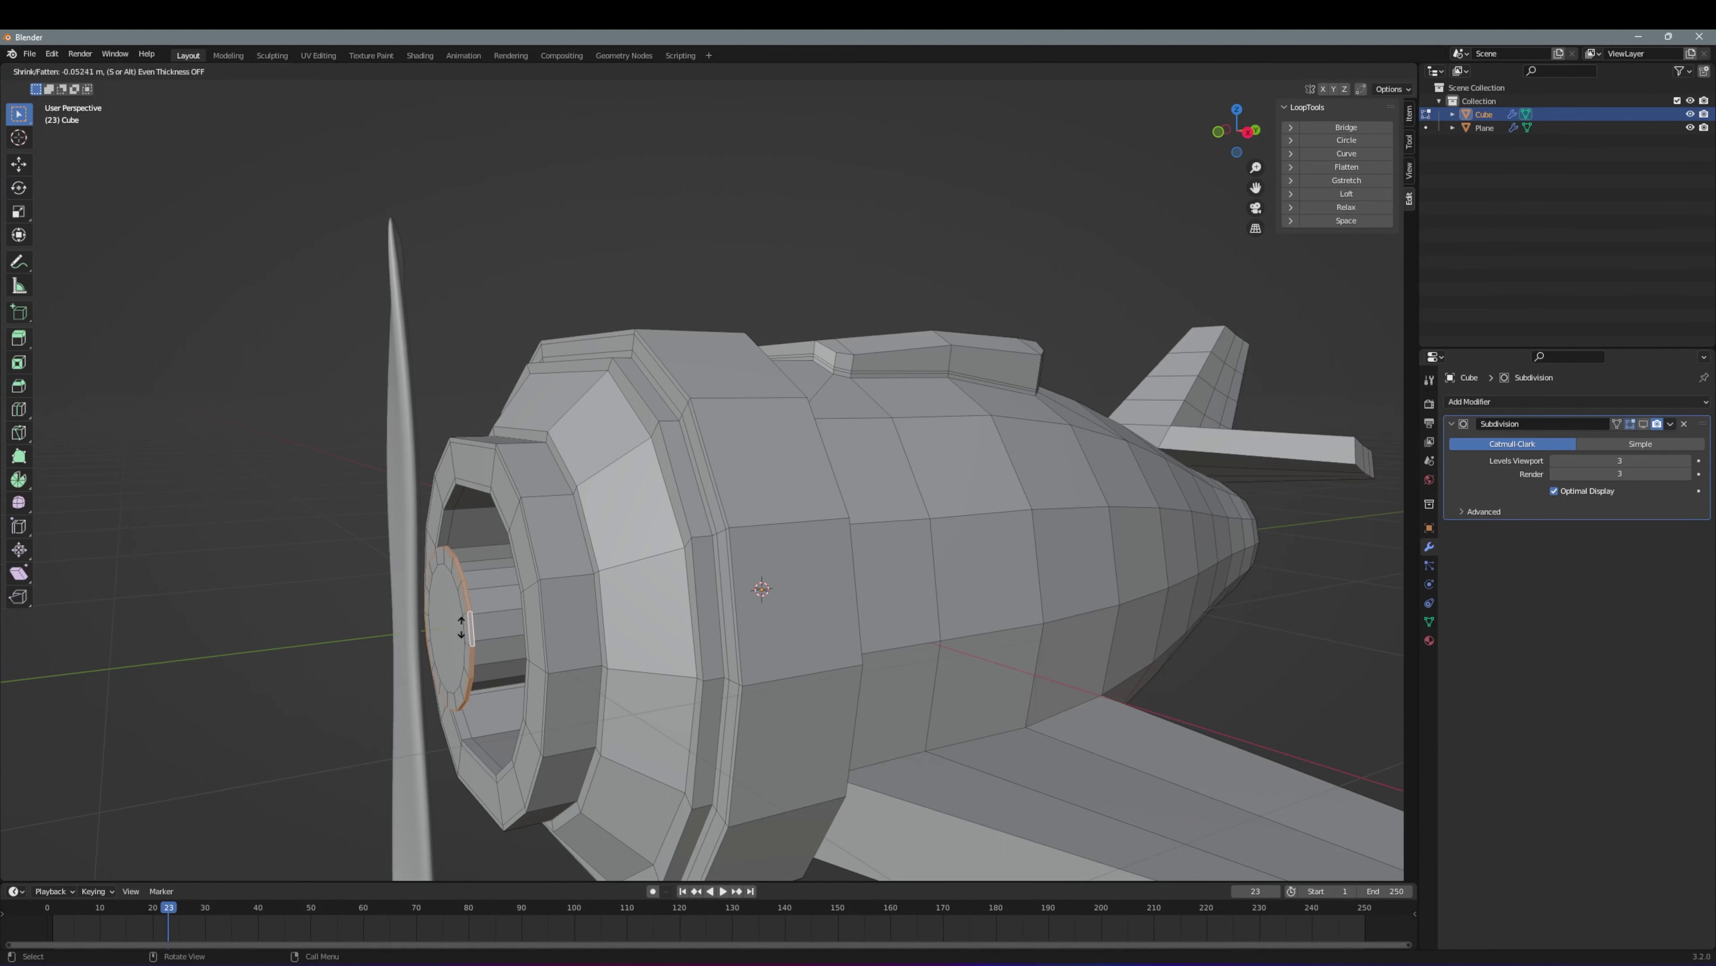
{"action": "key", "text": "KP_3"}
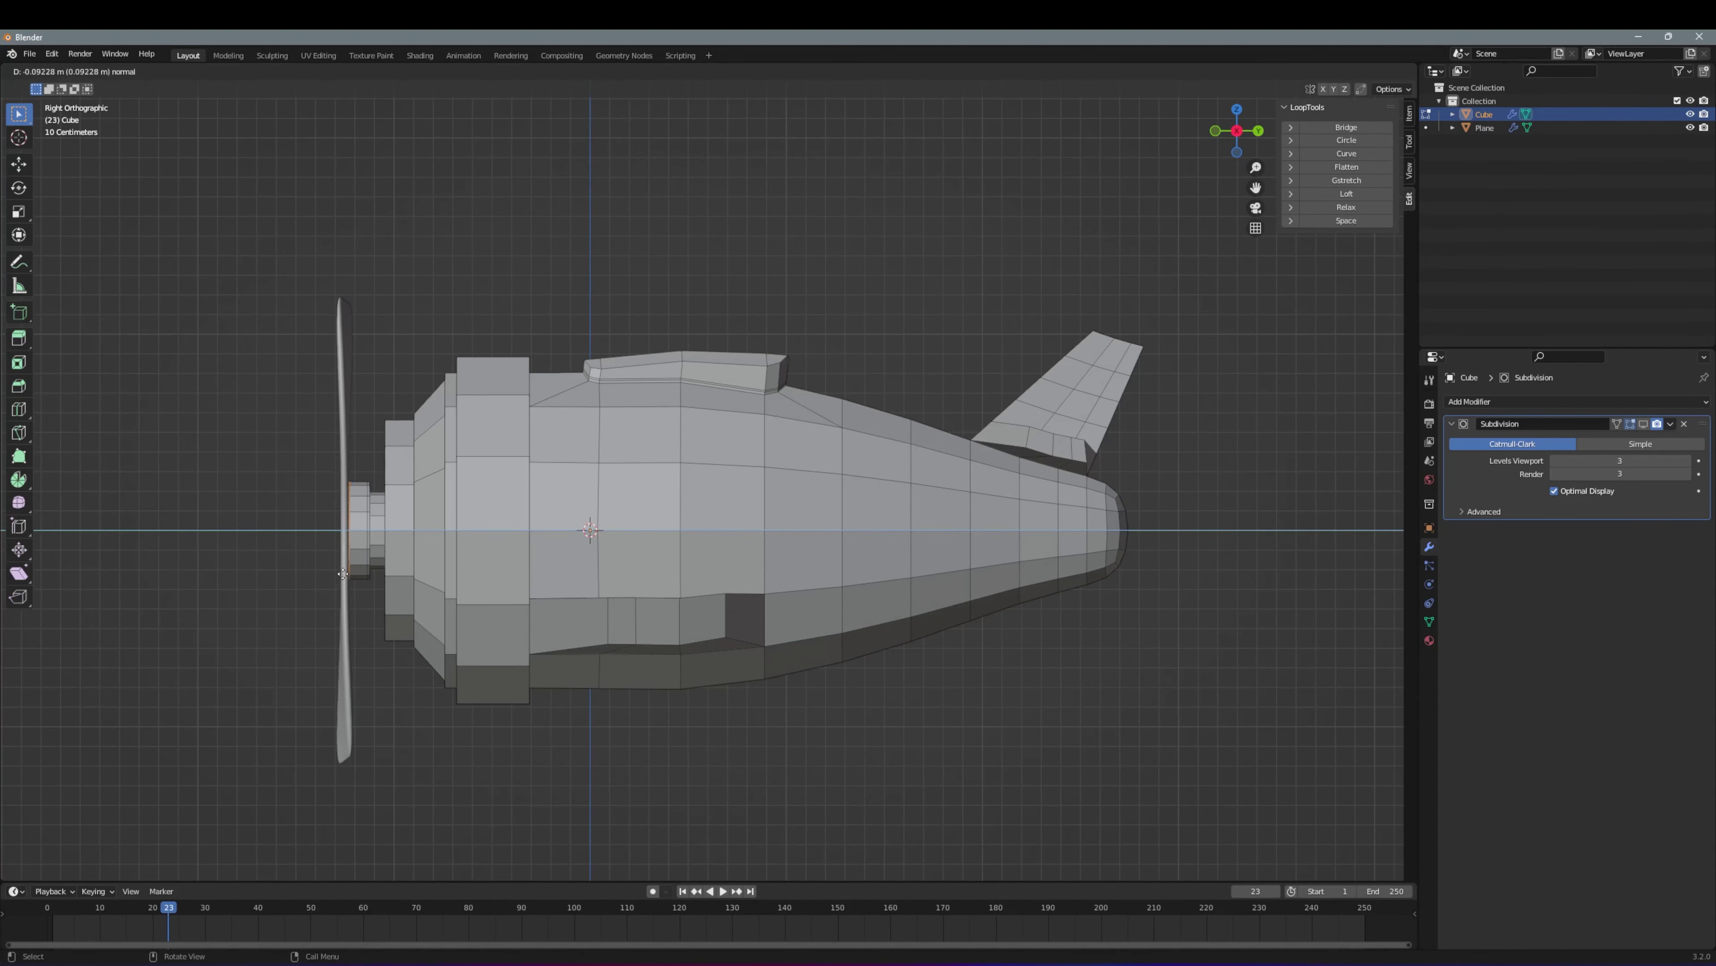
Shade the fuselage smooth with Auto Smooth at 30° and view it from behind
{"action": "scroll", "coordinate": [314, 564], "scroll_direction": "up", "scroll_amount": 2}
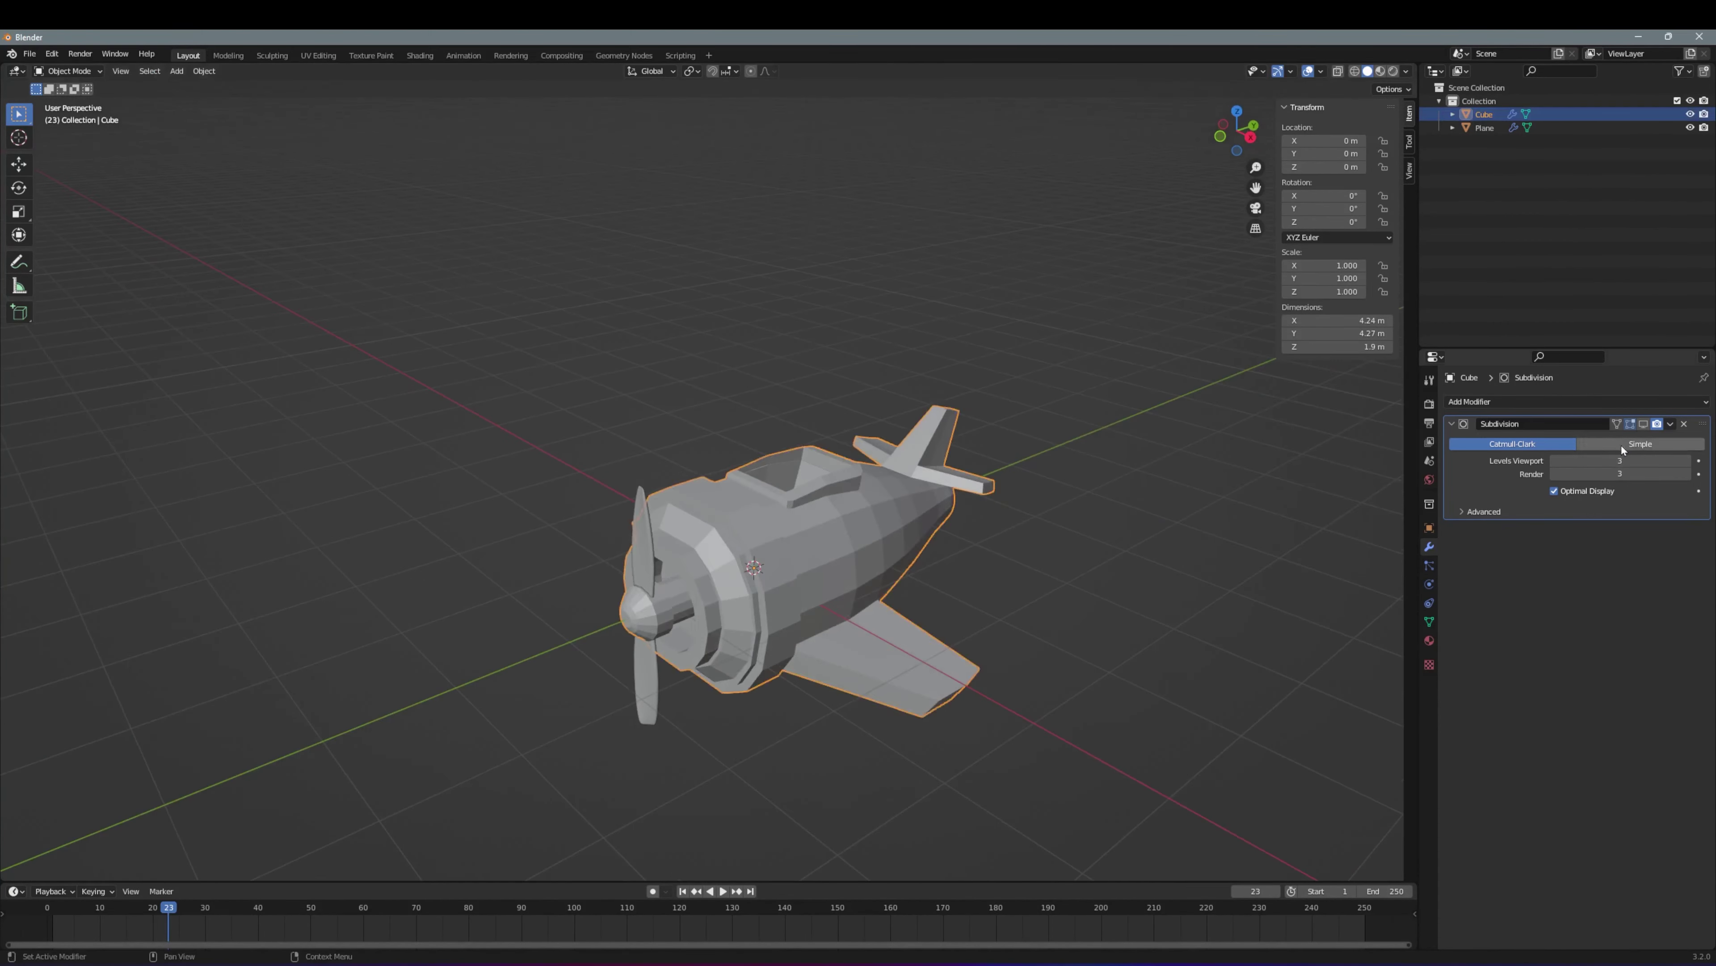
{"action": "right_click", "coordinate": [845, 574]}
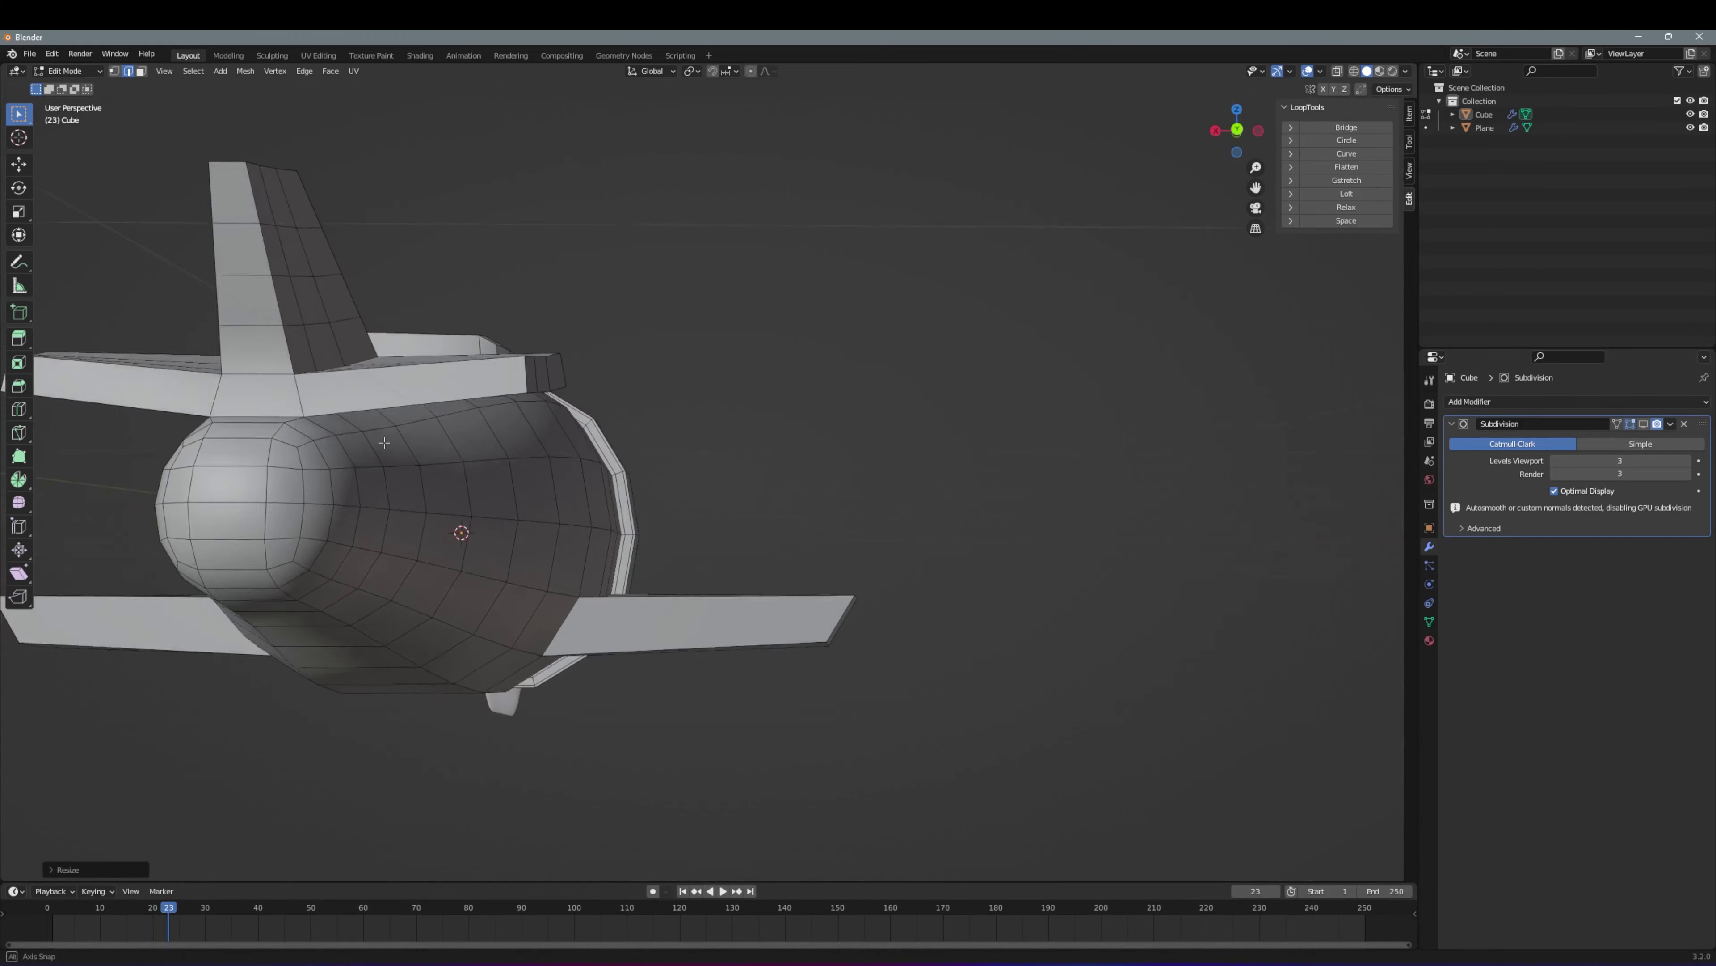
{"action": "middle_click_drag", "start_coordinate": [384, 442], "coordinate": [473, 439]}
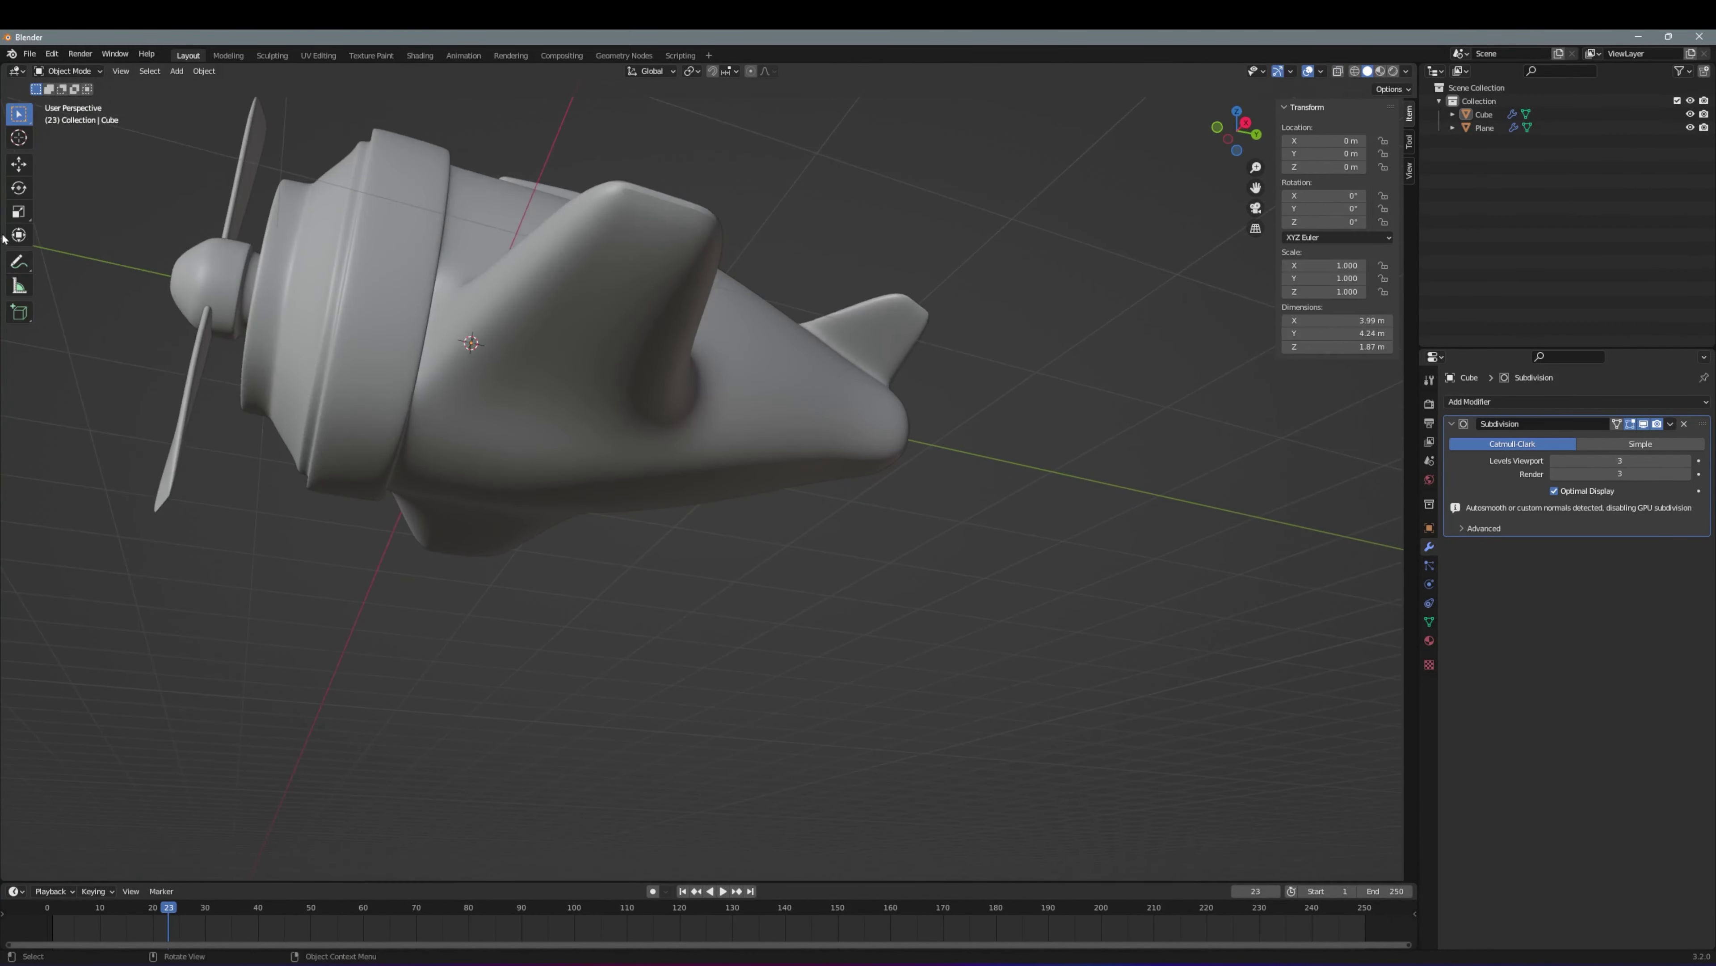
Add a cylinder rotated 90° and scaled down to wheel size
{"action": "key", "text": "shift+a"}
{"action": "left_click", "coordinate": [786, 497]}
{"action": "key", "text": "r"}
{"action": "key", "text": "r"}
{"action": "key", "text": "9"}
{"action": "key", "text": "0"}
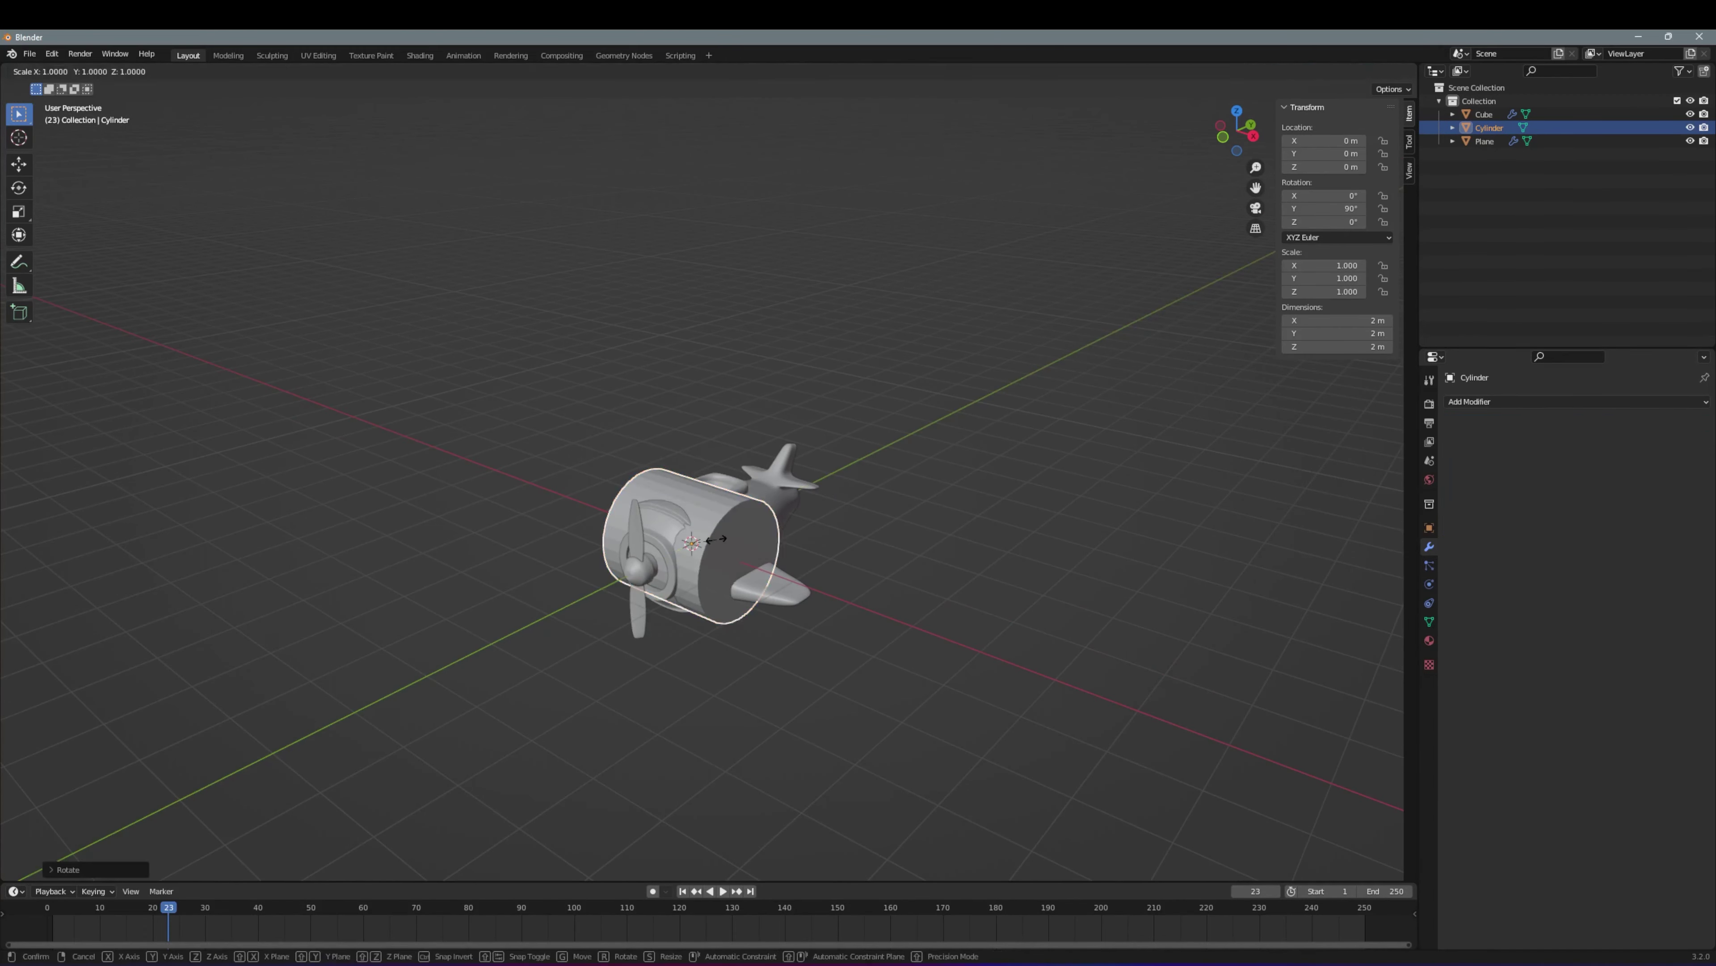
{"action": "left_click", "coordinate": [694, 537]}
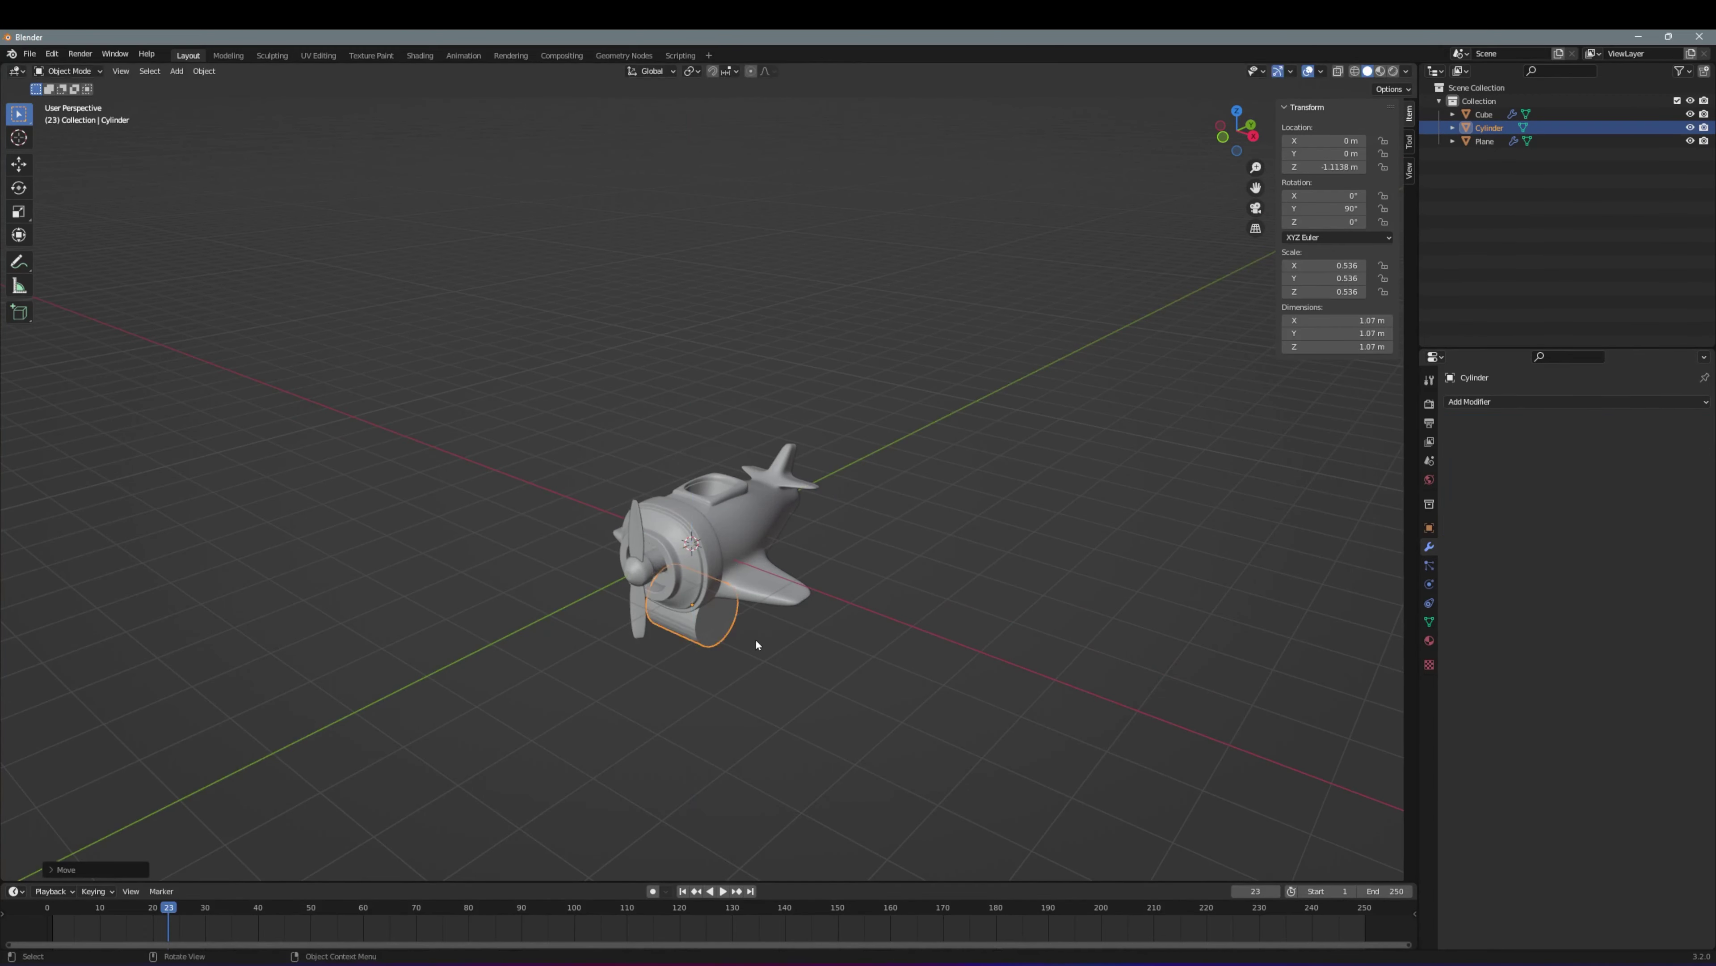
Position the wheel under the fuselage, raised close to the belly
{"action": "key", "text": "KP_3"}
{"action": "key", "text": "g"}
{"action": "left_click", "coordinate": [587, 567]}
{"action": "key", "text": "KP_1"}
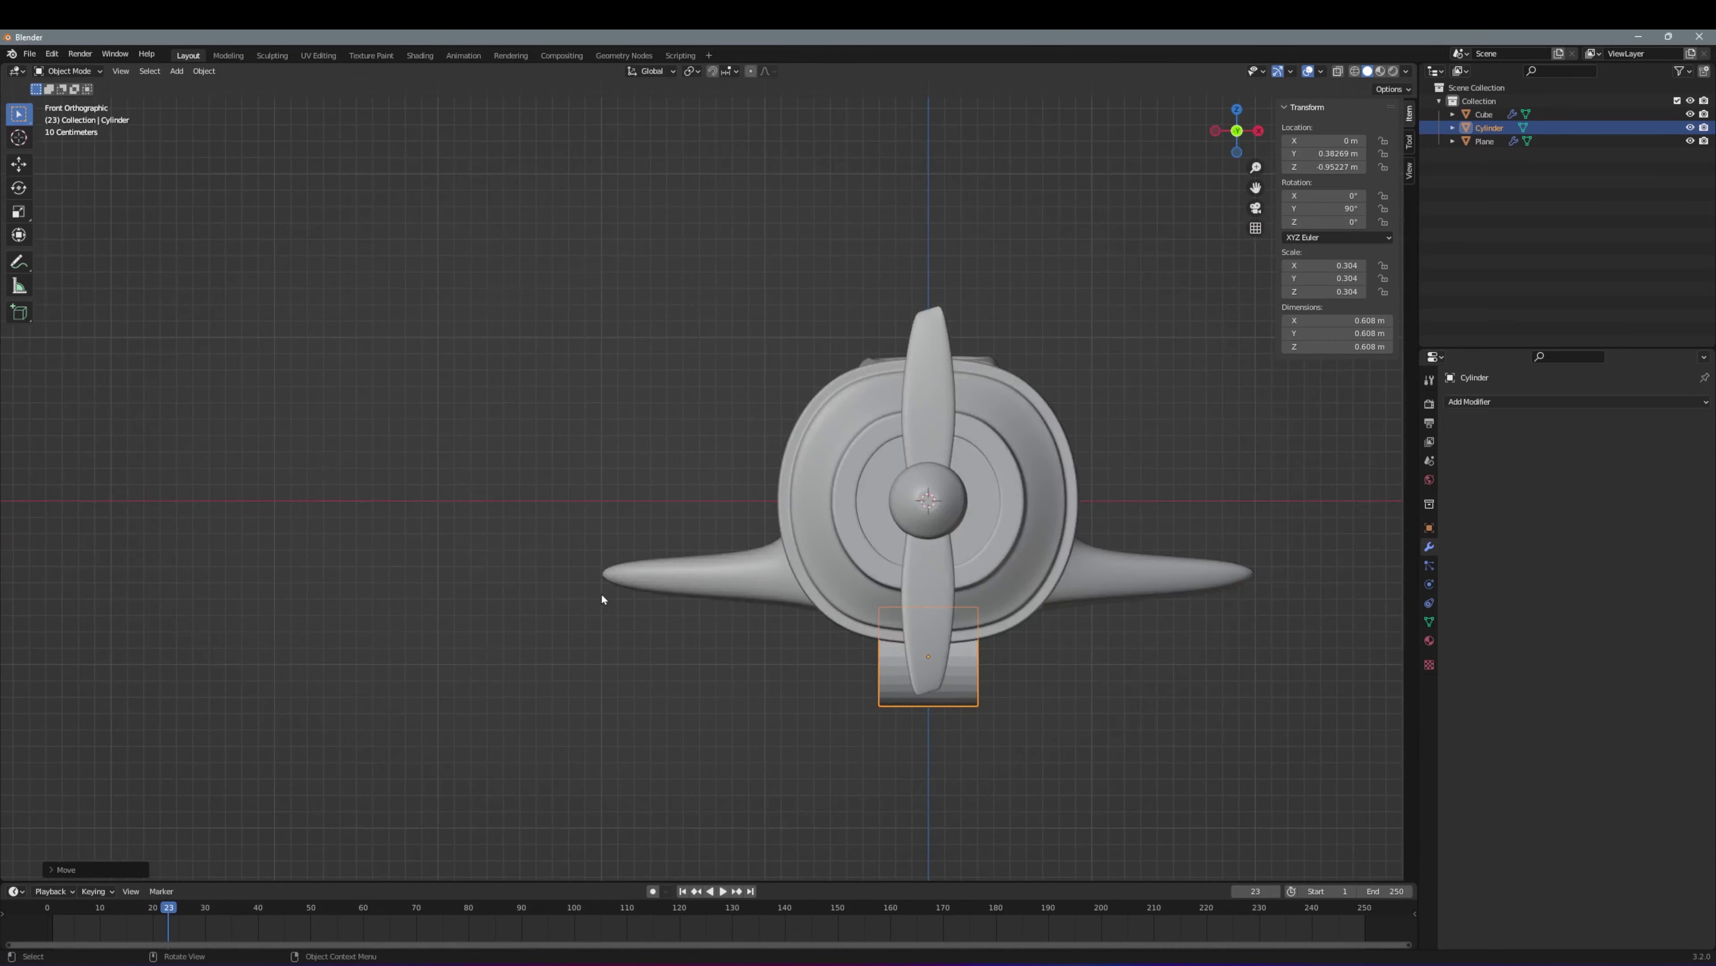
{"action": "middle_click_drag", "start_coordinate": [960, 684], "coordinate": [561, 658]}
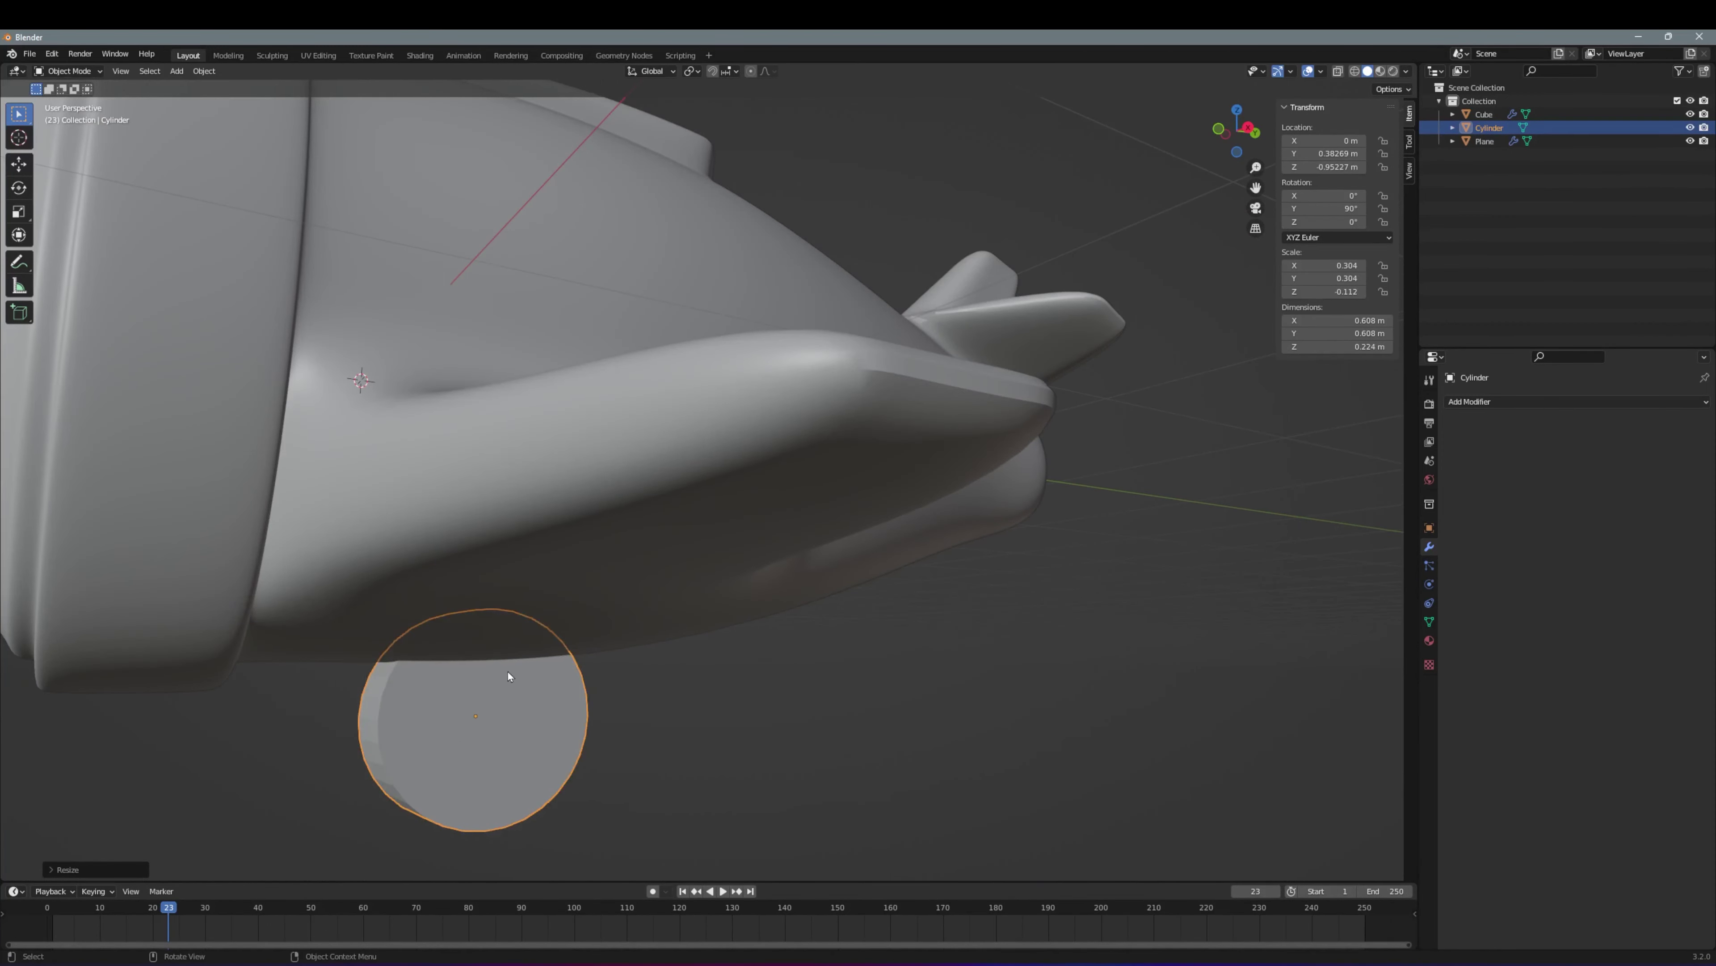
{"action": "key", "text": "g"}
{"action": "left_click", "coordinate": [504, 656]}
{"action": "key", "text": "KP_1"}
Add a Mirror modifier to the wheel, mirroring it across the Cube body
{"action": "left_click", "coordinate": [1574, 401]}
{"action": "left_click", "coordinate": [1487, 546]}
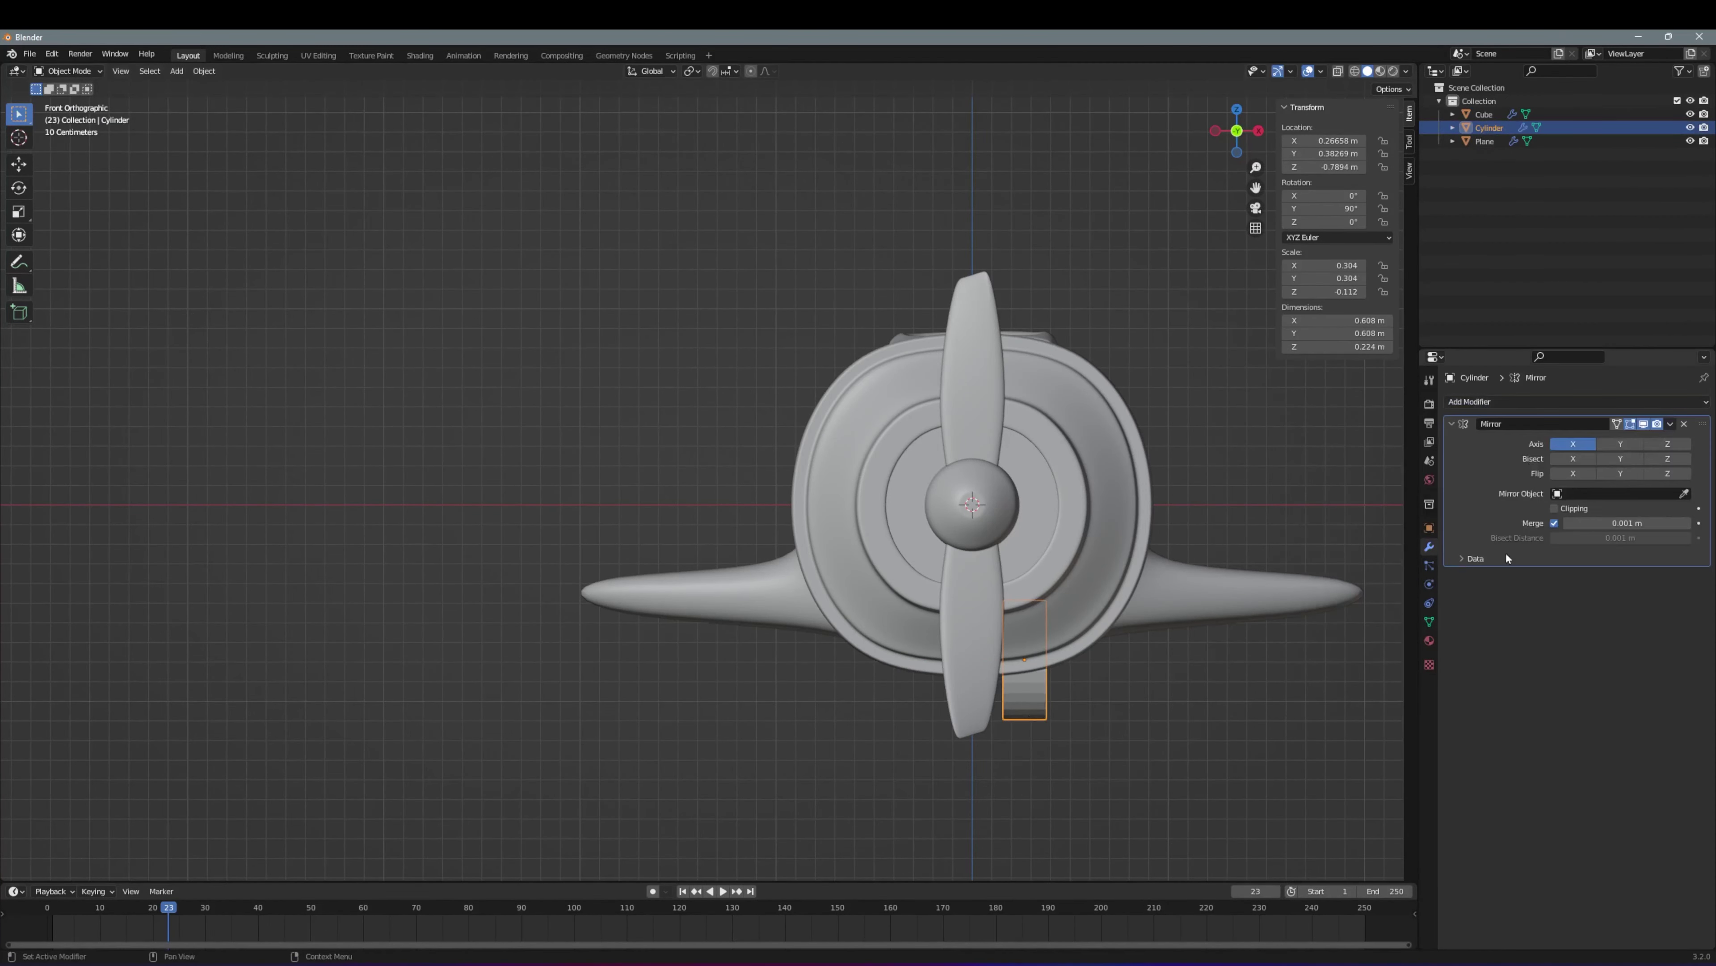
{"action": "middle_click_drag", "start_coordinate": [1267, 601], "coordinate": [1024, 621]}
Inset the wheel's outer face to form a hub
{"action": "key", "text": "Tab"}
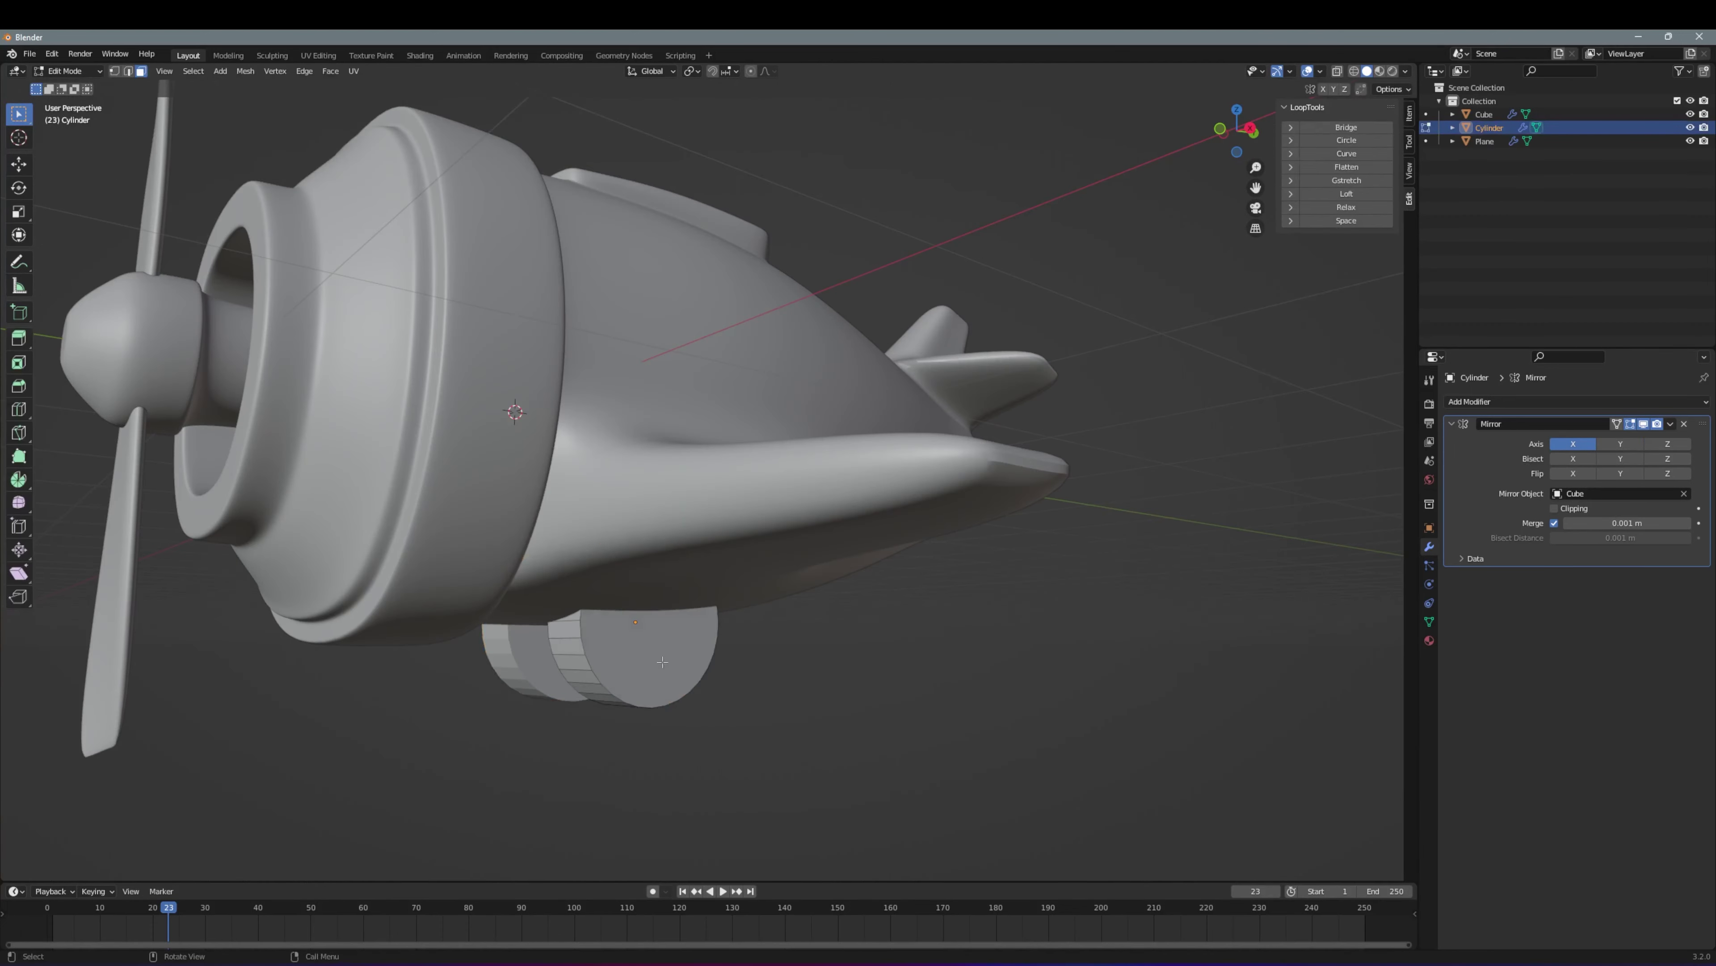
{"action": "right_click", "coordinate": [594, 625]}
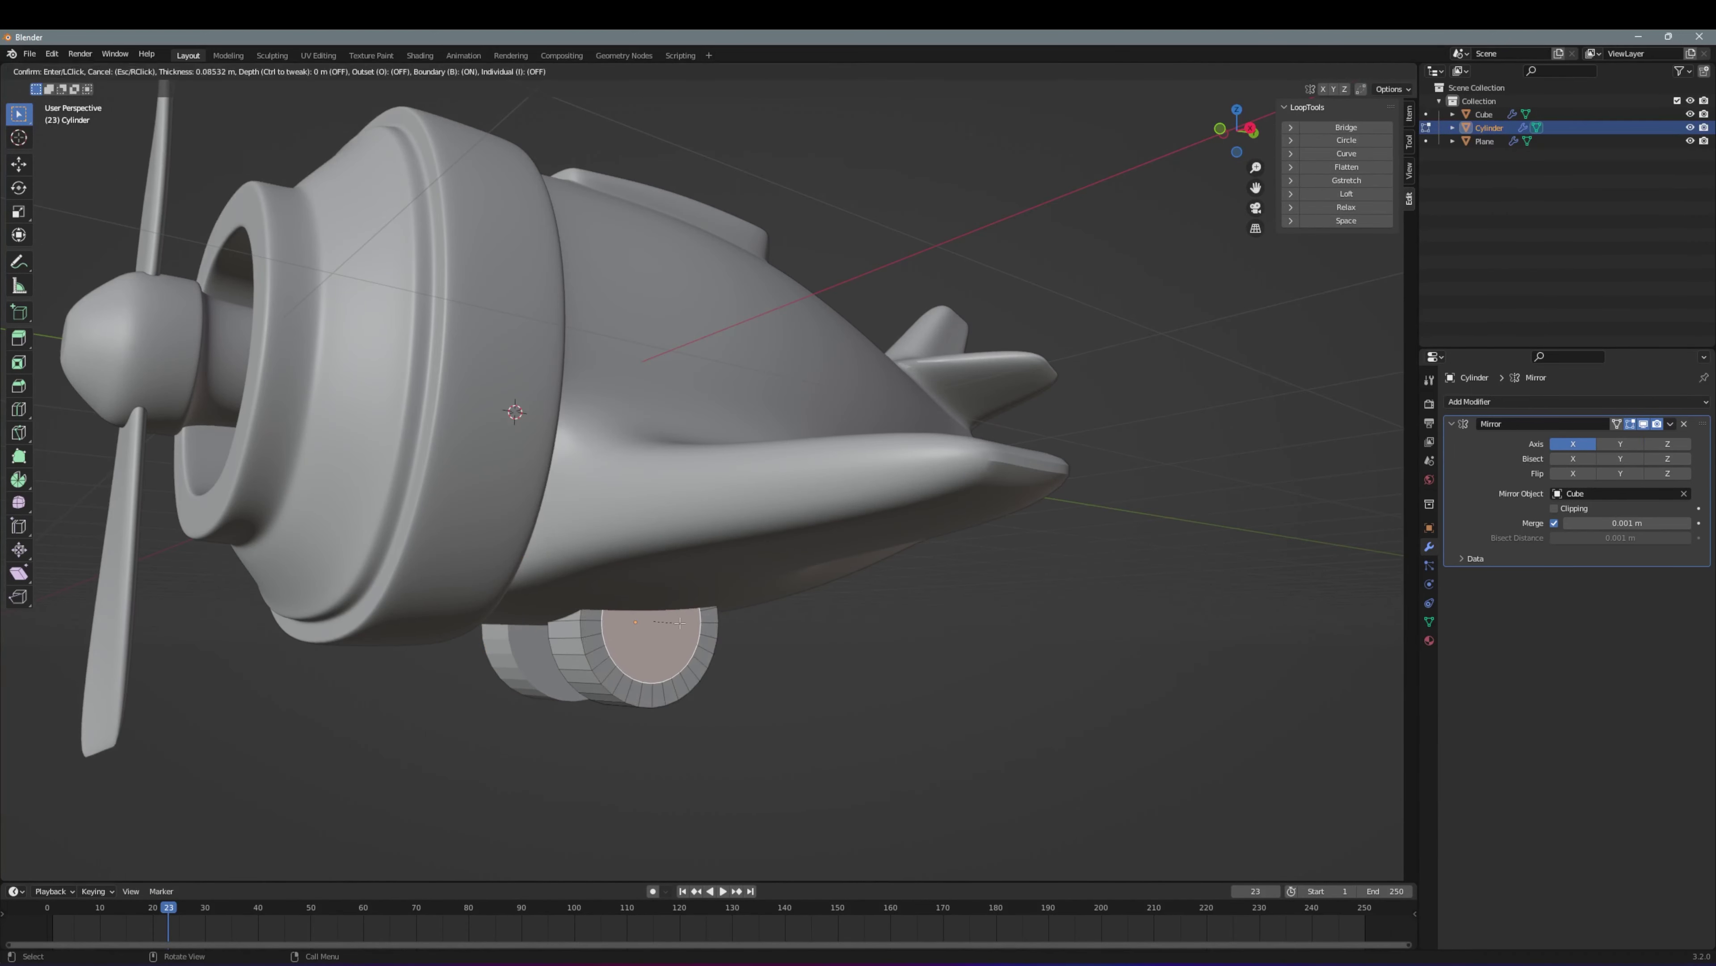
{"action": "middle_click_drag", "start_coordinate": [646, 632], "coordinate": [594, 488]}
{"action": "key", "text": "i"}
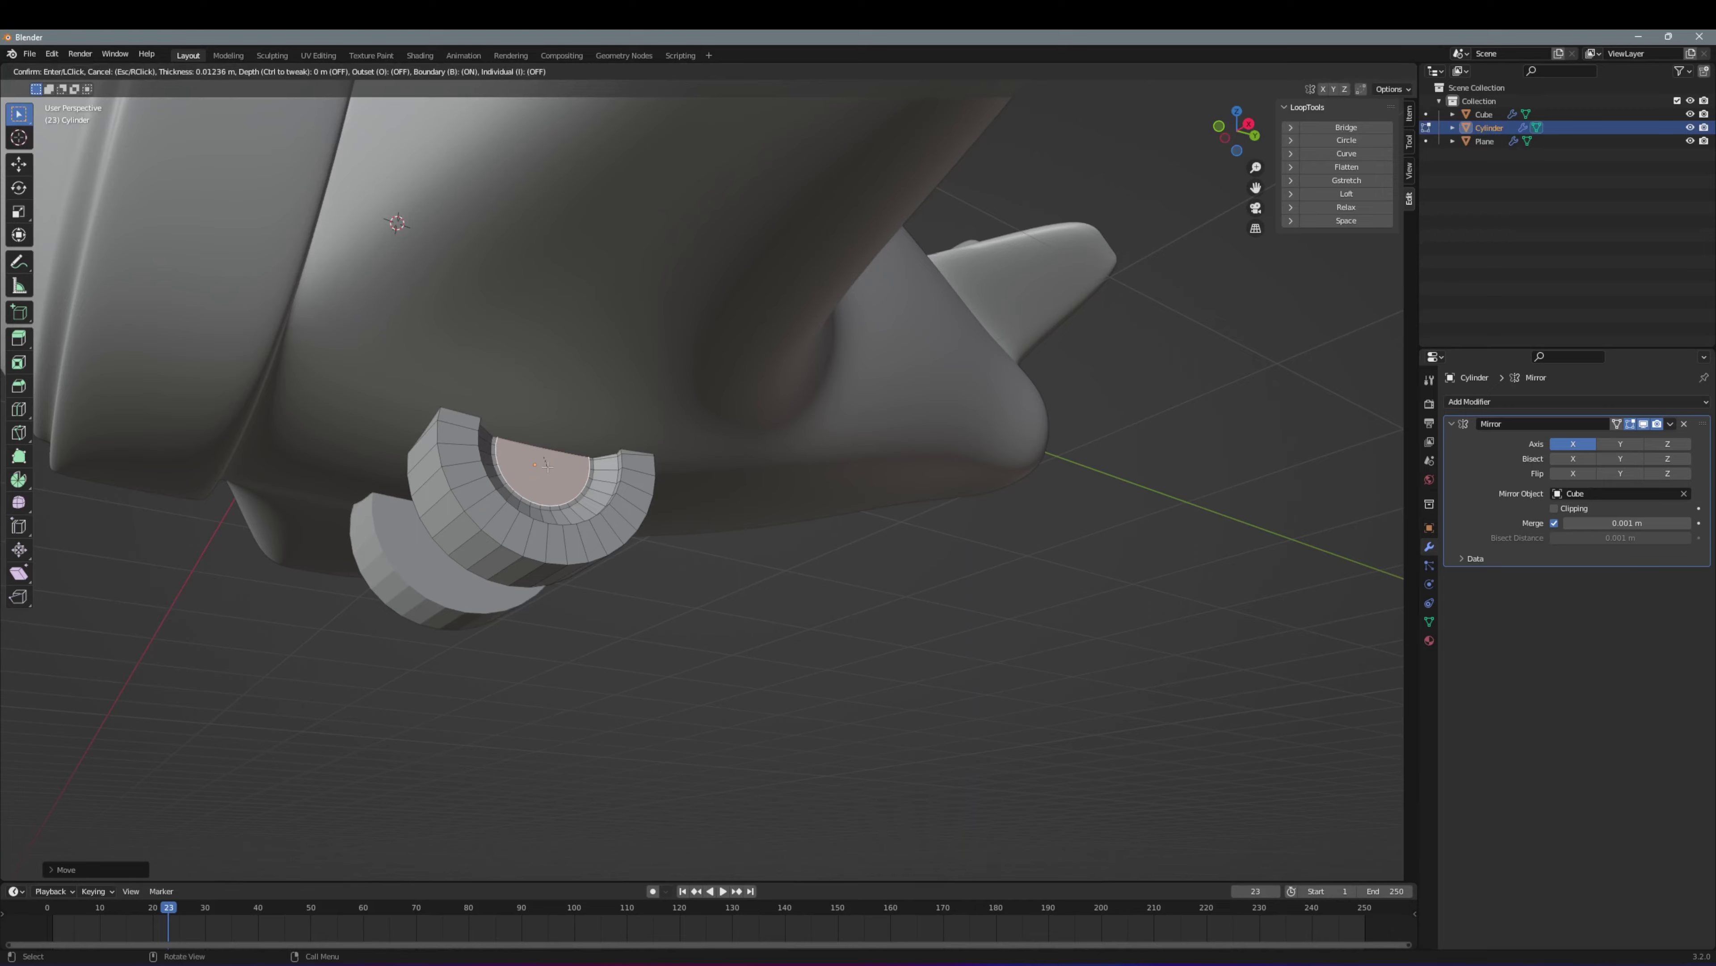
{"action": "right_click", "coordinate": [565, 456]}
{"action": "scroll", "coordinate": [581, 506], "scroll_direction": "down", "scroll_amount": 10}
Return to Object Mode, select the plane body and bring up the viewport overlay settings
{"action": "mouse_move", "coordinate": [582, 507]}
{"action": "middle_mouse_down"}
{"action": "mouse_move", "coordinate": [597, 553]}
{"action": "mouse_move", "coordinate": [729, 527]}
{"action": "mouse_move", "coordinate": [833, 648]}
{"action": "mouse_move", "coordinate": [796, 659]}
{"action": "middle_mouse_up"}
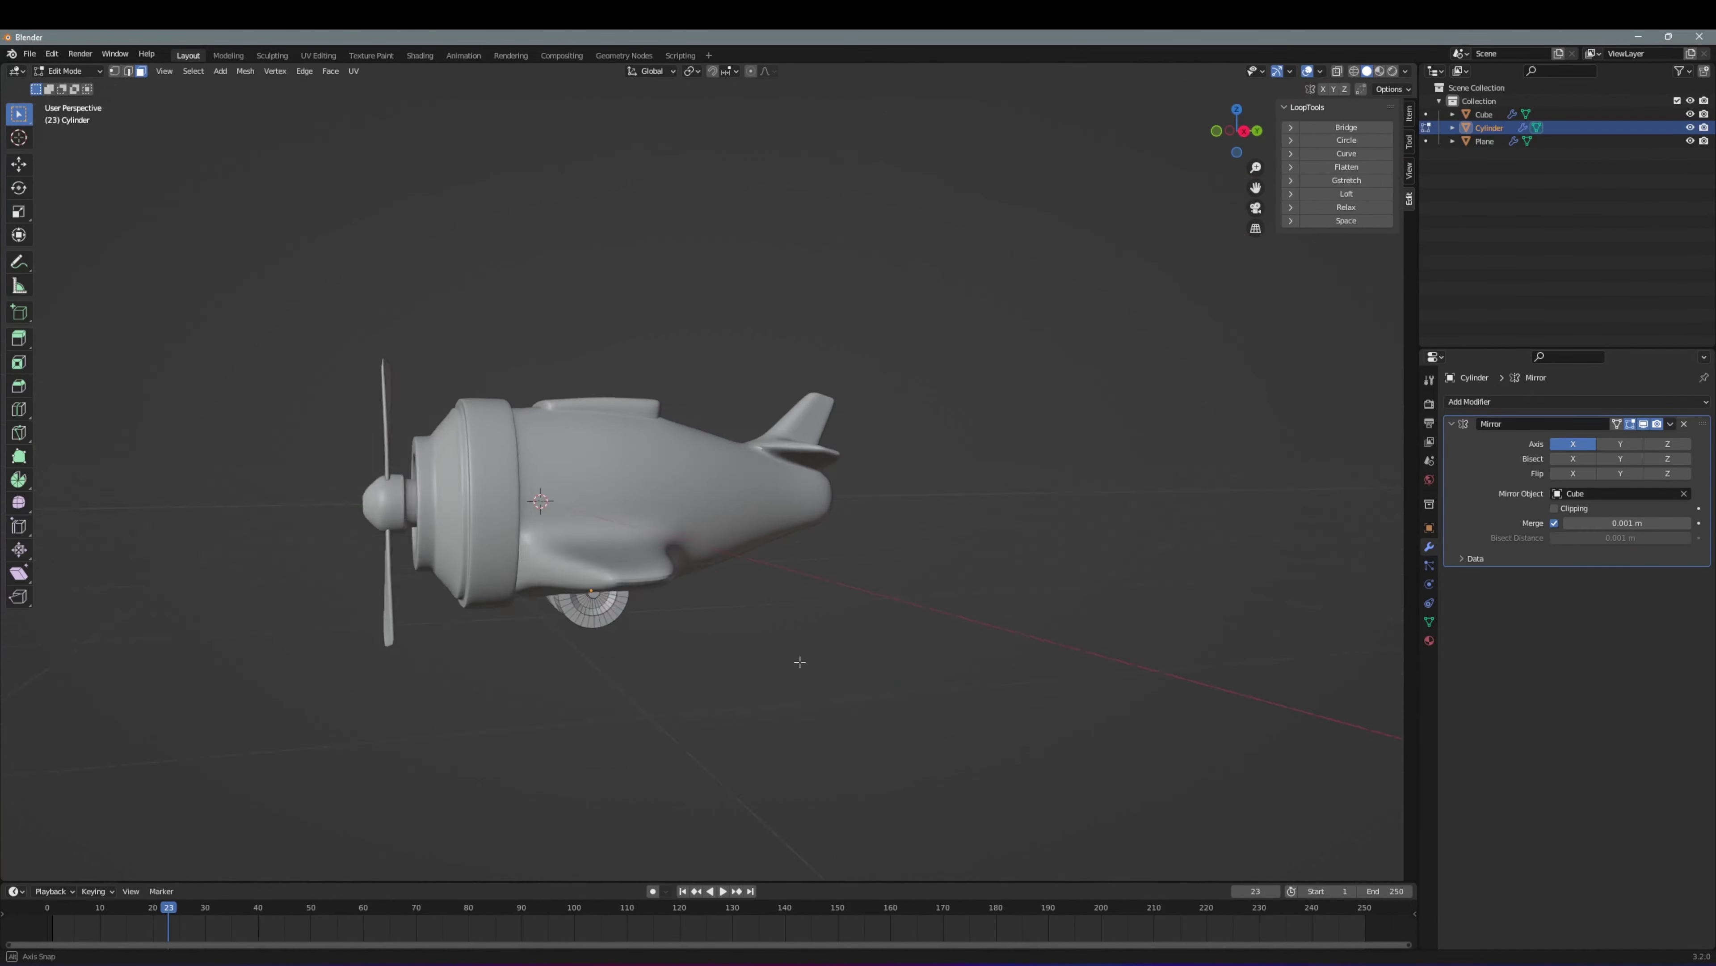
{"action": "key", "text": "Tab"}
{"action": "left_click", "coordinate": [636, 568]}
{"action": "scroll", "coordinate": [636, 567], "scroll_direction": "up", "scroll_amount": 3}
{"action": "left_click", "coordinate": [1320, 71]}
Show the transform sidebar and orbit to a side view of the plane
{"action": "key", "text": "n"}
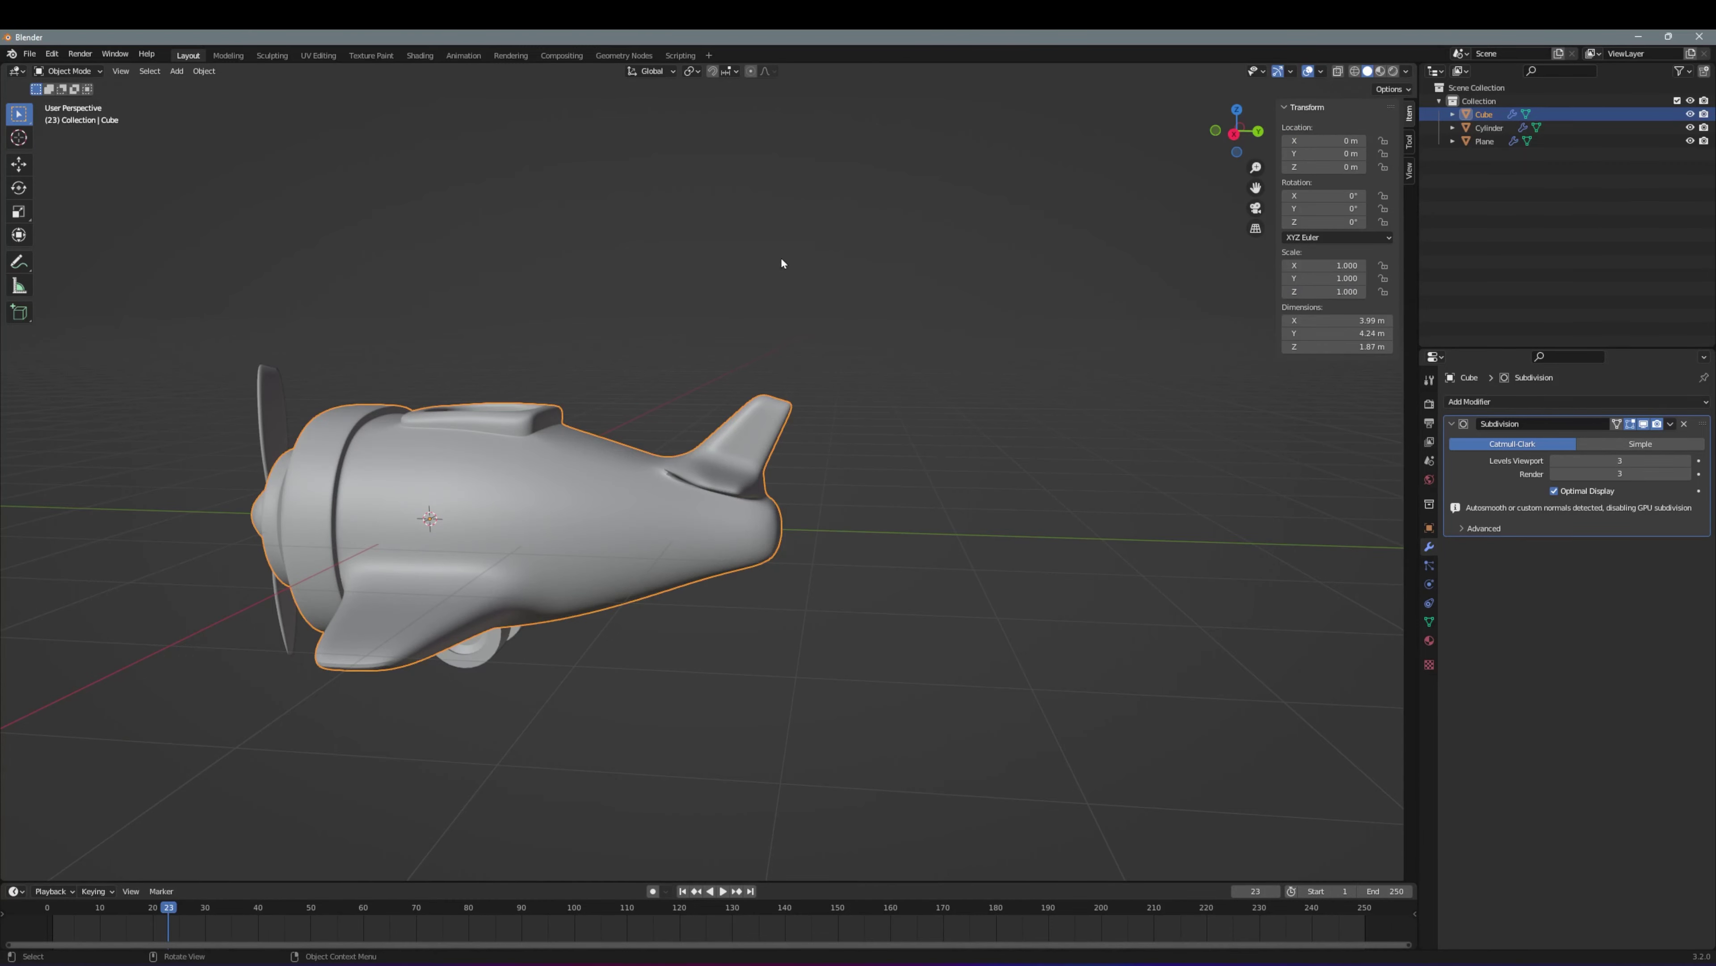
{"action": "left_click", "coordinate": [1291, 71]}
{"action": "mouse_move", "coordinate": [762, 297]}
{"action": "middle_mouse_down"}
{"action": "mouse_move", "coordinate": [612, 346]}
{"action": "mouse_move", "coordinate": [384, 529]}
{"action": "mouse_move", "coordinate": [726, 554]}
{"action": "middle_mouse_up"}
{"action": "scroll", "coordinate": [611, 346], "scroll_direction": "up", "scroll_amount": 4}
In the plane body's Edit Mode, add and scale a new sphere, then leave Edit Mode
{"action": "key", "text": "Tab"}
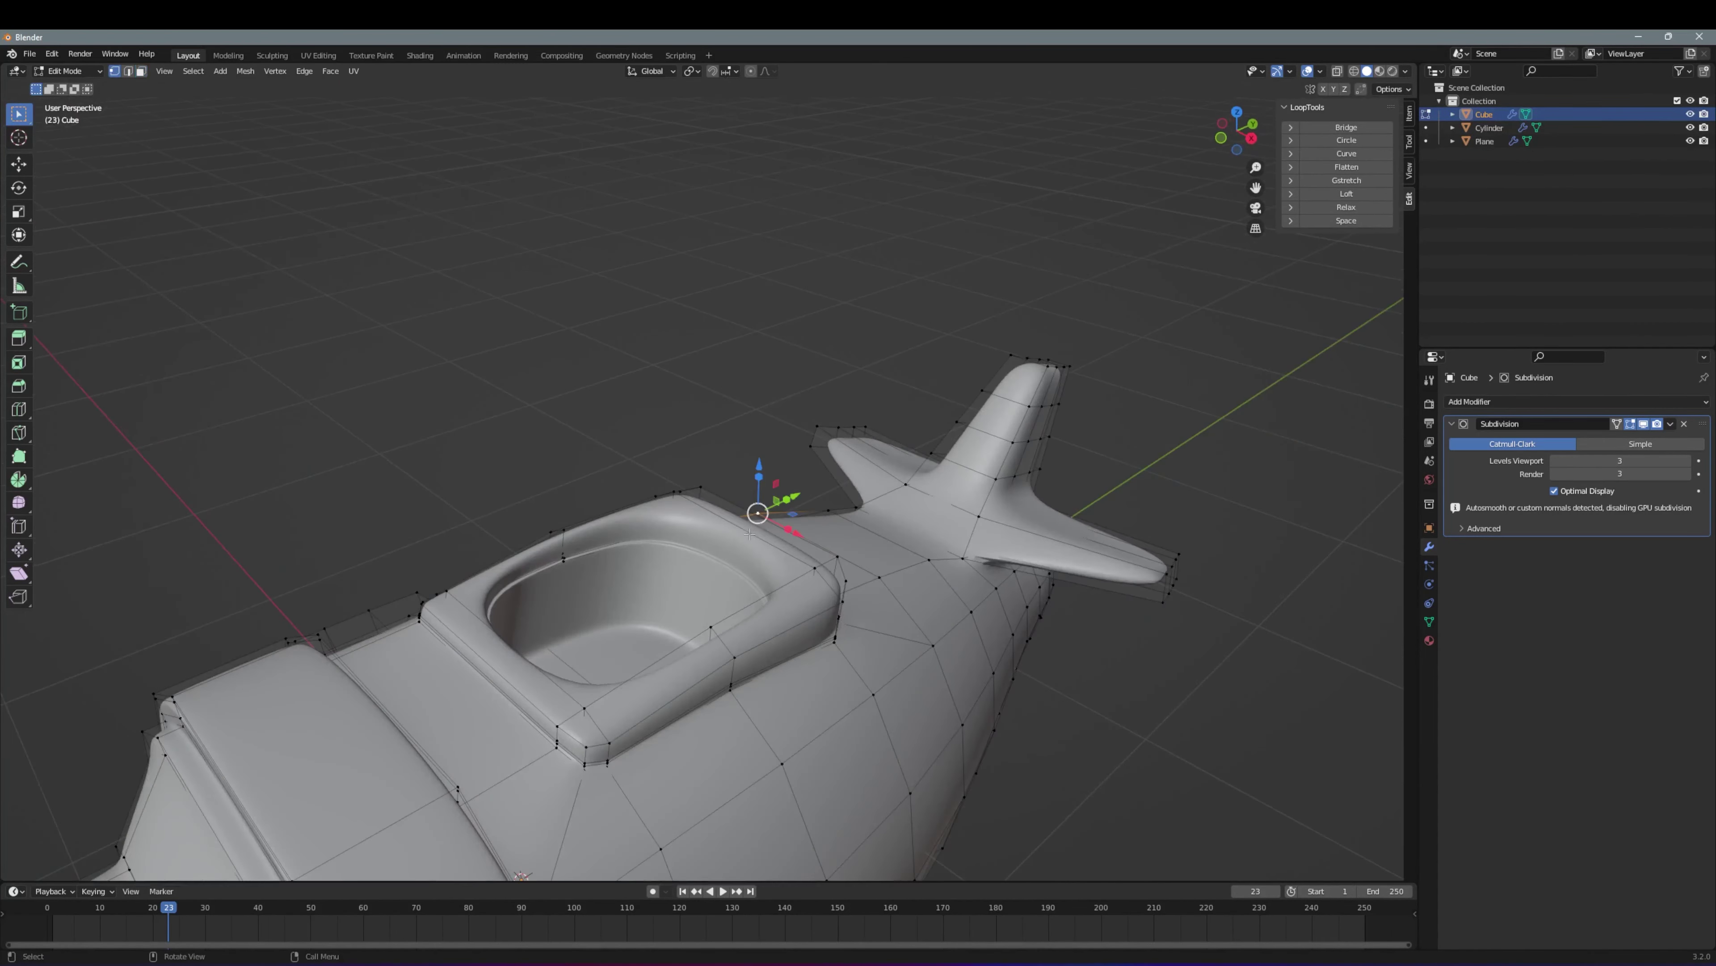
{"action": "right_click", "coordinate": [726, 555]}
{"action": "key", "text": "Escape"}
{"action": "key", "text": "Tab"}
{"action": "key", "text": "shift+a"}
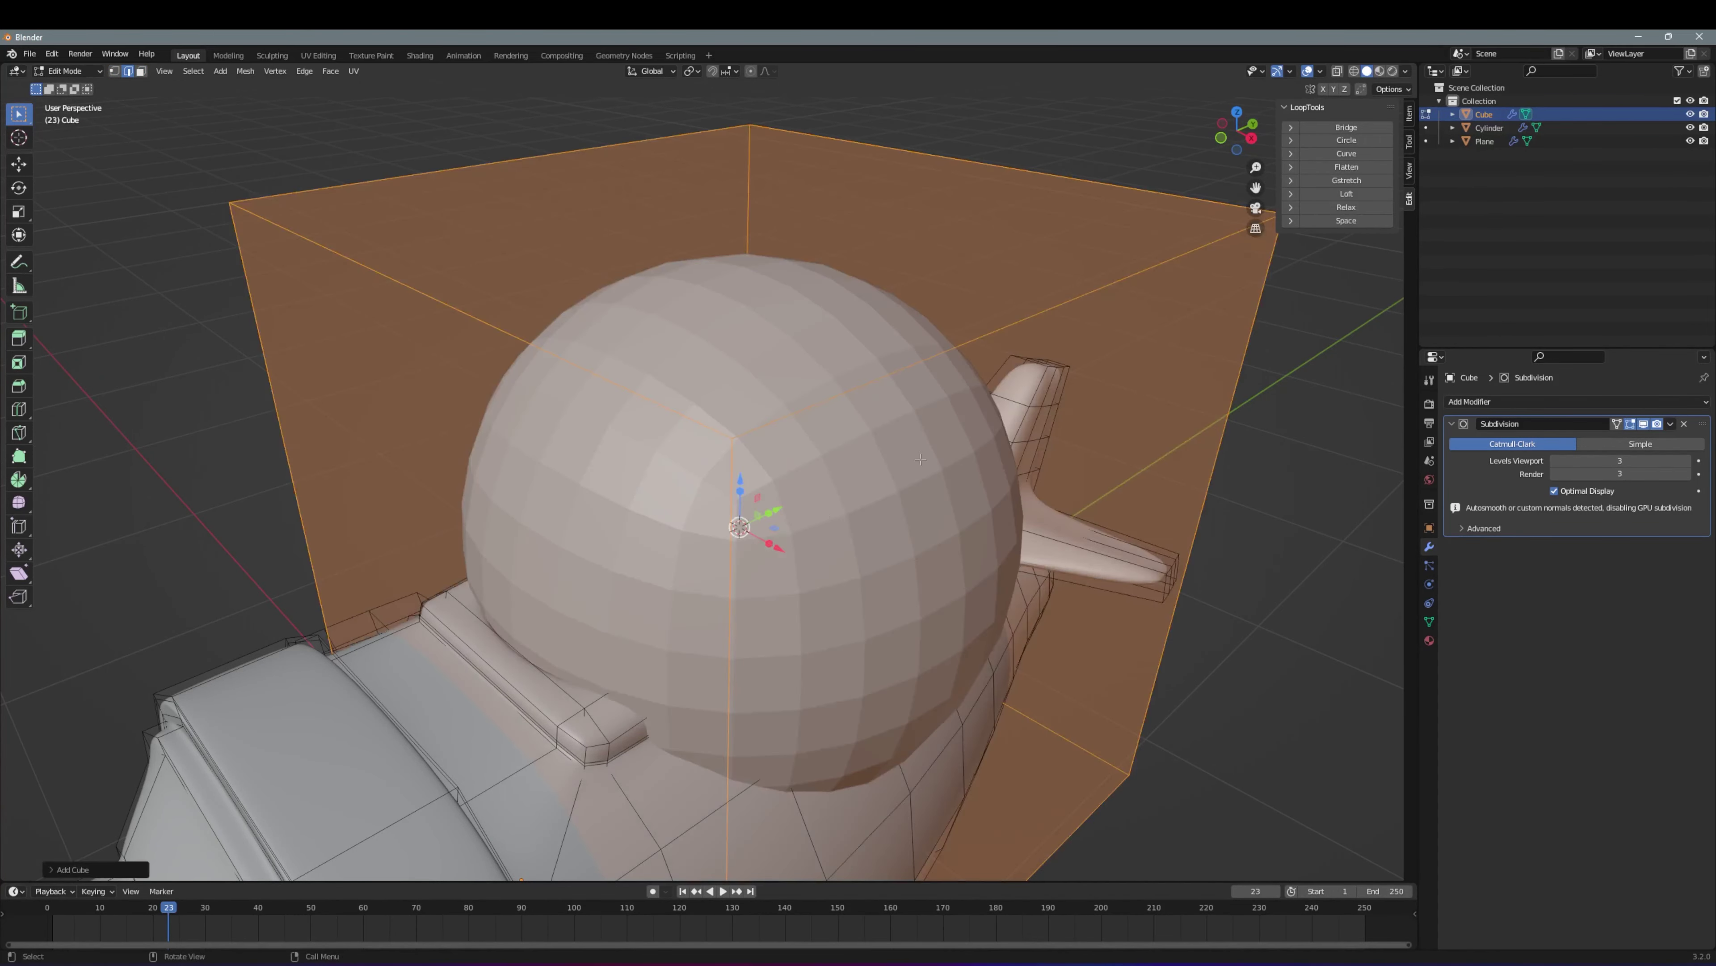
{"action": "key", "text": "s"}
{"action": "left_click", "coordinate": [744, 511]}
{"action": "key", "text": "Tab"}
Add a cube, shrink it to cockpit size, and view the plane from the top
{"action": "key", "text": "shift+a"}
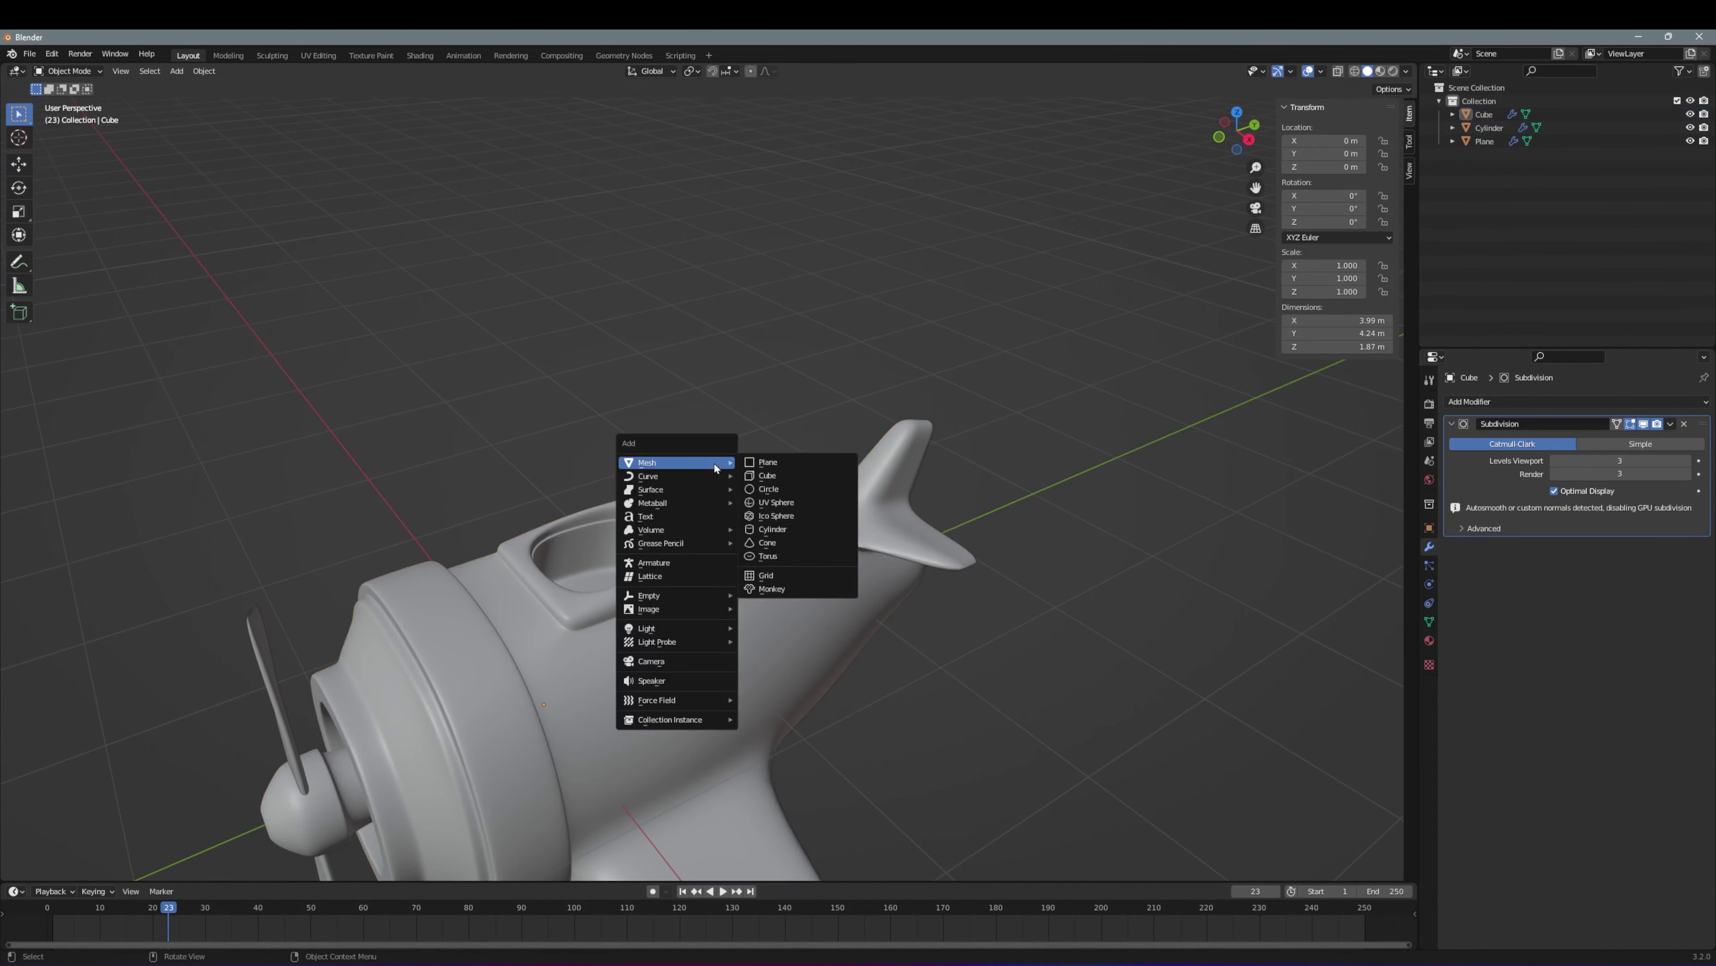
{"action": "left_click", "coordinate": [767, 475]}
{"action": "key", "text": "s"}
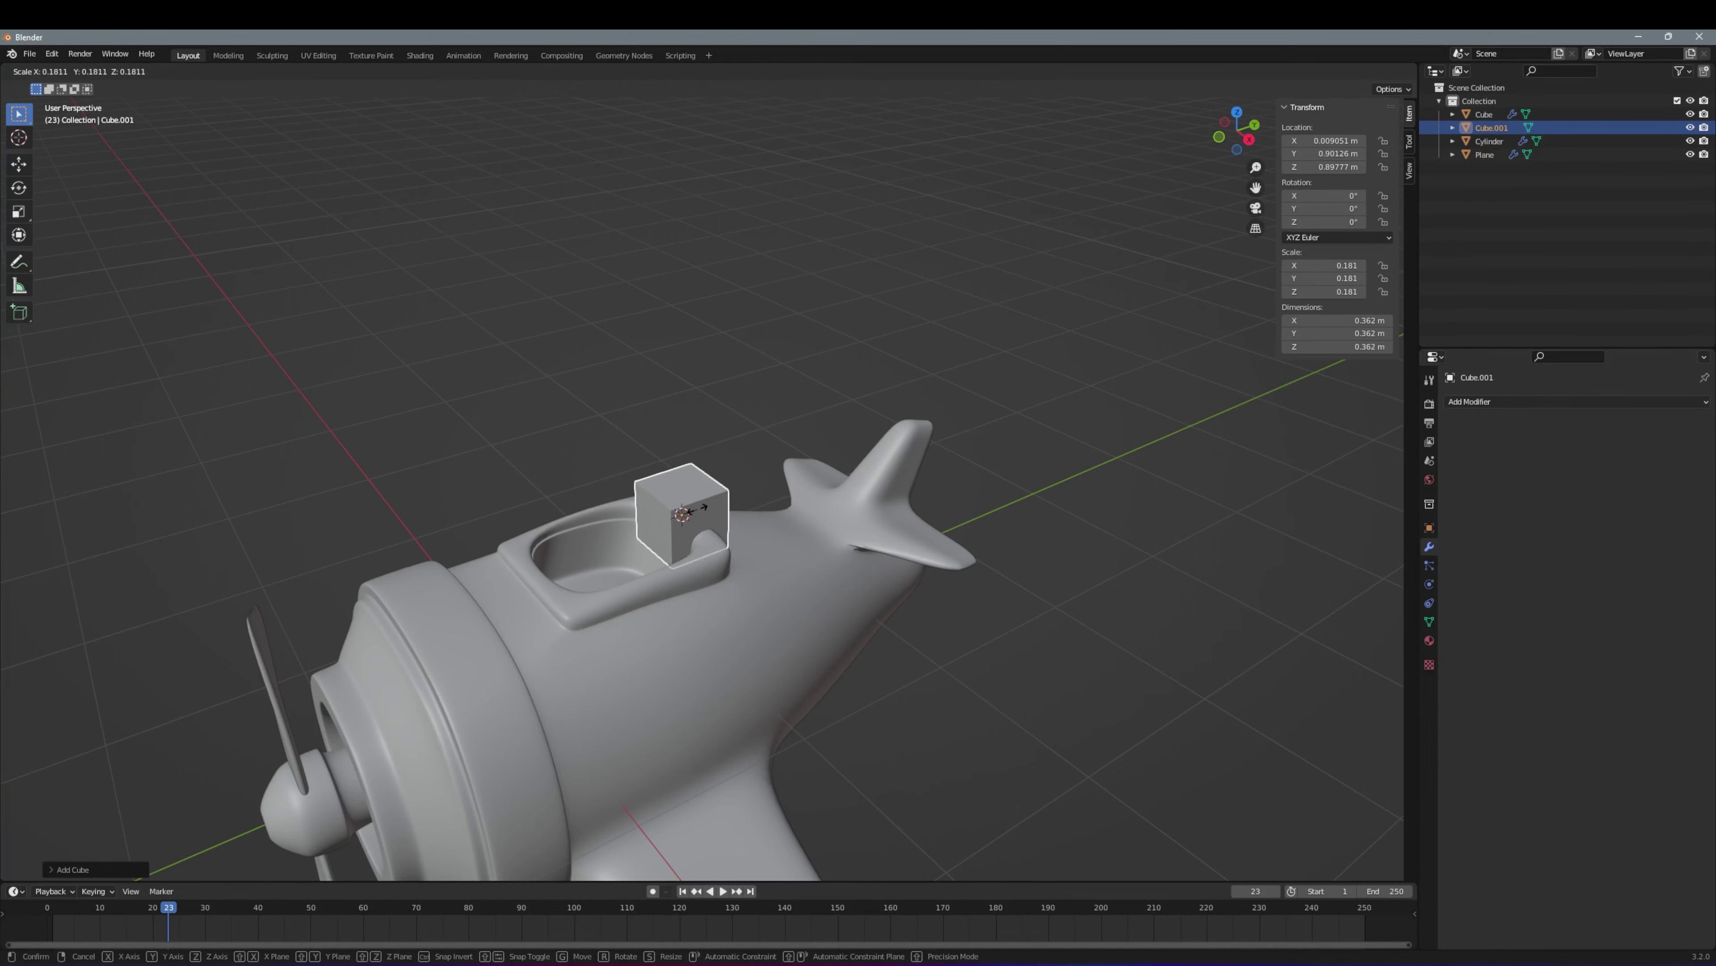
{"action": "left_click", "coordinate": [681, 515]}
{"action": "key", "text": "KP_7"}
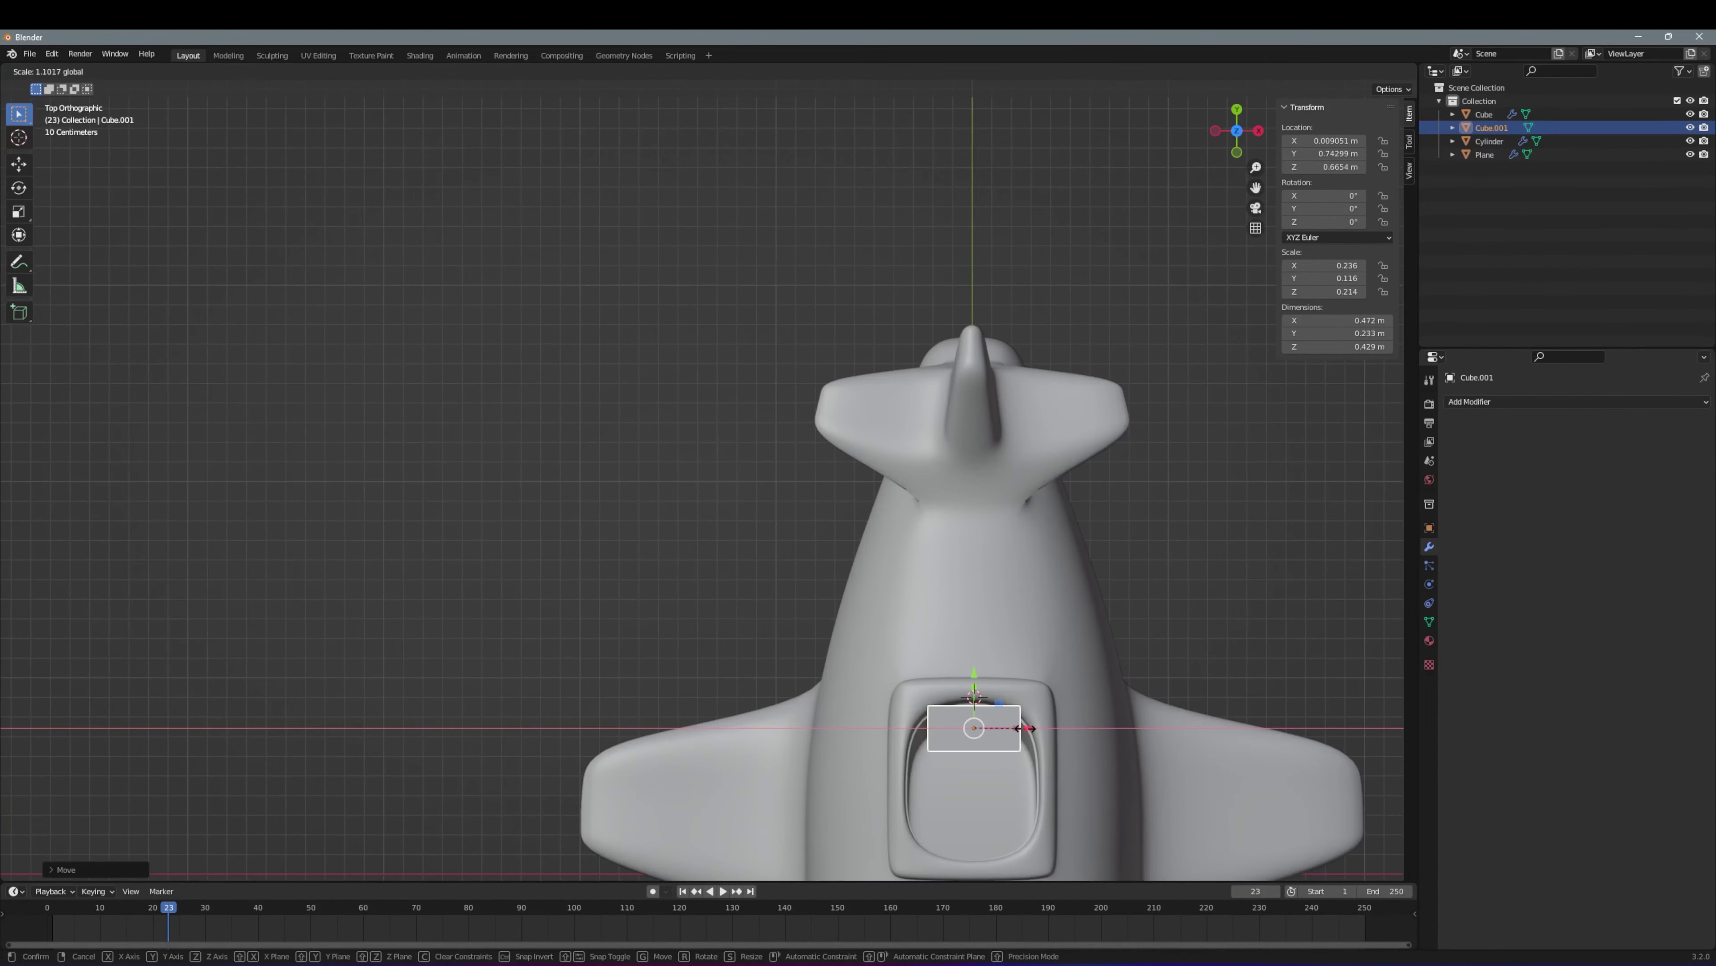
Subdivide the cube's mesh and reposition its vertices
{"action": "key", "text": "Tab"}
{"action": "right_click", "coordinate": [984, 596]}
{"action": "left_click", "coordinate": [944, 555]}
{"action": "right_click", "coordinate": [983, 596]}
{"action": "left_click", "coordinate": [984, 597]}
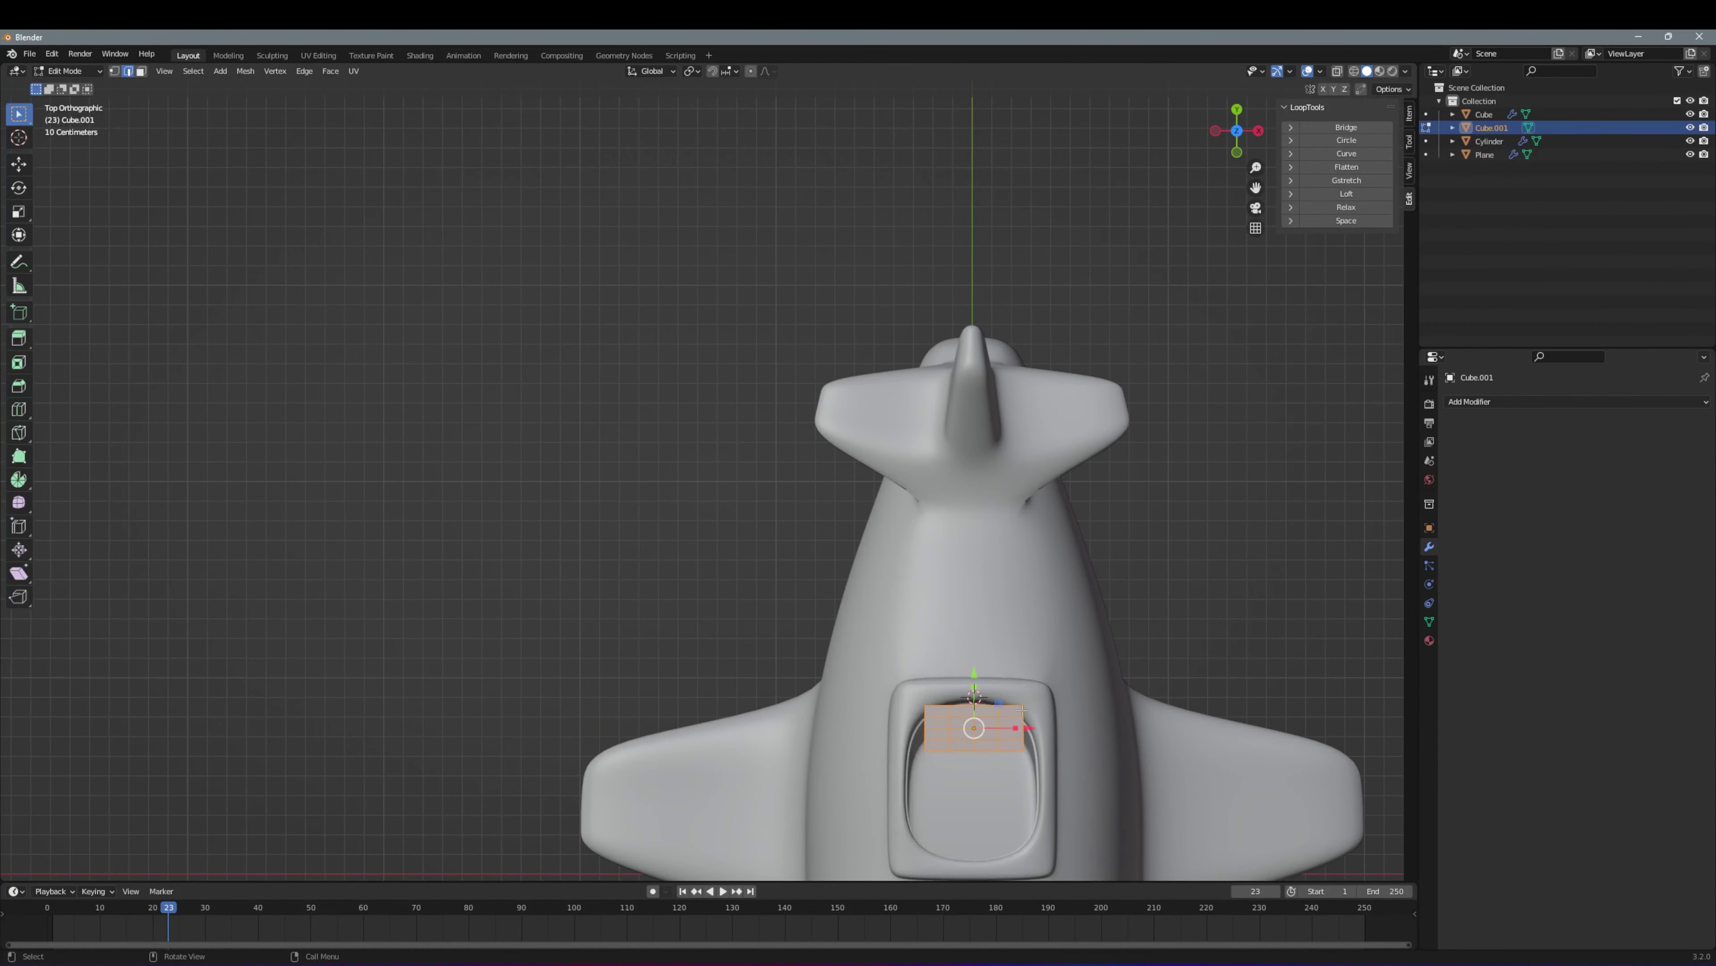
{"action": "left_click", "coordinate": [976, 691]}
Raise and extrude the seat faces inside the cockpit
{"action": "middle_click_drag", "start_coordinate": [975, 691], "coordinate": [943, 669]}
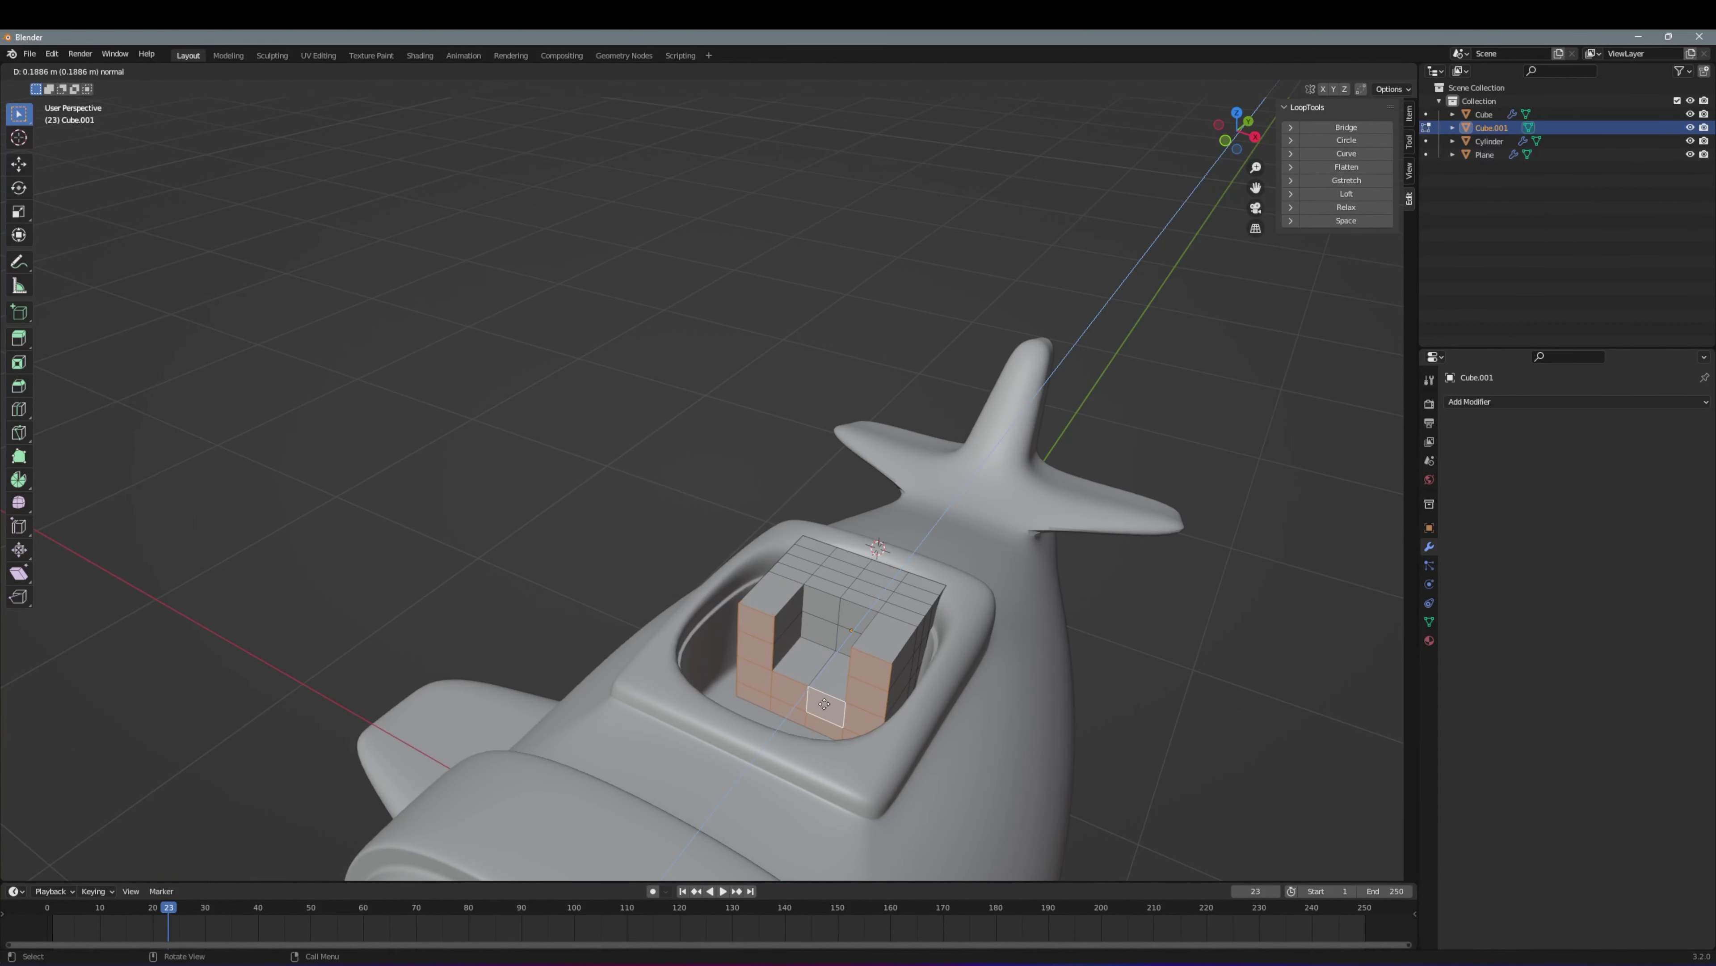
{"action": "left_click", "coordinate": [854, 603]}
{"action": "middle_click_drag", "start_coordinate": [855, 603], "coordinate": [945, 742]}
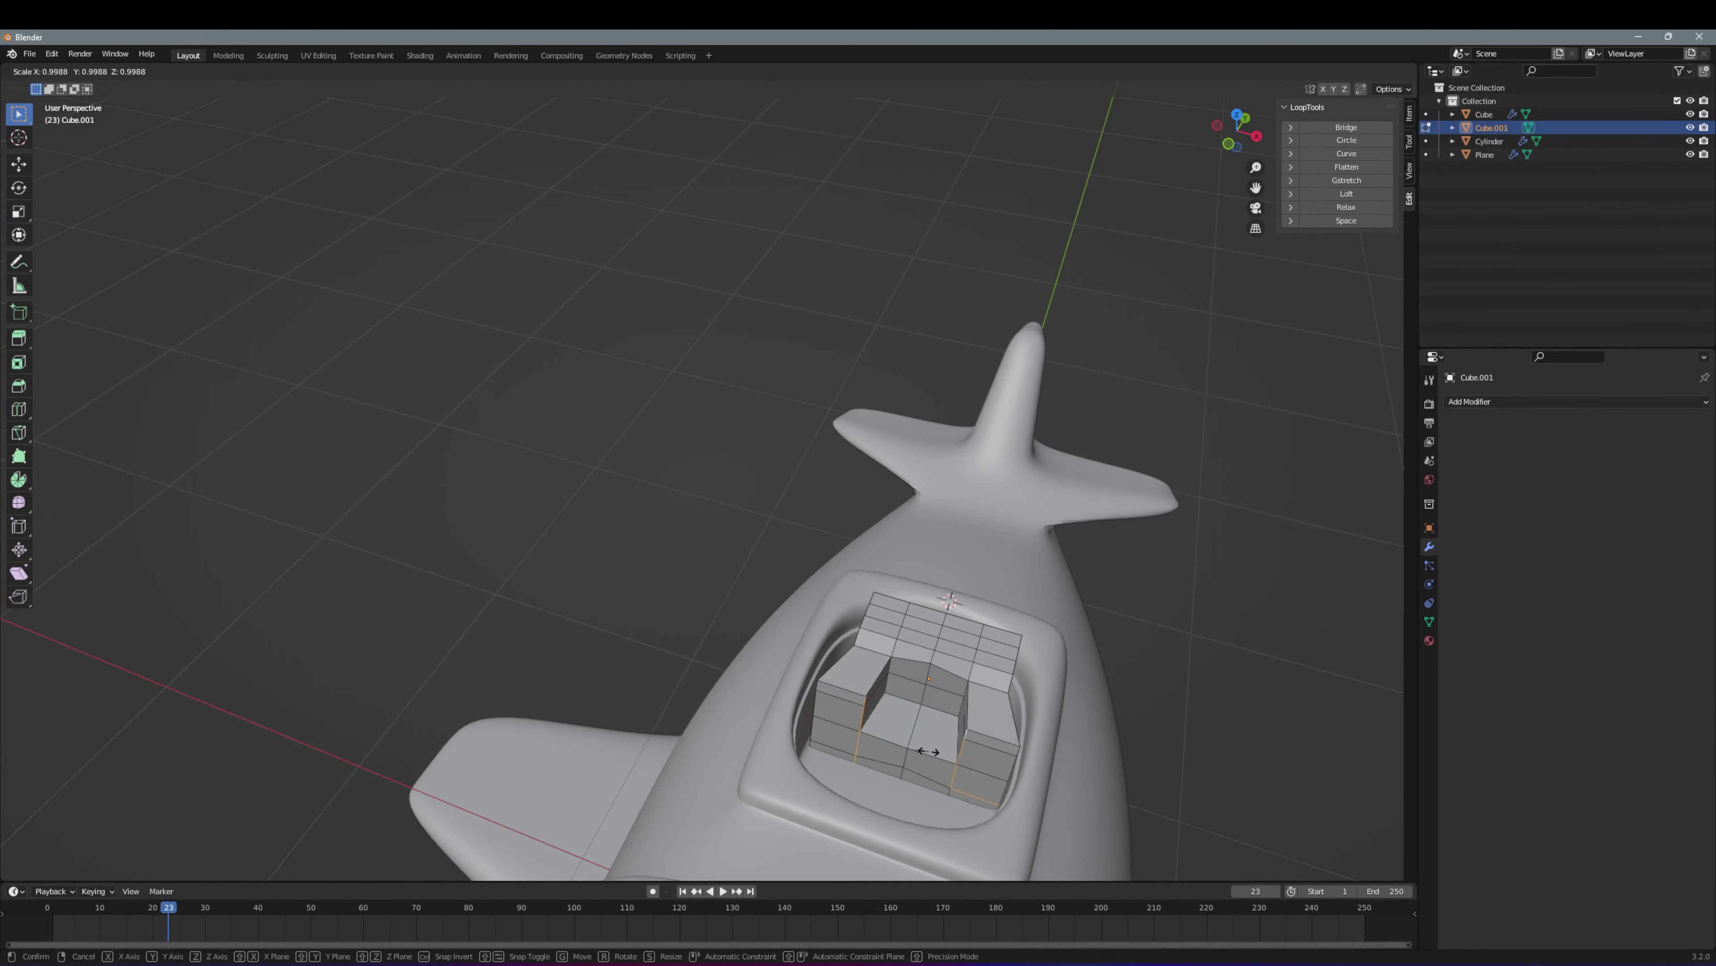
{"action": "left_click", "coordinate": [935, 798]}
{"action": "middle_click_drag", "start_coordinate": [935, 798], "coordinate": [955, 690]}
{"action": "key", "text": "Tab"}
Add a level-1 Subdivision Surface to the seat and thicken its faces
{"action": "key", "text": "ctrl+1"}
{"action": "key", "text": "Tab"}
{"action": "middle_click_drag", "start_coordinate": [878, 609], "coordinate": [638, 731]}
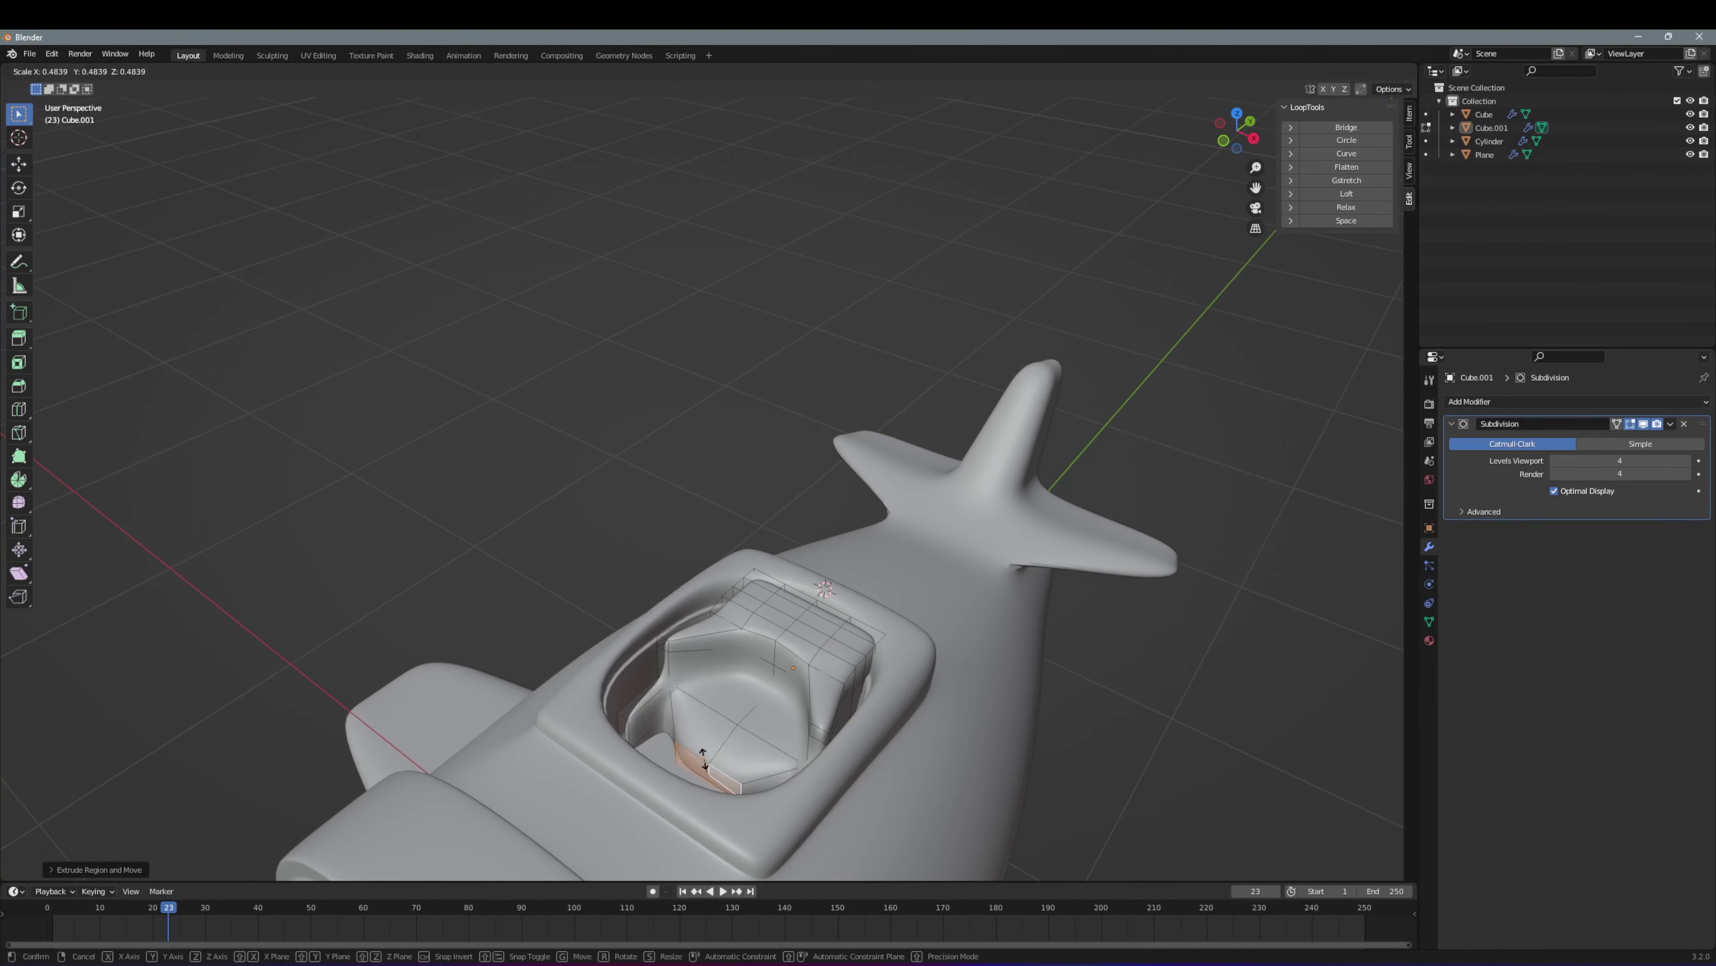
{"action": "left_click", "coordinate": [690, 763]}
{"action": "middle_click_drag", "start_coordinate": [689, 762], "coordinate": [777, 587]}
Extrude the two back-rim faces upward into a backrest
{"action": "left_click", "coordinate": [777, 587]}
{"action": "left_click", "coordinate": [958, 687], "text": "shift"}
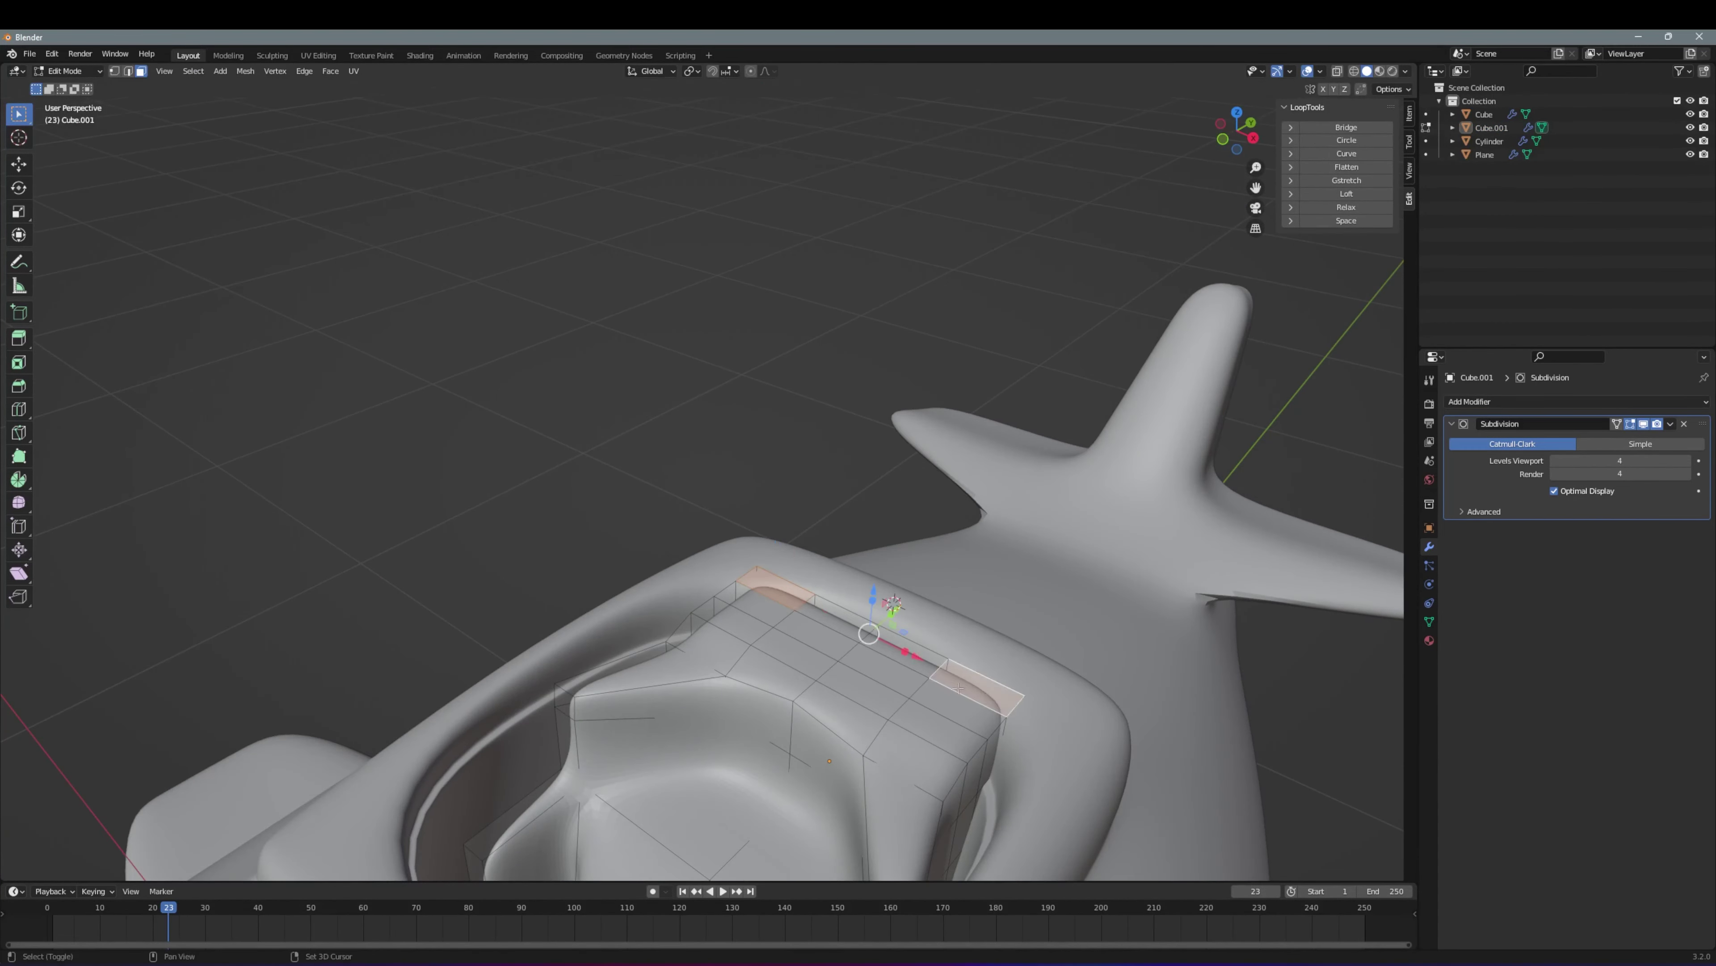
{"action": "key", "text": "e"}
{"action": "left_click", "coordinate": [871, 676]}
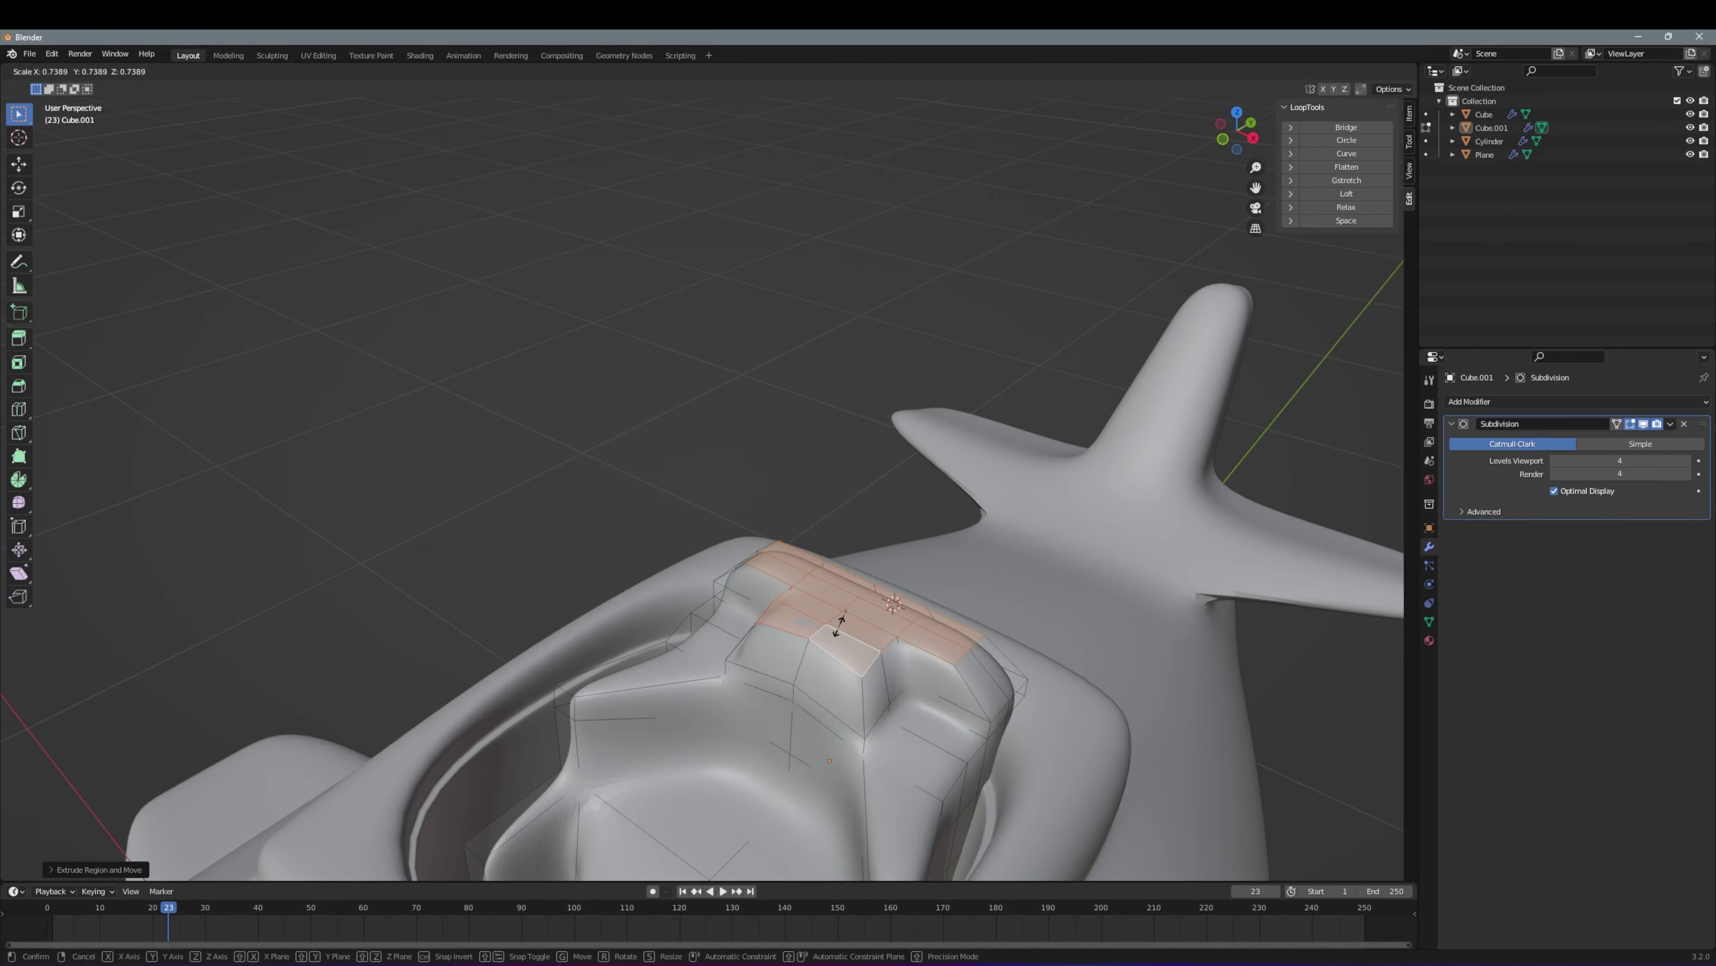
{"action": "key", "text": "Tab"}
Check the plane body's cockpit rim, then add a new cube at the cockpit
{"action": "mouse_move", "coordinate": [872, 676]}
{"action": "middle_mouse_down"}
{"action": "mouse_move", "coordinate": [727, 705]}
{"action": "mouse_move", "coordinate": [553, 455]}
{"action": "middle_mouse_up"}
{"action": "left_click", "coordinate": [726, 706]}
{"action": "key", "text": "Tab"}
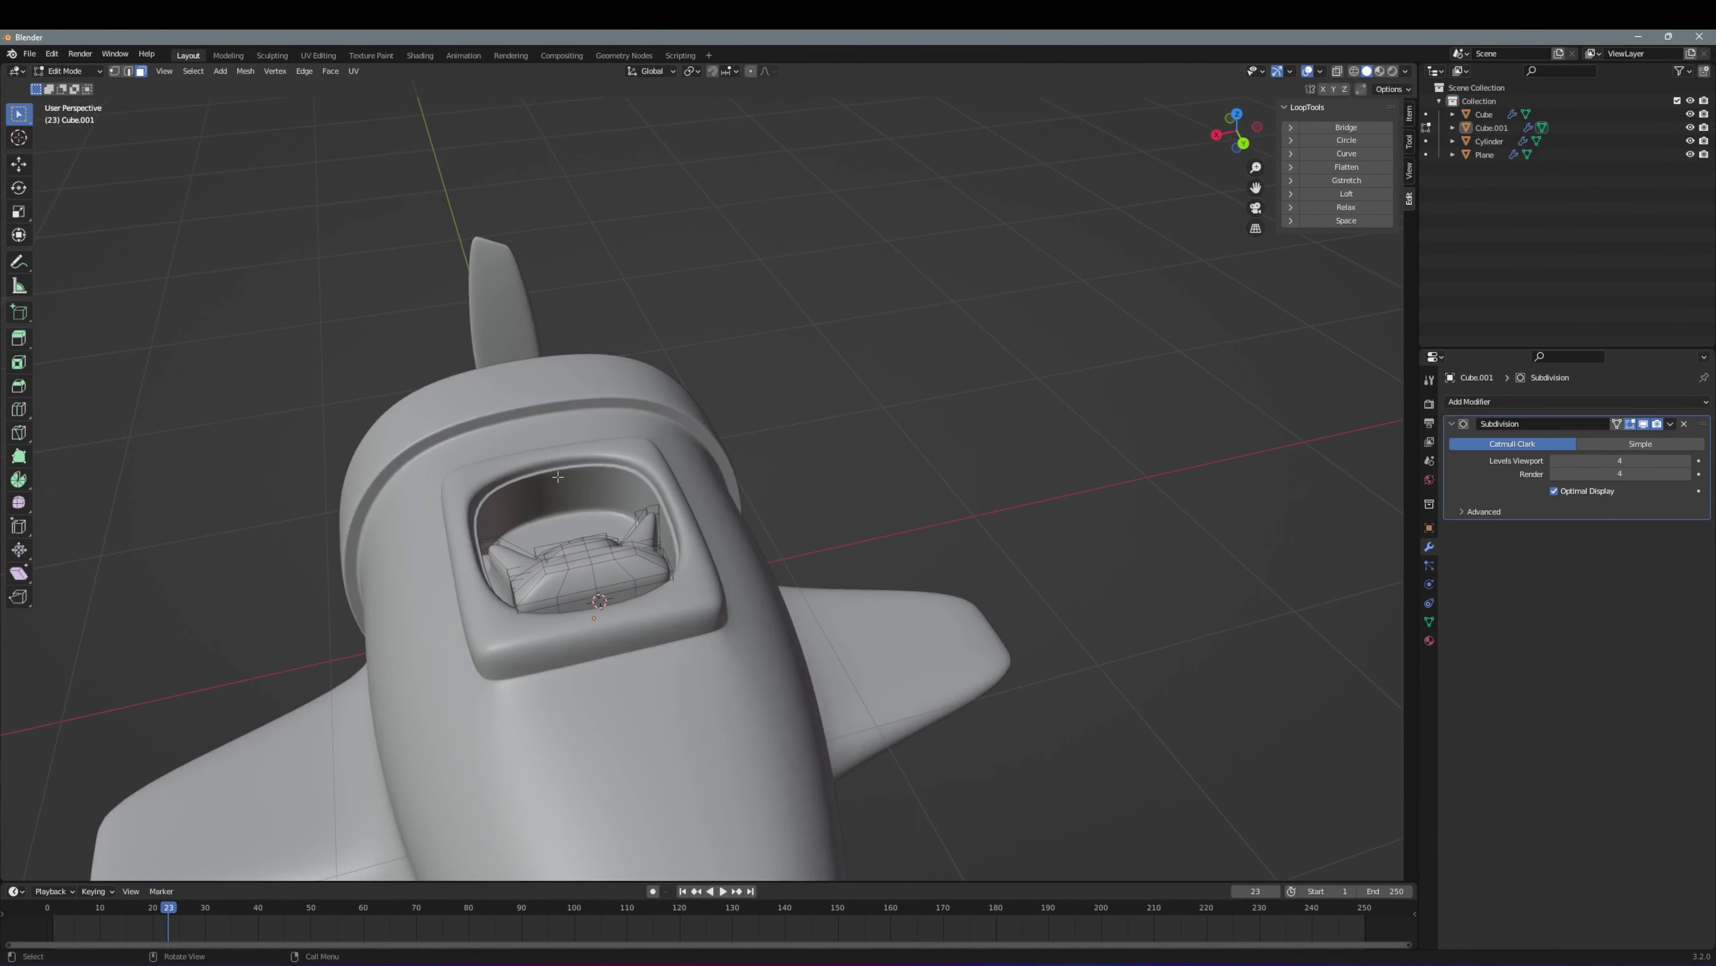
{"action": "left_click", "coordinate": [553, 454]}
{"action": "key", "text": "Tab"}
{"action": "key", "text": "shift+a"}
{"action": "left_click", "coordinate": [627, 471]}
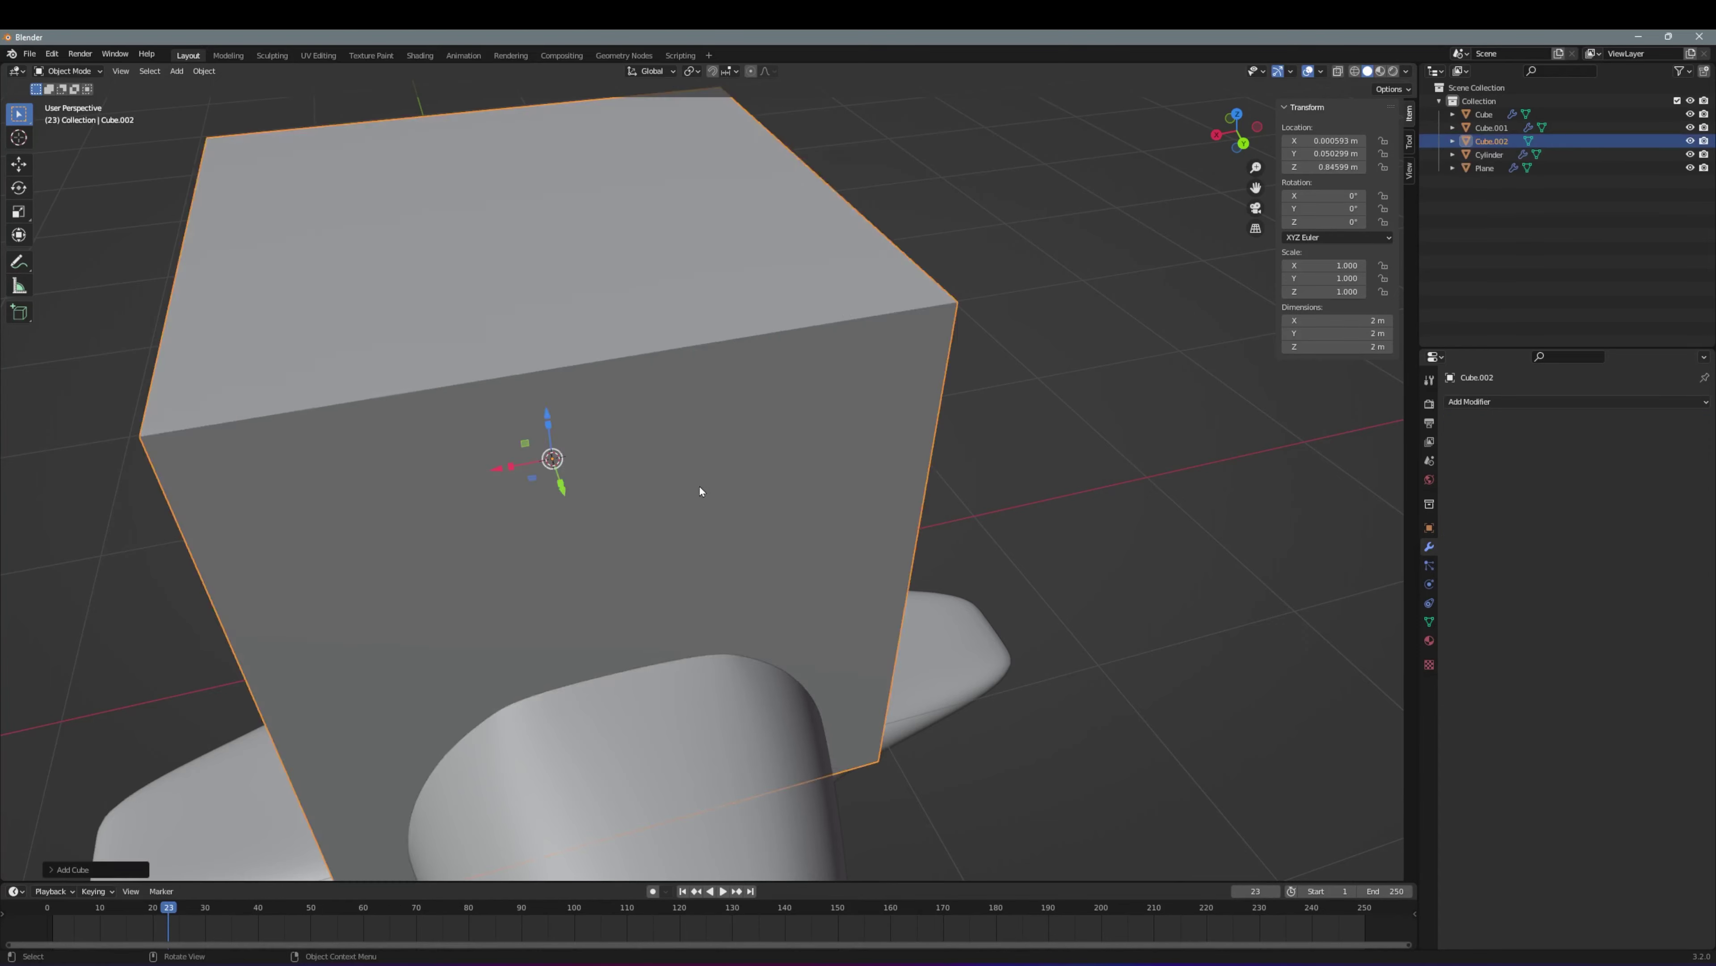
Scale and move the new cube into a thin dashboard block in the cockpit
{"action": "key", "text": "s"}
{"action": "left_click", "coordinate": [555, 428]}
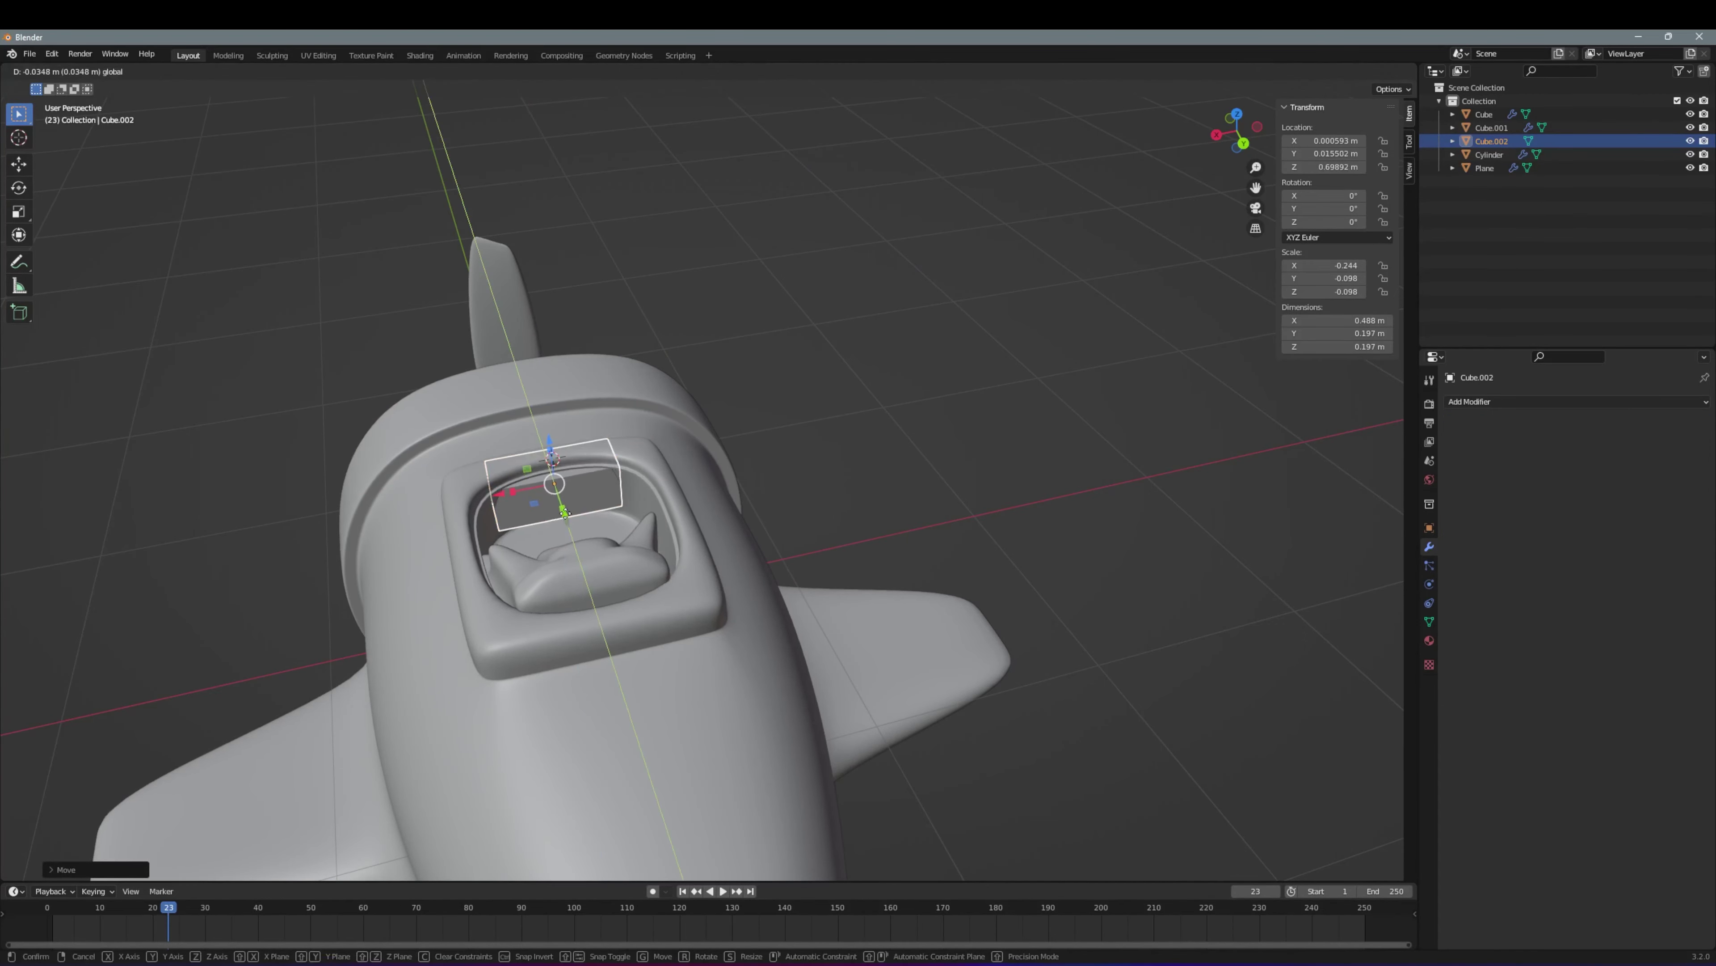
{"action": "left_click", "coordinate": [565, 511]}
{"action": "middle_click_drag", "start_coordinate": [565, 511], "coordinate": [674, 511]}
{"action": "left_click", "coordinate": [542, 575]}
{"action": "middle_click_drag", "start_coordinate": [542, 575], "coordinate": [556, 499]}
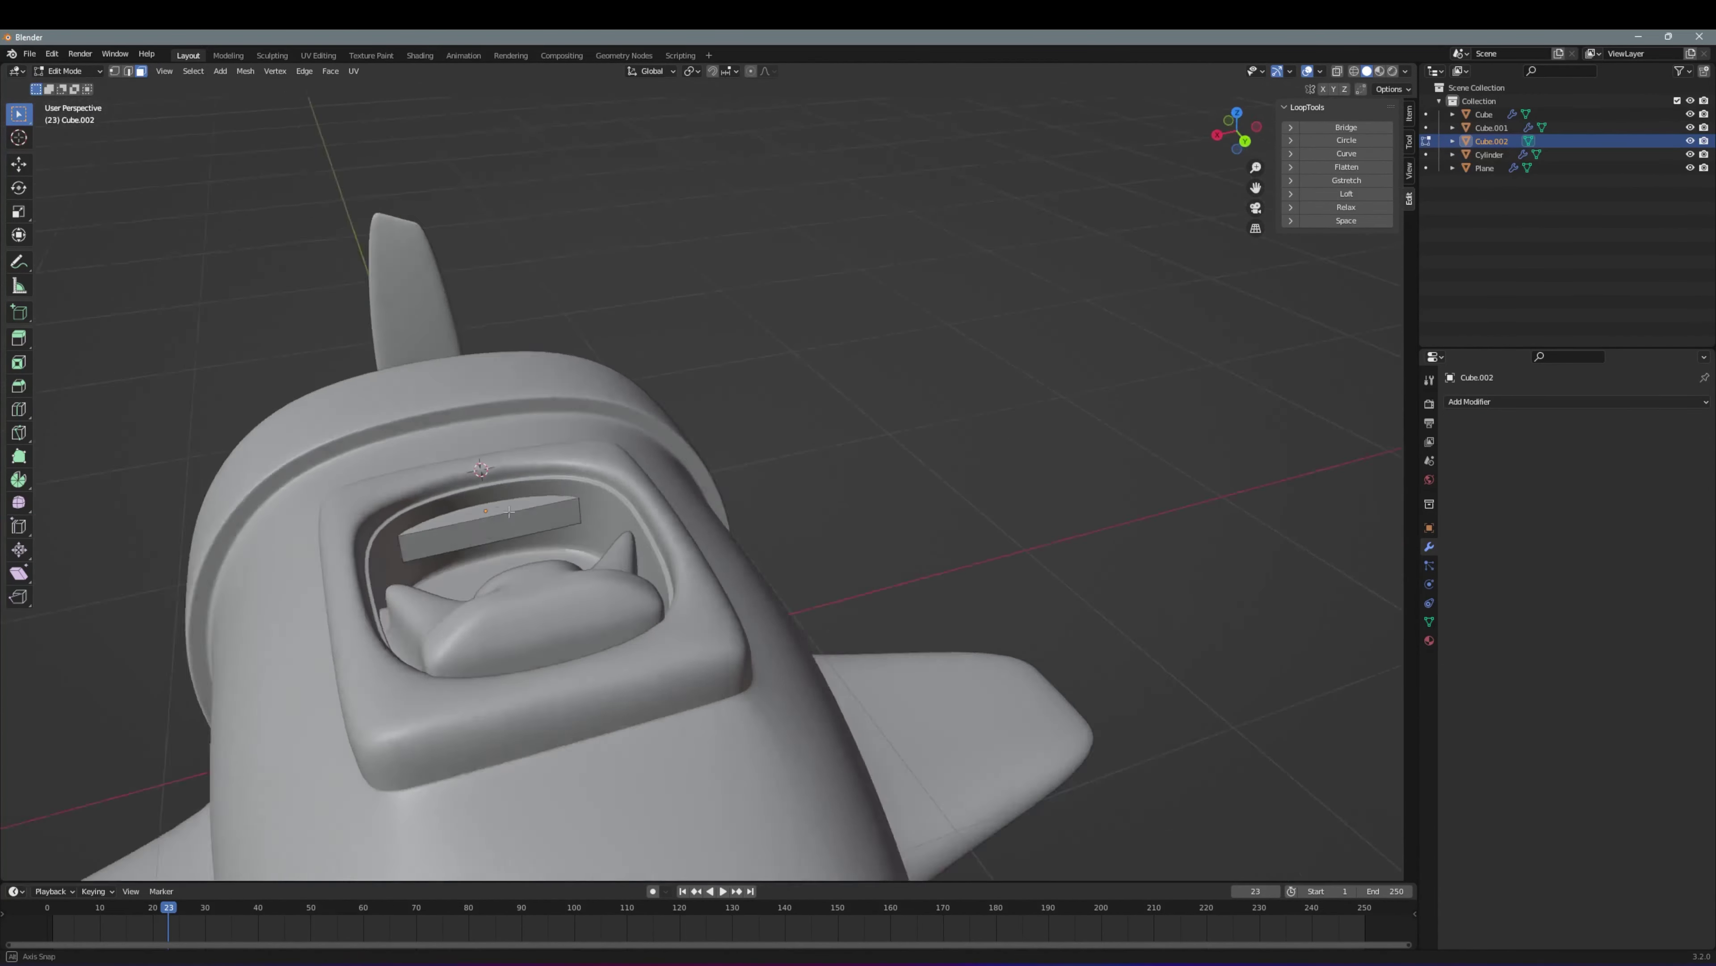
Give the block a 0.01 m, 3-segment Bevel modifier and apply its location and scale
{"action": "left_click", "coordinate": [1561, 401]}
{"action": "left_click", "coordinate": [1439, 446]}
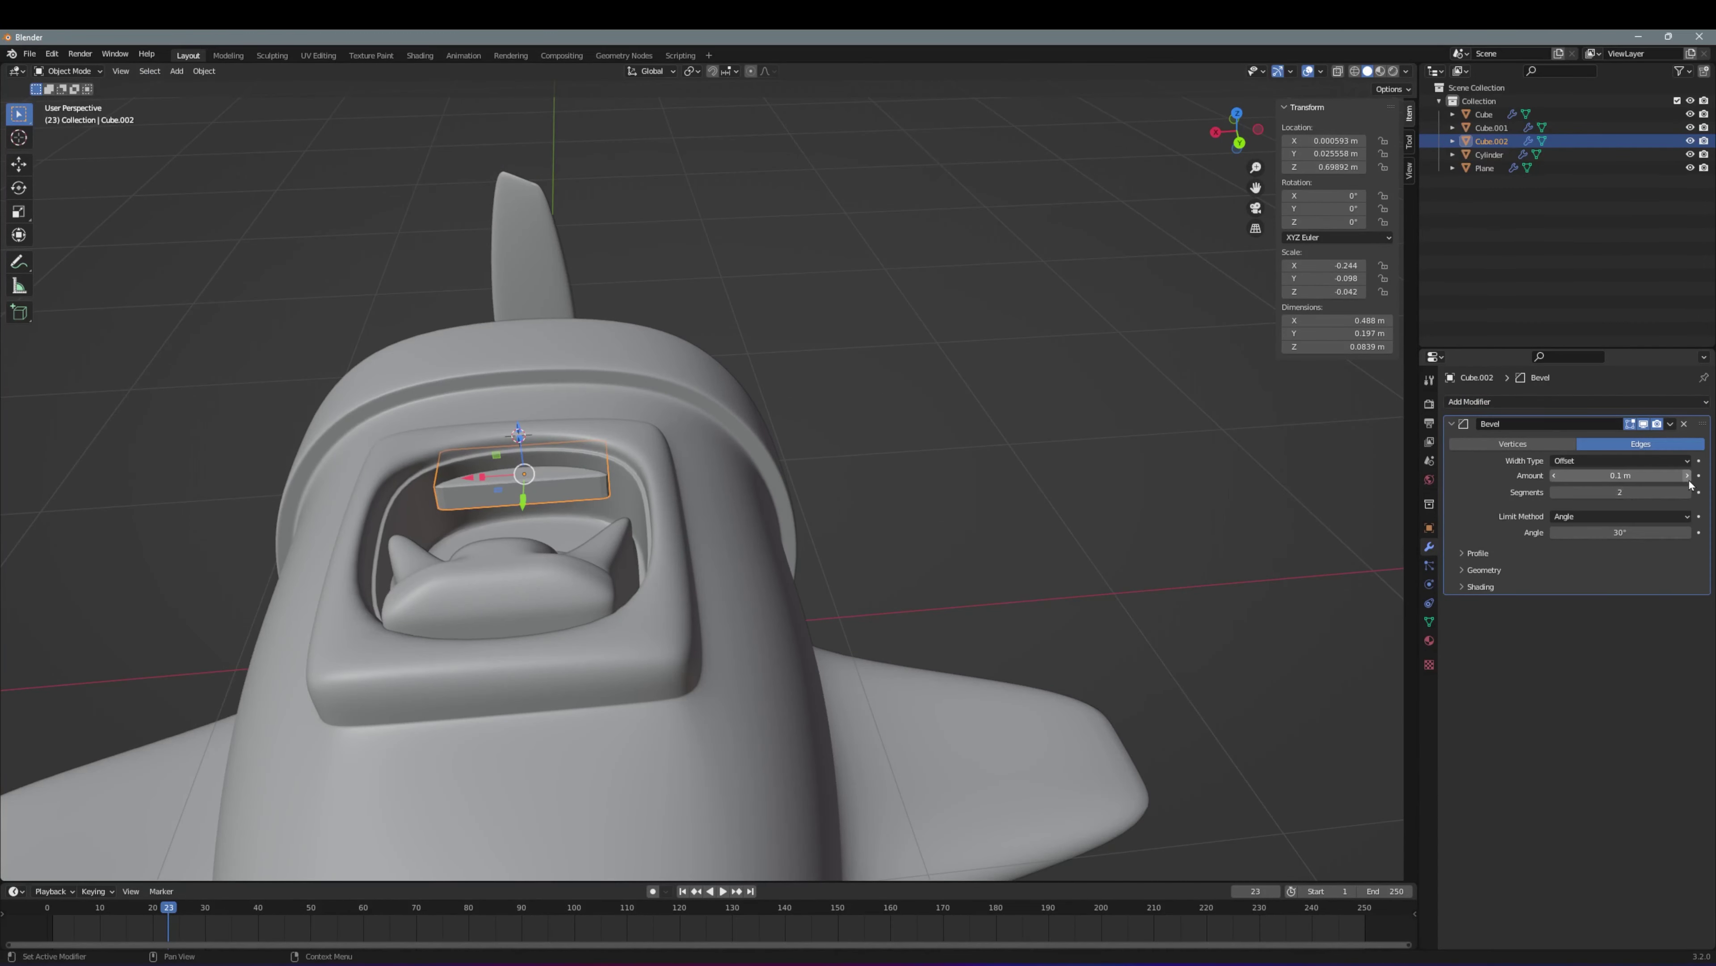
{"action": "key", "text": "ctrl+a"}
{"action": "left_click", "coordinate": [550, 522]}
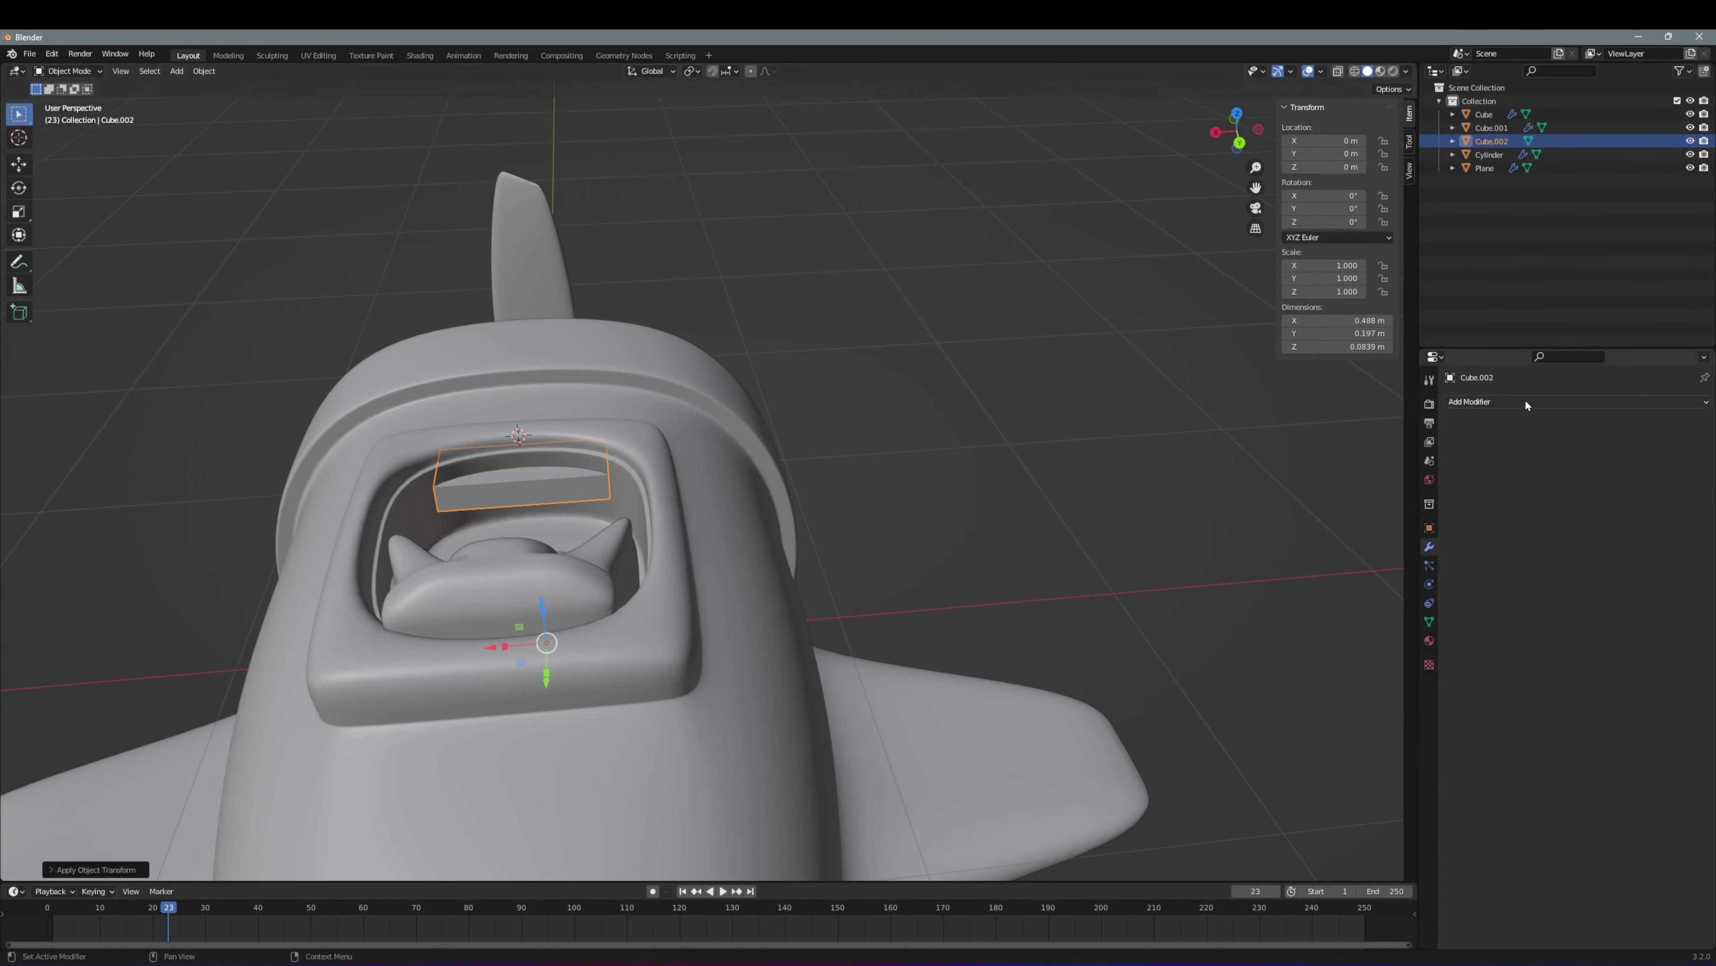
{"action": "left_click_drag", "start_coordinate": [1620, 492], "coordinate": [1643, 492]}
Select all of the block's geometry in Edit Mode and subdivide it
{"action": "key", "text": "Tab"}
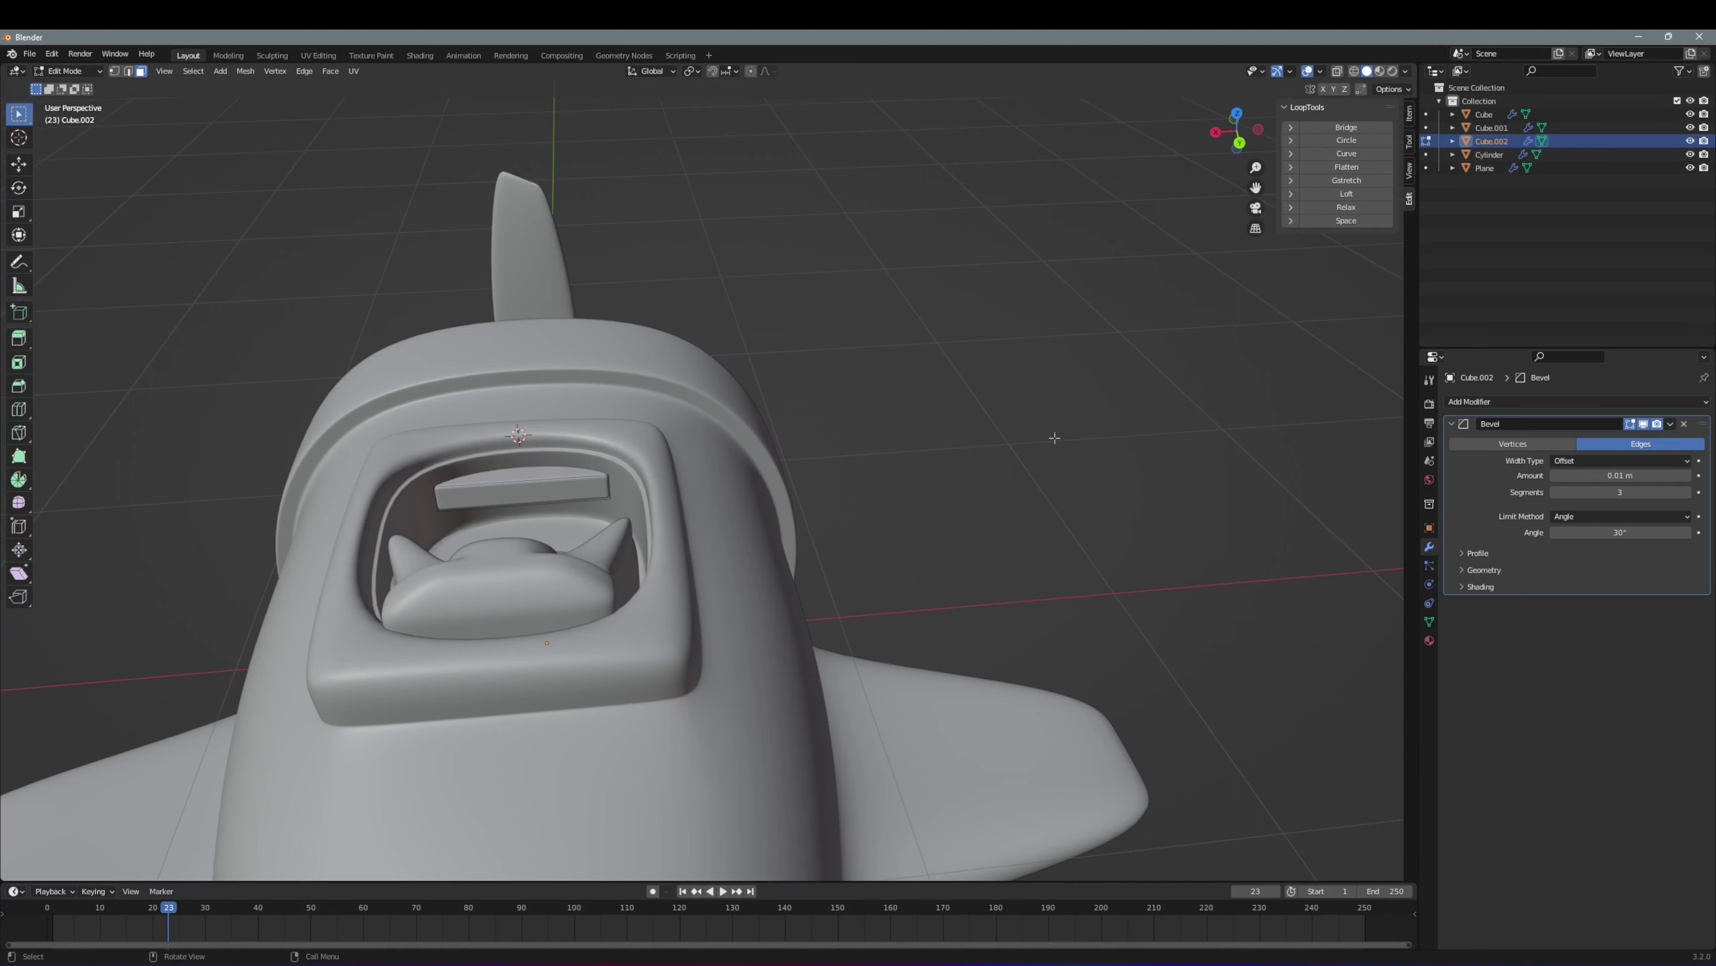
{"action": "scroll", "coordinate": [450, 502], "scroll_direction": "up", "scroll_amount": 2}
{"action": "key", "text": "Tab"}
{"action": "key", "text": "Tab"}
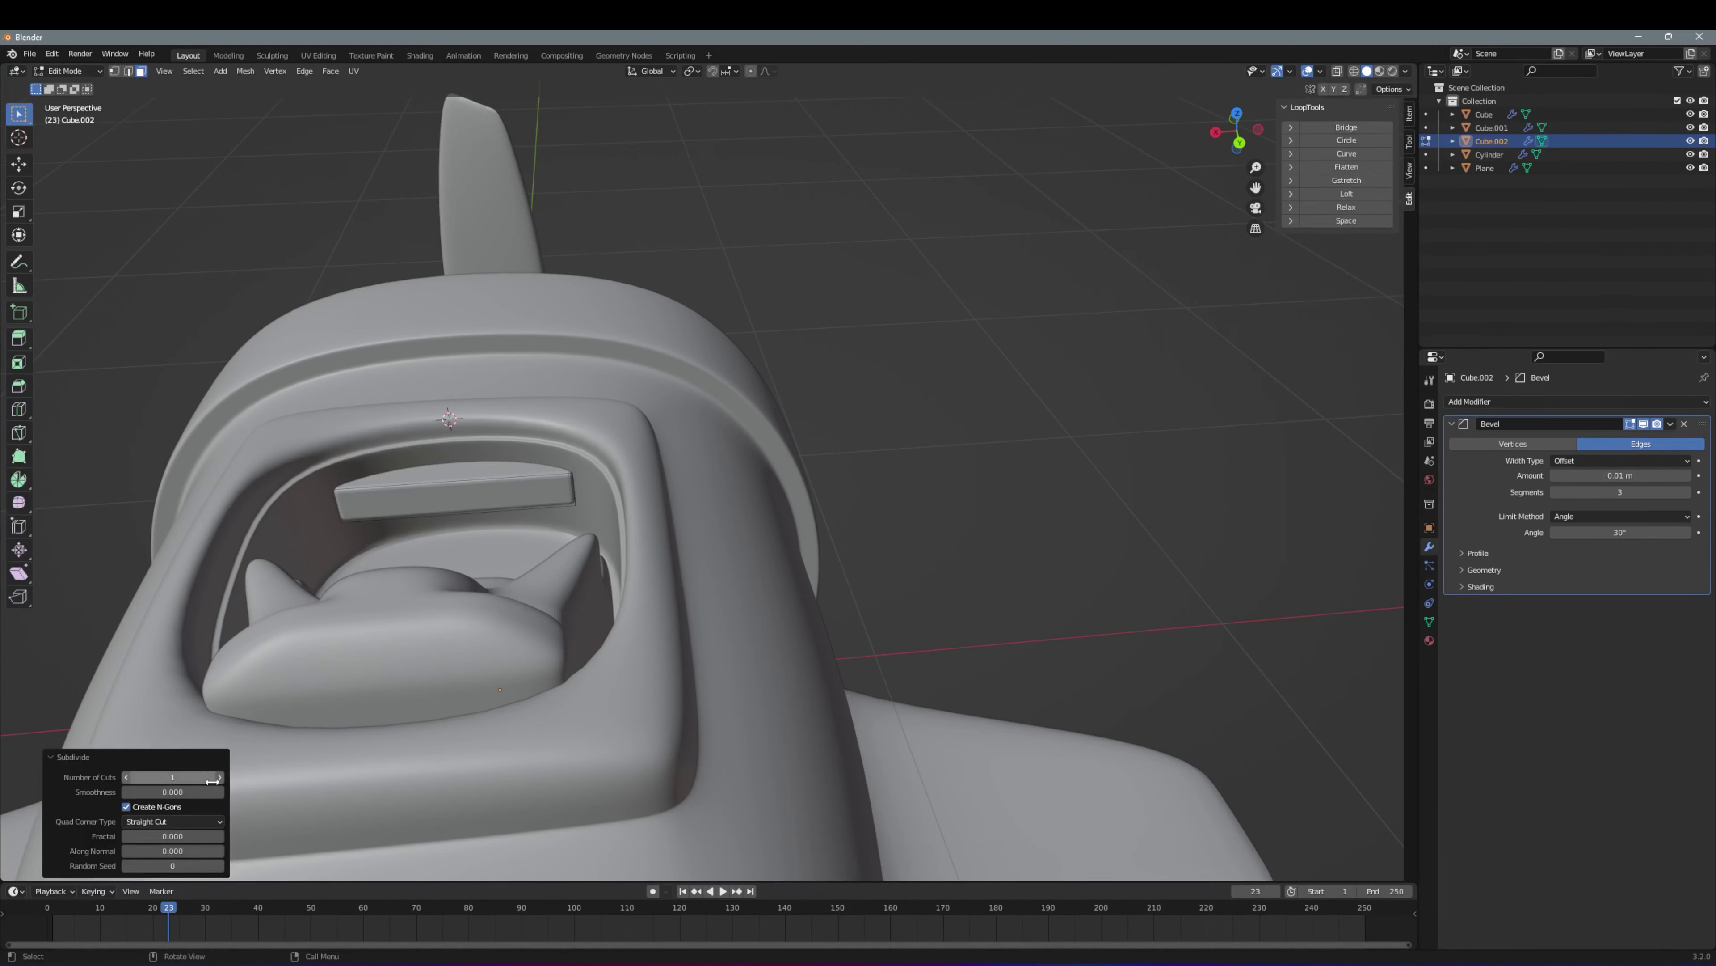
{"action": "key", "text": "a"}
{"action": "right_click", "coordinate": [439, 467]}
{"action": "left_click", "coordinate": [442, 470]}
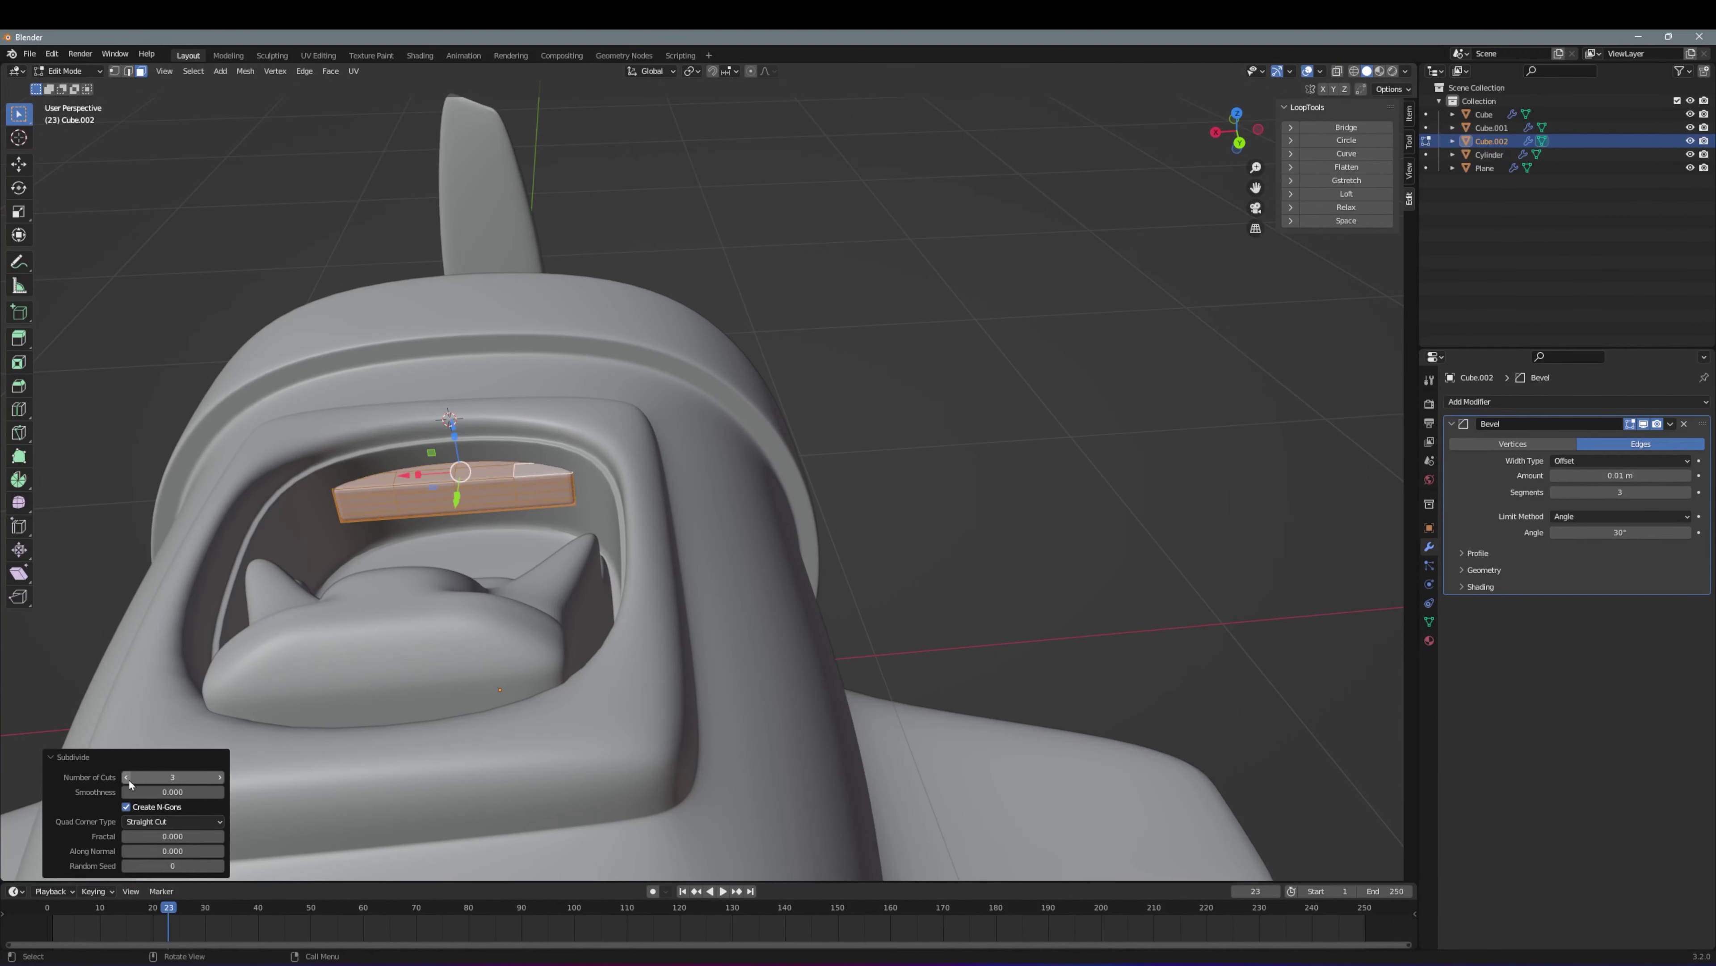
Undo the subdivision, loop-cut the block, and inset its front middle face
{"action": "key", "text": "ctrl+z"}
{"action": "key", "text": "ctrl+r"}
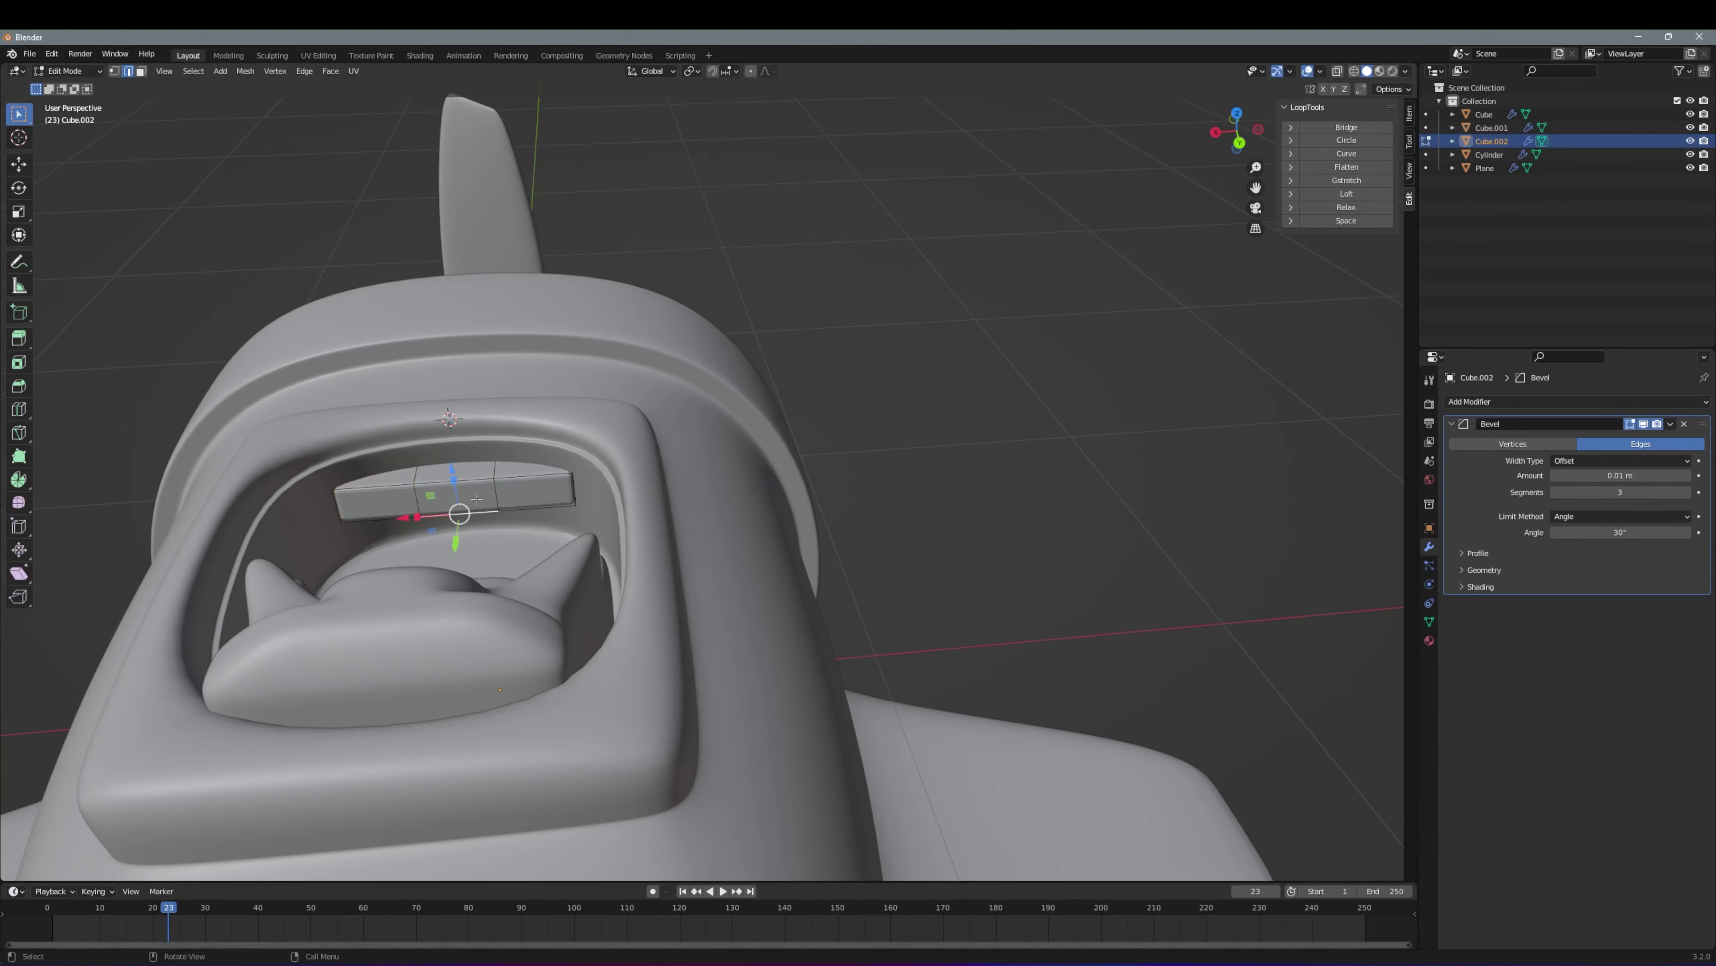
{"action": "left_click", "coordinate": [465, 492]}
{"action": "mouse_move", "coordinate": [465, 492]}
{"action": "middle_mouse_down"}
{"action": "mouse_move", "coordinate": [320, 601]}
{"action": "mouse_move", "coordinate": [284, 568]}
{"action": "middle_mouse_up"}
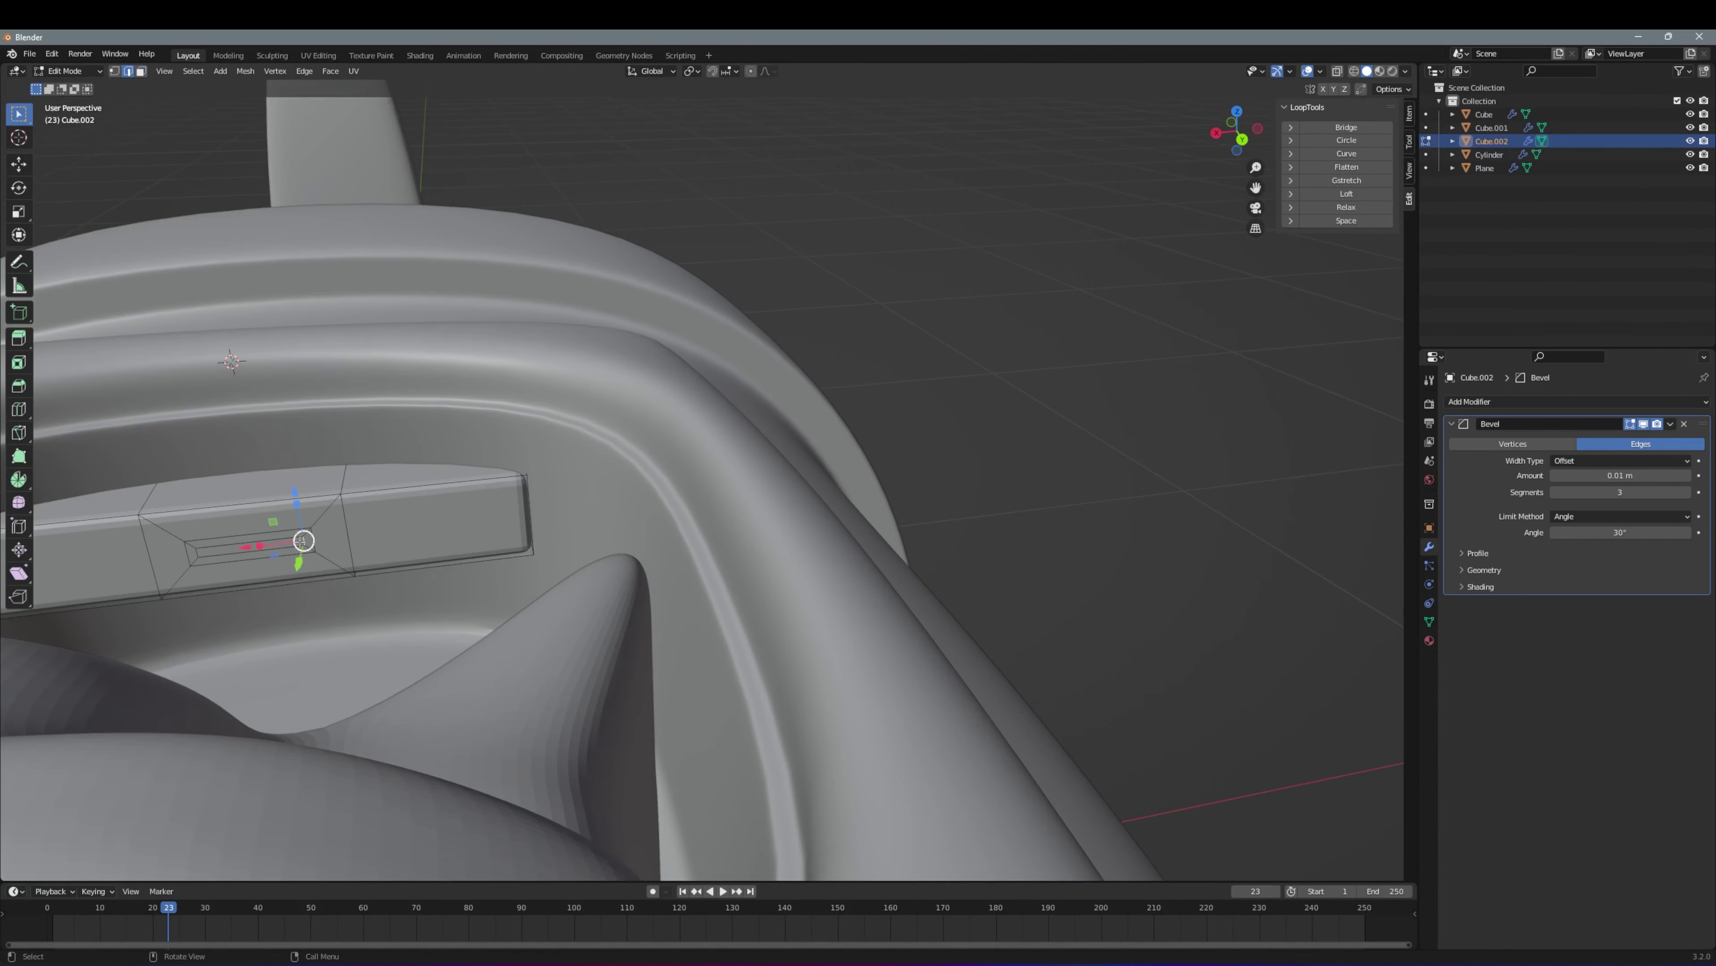
Shrink the inset front face and extrude it inward into a recess
{"action": "key", "text": "s"}
{"action": "left_click", "coordinate": [271, 553]}
{"action": "left_click", "coordinate": [261, 532]}
{"action": "key", "text": "e"}
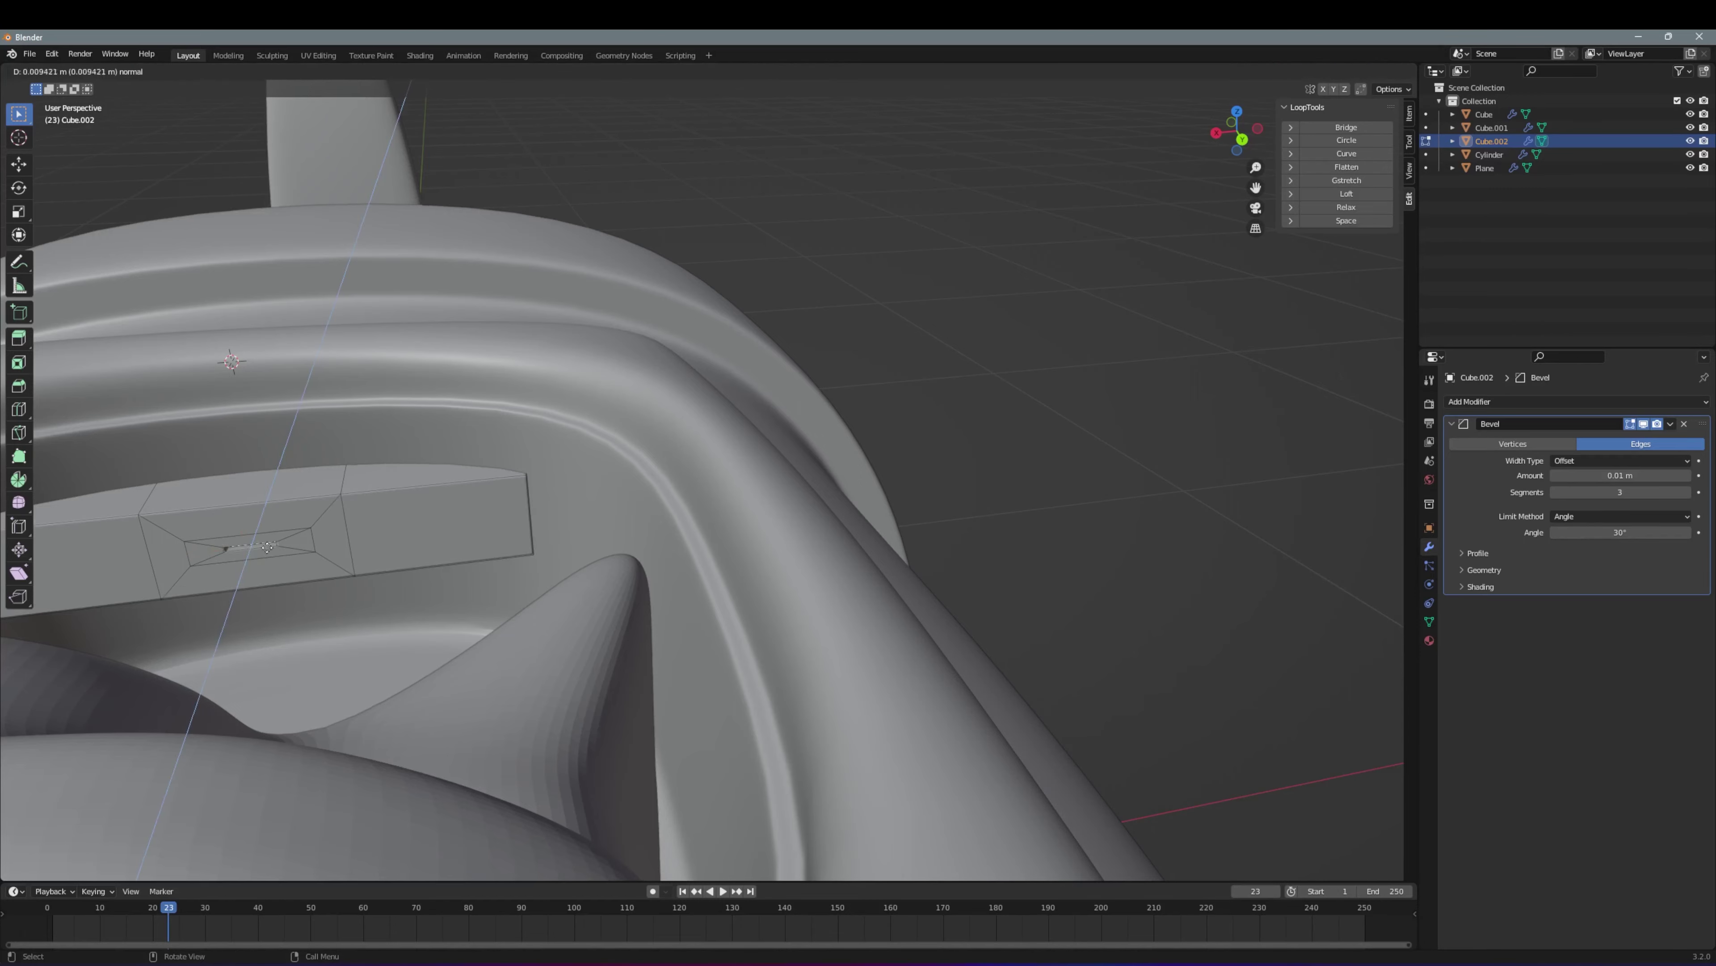
{"action": "left_click", "coordinate": [263, 570]}
{"action": "mouse_move", "coordinate": [265, 568]}
{"action": "middle_mouse_down"}
{"action": "mouse_move", "coordinate": [470, 424]}
{"action": "mouse_move", "coordinate": [418, 595]}
{"action": "middle_mouse_up"}
Shrink the recess floor, then raise and taper the yoke posts out of it
{"action": "key", "text": "s"}
{"action": "left_click", "coordinate": [384, 622]}
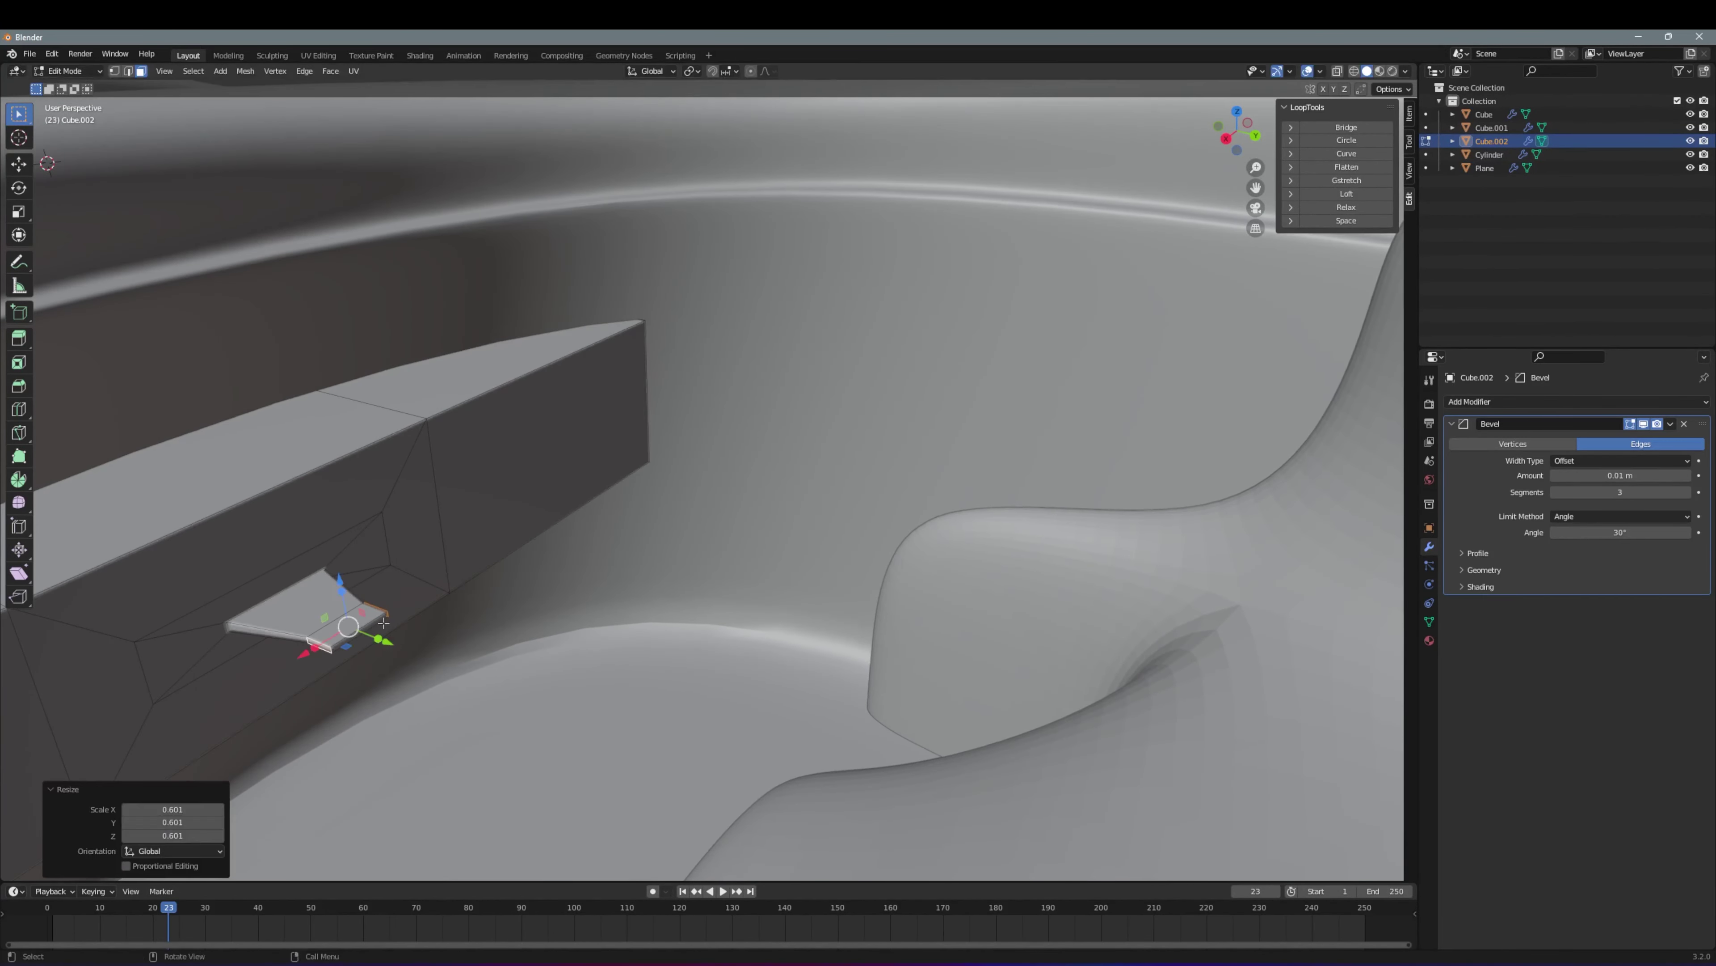
{"action": "left_click", "coordinate": [348, 627]}
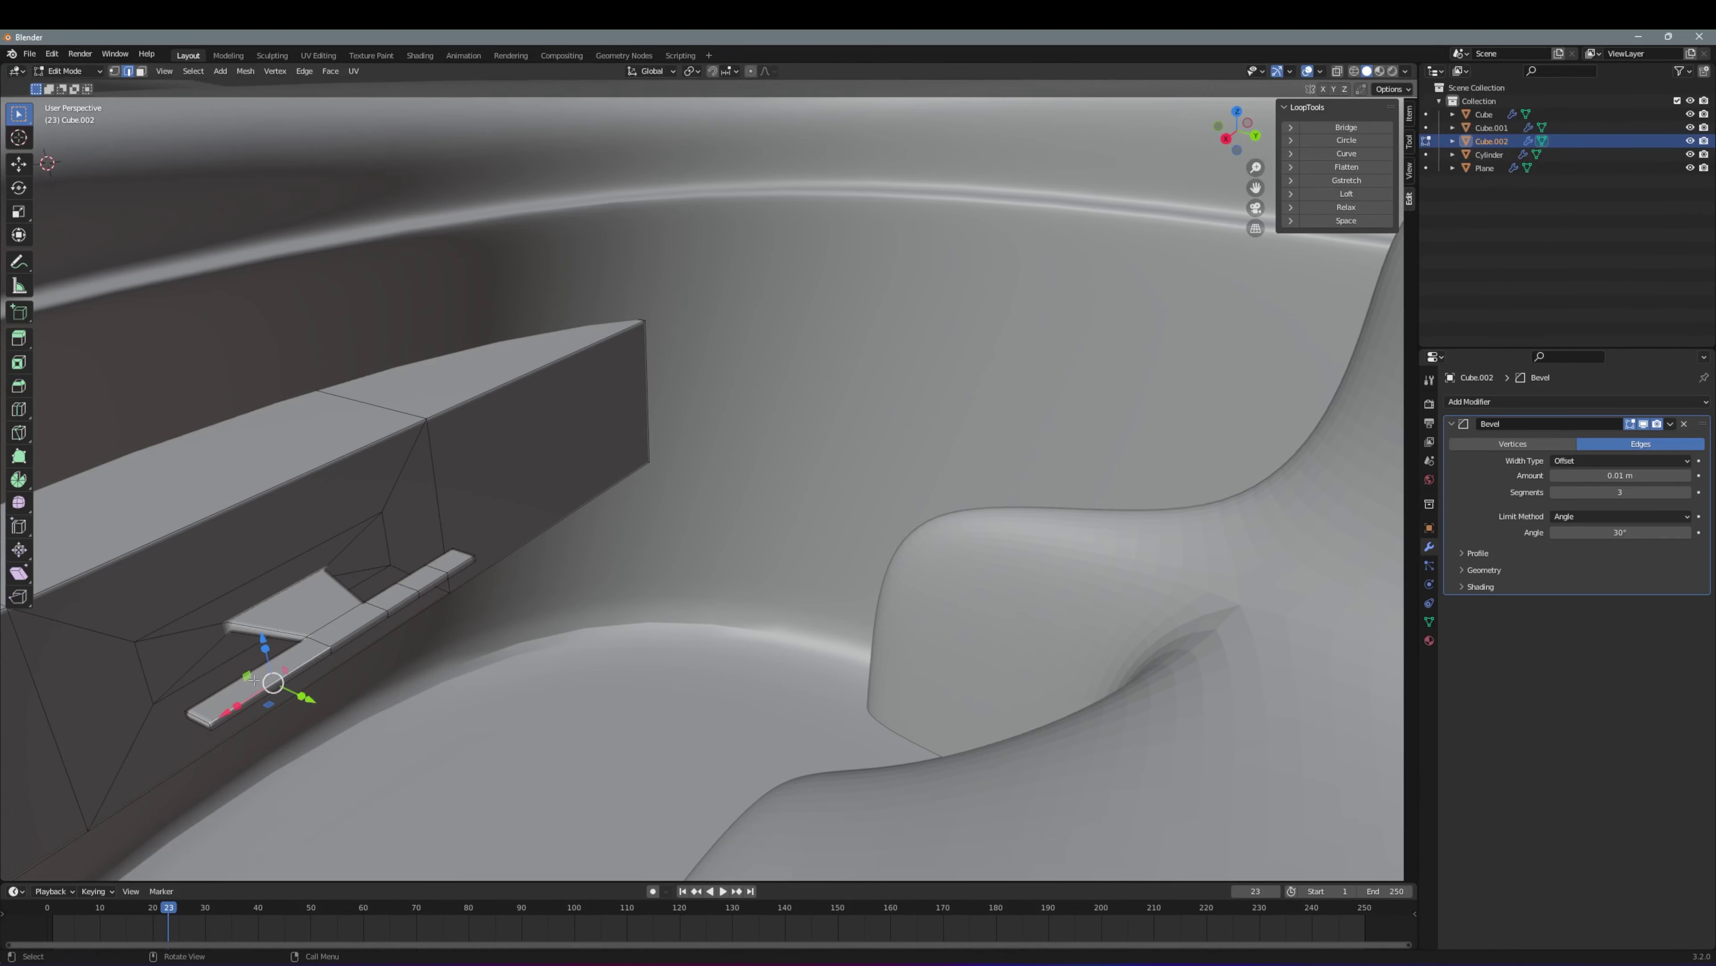
{"action": "middle_click_drag", "start_coordinate": [254, 680], "coordinate": [412, 652]}
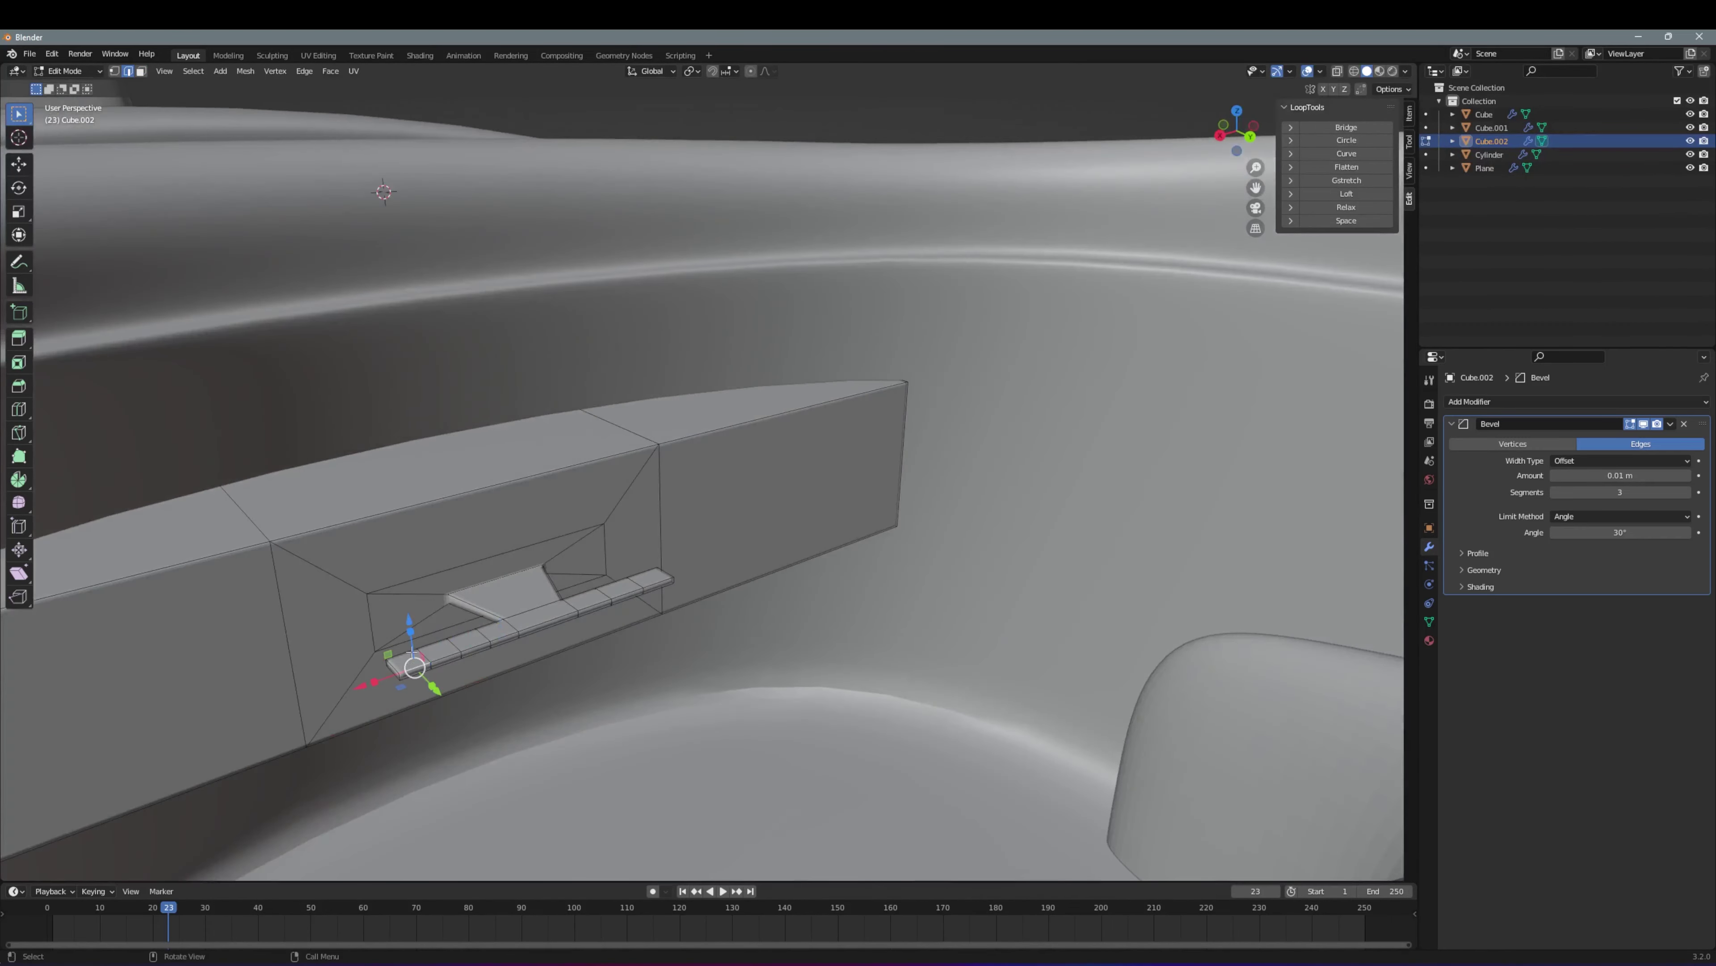
{"action": "left_click", "coordinate": [606, 505]}
{"action": "key", "text": "s"}
{"action": "left_click", "coordinate": [567, 512]}
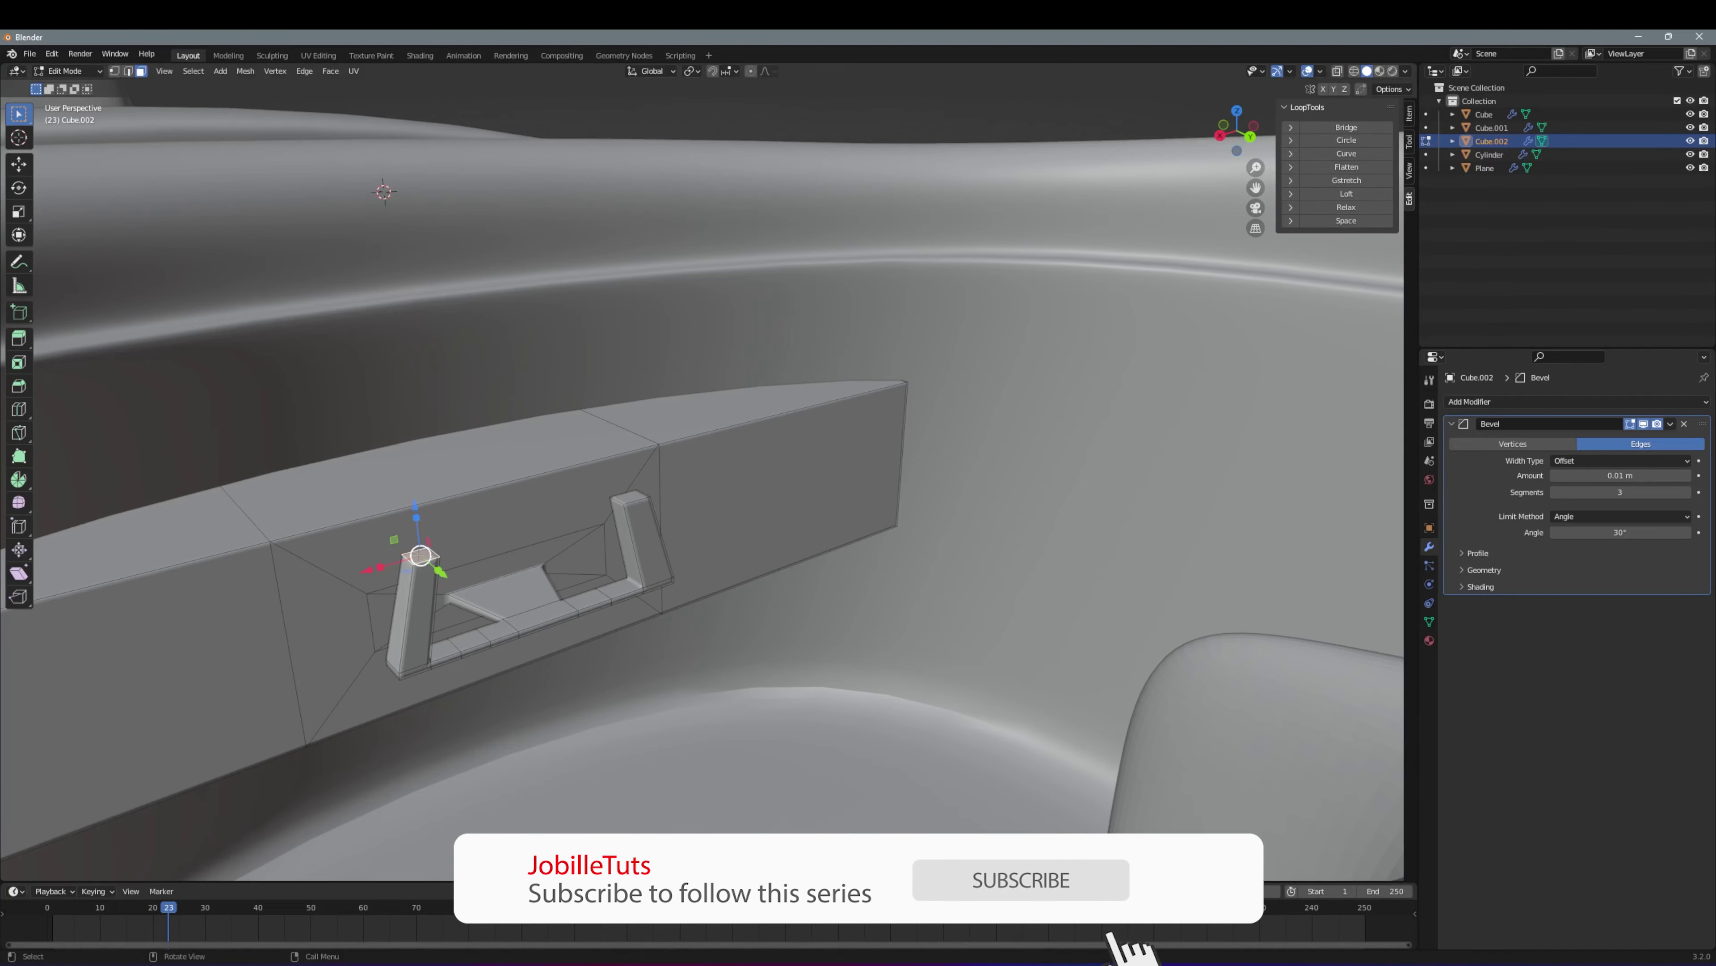
{"action": "mouse_move", "coordinate": [568, 511]}
{"action": "middle_mouse_down"}
{"action": "mouse_move", "coordinate": [606, 674]}
{"action": "mouse_move", "coordinate": [502, 539]}
{"action": "middle_mouse_up"}
Inset the two side faces, sink them slightly into screens, and return to Object Mode
{"action": "key", "text": "i"}
{"action": "left_click", "coordinate": [514, 534]}
{"action": "key", "text": "e"}
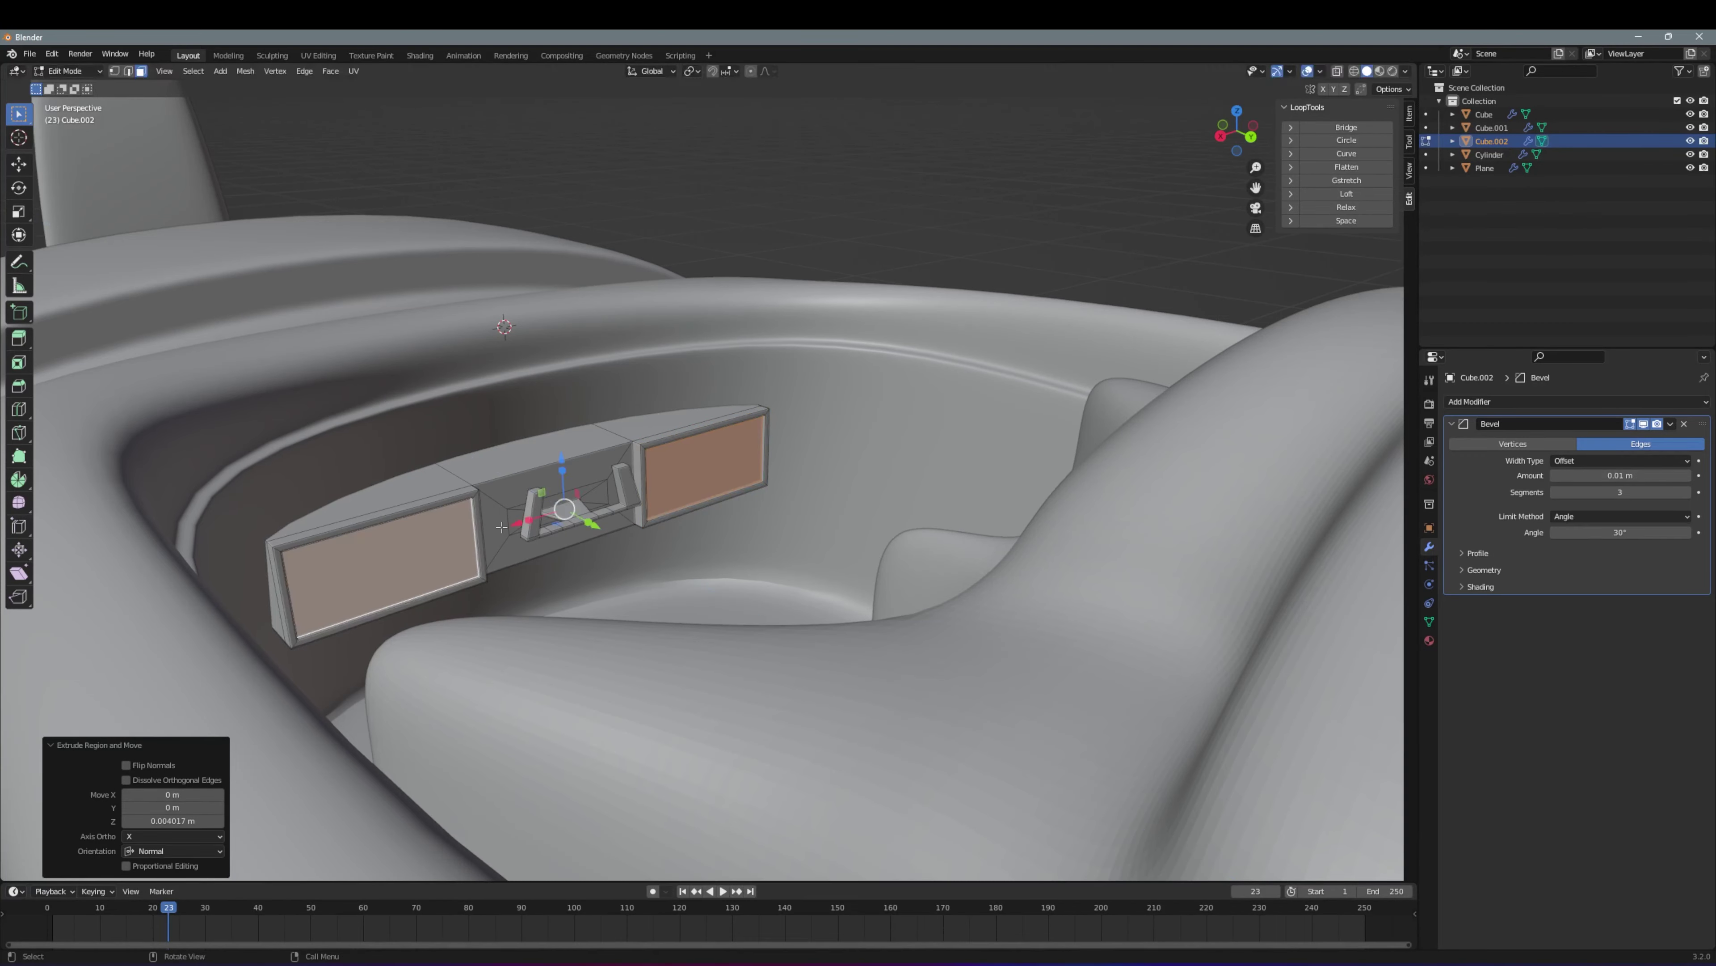
{"action": "left_click", "coordinate": [862, 371]}
{"action": "middle_click_drag", "start_coordinate": [863, 371], "coordinate": [759, 380]}
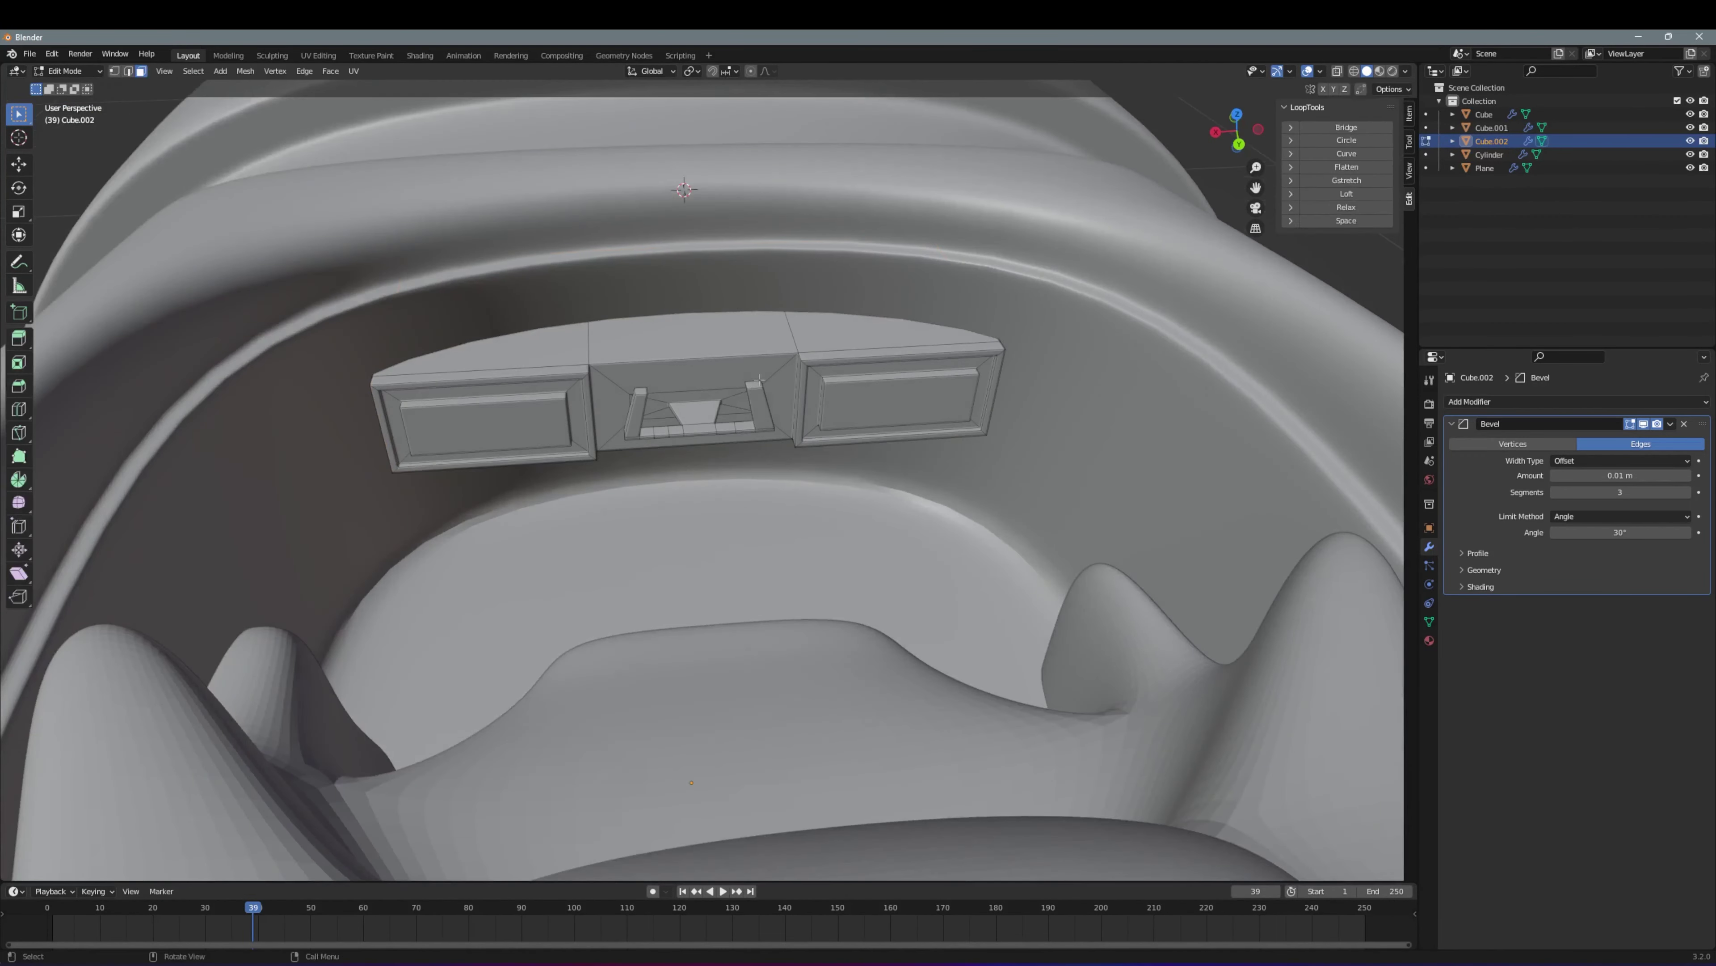
{"action": "left_click", "coordinate": [690, 326]}
{"action": "mouse_move", "coordinate": [691, 325]}
{"action": "middle_mouse_down"}
{"action": "mouse_move", "coordinate": [608, 474]}
{"action": "mouse_move", "coordinate": [698, 597]}
{"action": "mouse_move", "coordinate": [552, 458]}
{"action": "middle_mouse_up"}
{"action": "key", "text": "Tab"}
{"action": "scroll", "coordinate": [698, 597], "scroll_direction": "down", "scroll_amount": 5}
{"action": "left_click", "coordinate": [699, 597]}
Back out of the body mesh edits and re-add the misplaced windshield plane
{"action": "key", "text": "Tab"}
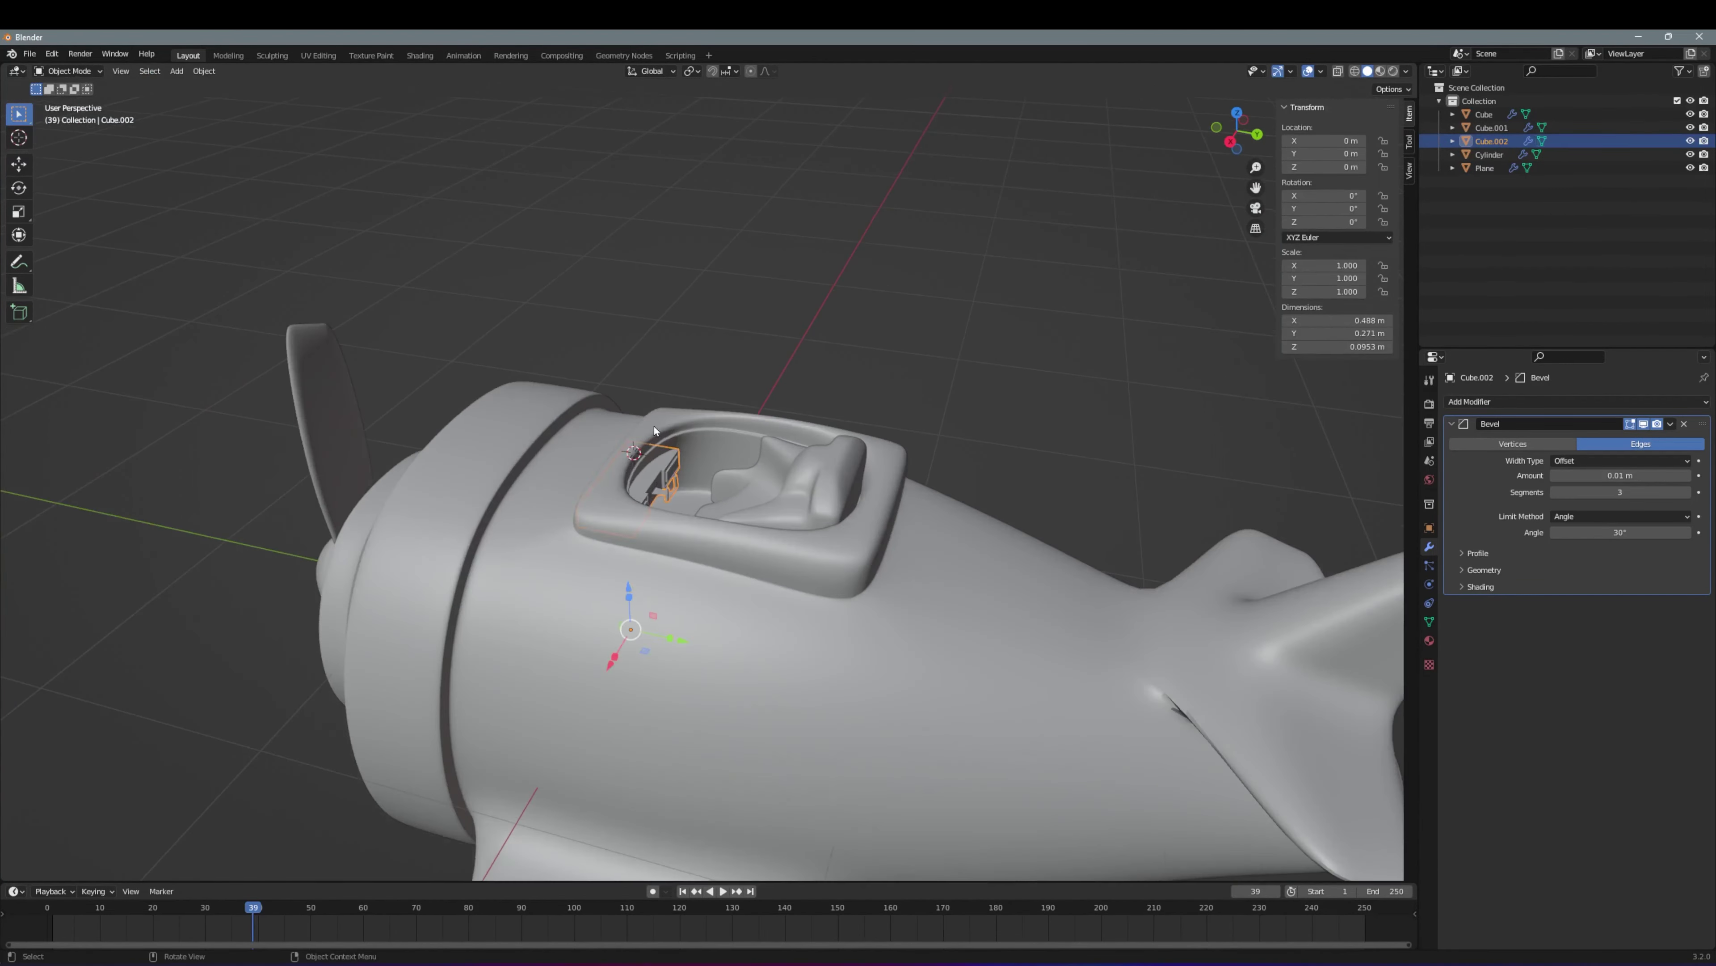
{"action": "scroll", "coordinate": [551, 457], "scroll_direction": "up", "scroll_amount": 5}
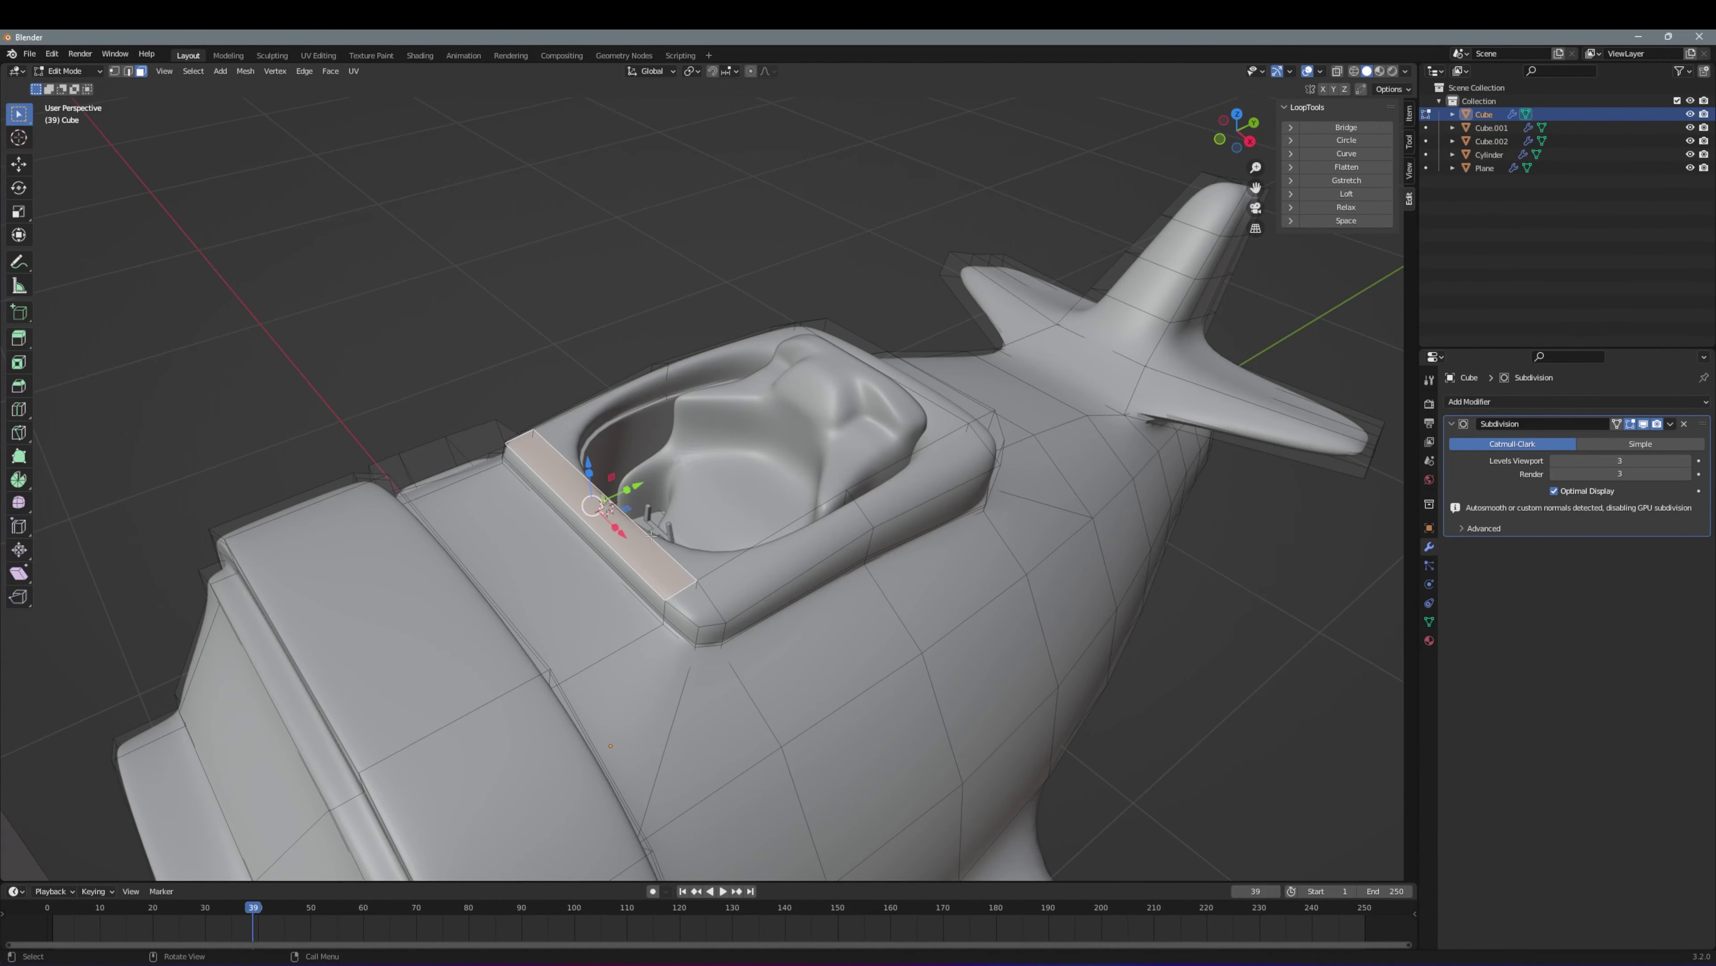
{"action": "key", "text": "ctrl+z"}
{"action": "key", "text": "ctrl+z"}
{"action": "middle_click_drag", "start_coordinate": [651, 534], "coordinate": [1016, 332]}
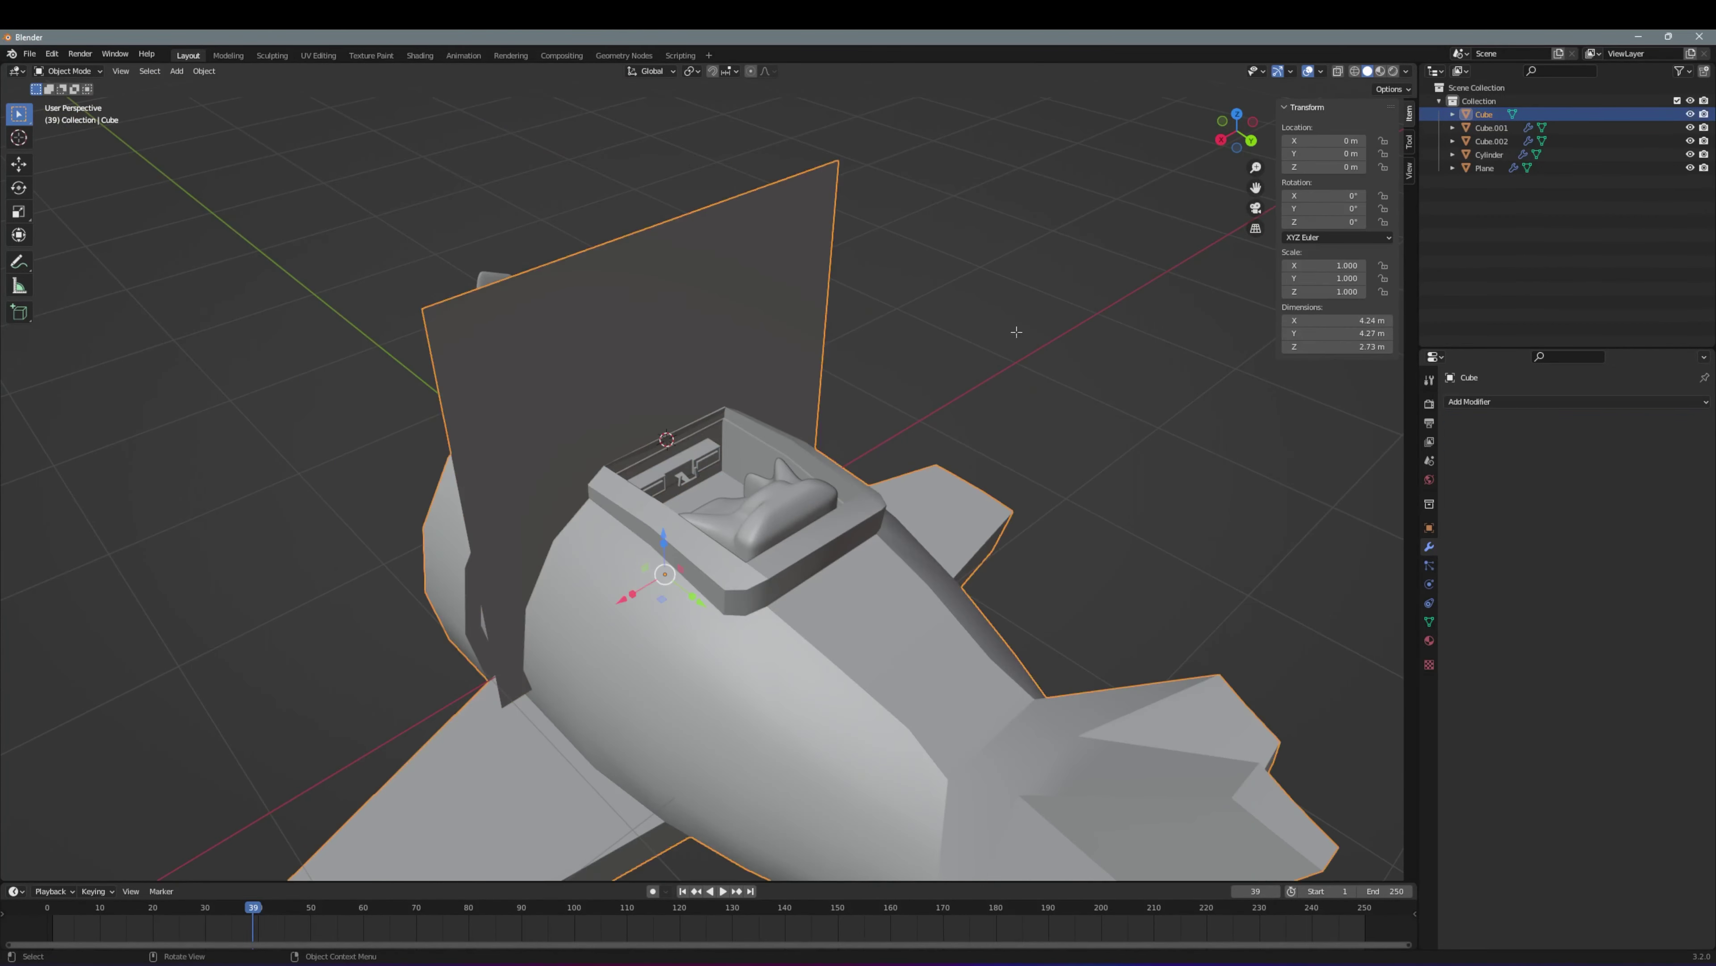
{"action": "key", "text": "ctrl+shift+z"}
{"action": "key", "text": "ctrl+shift+z"}
{"action": "key", "text": "ctrl+z"}
Add a separate plane, stand it upright with a 90° X rotation, and scale it down
{"action": "key", "text": "ctrl+shift+z"}
{"action": "key", "text": "r"}
{"action": "key", "text": "x"}
{"action": "key", "text": "9"}
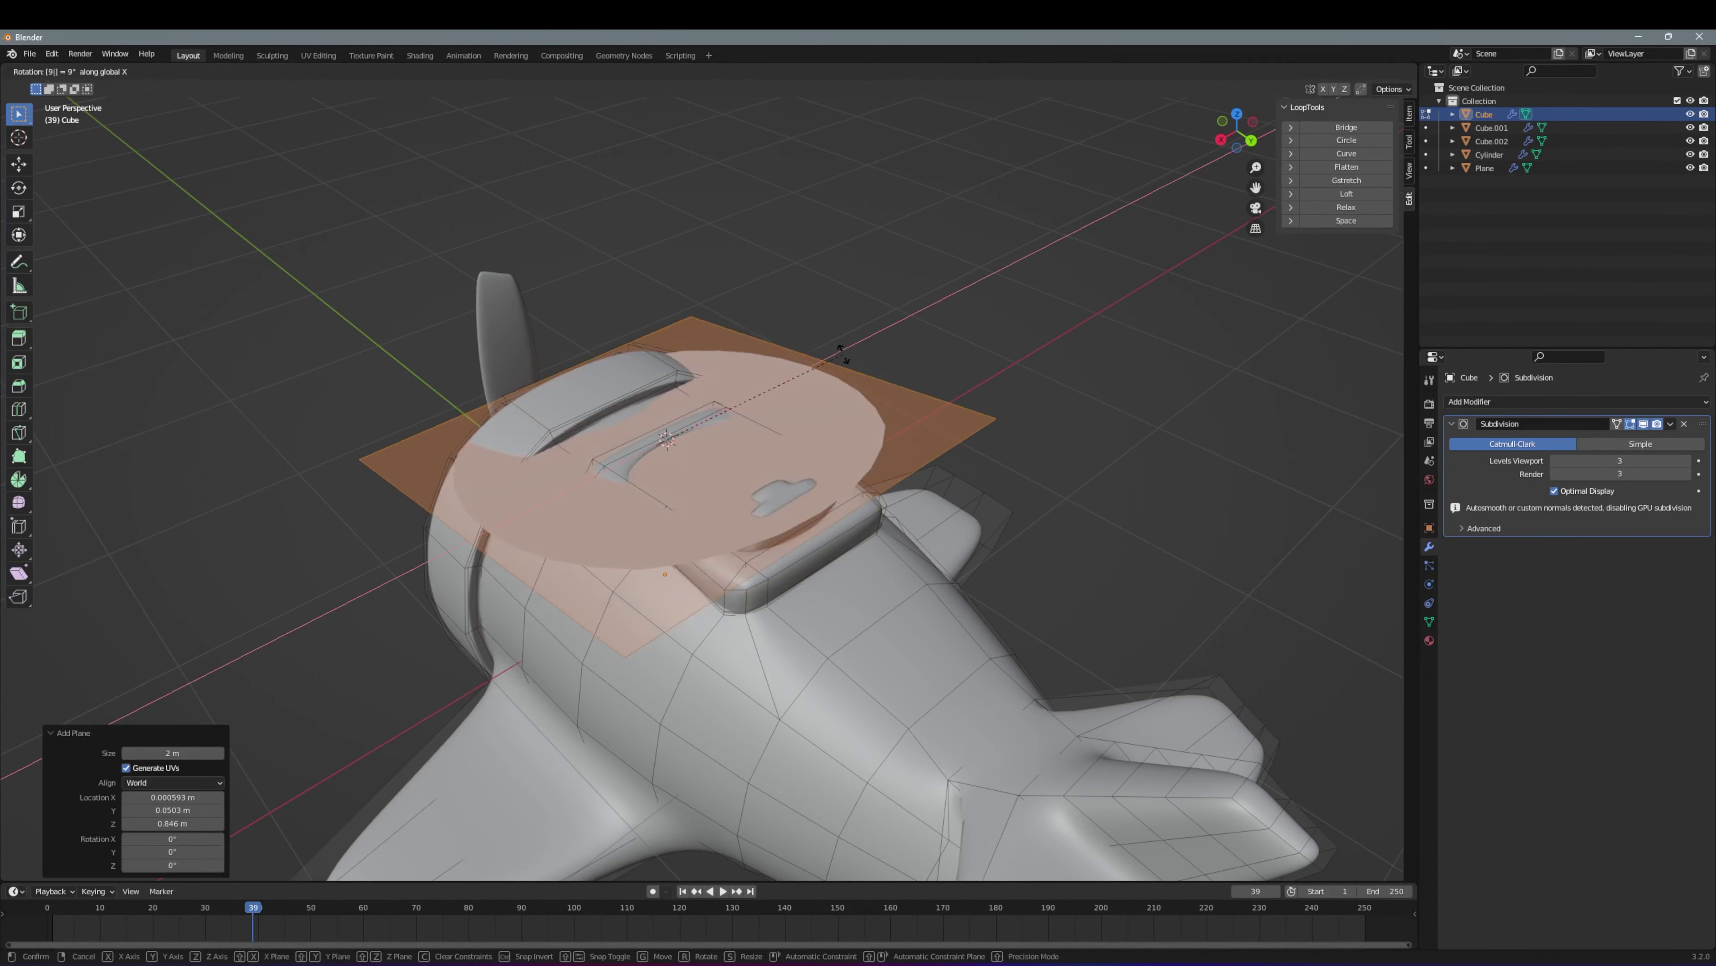
{"action": "key", "text": "Escape"}
{"action": "key", "text": "ctrl+z"}
{"action": "key", "text": "ctrl+shift+z"}
{"action": "key", "text": "r"}
{"action": "key", "text": "r"}
{"action": "key", "text": "9"}
{"action": "key", "text": "0"}
{"action": "key", "text": "Return"}
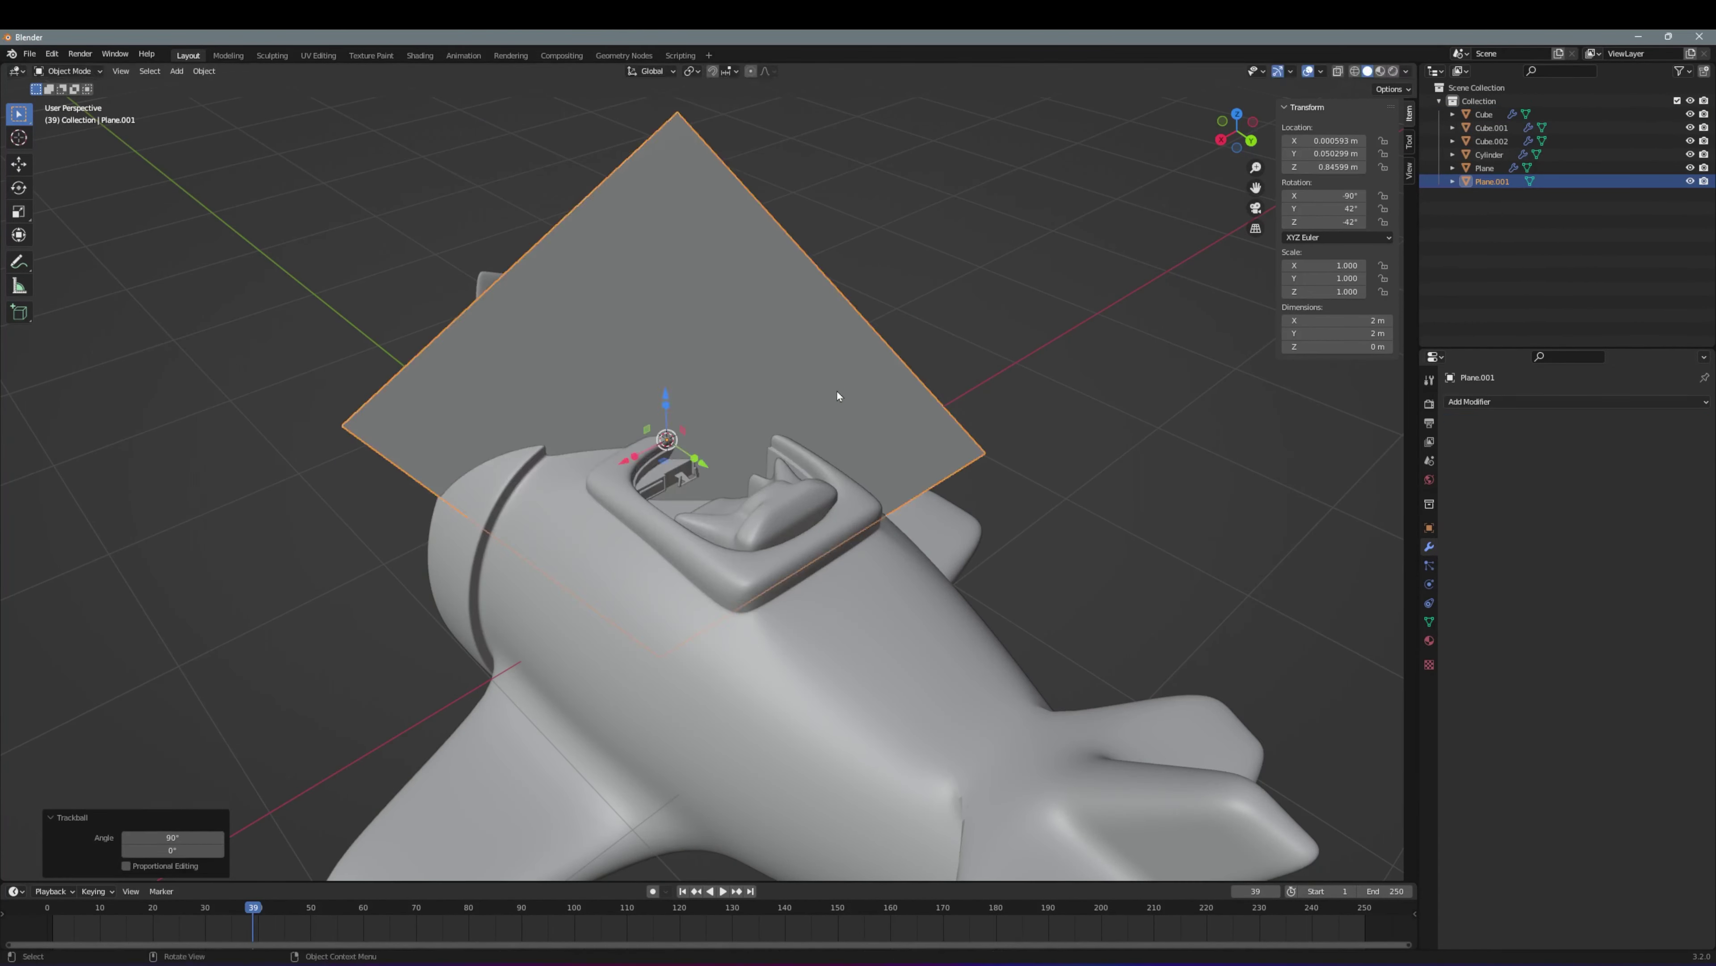
{"action": "key", "text": "ctrl+z"}
{"action": "key", "text": "s"}
{"action": "left_click", "coordinate": [736, 305]}
From top view, extrude the plane's edges into a U around the cockpit
{"action": "key", "text": "KP_7"}
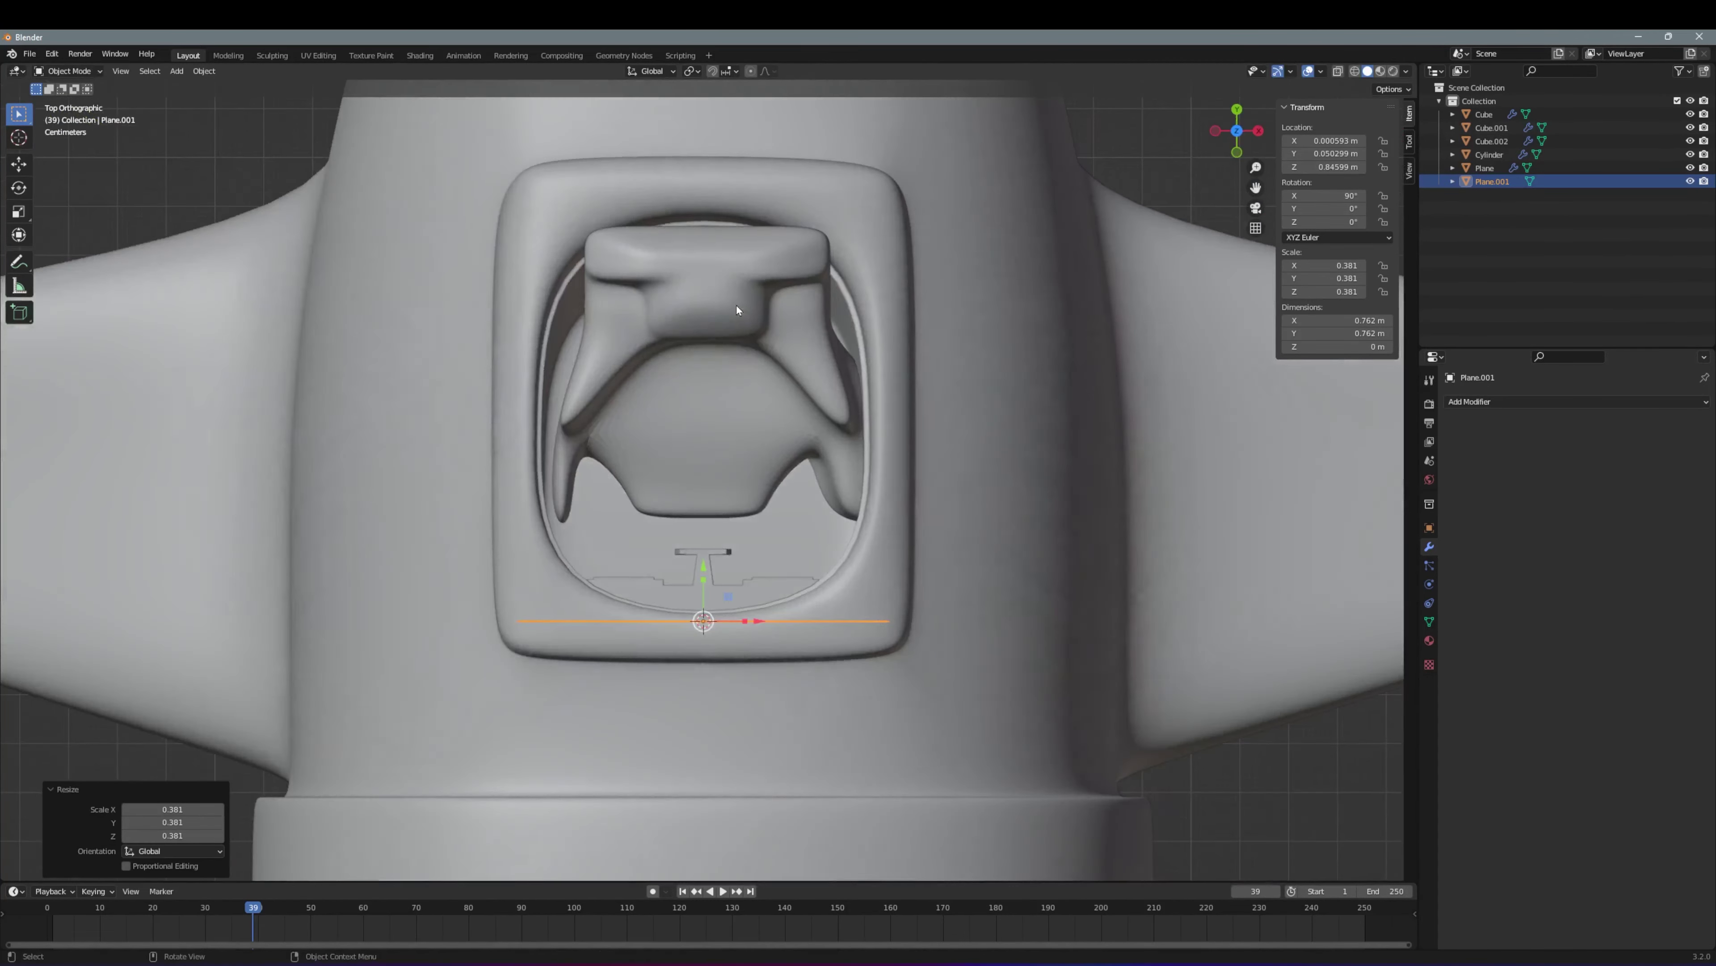
{"action": "middle_click_drag", "start_coordinate": [736, 304], "coordinate": [693, 206]}
{"action": "key", "text": "Tab"}
{"action": "key", "text": "KP_7"}
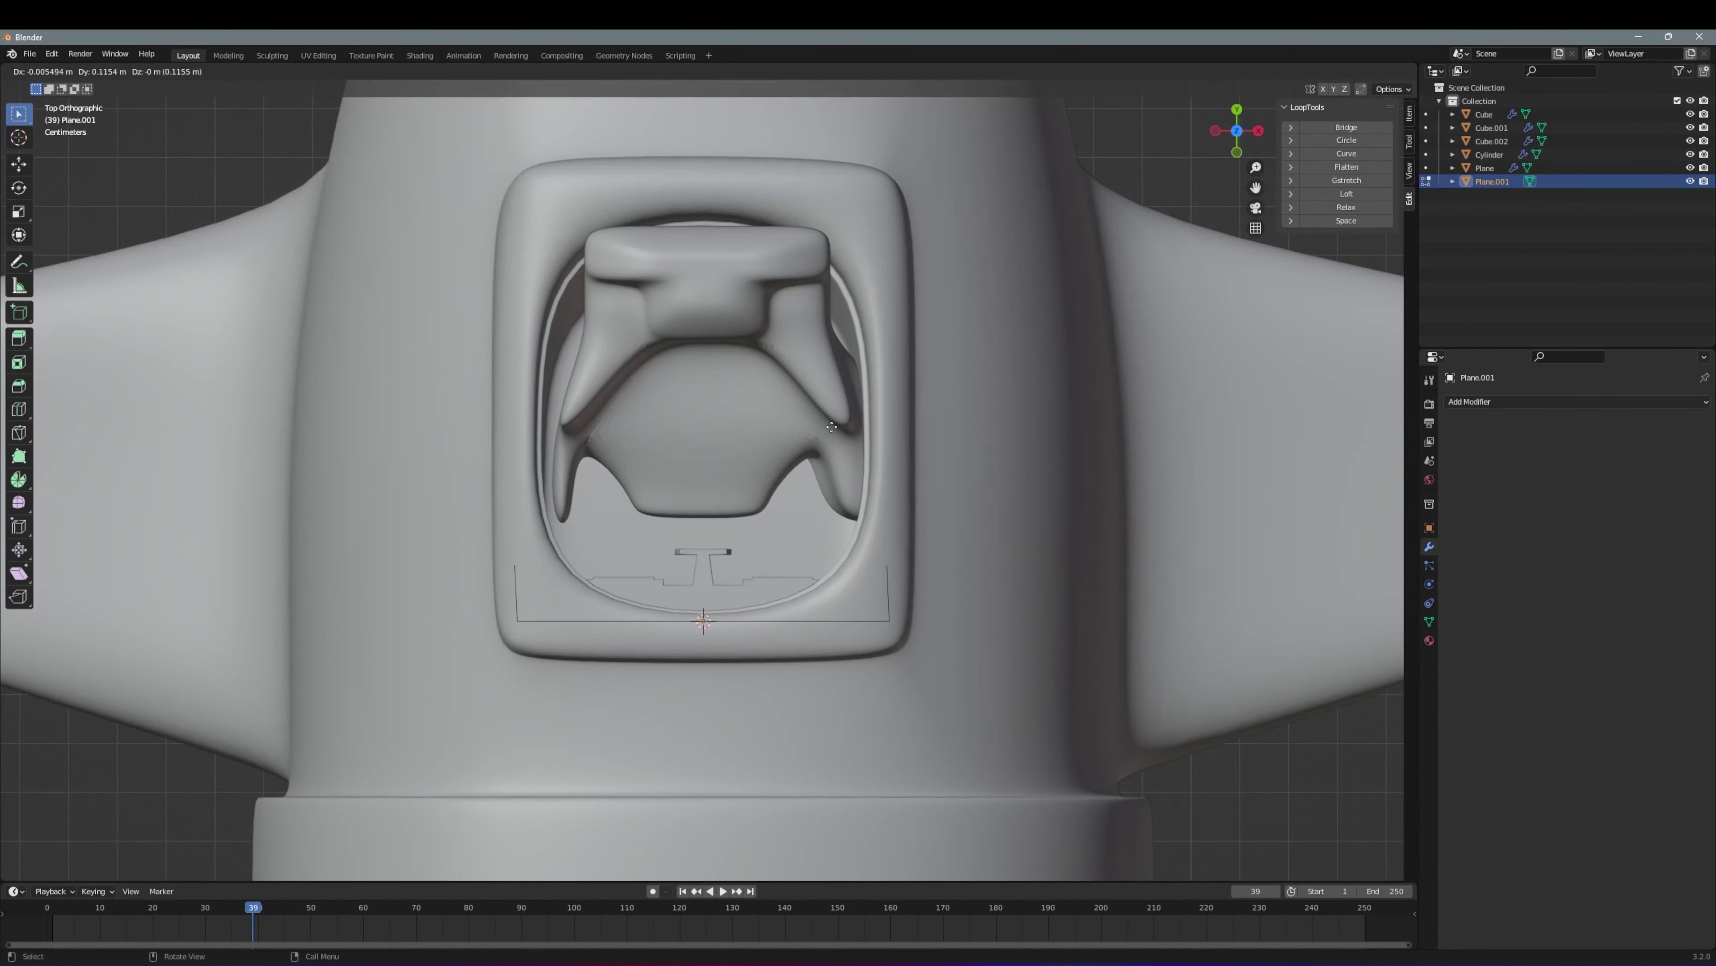
{"action": "left_click", "coordinate": [823, 313]}
{"action": "middle_click_drag", "start_coordinate": [823, 312], "coordinate": [920, 476]}
{"action": "key", "text": "Tab"}
{"action": "key", "text": "Tab"}
{"action": "key", "text": "Tab"}
Apply the plane's transforms, add a Subdivision modifier, and scale the windshield along Z
{"action": "key", "text": "ctrl+a"}
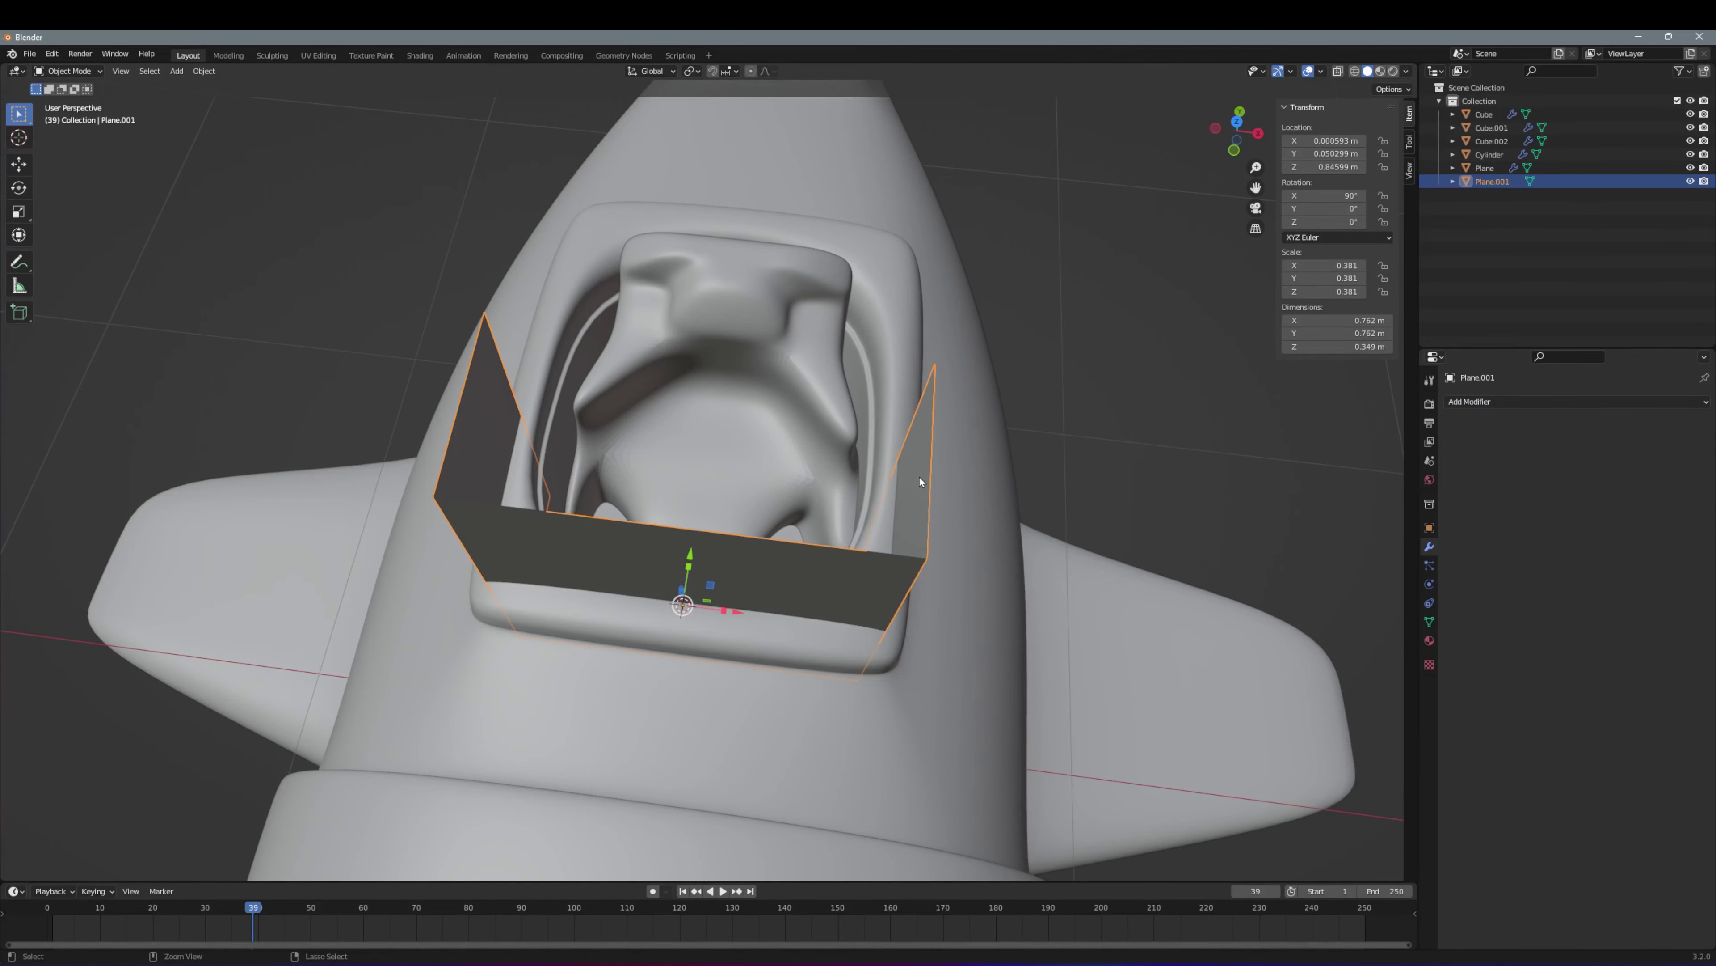
{"action": "left_click", "coordinate": [1575, 401]}
{"action": "key", "text": "ctrl+3"}
{"action": "key", "text": "KP_1"}
{"action": "mouse_move", "coordinate": [906, 449]}
{"action": "middle_mouse_down"}
{"action": "mouse_move", "coordinate": [800, 518]}
{"action": "mouse_move", "coordinate": [628, 476]}
{"action": "middle_mouse_up"}
{"action": "key", "text": "s"}
{"action": "key", "text": "z"}
{"action": "left_click", "coordinate": [629, 477]}
Set the windshield's origin to its geometry and raise it along Z
{"action": "right_click", "coordinate": [595, 281]}
{"action": "left_click", "coordinate": [805, 356]}
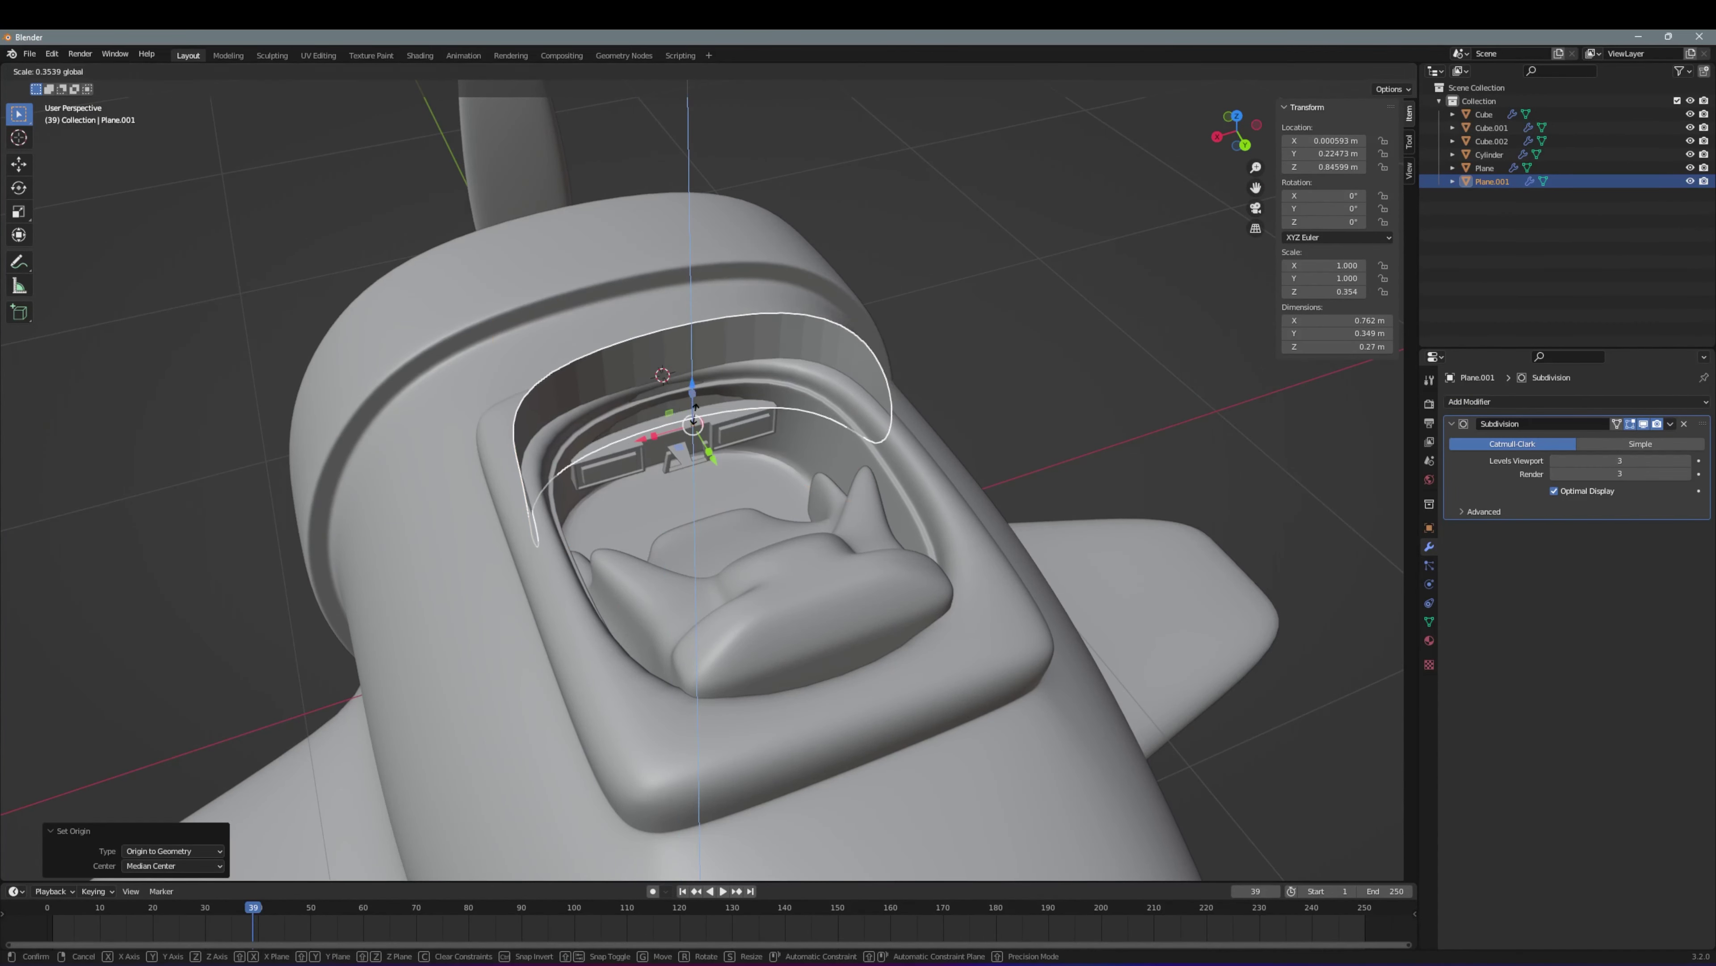
{"action": "key", "text": "g"}
{"action": "key", "text": "z"}
{"action": "left_click", "coordinate": [722, 386]}
{"action": "key", "text": "KP_1"}
Lower the windshield's vertices along Z to reshape the wall
{"action": "key", "text": "Tab"}
{"action": "mouse_move", "coordinate": [722, 387]}
{"action": "middle_mouse_down"}
{"action": "mouse_move", "coordinate": [672, 316]}
{"action": "mouse_move", "coordinate": [679, 238]}
{"action": "mouse_move", "coordinate": [725, 453]}
{"action": "mouse_move", "coordinate": [731, 382]}
{"action": "middle_mouse_up"}
{"action": "key", "text": "g"}
{"action": "key", "text": "z"}
{"action": "left_click", "coordinate": [679, 237]}
{"action": "key", "text": "g"}
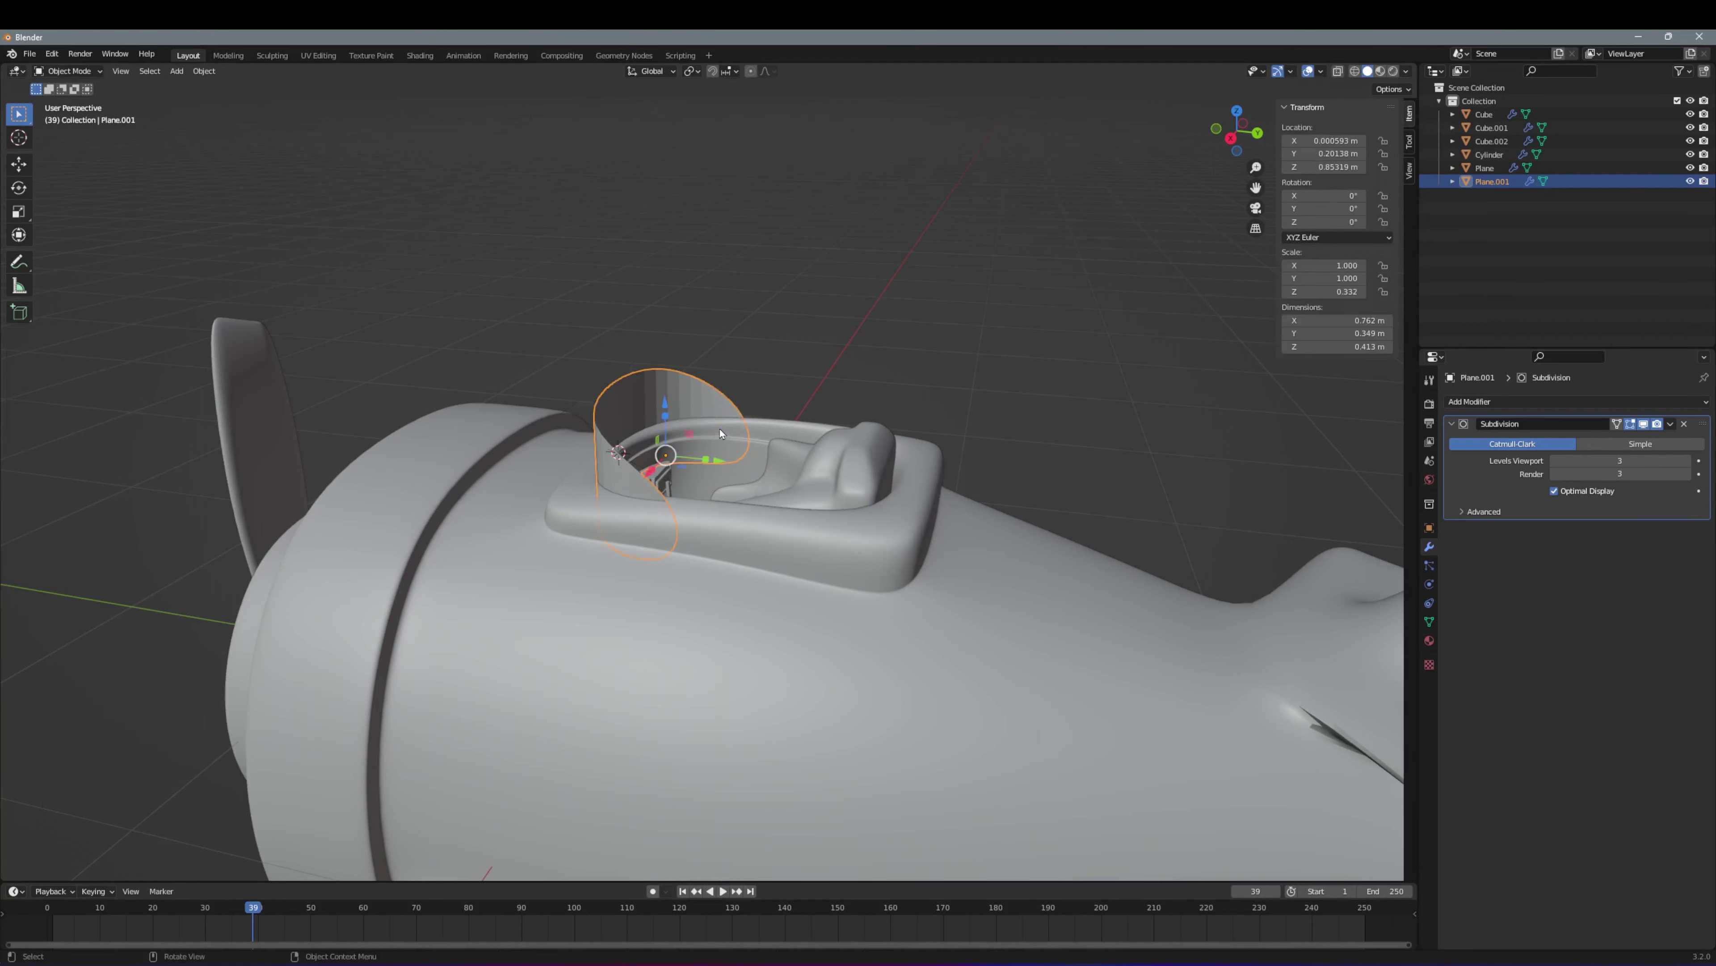
{"action": "left_click", "coordinate": [681, 490]}
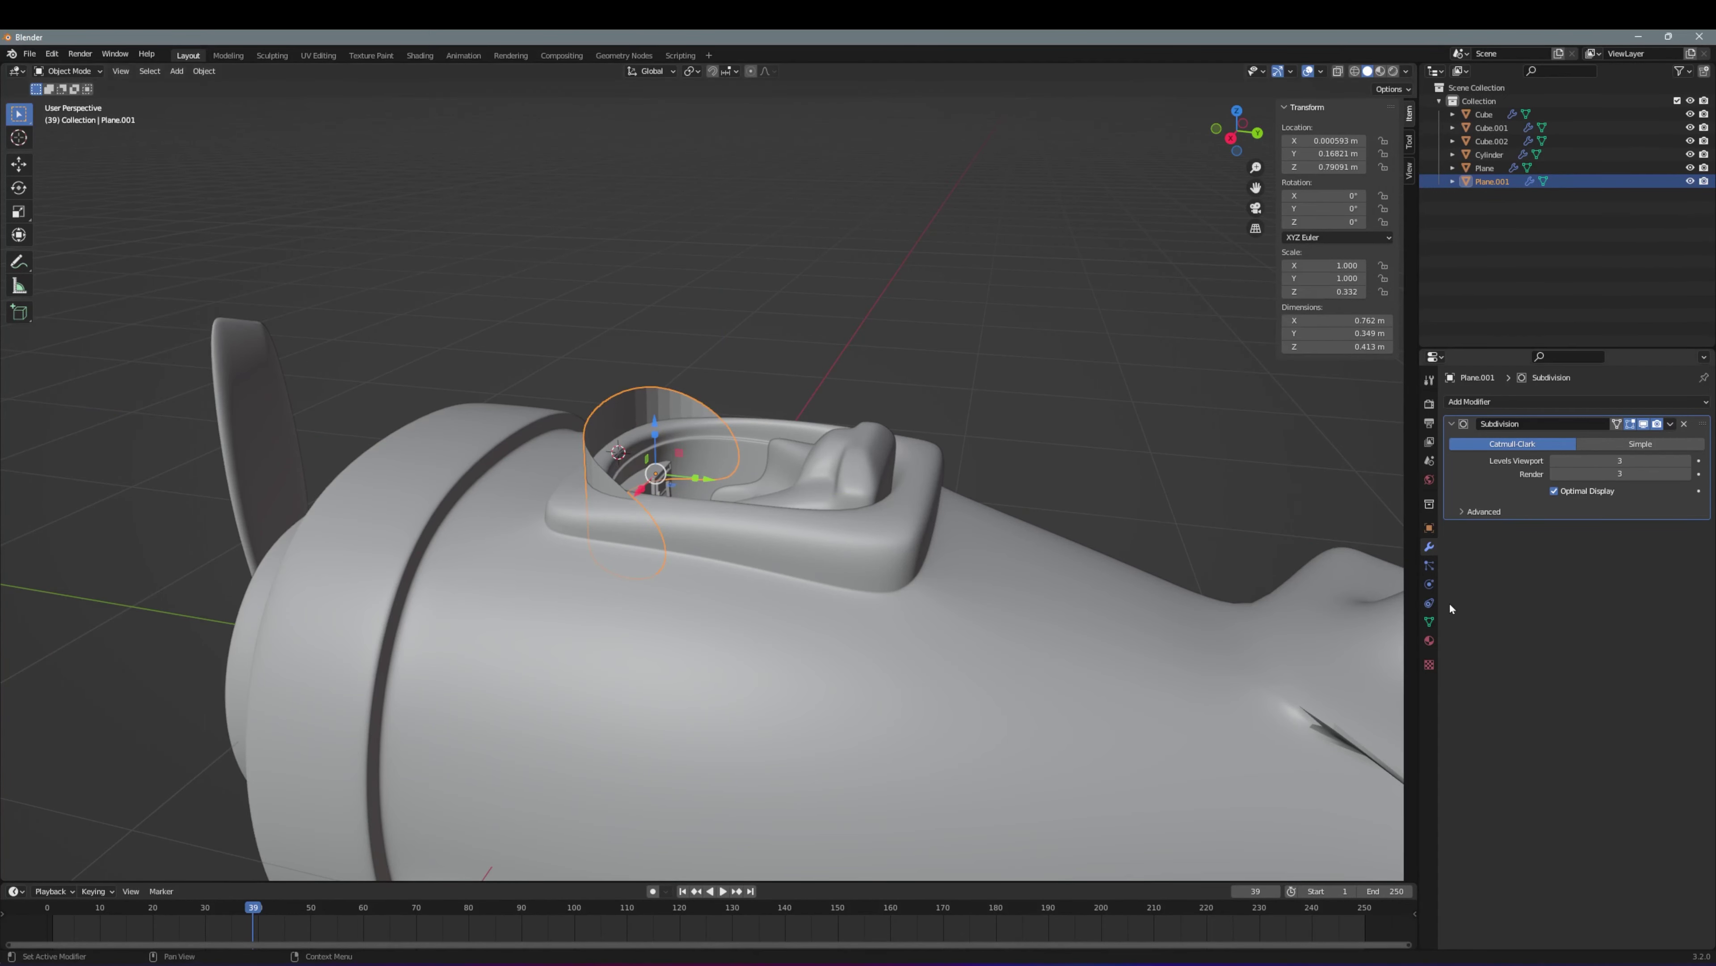
Add a Solidify modifier with 0.02 m thickness to the windshield
{"action": "left_click", "coordinate": [1575, 401]}
{"action": "left_click", "coordinate": [1436, 597]}
{"action": "left_click", "coordinate": [1452, 423]}
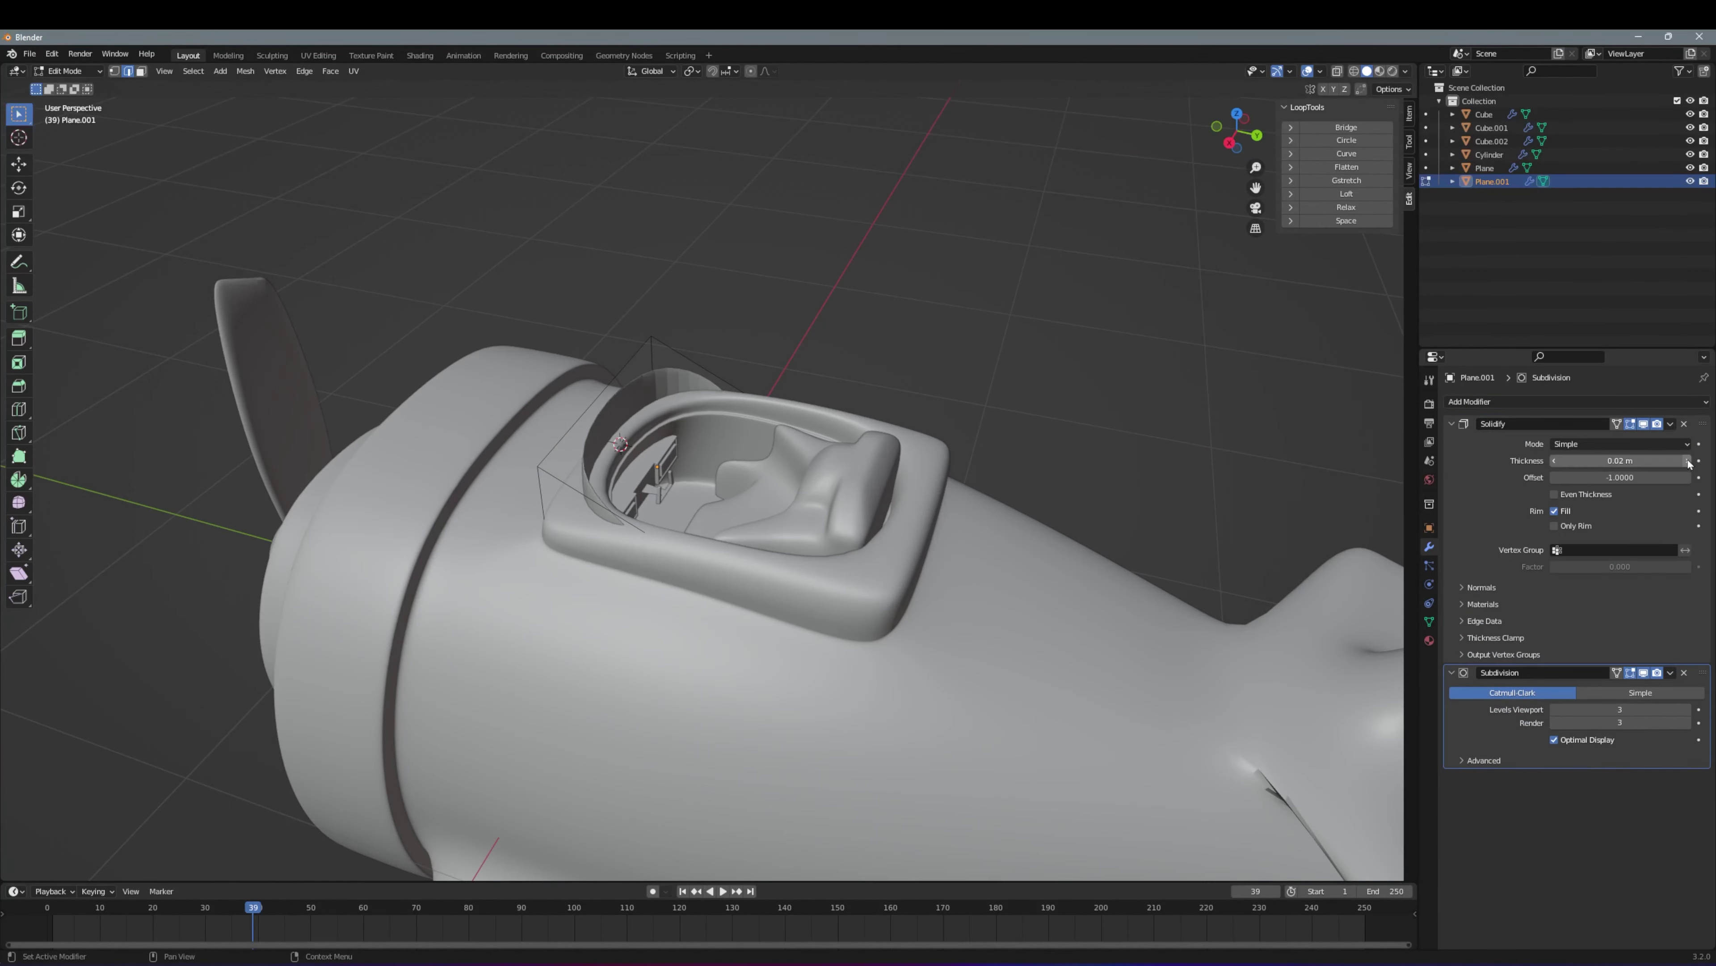
{"action": "left_click_drag", "start_coordinate": [1452, 423], "coordinate": [1451, 446]}
{"action": "key", "text": "Tab"}
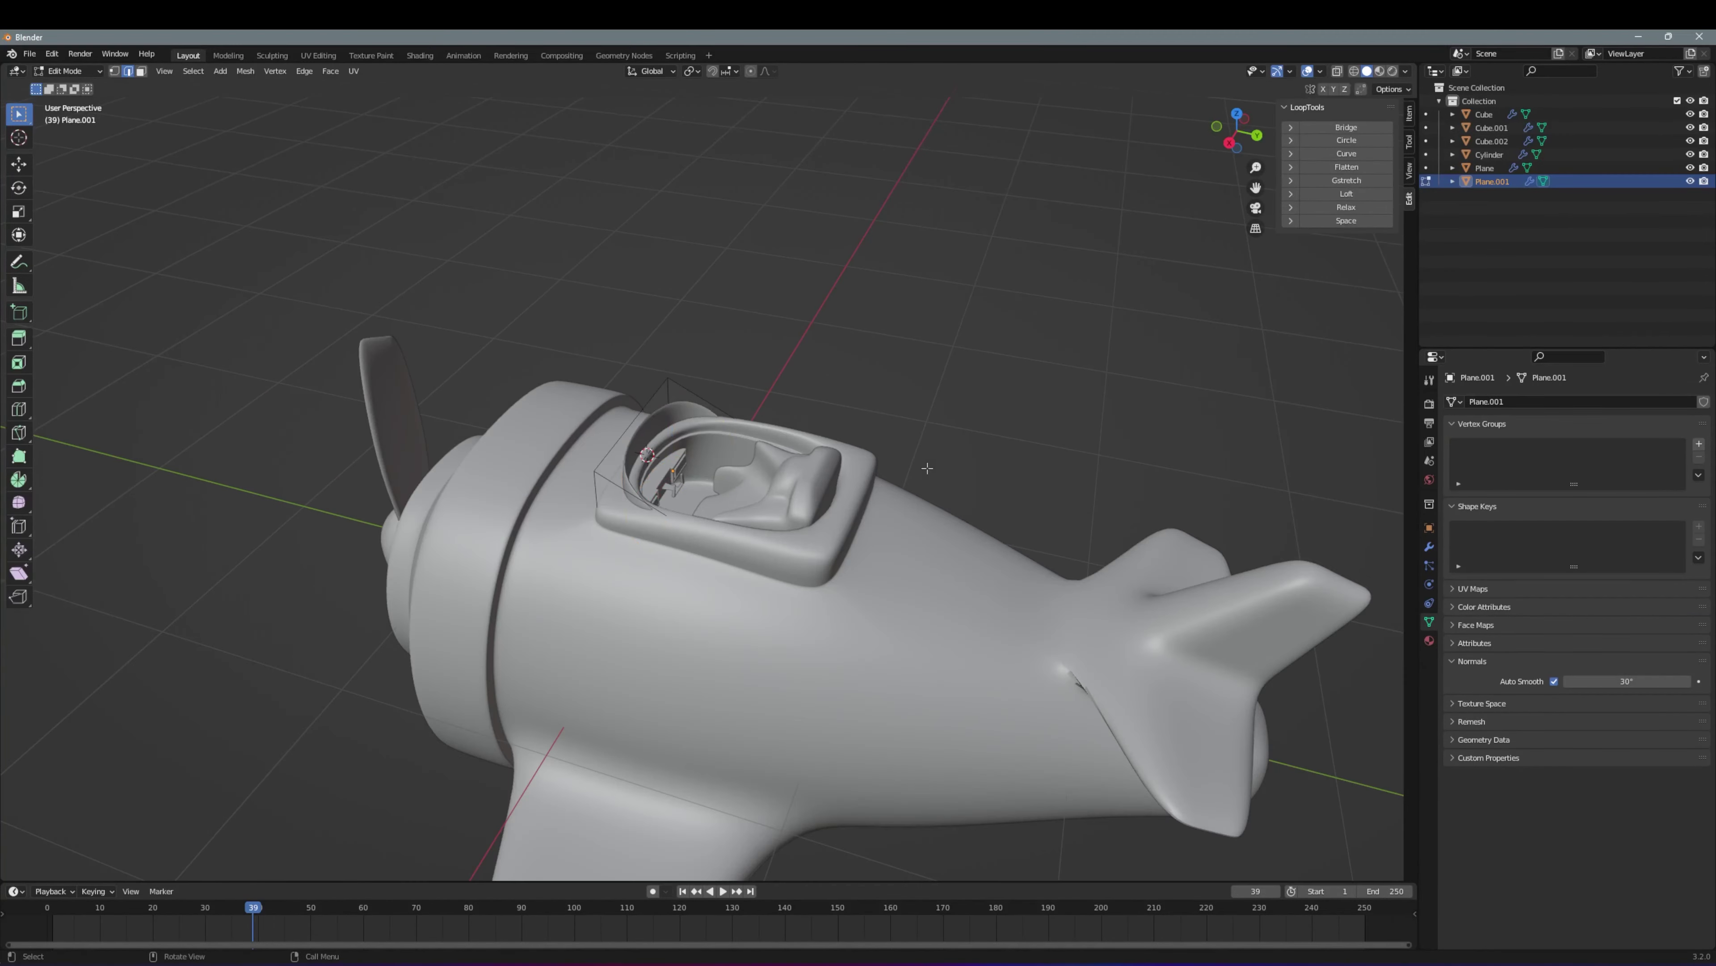
Bevel a vertical cowl edge loop and make it round with LoopTools Circle
{"action": "middle_click_drag", "start_coordinate": [579, 554], "coordinate": [608, 608]}
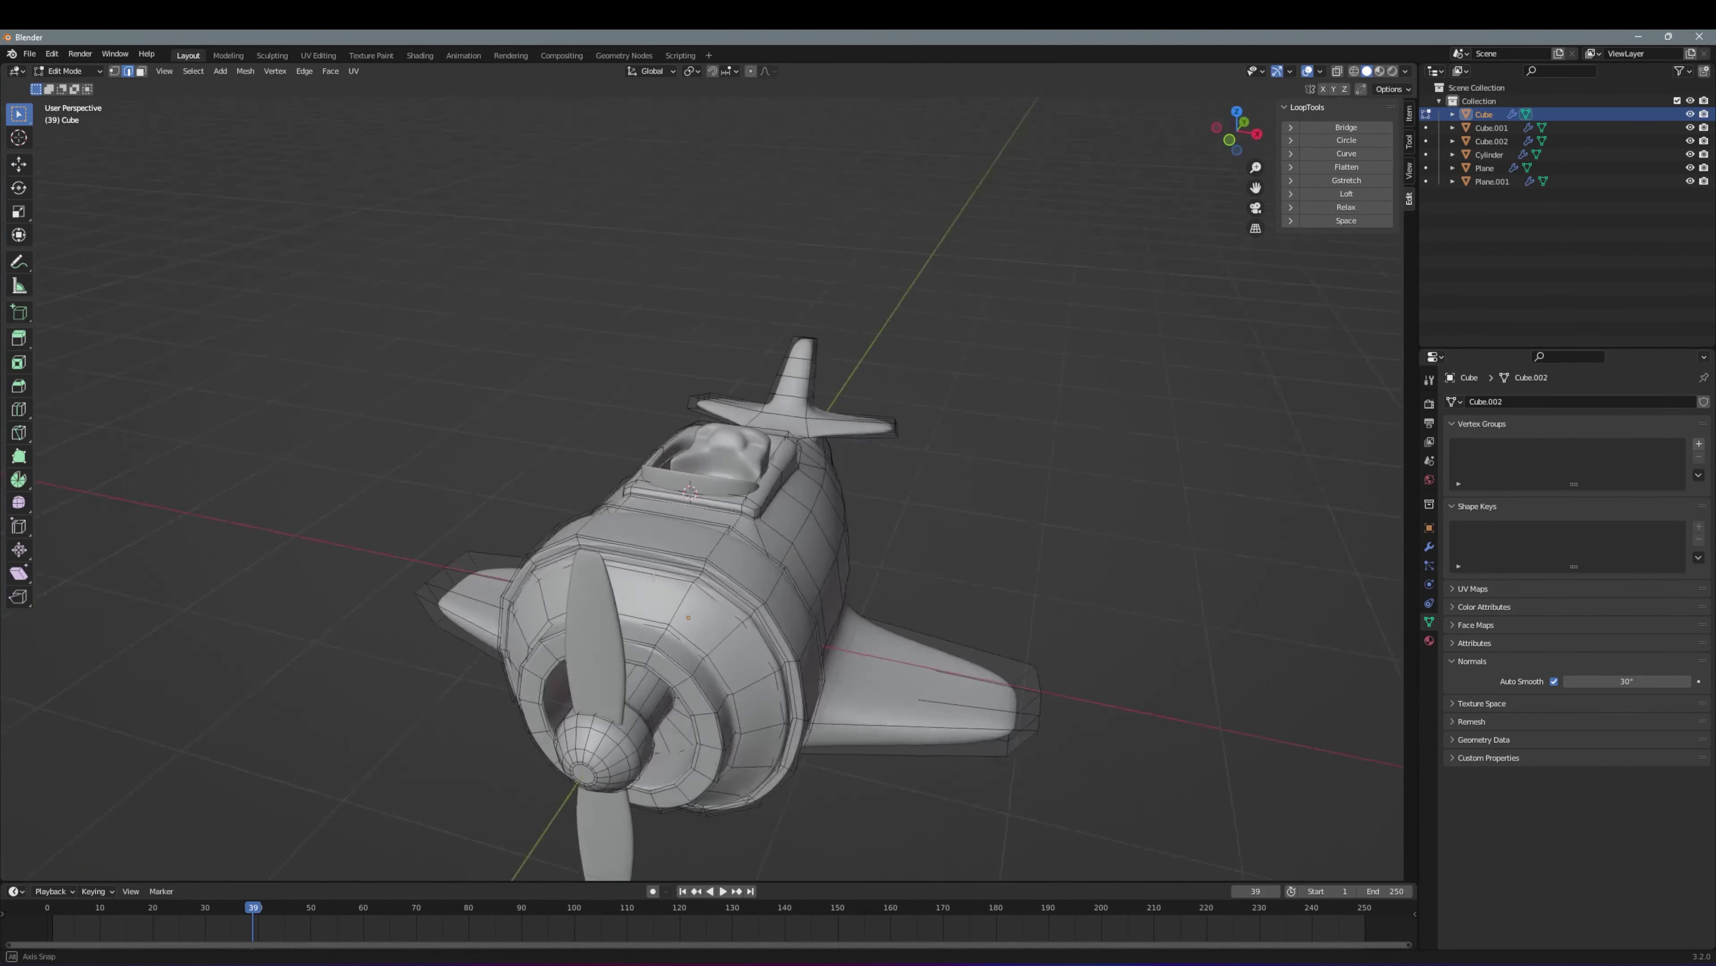
{"action": "key", "text": "1"}
{"action": "left_click", "coordinate": [573, 683], "text": "alt"}
{"action": "middle_click_drag", "start_coordinate": [653, 697], "coordinate": [935, 501]}
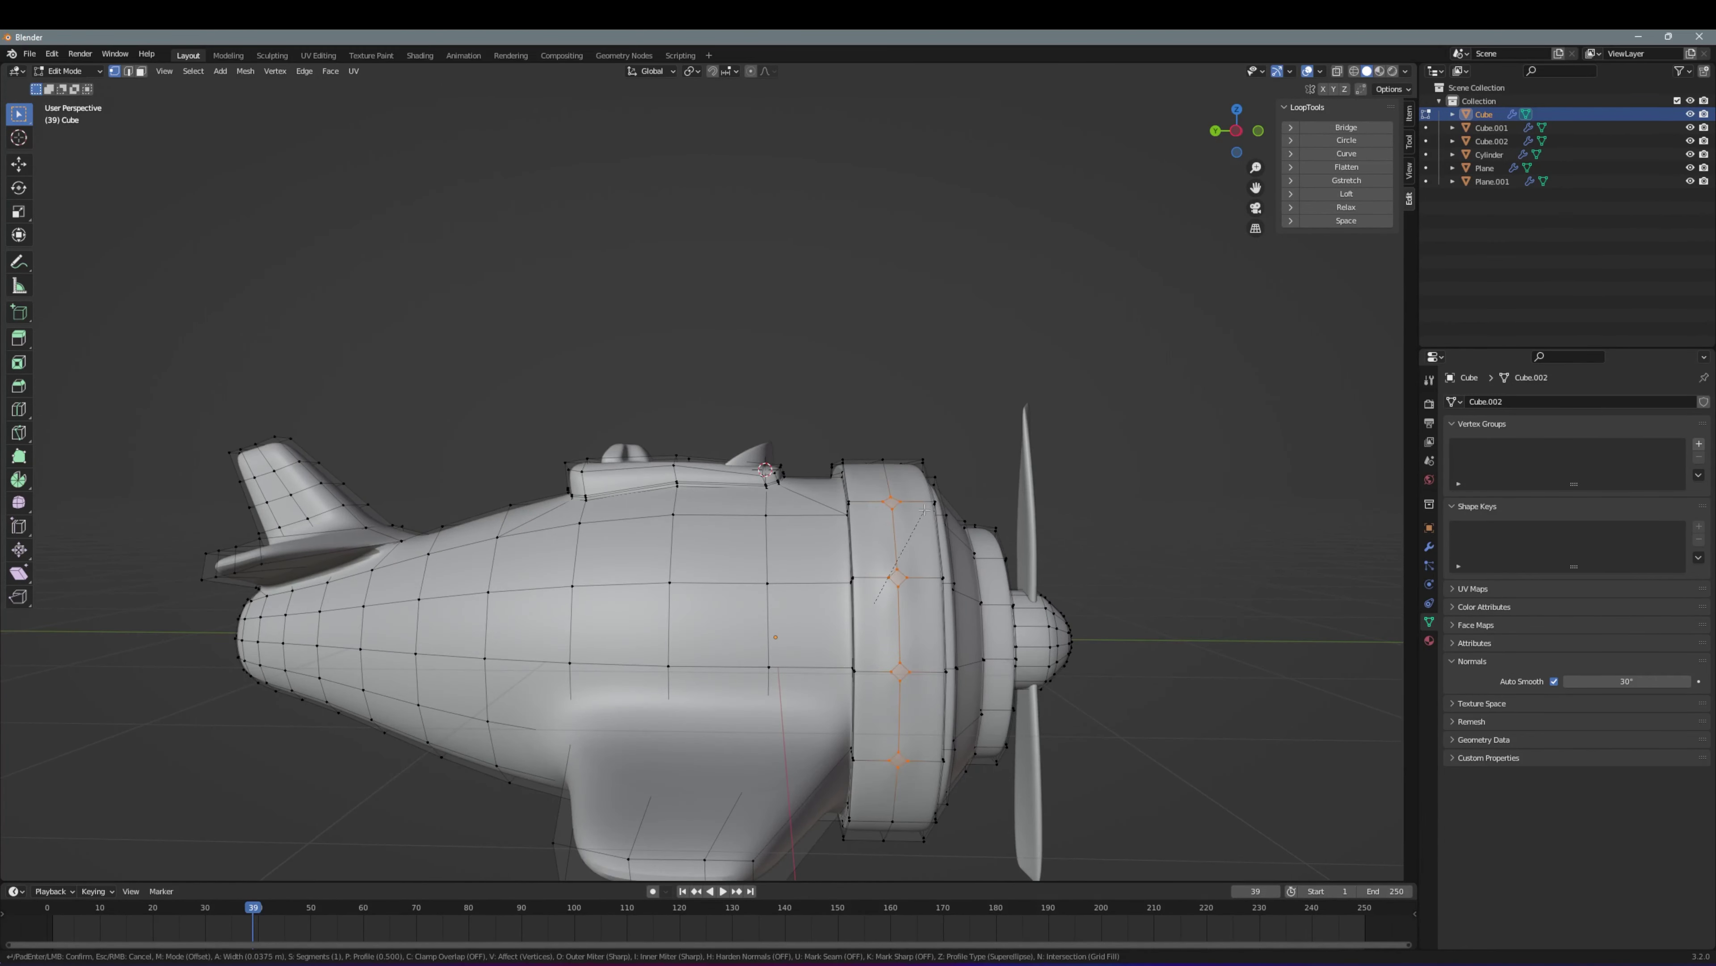
{"action": "left_click", "coordinate": [924, 509]}
{"action": "scroll", "coordinate": [925, 510], "scroll_direction": "up", "scroll_amount": 3}
{"action": "left_click", "coordinate": [1346, 140]}
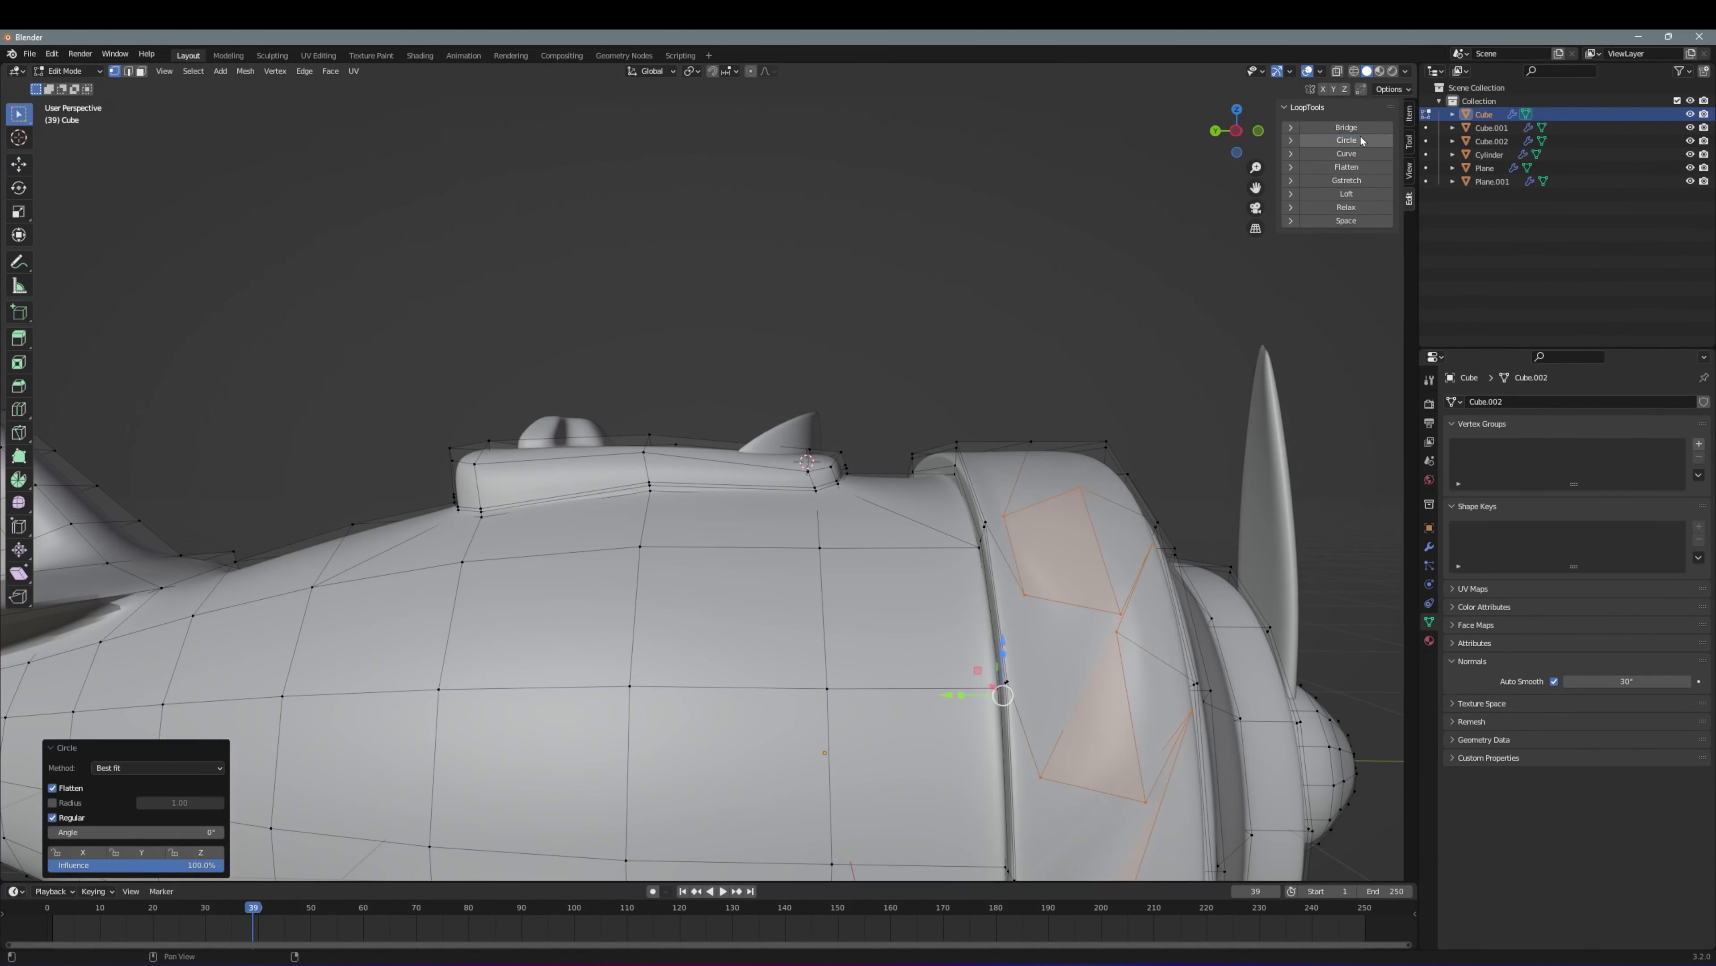
Select another cowl loop and check the transform orientation and pivot point options
{"action": "left_click", "coordinate": [1128, 590], "text": "alt"}
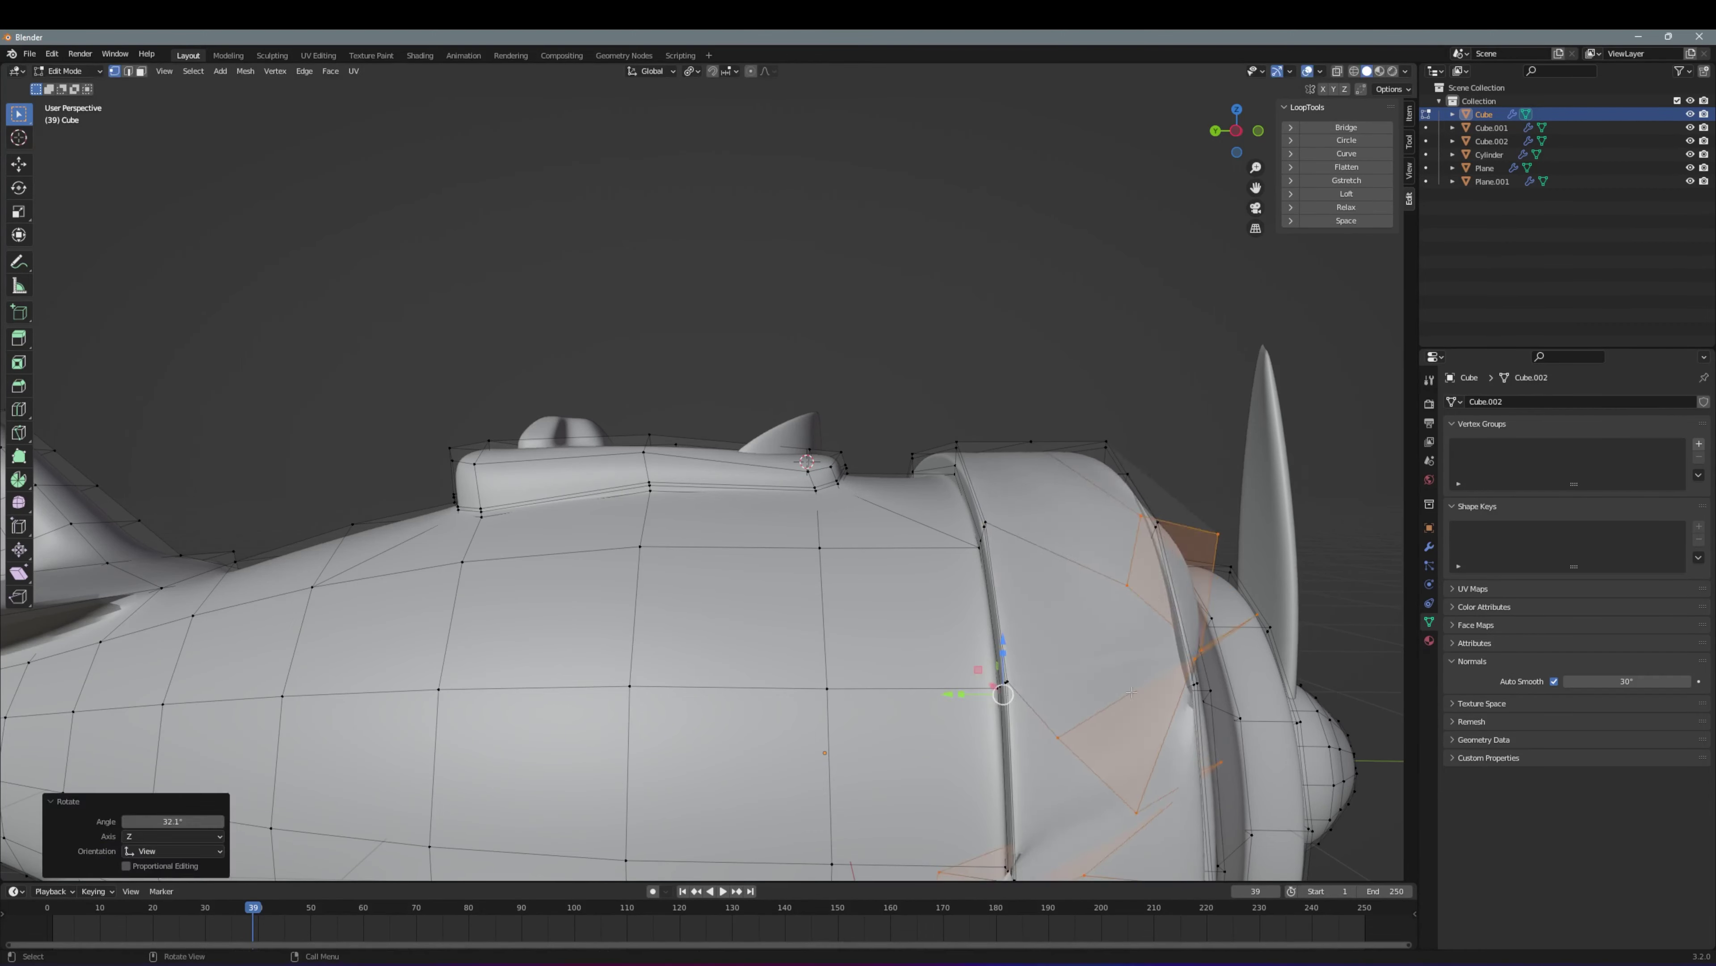
{"action": "middle_click_drag", "start_coordinate": [1128, 591], "coordinate": [557, 619]}
{"action": "scroll", "coordinate": [558, 619], "scroll_direction": "up", "scroll_amount": 3}
{"action": "key", "text": "r"}
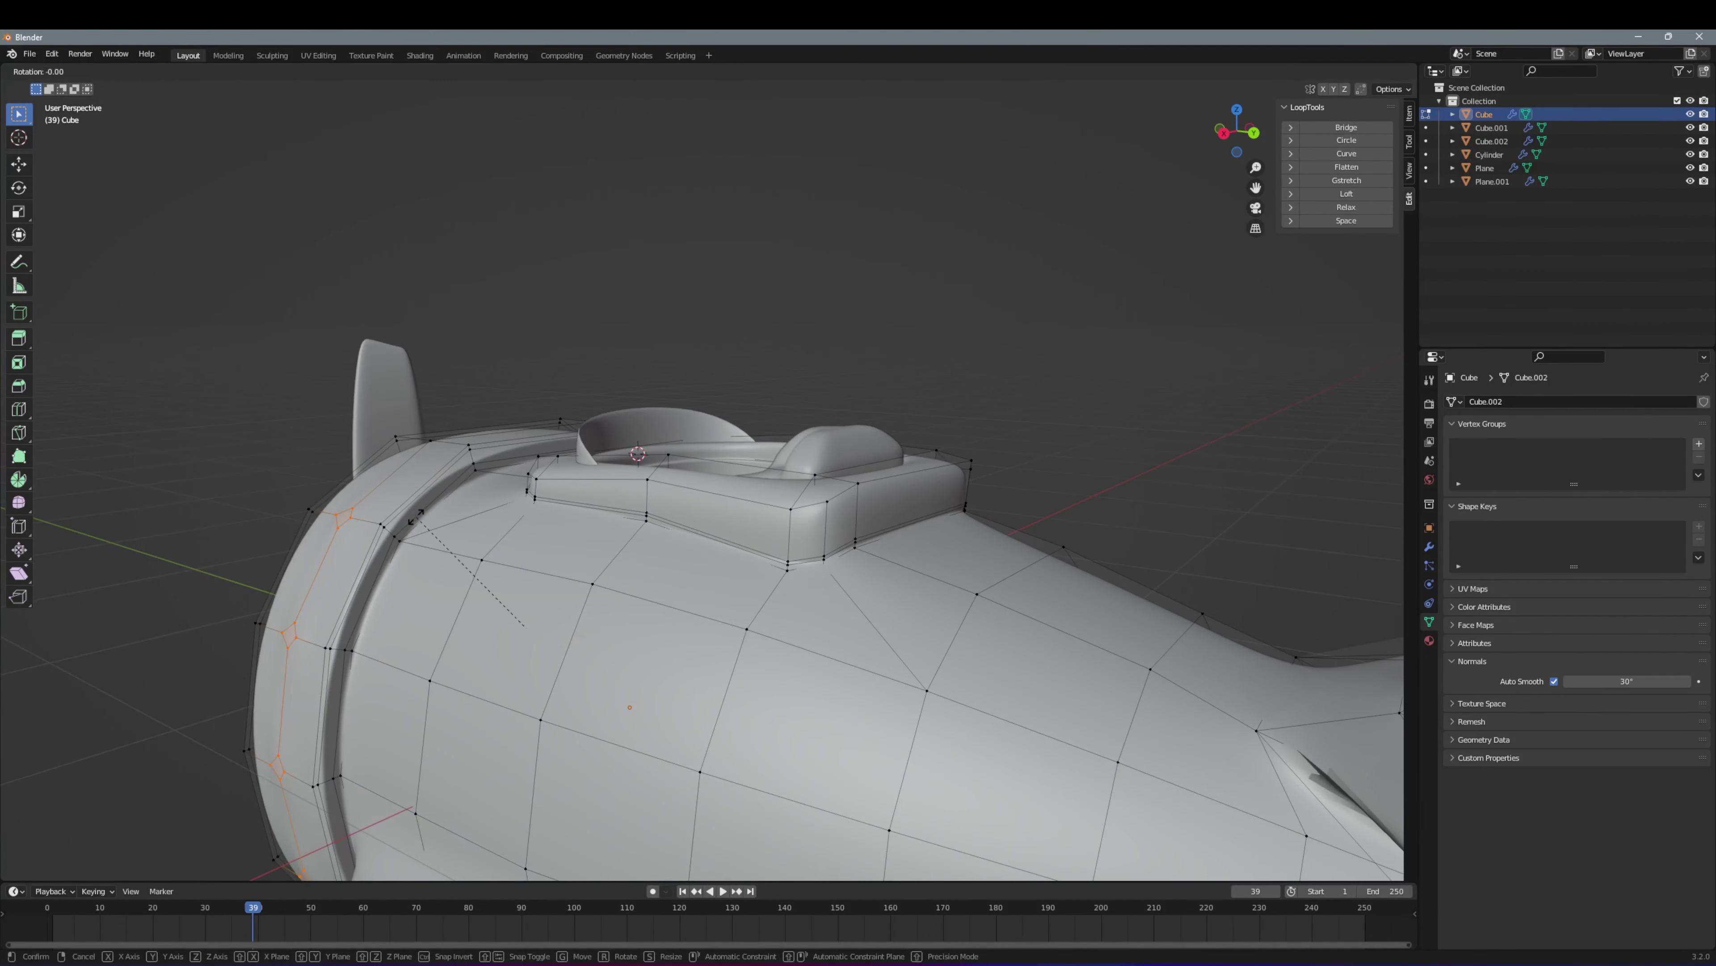
{"action": "left_click", "coordinate": [650, 71]}
{"action": "left_click", "coordinate": [690, 71]}
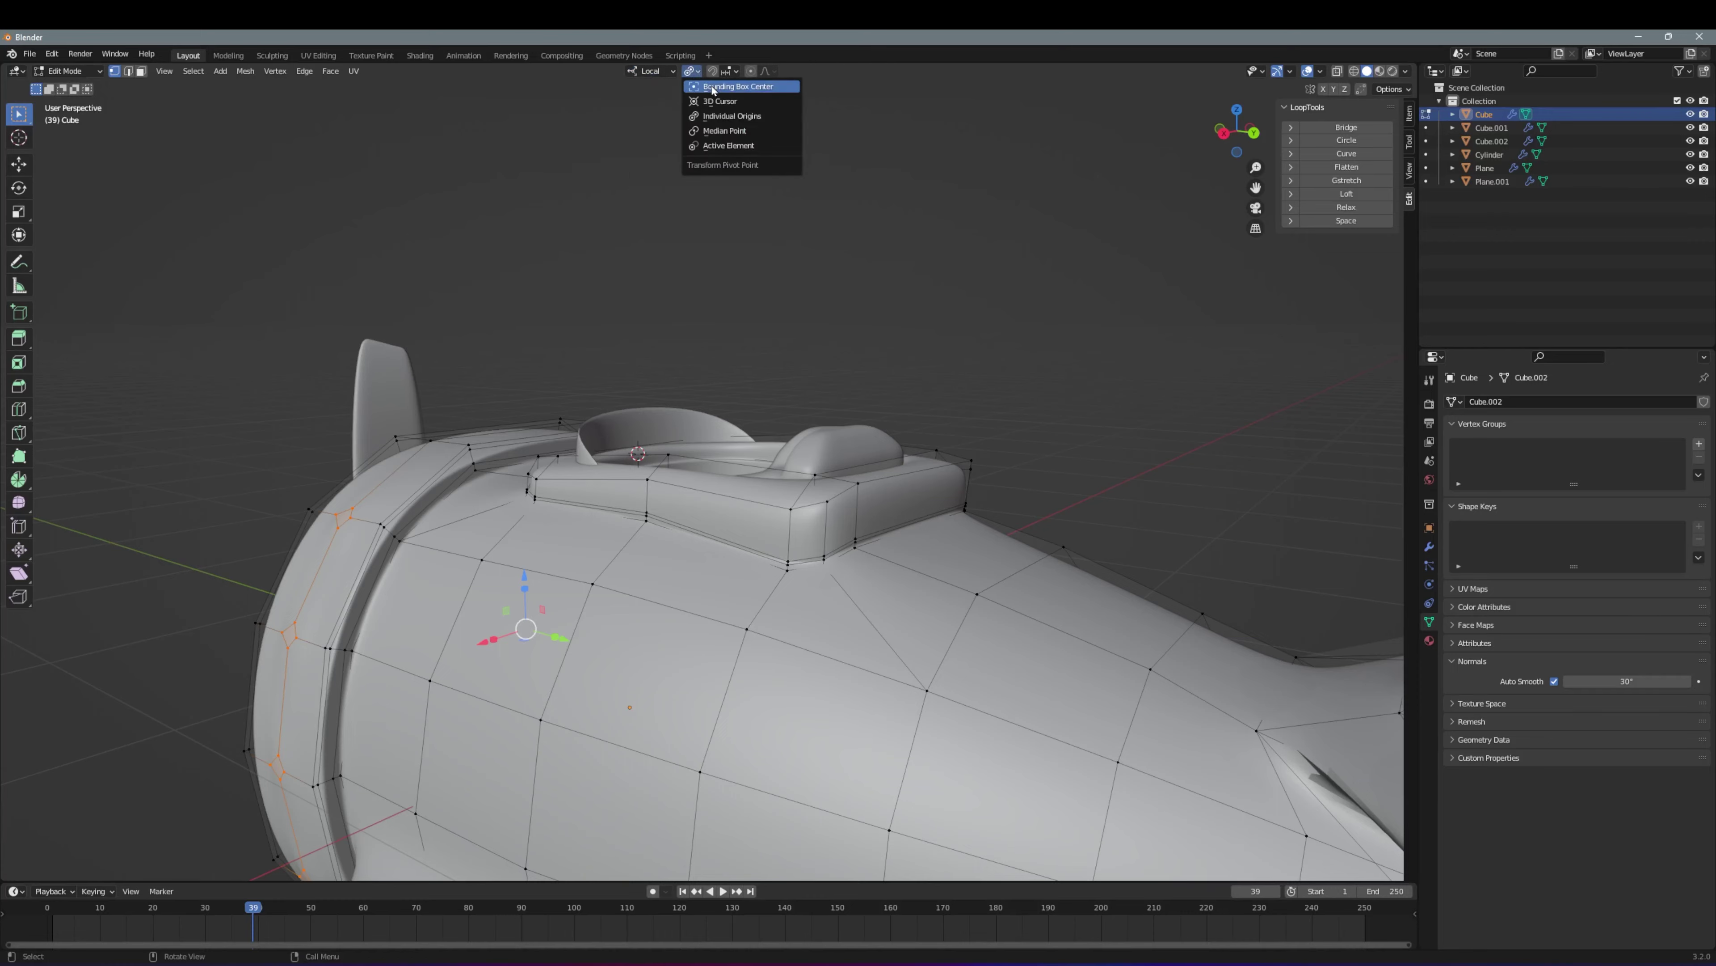
{"action": "mouse_move", "coordinate": [421, 583]}
{"action": "middle_mouse_down"}
{"action": "mouse_move", "coordinate": [442, 600]}
{"action": "mouse_move", "coordinate": [639, 534]}
{"action": "middle_mouse_up"}
{"action": "scroll", "coordinate": [443, 600], "scroll_direction": "up", "scroll_amount": 3}
{"action": "scroll", "coordinate": [442, 599], "scroll_direction": "down", "scroll_amount": 3}
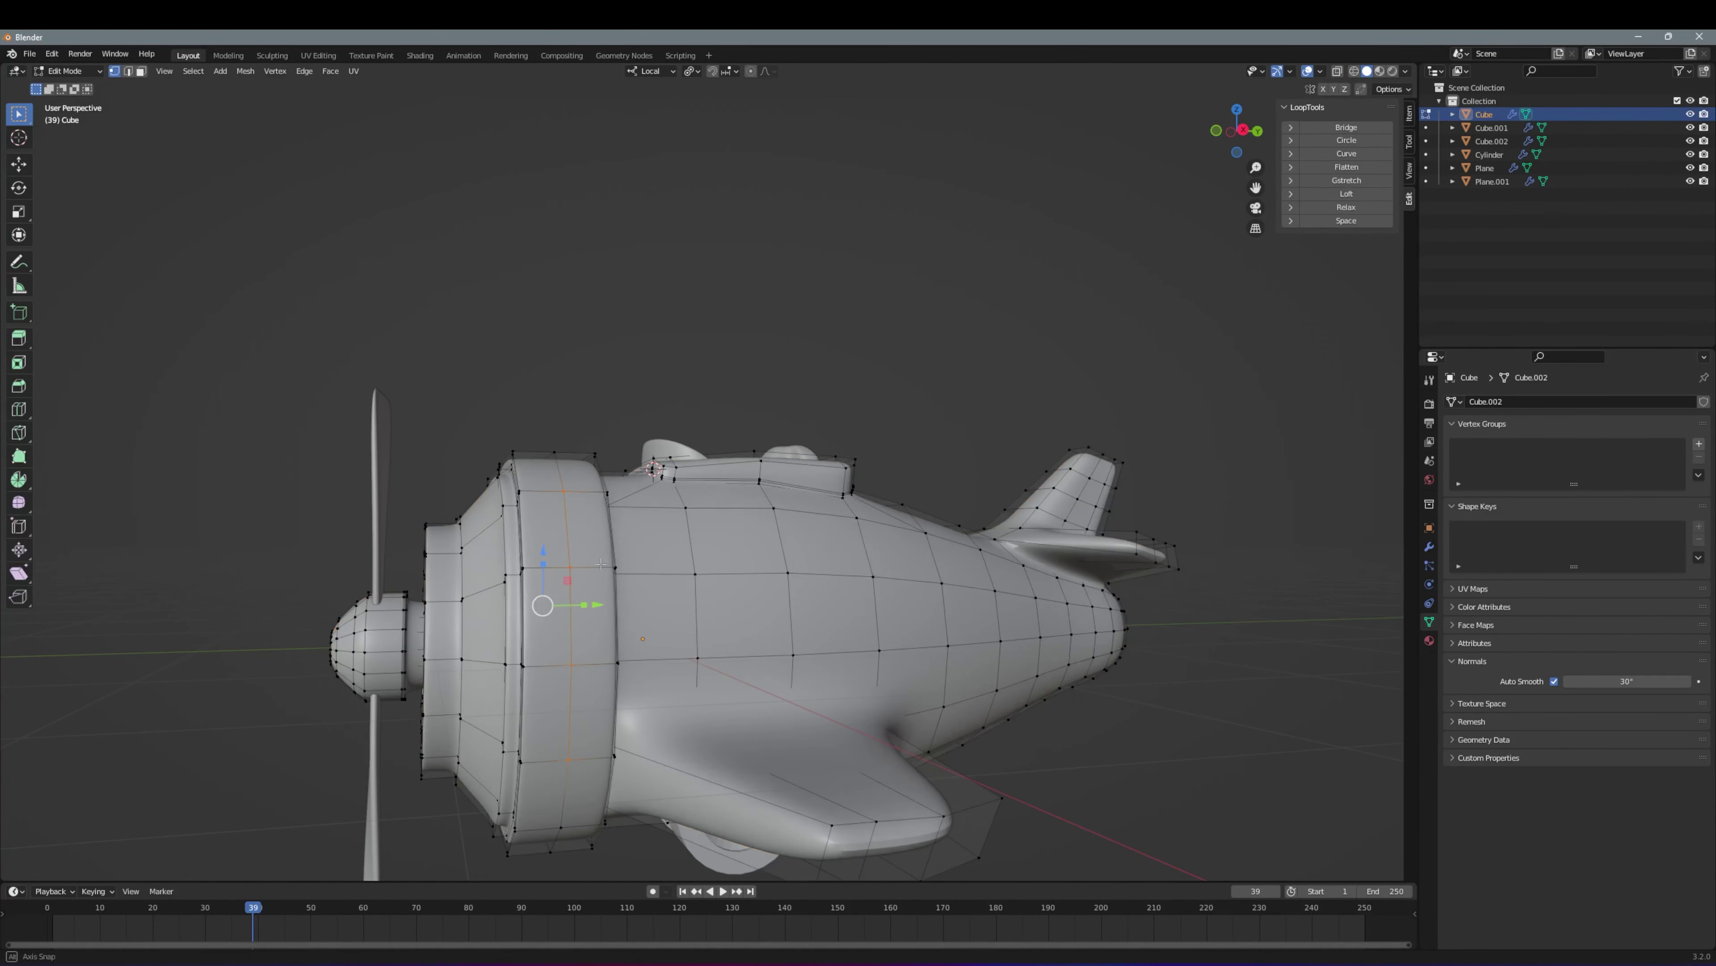
{"action": "scroll", "coordinate": [639, 534], "scroll_direction": "up", "scroll_amount": 2}
Add loop cuts around the cowl, then inset the cowl faces and push them outward
{"action": "right_click", "coordinate": [639, 534]}
{"action": "left_click", "coordinate": [595, 514]}
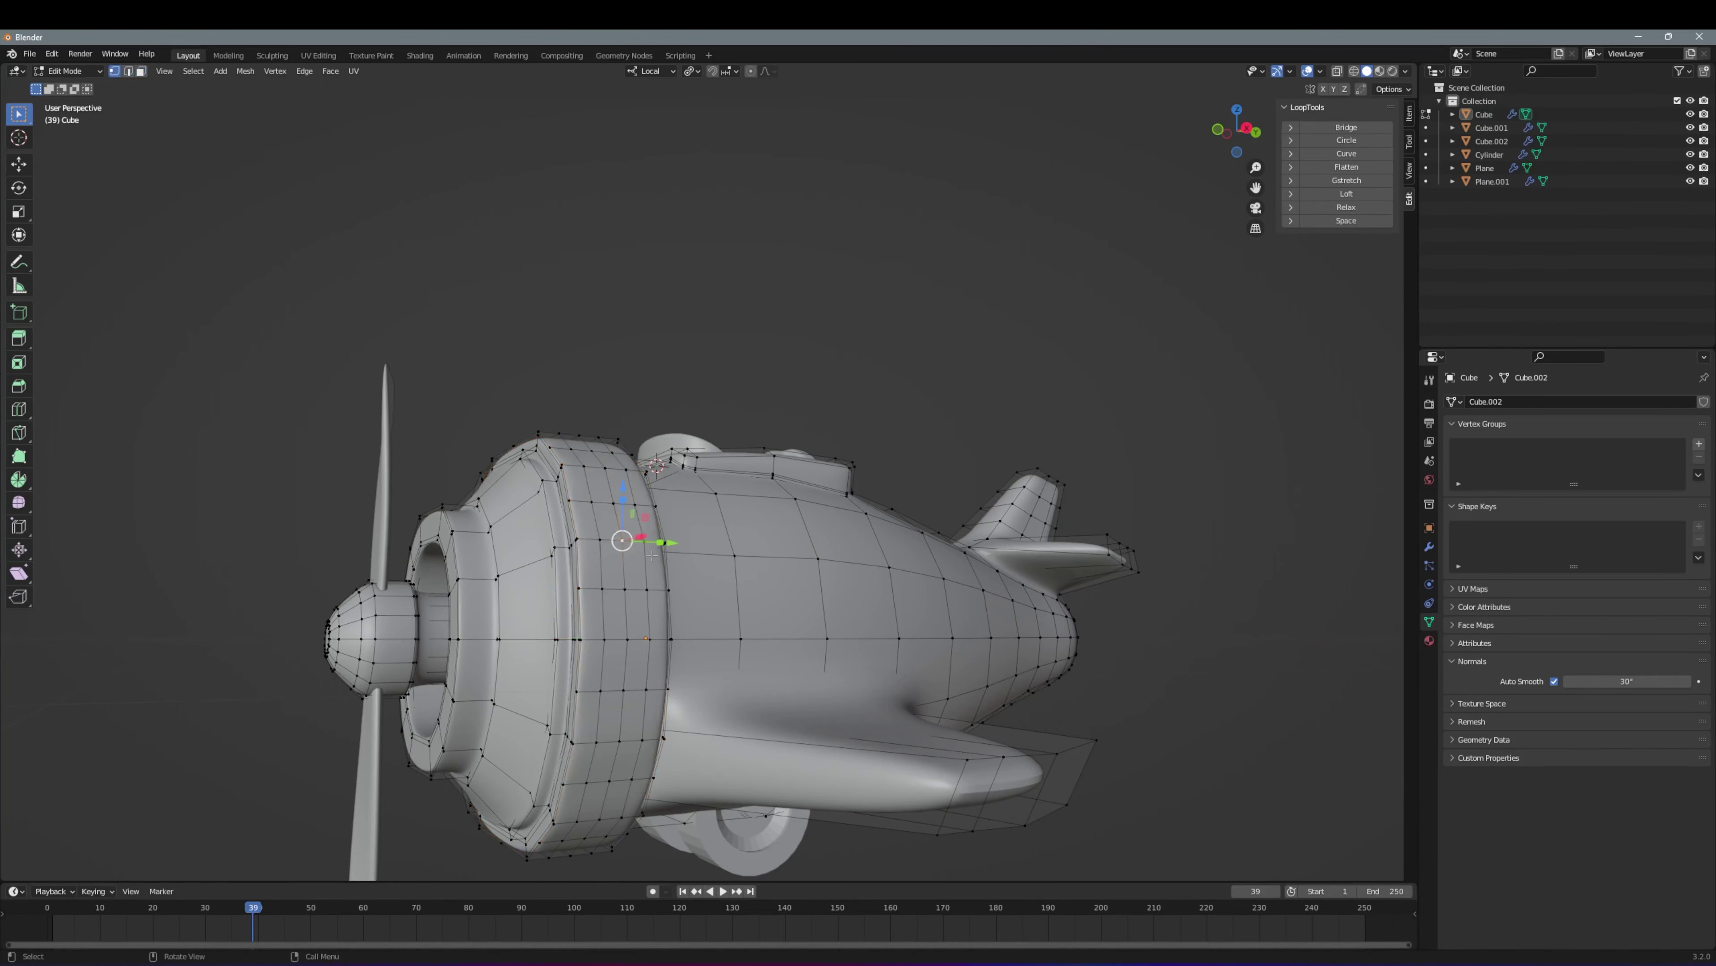
{"action": "middle_click_drag", "start_coordinate": [595, 514], "coordinate": [522, 753]}
{"action": "key", "text": "Escape"}
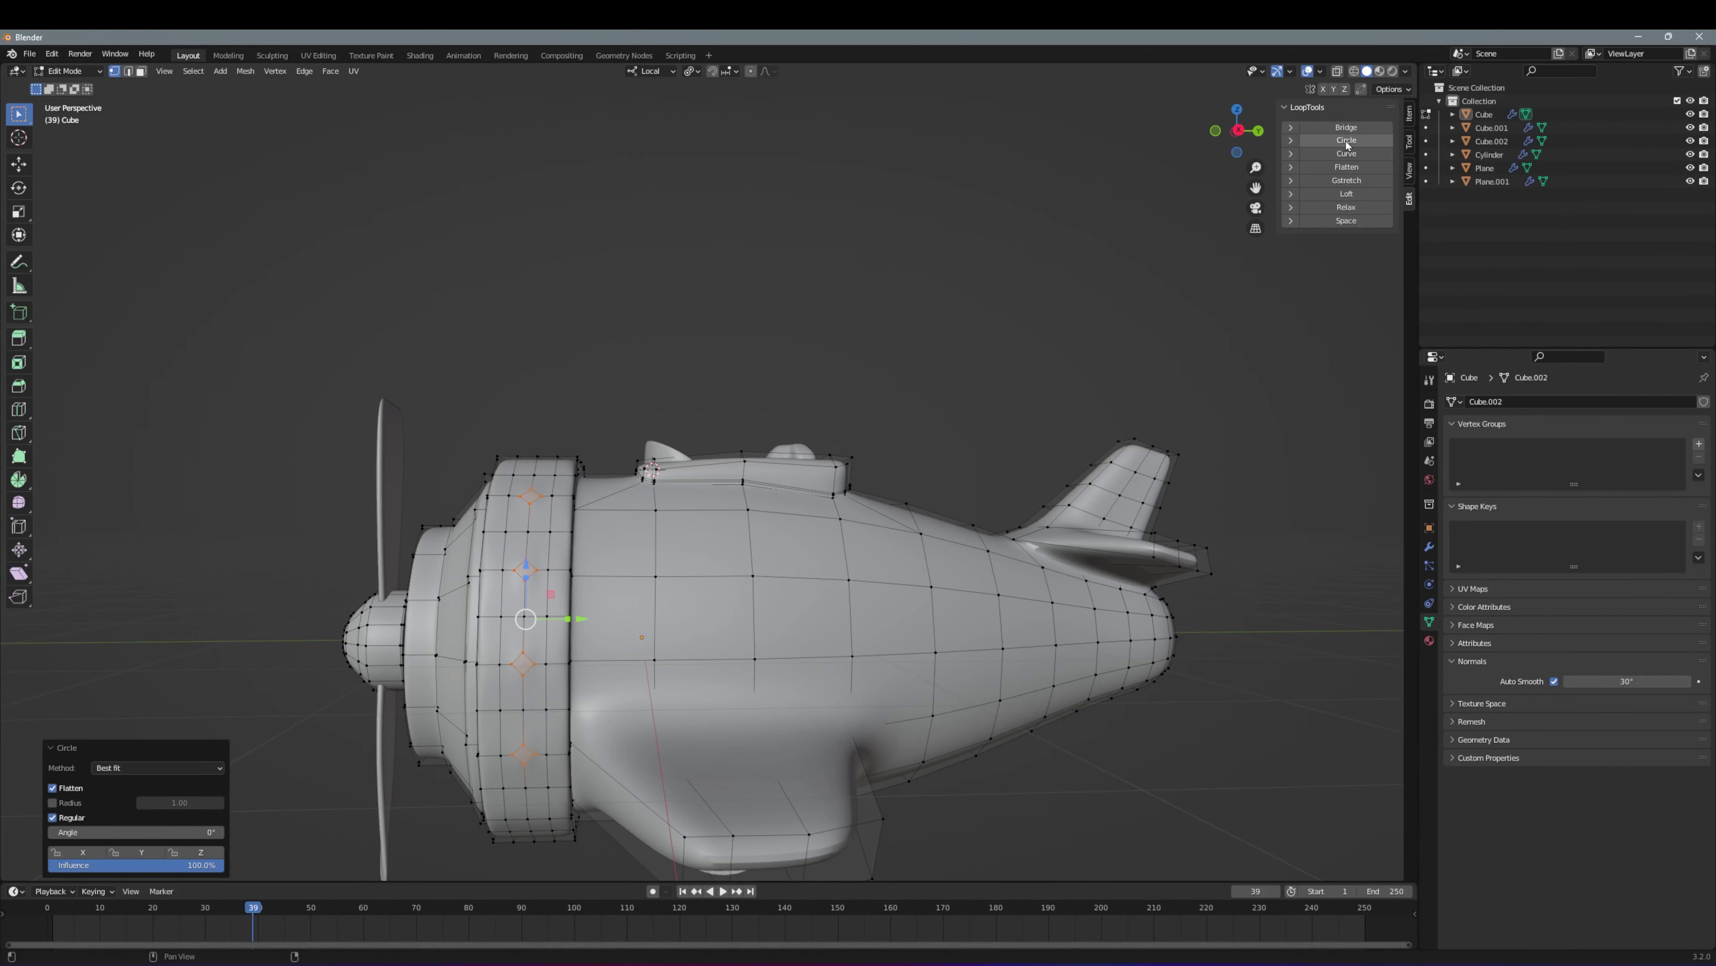
{"action": "middle_click_drag", "start_coordinate": [524, 519], "coordinate": [313, 505]}
{"action": "key", "text": "i"}
{"action": "left_click", "coordinate": [536, 681]}
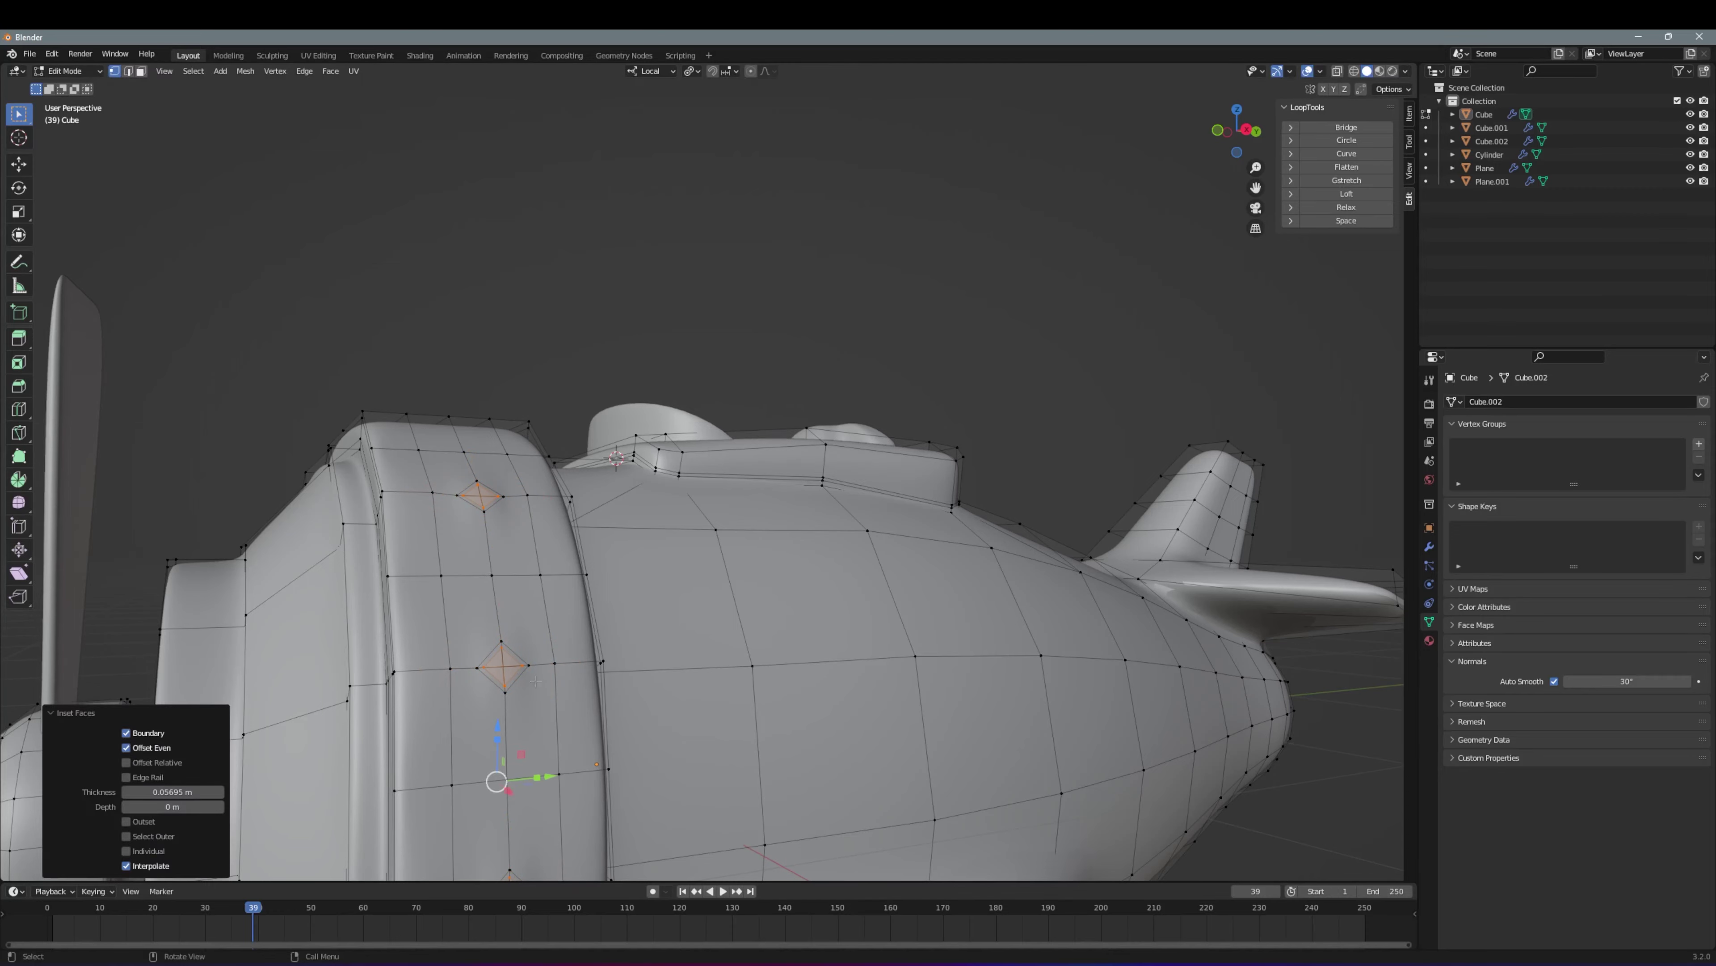
{"action": "left_click", "coordinate": [519, 653]}
{"action": "middle_click_drag", "start_coordinate": [519, 652], "coordinate": [743, 608]}
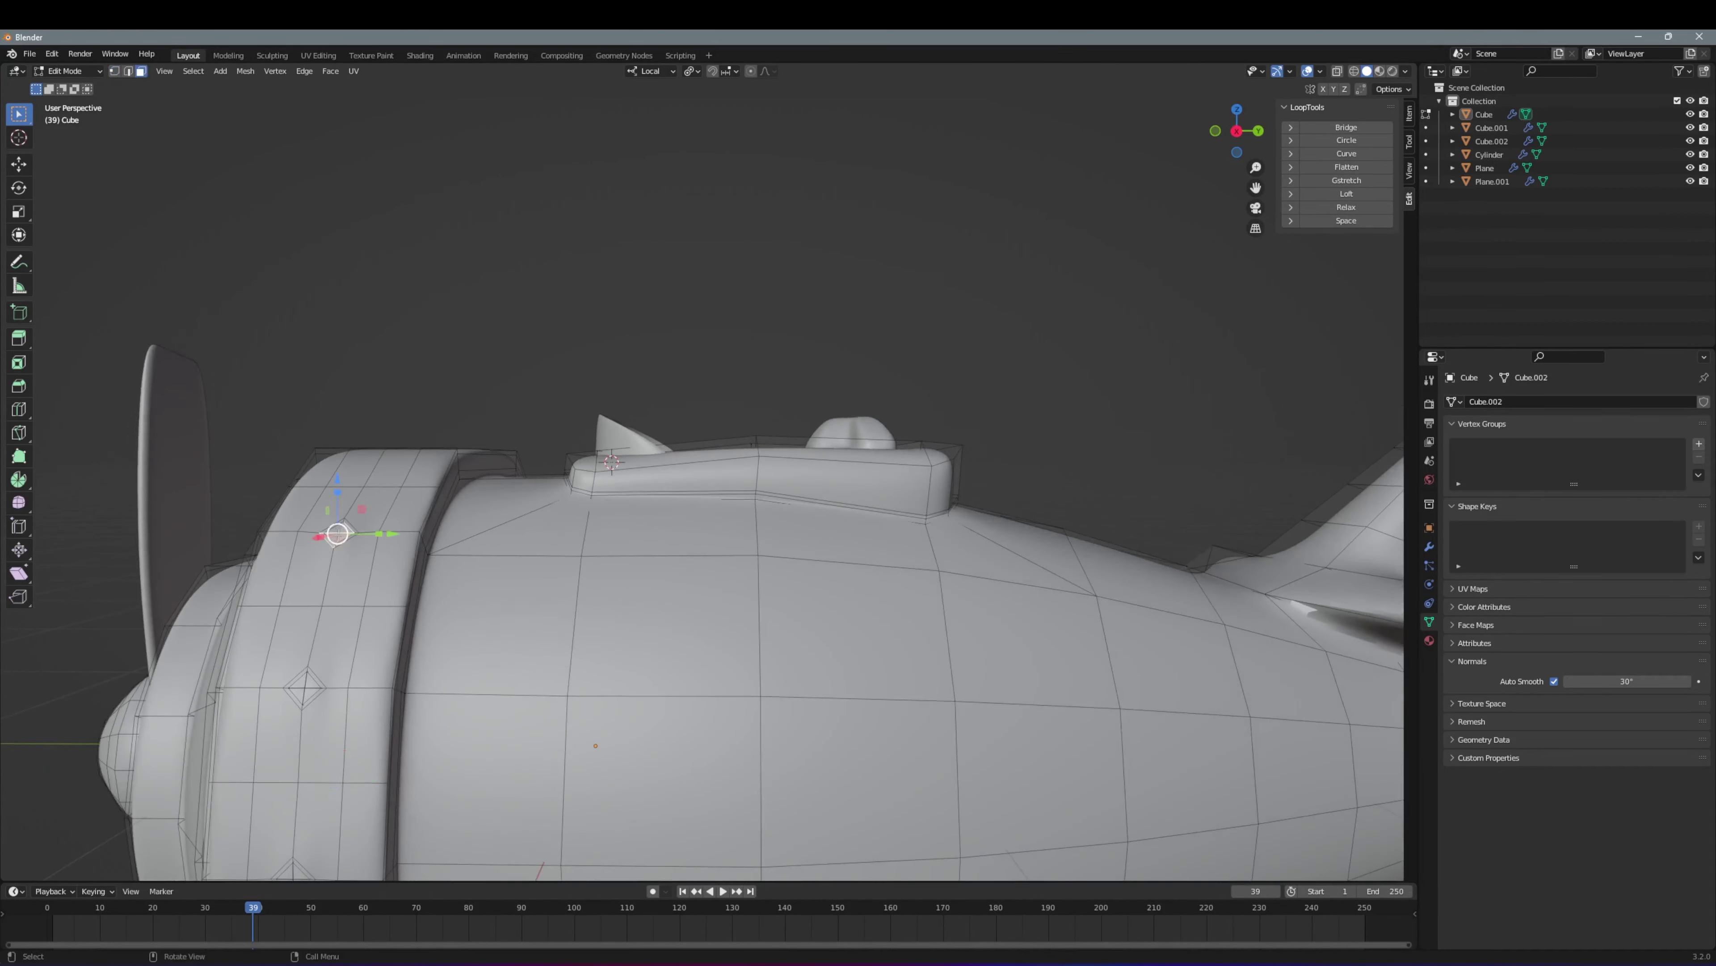
{"action": "key", "text": "KP_Decimal"}
Select the vertex at the diamond and inset the diamond faces into a rivet
{"action": "key", "text": "a"}
{"action": "scroll", "coordinate": [1021, 523], "scroll_direction": "down", "scroll_amount": 3}
{"action": "right_click", "coordinate": [368, 573]}
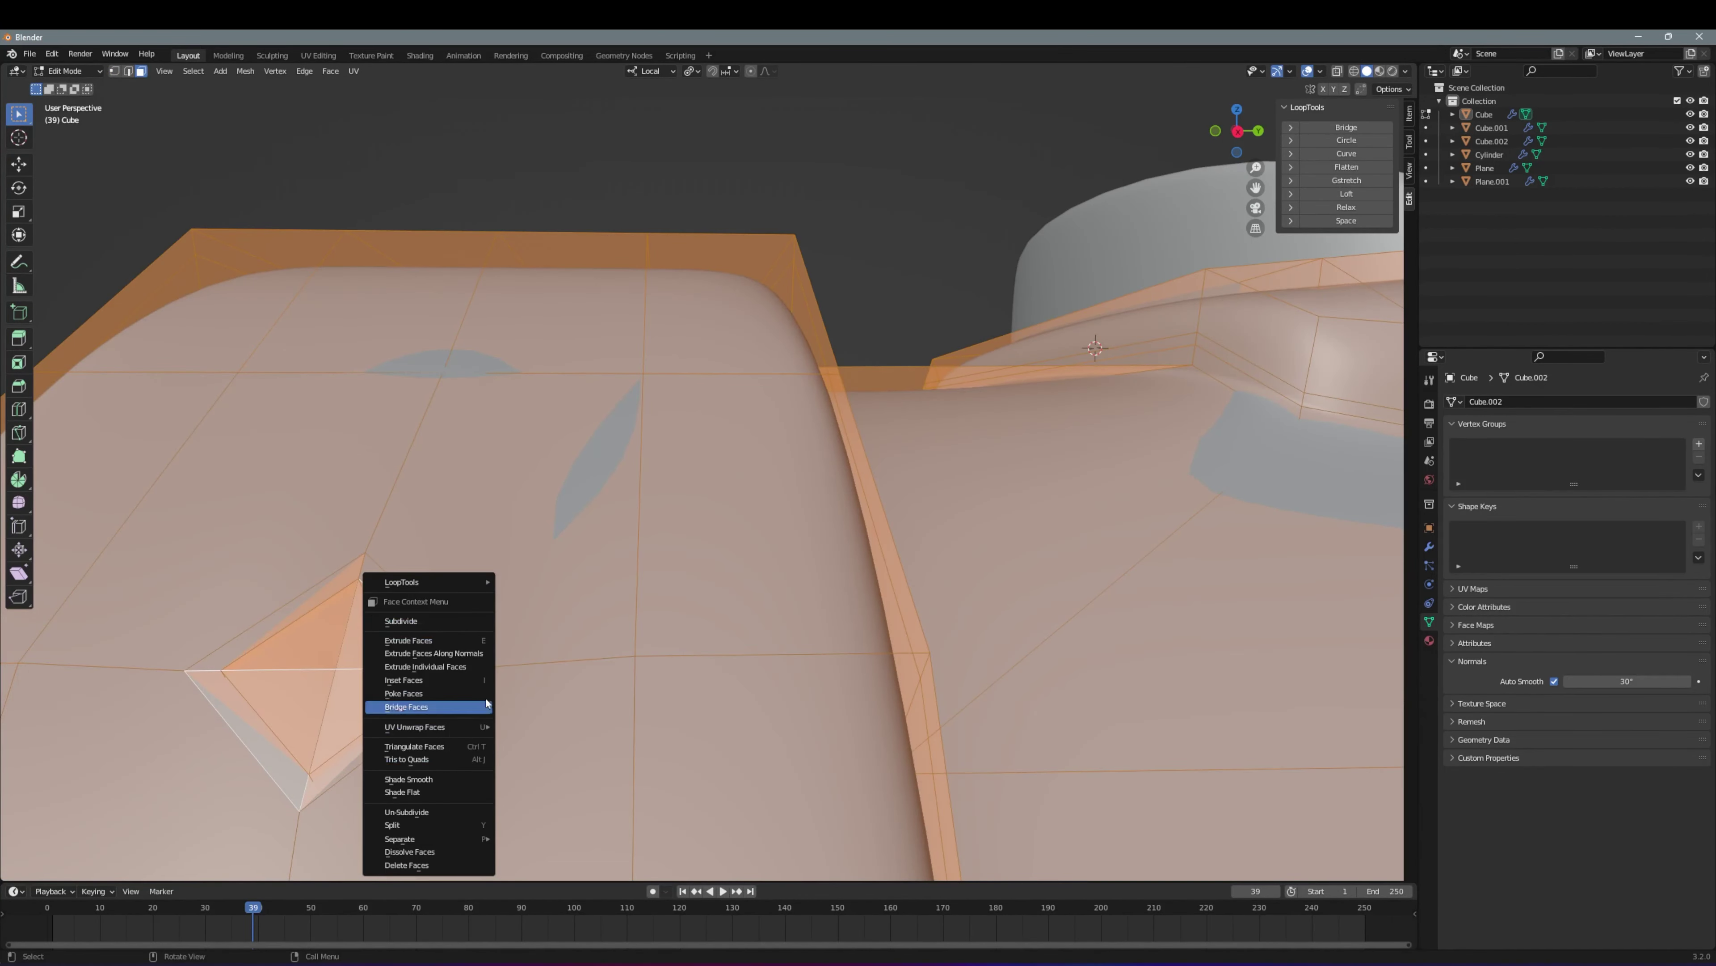
{"action": "key", "text": "KP_Decimal"}
{"action": "right_click", "coordinate": [456, 456]}
{"action": "left_click", "coordinate": [246, 71]}
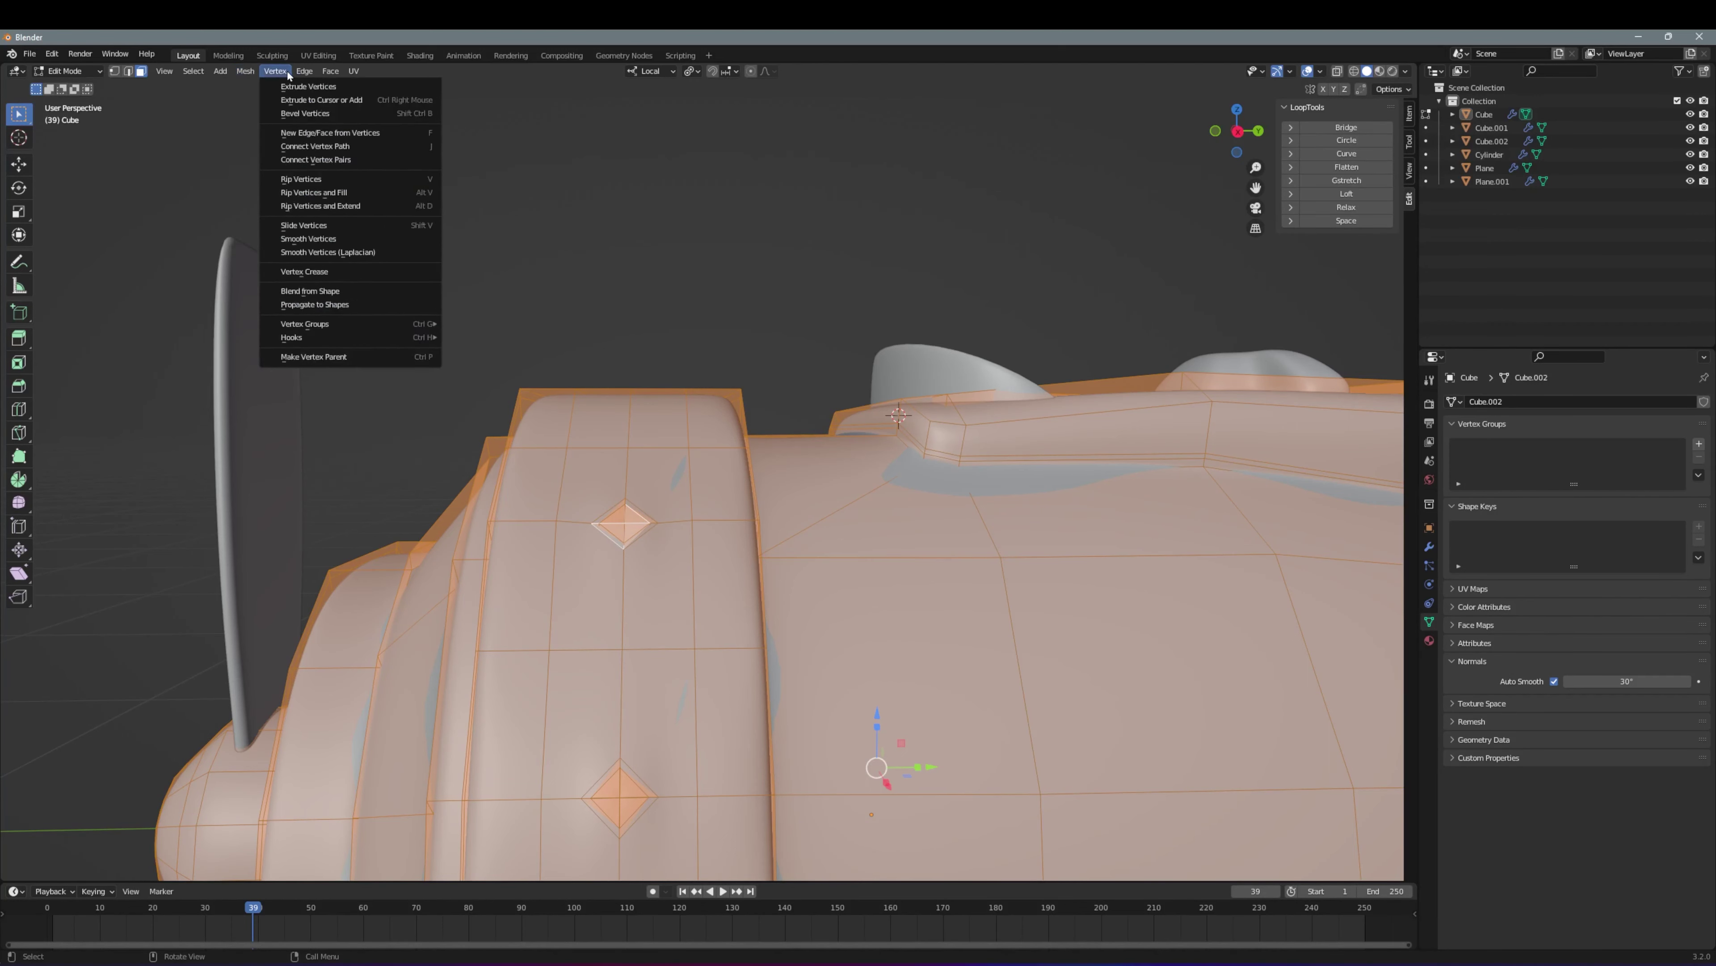
{"action": "left_click", "coordinate": [623, 522]}
{"action": "scroll", "coordinate": [718, 332], "scroll_direction": "down", "scroll_amount": 4}
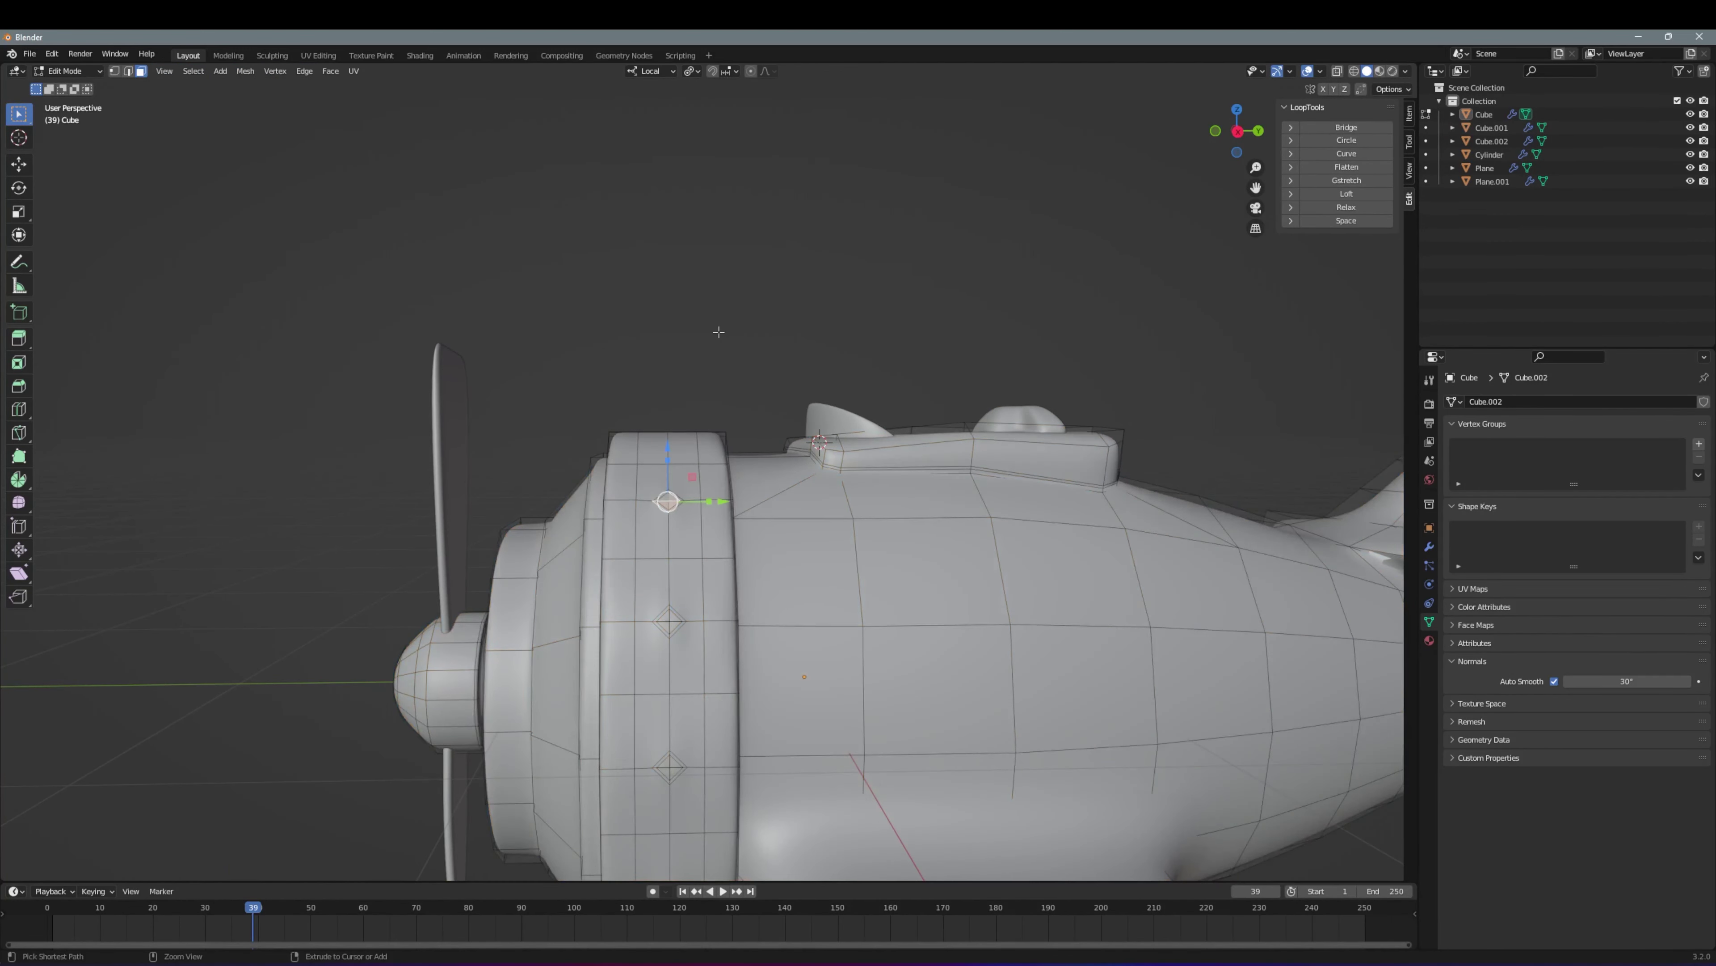
{"action": "left_click", "coordinate": [668, 517]}
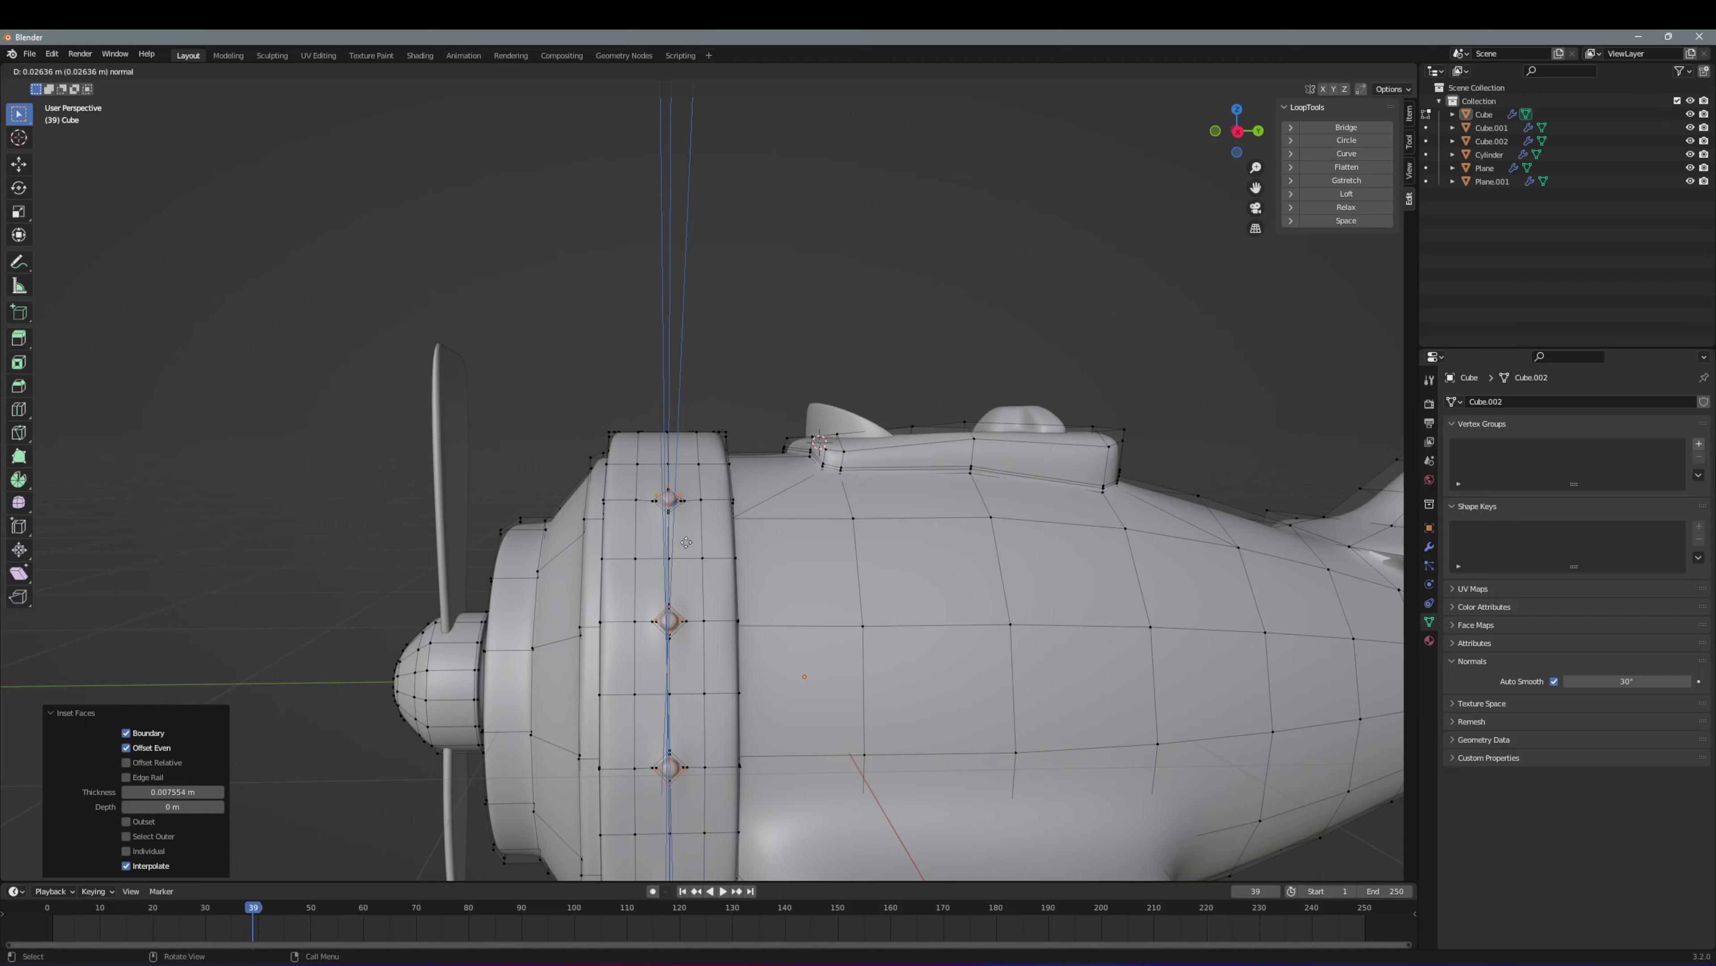
{"action": "scroll", "coordinate": [703, 568], "scroll_direction": "down", "scroll_amount": 5}
{"action": "middle_click_drag", "start_coordinate": [703, 568], "coordinate": [730, 609]}
{"action": "scroll", "coordinate": [733, 612], "scroll_direction": "up", "scroll_amount": 5}
{"action": "scroll", "coordinate": [733, 613], "scroll_direction": "up", "scroll_amount": 2}
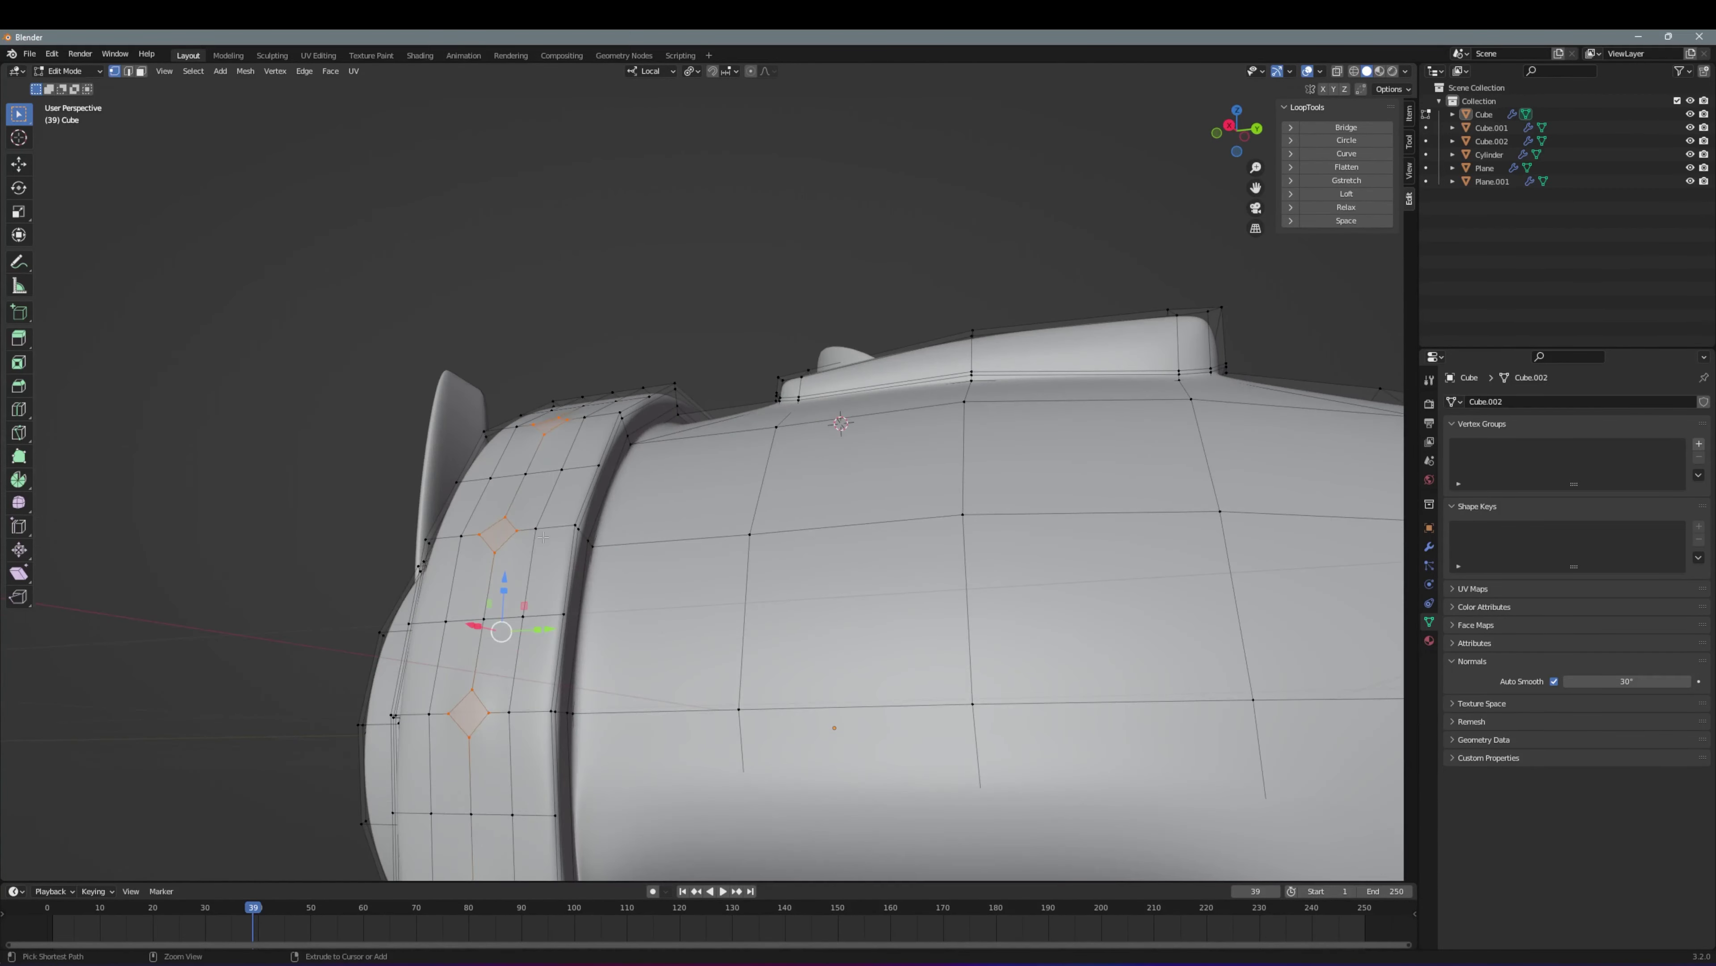
Inset and shrink the remaining rivet faces on the opposite side of the cowl
{"action": "key", "text": "KP_3"}
{"action": "middle_click_drag", "start_coordinate": [684, 685], "coordinate": [741, 490]}
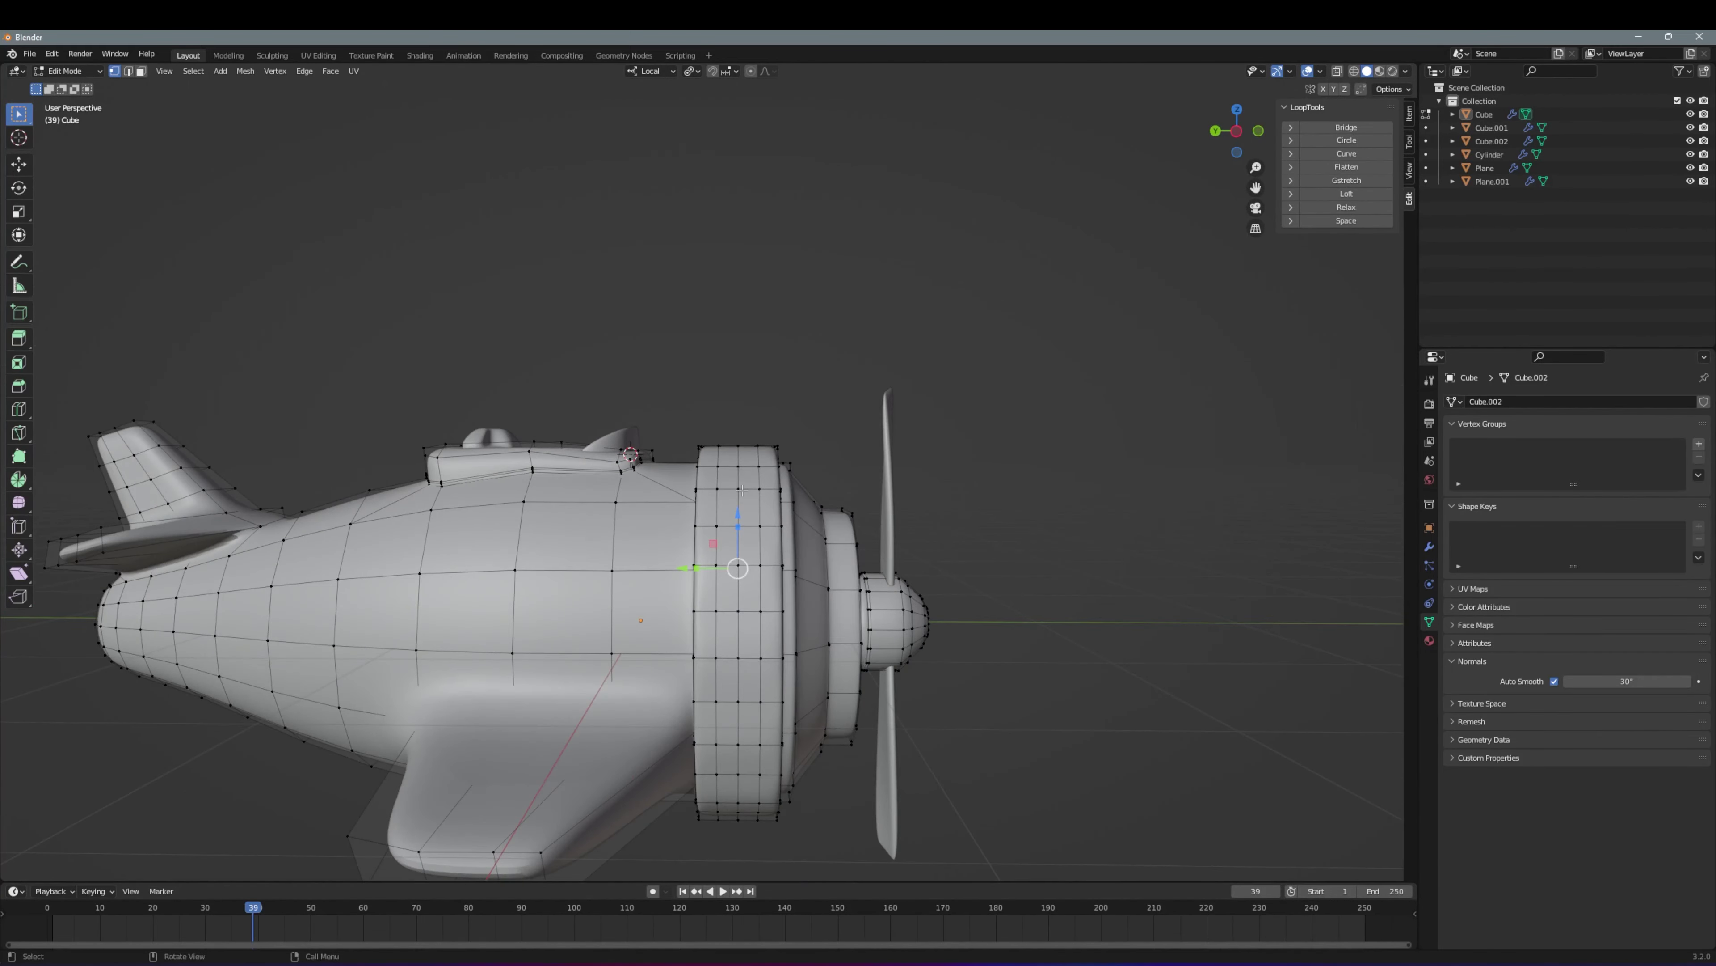
{"action": "key", "text": "KP_9"}
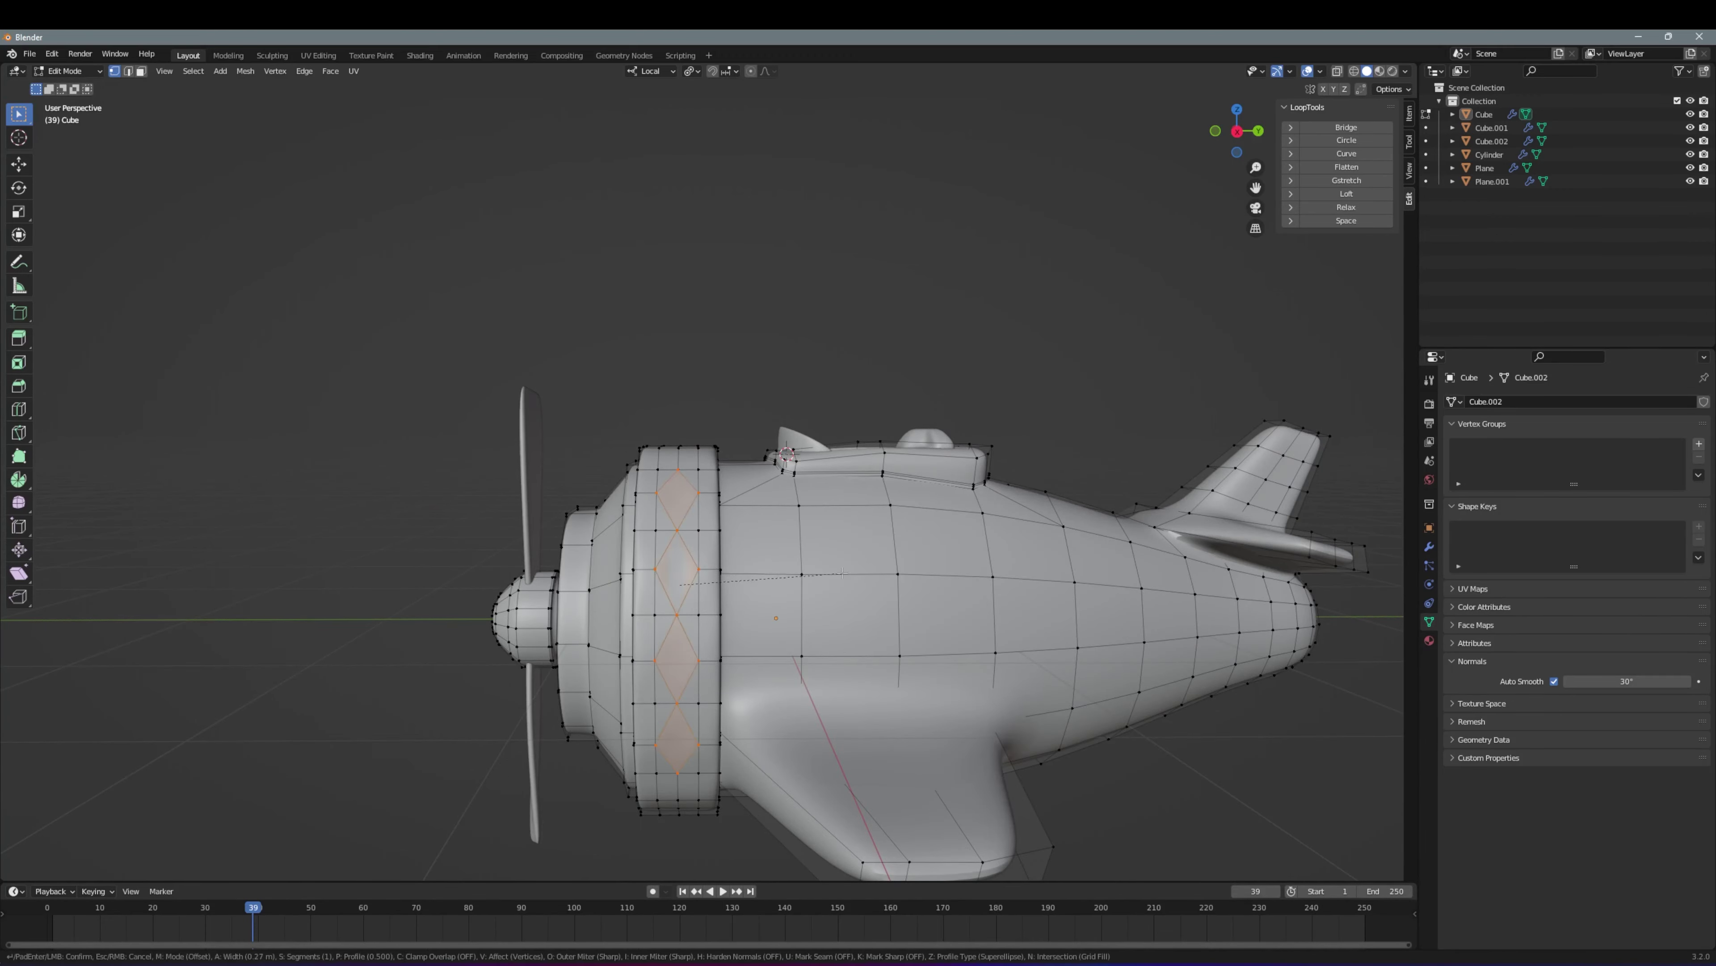
{"action": "left_click", "coordinate": [800, 579]}
{"action": "scroll", "coordinate": [800, 579], "scroll_direction": "up", "scroll_amount": 3}
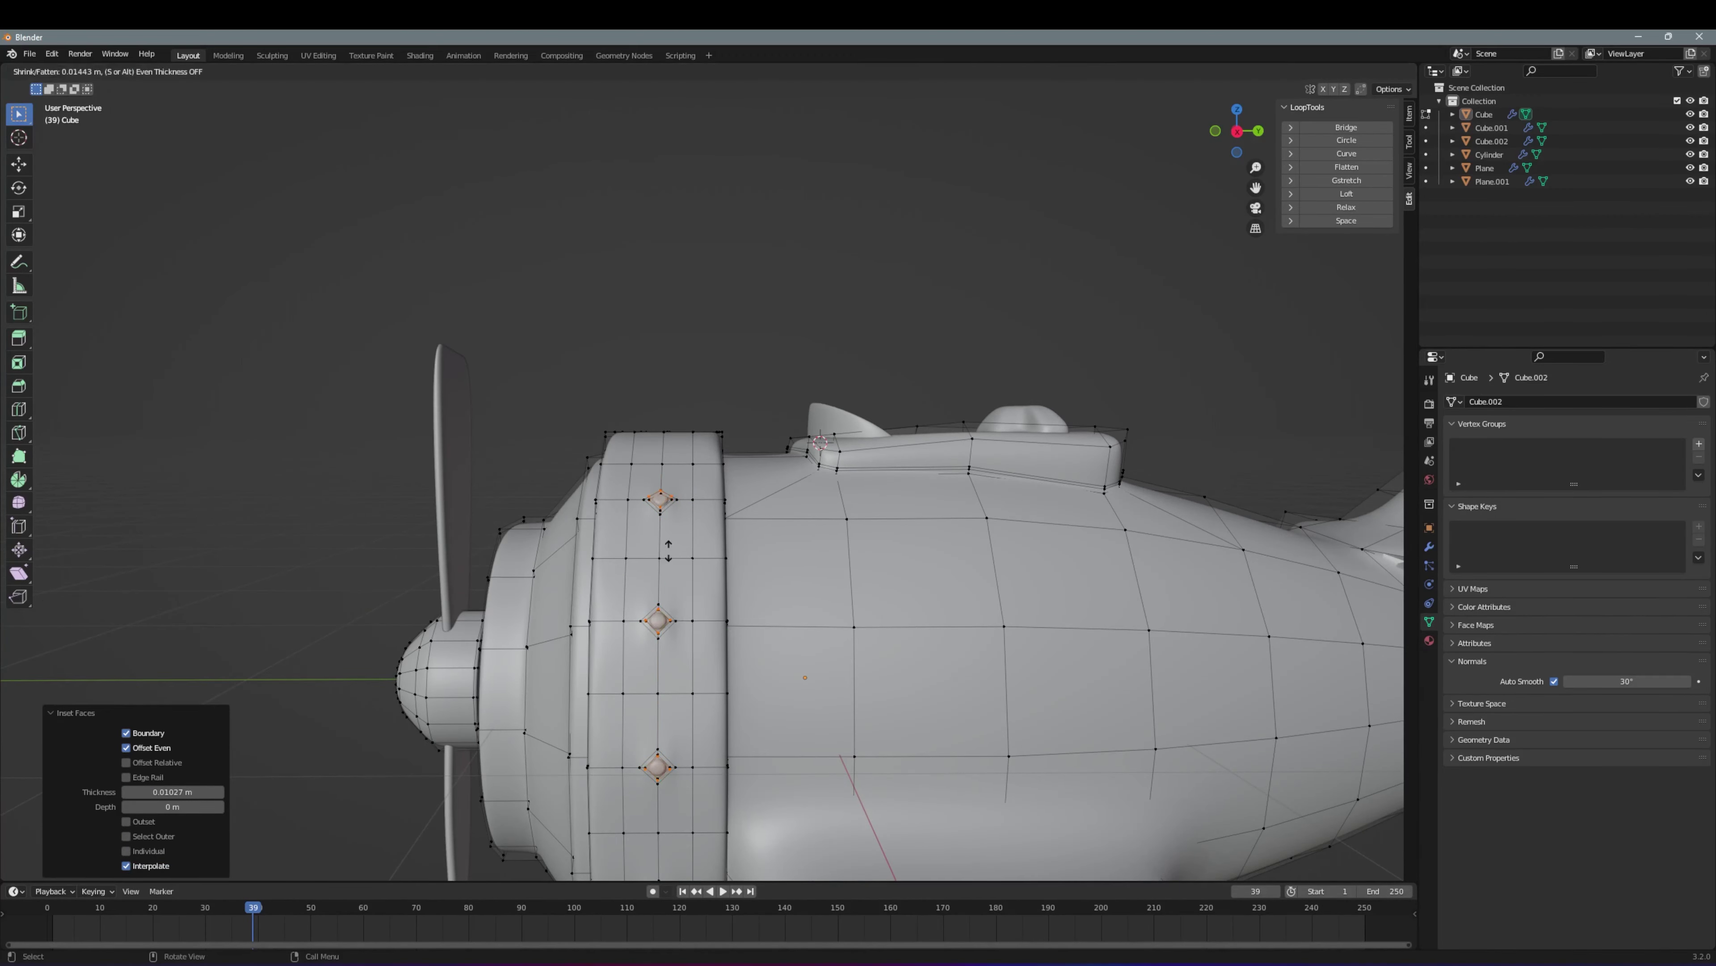
{"action": "left_click", "coordinate": [668, 550]}
{"action": "mouse_move", "coordinate": [668, 551]}
{"action": "middle_mouse_down"}
{"action": "mouse_move", "coordinate": [904, 621]}
{"action": "mouse_move", "coordinate": [711, 527]}
{"action": "mouse_move", "coordinate": [473, 473]}
{"action": "middle_mouse_up"}
{"action": "scroll", "coordinate": [708, 558], "scroll_direction": "up", "scroll_amount": 5}
{"action": "scroll", "coordinate": [431, 432], "scroll_direction": "up", "scroll_amount": 3}
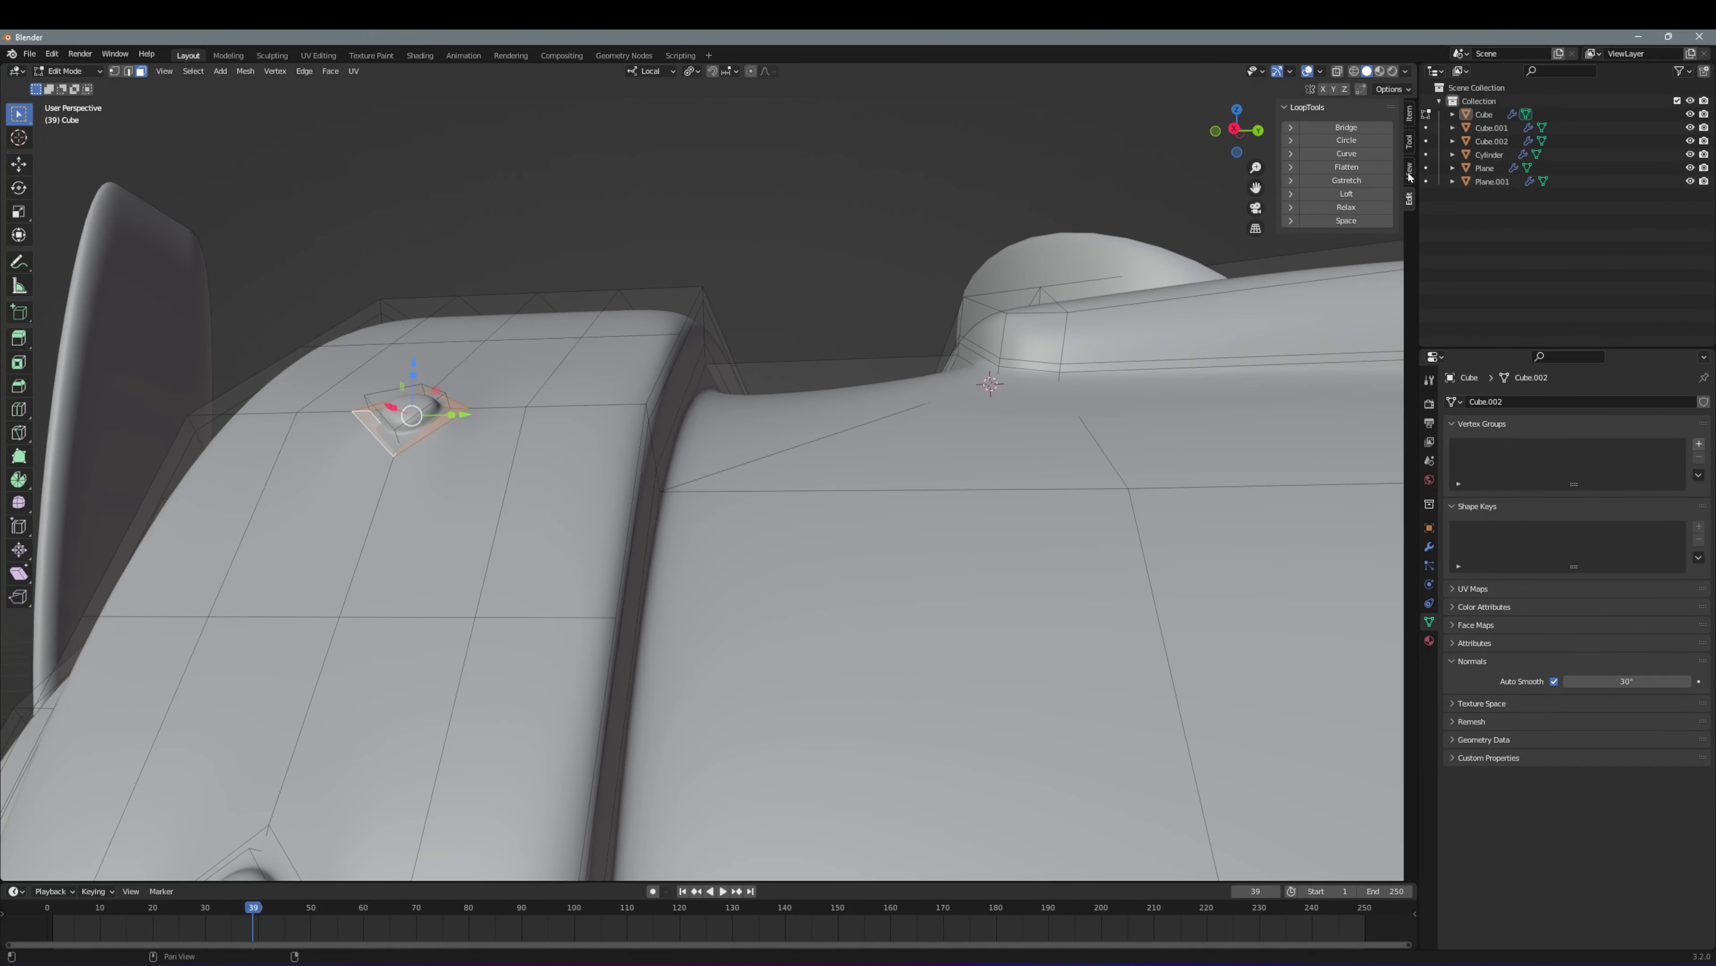
{"action": "scroll", "coordinate": [878, 541], "scroll_direction": "down", "scroll_amount": 3}
{"action": "scroll", "coordinate": [878, 541], "scroll_direction": "down", "scroll_amount": 5}
Switch to Object Mode and delete the WeightedNormal modifier for smooth shading
{"action": "left_click", "coordinate": [1429, 546]}
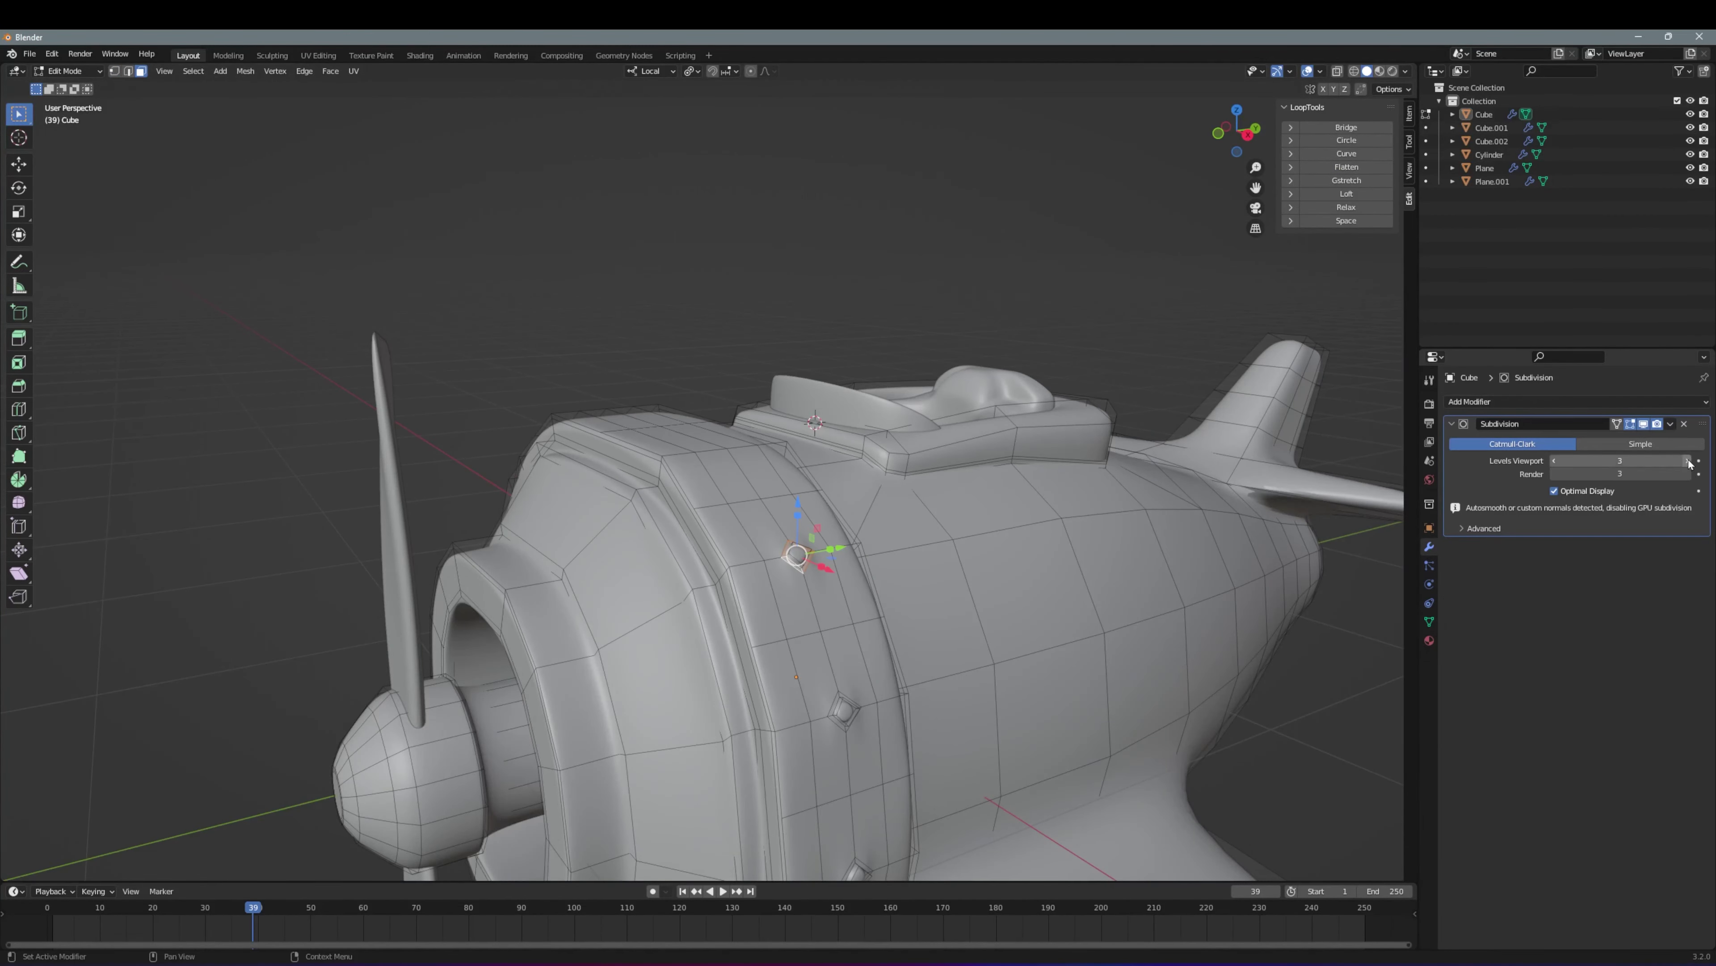
{"action": "key", "text": "Tab"}
{"action": "scroll", "coordinate": [852, 621], "scroll_direction": "down", "scroll_amount": 3}
{"action": "middle_click_drag", "start_coordinate": [777, 595], "coordinate": [852, 622]}
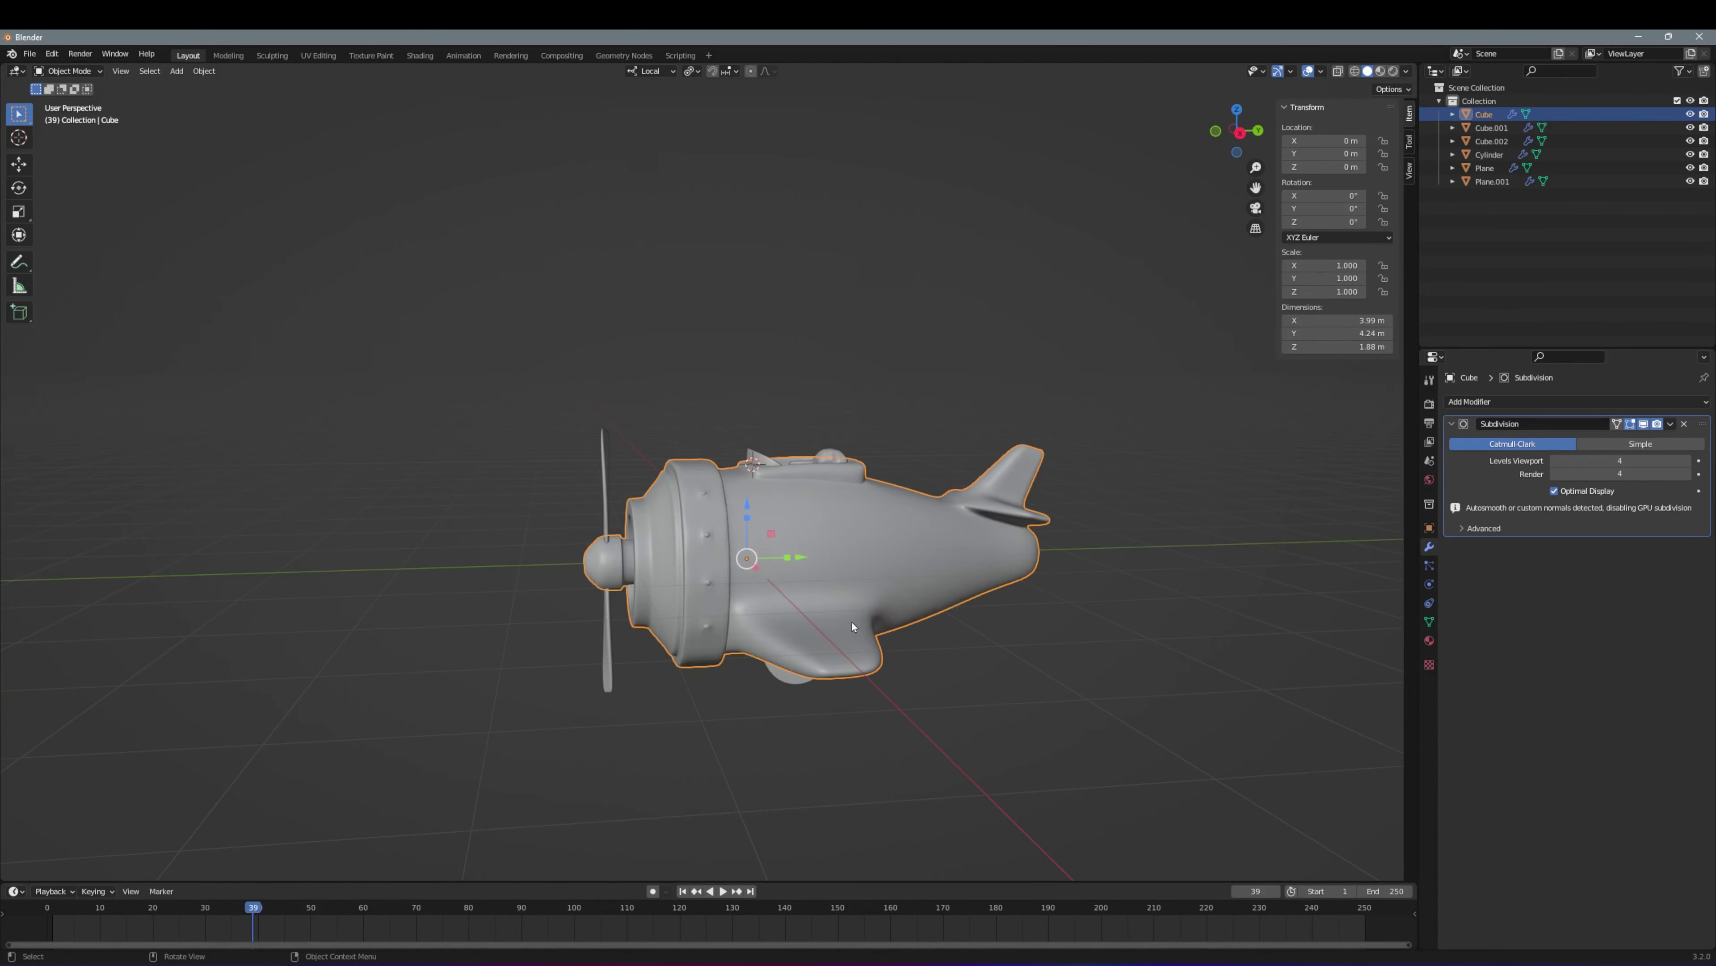
{"action": "scroll", "coordinate": [1069, 623], "scroll_direction": "up", "scroll_amount": 4}
{"action": "scroll", "coordinate": [964, 566], "scroll_direction": "down", "scroll_amount": 2}
{"action": "left_click", "coordinate": [1429, 621]}
{"action": "left_click", "coordinate": [1429, 546]}
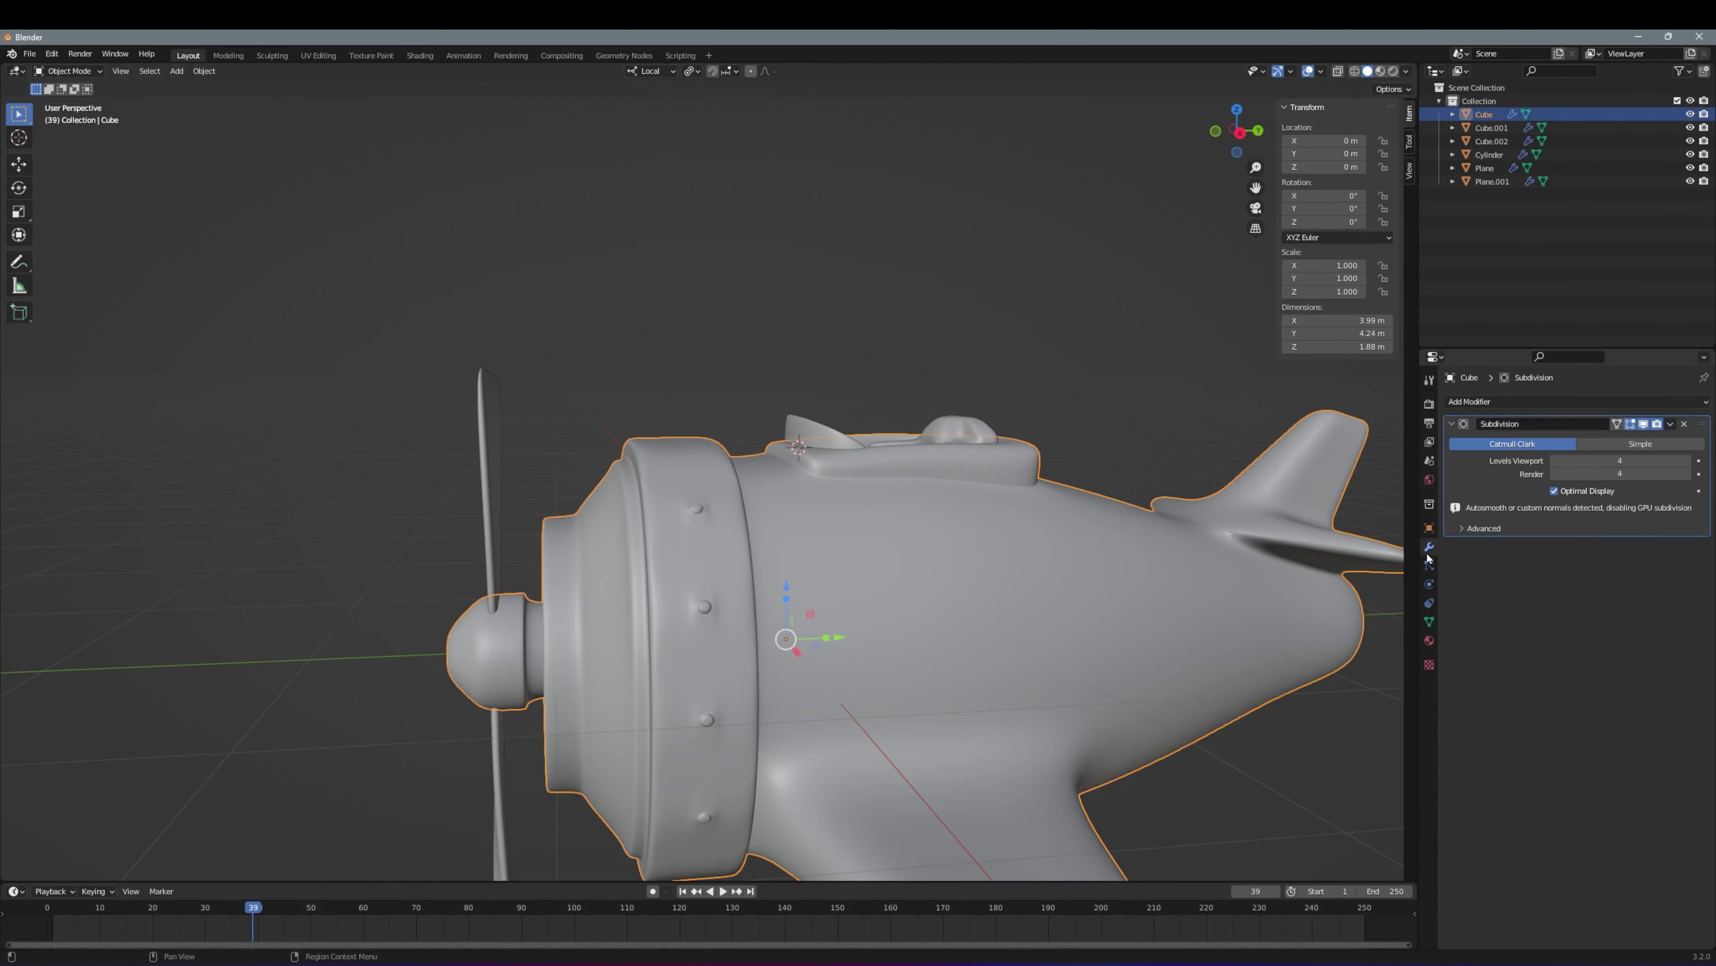
{"action": "key", "text": "ctrl+x"}
{"action": "mouse_move", "coordinate": [969, 634]}
{"action": "middle_mouse_down"}
{"action": "mouse_move", "coordinate": [1194, 641]}
{"action": "mouse_move", "coordinate": [1081, 677]}
{"action": "mouse_move", "coordinate": [1011, 741]}
{"action": "mouse_move", "coordinate": [1026, 761]}
{"action": "middle_mouse_up"}
Select the edge loop at the wing root and slide it into place
{"action": "key", "text": "Tab"}
{"action": "scroll", "coordinate": [1010, 742], "scroll_direction": "down", "scroll_amount": 2}
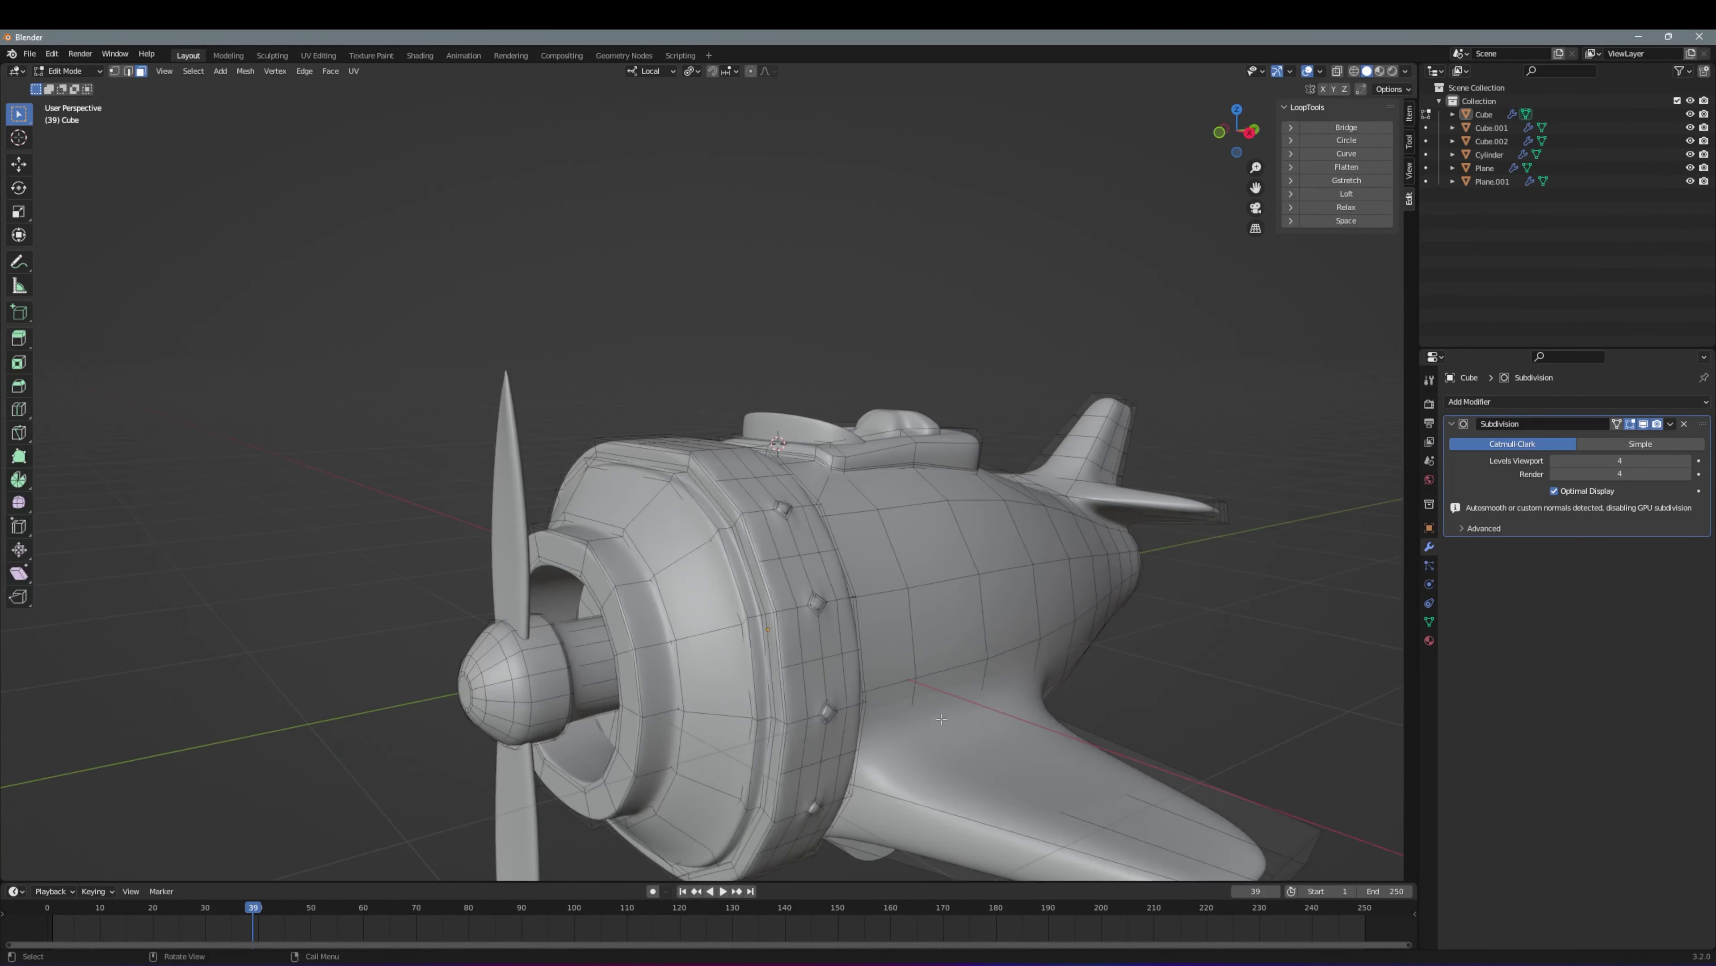
{"action": "left_click", "coordinate": [1026, 761], "text": "alt"}
{"action": "key", "text": "2"}
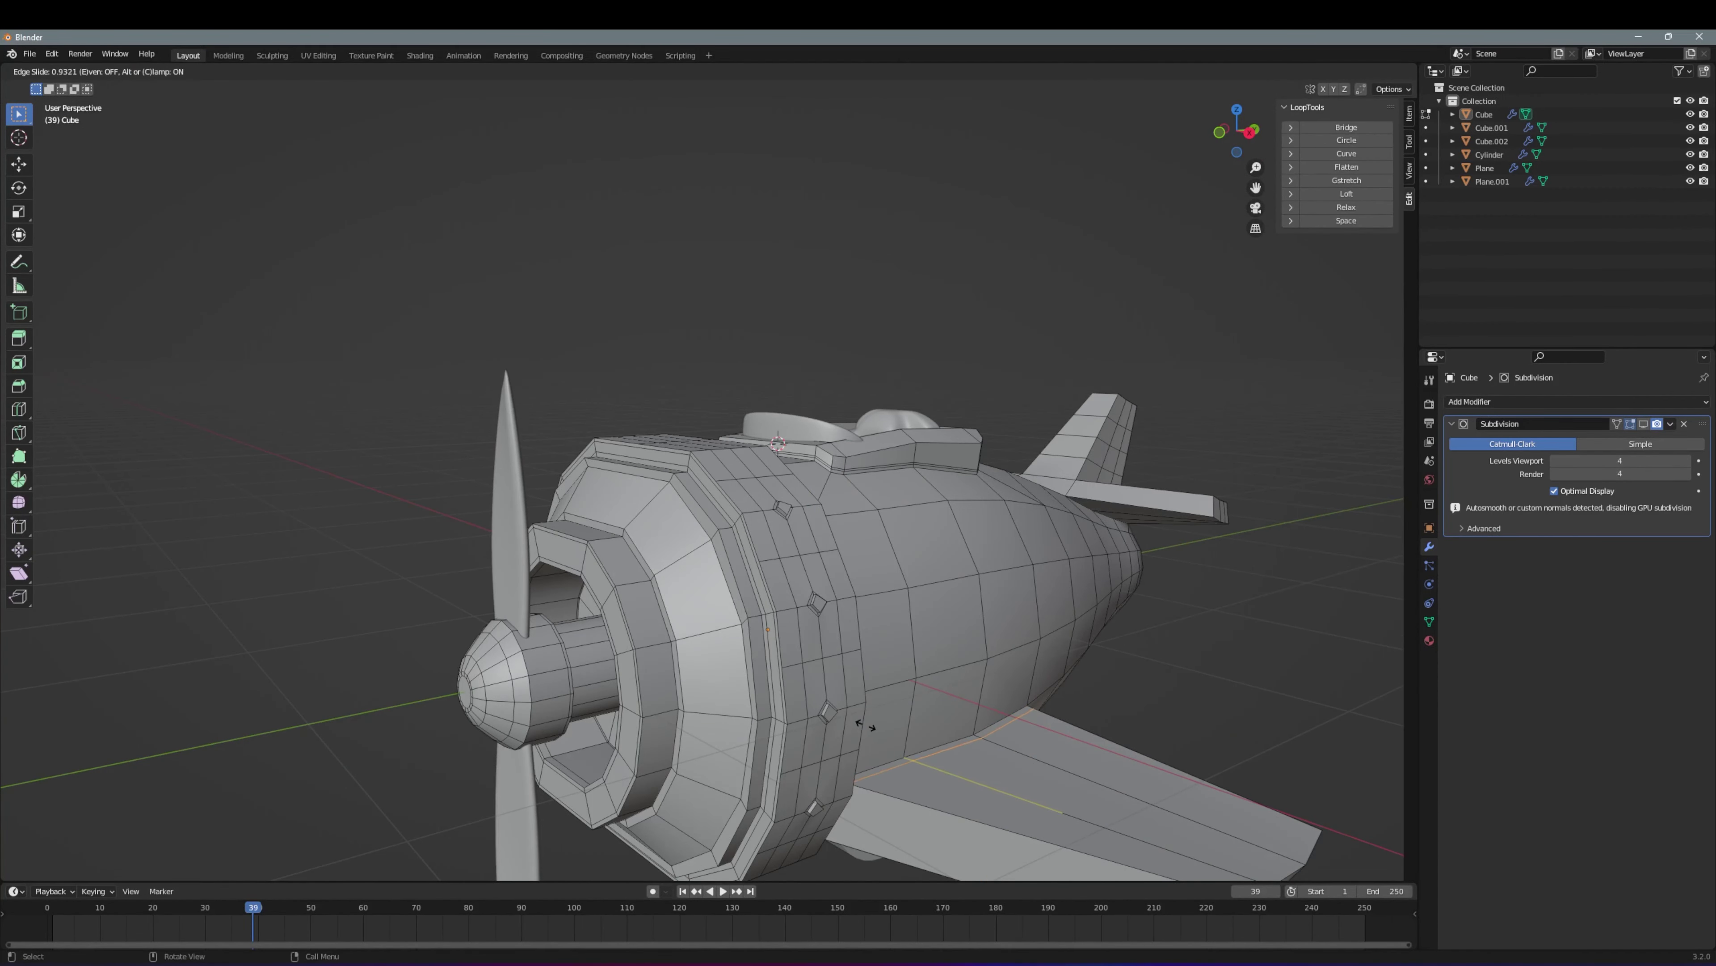
{"action": "left_click", "coordinate": [865, 725]}
{"action": "middle_click_drag", "start_coordinate": [865, 725], "coordinate": [813, 756]}
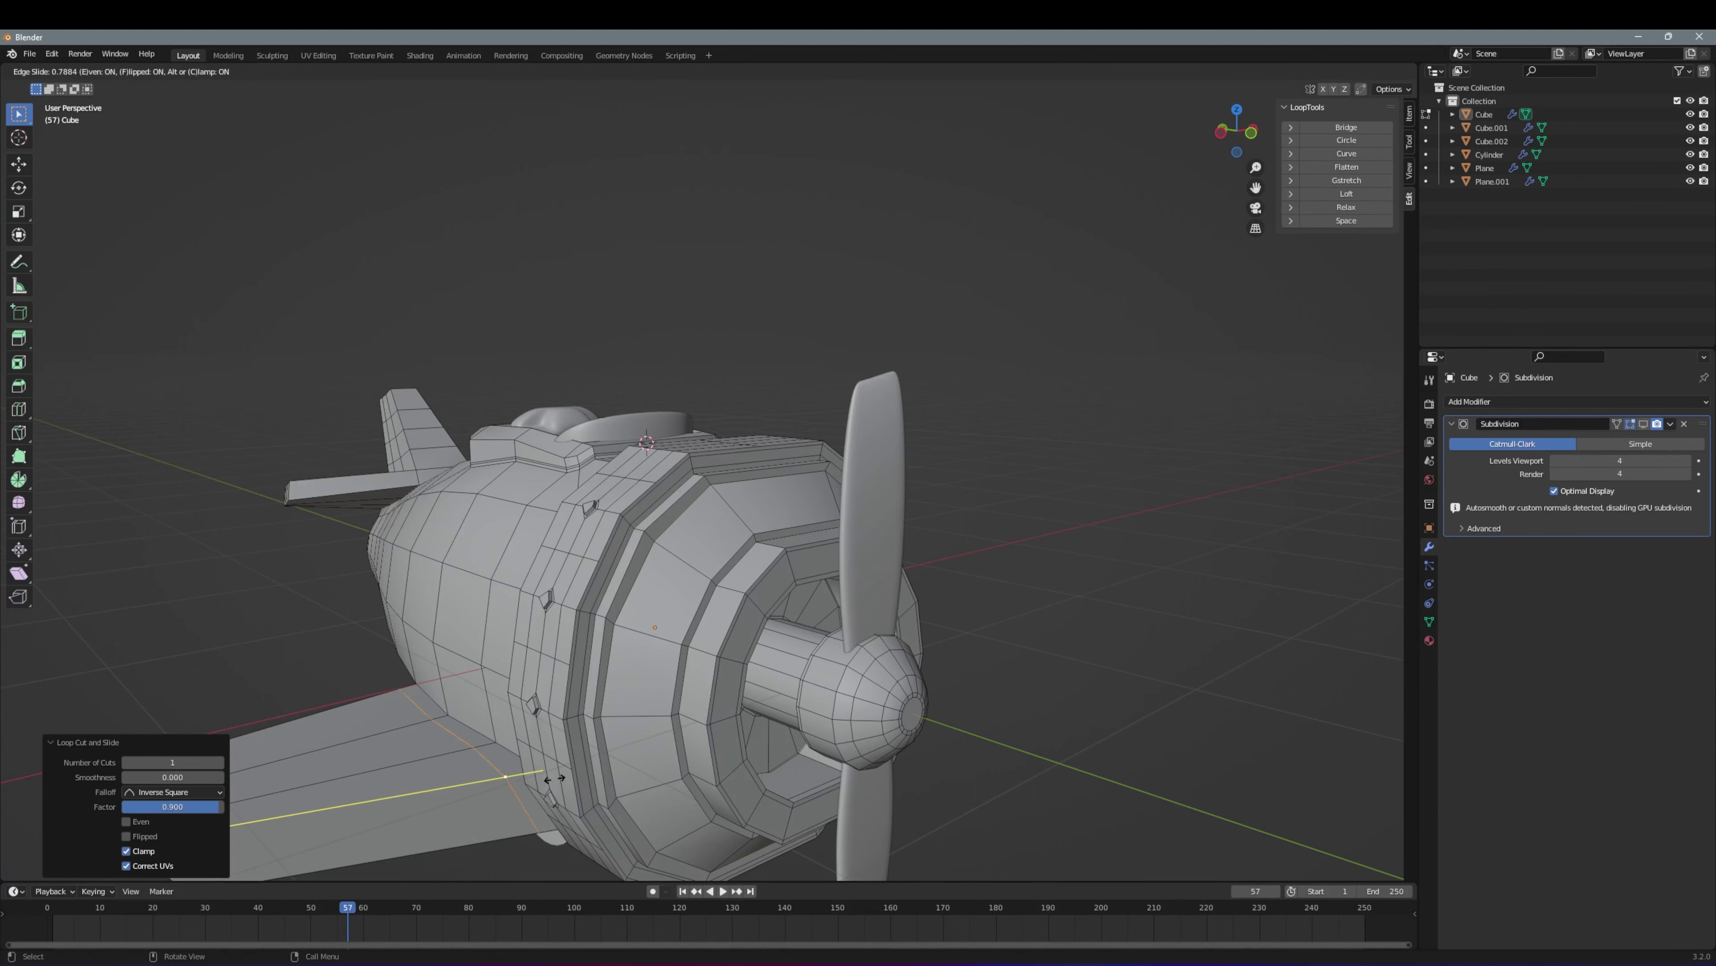
{"action": "left_click", "coordinate": [577, 780]}
{"action": "middle_click_drag", "start_coordinate": [576, 781], "coordinate": [434, 735]}
Cut a first loop across the wing and flatten it with LoopTools
{"action": "key", "text": "ctrl+r"}
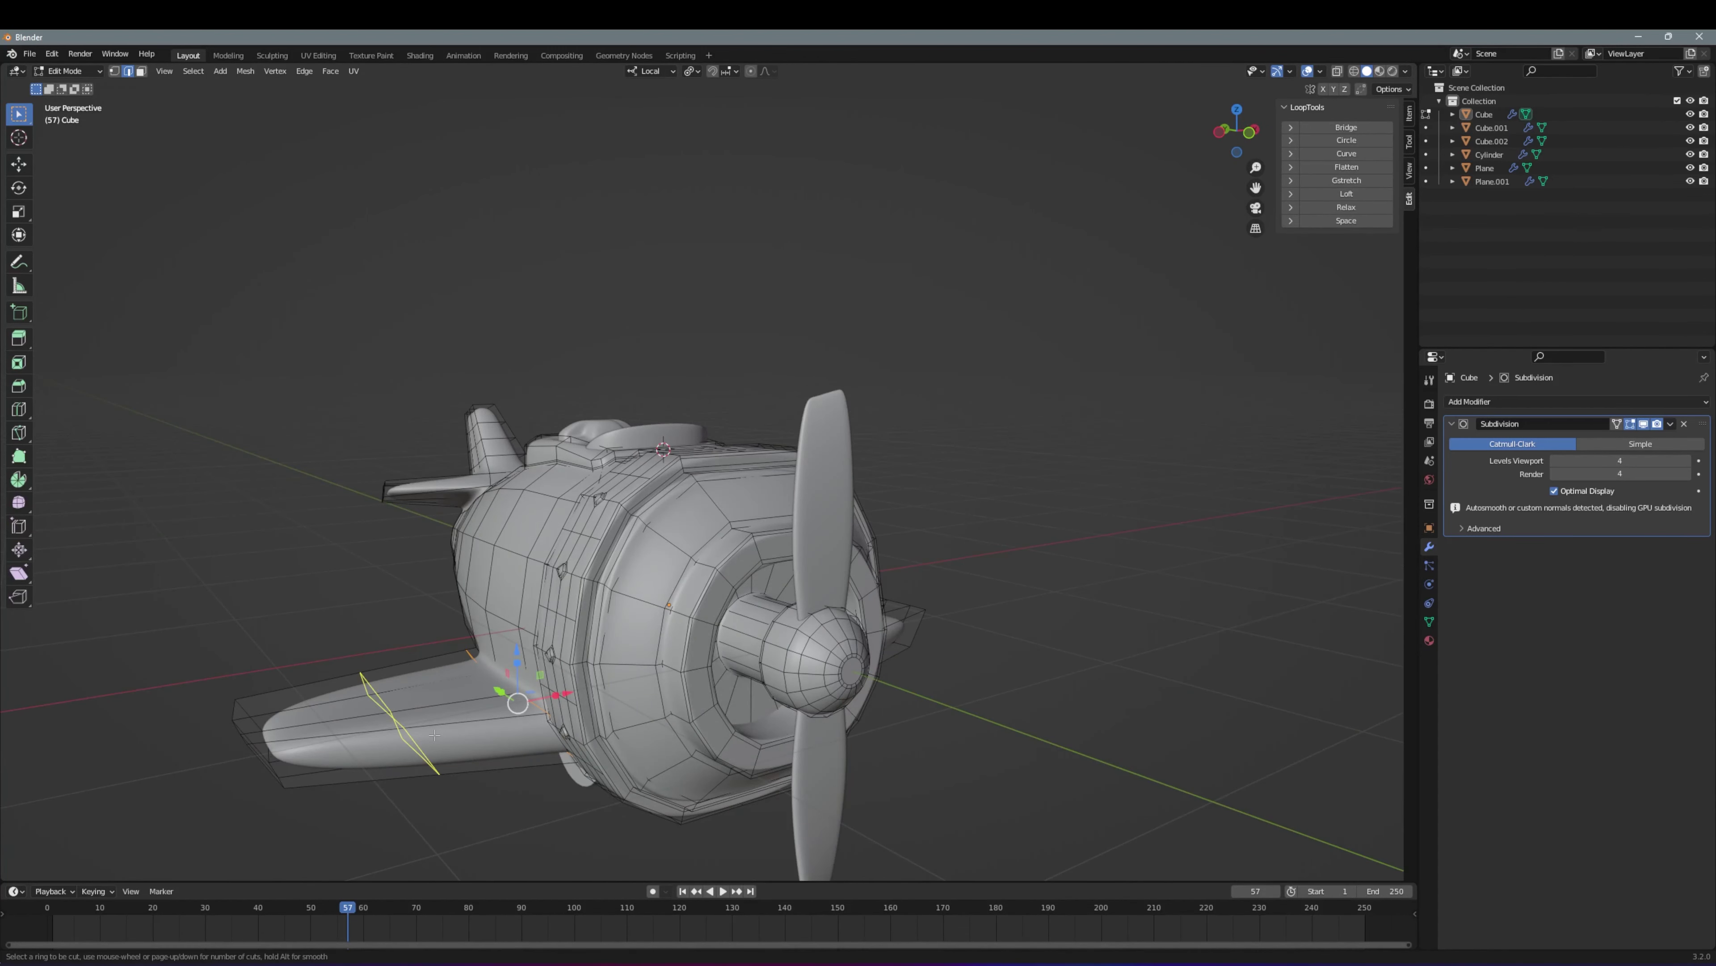
{"action": "left_click", "coordinate": [422, 735]}
{"action": "left_click", "coordinate": [1347, 167]}
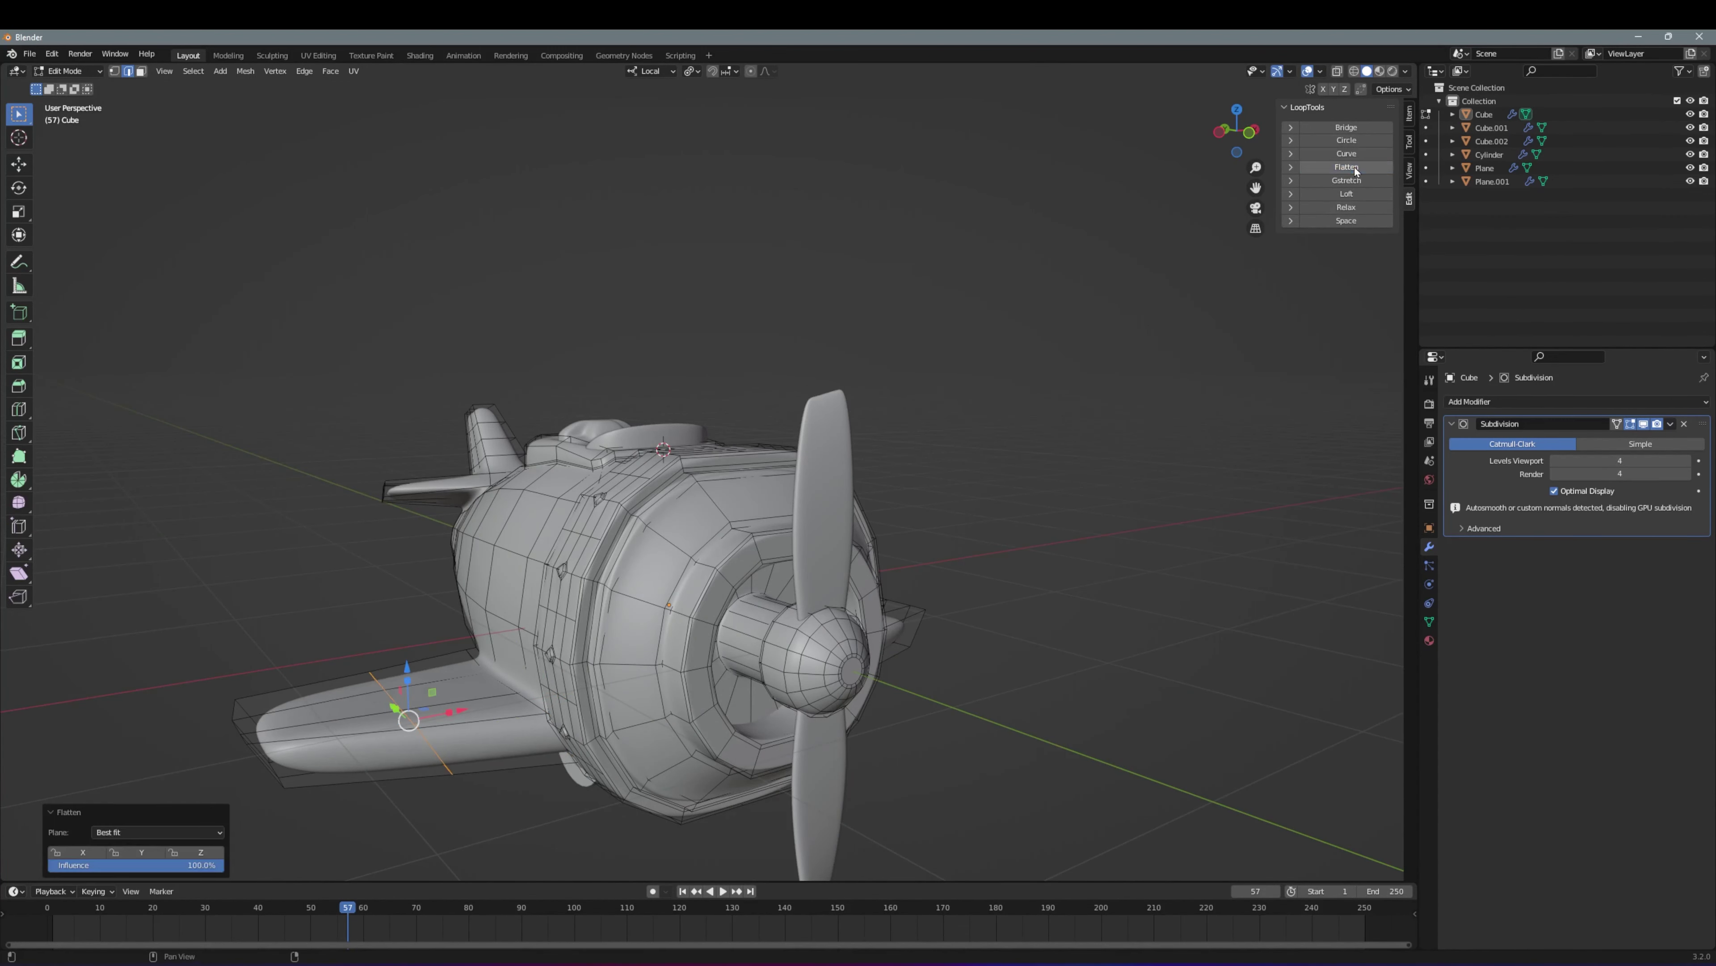
{"action": "left_click", "coordinate": [485, 773]}
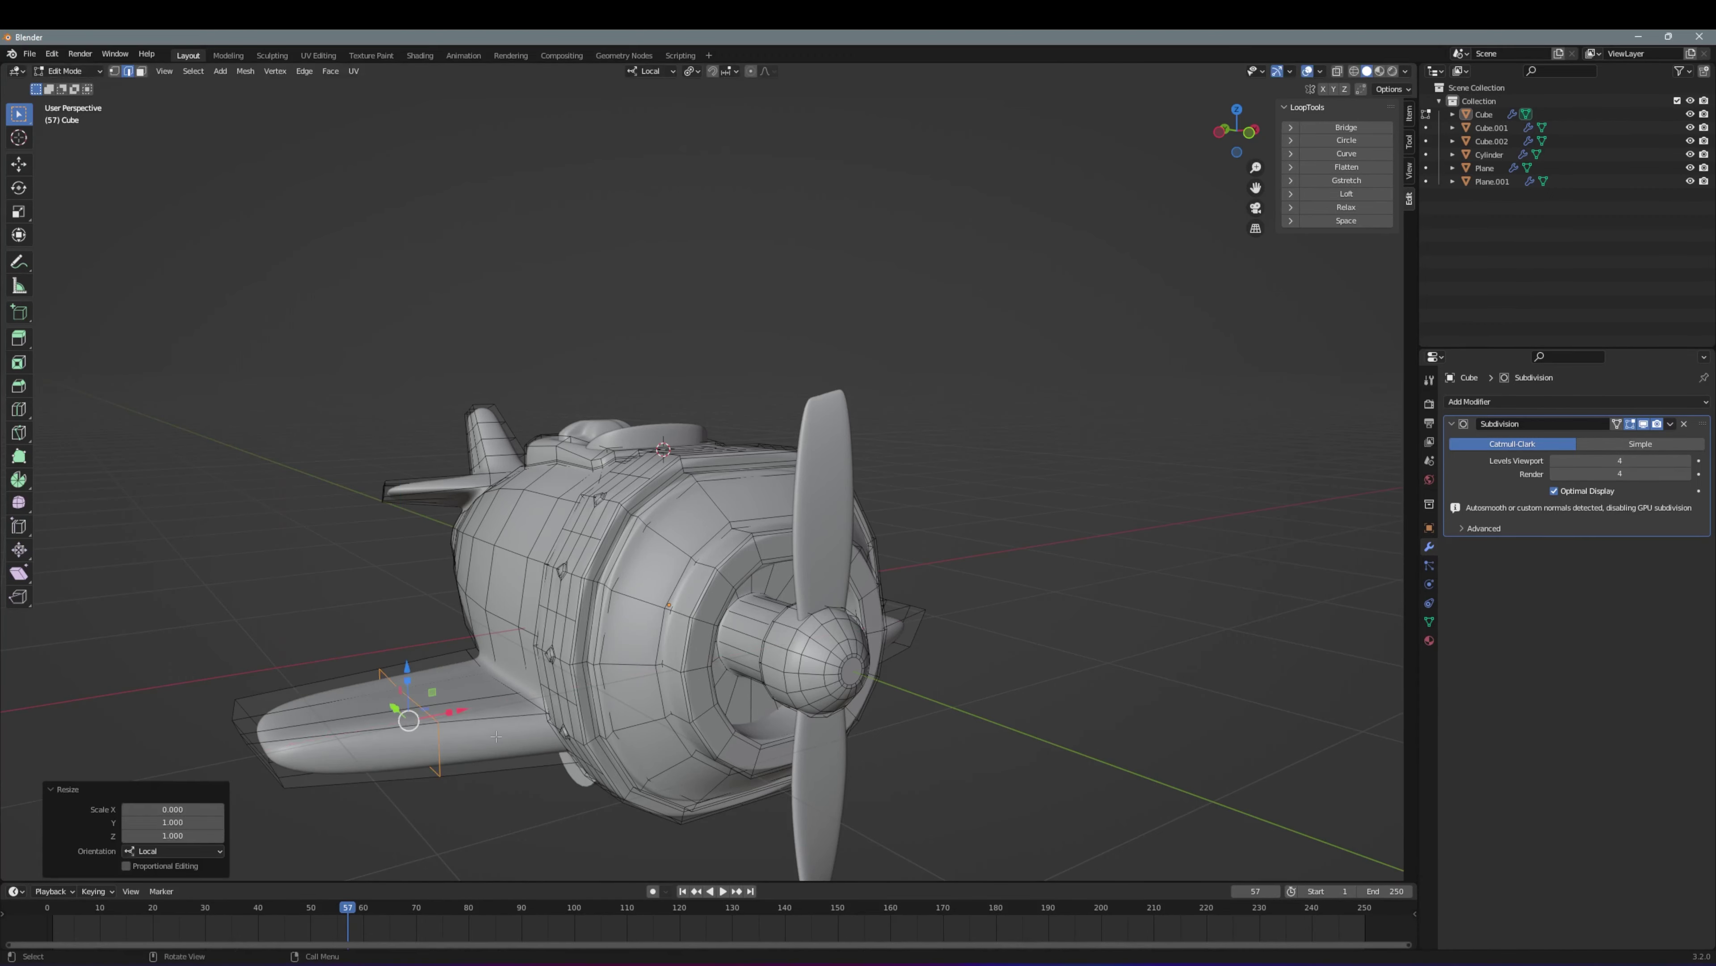
{"action": "middle_click_drag", "start_coordinate": [485, 773], "coordinate": [903, 675]}
Cut a centred loop across the right wing, scale it to 0 on X, and apply LoopTools Flatten
{"action": "key", "text": "ctrl+r"}
{"action": "left_click", "coordinate": [1000, 688]}
{"action": "right_click", "coordinate": [1000, 688]}
{"action": "left_click", "coordinate": [1127, 592]}
{"action": "key", "text": "KP_1"}
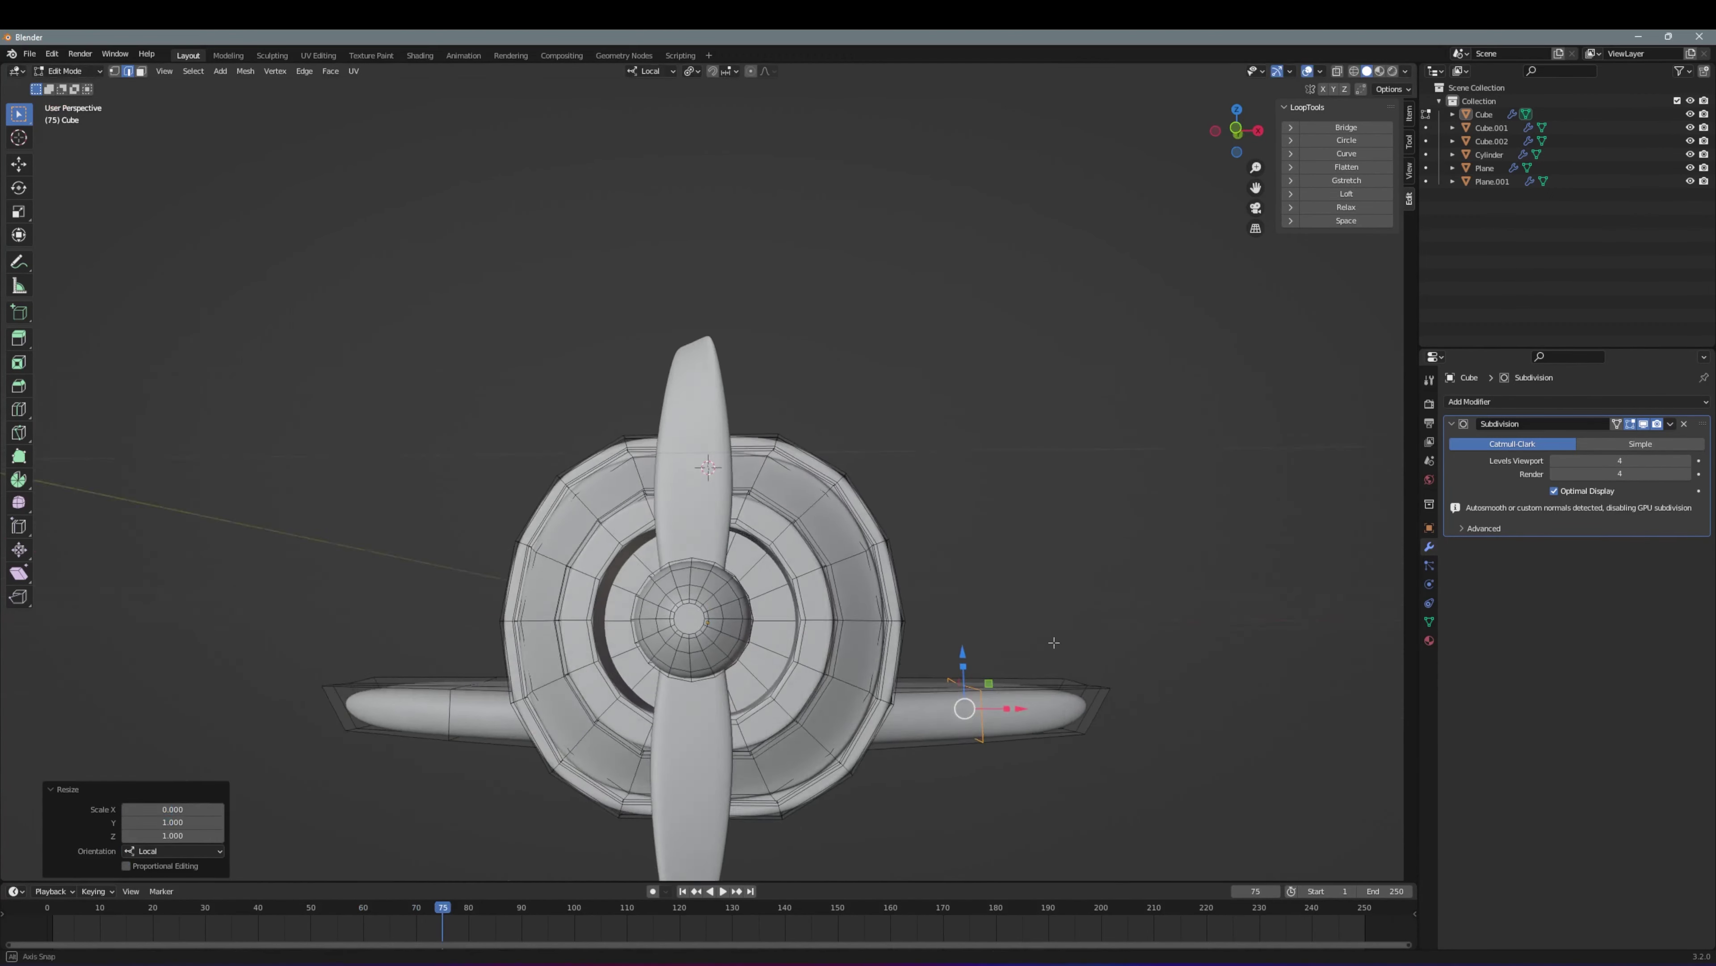
{"action": "mouse_move", "coordinate": [1053, 644]}
{"action": "middle_mouse_down"}
{"action": "mouse_move", "coordinate": [980, 677]}
{"action": "mouse_move", "coordinate": [878, 642]}
{"action": "middle_mouse_up"}
{"action": "key", "text": "KP_1"}
{"action": "left_click", "coordinate": [1348, 166]}
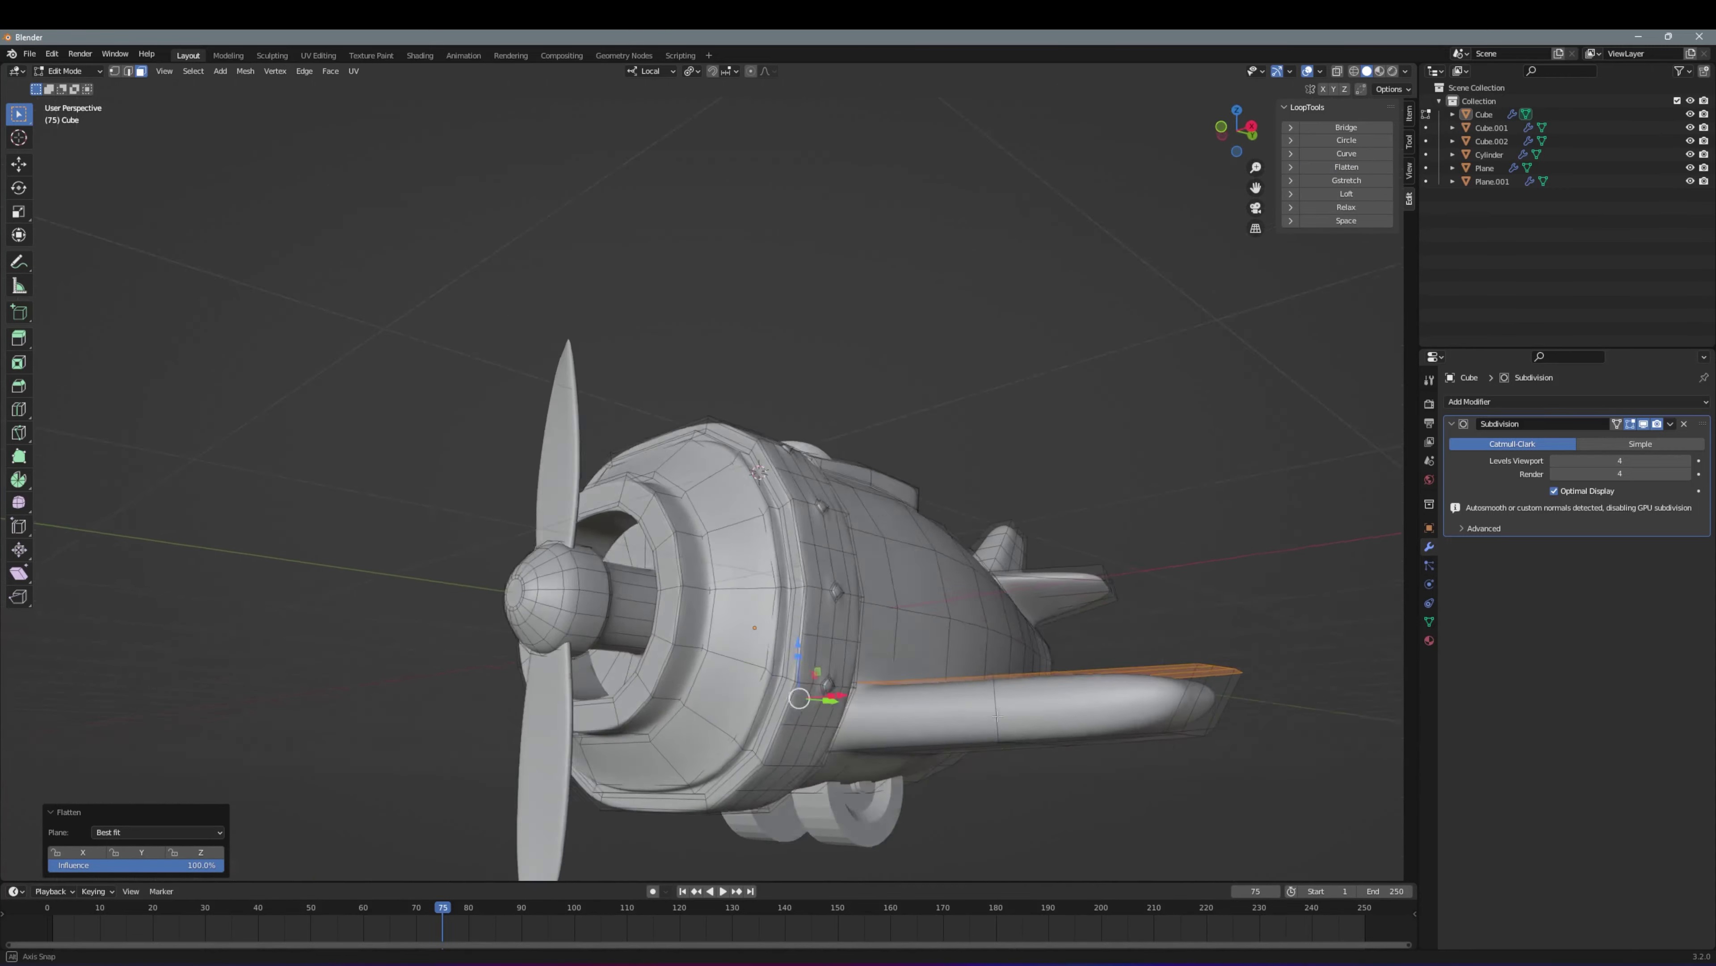
{"action": "mouse_move", "coordinate": [878, 541]}
{"action": "middle_mouse_down"}
{"action": "mouse_move", "coordinate": [640, 706]}
{"action": "mouse_move", "coordinate": [878, 643]}
{"action": "middle_mouse_up"}
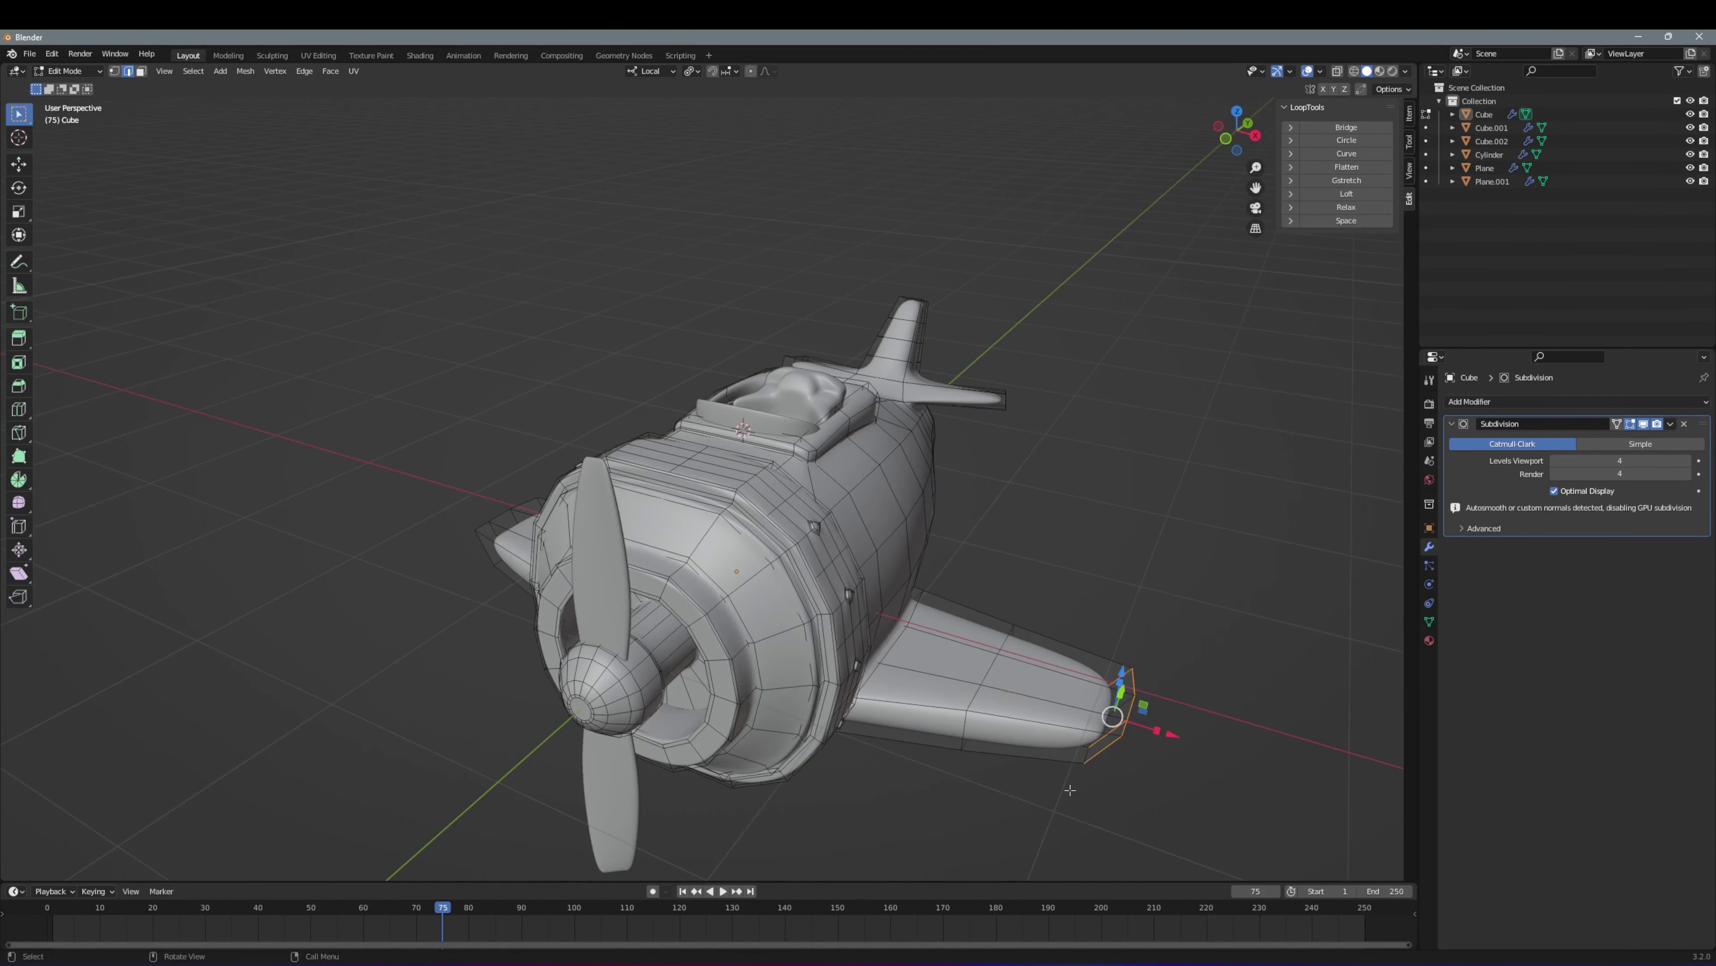
Separate the right wing-tip faces into their own object using X-ray box selection
{"action": "key", "text": "3"}
{"action": "left_click_drag", "start_coordinate": [1082, 626], "coordinate": [1245, 812]}
{"action": "key", "text": "alt+z"}
{"action": "key", "text": "KP_1"}
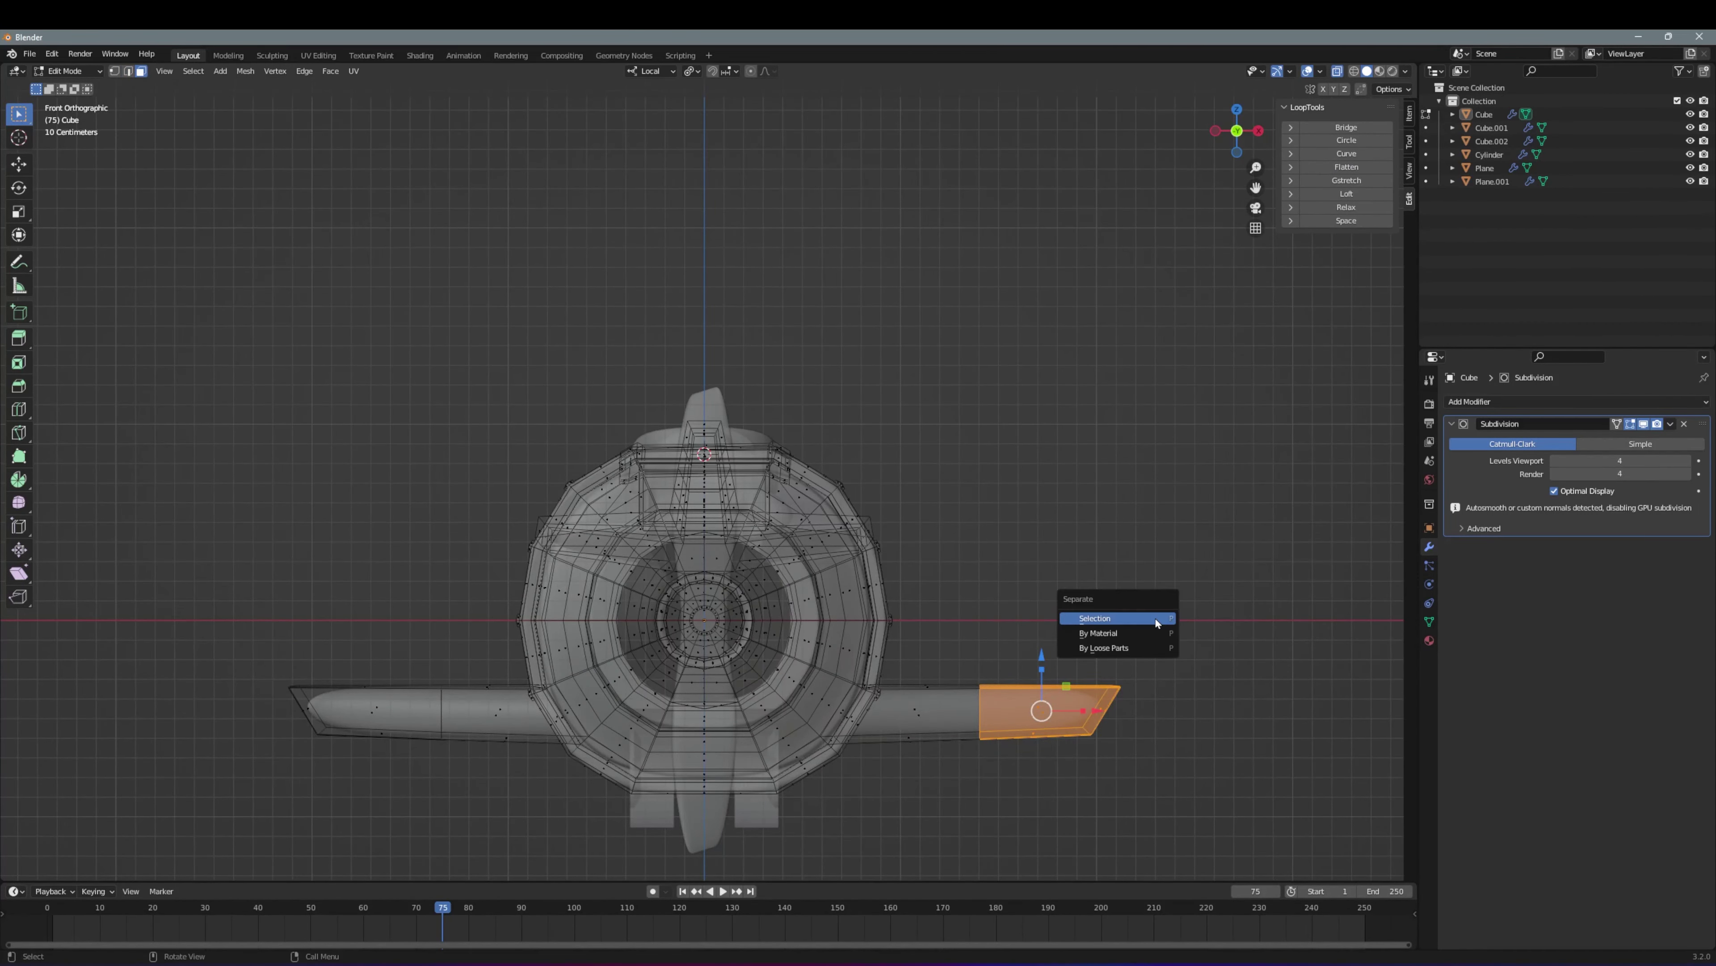
{"action": "key", "text": "Tab"}
{"action": "key", "text": "alt+z"}
{"action": "mouse_move", "coordinate": [1180, 537]}
{"action": "middle_mouse_down"}
{"action": "mouse_move", "coordinate": [953, 617]}
{"action": "mouse_move", "coordinate": [878, 608]}
{"action": "middle_mouse_up"}
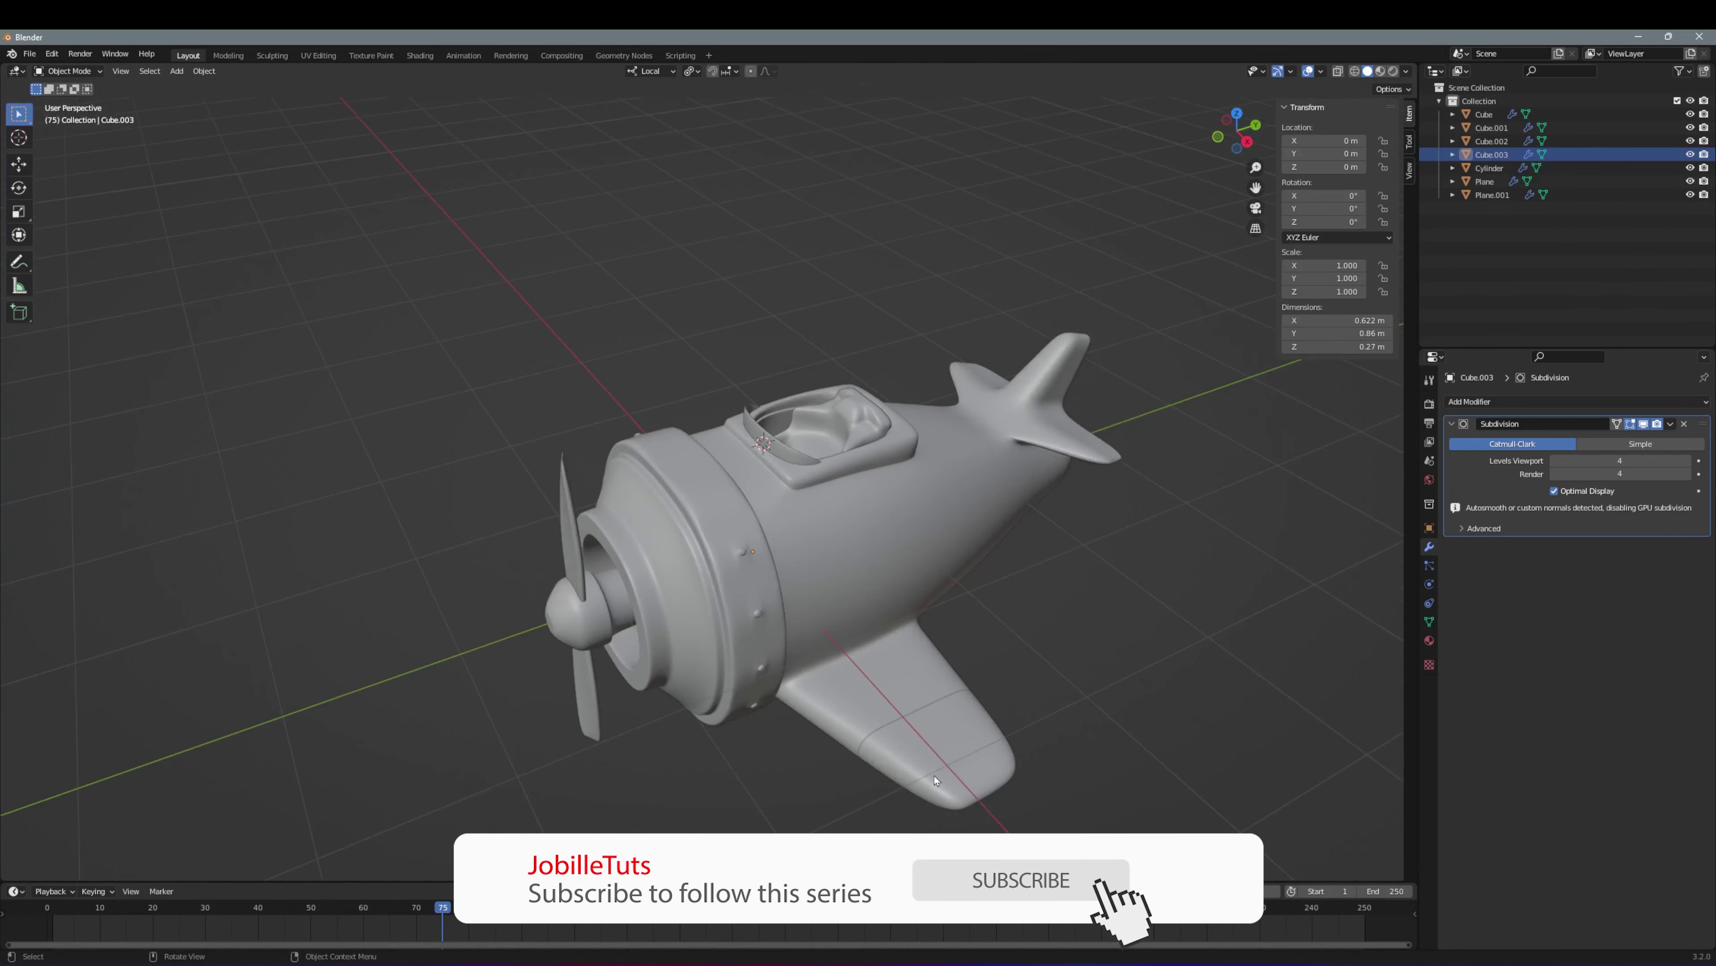
{"action": "key", "text": "Tab"}
{"action": "key", "text": "alt+z"}
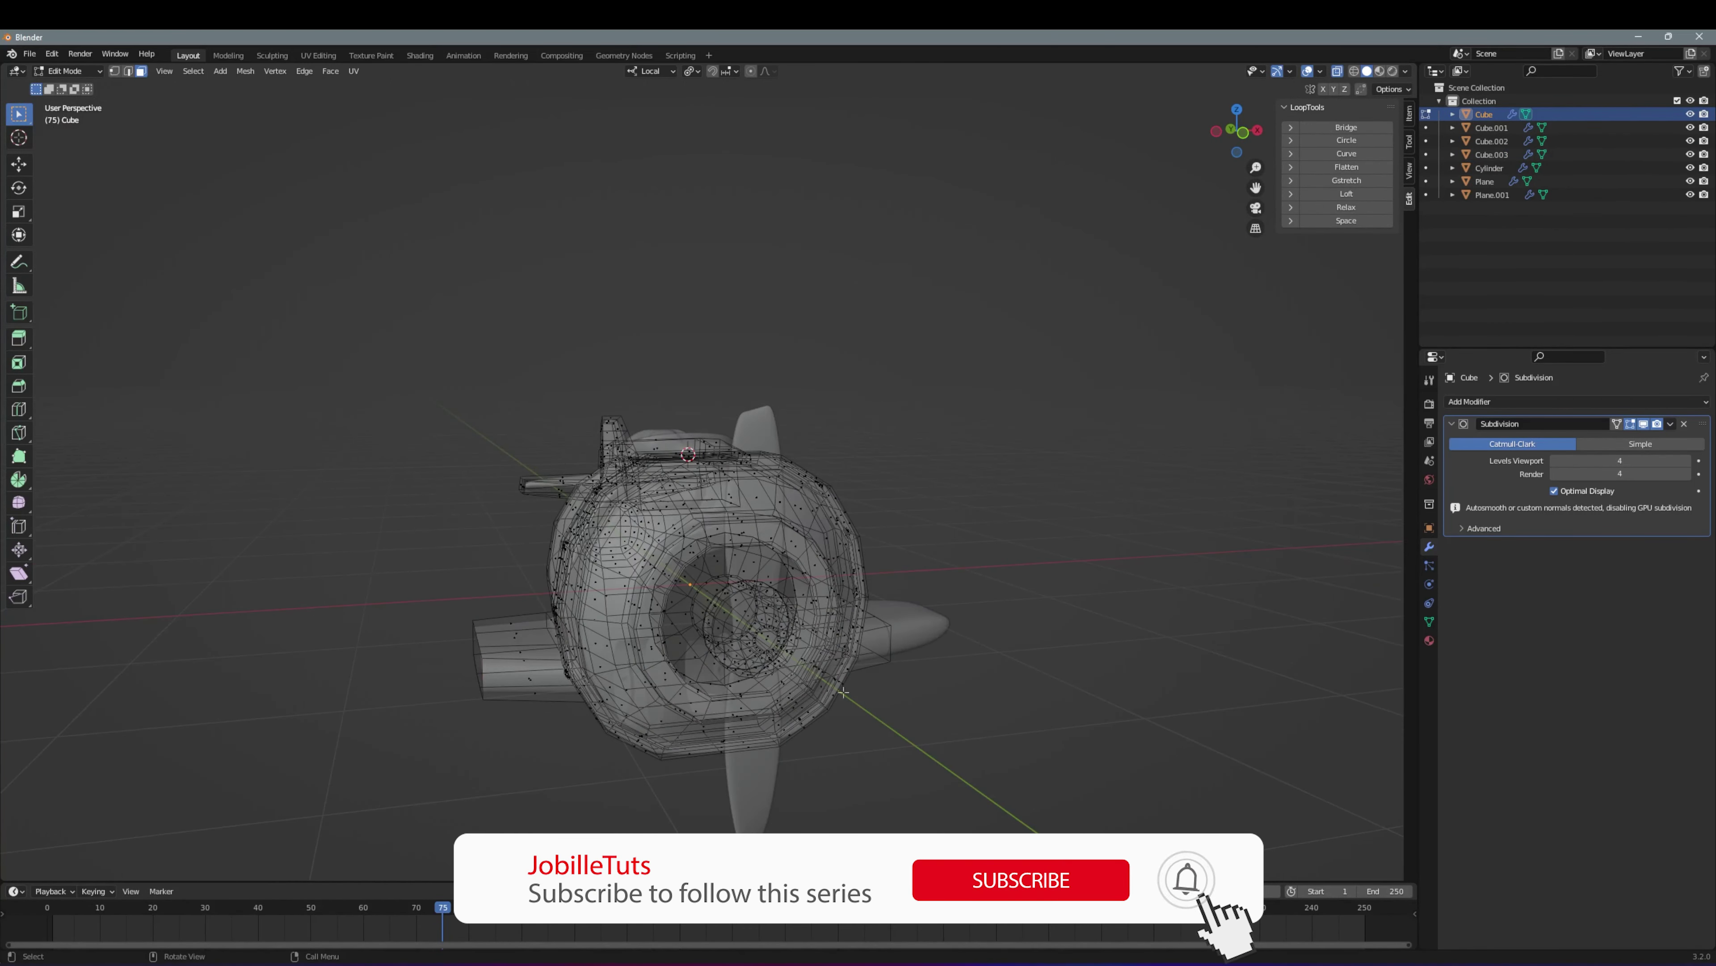
{"action": "key", "text": "Tab"}
Add a Mirror modifier to the wing tip and nudge the tips into place
{"action": "left_click", "coordinate": [1575, 401]}
{"action": "left_click", "coordinate": [1438, 557]}
{"action": "mouse_move", "coordinate": [1014, 575]}
{"action": "middle_mouse_down"}
{"action": "mouse_move", "coordinate": [950, 537]}
{"action": "mouse_move", "coordinate": [960, 554]}
{"action": "middle_mouse_up"}
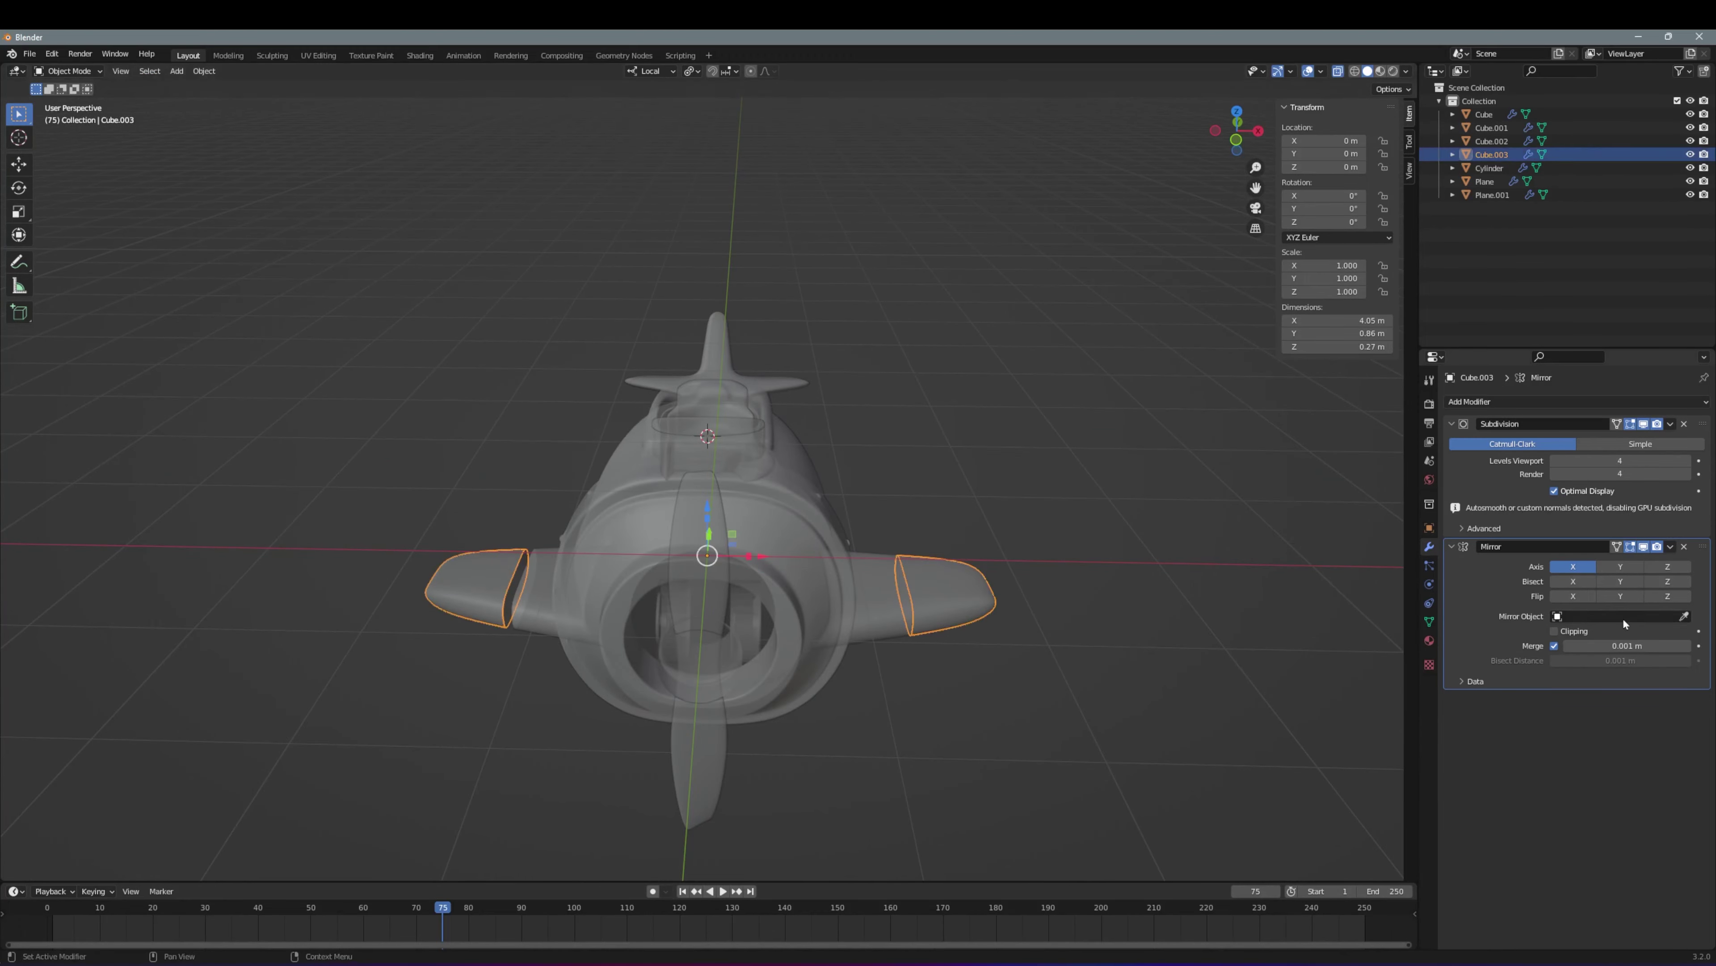
{"action": "key", "text": "KP_7"}
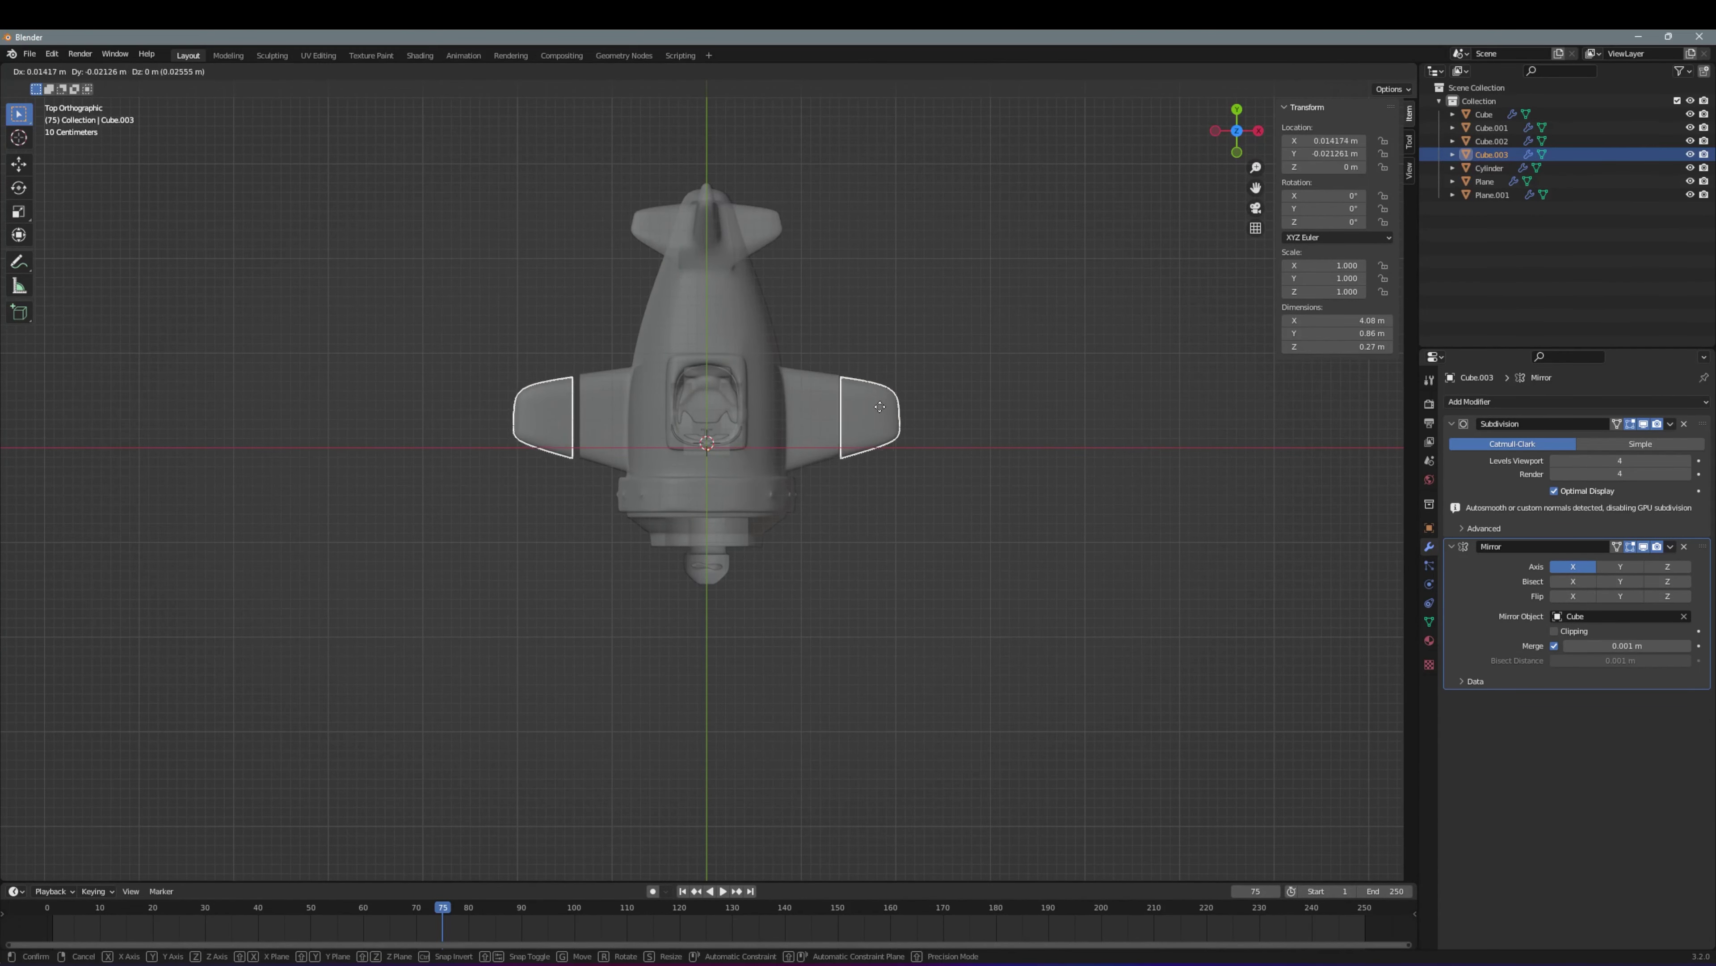
{"action": "scroll", "coordinate": [1044, 535], "scroll_direction": "up", "scroll_amount": 2}
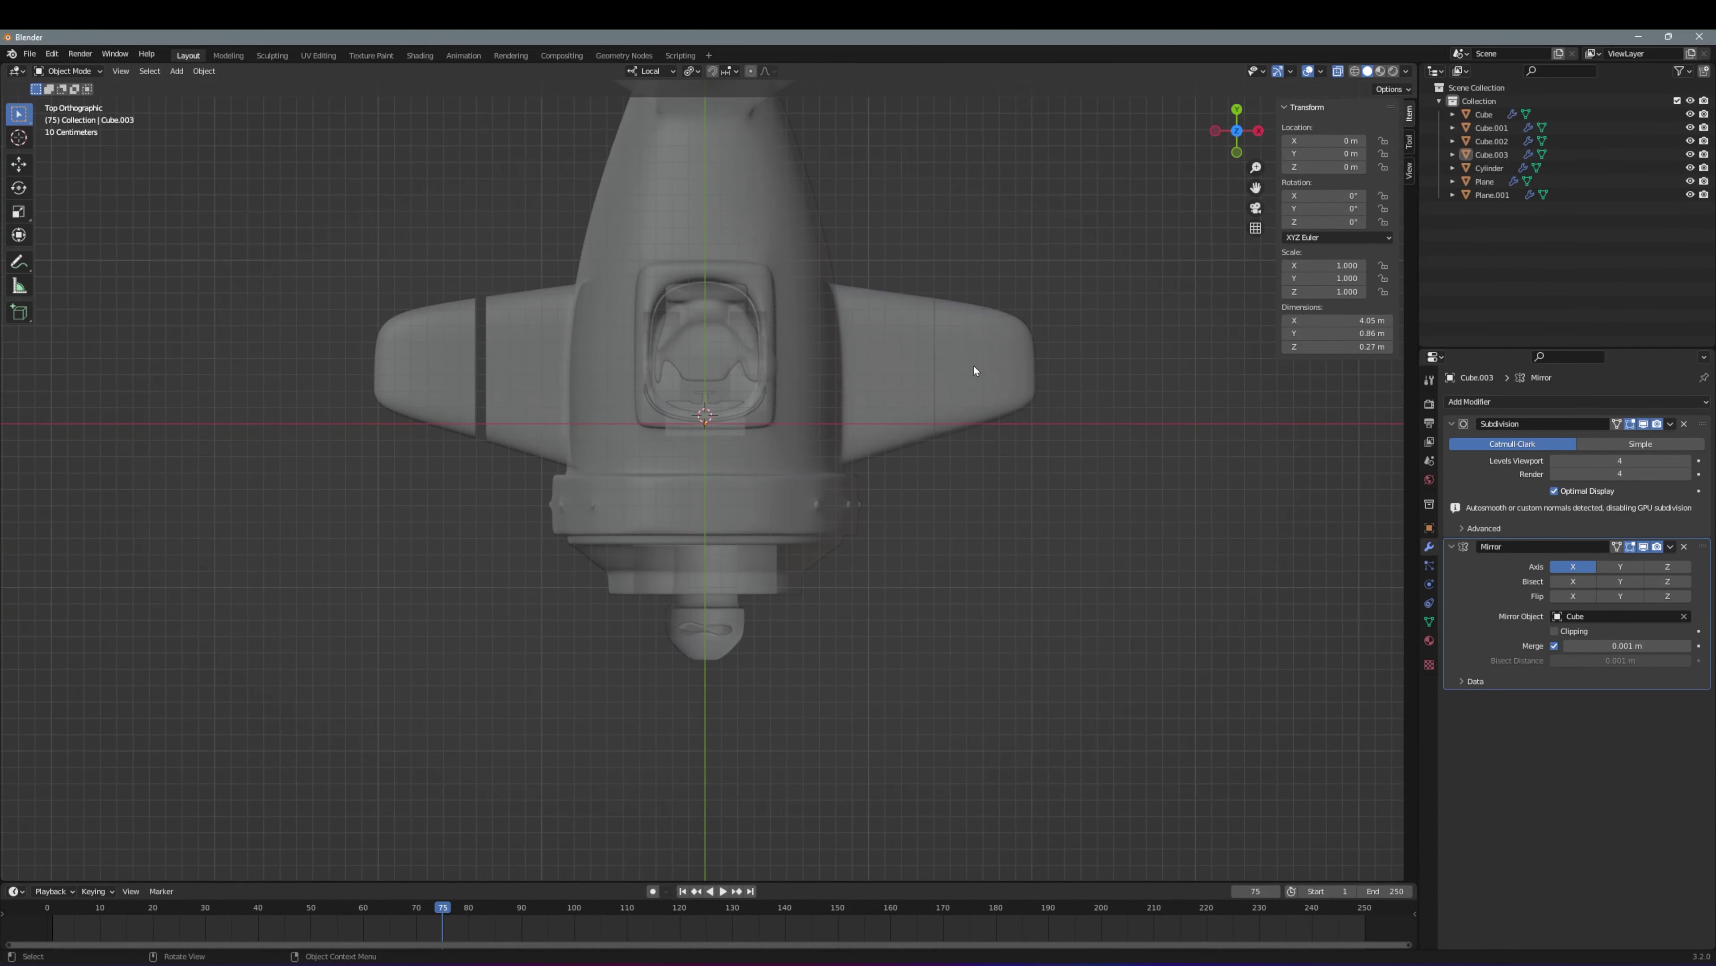
{"action": "key", "text": "g"}
{"action": "left_click", "coordinate": [973, 378]}
{"action": "mouse_move", "coordinate": [973, 379]}
{"action": "middle_mouse_down"}
{"action": "mouse_move", "coordinate": [1090, 791]}
{"action": "mouse_move", "coordinate": [1062, 711]}
{"action": "middle_mouse_up"}
Enable Clipping on the wing tip's Mirror modifier so halves don't cross the centre
{"action": "left_click", "coordinate": [1090, 790]}
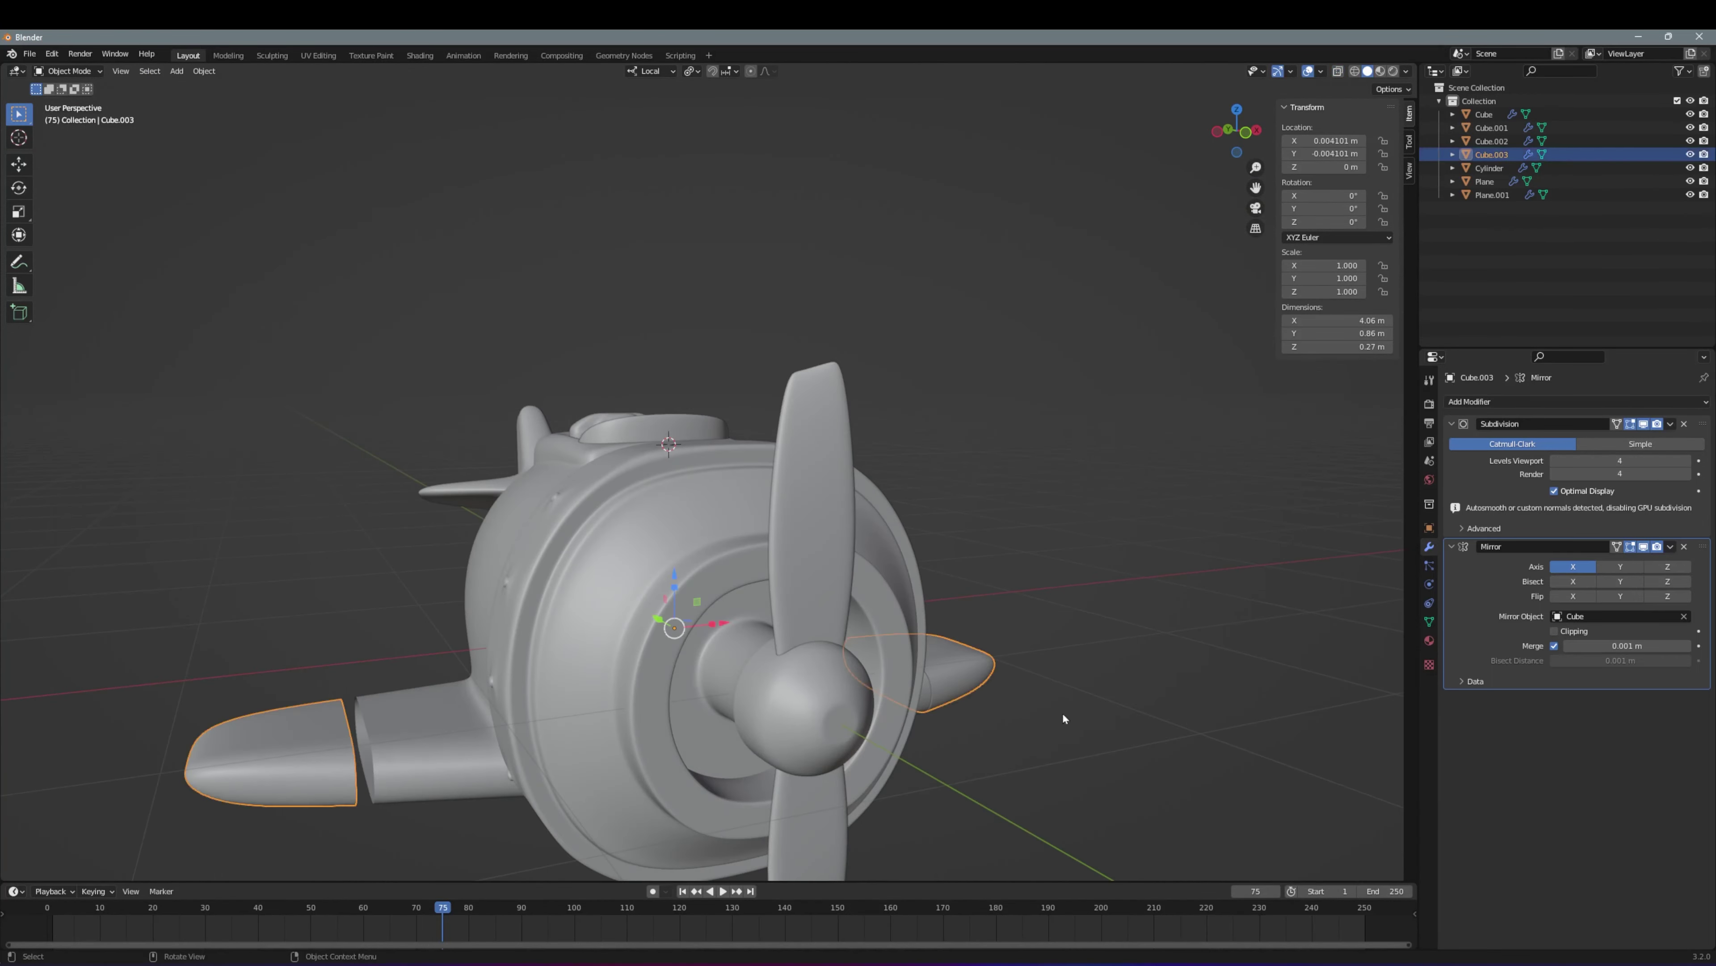
{"action": "left_click", "coordinate": [1555, 631]}
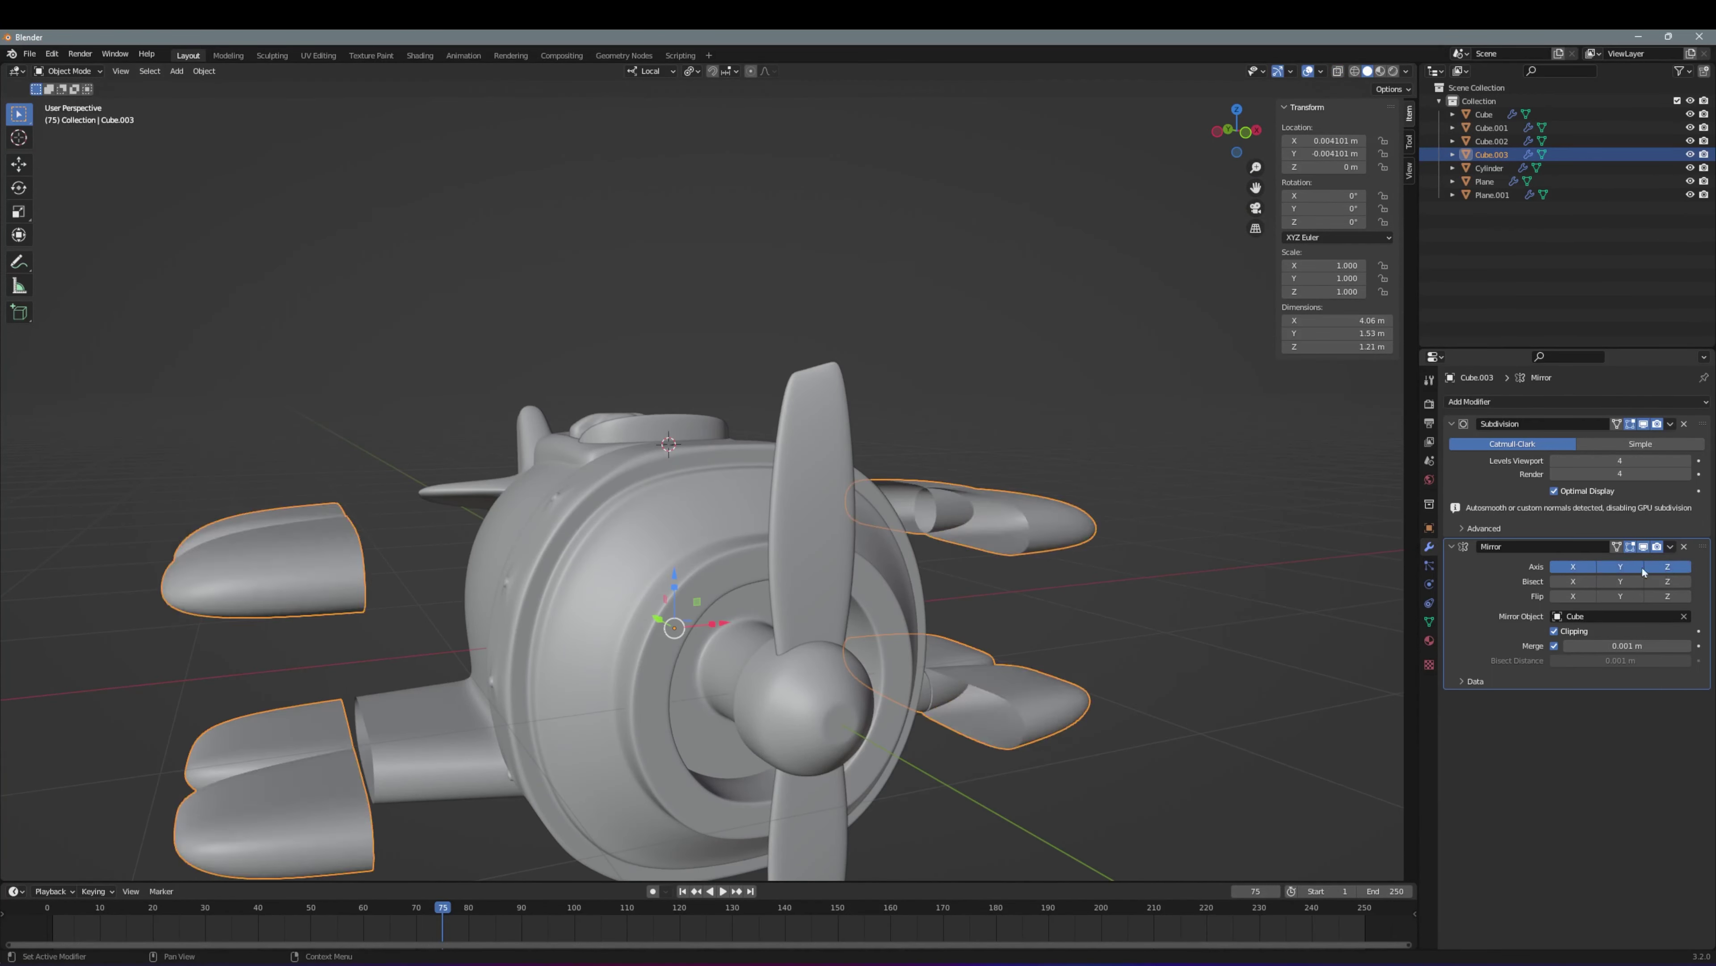
{"action": "key", "text": "KP_7"}
{"action": "left_click", "coordinate": [1484, 113]}
{"action": "key", "text": "Tab"}
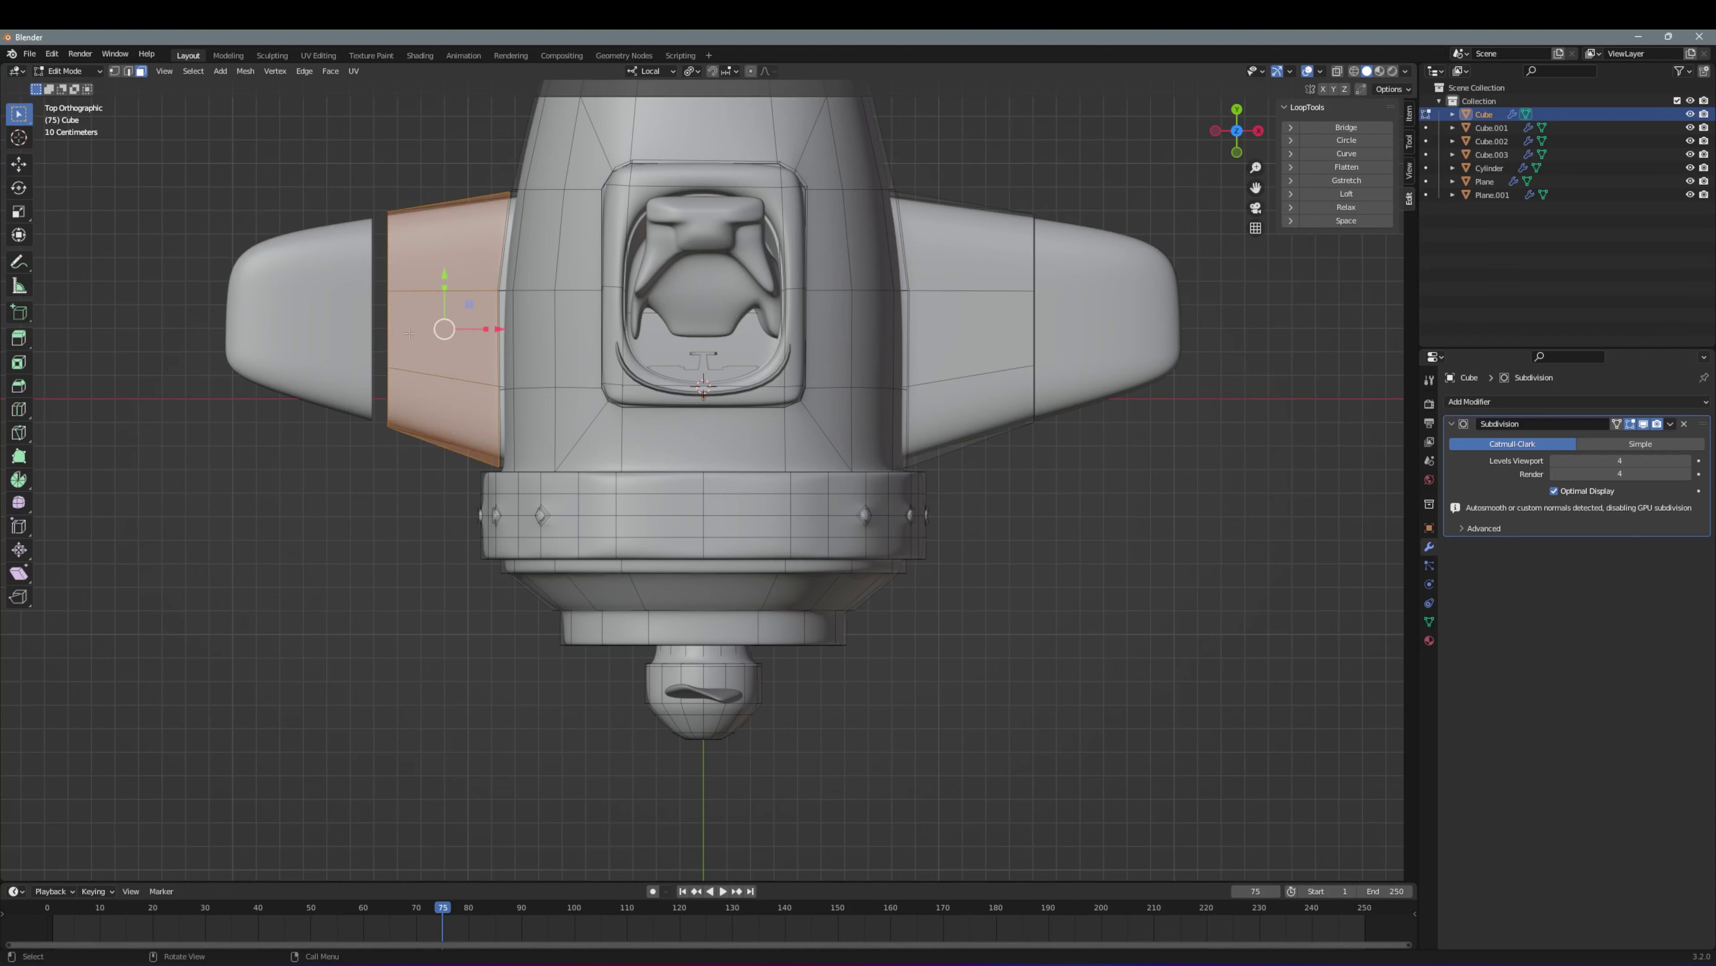
Slide the left wing's edge loop about 0.066 m along X toward the tip
{"action": "left_click", "coordinate": [406, 313]}
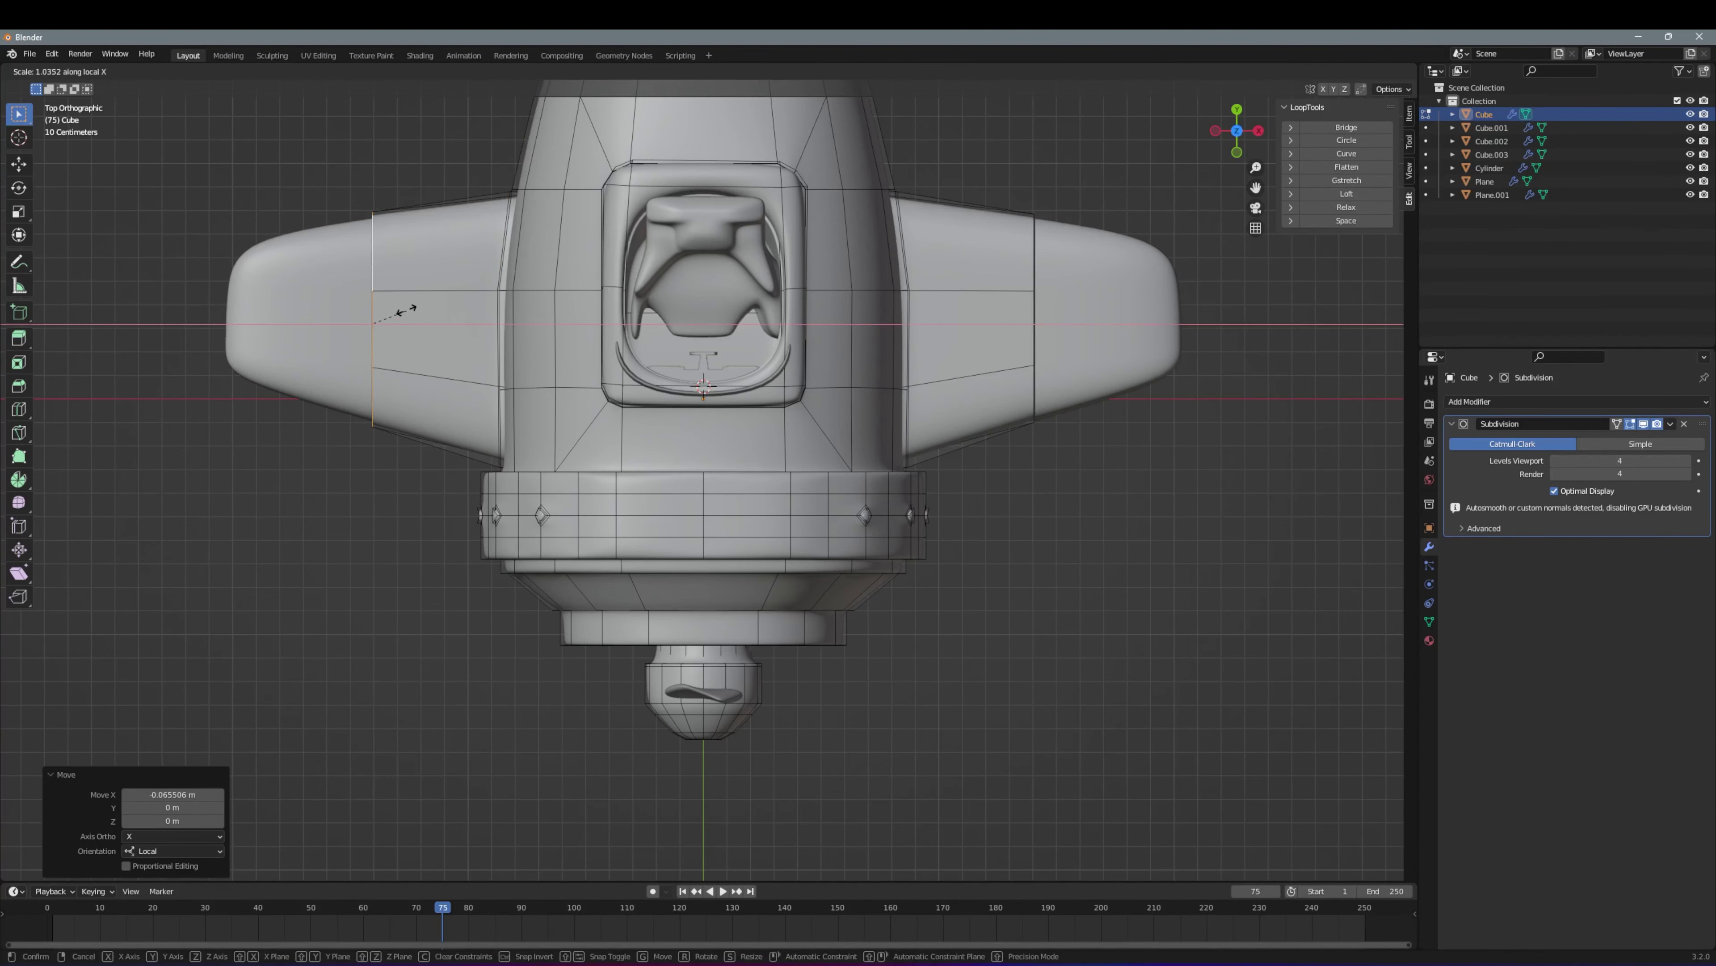
{"action": "mouse_move", "coordinate": [743, 406]}
{"action": "middle_mouse_down"}
{"action": "mouse_move", "coordinate": [858, 466]}
{"action": "mouse_move", "coordinate": [737, 424]}
{"action": "mouse_move", "coordinate": [889, 581]}
{"action": "mouse_move", "coordinate": [845, 554]}
{"action": "middle_mouse_up"}
{"action": "scroll", "coordinate": [844, 555], "scroll_direction": "up", "scroll_amount": 5}
{"action": "key", "text": "Tab"}
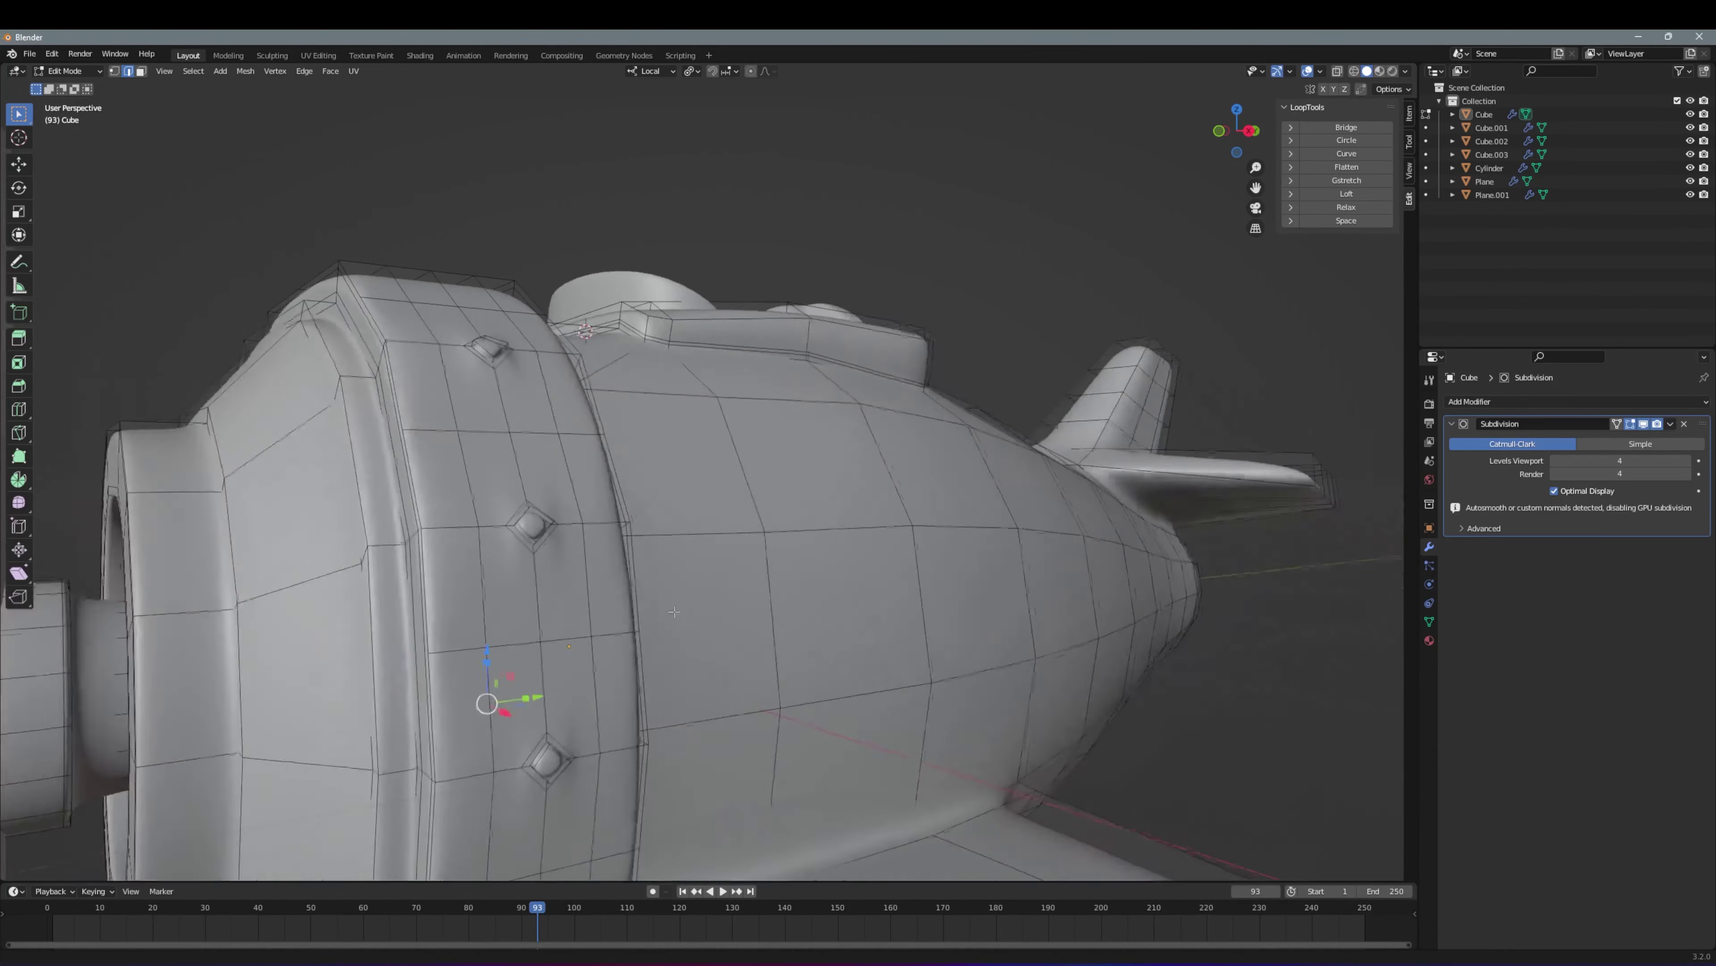
{"action": "scroll", "coordinate": [473, 540], "scroll_direction": "up", "scroll_amount": 4}
Subdivide the ring of faces around the nose cowling and return to Object Mode
{"action": "key", "text": "k"}
{"action": "mouse_move", "coordinate": [482, 616]}
{"action": "middle_mouse_down"}
{"action": "mouse_move", "coordinate": [440, 620]}
{"action": "mouse_move", "coordinate": [370, 549]}
{"action": "middle_mouse_up"}
{"action": "scroll", "coordinate": [473, 620], "scroll_direction": "down", "scroll_amount": 5}
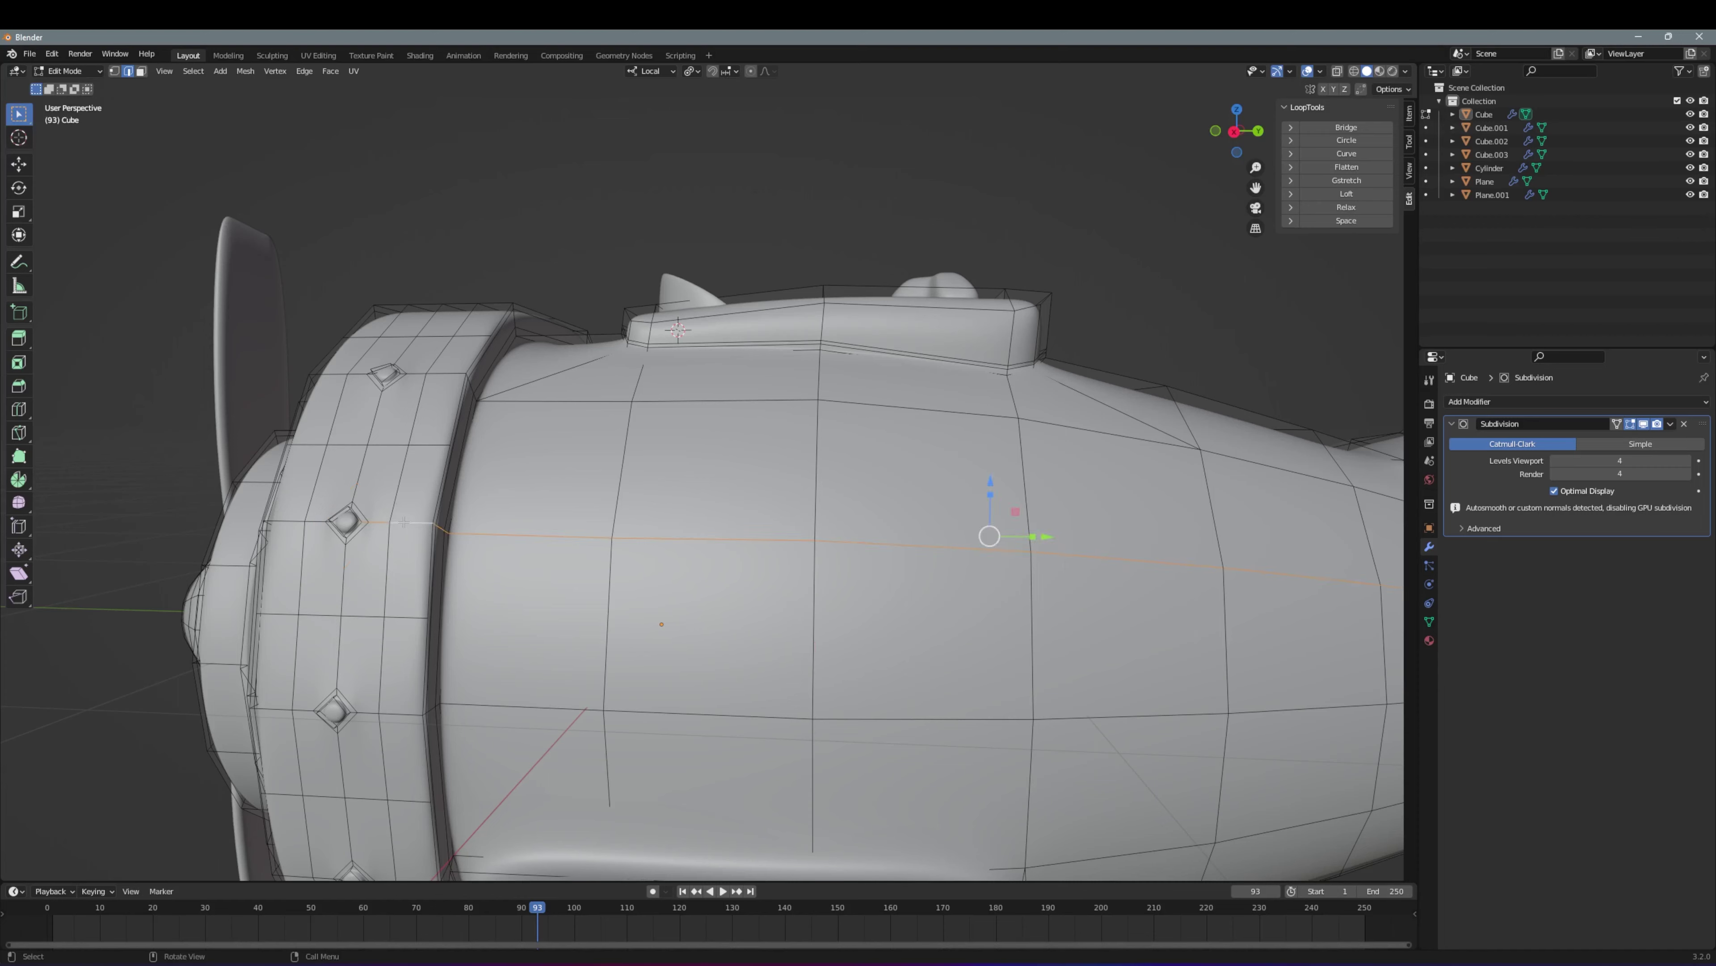
{"action": "right_click", "coordinate": [352, 498]}
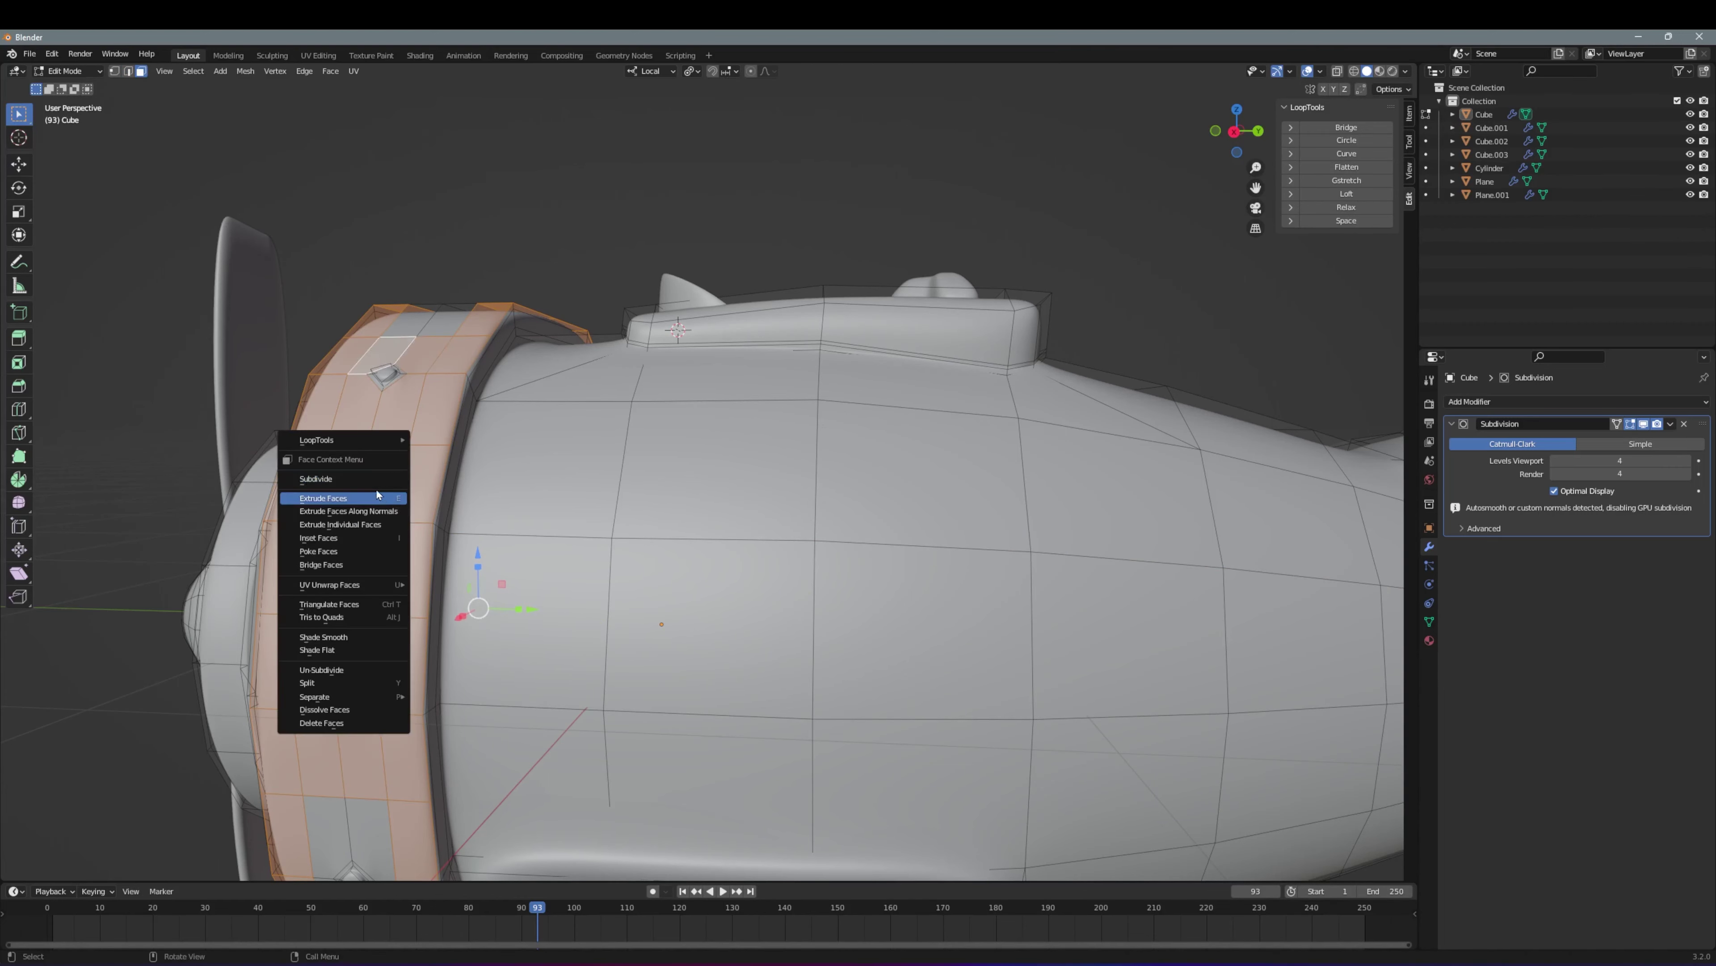
{"action": "left_click", "coordinate": [353, 499]}
{"action": "key", "text": "Tab"}
{"action": "key", "text": "Tab"}
{"action": "key", "text": "Tab"}
Add a large ground plane named BG and move it below the plane
{"action": "scroll", "coordinate": [722, 513], "scroll_direction": "down", "scroll_amount": 6}
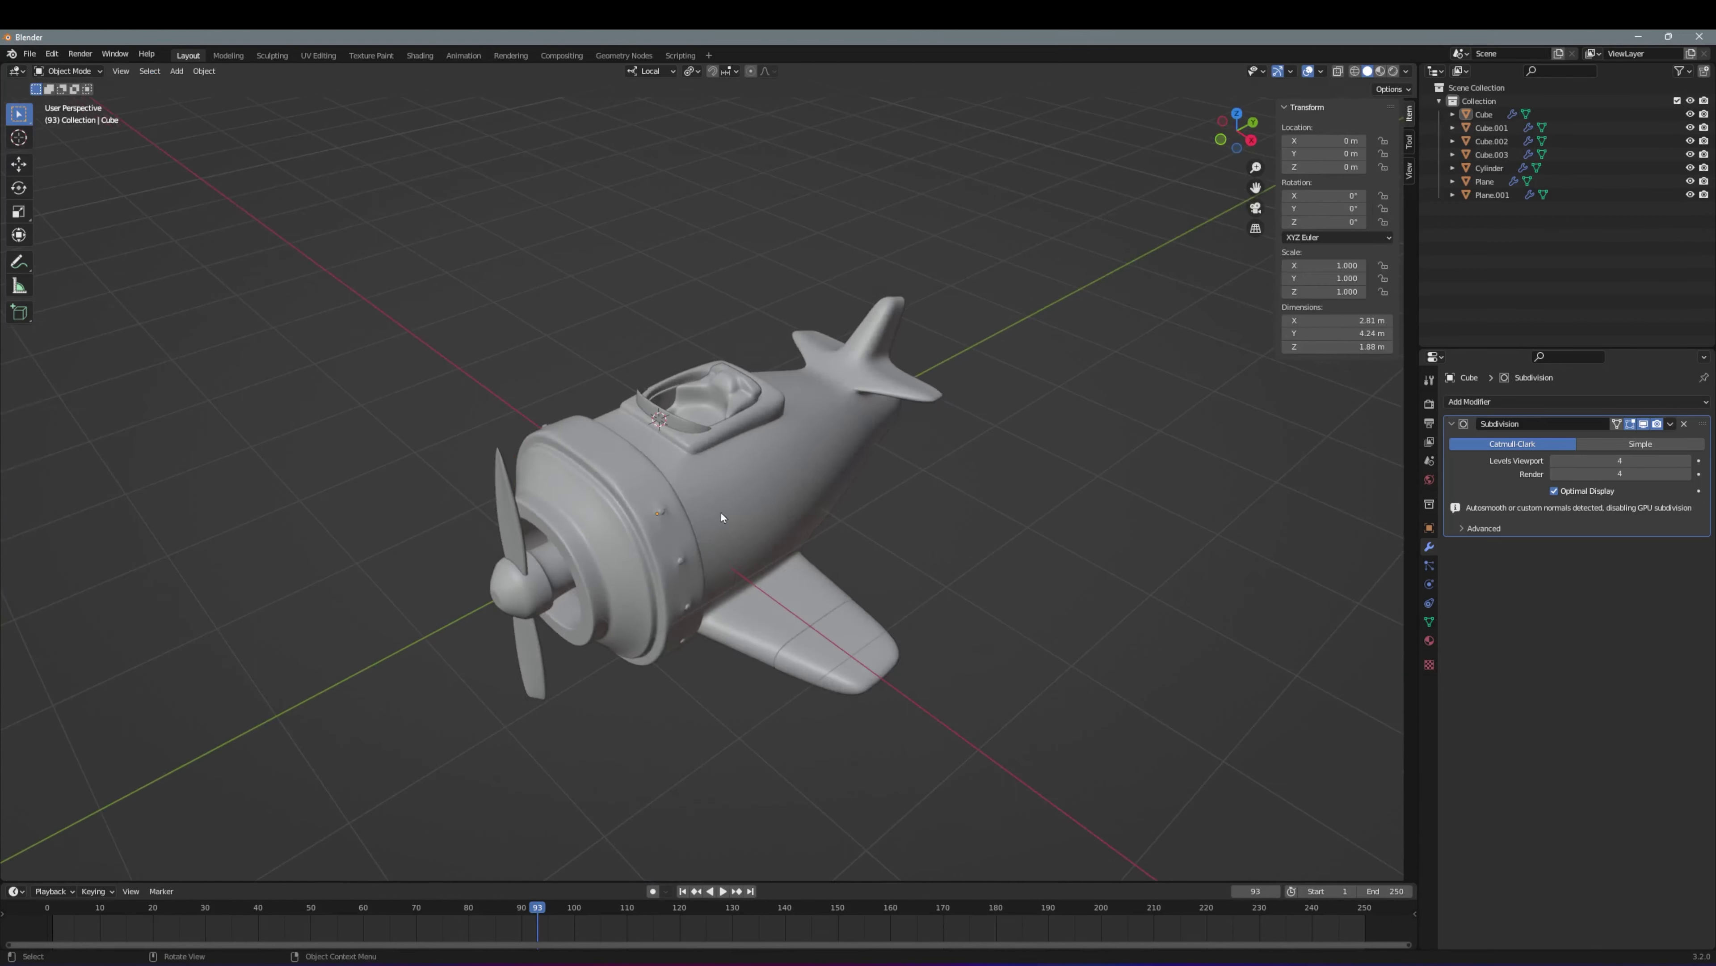
{"action": "middle_click_drag", "start_coordinate": [722, 513], "coordinate": [816, 534]}
{"action": "key", "text": "shift+a"}
{"action": "key", "text": "KP_1"}
{"action": "key", "text": "g"}
{"action": "key", "text": "z"}
{"action": "key", "text": "z"}
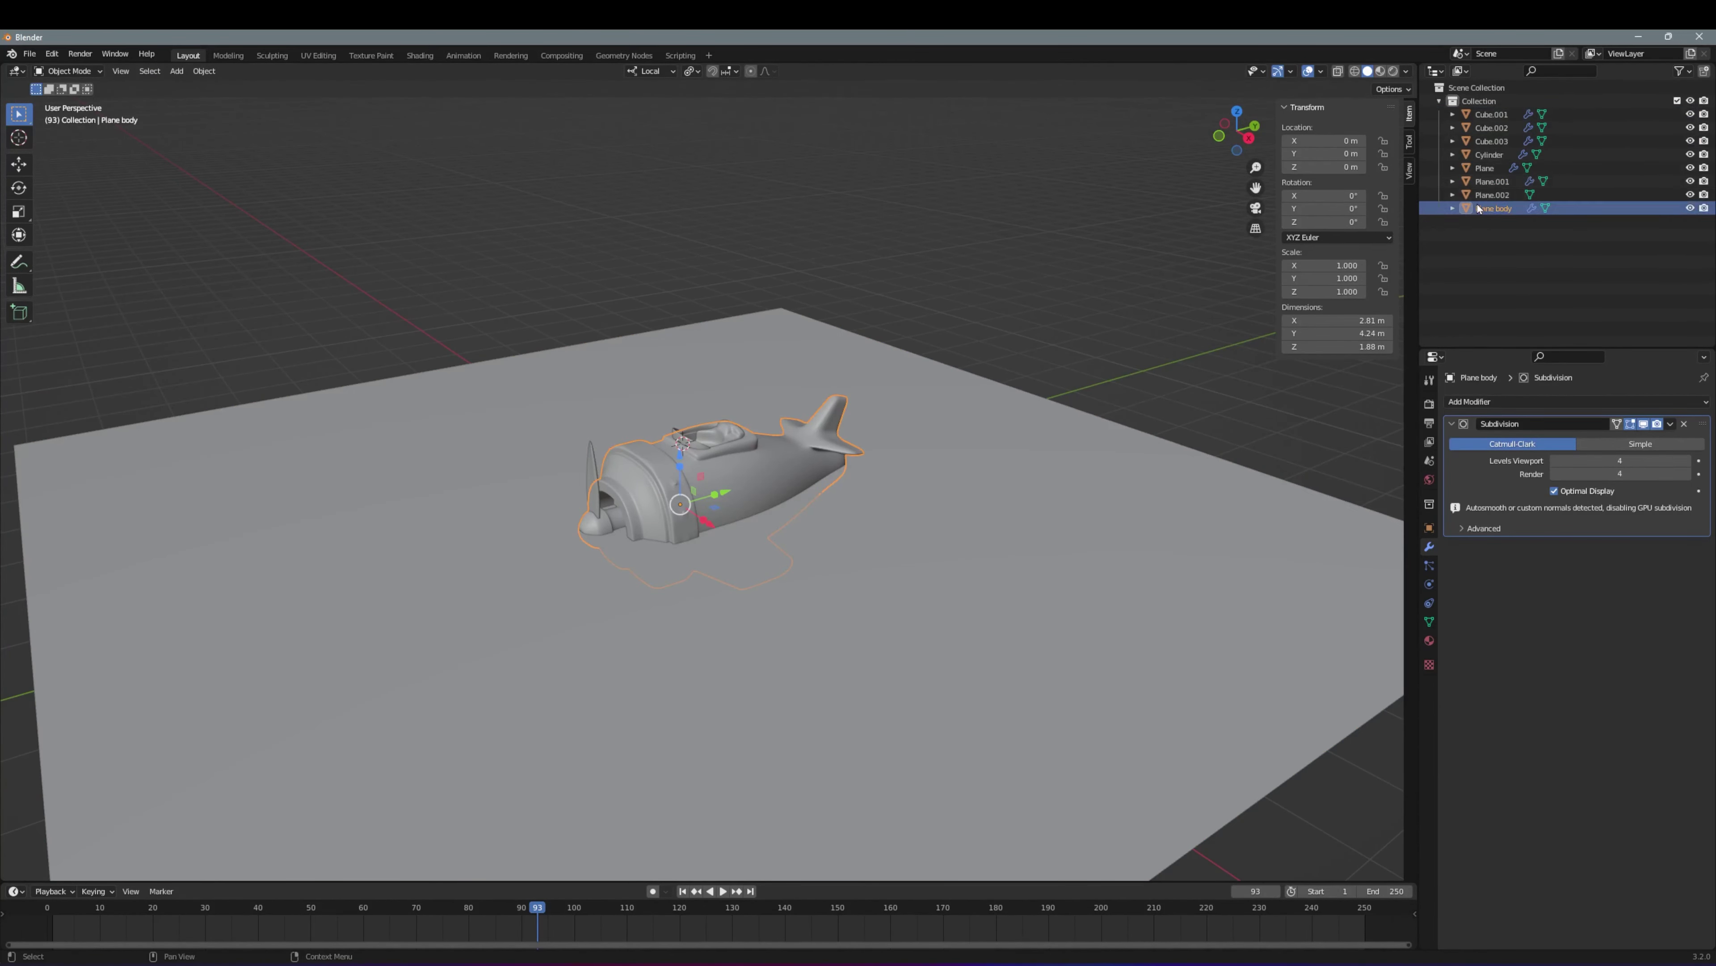
Rename the wing-tip object to Wing tip, hide BG, and make Plane body active
{"action": "left_click", "coordinate": [1494, 183]}
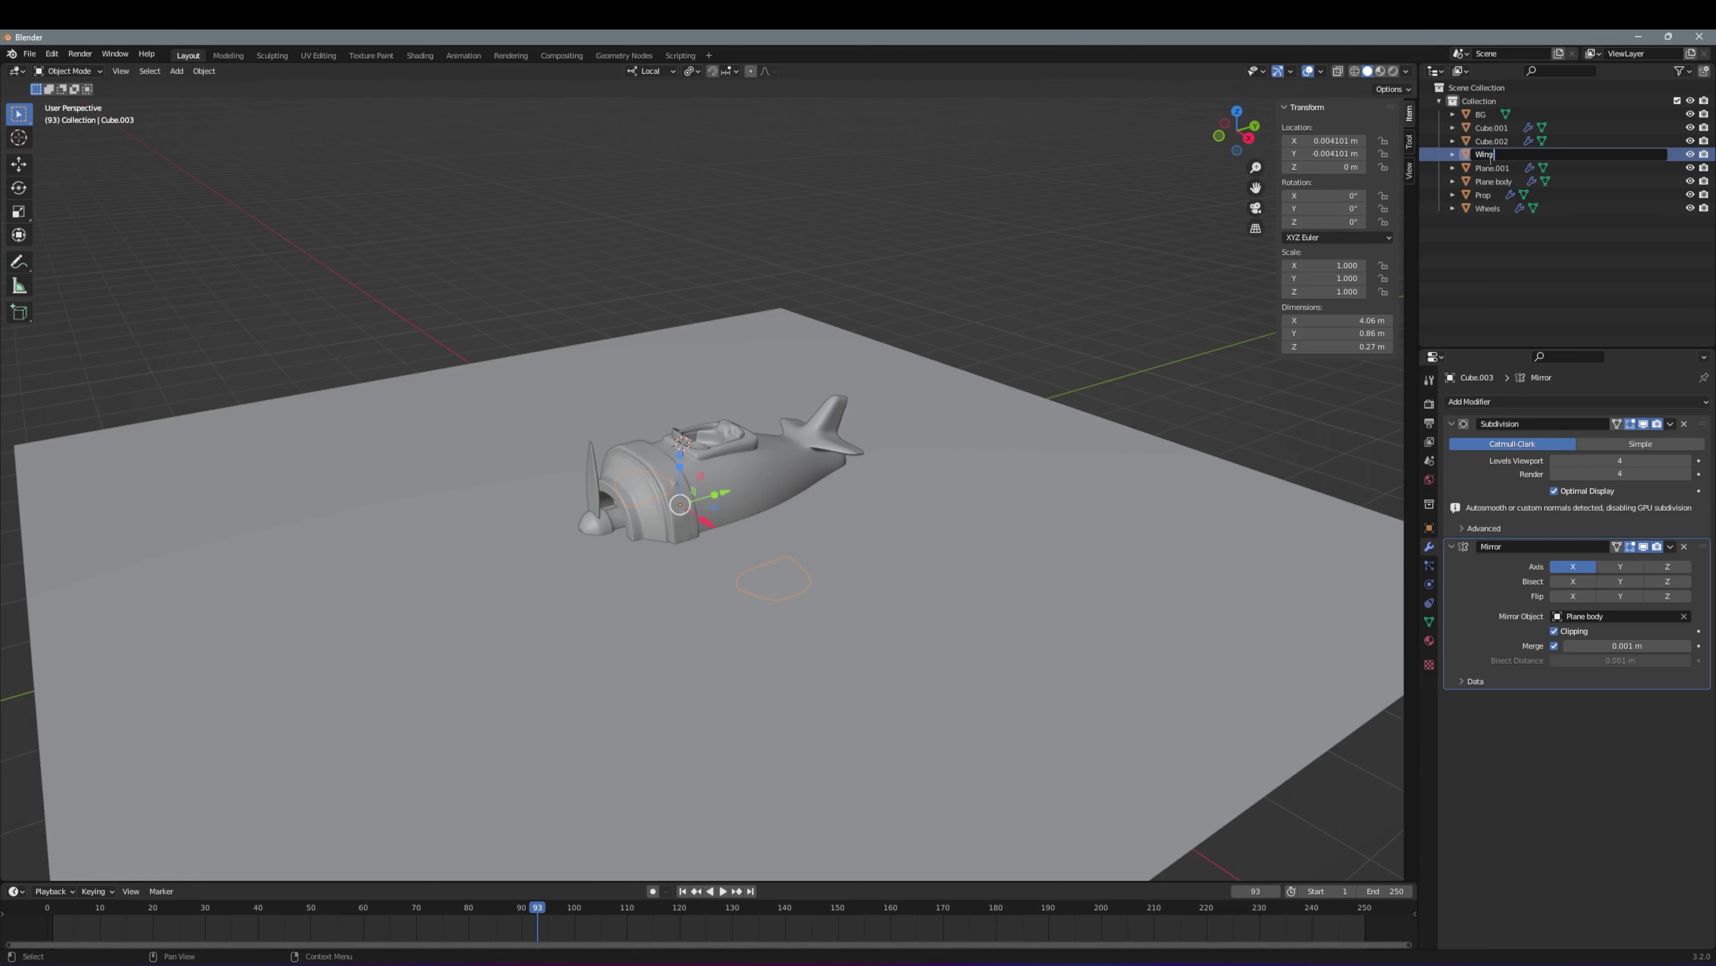
{"action": "type", "text": "tip"}
{"action": "key", "text": "Return"}
{"action": "left_click", "coordinate": [1493, 140]}
{"action": "left_click", "coordinate": [1480, 114]}
{"action": "left_click", "coordinate": [1690, 113]}
{"action": "left_click", "coordinate": [1493, 167]}
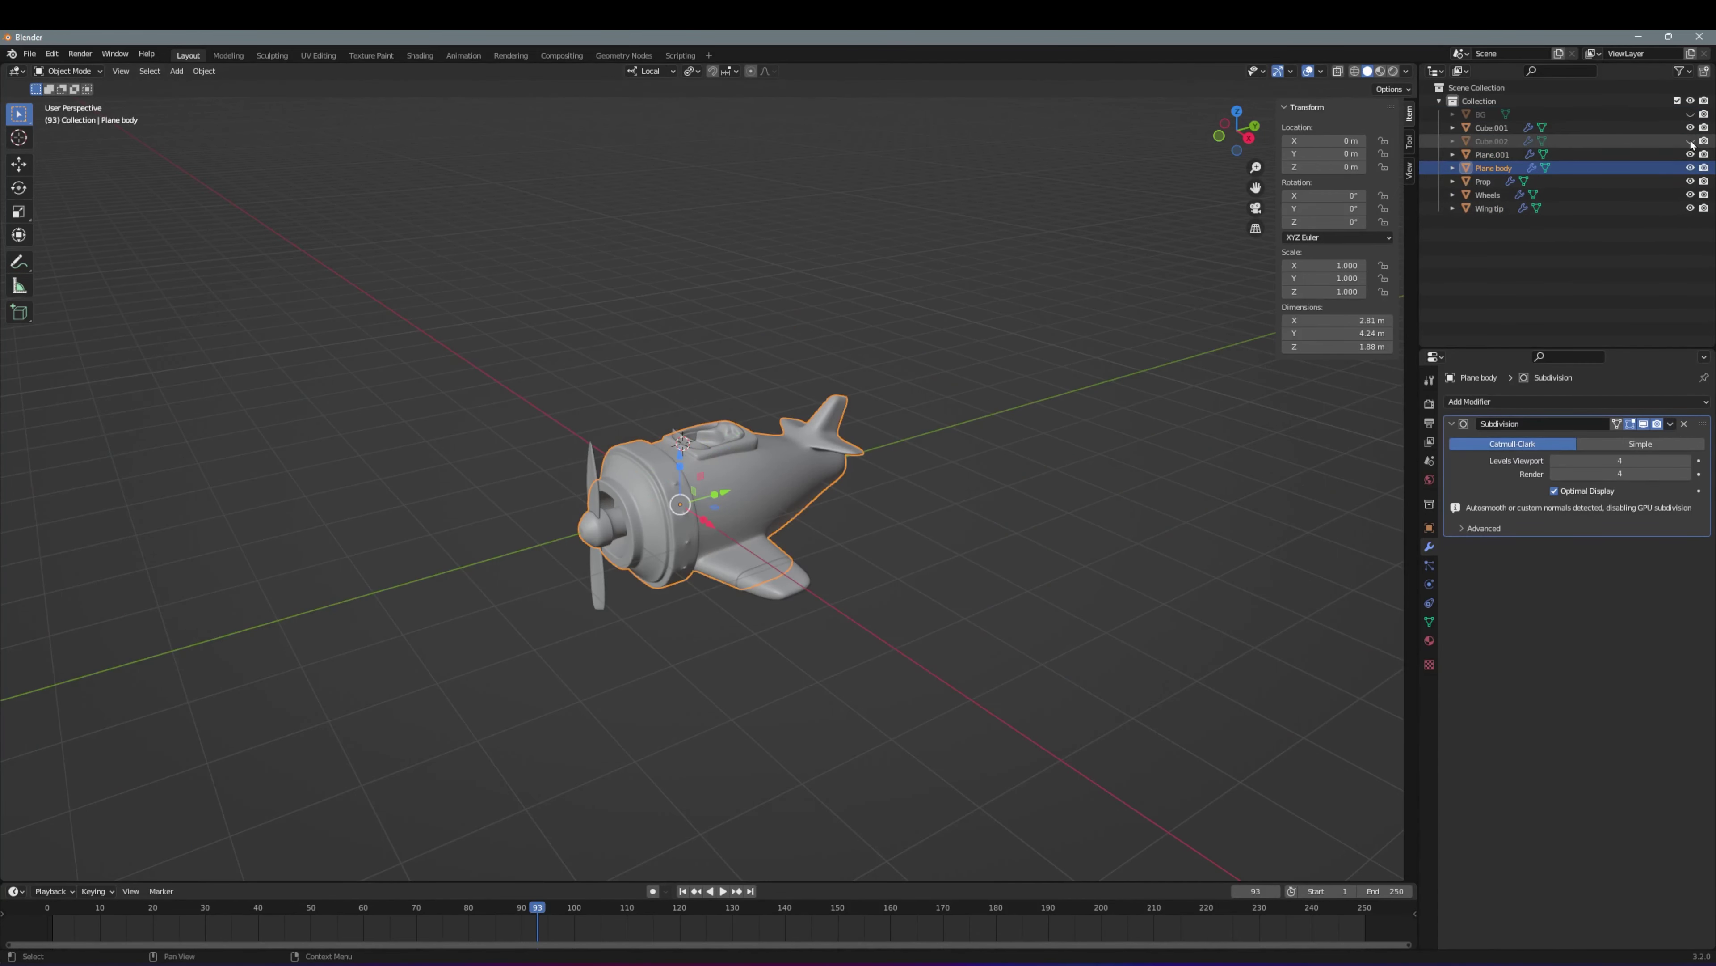
Rename the steering wheel object to 'streering wheel' and select Plane body with the other parts
{"action": "middle_click_drag", "start_coordinate": [744, 474], "coordinate": [743, 338]}
{"action": "scroll", "coordinate": [743, 474], "scroll_direction": "up", "scroll_amount": 5}
{"action": "double_click", "coordinate": [1482, 140]}
{"action": "type", "text": "streering wheel"}
{"action": "key", "text": "Return"}
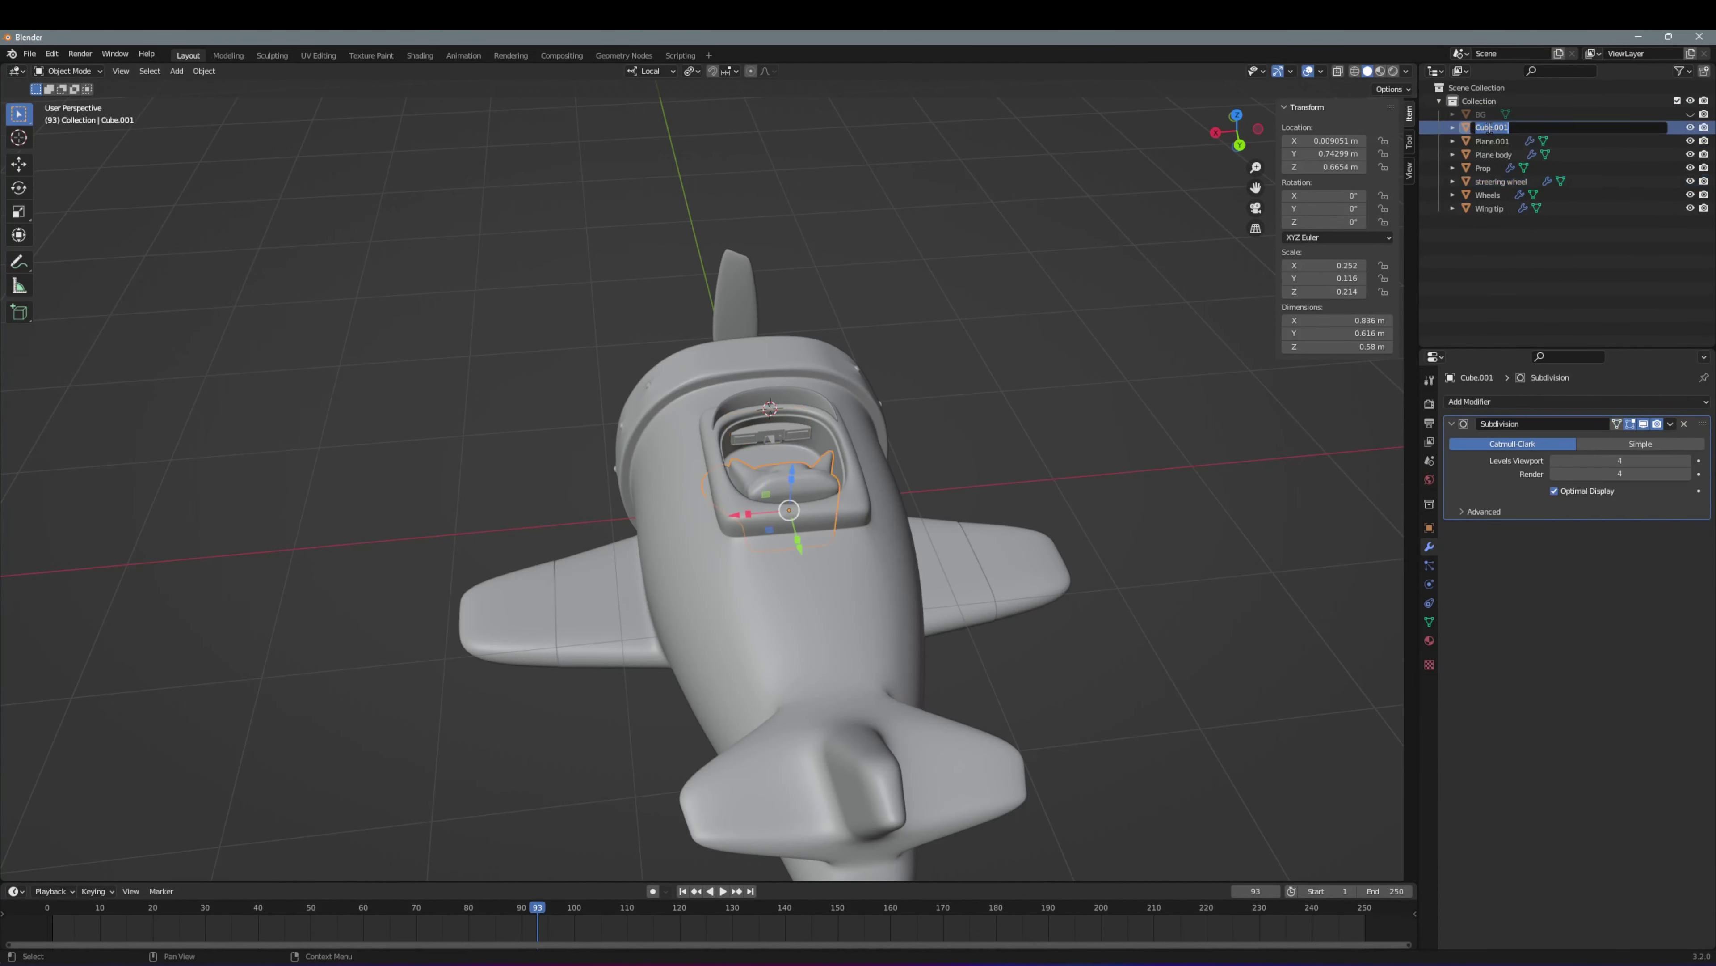
{"action": "type", "text": "pilot seat"}
{"action": "left_click", "coordinate": [1494, 154], "text": "ctrl"}
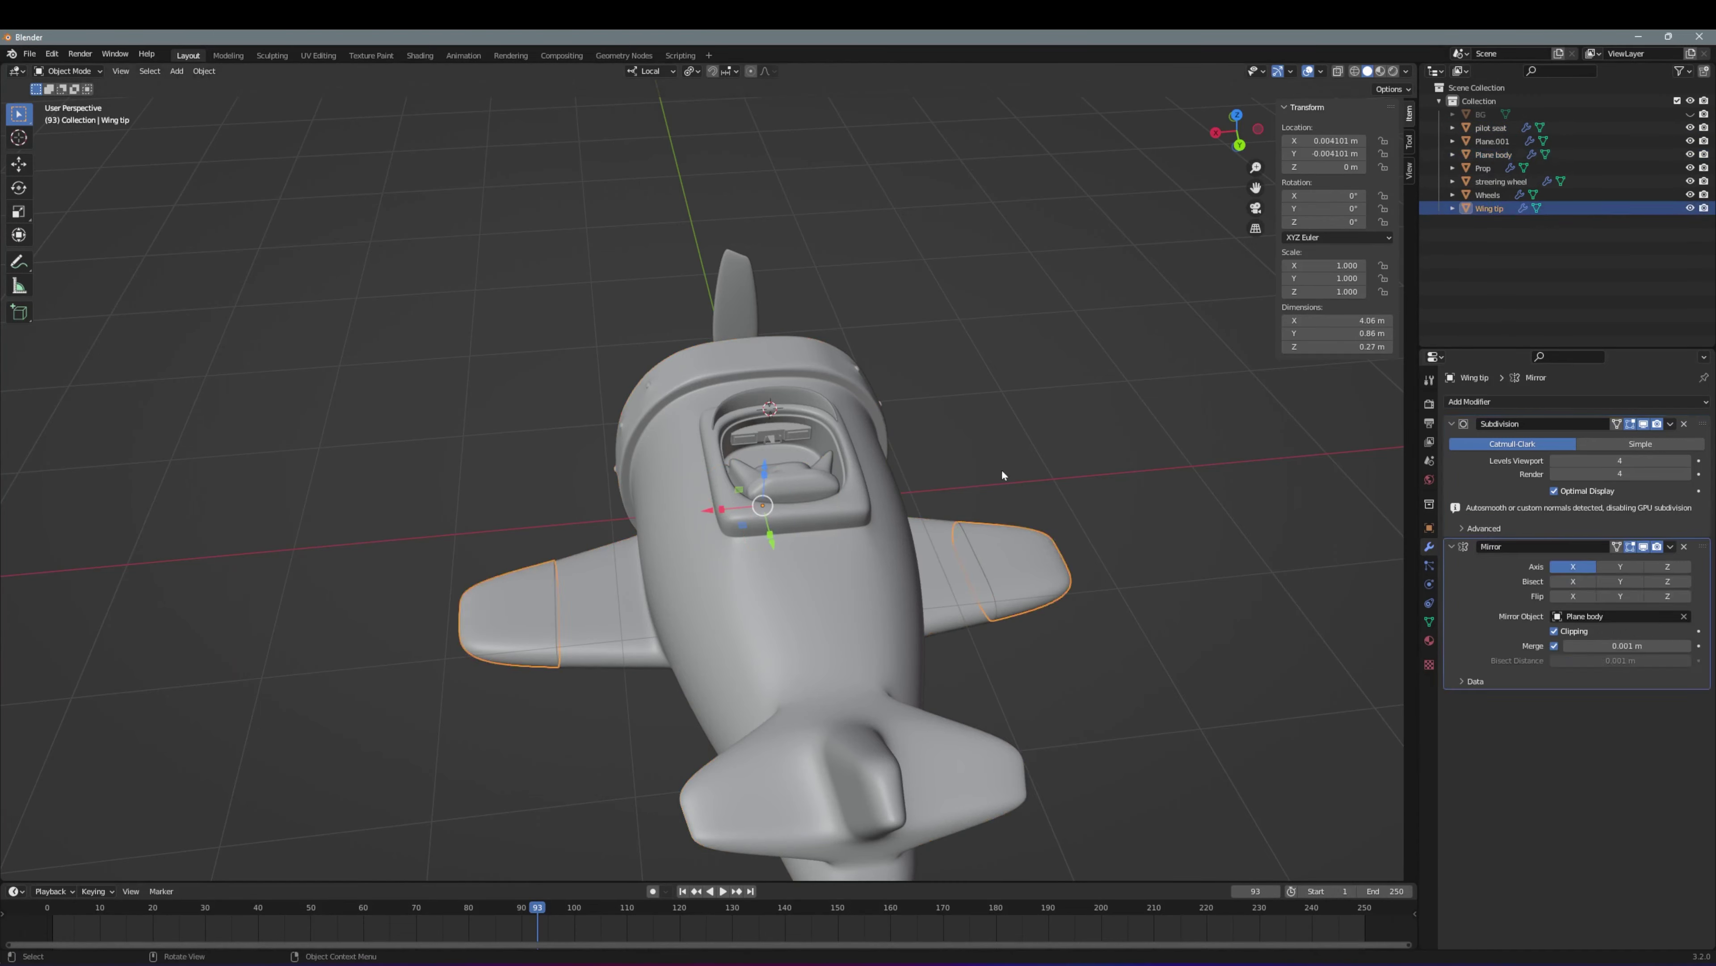
{"action": "middle_click_drag", "start_coordinate": [1002, 470], "coordinate": [1044, 350]}
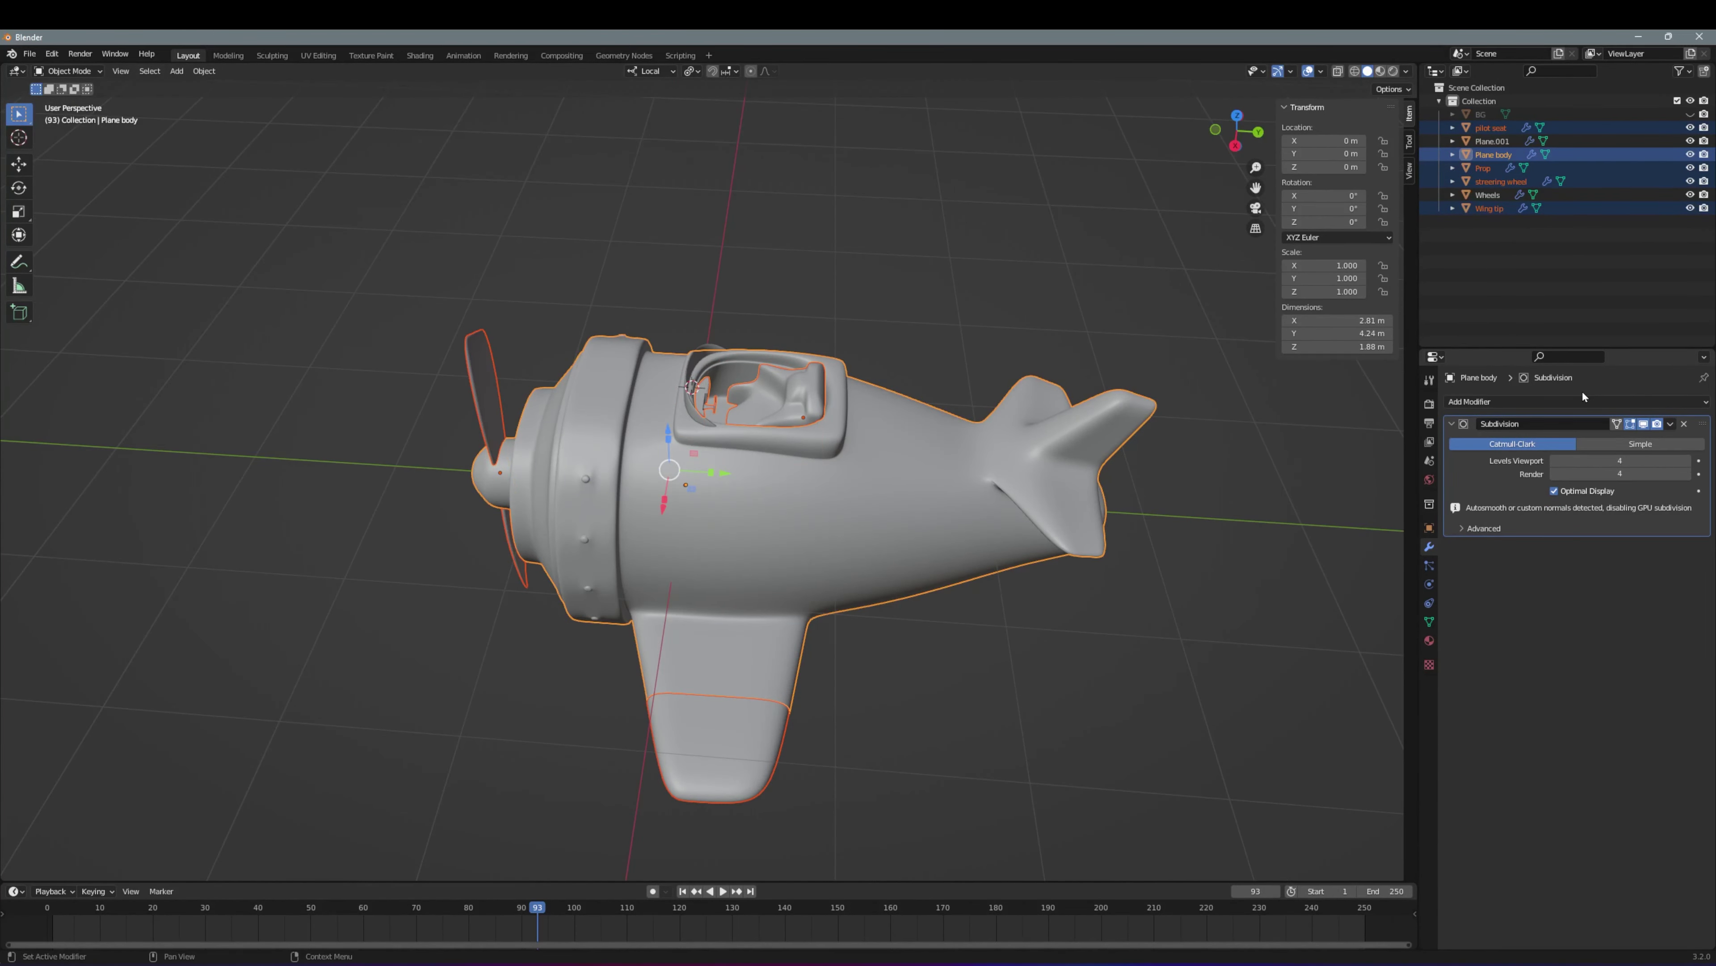
Parent all parts to Plane body and lift the plane above the ground
{"action": "key", "text": "a"}
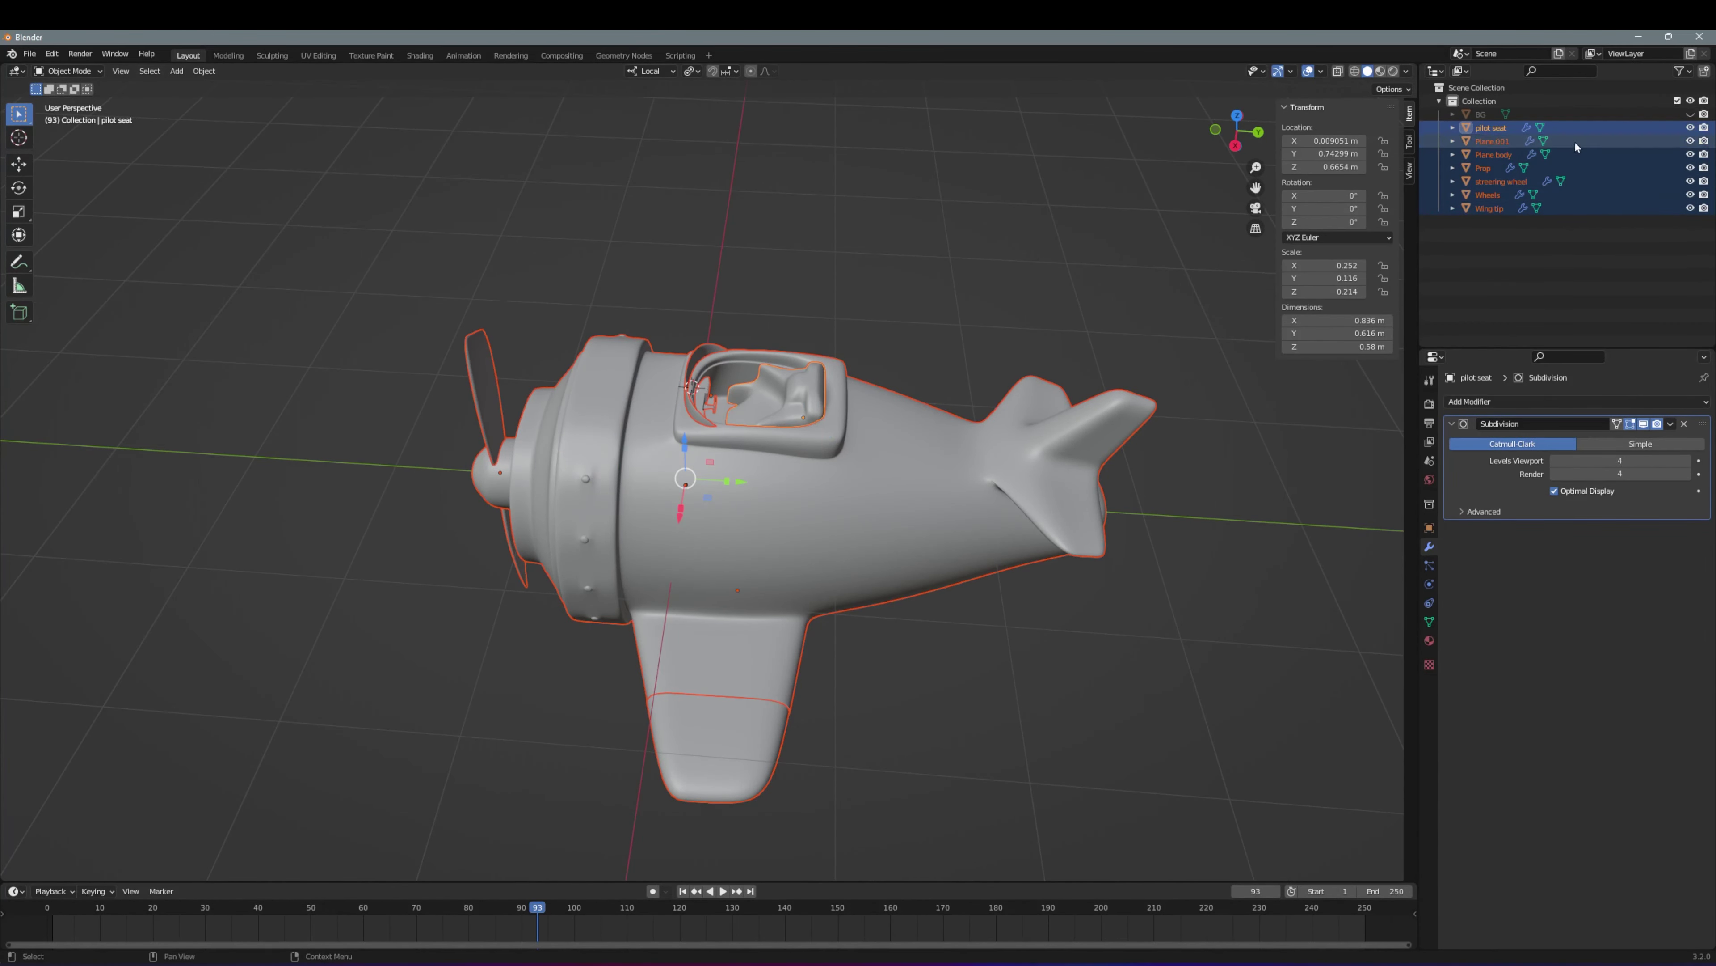
{"action": "left_click", "coordinate": [1577, 154], "text": "ctrl"}
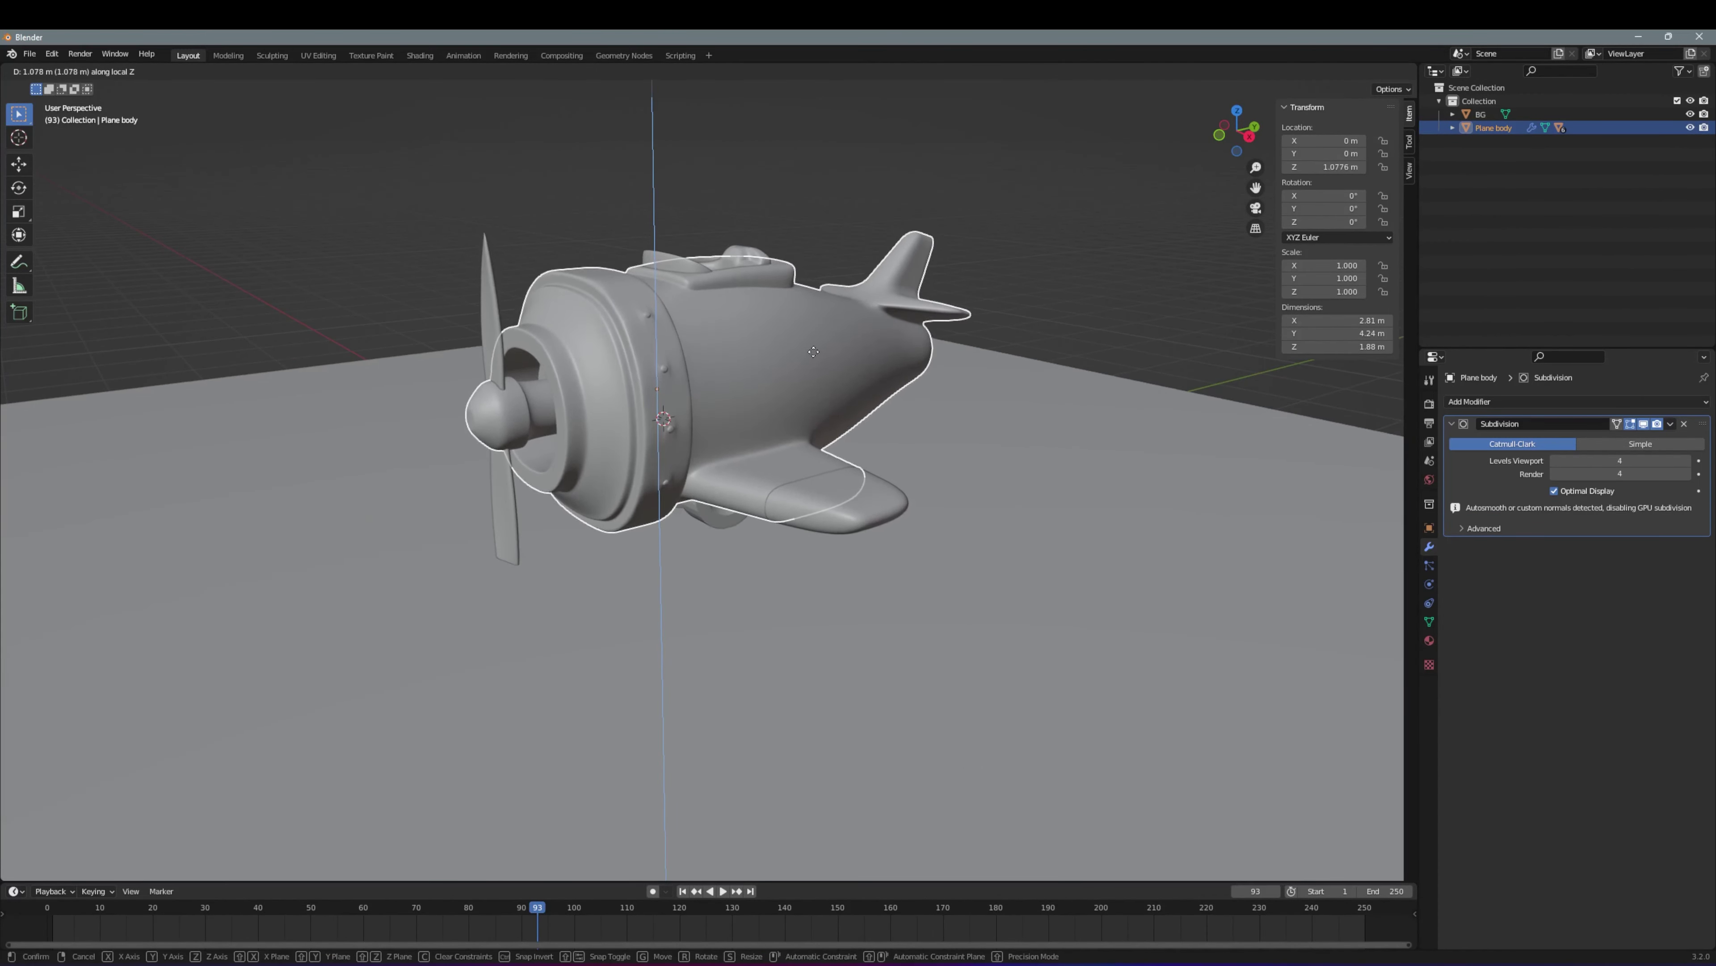
{"action": "left_click", "coordinate": [527, 487]}
{"action": "key", "text": "KP_1"}
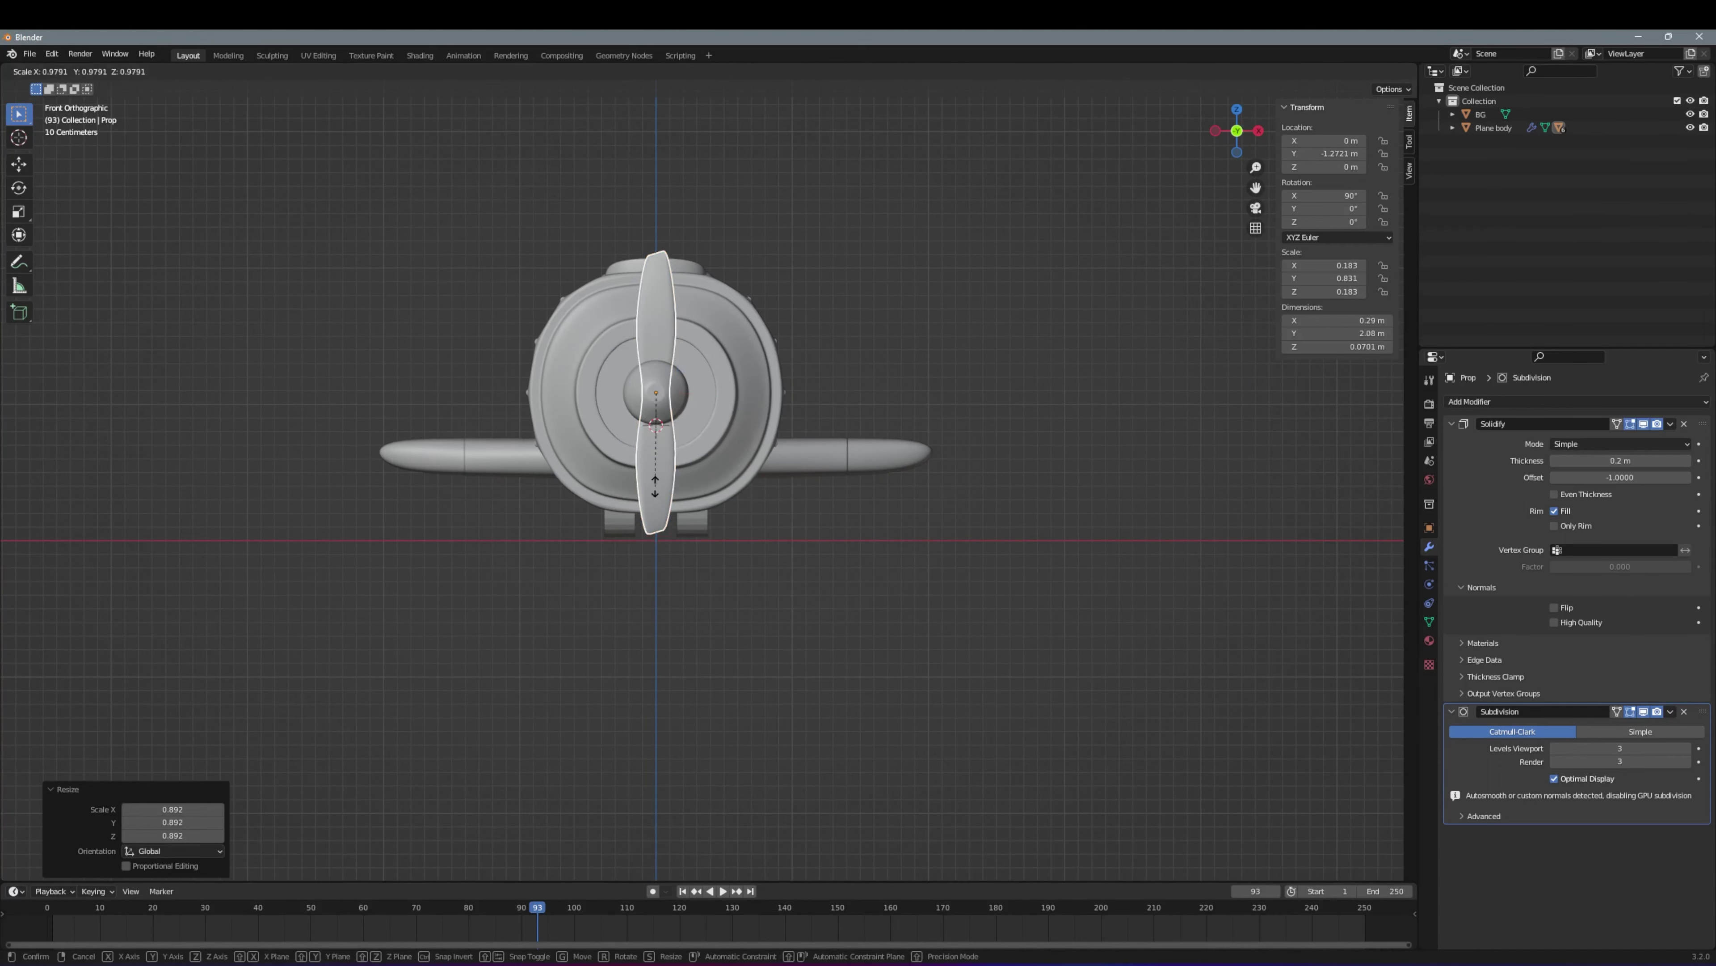
{"action": "key", "text": "Tab"}
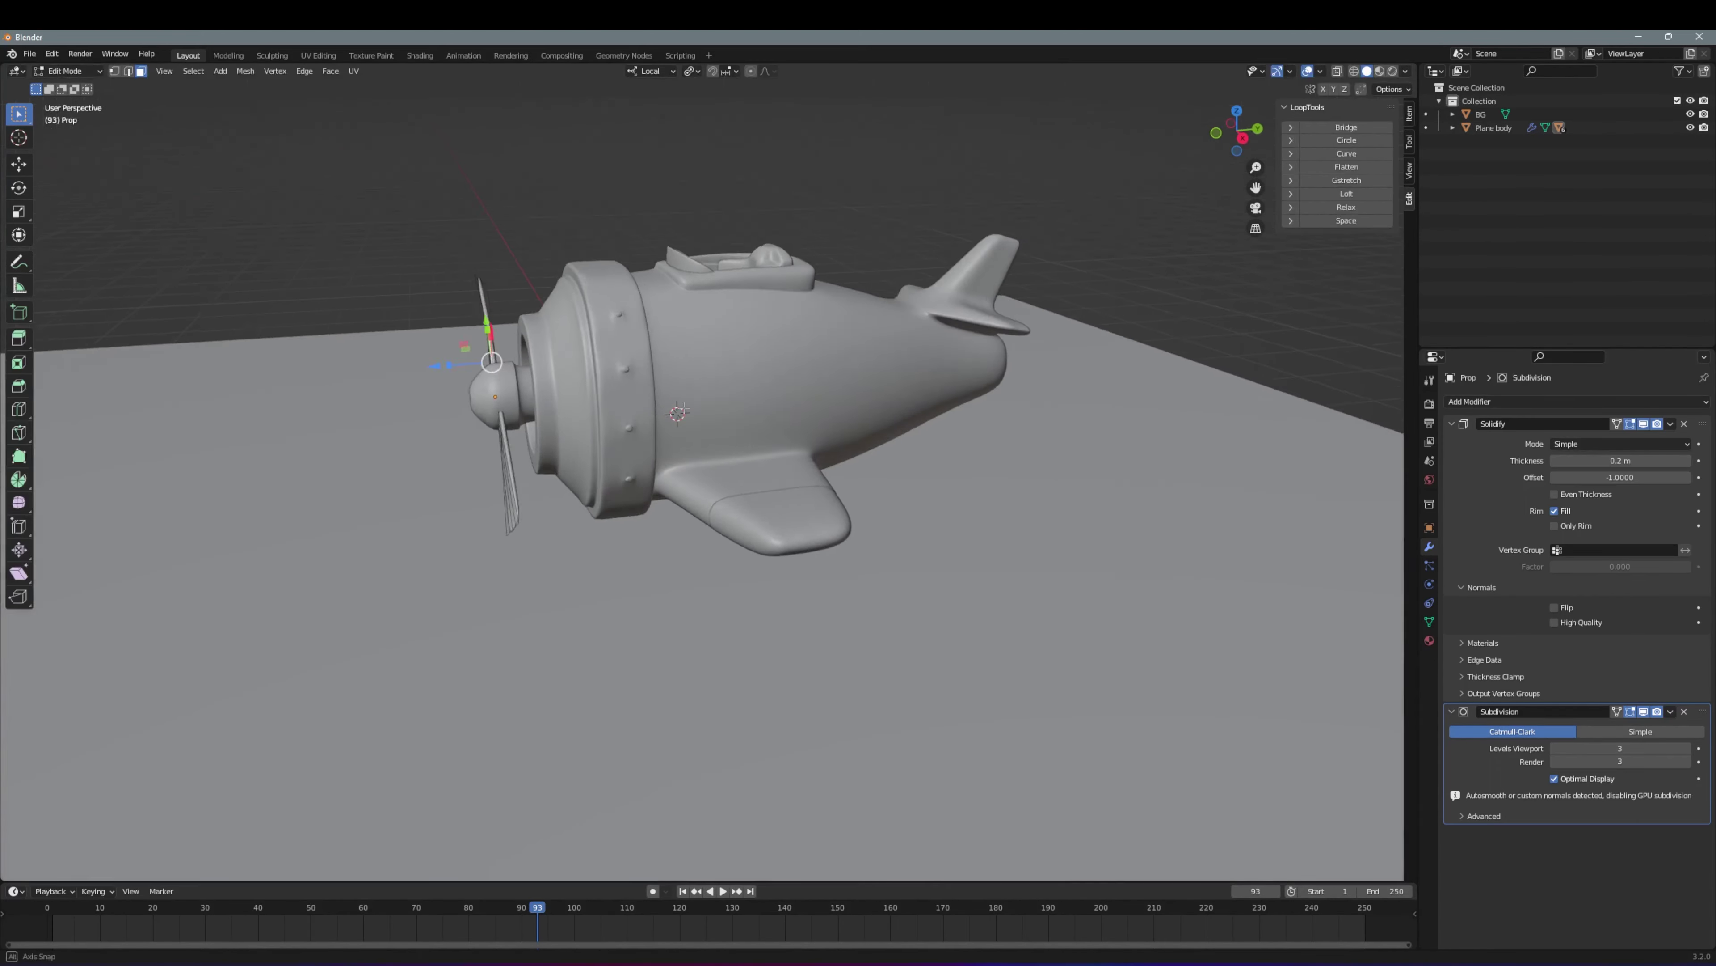
Separate a strip of fuselage side faces into a new object, Plane body.001
{"action": "left_click_drag", "start_coordinate": [710, 305], "coordinate": [1000, 378]}
{"action": "mouse_move", "coordinate": [1000, 379]}
{"action": "middle_mouse_down"}
{"action": "mouse_move", "coordinate": [800, 370]}
{"action": "mouse_move", "coordinate": [876, 330]}
{"action": "mouse_move", "coordinate": [873, 361]}
{"action": "mouse_move", "coordinate": [830, 276]}
{"action": "middle_mouse_up"}
{"action": "key", "text": "p"}
{"action": "left_click", "coordinate": [875, 338]}
{"action": "key", "text": "Tab"}
{"action": "left_click", "coordinate": [910, 287]}
{"action": "key", "text": "Tab"}
Inset the side panel's window faces and extrude the centre inward
{"action": "key", "text": "Tab"}
Give the Plane body.001 side panel a 0.04 m Solidify modifier
{"action": "left_click", "coordinate": [1470, 401]}
{"action": "left_click", "coordinate": [1485, 557]}
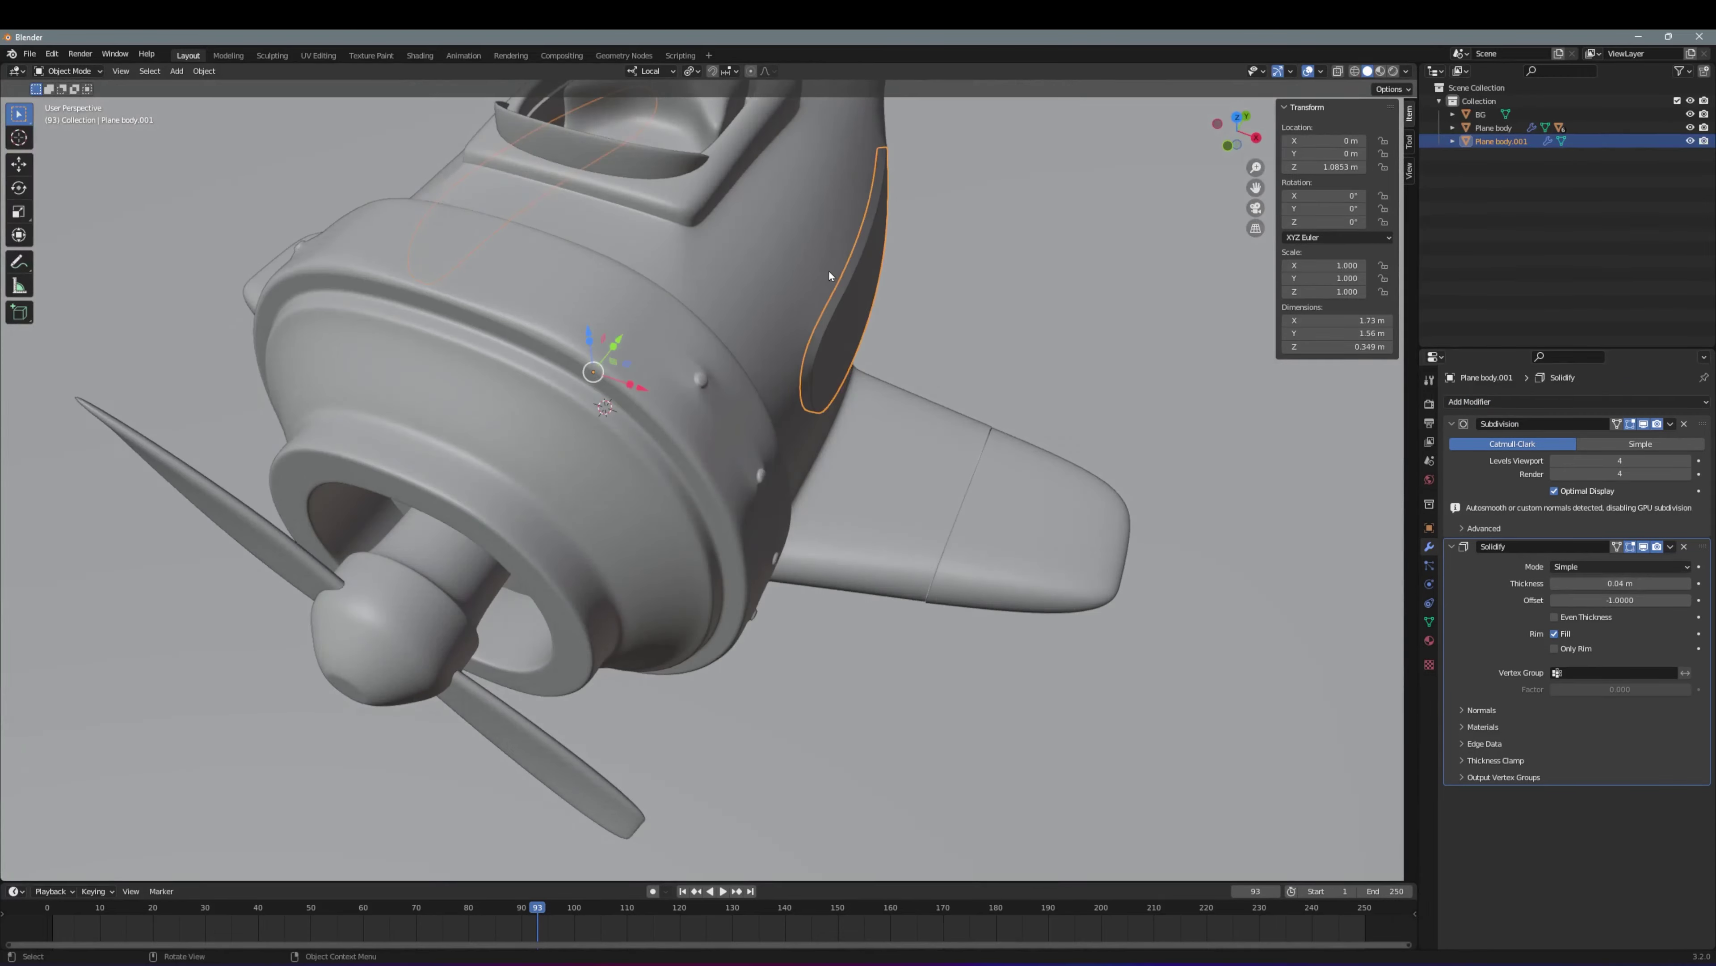
{"action": "key", "text": "KP_7"}
{"action": "left_click", "coordinate": [1040, 338]}
{"action": "mouse_move", "coordinate": [1039, 338]}
{"action": "middle_mouse_down"}
{"action": "mouse_move", "coordinate": [809, 372]}
{"action": "mouse_move", "coordinate": [1014, 297]}
{"action": "mouse_move", "coordinate": [992, 252]}
{"action": "mouse_move", "coordinate": [938, 260]}
{"action": "middle_mouse_up"}
{"action": "left_click", "coordinate": [809, 372]}
{"action": "key", "text": "Tab"}
{"action": "key", "text": "KP_3"}
{"action": "key", "text": "i"}
{"action": "key", "text": "e"}
{"action": "left_click", "coordinate": [887, 352]}
Inset the window faces twice and slide them along the fuselage
{"action": "scroll", "coordinate": [992, 252], "scroll_direction": "up", "scroll_amount": 5}
{"action": "key", "text": "i"}
{"action": "left_click", "coordinate": [992, 252]}
{"action": "key", "text": "i"}
{"action": "left_click", "coordinate": [993, 252]}
{"action": "scroll", "coordinate": [936, 267], "scroll_direction": "up", "scroll_amount": 3}
{"action": "key", "text": "r"}
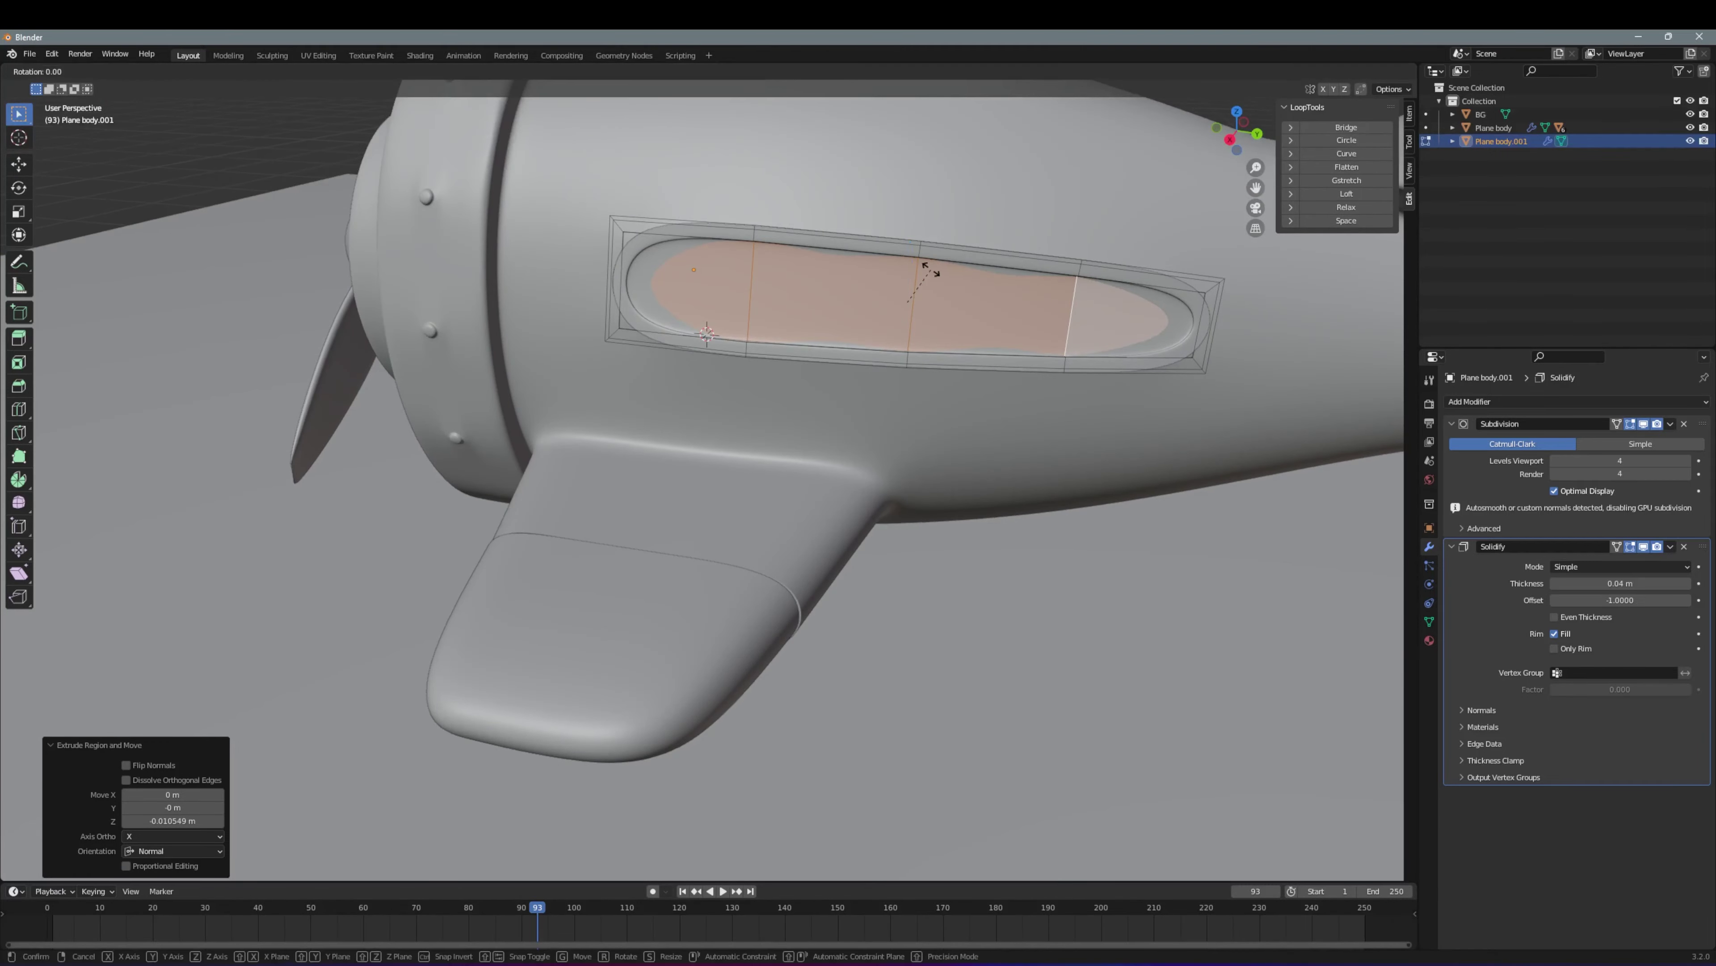
{"action": "right_click", "coordinate": [963, 273]}
{"action": "left_click_drag", "start_coordinate": [950, 277], "coordinate": [941, 284]}
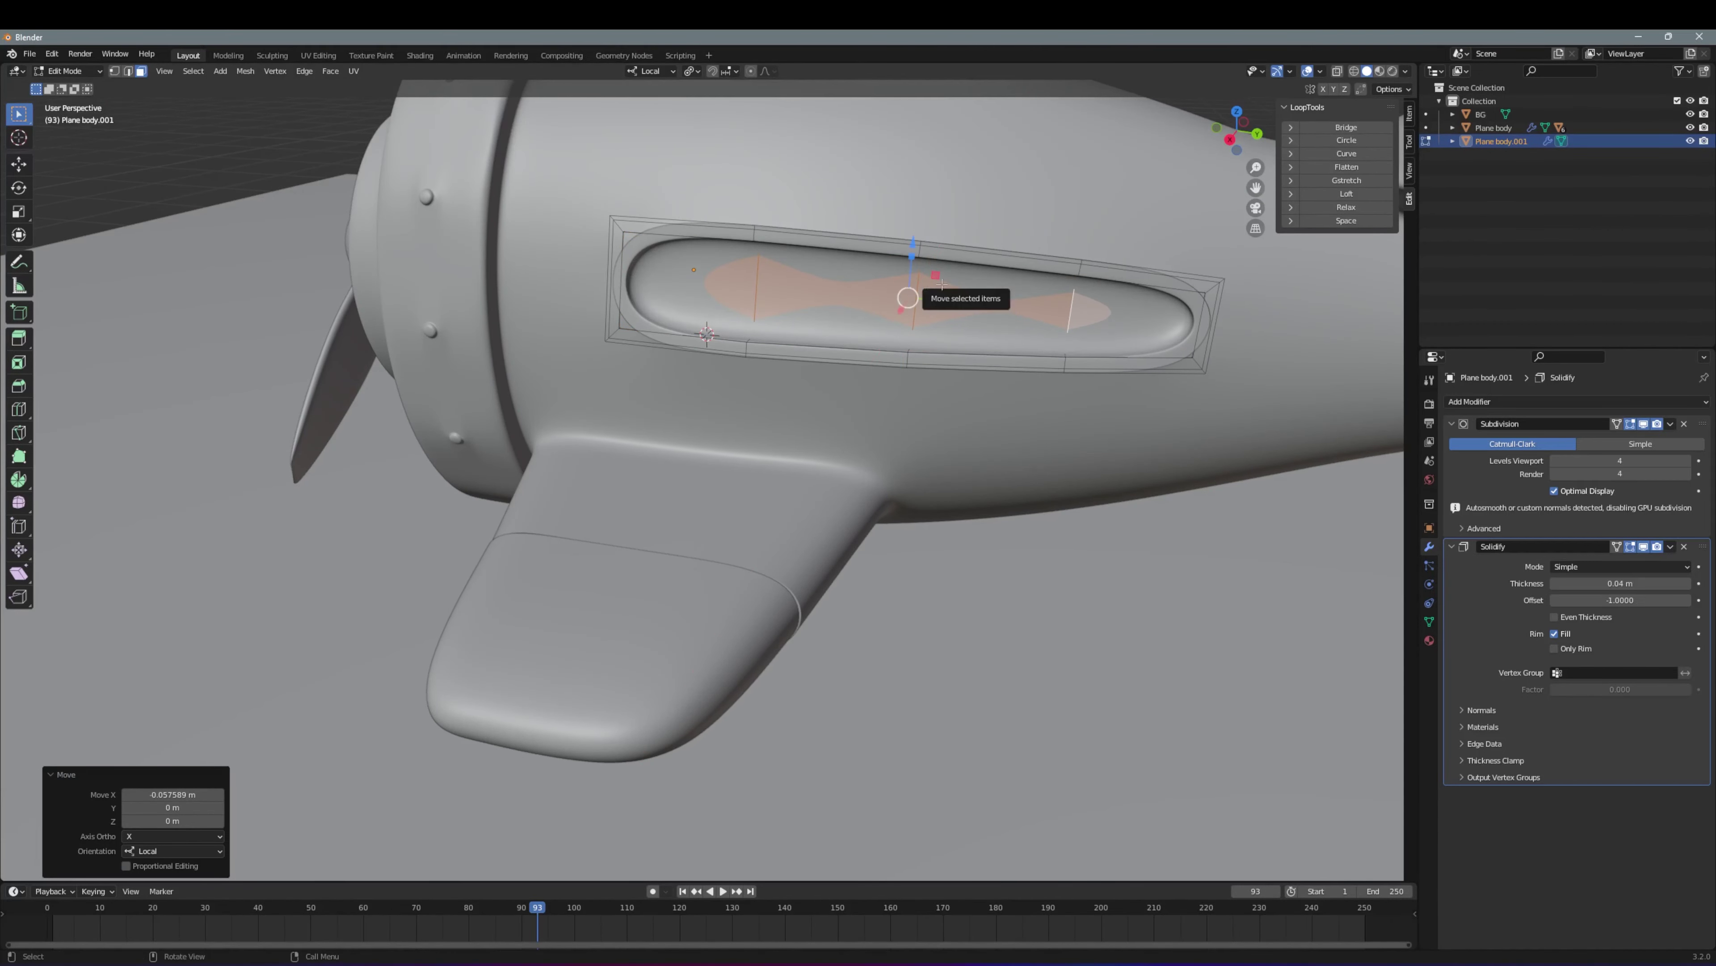
{"action": "scroll", "coordinate": [945, 320], "scroll_direction": "down", "scroll_amount": 5}
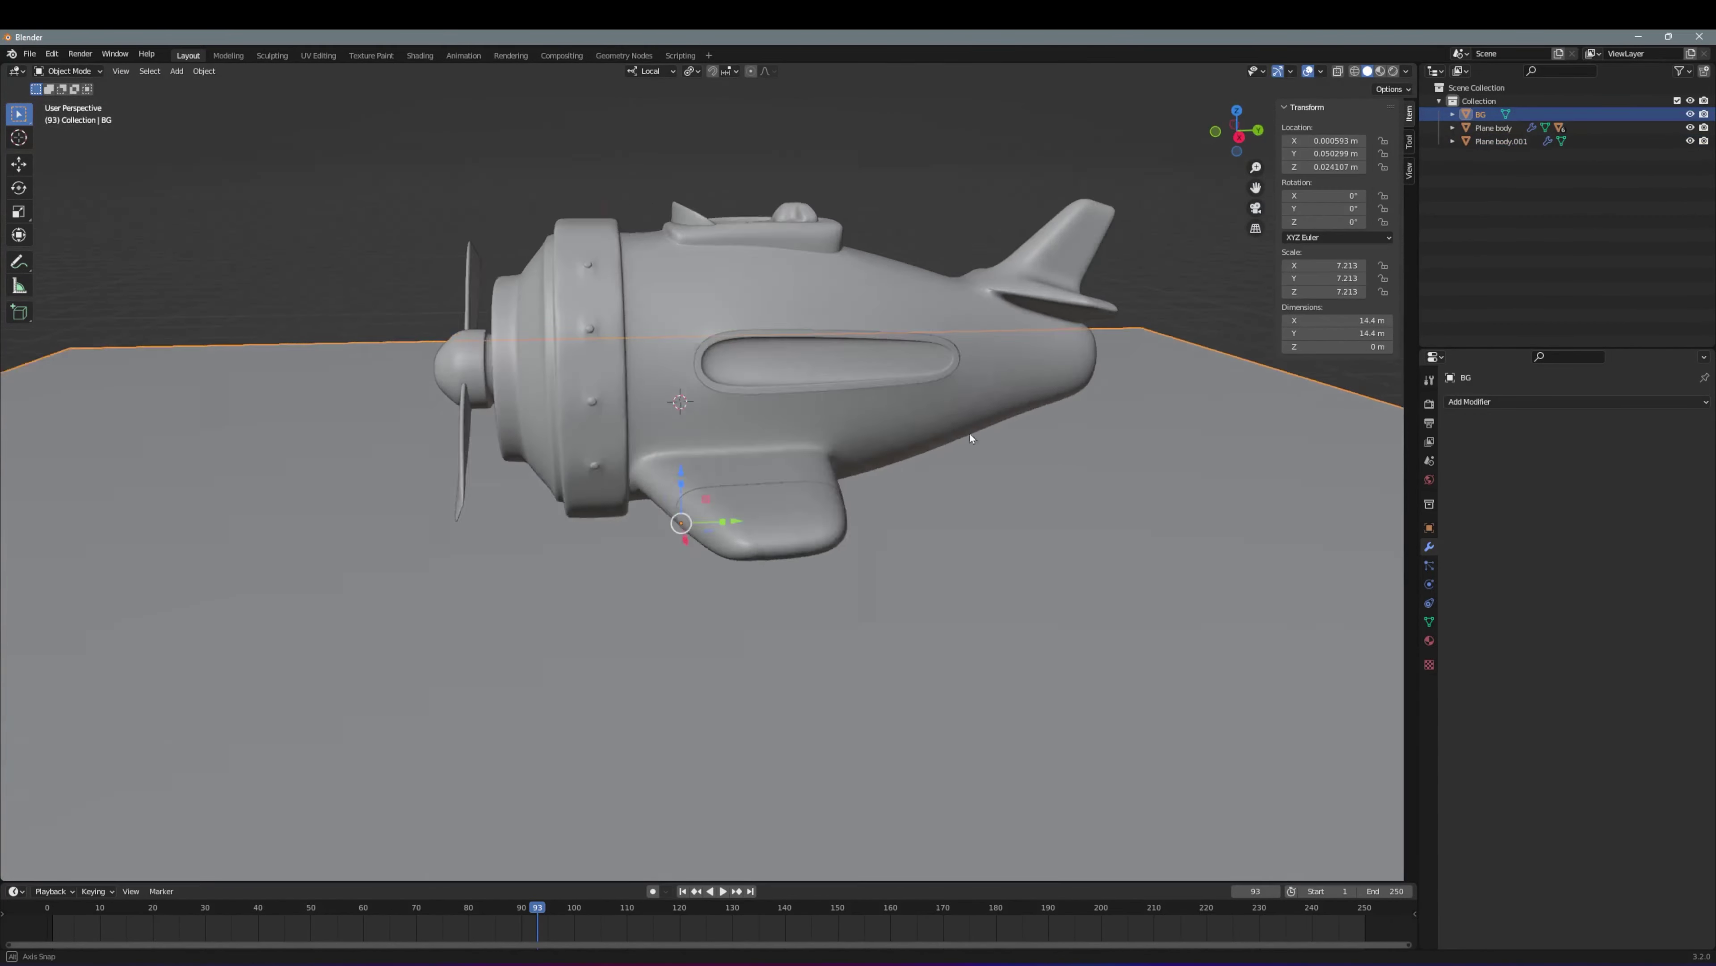
Inset a window face, extrude it along its normal, and inset a smaller opening
{"action": "middle_click_drag", "start_coordinate": [969, 434], "coordinate": [946, 406]}
{"action": "scroll", "coordinate": [932, 293], "scroll_direction": "up", "scroll_amount": 5}
{"action": "left_click", "coordinate": [921, 284]}
{"action": "key", "text": "e"}
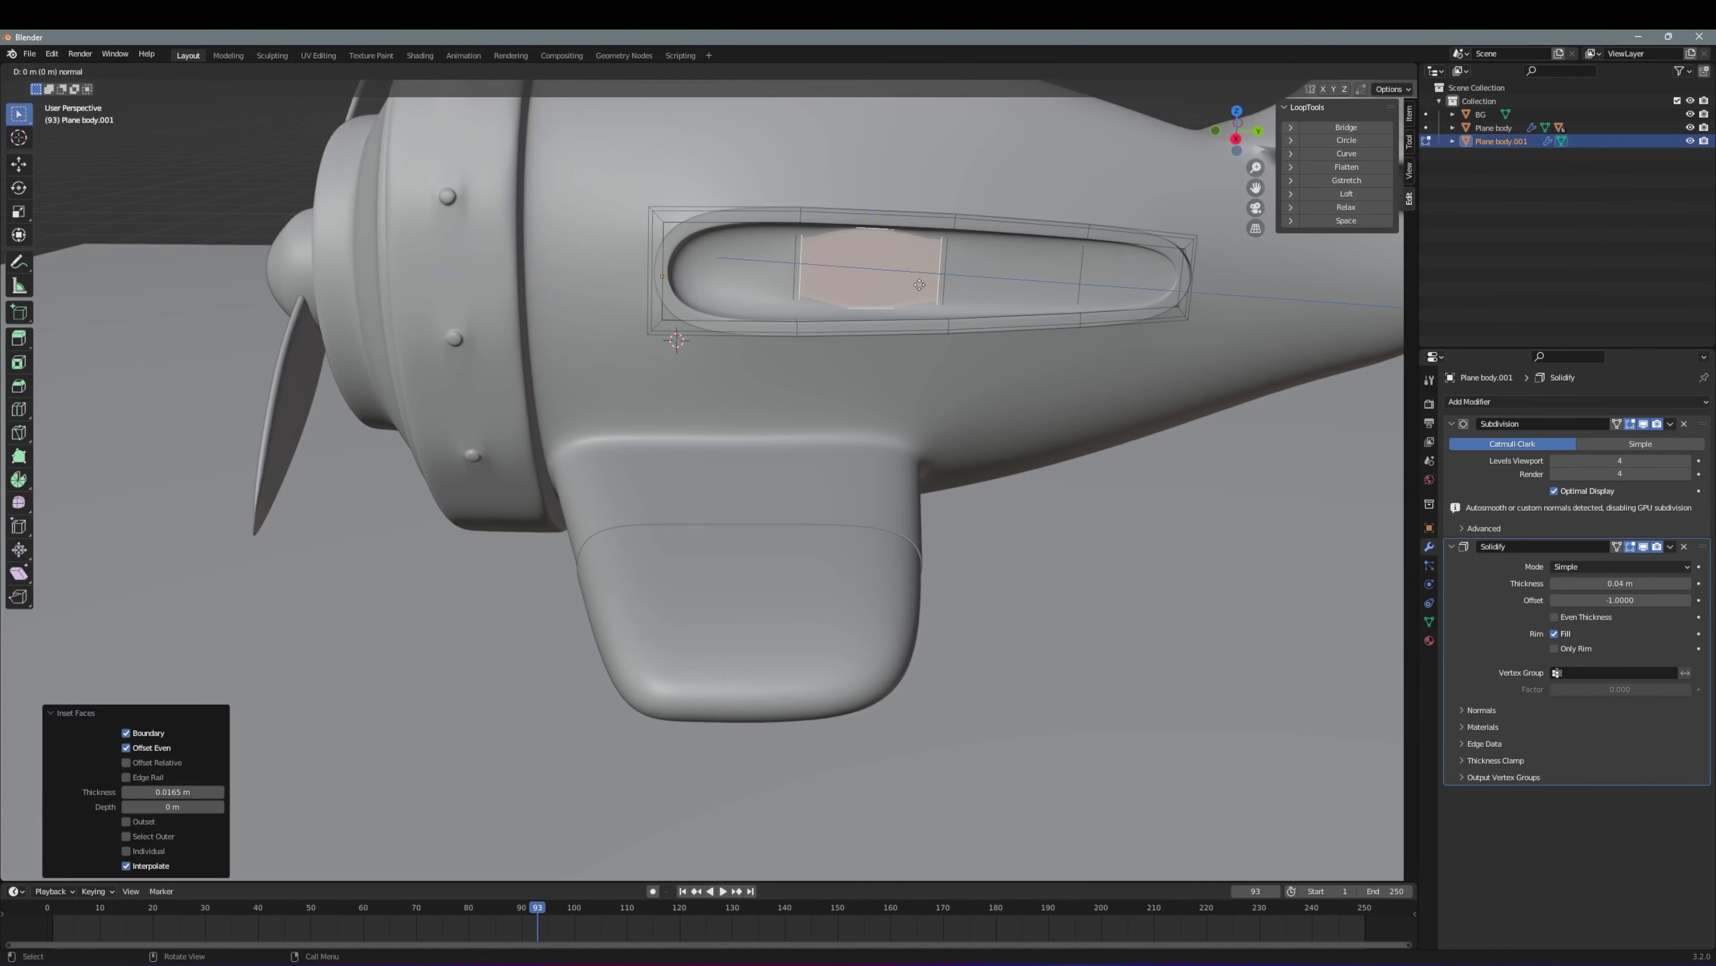
{"action": "key", "text": "i"}
{"action": "left_click", "coordinate": [892, 284]}
{"action": "left_click", "coordinate": [896, 290]}
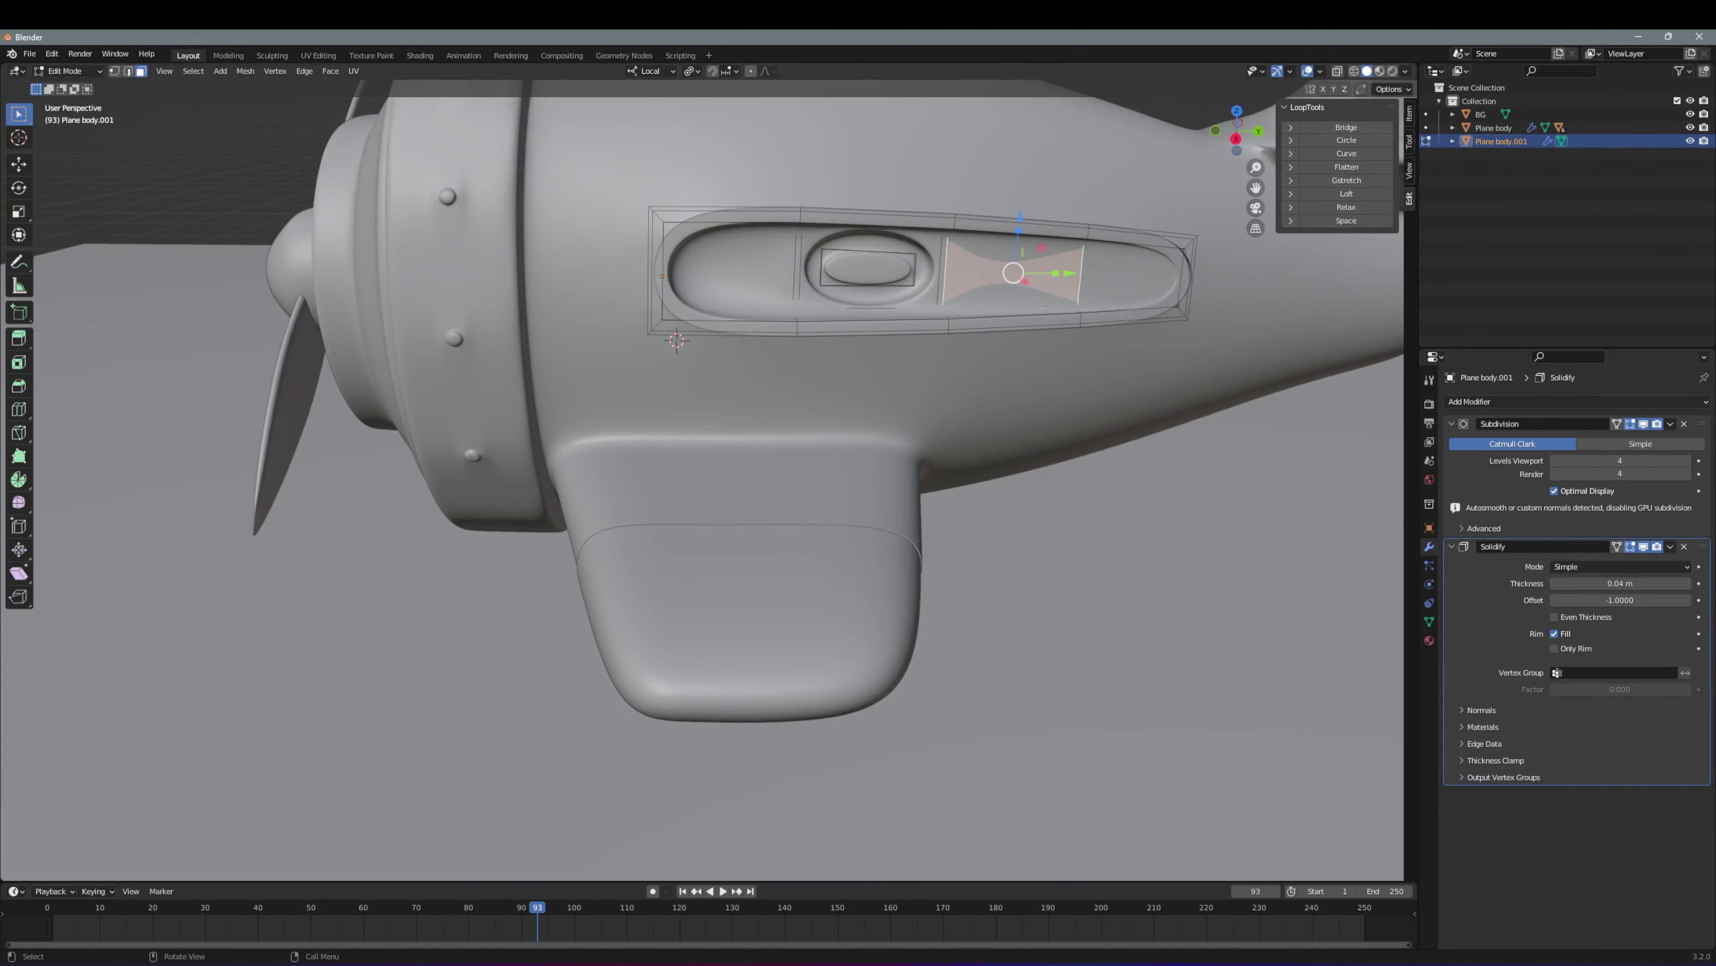
Extrude the window strip faces inward and inset each pane separately
{"action": "scroll", "coordinate": [845, 304], "scroll_direction": "down", "scroll_amount": 5}
{"action": "middle_click_drag", "start_coordinate": [811, 324], "coordinate": [797, 318]}
{"action": "scroll", "coordinate": [794, 320], "scroll_direction": "up", "scroll_amount": 5}
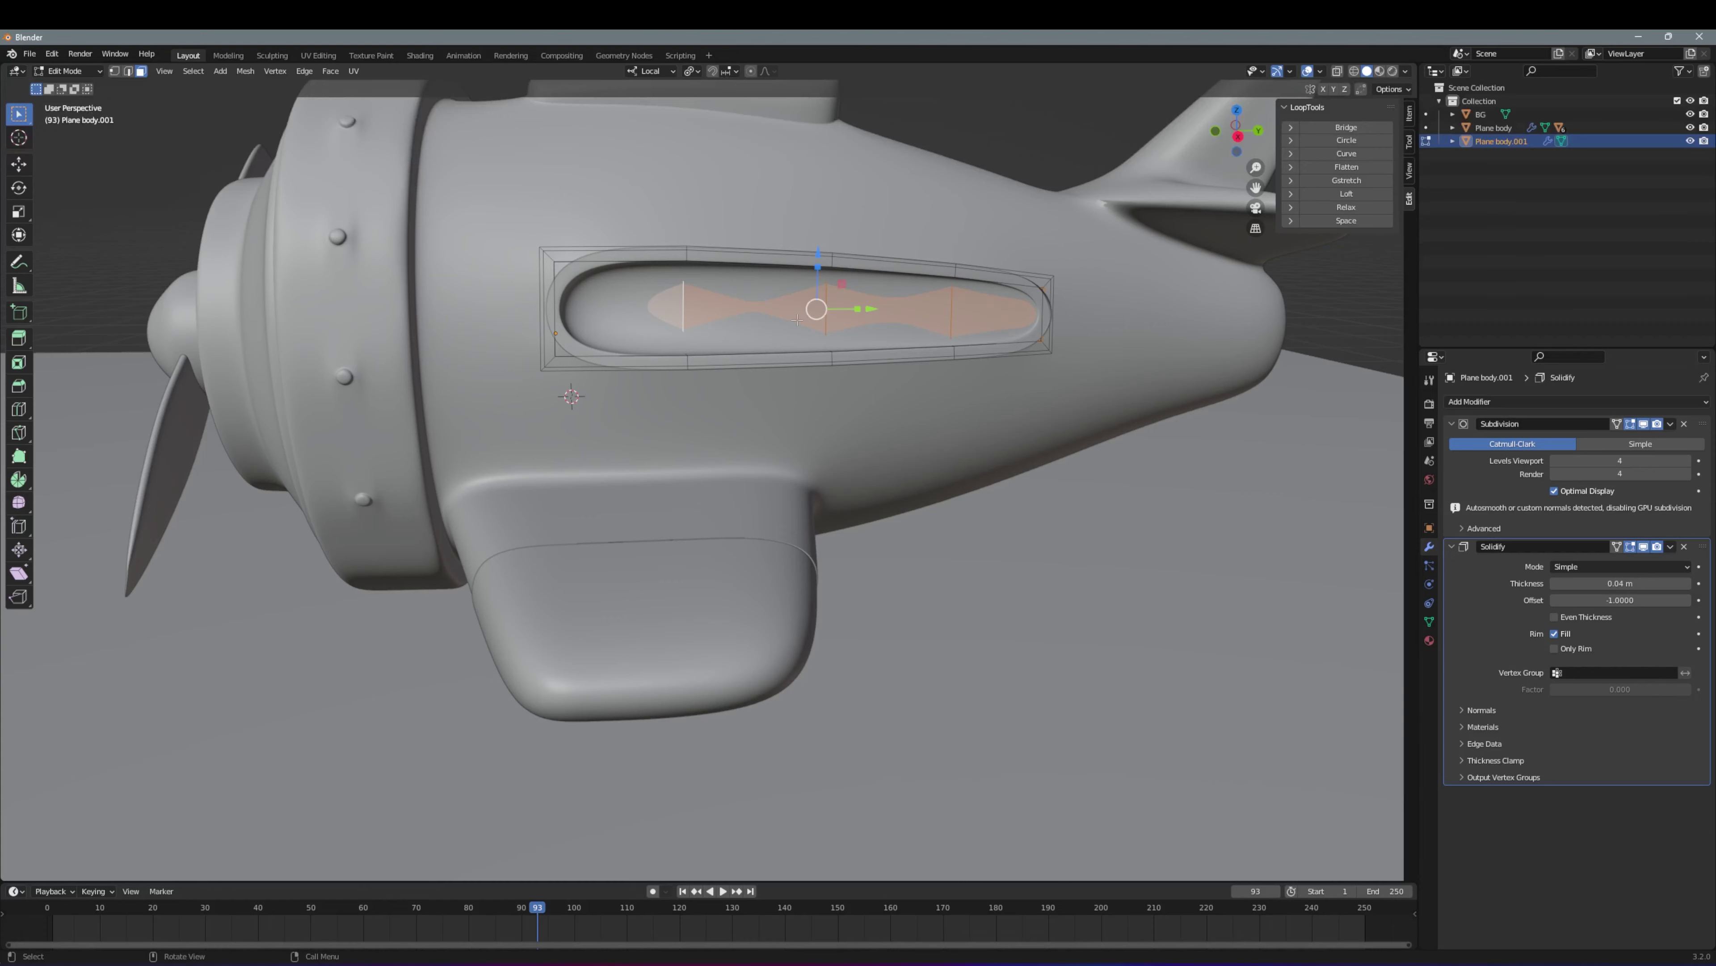
{"action": "key", "text": "e"}
{"action": "left_click", "coordinate": [828, 329]}
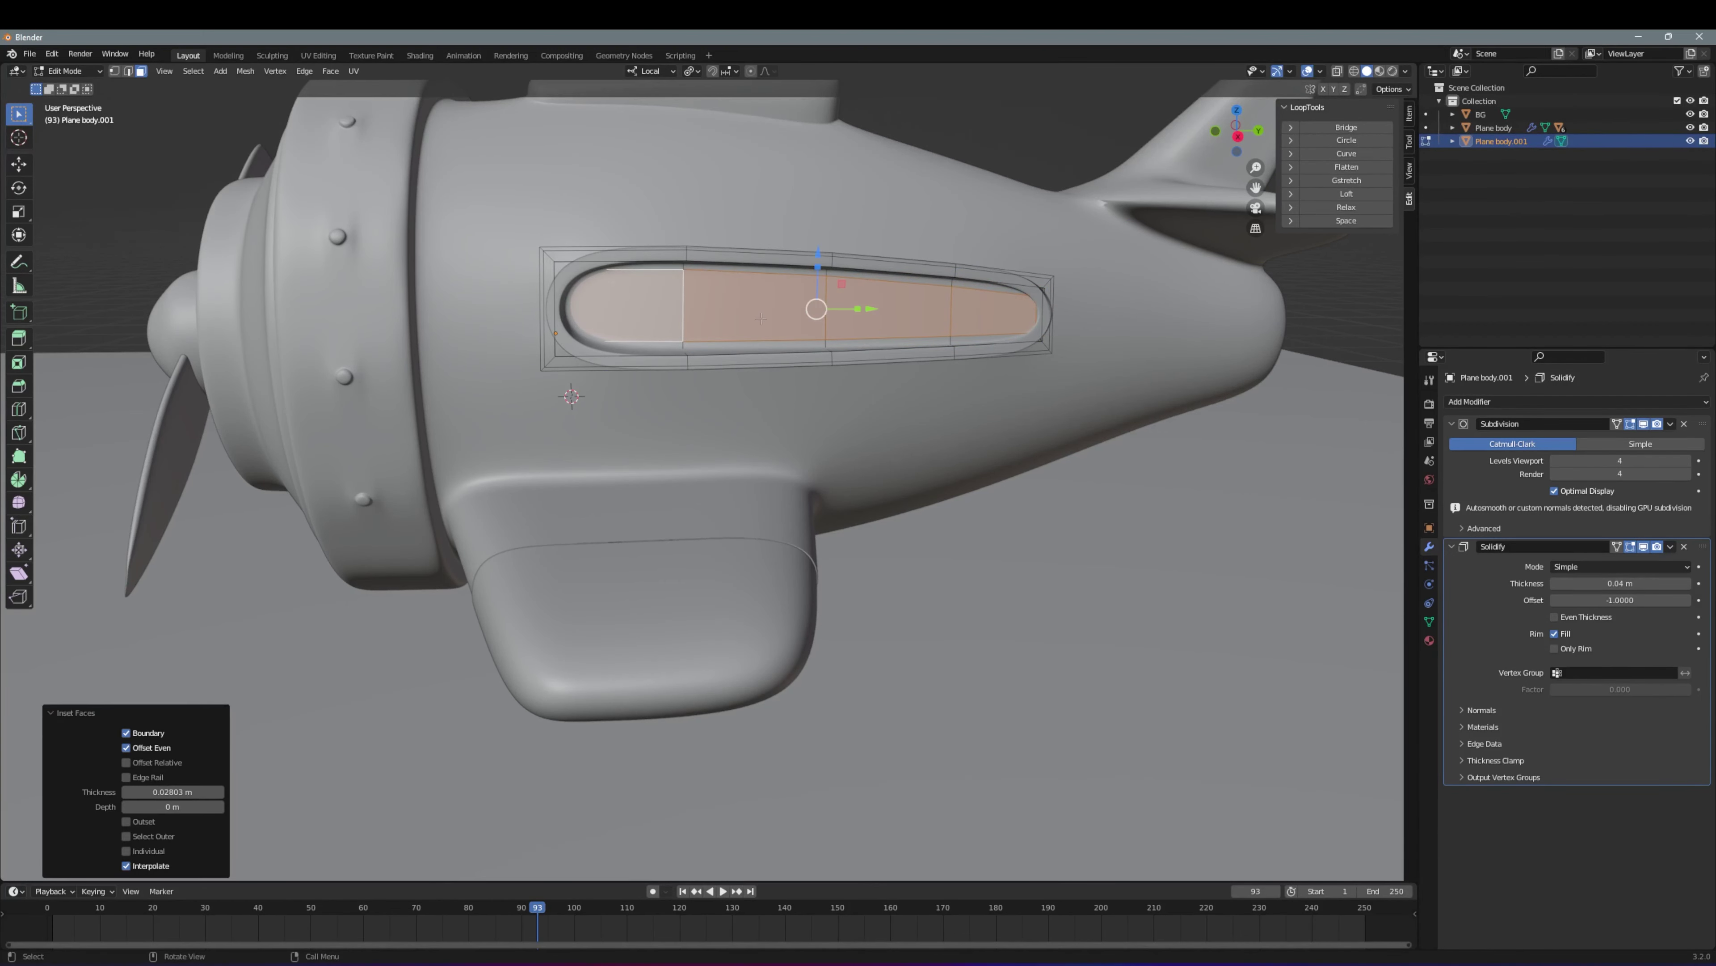
{"action": "left_click", "coordinate": [724, 310]}
{"action": "key", "text": "i"}
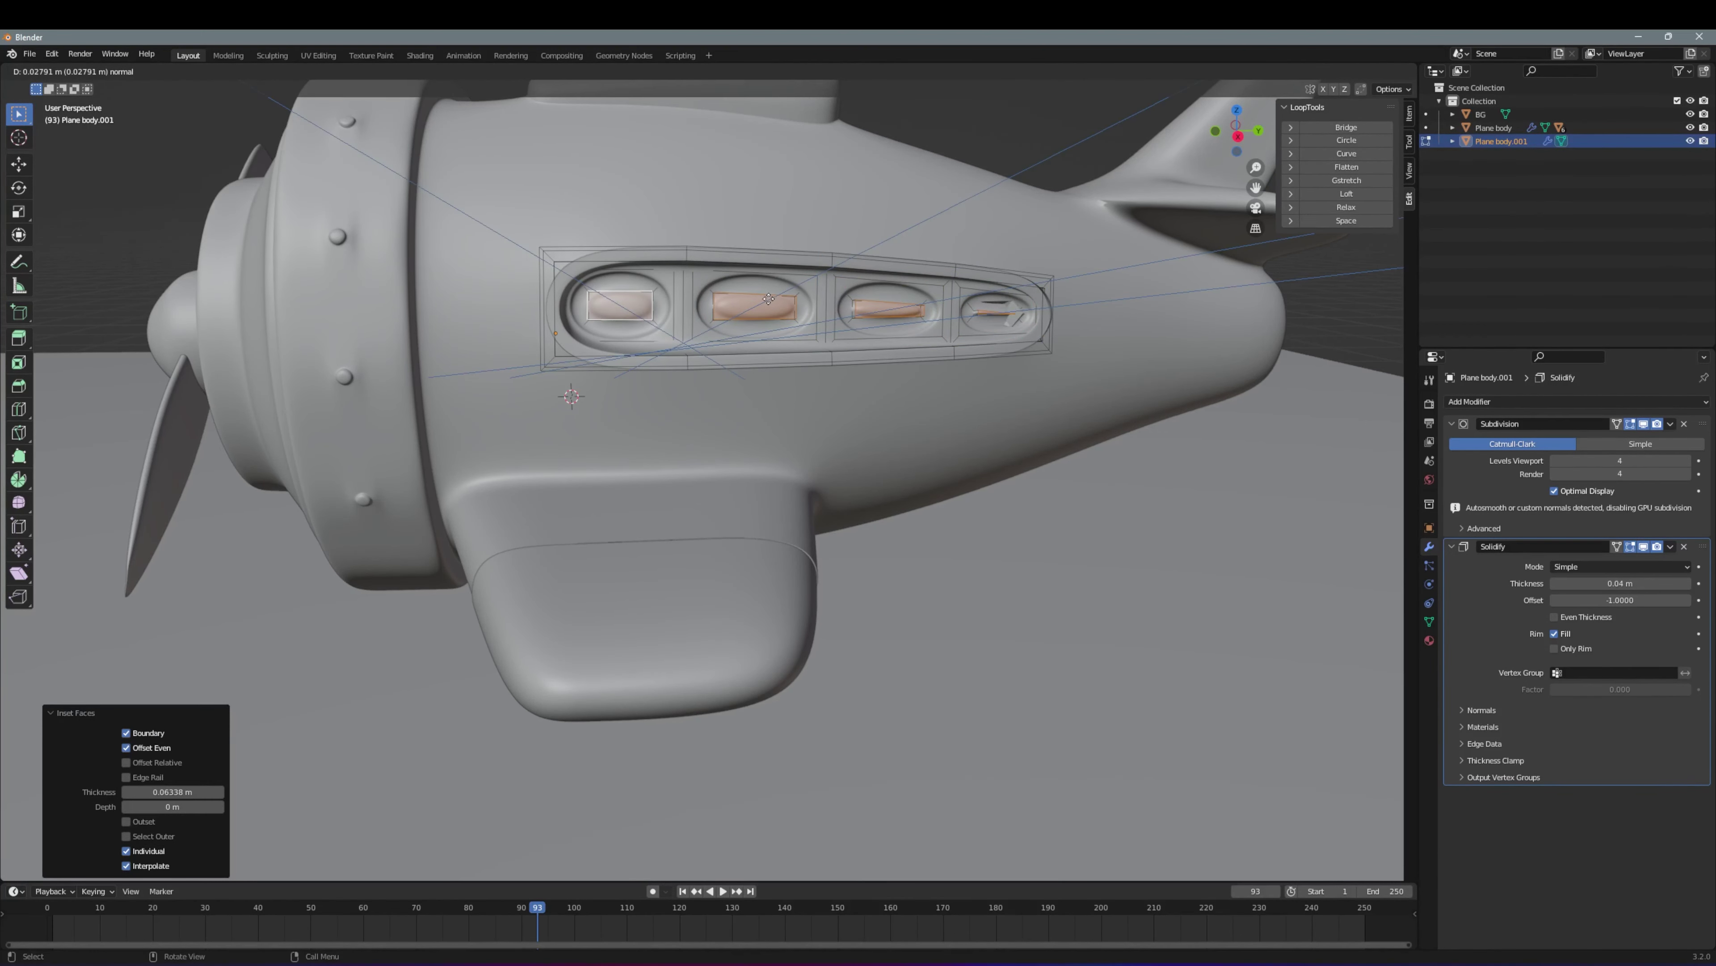
{"action": "left_click", "coordinate": [772, 298]}
Select the four window panes and inset them into recessed oval portholes
{"action": "scroll", "coordinate": [772, 298], "scroll_direction": "down", "scroll_amount": 3}
{"action": "scroll", "coordinate": [772, 298], "scroll_direction": "up", "scroll_amount": 5}
{"action": "mouse_move", "coordinate": [772, 298]}
{"action": "middle_mouse_down"}
{"action": "mouse_move", "coordinate": [844, 427]}
{"action": "mouse_move", "coordinate": [803, 384]}
{"action": "middle_mouse_up"}
{"action": "scroll", "coordinate": [844, 427], "scroll_direction": "up", "scroll_amount": 4}
{"action": "left_click", "coordinate": [804, 384]}
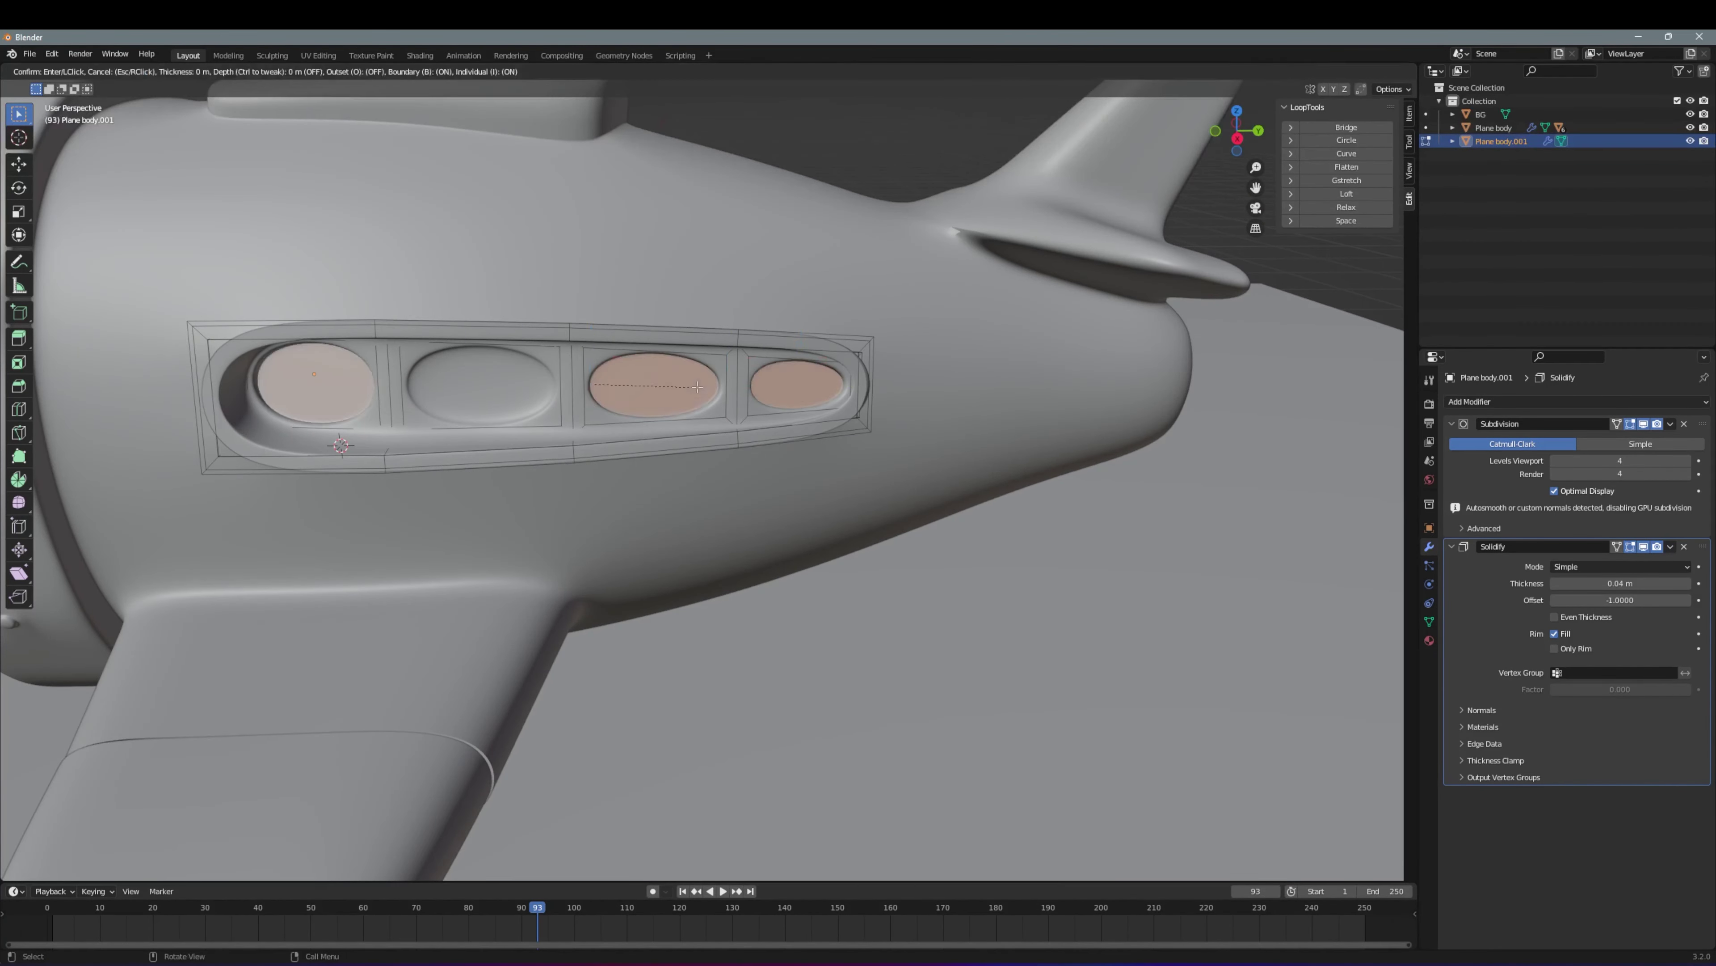
{"action": "left_click", "coordinate": [486, 389], "text": "shift"}
{"action": "key", "text": "i"}
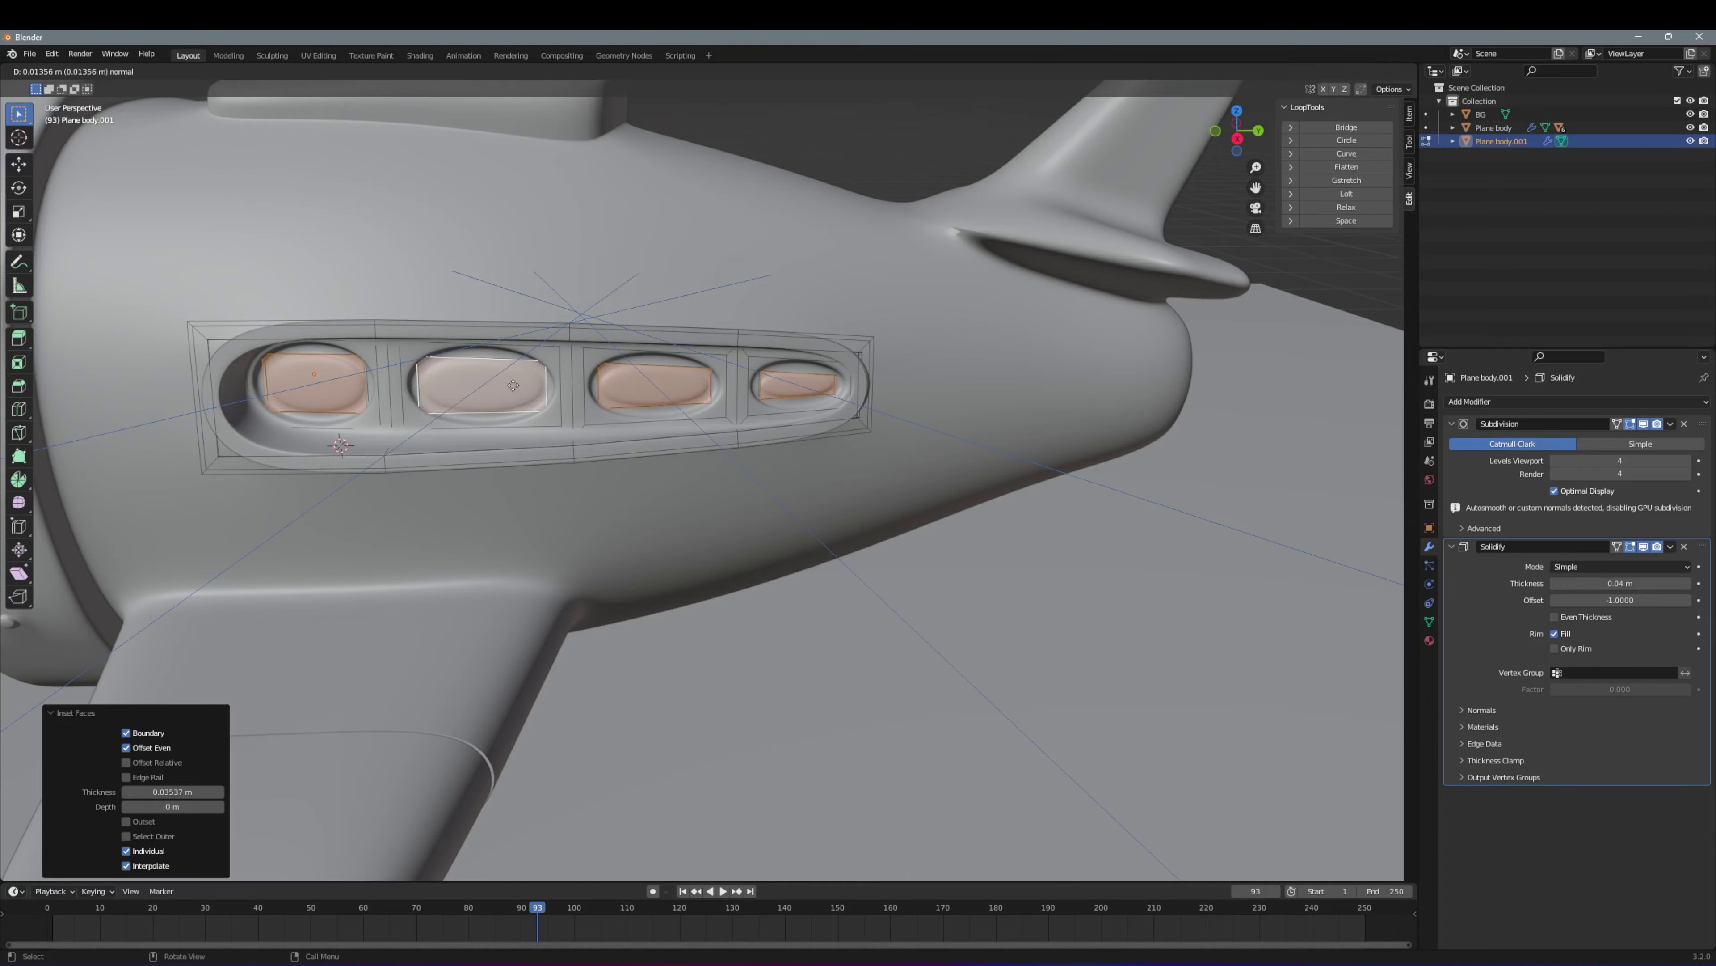
{"action": "left_click", "coordinate": [518, 387]}
Finish the window pane extrusion and return to Object Mode
{"action": "left_click", "coordinate": [506, 388]}
{"action": "key", "text": "Tab"}
{"action": "scroll", "coordinate": [544, 465], "scroll_direction": "down", "scroll_amount": 3}
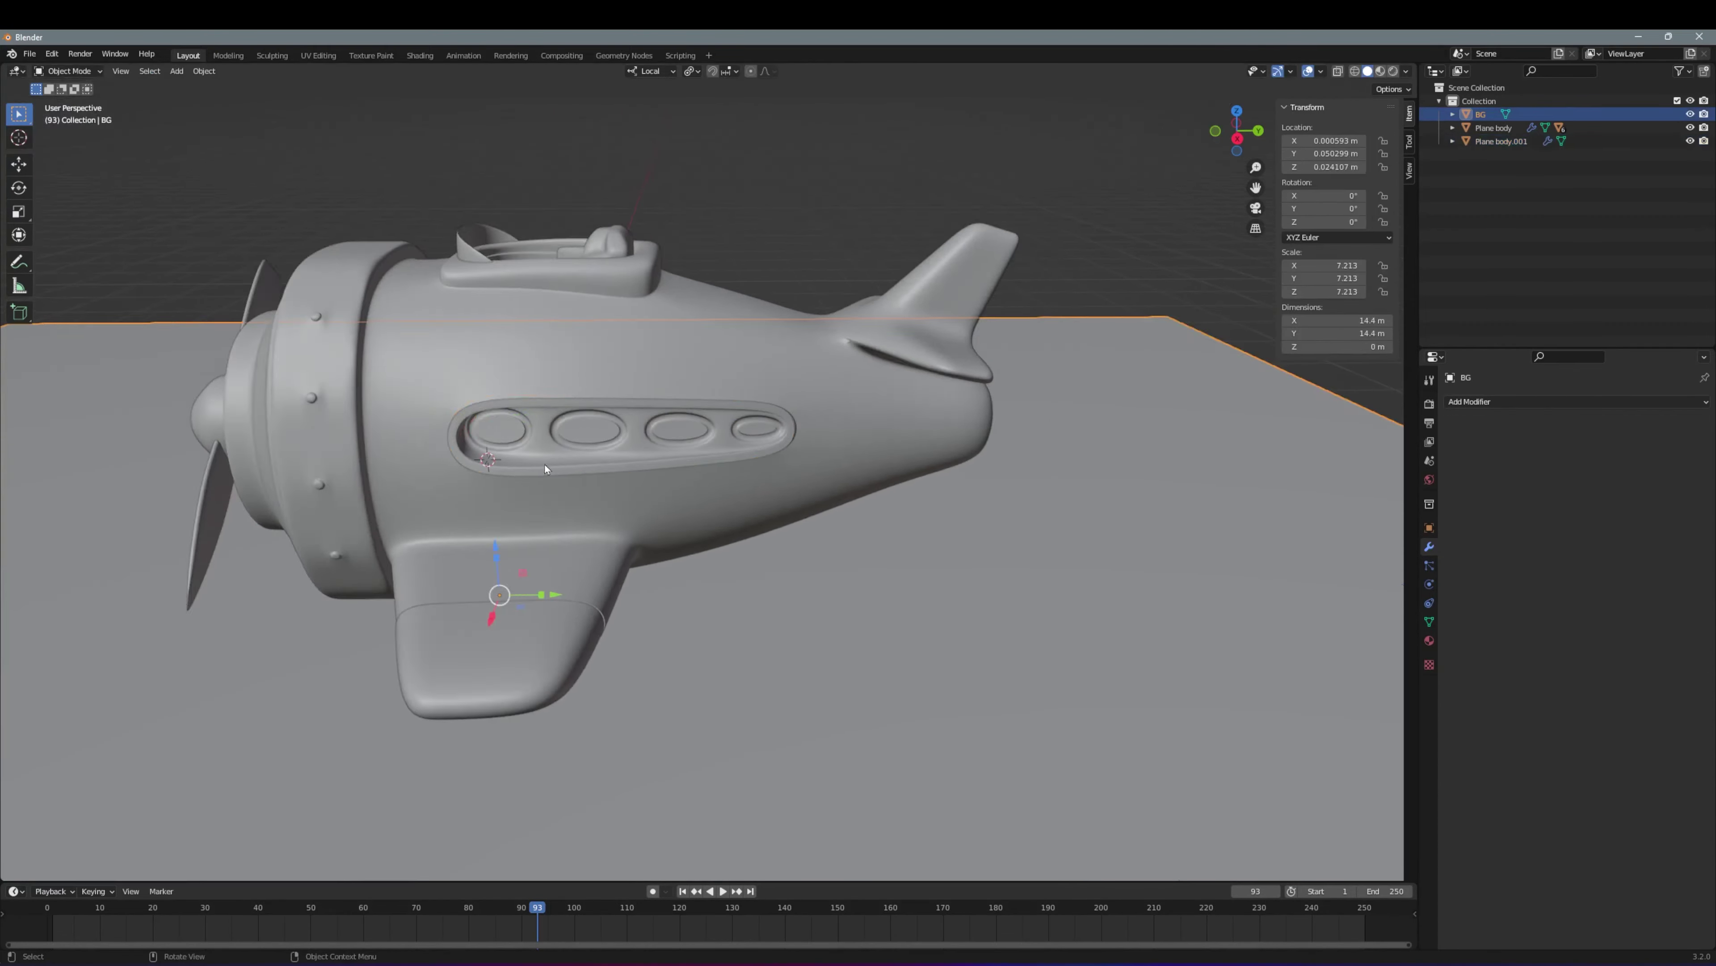
{"action": "middle_click_drag", "start_coordinate": [545, 465], "coordinate": [572, 482]}
{"action": "scroll", "coordinate": [572, 483], "scroll_direction": "up", "scroll_amount": 5}
Extrude the body faces behind the cockpit and rotate them around Y
{"action": "left_click", "coordinate": [492, 387]}
{"action": "key", "text": "Tab"}
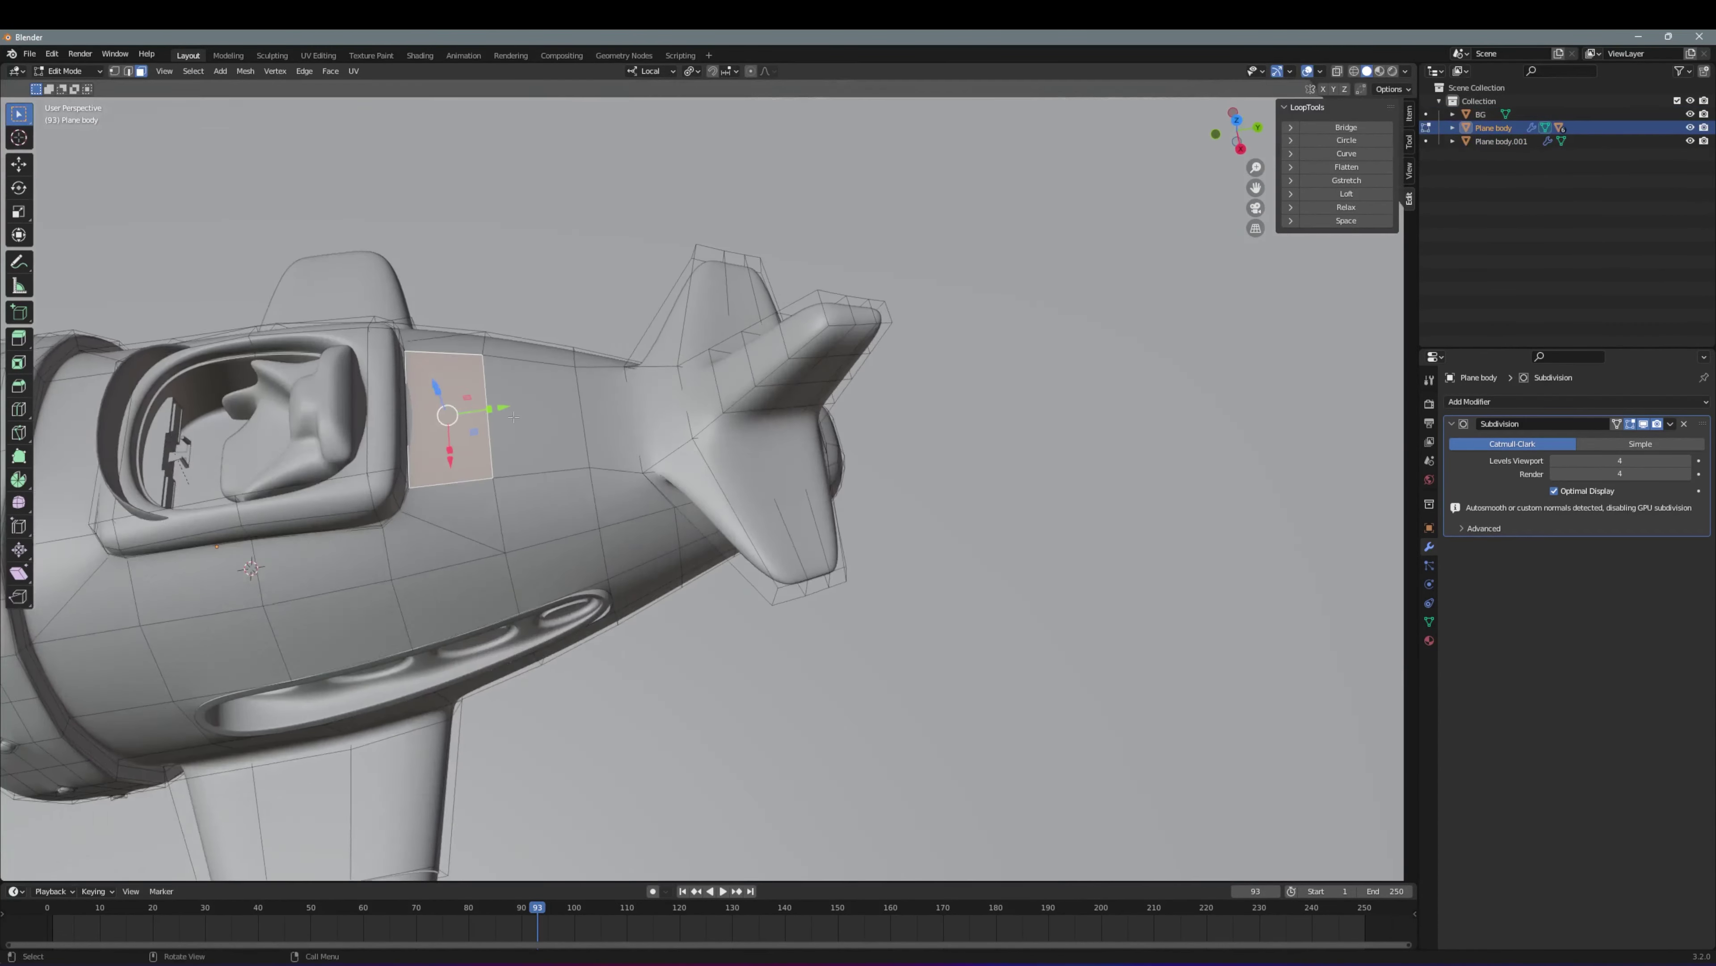
{"action": "left_click", "coordinate": [473, 382], "text": "alt"}
{"action": "scroll", "coordinate": [374, 508], "scroll_direction": "up", "scroll_amount": 2}
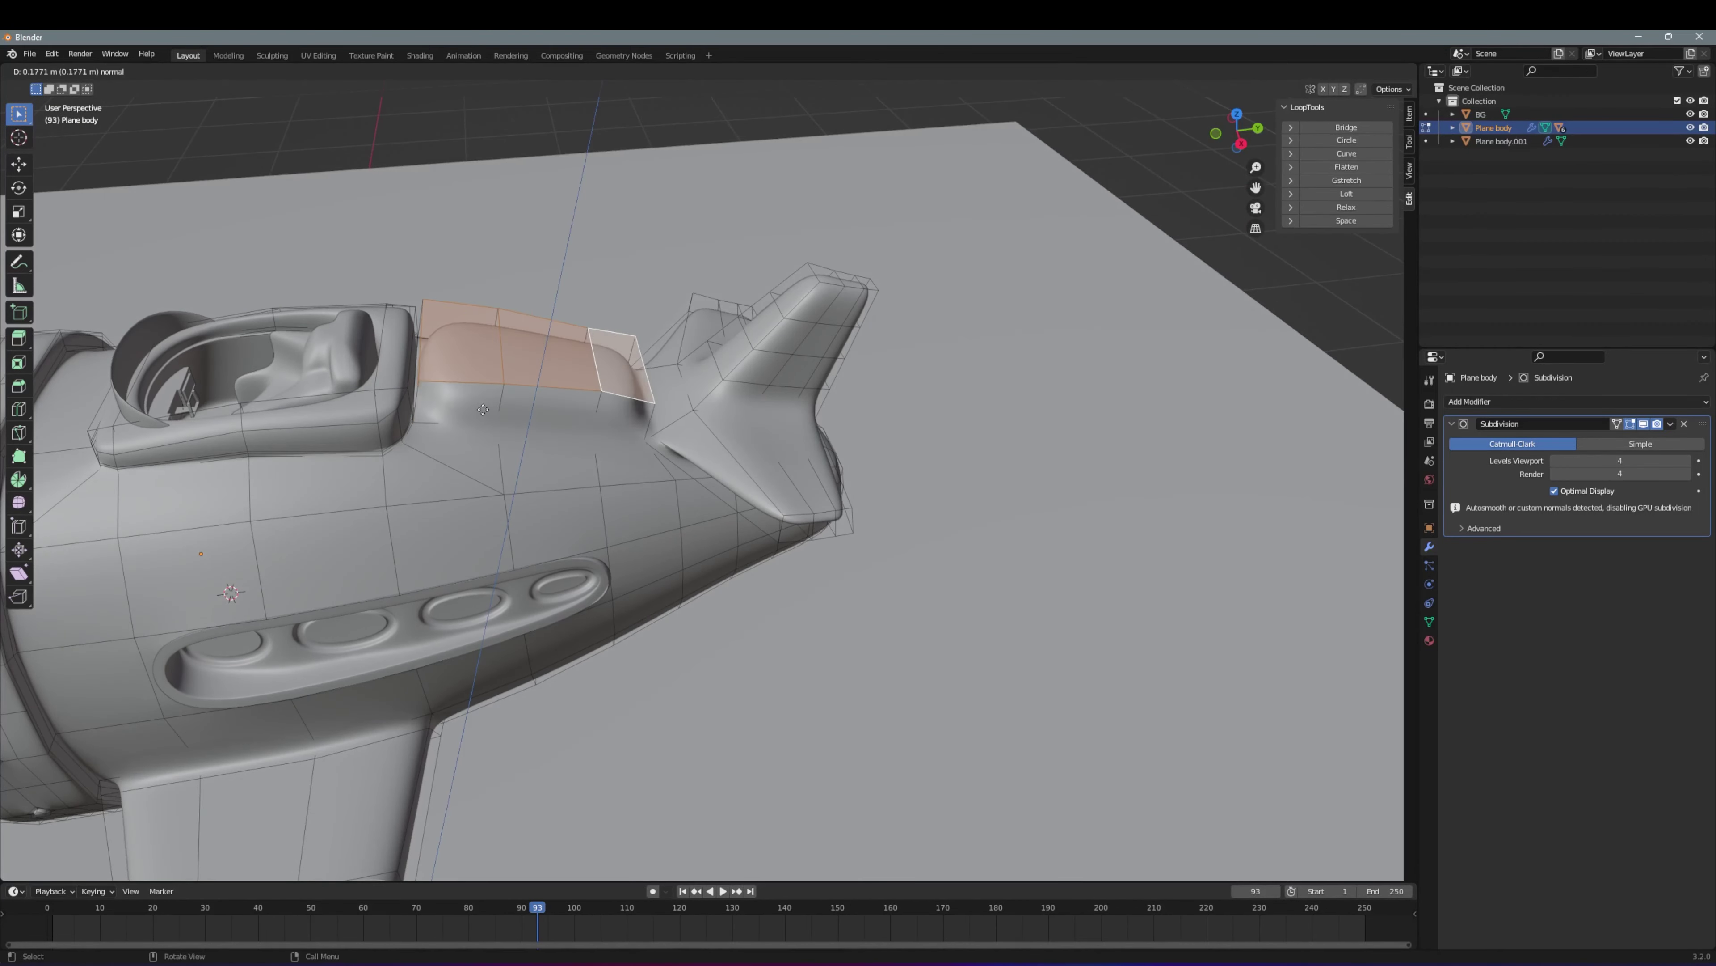
{"action": "left_click", "coordinate": [483, 409]}
{"action": "mouse_move", "coordinate": [483, 409]}
{"action": "middle_mouse_down"}
{"action": "mouse_move", "coordinate": [504, 348]}
{"action": "mouse_move", "coordinate": [558, 406]}
{"action": "mouse_move", "coordinate": [476, 414]}
{"action": "middle_mouse_up"}
{"action": "key", "text": "y"}
{"action": "left_click", "coordinate": [534, 338]}
{"action": "key", "text": "i"}
{"action": "right_click", "coordinate": [558, 406]}
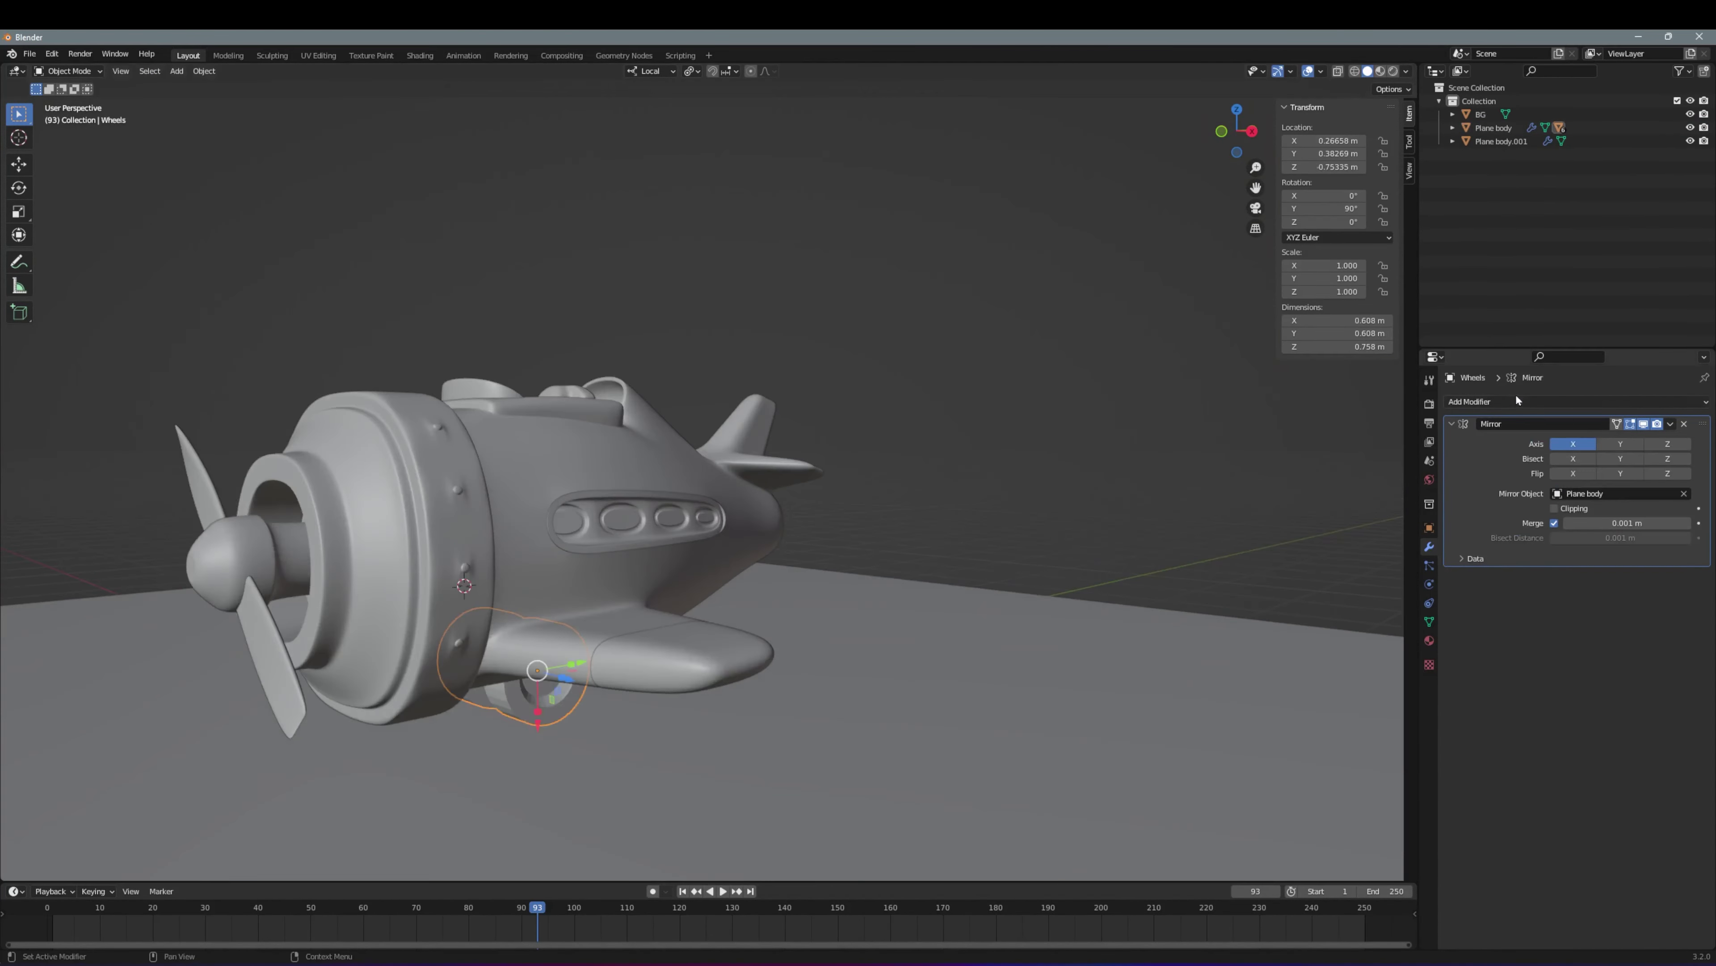
Add a Subdivision modifier to Wheels with render level 4 and loop-cut the wheel
{"action": "key", "text": "ctrl+a"}
{"action": "key", "text": "ctrl+a"}
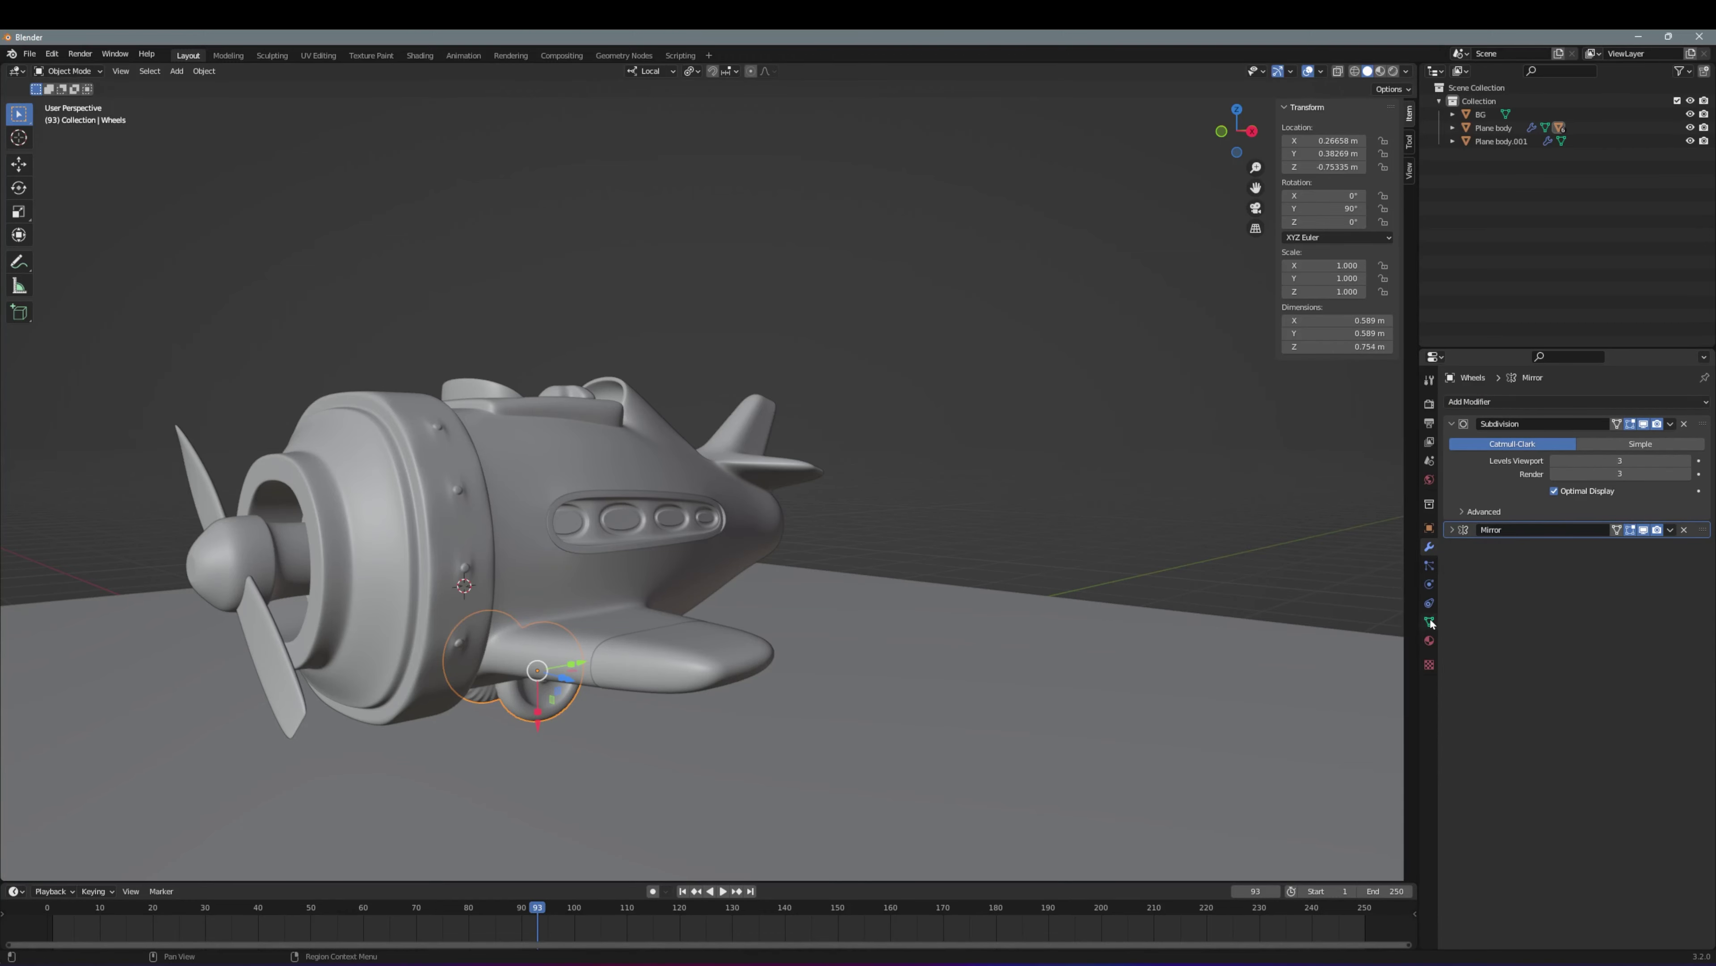
{"action": "left_click", "coordinate": [1429, 621]}
{"action": "mouse_move", "coordinate": [1149, 677]}
{"action": "middle_mouse_down"}
{"action": "mouse_move", "coordinate": [643, 675]}
{"action": "mouse_move", "coordinate": [1475, 440]}
{"action": "middle_mouse_up"}
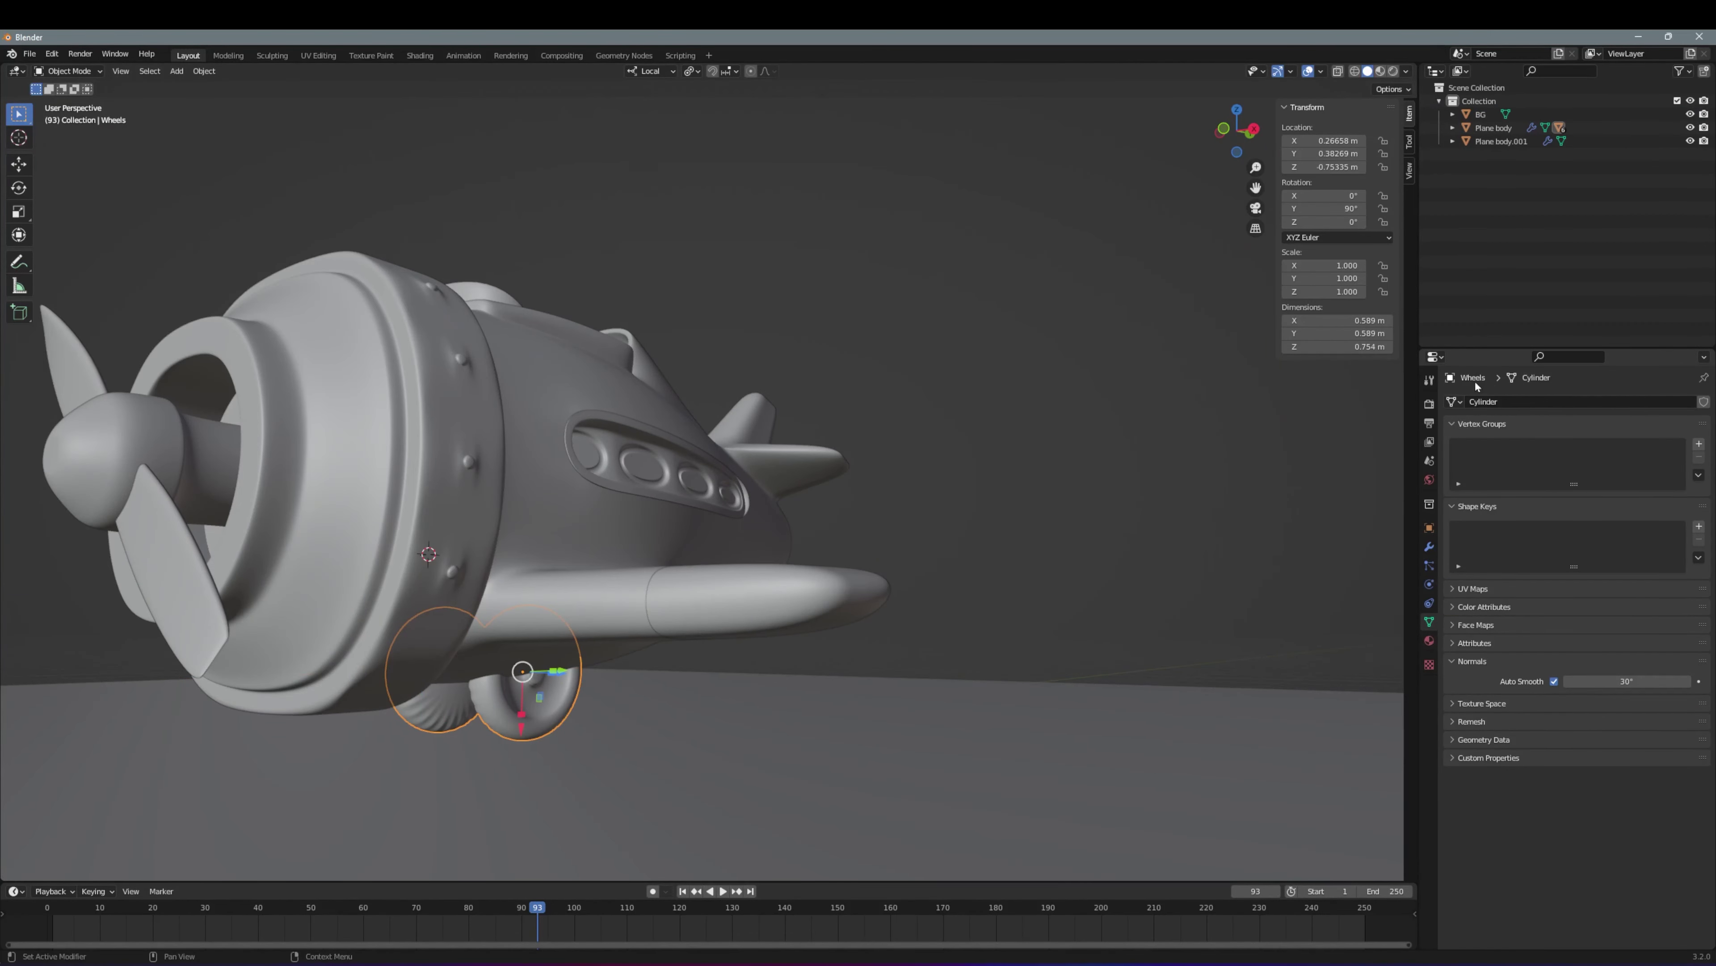
{"action": "key", "text": "ctrl+3"}
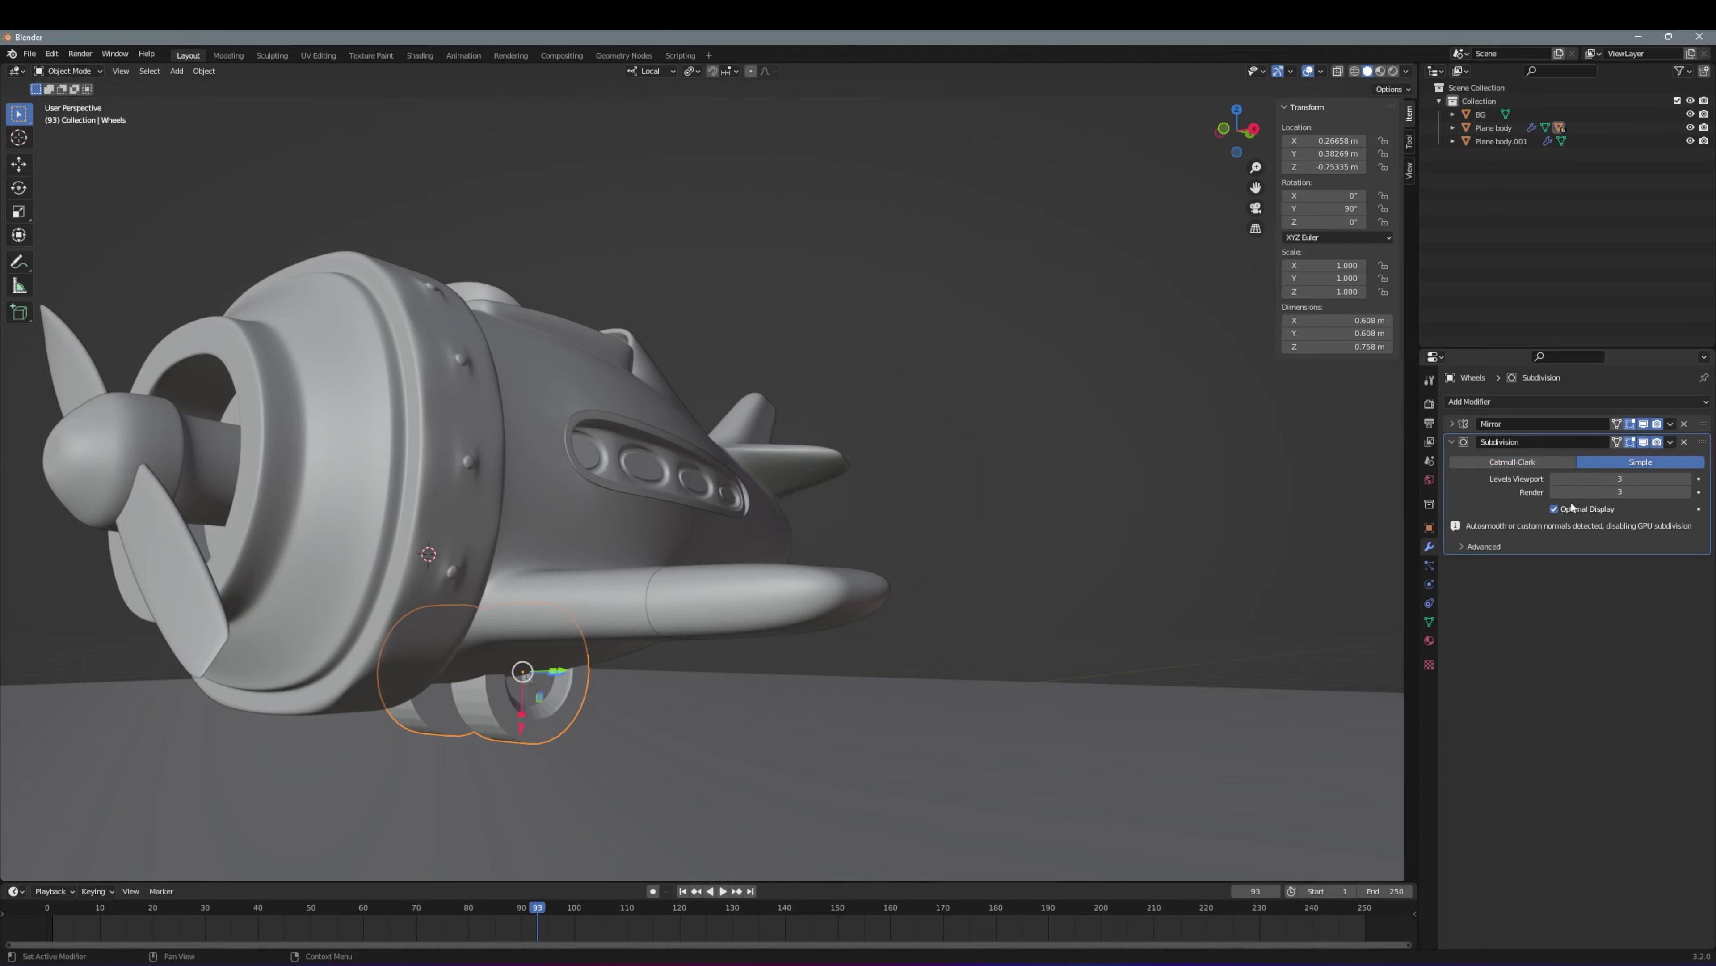
{"action": "left_click", "coordinate": [1686, 492]}
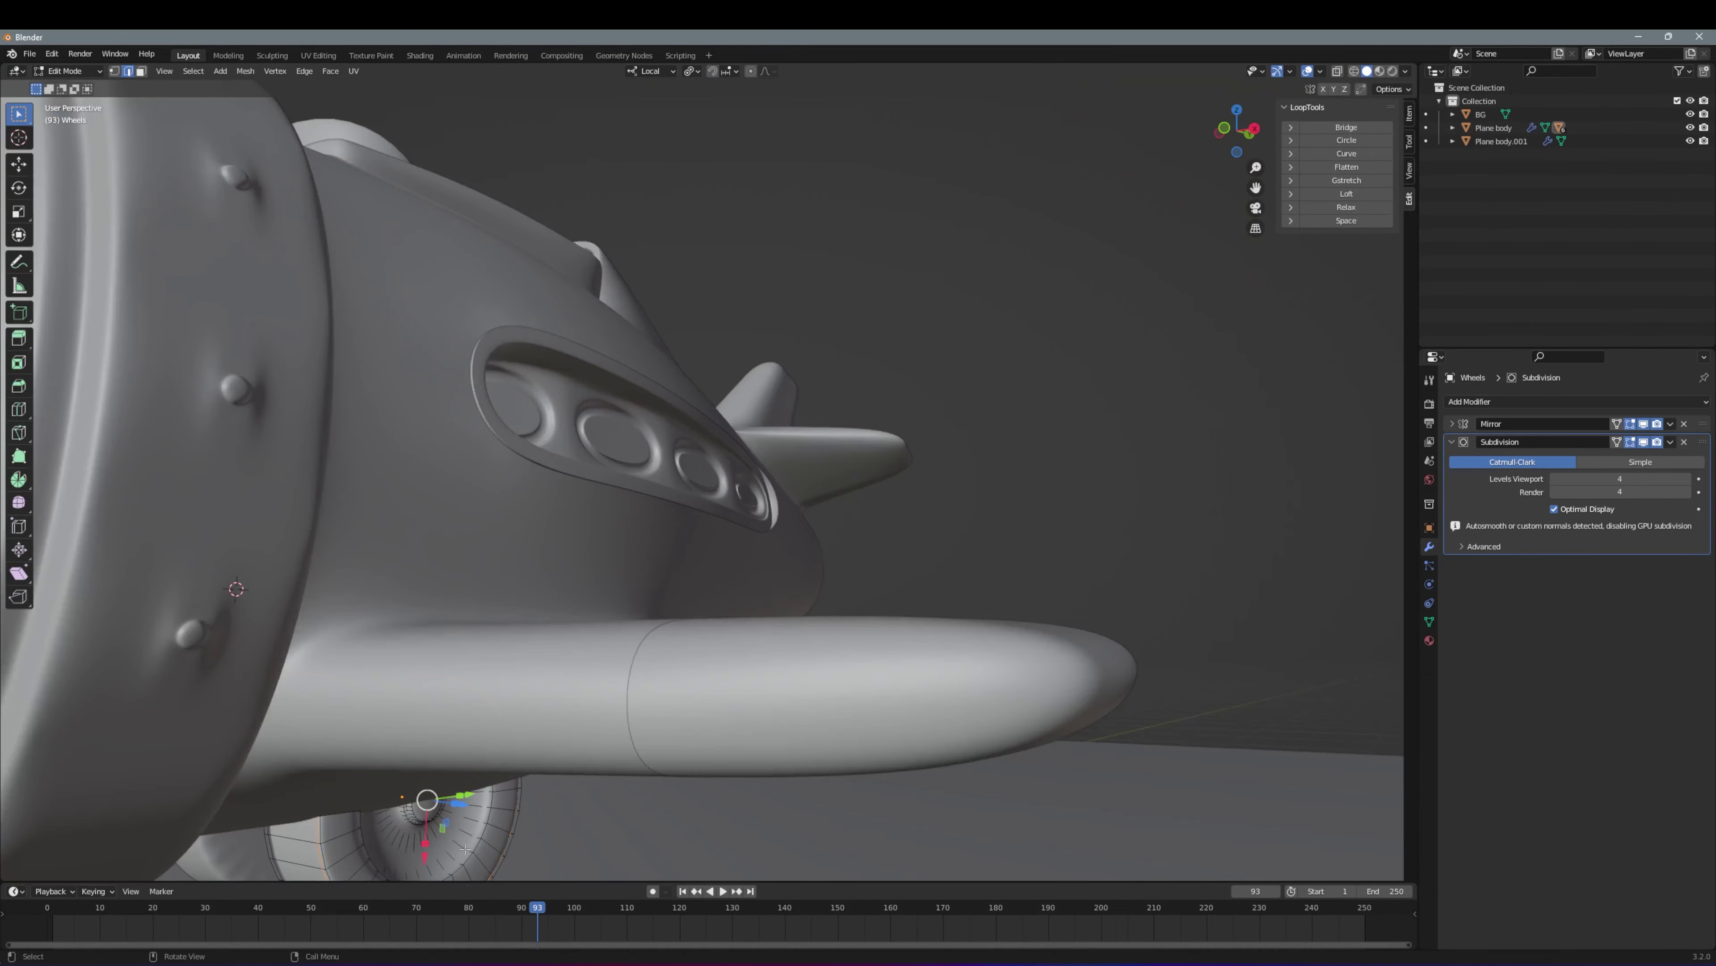
{"action": "left_click", "coordinate": [475, 859]}
{"action": "key", "text": "ctrl+r"}
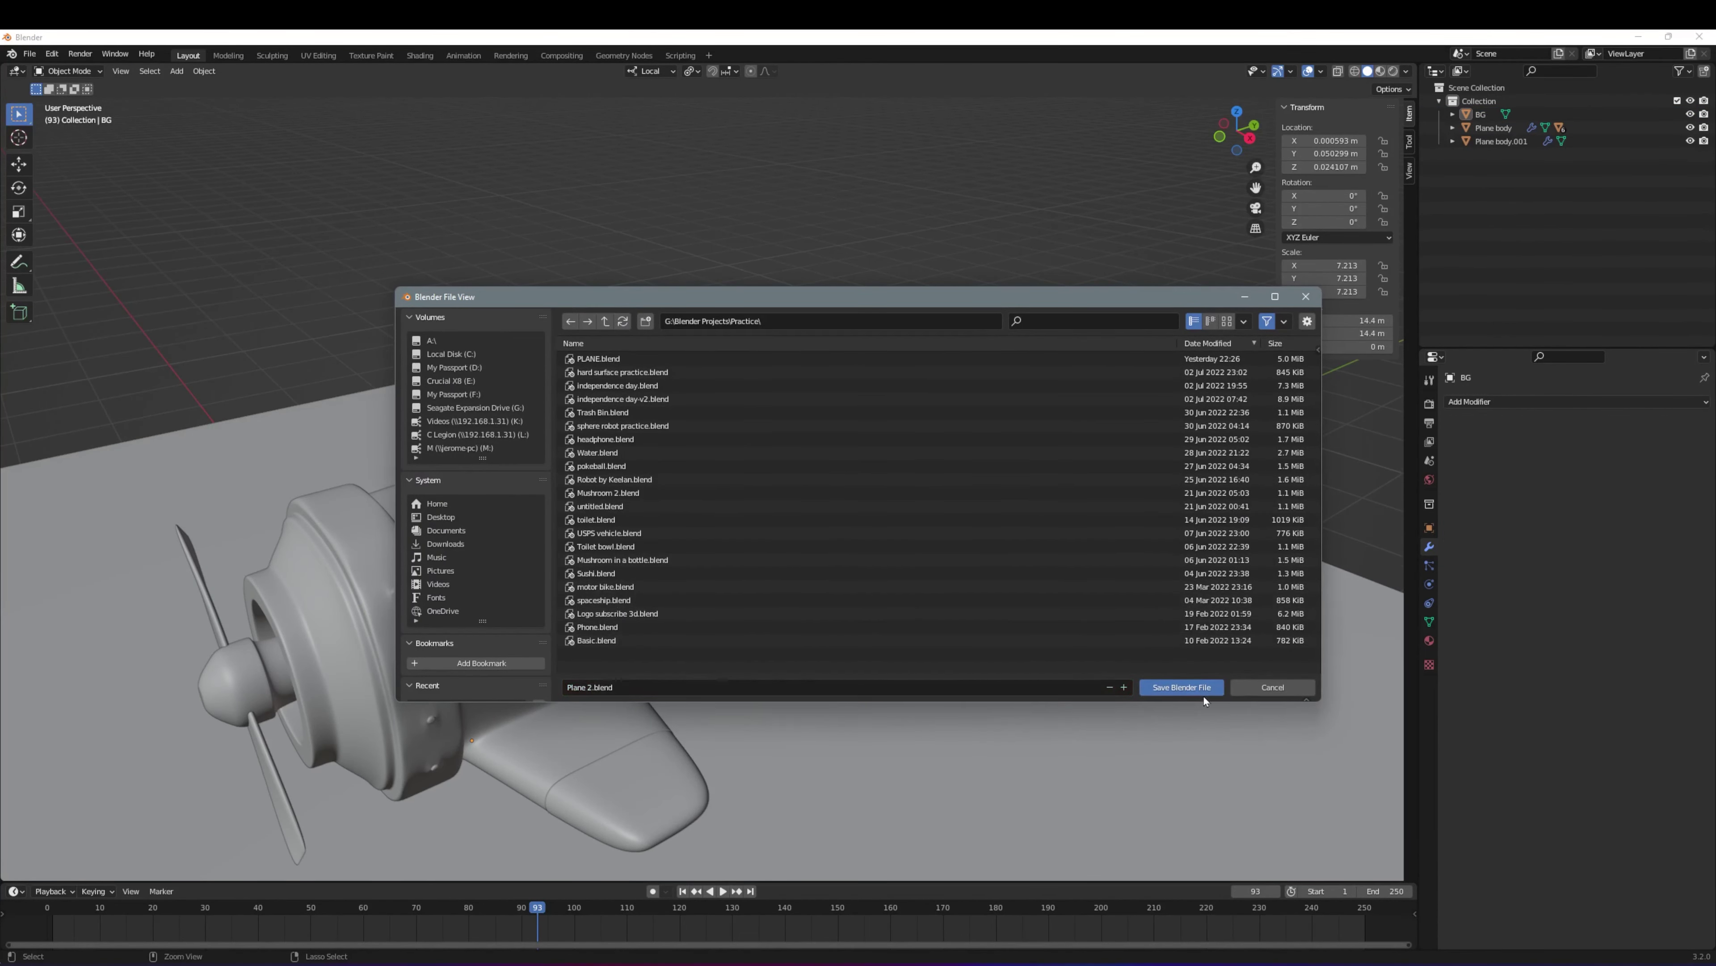
Save as Plane 2.blend, give the plane body a blue material, and render with Cycles
{"action": "left_click", "coordinate": [1195, 689]}
{"action": "left_click", "coordinate": [1555, 459]}
{"action": "left_click", "coordinate": [1621, 600]}
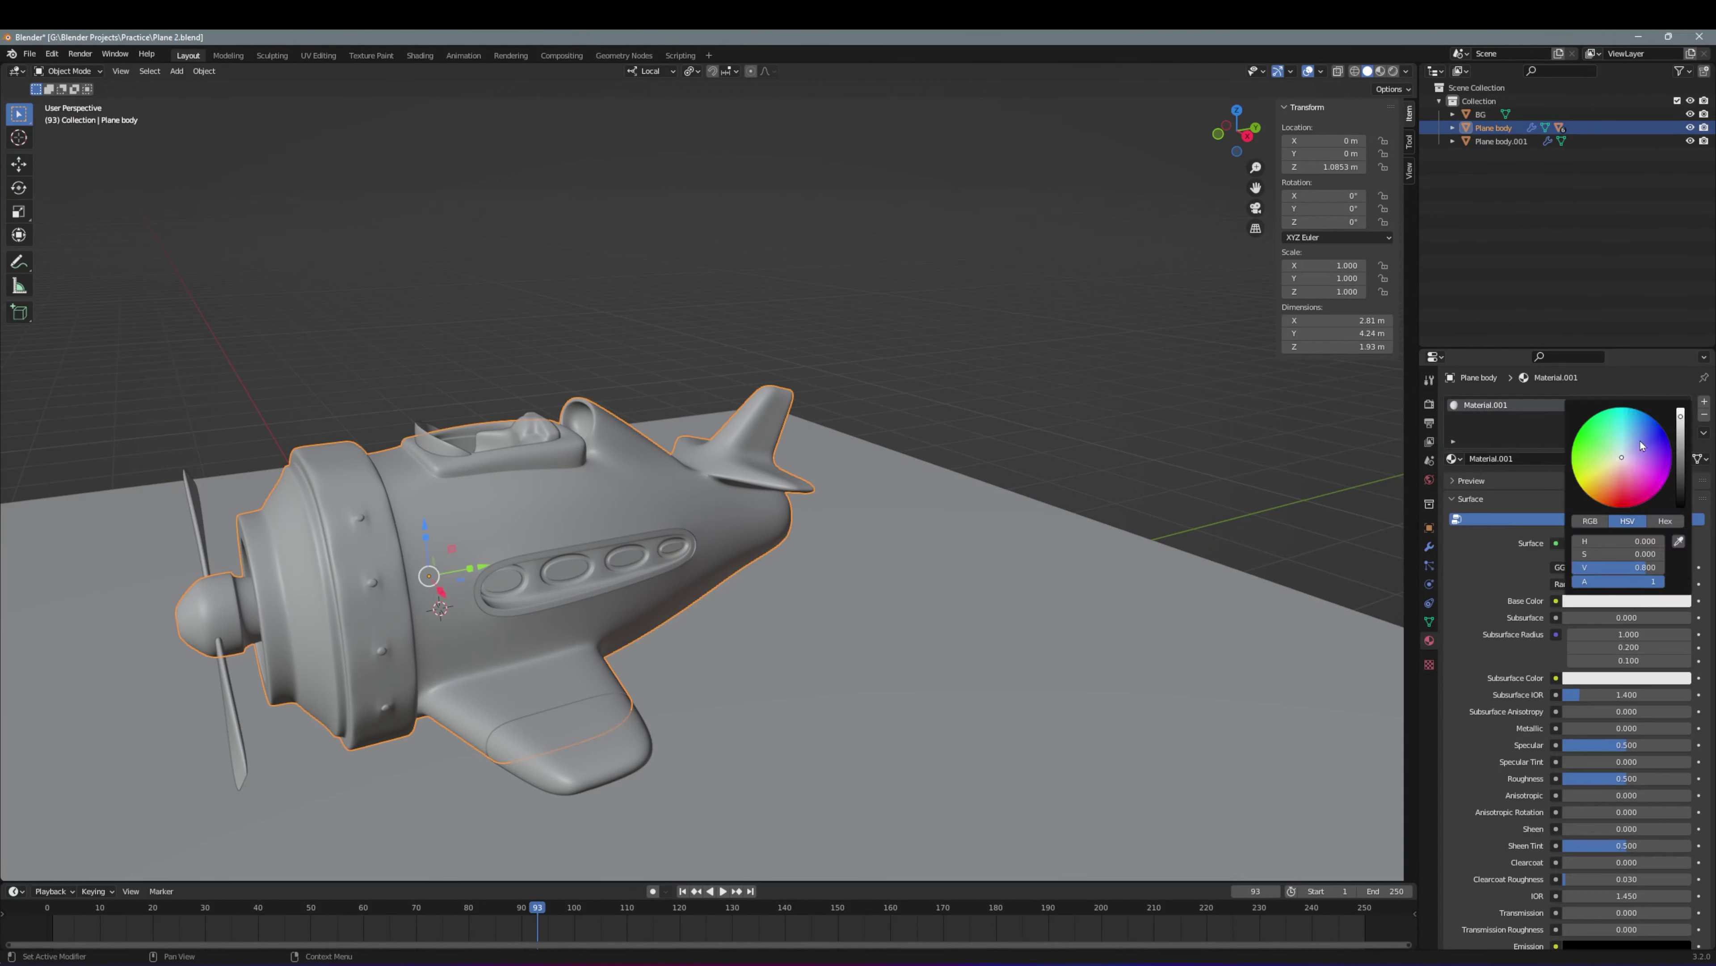
{"action": "left_click", "coordinate": [1637, 436]}
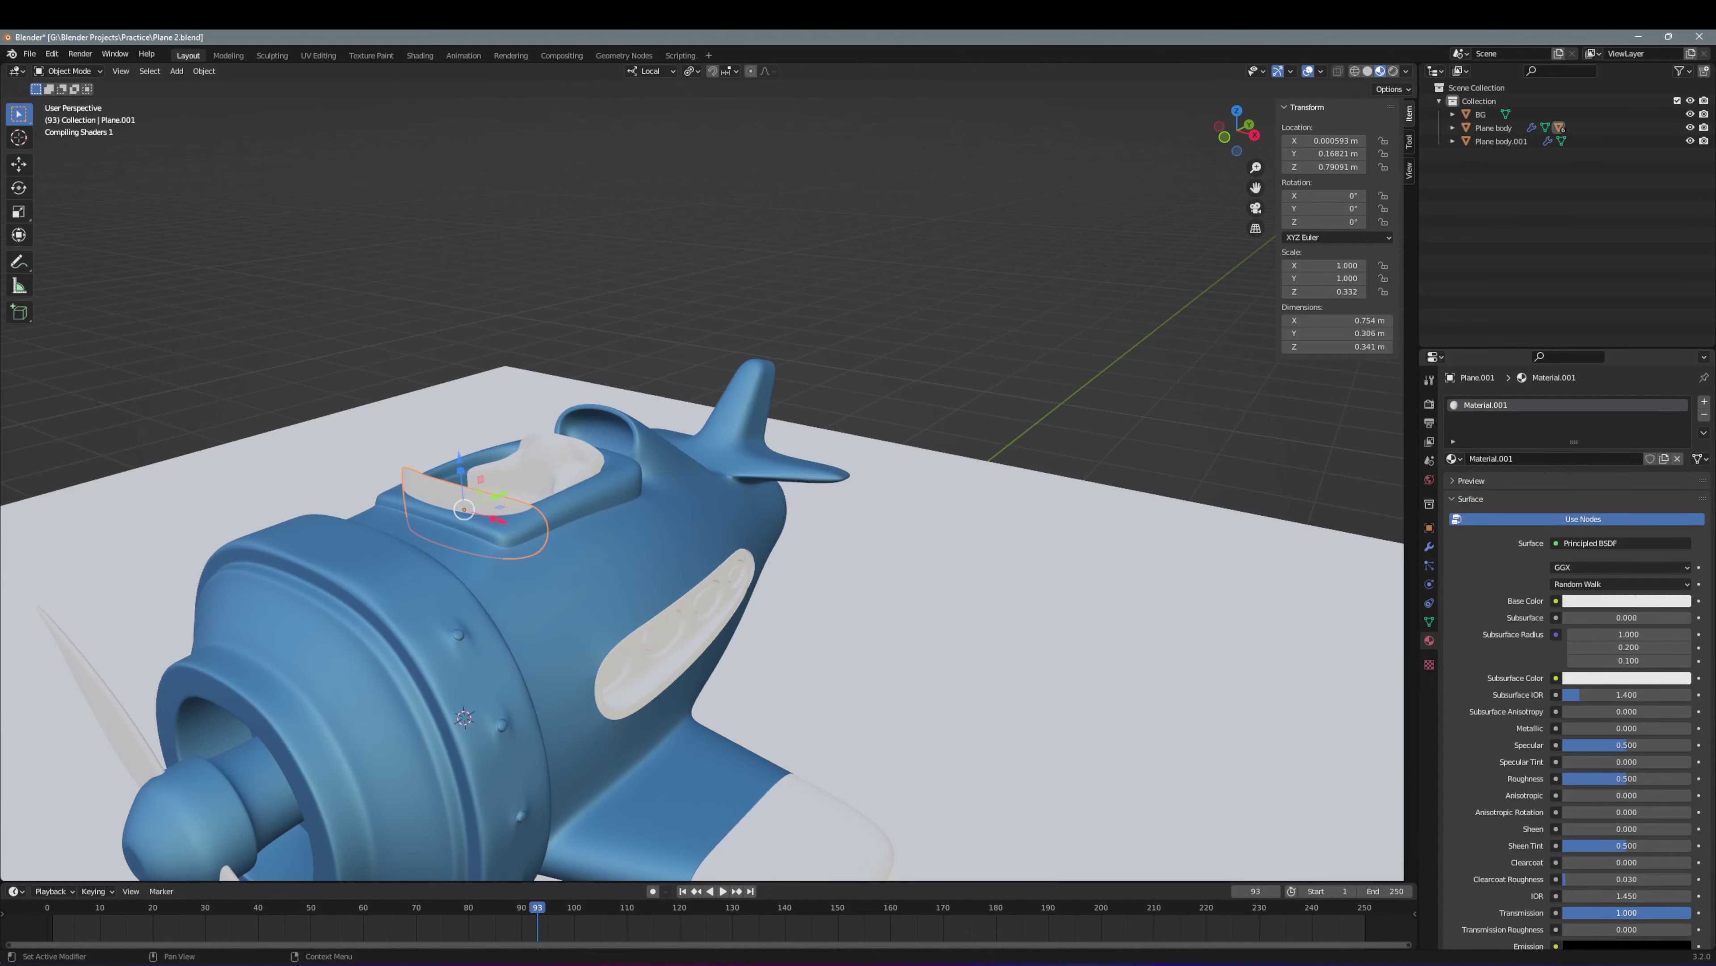
{"action": "scroll", "coordinate": [1611, 787], "scroll_direction": "down", "scroll_amount": 2}
{"action": "left_click", "coordinate": [1429, 404]}
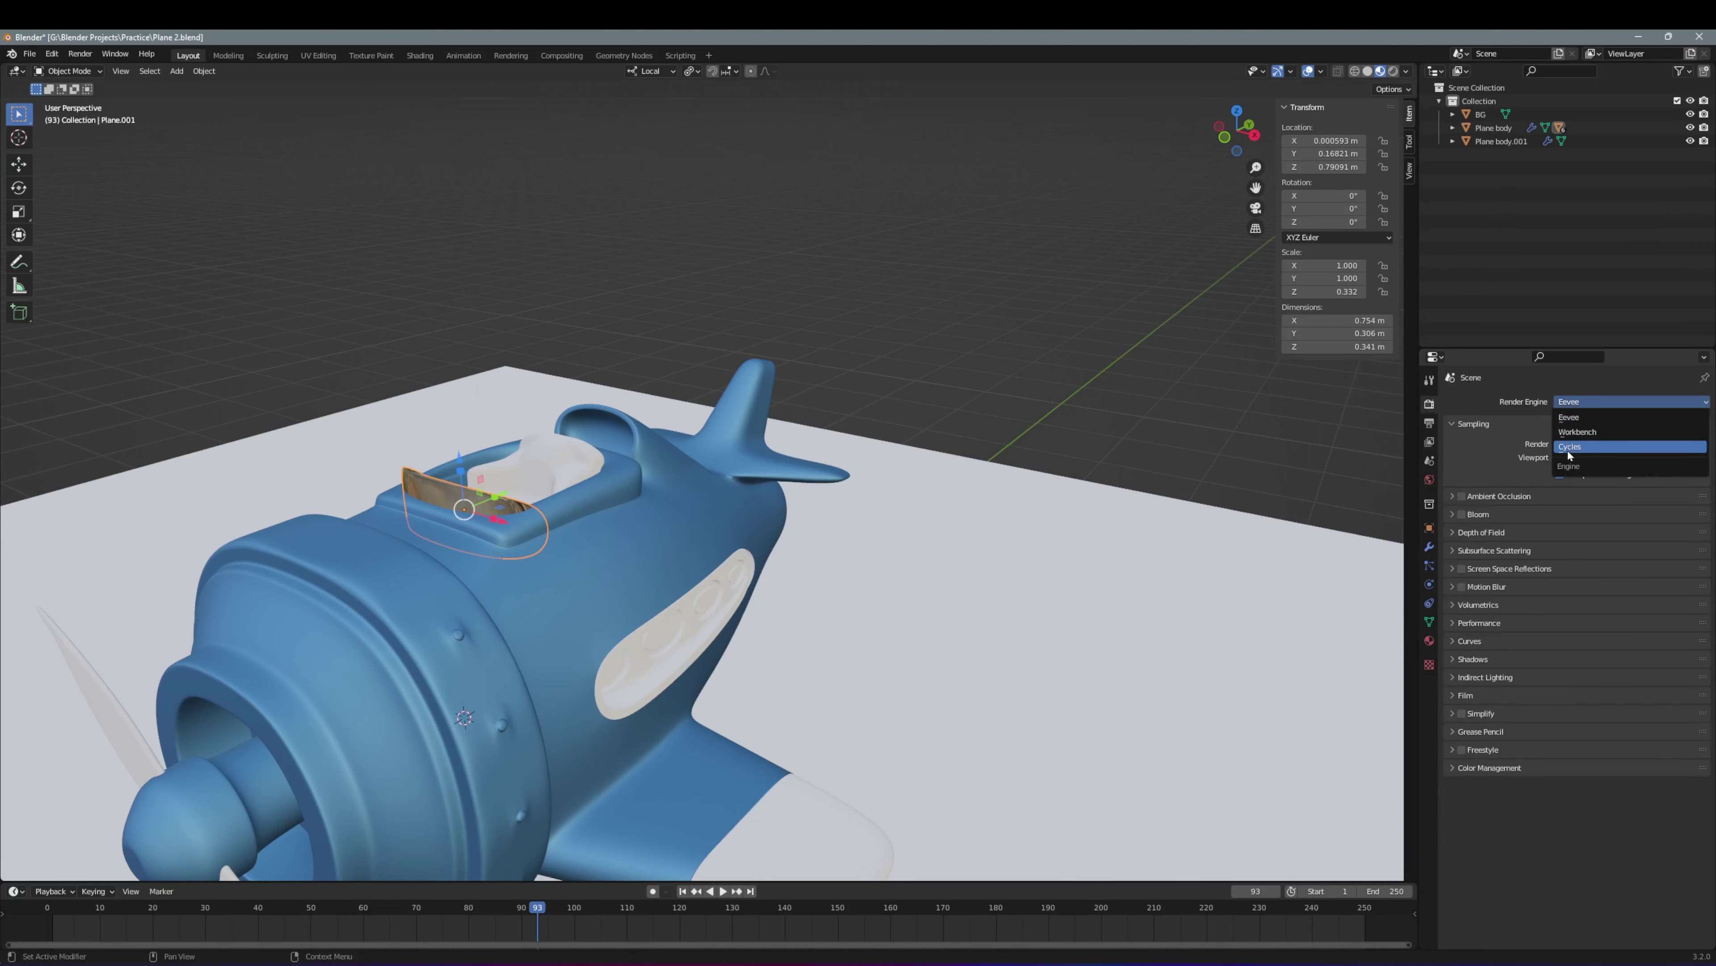
Add a point light and move it up along Z above the plane
{"action": "key", "text": "shift+a"}
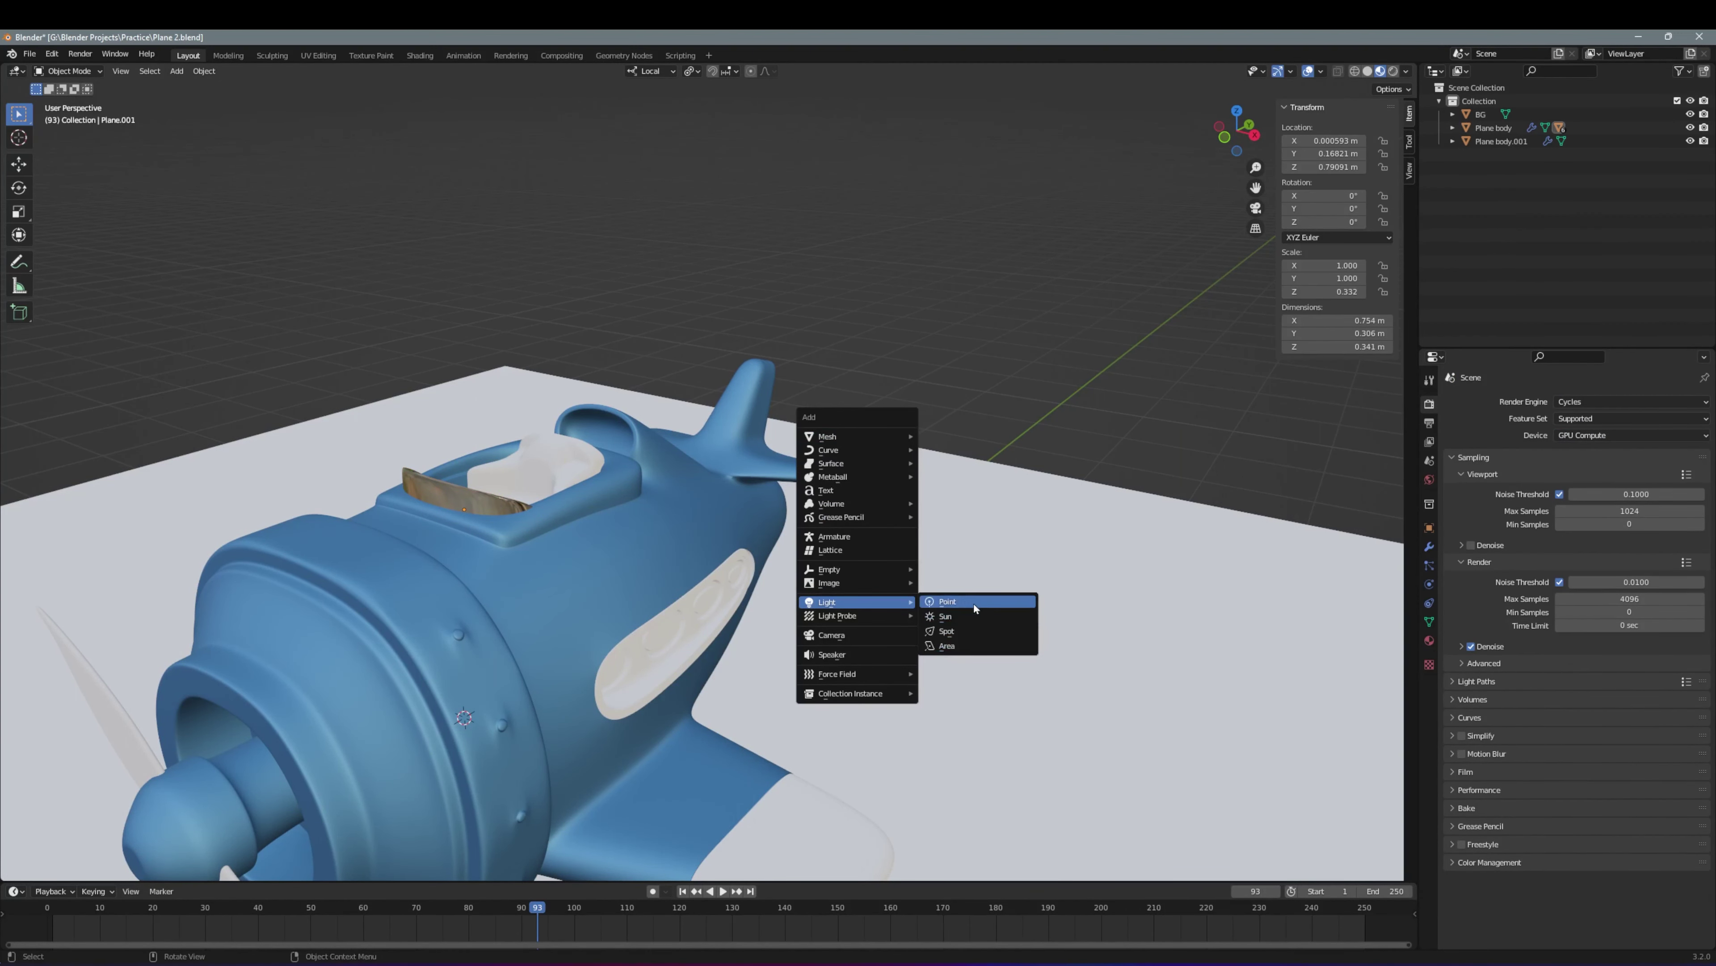
{"action": "left_click", "coordinate": [975, 608]}
{"action": "key", "text": "g"}
{"action": "key", "text": "z"}
{"action": "left_click", "coordinate": [1597, 461]}
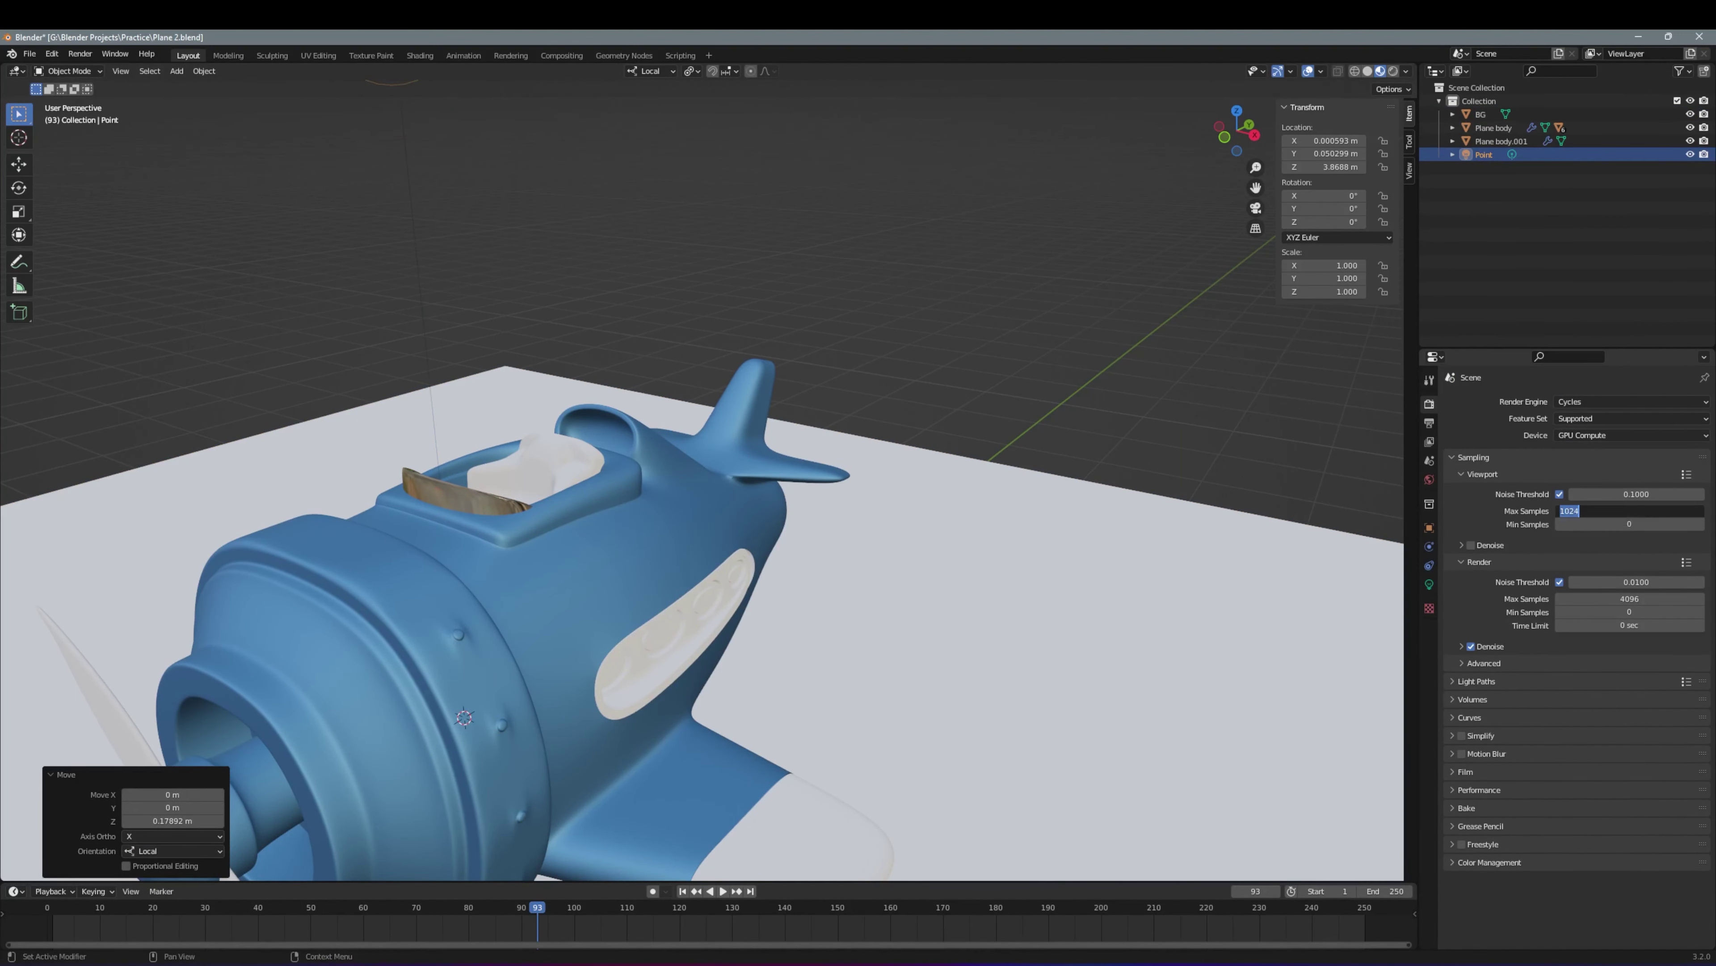
{"action": "left_click", "coordinate": [1429, 584]}
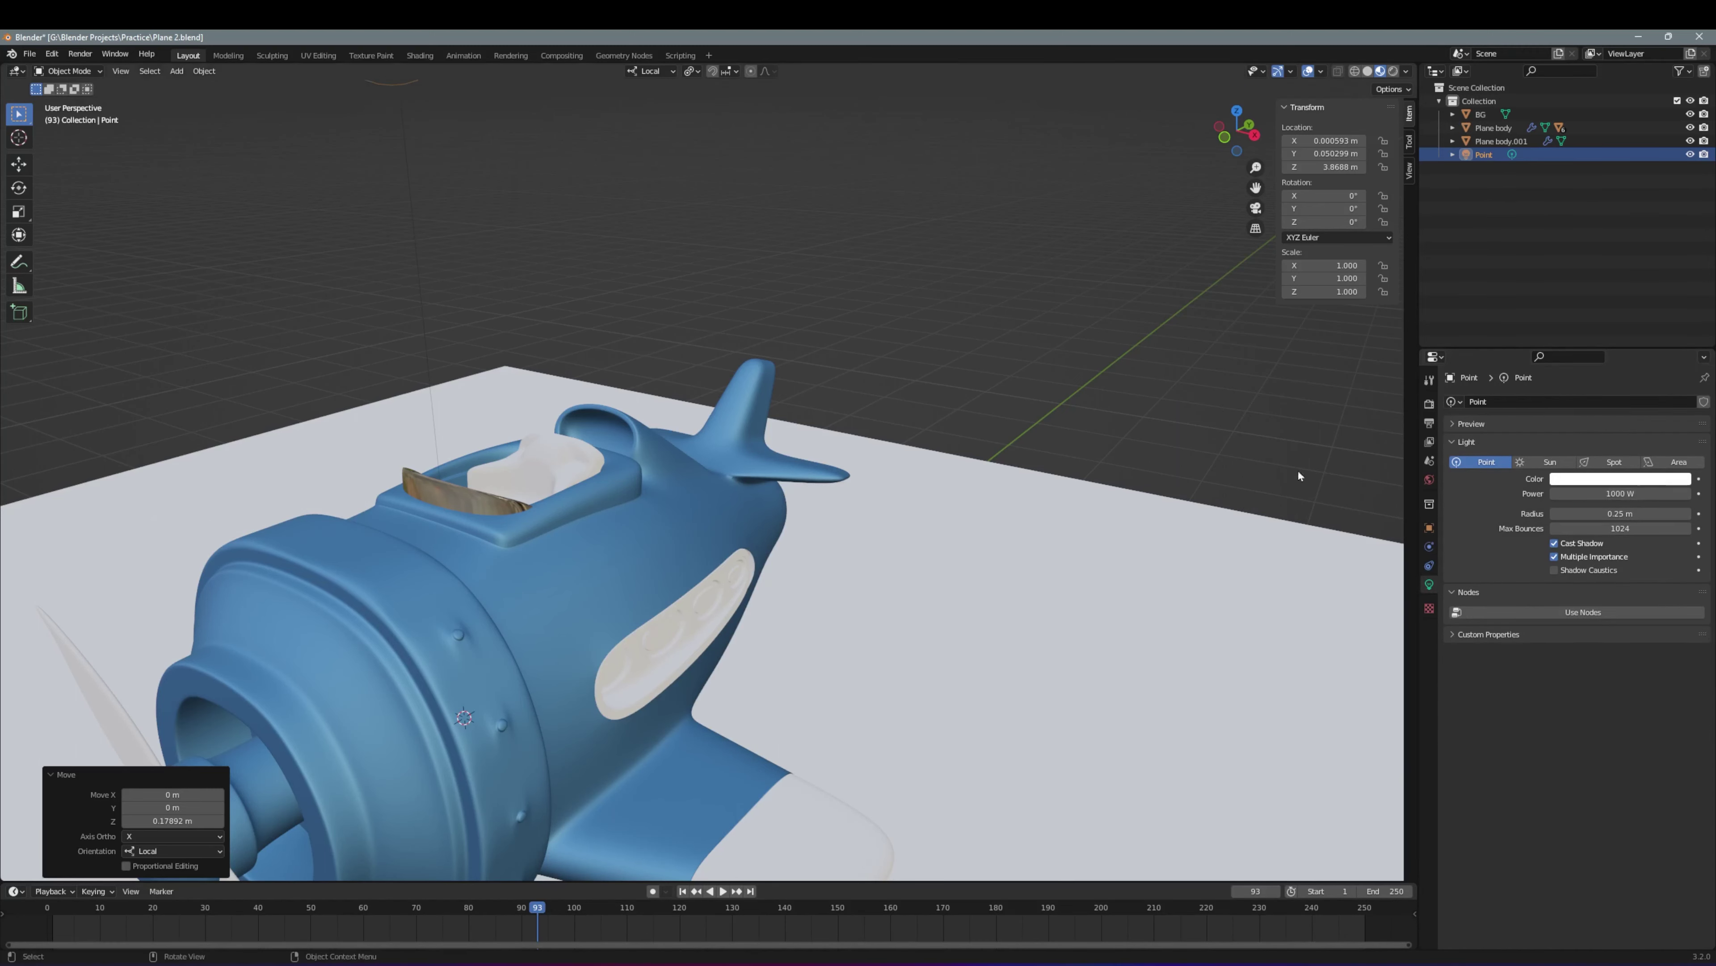
{"action": "scroll", "coordinate": [1298, 476], "scroll_direction": "down", "scroll_amount": 6}
Raise the point light higher and enlarge its radius in rendered preview
{"action": "key", "text": "g"}
{"action": "key", "text": "z"}
{"action": "left_click", "coordinate": [955, 282]}
{"action": "left_click_drag", "start_coordinate": [1615, 513], "coordinate": [1662, 513]}
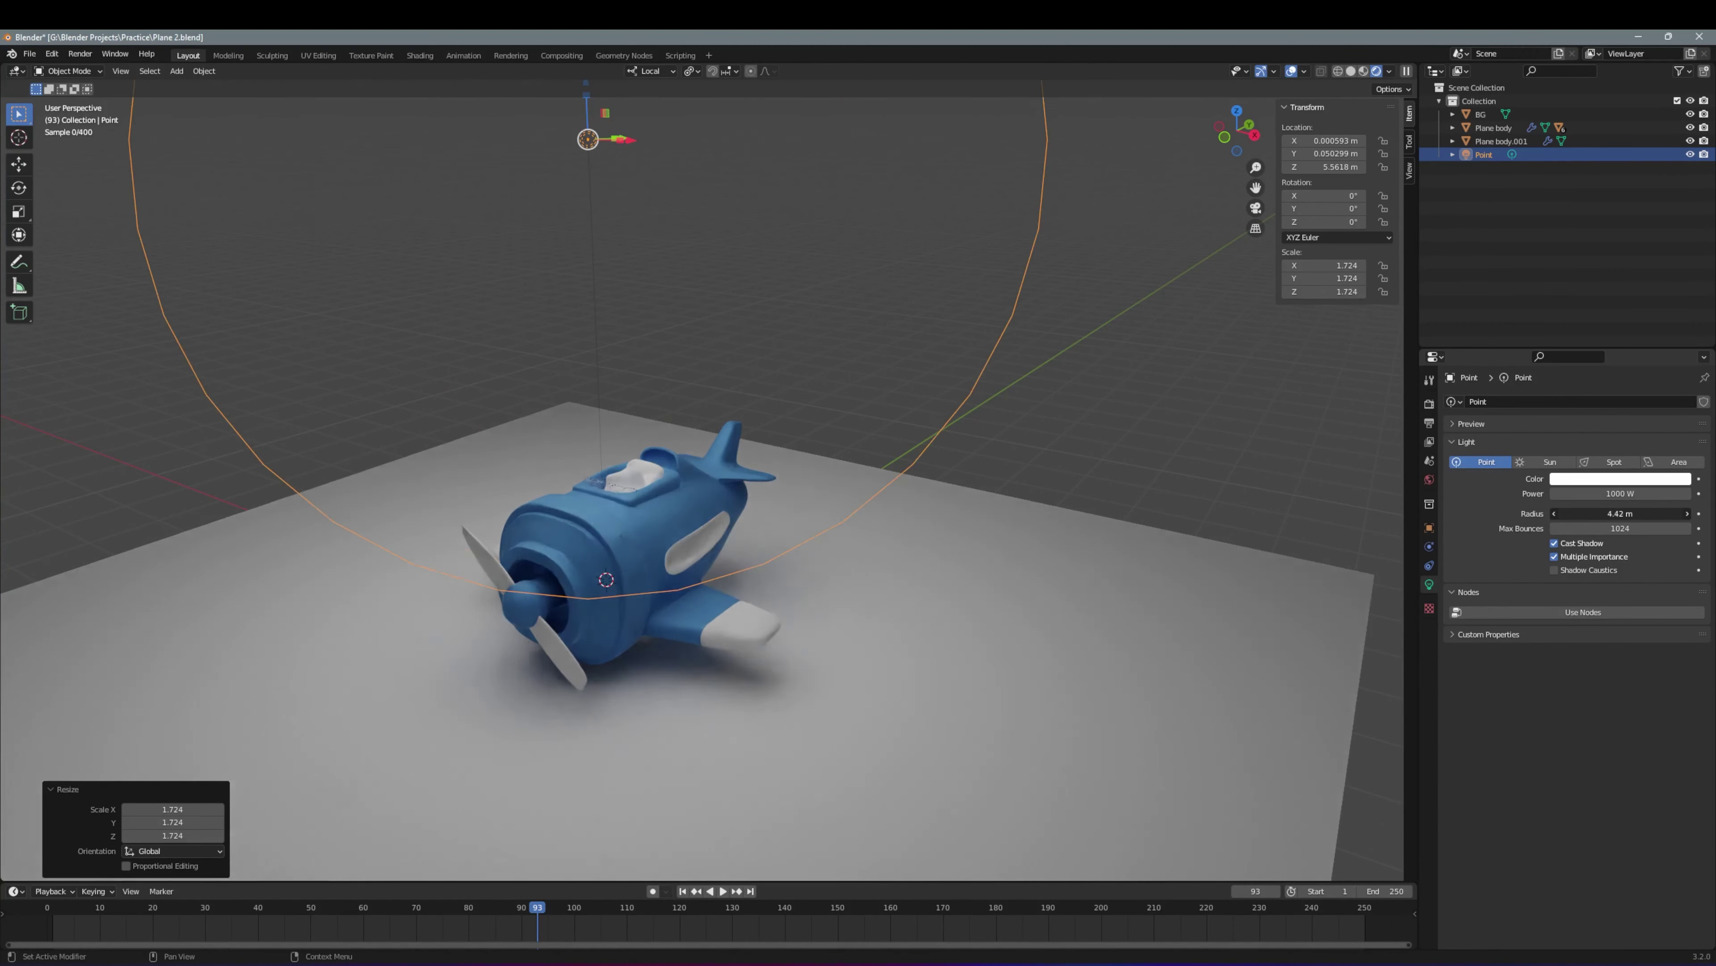
Select the cockpit canopy and make its material glassy with Transmission 1
{"action": "left_click", "coordinate": [639, 473]}
{"action": "scroll", "coordinate": [639, 474], "scroll_direction": "up", "scroll_amount": 5}
{"action": "left_click", "coordinate": [1429, 641]}
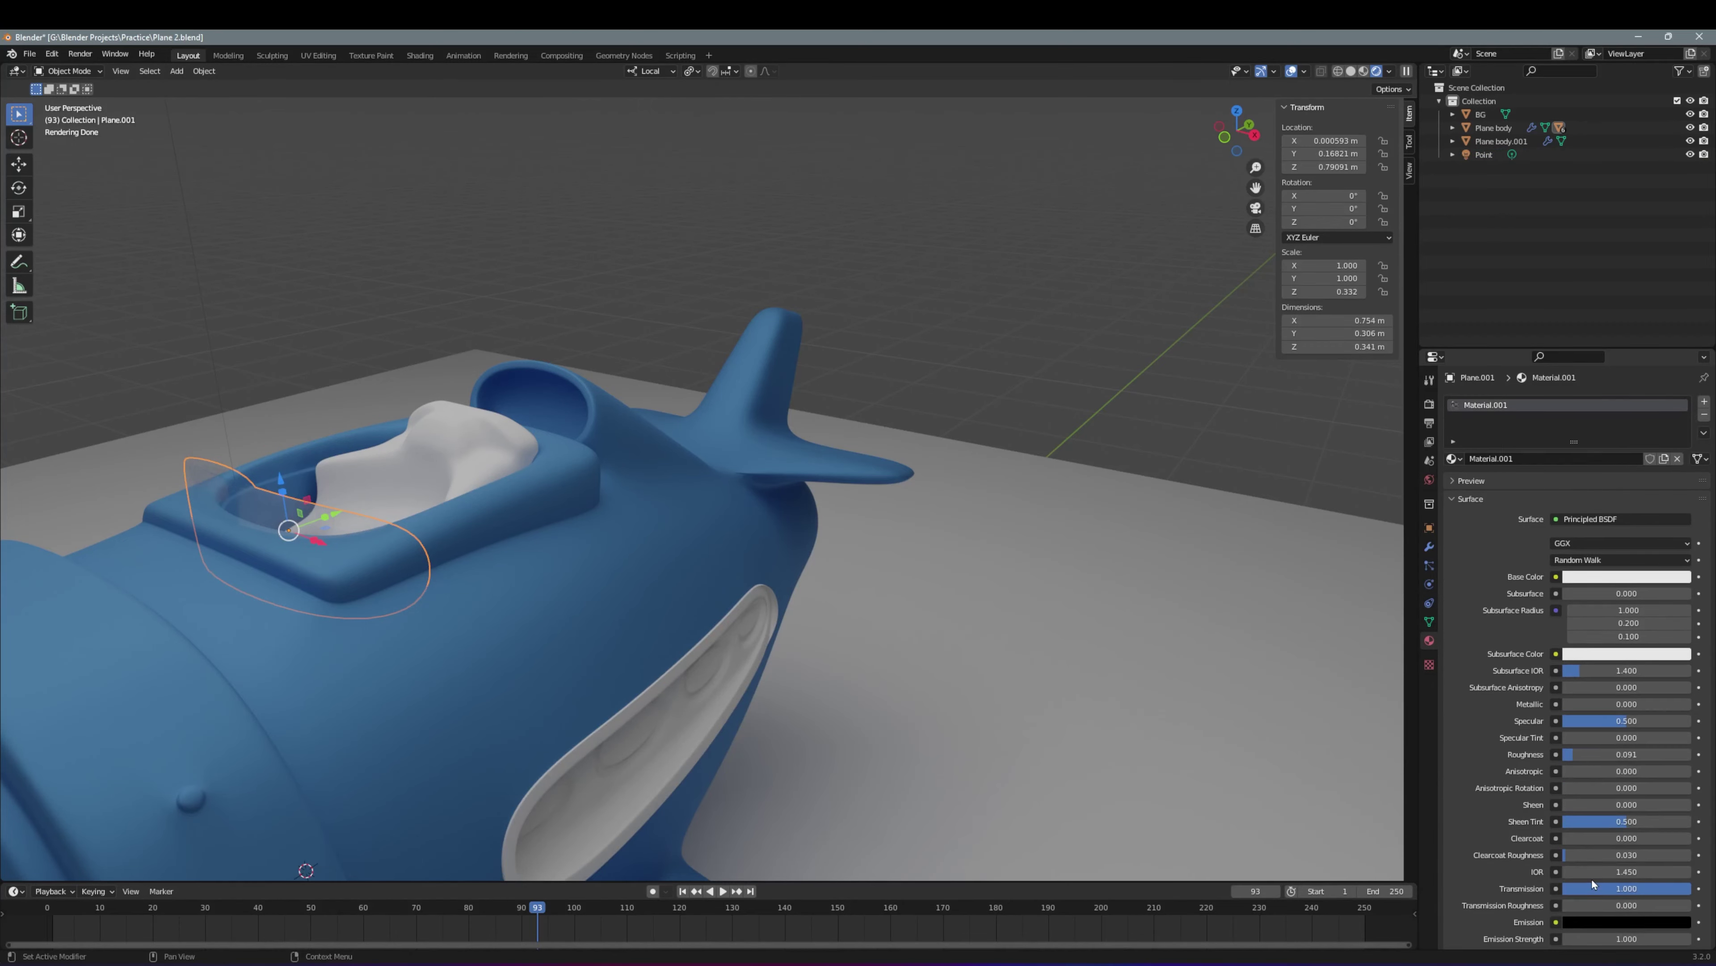
Select the side window strip and add a Mirror modifier to it
{"action": "scroll", "coordinate": [1593, 884], "scroll_direction": "down", "scroll_amount": 1}
{"action": "left_click_drag", "start_coordinate": [1615, 928], "coordinate": [1595, 929]}
{"action": "middle_click_drag", "start_coordinate": [743, 514], "coordinate": [786, 498]}
{"action": "left_click", "coordinate": [498, 545]}
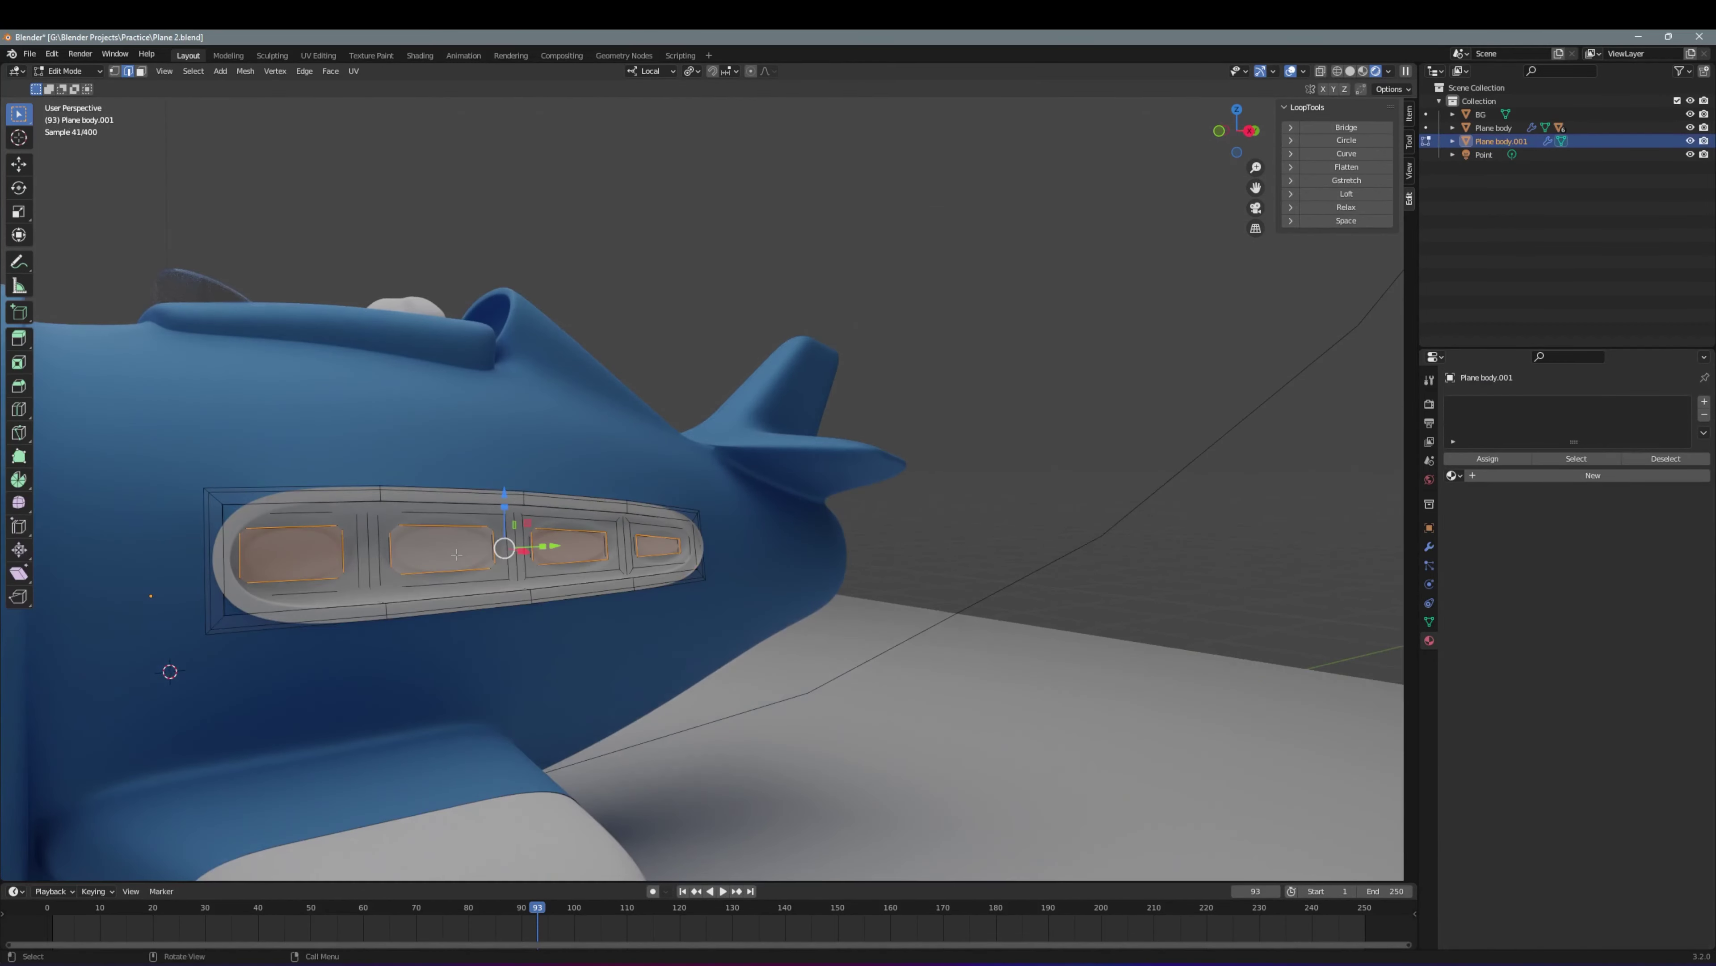
{"action": "middle_click_drag", "start_coordinate": [498, 544], "coordinate": [651, 567]}
{"action": "scroll", "coordinate": [517, 563], "scroll_direction": "up", "scroll_amount": 3}
{"action": "left_click", "coordinate": [1429, 546]}
{"action": "left_click", "coordinate": [1578, 401]}
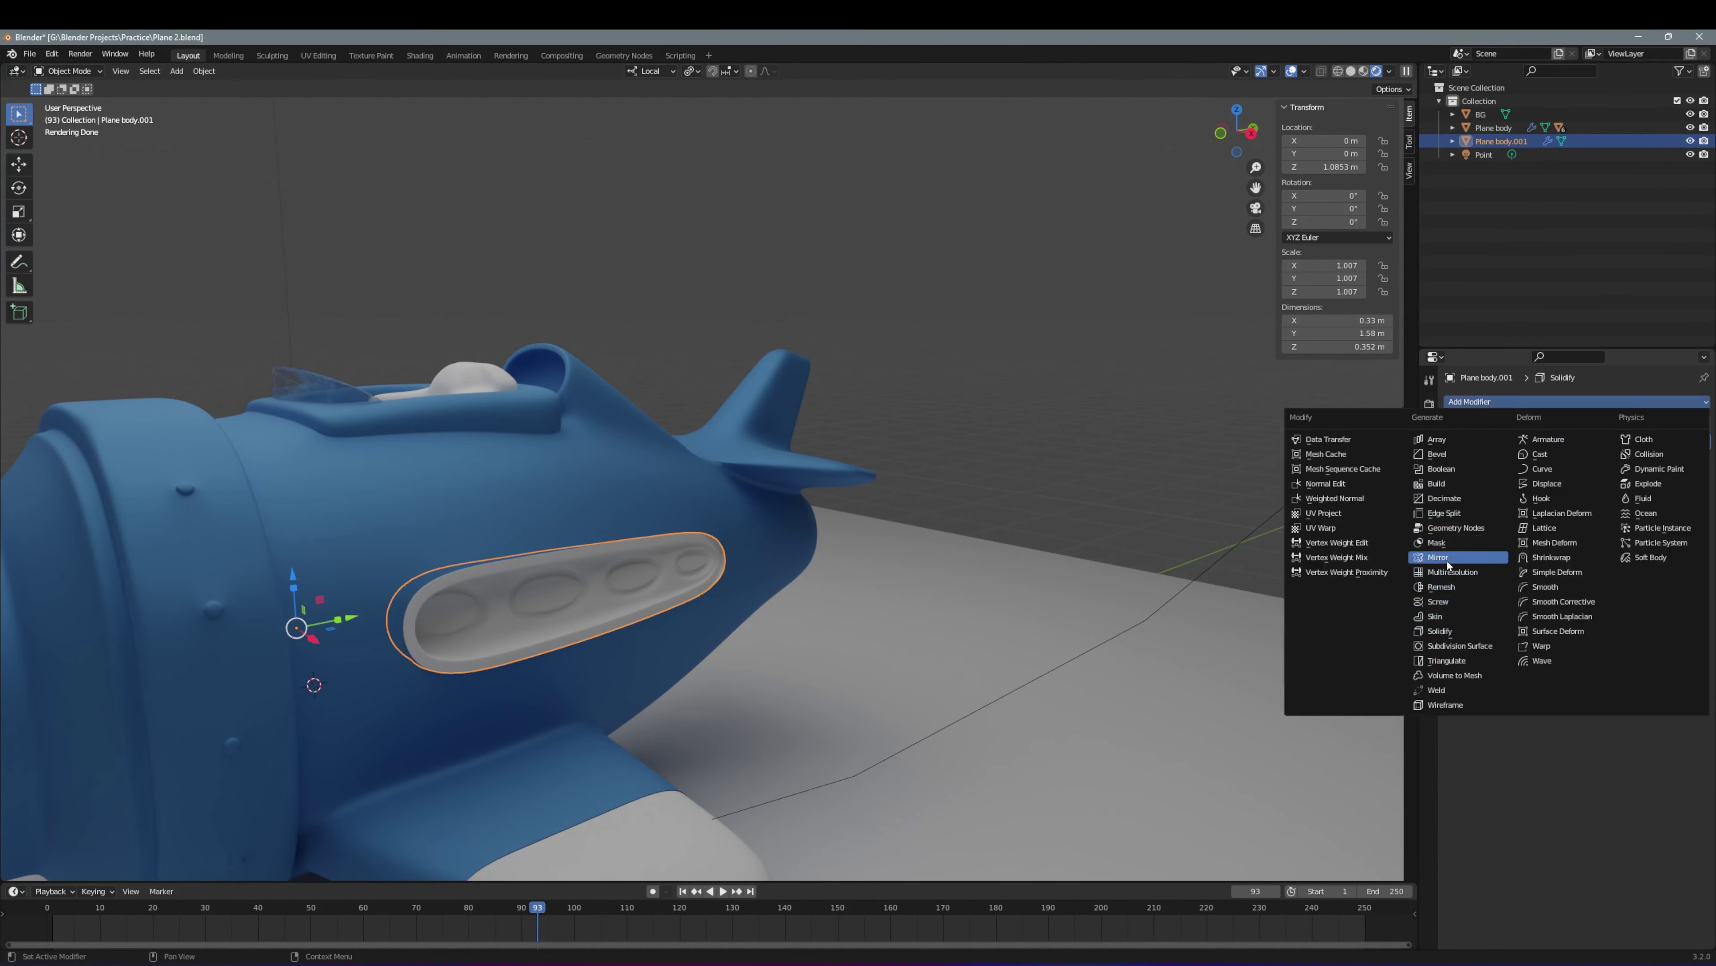
Give the window strip a new material with an orange base colour
{"action": "left_click", "coordinate": [1420, 541]}
{"action": "mouse_move", "coordinate": [744, 540]}
{"action": "middle_mouse_down"}
{"action": "mouse_move", "coordinate": [411, 521]}
{"action": "mouse_move", "coordinate": [446, 541]}
{"action": "middle_mouse_up"}
{"action": "key", "text": "Tab"}
{"action": "left_click", "coordinate": [1429, 640]}
{"action": "left_click", "coordinate": [1507, 475]}
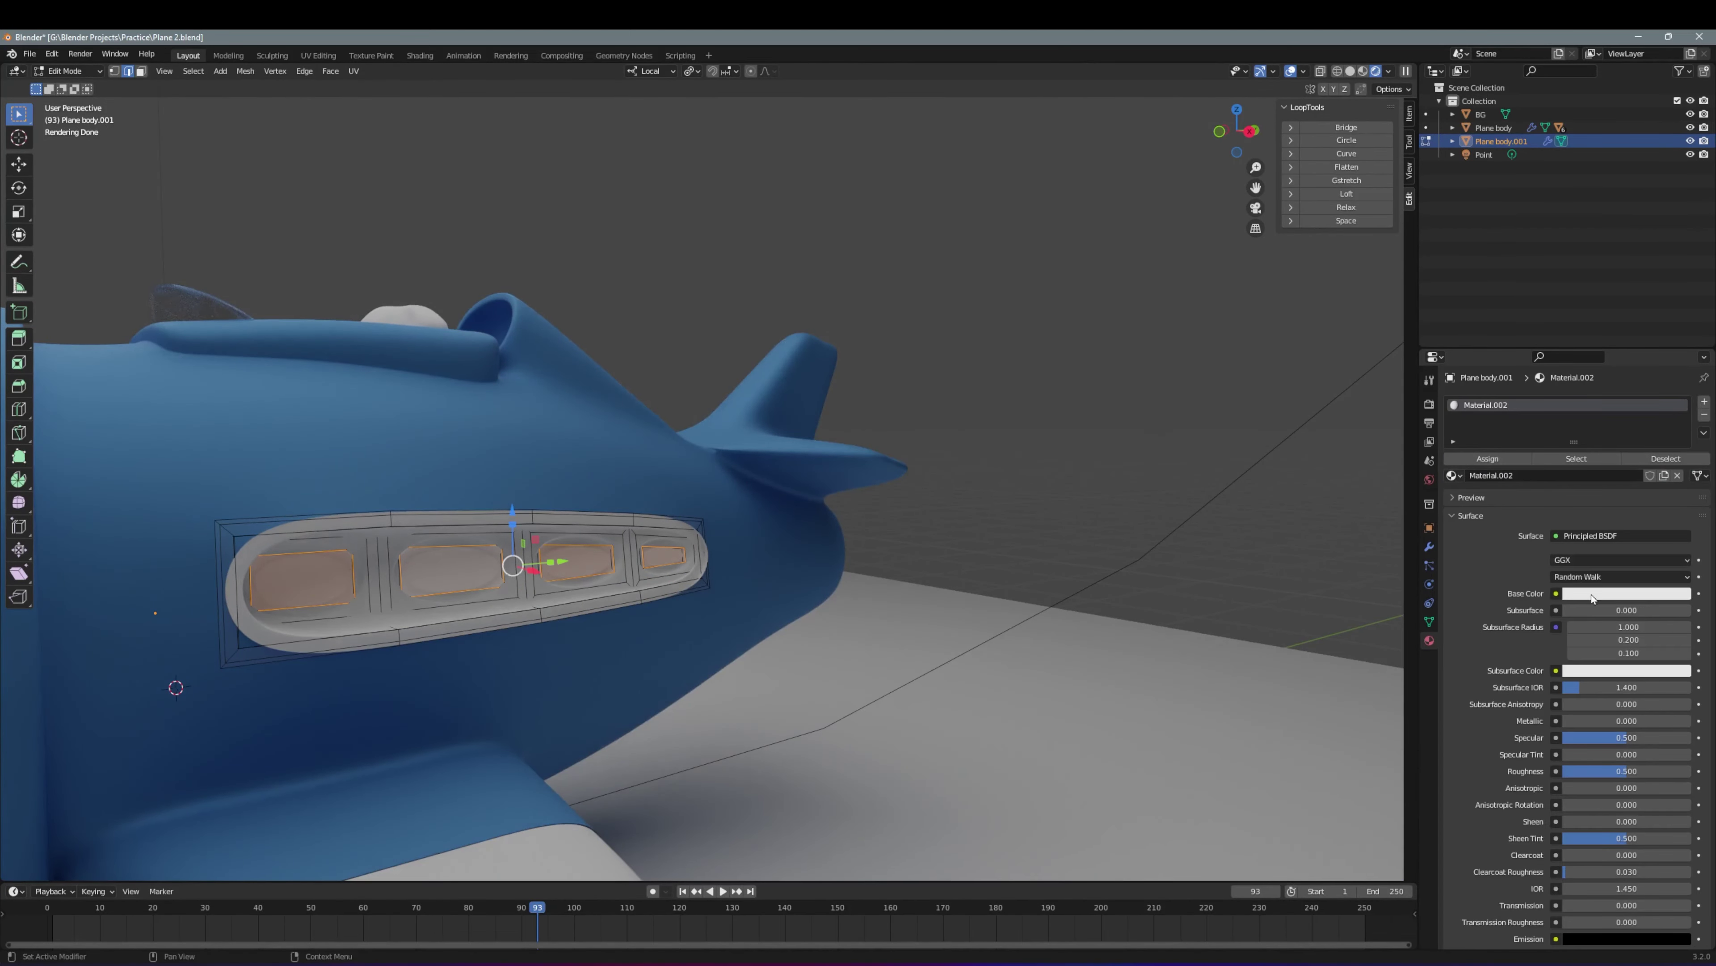
{"action": "left_click", "coordinate": [1627, 593]}
{"action": "left_click", "coordinate": [1613, 472]}
{"action": "left_click_drag", "start_coordinate": [1630, 457], "coordinate": [1613, 471]}
{"action": "key", "text": "Tab"}
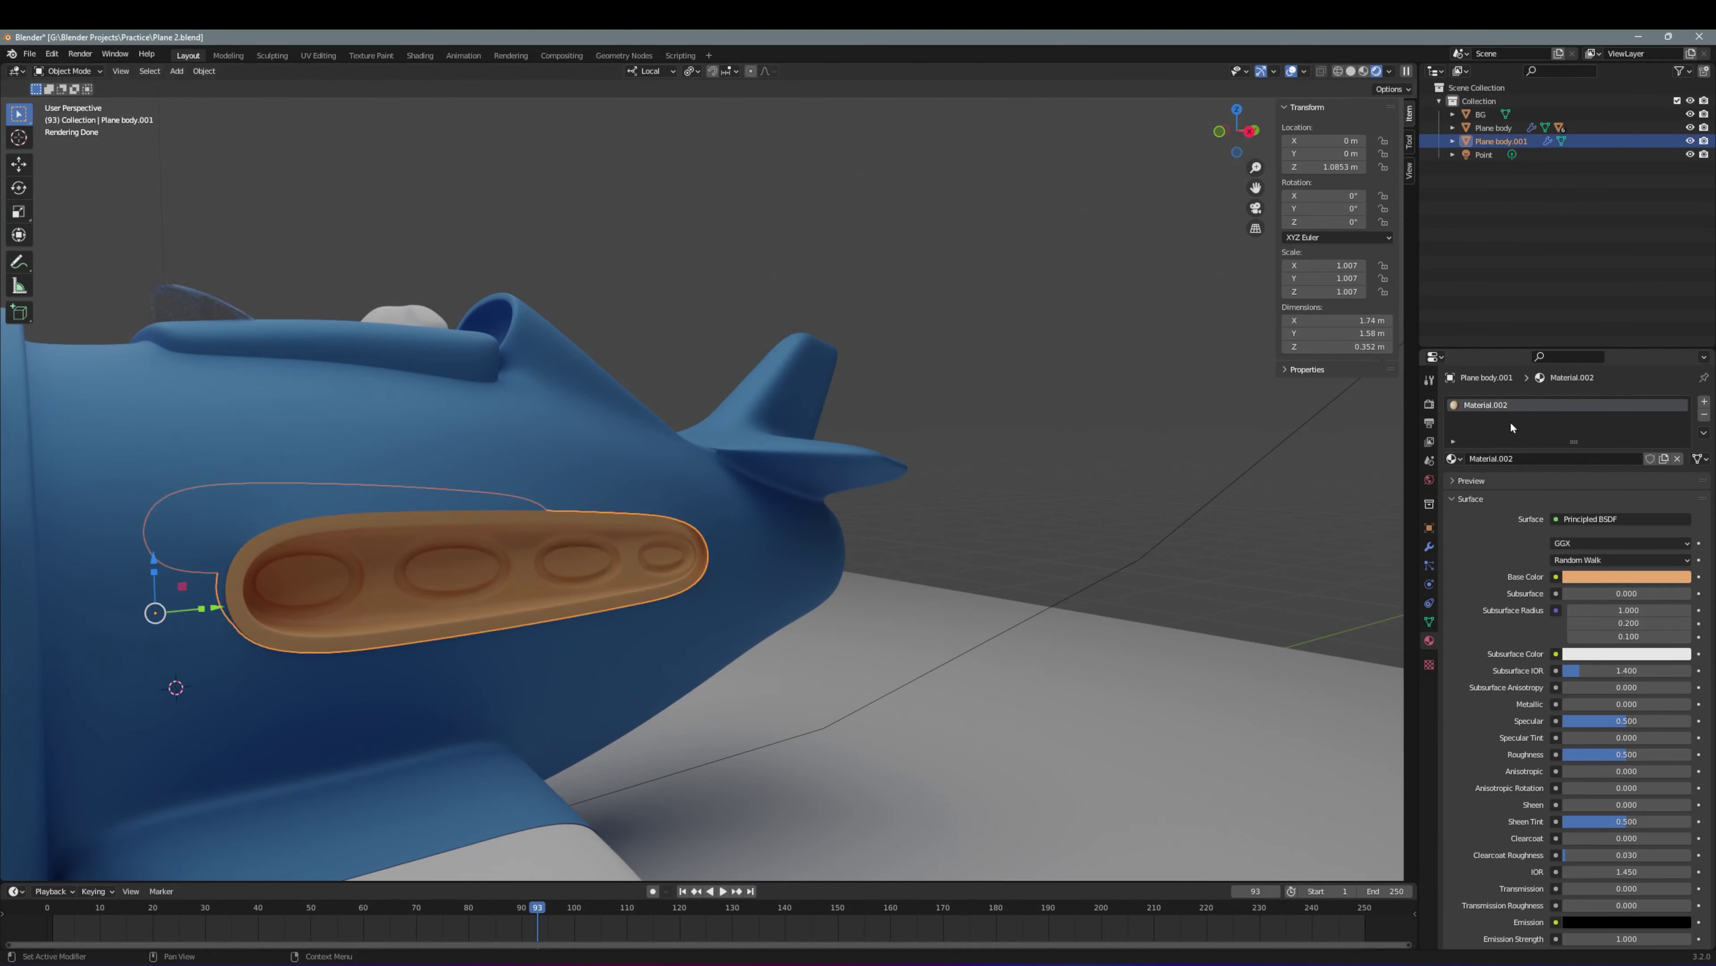
Add a new material slot and assign a new material to the window pane faces
{"action": "key", "text": "Tab"}
{"action": "left_click", "coordinate": [1506, 460]}
{"action": "key", "text": "Tab"}
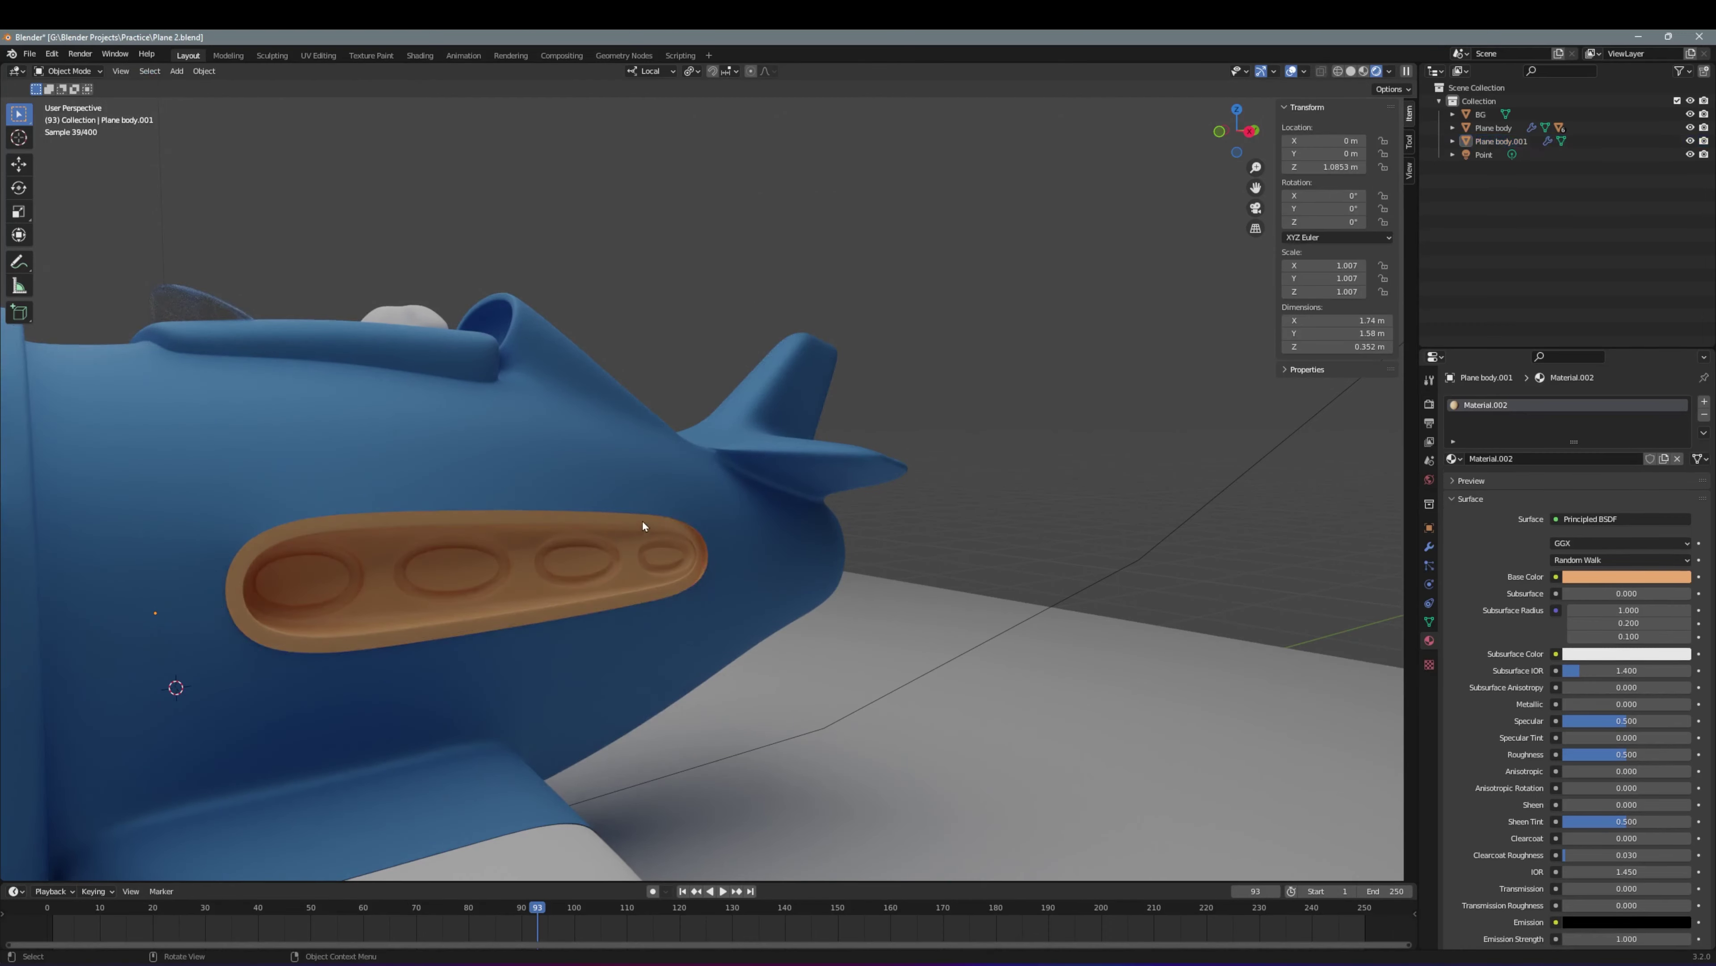
{"action": "left_click", "coordinate": [1704, 401]}
{"action": "left_click", "coordinate": [1554, 480]}
{"action": "left_click", "coordinate": [1627, 598]}
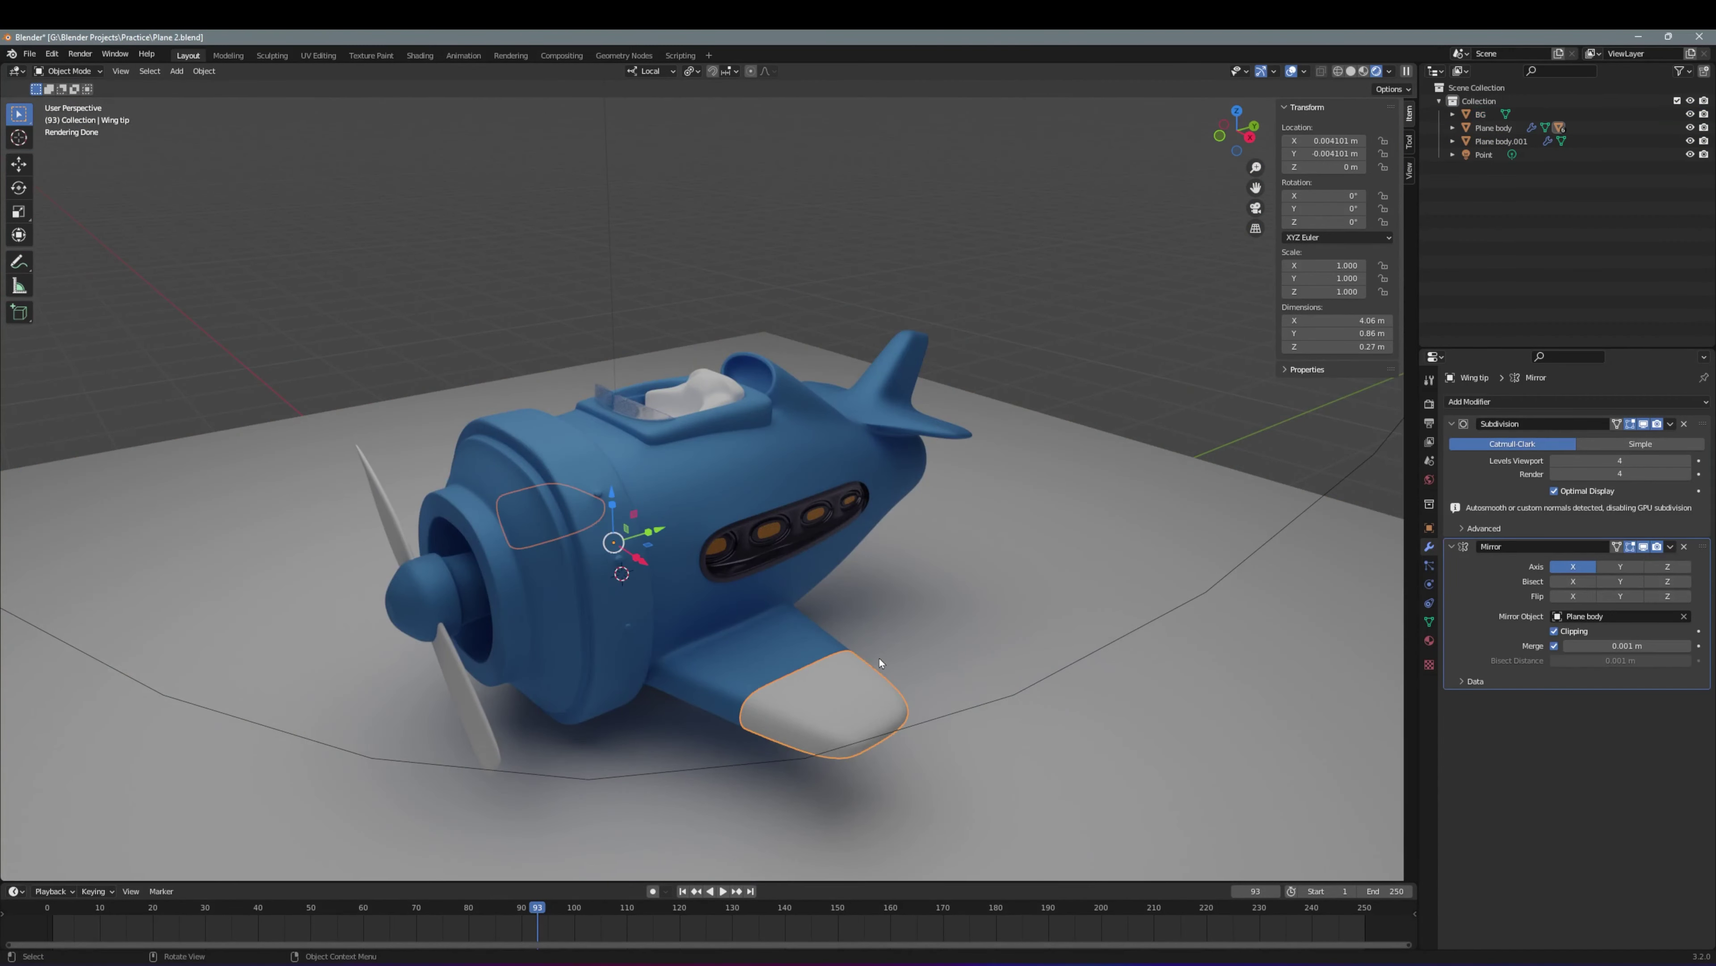
Give the propeller a new metallic material named 'prop'
{"action": "left_click", "coordinate": [1475, 456]}
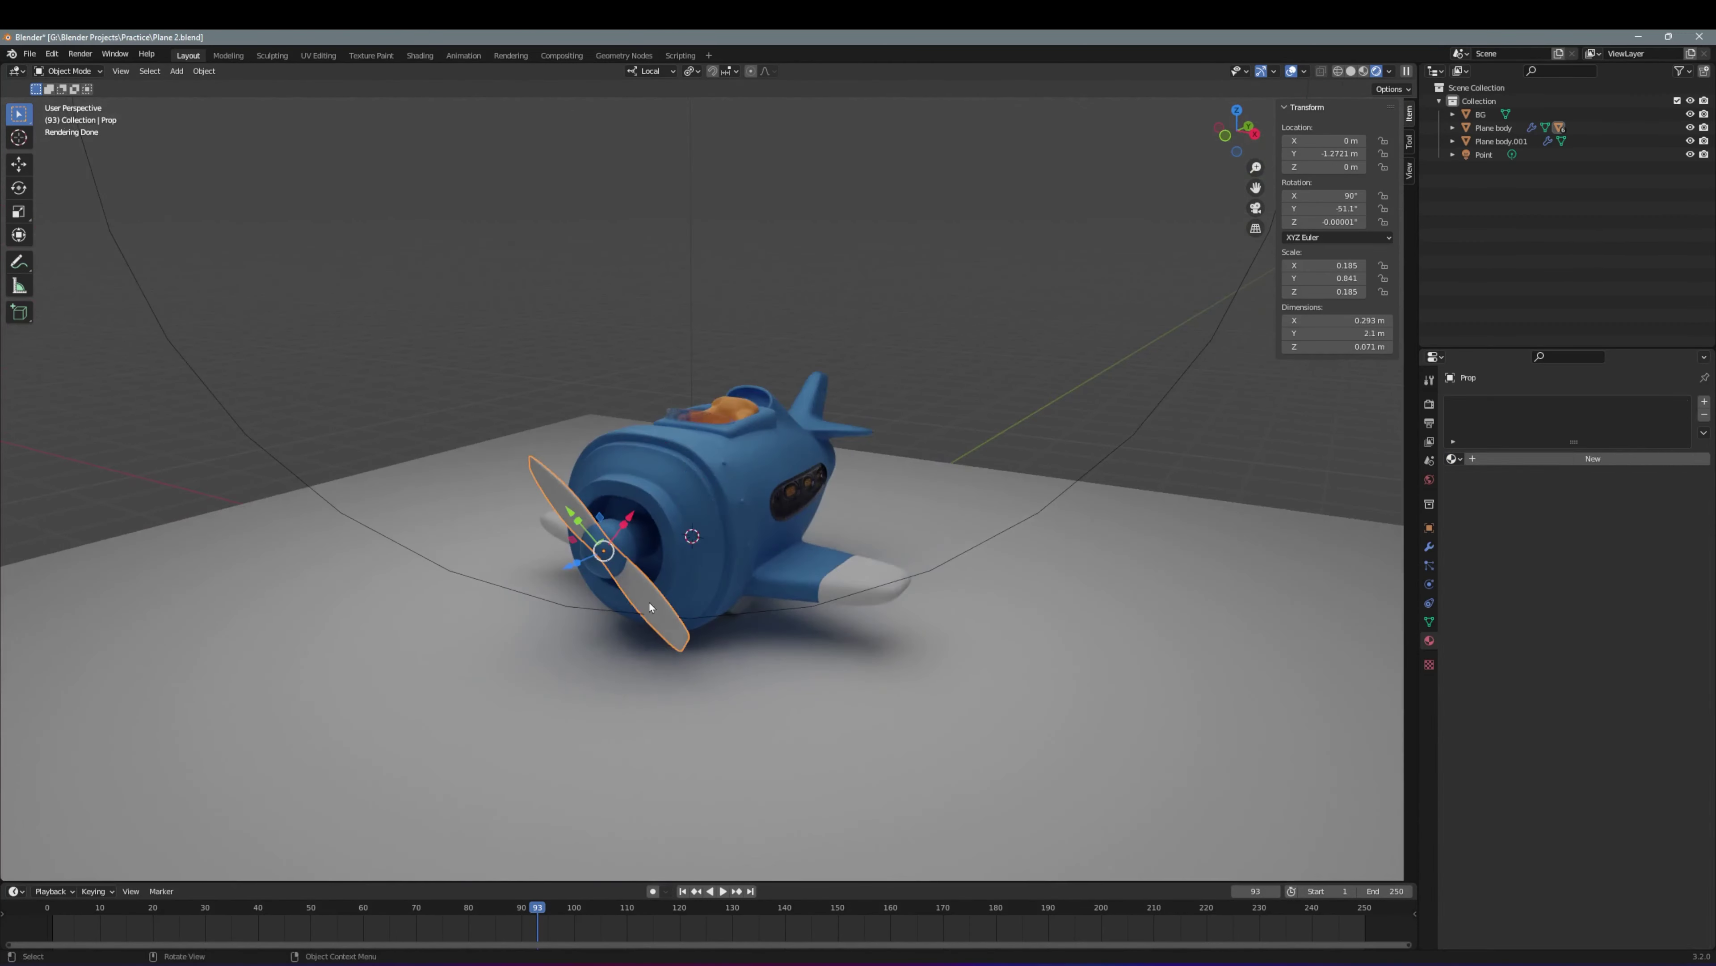
{"action": "type", "text": "prop"}
{"action": "key", "text": "Return"}
{"action": "left_click", "coordinate": [1627, 576]}
{"action": "left_click_drag", "start_coordinate": [1622, 704], "coordinate": [1694, 706]}
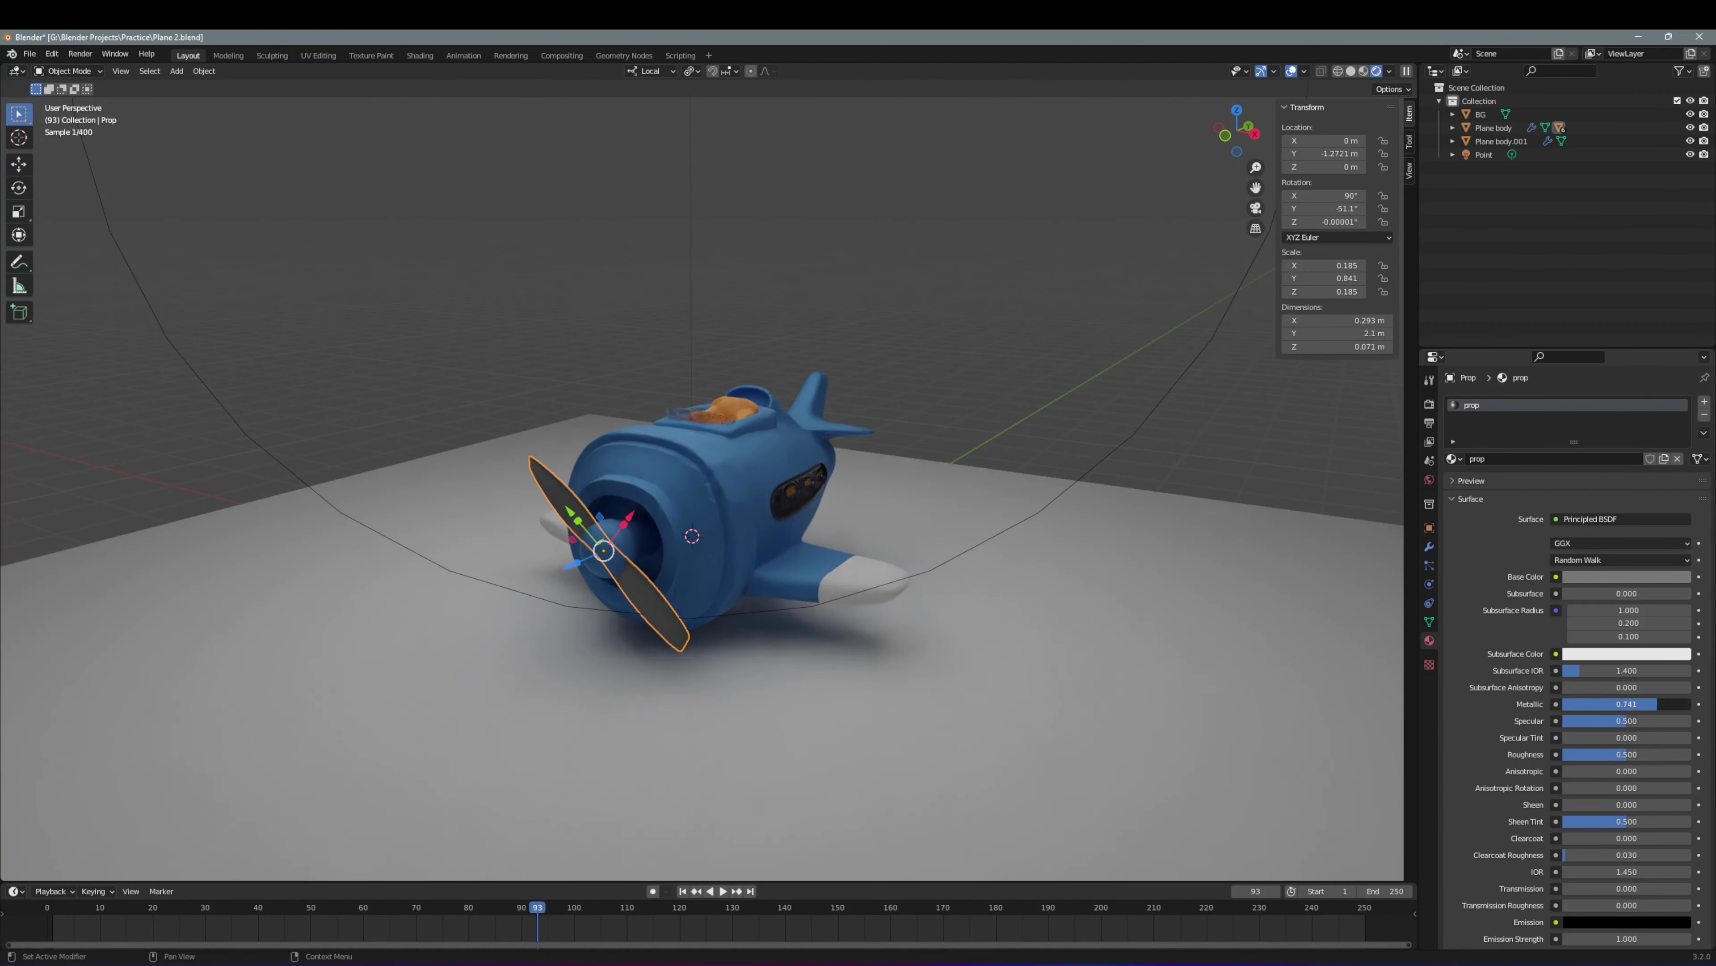
Assign the prop material to the propeller hub faces through a second material slot
{"action": "key", "text": "Tab"}
{"action": "scroll", "coordinate": [251, 755], "scroll_direction": "up", "scroll_amount": 3}
{"action": "scroll", "coordinate": [251, 756], "scroll_direction": "up", "scroll_amount": 3}
{"action": "left_click", "coordinate": [250, 756], "text": "alt"}
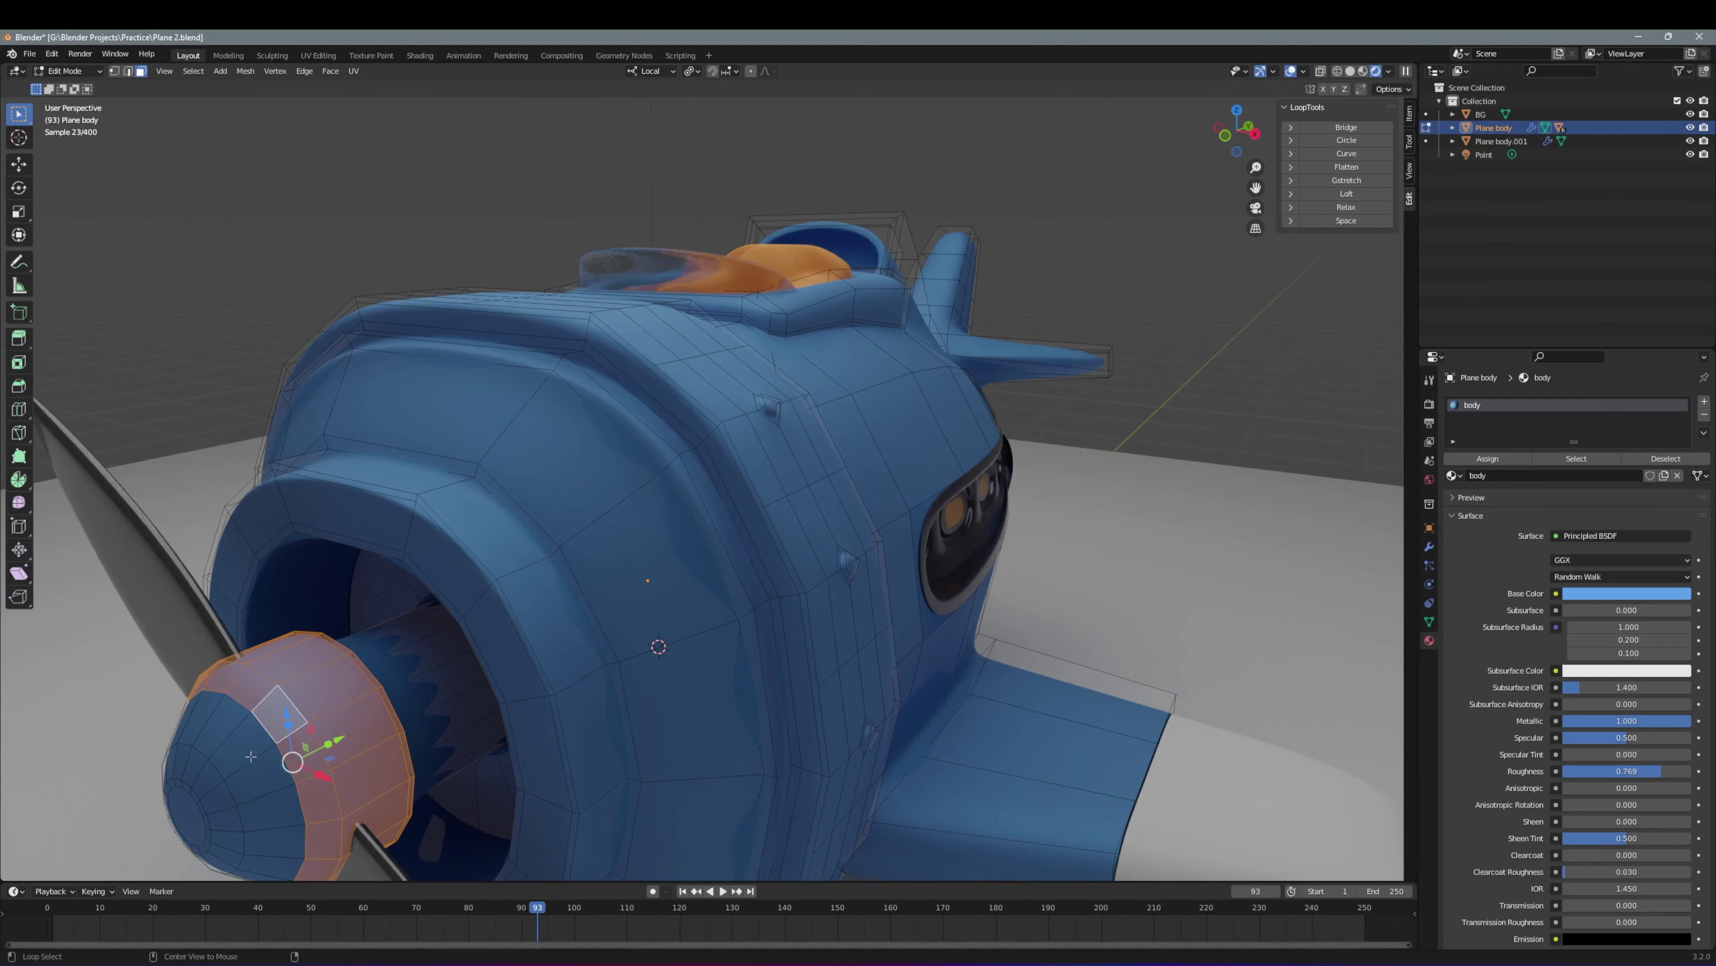
{"action": "key", "text": "ctrl+KP_Add"}
{"action": "key", "text": "ctrl+KP_Add"}
{"action": "key", "text": "ctrl+KP_Add"}
{"action": "middle_click_drag", "start_coordinate": [251, 756], "coordinate": [433, 608]}
{"action": "left_click", "coordinate": [1704, 401]}
{"action": "left_click", "coordinate": [1452, 497]}
{"action": "left_click", "coordinate": [1486, 541]}
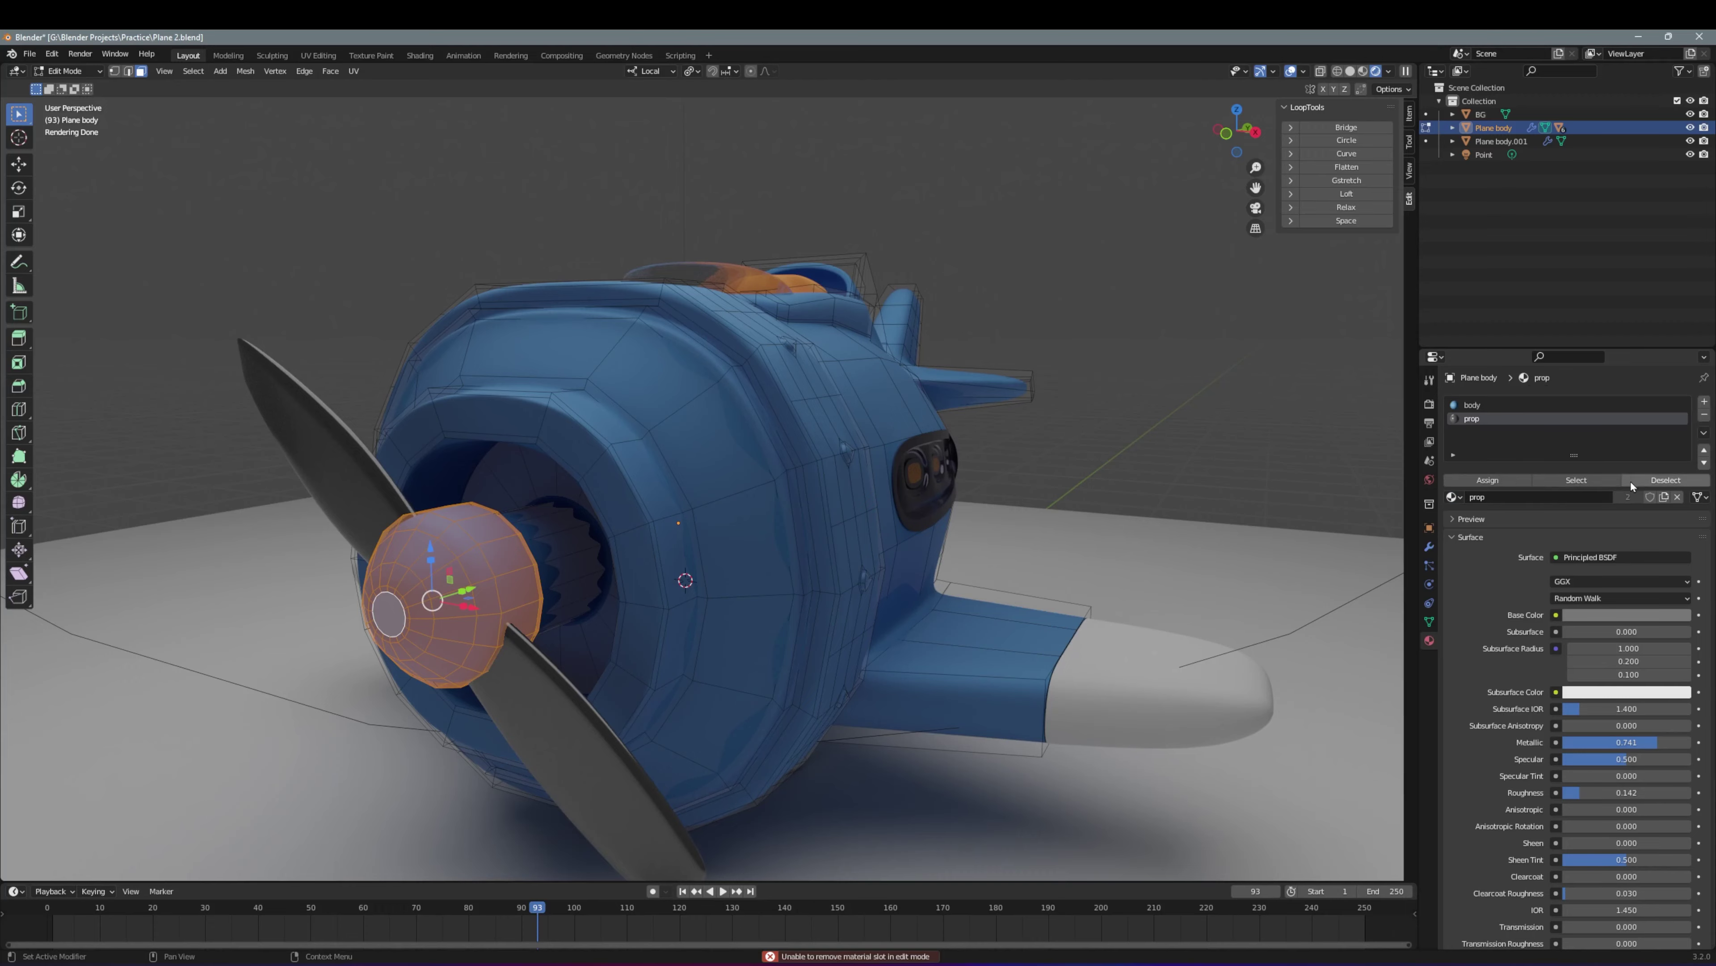
{"action": "key", "text": "Tab"}
Select the engine cowling band faces, using side view and X-ray
{"action": "scroll", "coordinate": [744, 608], "scroll_direction": "down", "scroll_amount": 5}
{"action": "key", "text": "Tab"}
{"action": "key", "text": "Tab"}
{"action": "middle_click_drag", "start_coordinate": [676, 541], "coordinate": [760, 639]}
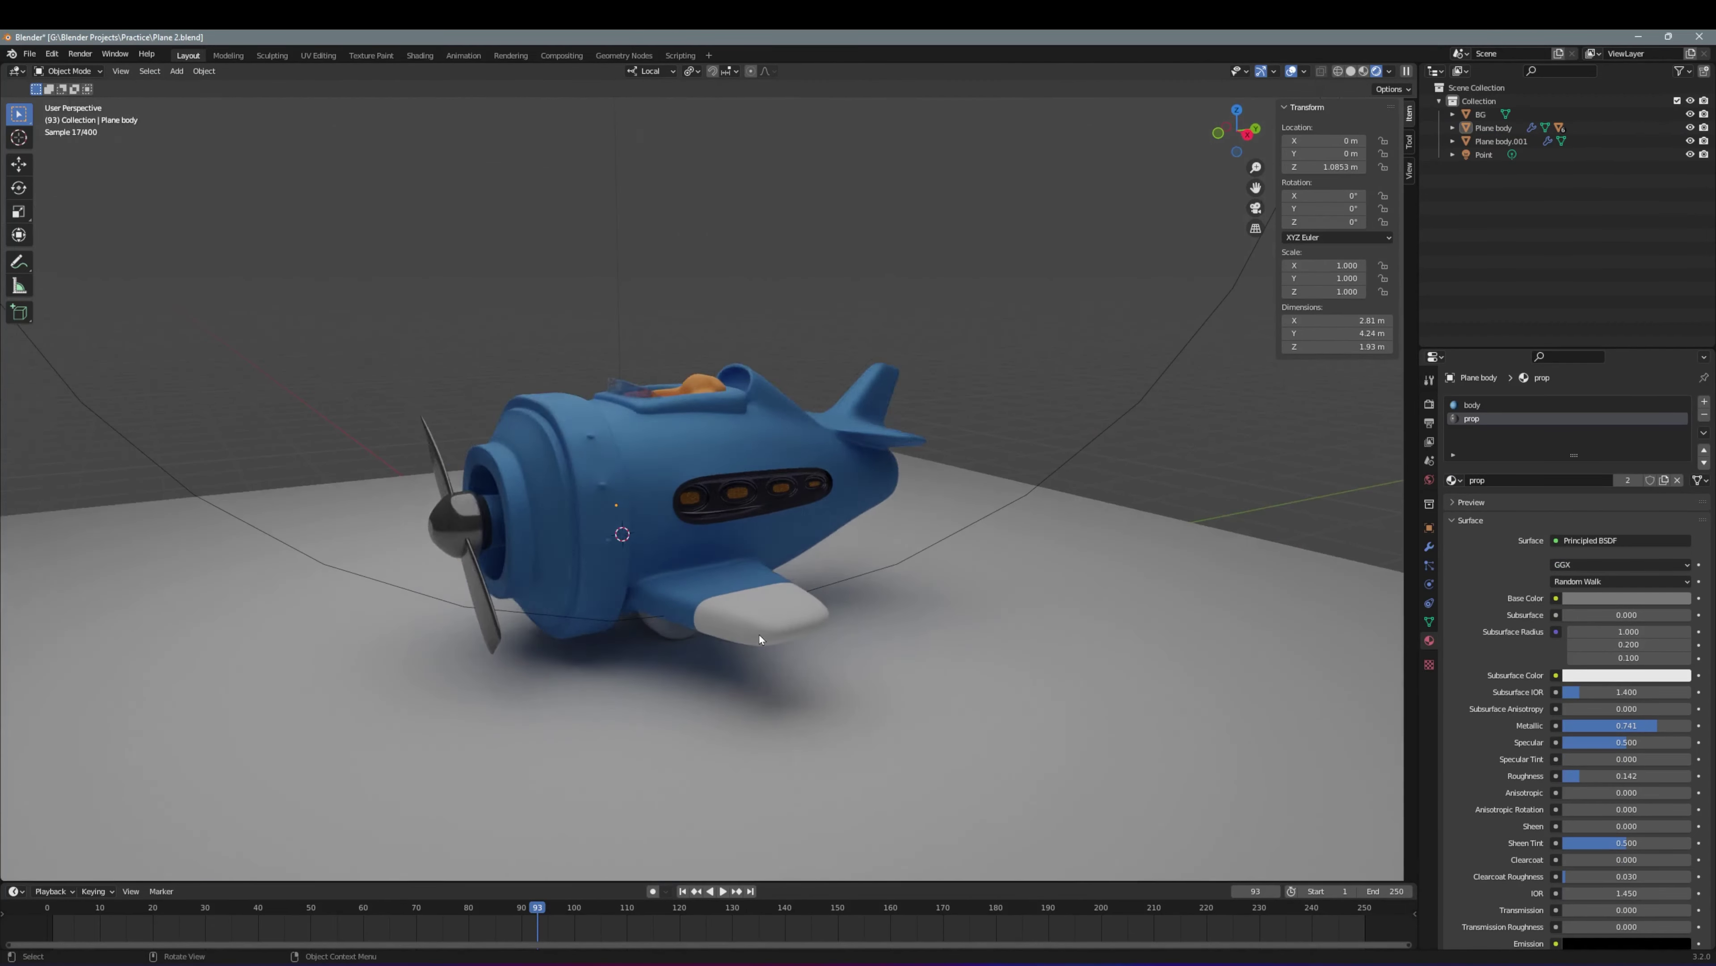
{"action": "key", "text": "Tab"}
{"action": "scroll", "coordinate": [676, 575], "scroll_direction": "up", "scroll_amount": 3}
{"action": "middle_click_drag", "start_coordinate": [676, 575], "coordinate": [615, 516]}
{"action": "left_click", "coordinate": [615, 516], "text": "alt"}
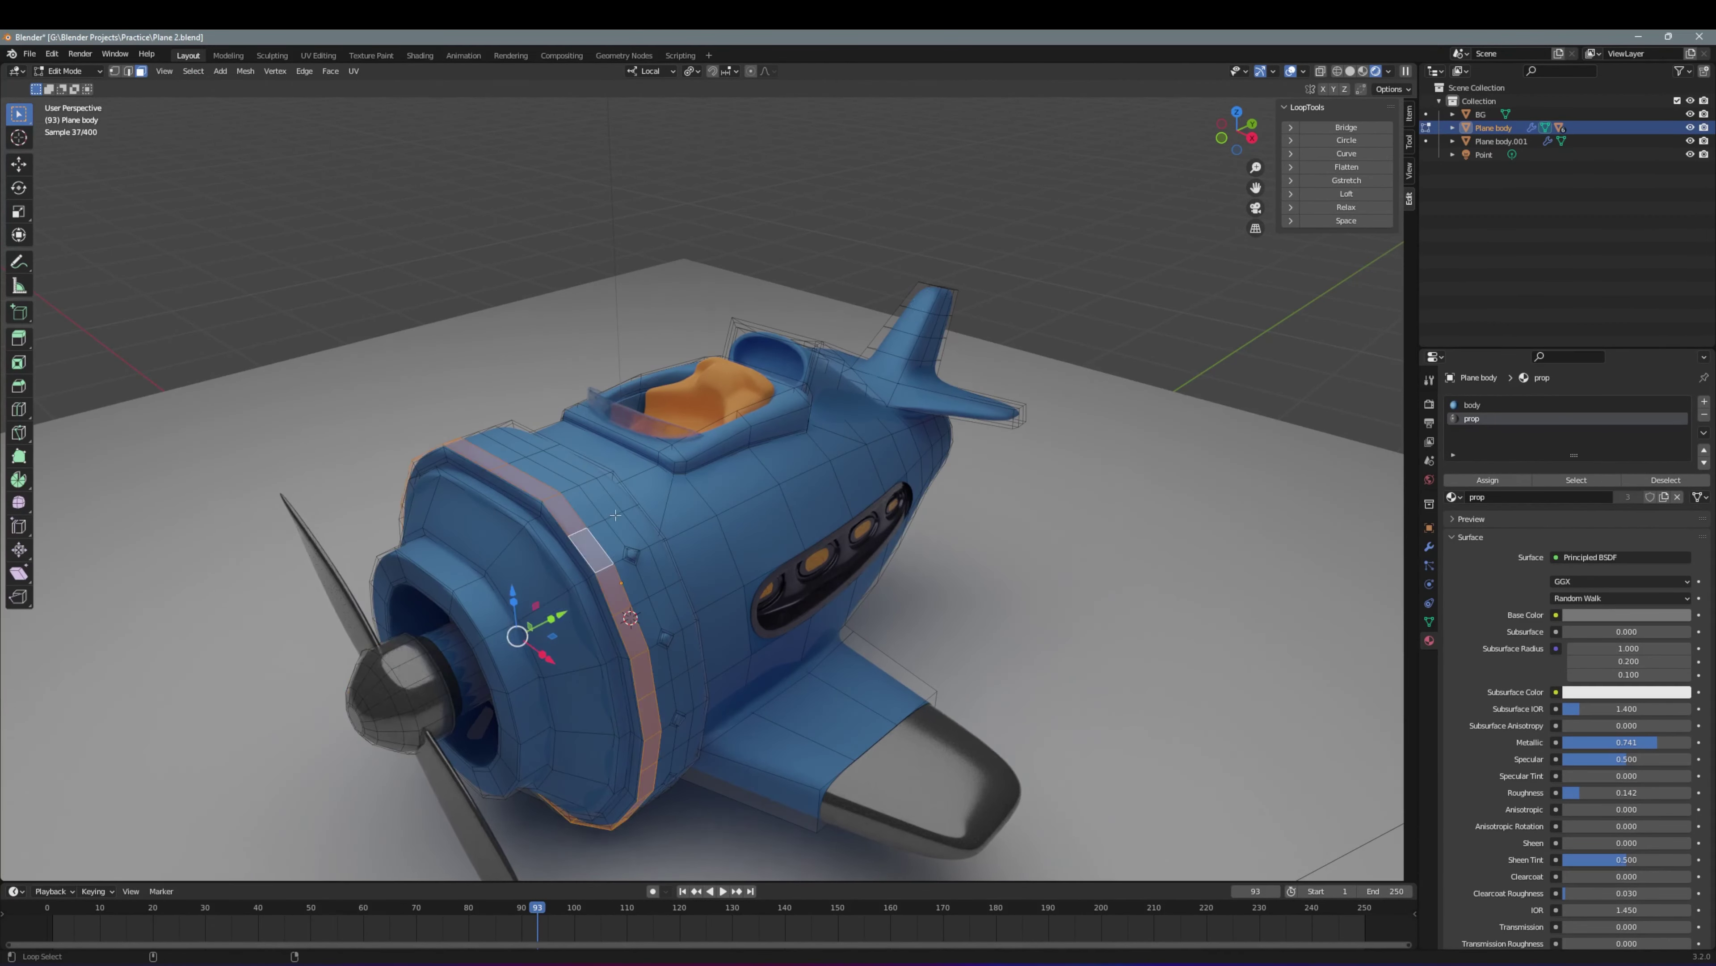
{"action": "key", "text": "KP_3"}
{"action": "key", "text": "alt+z"}
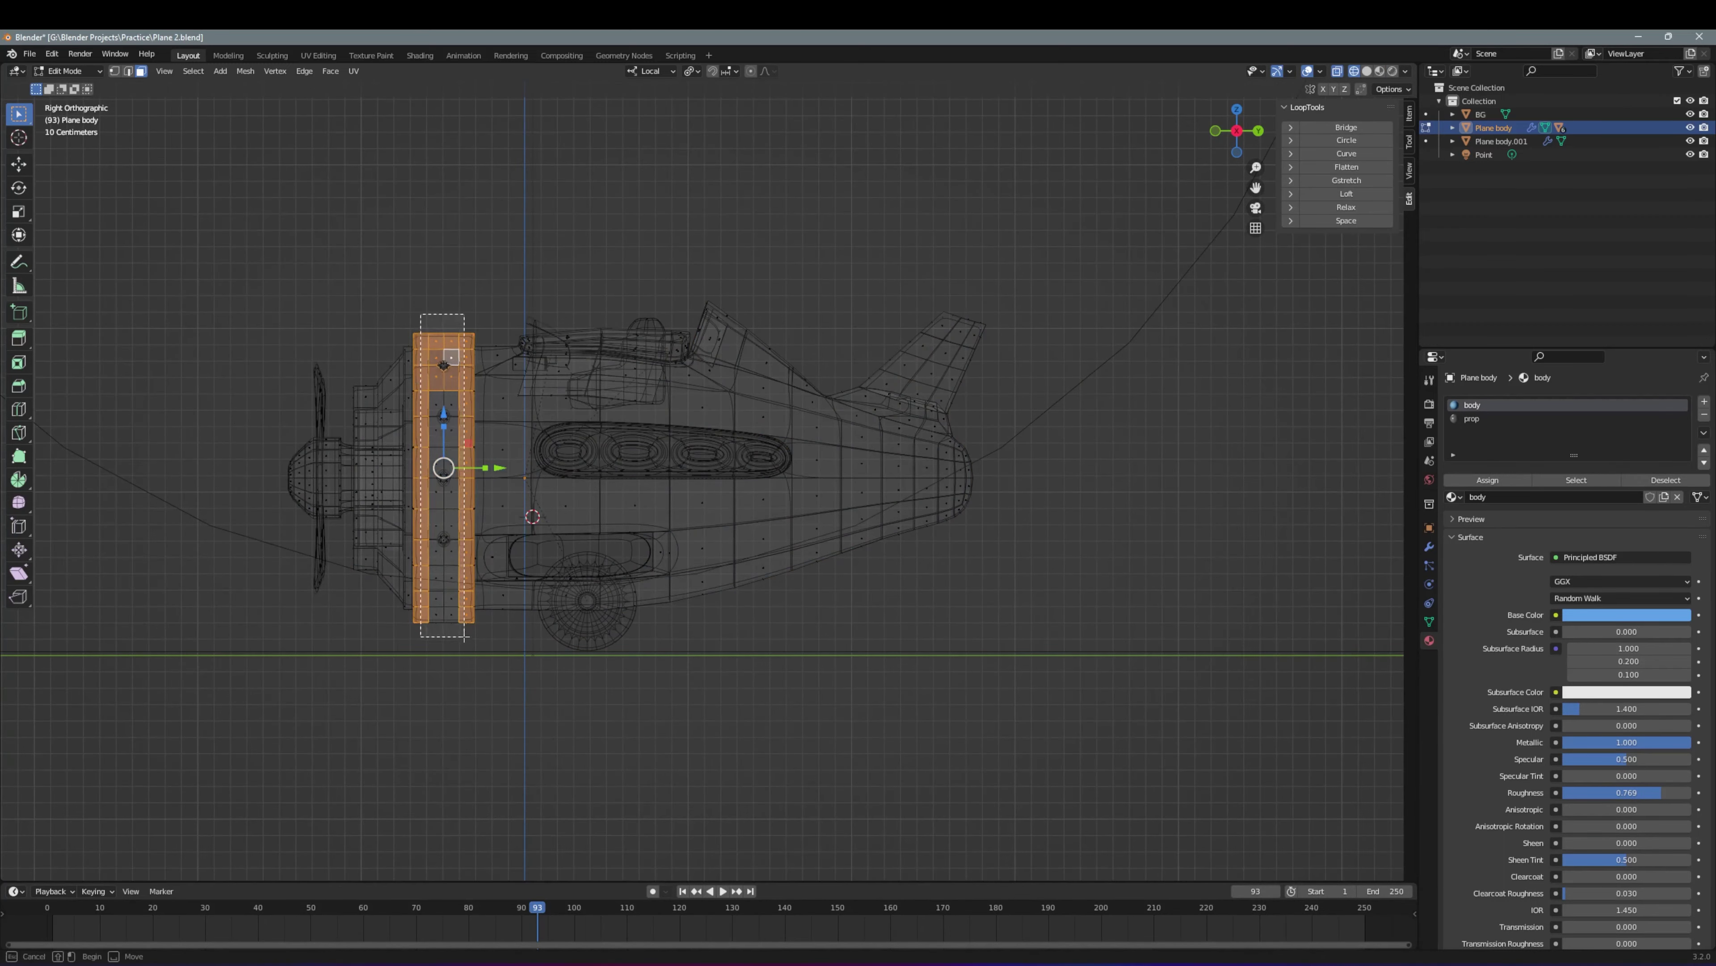
{"action": "key", "text": "ctrl+KP_Add"}
{"action": "middle_click_drag", "start_coordinate": [385, 394], "coordinate": [218, 324]}
{"action": "key", "text": "alt+z"}
Preview the fuselage side and lighten the prop material's base colour
{"action": "scroll", "coordinate": [324, 365], "scroll_direction": "down", "scroll_amount": 4}
{"action": "scroll", "coordinate": [270, 345], "scroll_direction": "up", "scroll_amount": 4}
{"action": "scroll", "coordinate": [218, 323], "scroll_direction": "up", "scroll_amount": 3}
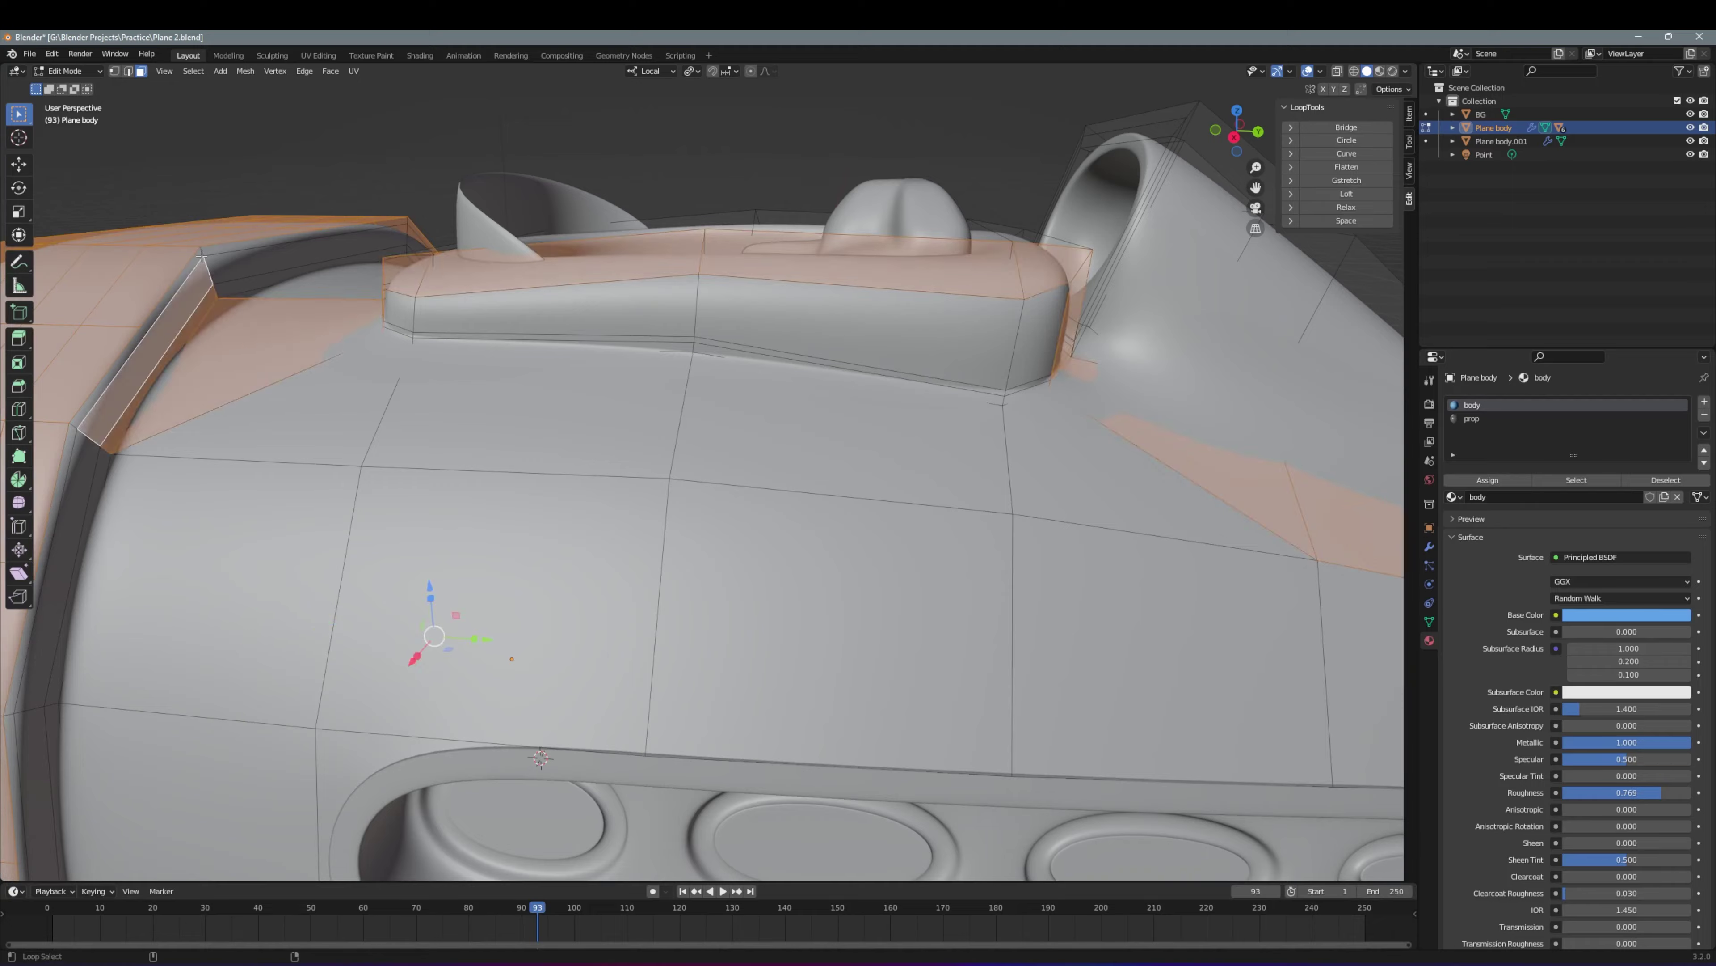
{"action": "mouse_move", "coordinate": [202, 256]}
{"action": "middle_mouse_down"}
{"action": "mouse_move", "coordinate": [340, 500]}
{"action": "mouse_move", "coordinate": [1252, 529]}
{"action": "middle_mouse_up"}
{"action": "scroll", "coordinate": [341, 500], "scroll_direction": "down", "scroll_amount": 2}
{"action": "scroll", "coordinate": [1252, 528], "scroll_direction": "up", "scroll_amount": 2}
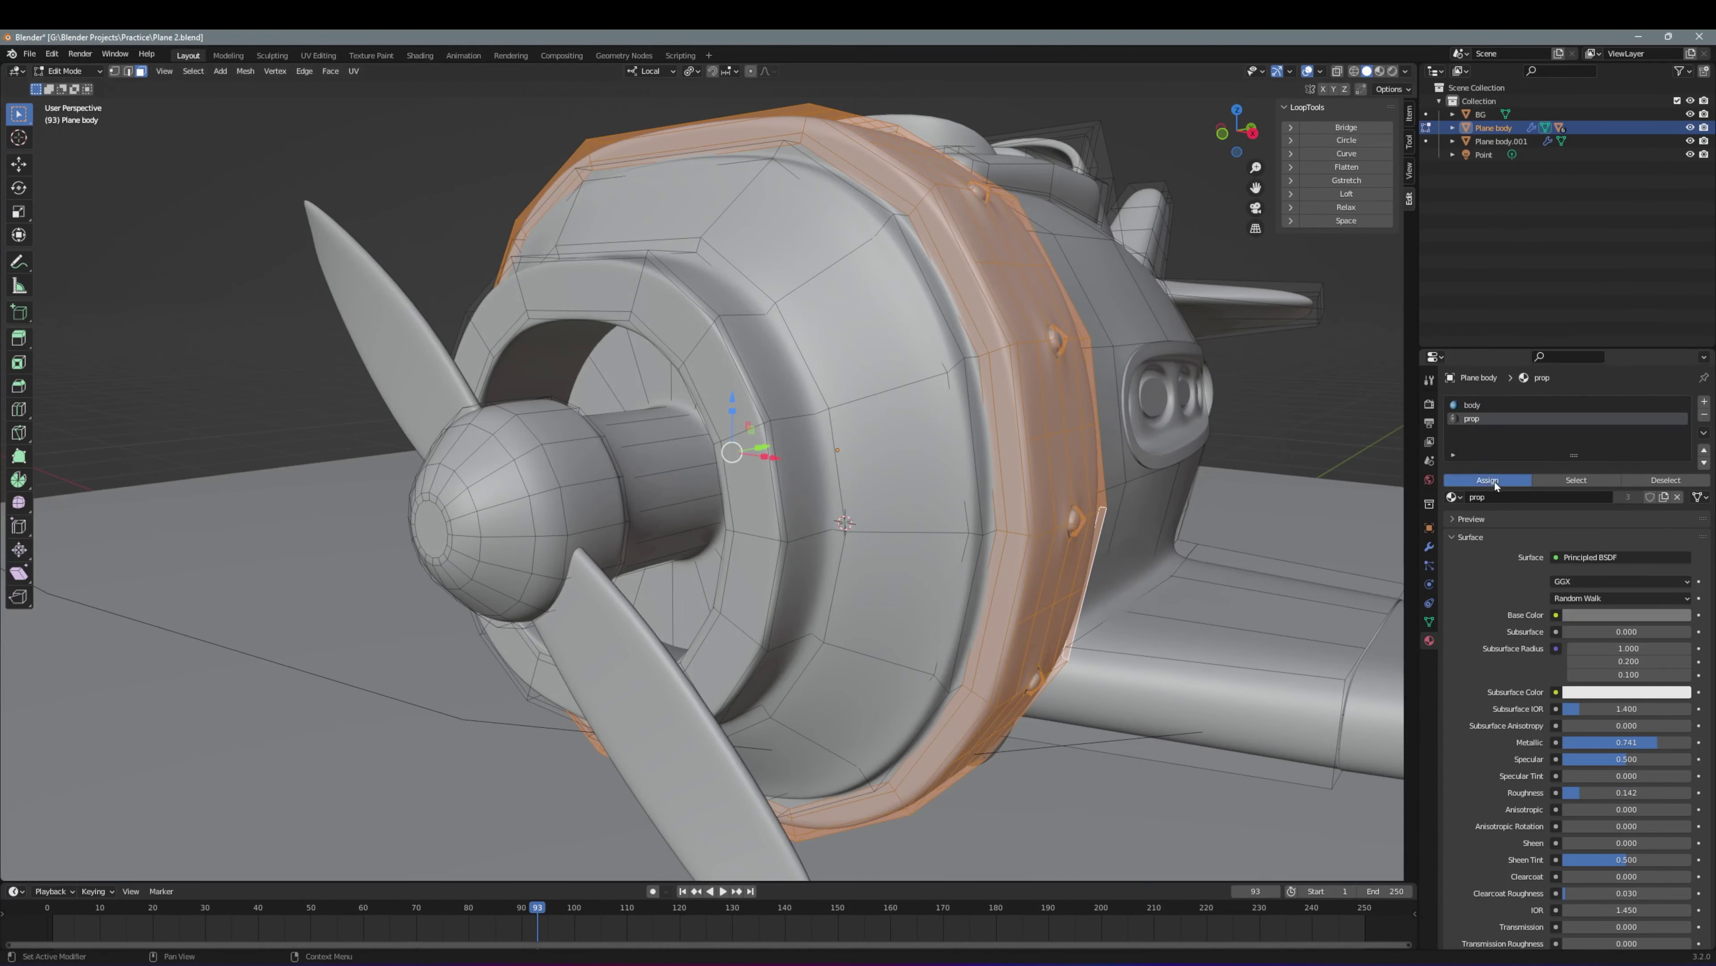
{"action": "key", "text": "Tab"}
{"action": "scroll", "coordinate": [1015, 534], "scroll_direction": "down", "scroll_amount": 3}
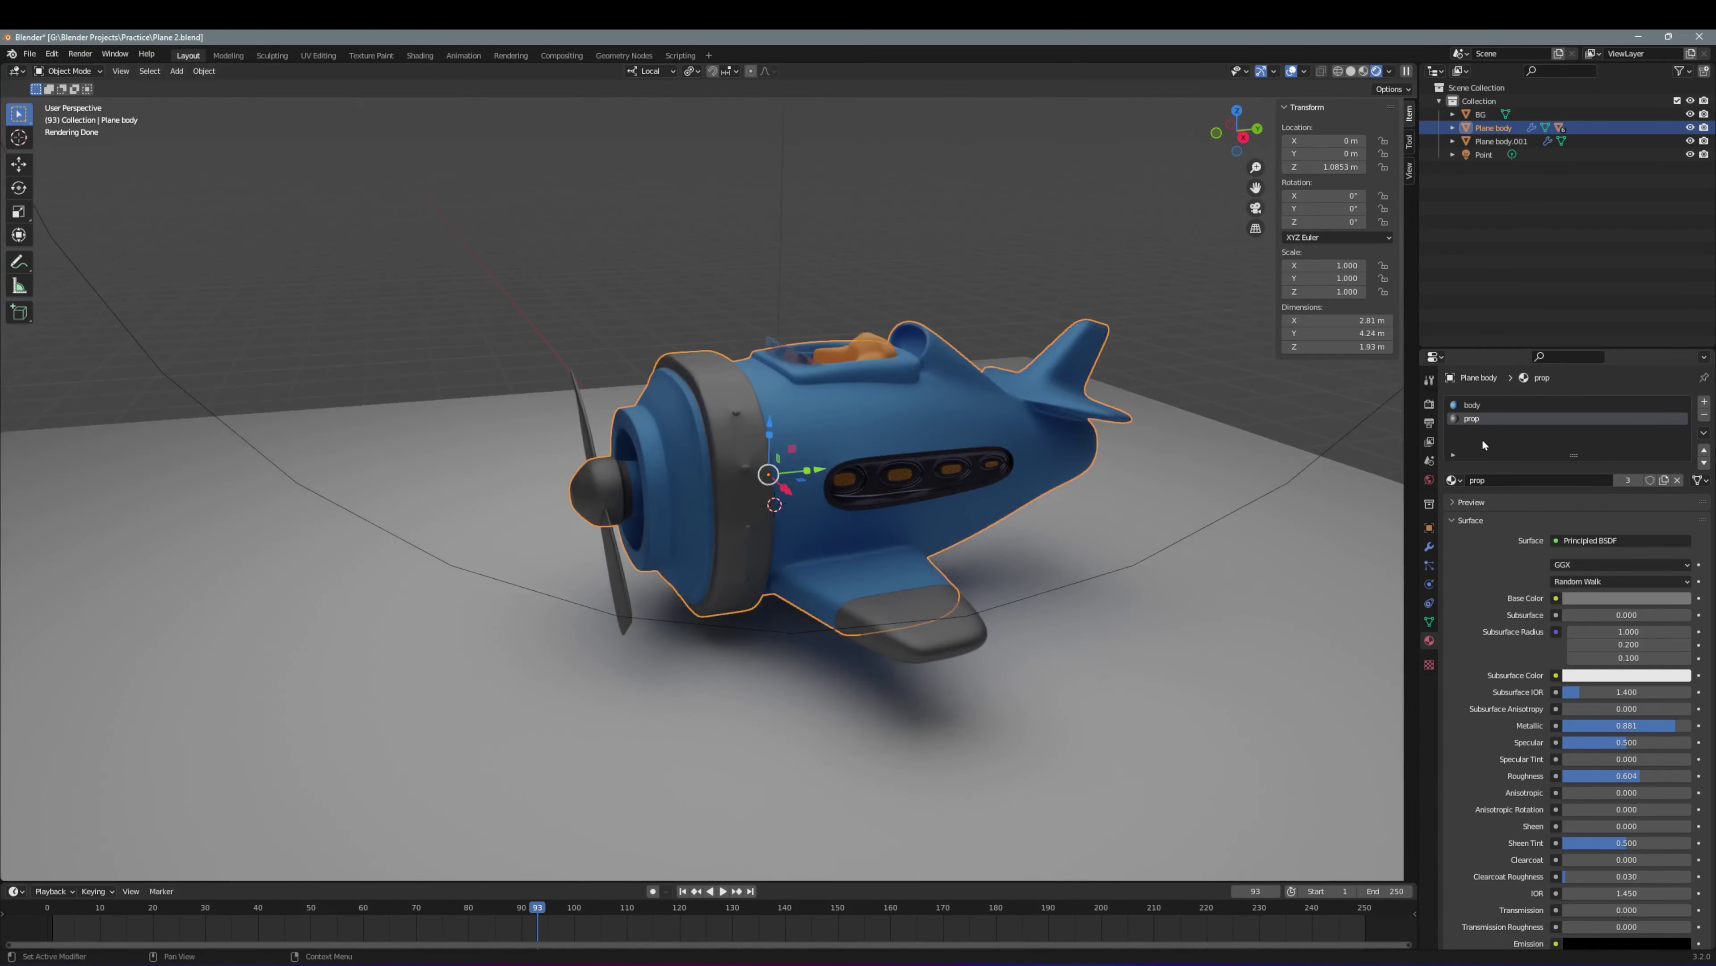
{"action": "left_click", "coordinate": [1626, 598]}
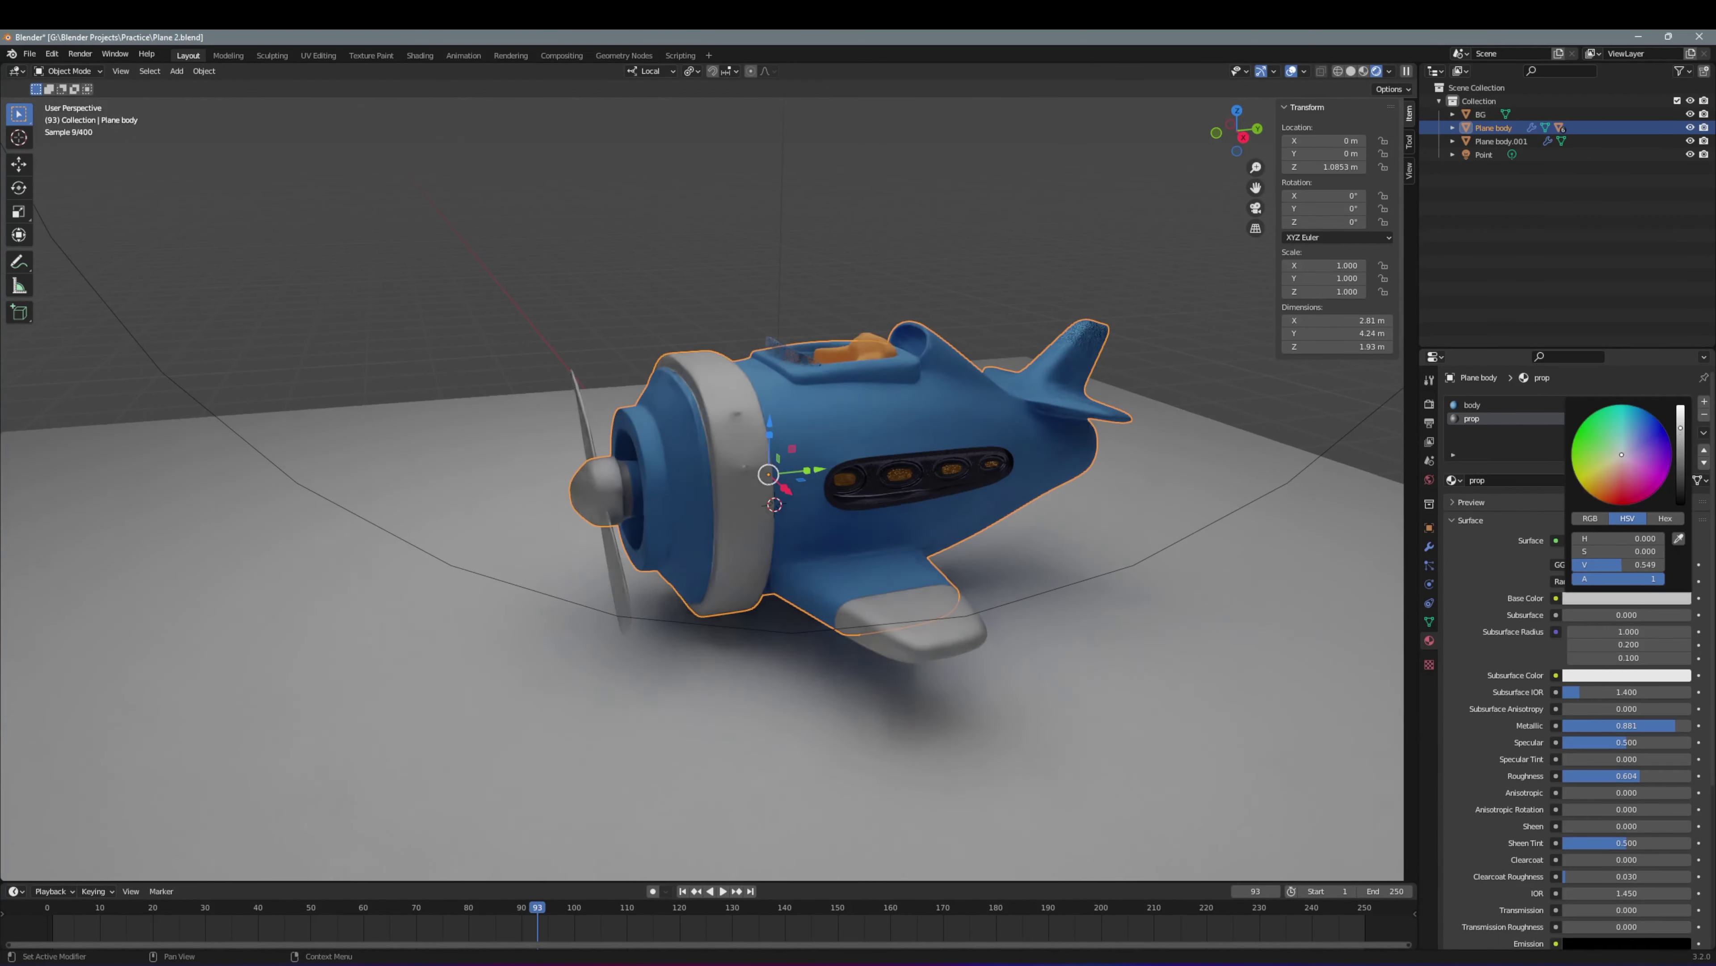
Give the wheels a new black material
{"action": "middle_click_drag", "start_coordinate": [1165, 559], "coordinate": [1148, 473]}
{"action": "left_click", "coordinate": [878, 643]}
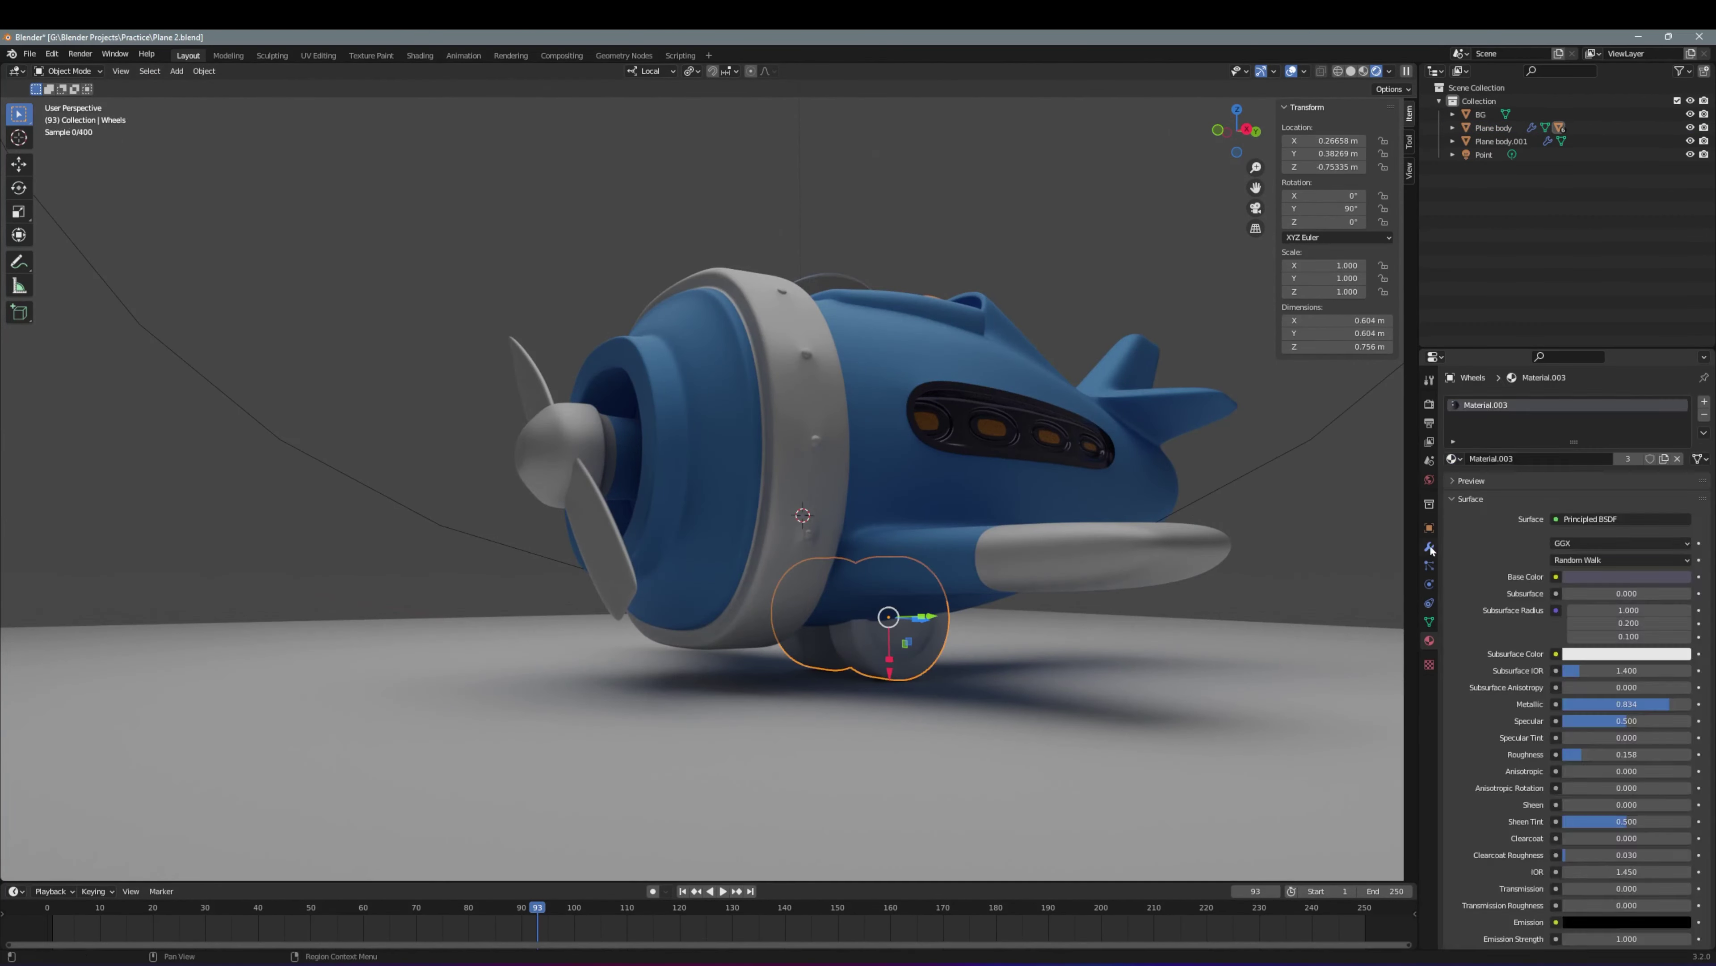
{"action": "left_click", "coordinate": [1519, 467]}
{"action": "left_click", "coordinate": [1627, 577]}
{"action": "left_click_drag", "start_coordinate": [1693, 406], "coordinate": [1693, 500]}
Orbit to a higher view and select the floor object BG
{"action": "scroll", "coordinate": [1627, 682], "scroll_direction": "down", "scroll_amount": 1}
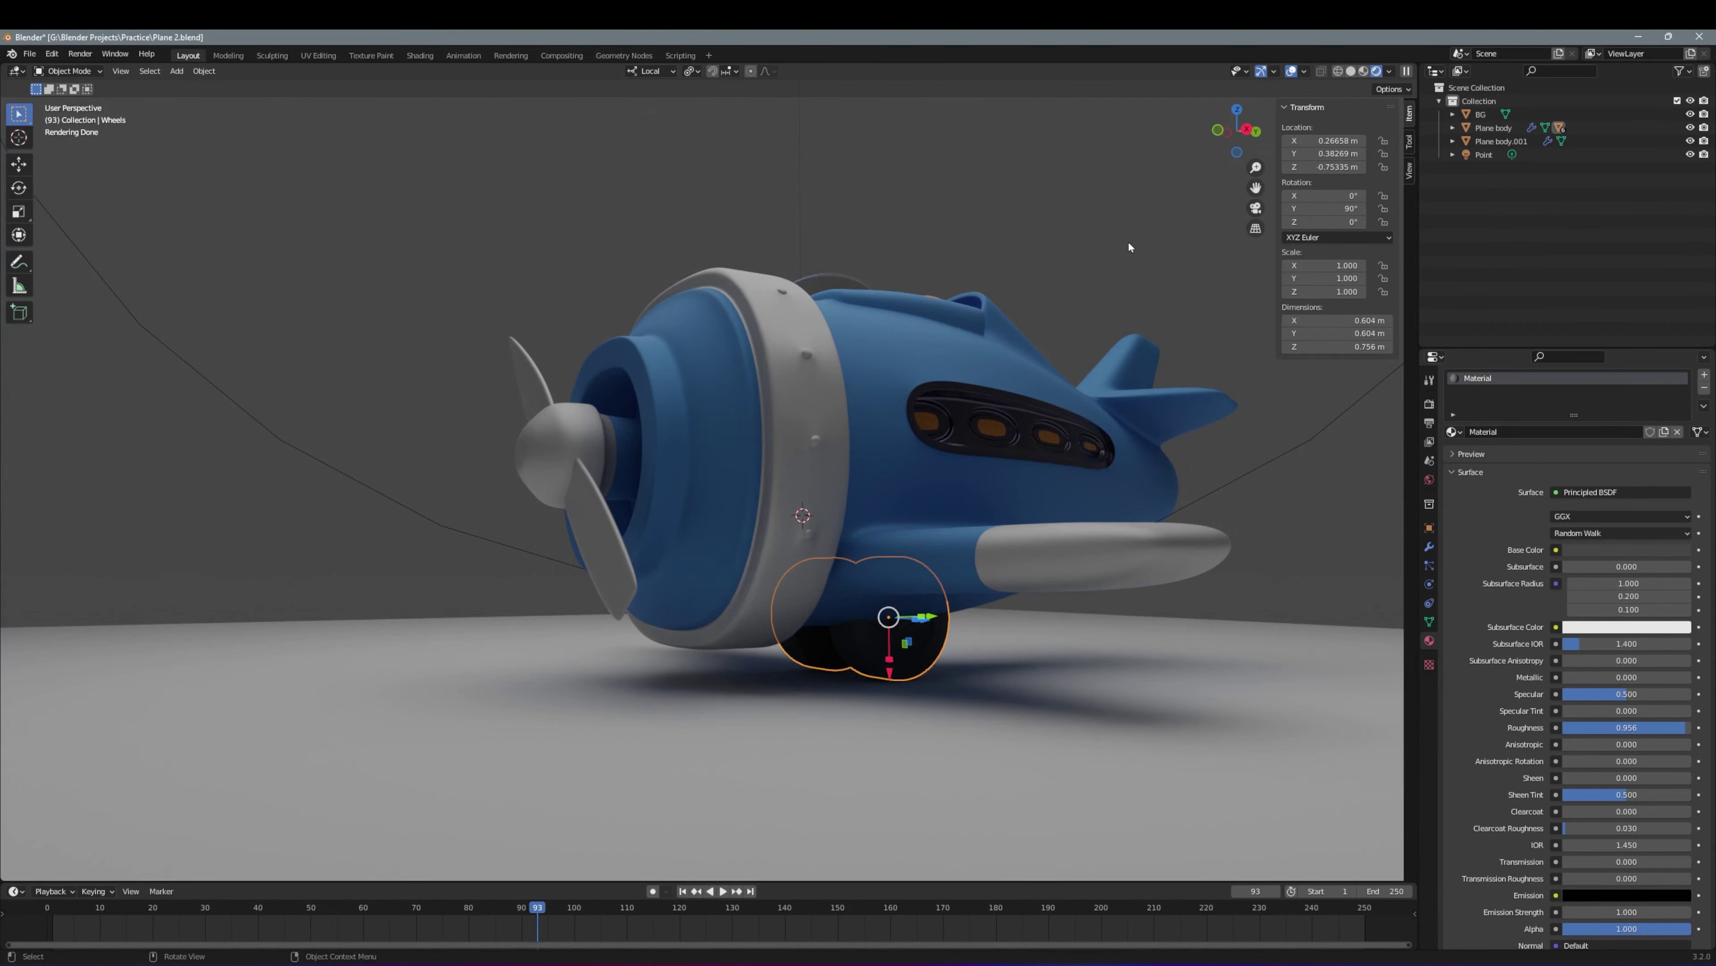
{"action": "scroll", "coordinate": [1129, 248], "scroll_direction": "down", "scroll_amount": 4}
{"action": "middle_click_drag", "start_coordinate": [1129, 248], "coordinate": [1065, 510]}
{"action": "scroll", "coordinate": [1065, 511], "scroll_direction": "up", "scroll_amount": 2}
{"action": "left_click", "coordinate": [1065, 511]}
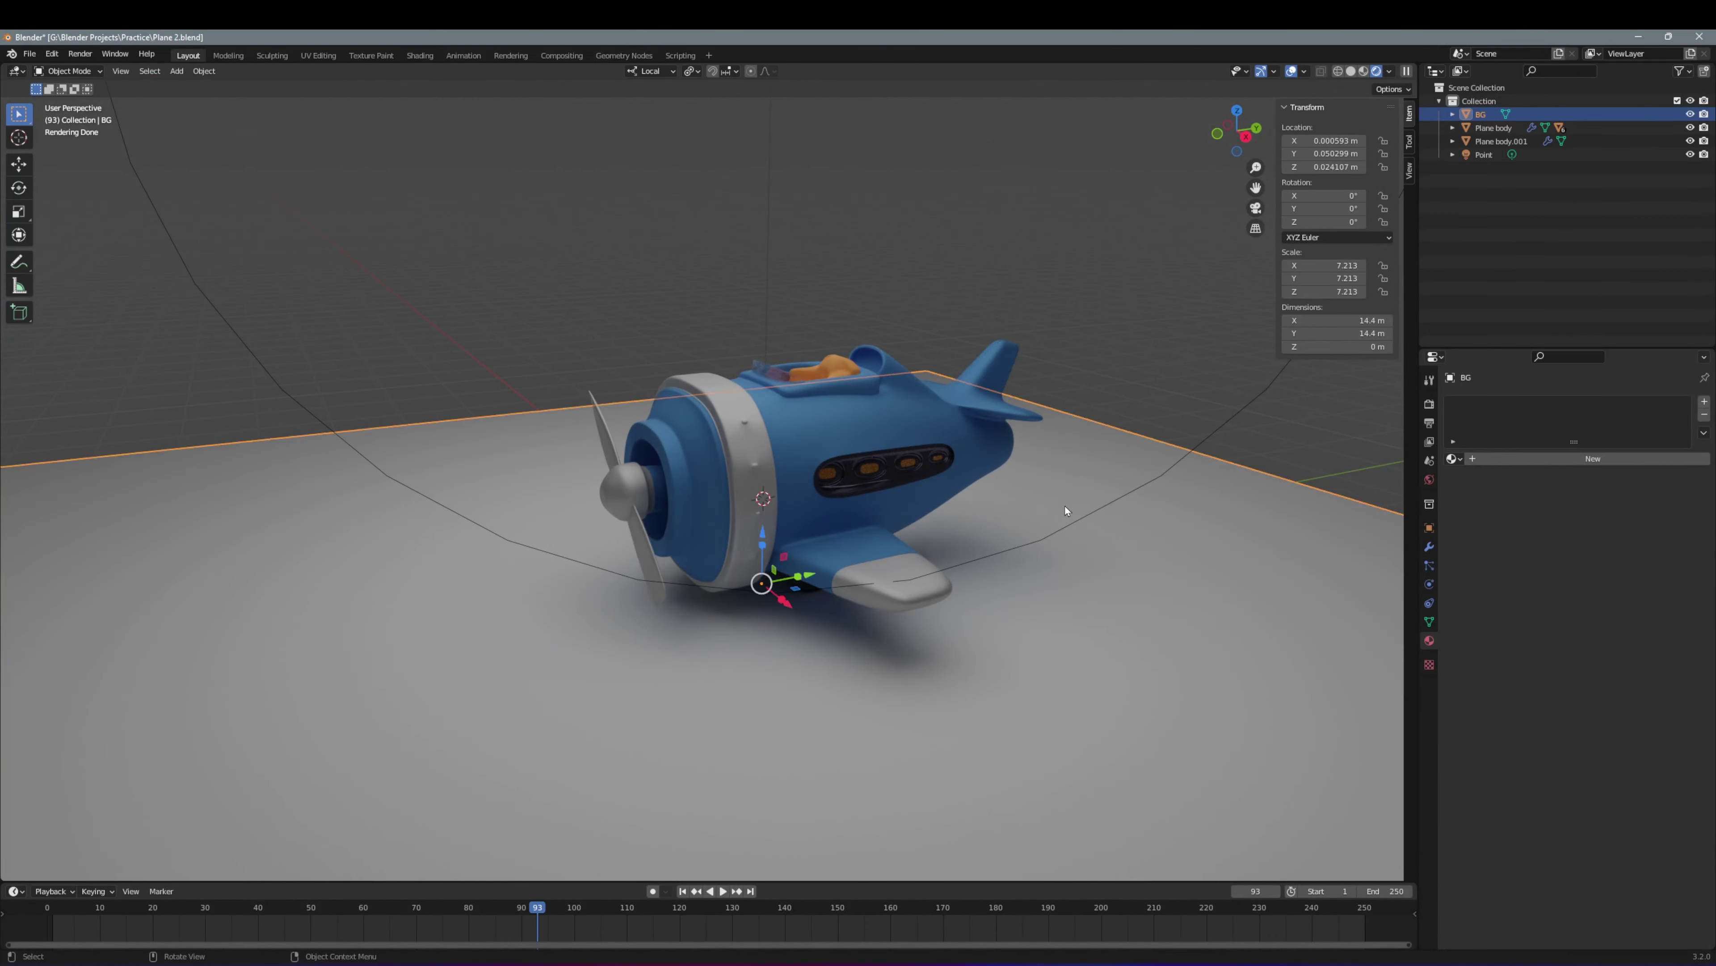
Extrude the floor's back edge up, bevel the corner, and stretch the backdrop along Y
{"action": "left_click", "coordinate": [894, 622]}
{"action": "key", "text": "Tab"}
{"action": "key", "text": "e"}
{"action": "key", "text": "z"}
{"action": "left_click", "coordinate": [1112, 403]}
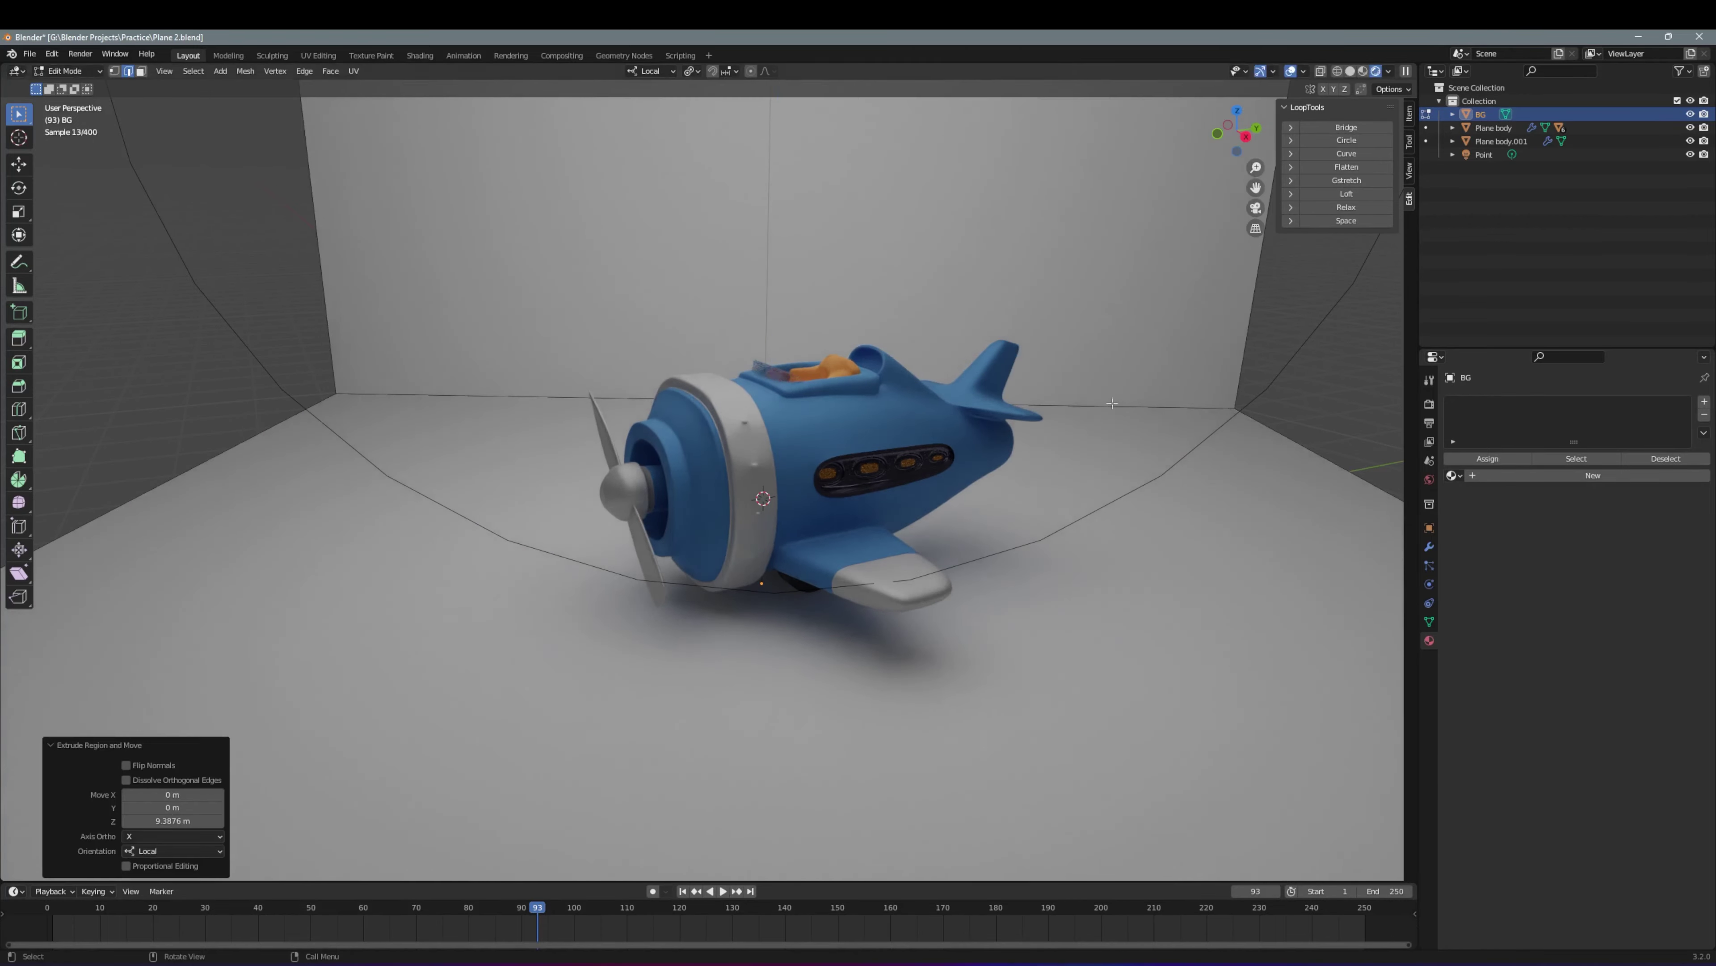
{"action": "key", "text": "ctrl+b"}
{"action": "left_click", "coordinate": [1130, 653]}
{"action": "key", "text": "Tab"}
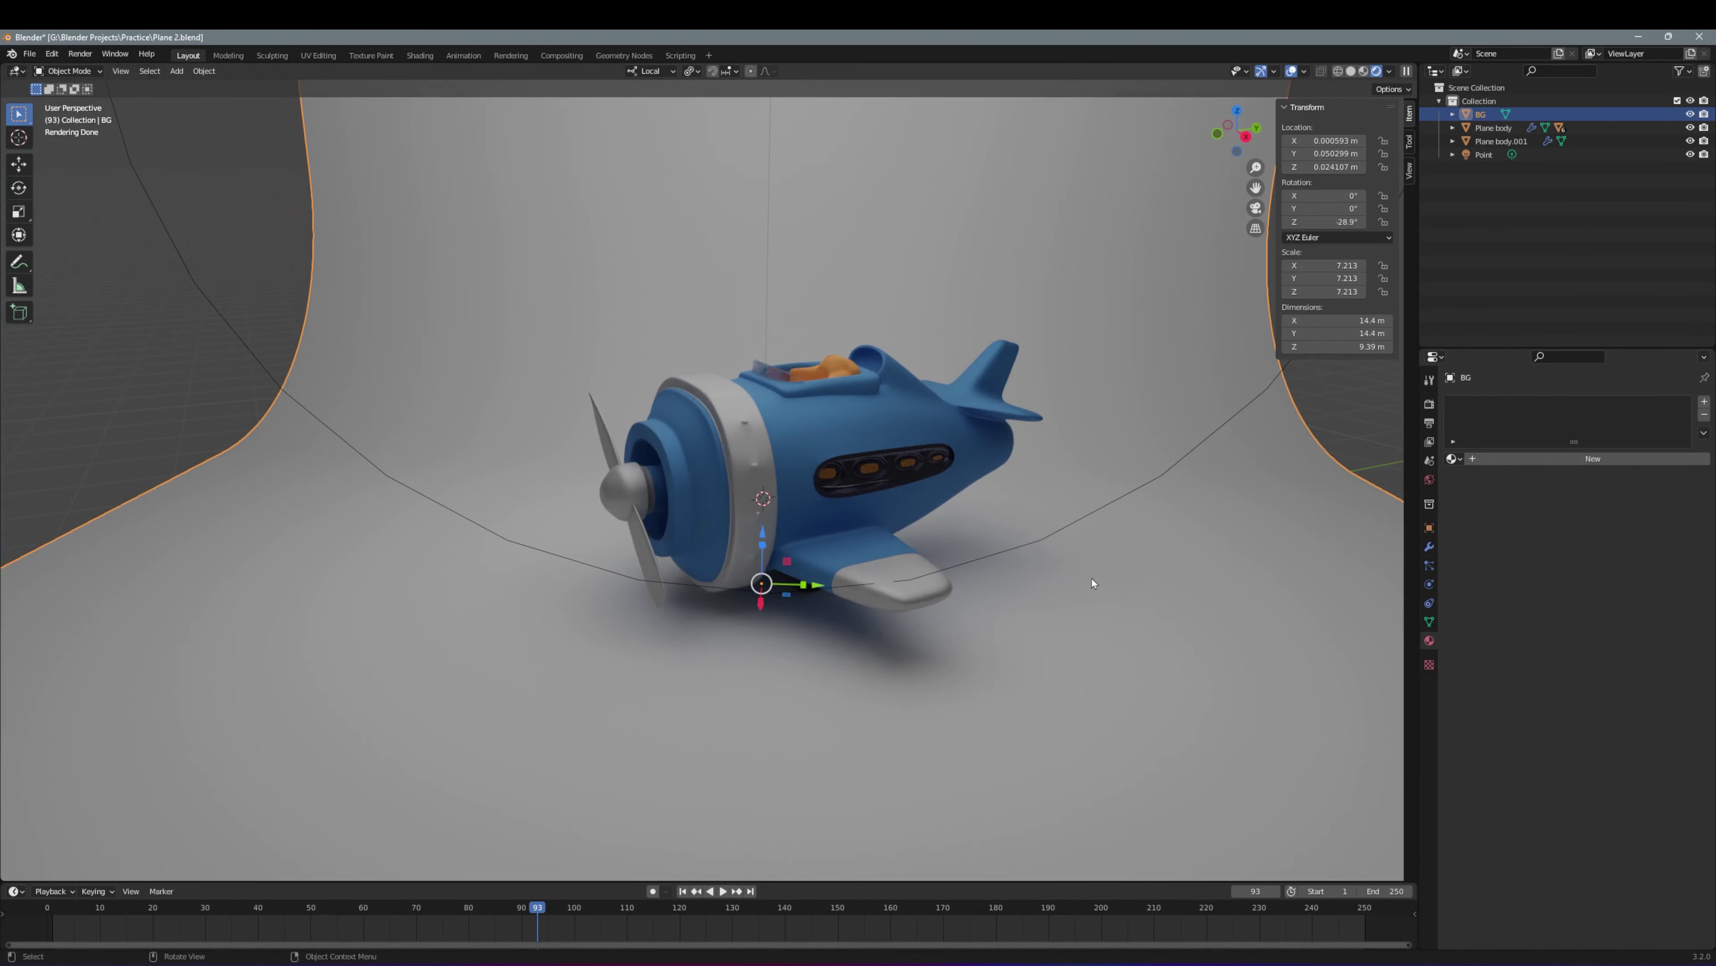
{"action": "key", "text": "y"}
{"action": "left_click", "coordinate": [1054, 544]}
Set the second point light to 1000 W and move it along Y
{"action": "middle_click_drag", "start_coordinate": [954, 462], "coordinate": [993, 449]}
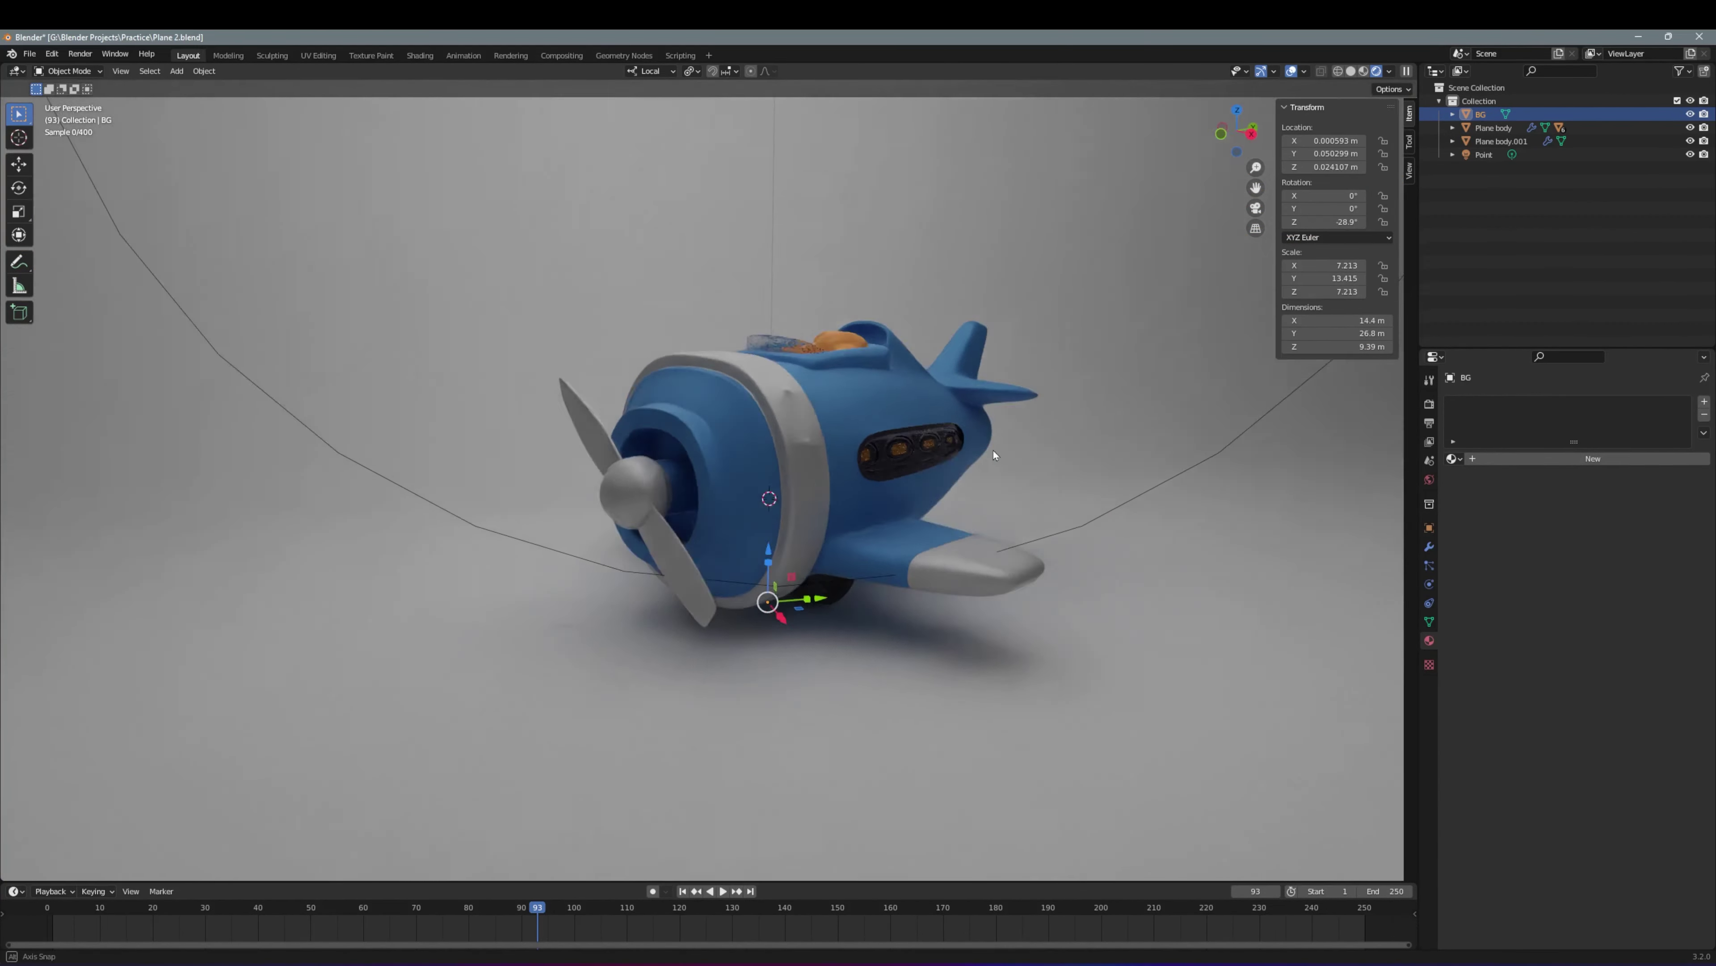
{"action": "scroll", "coordinate": [976, 446], "scroll_direction": "up", "scroll_amount": 3}
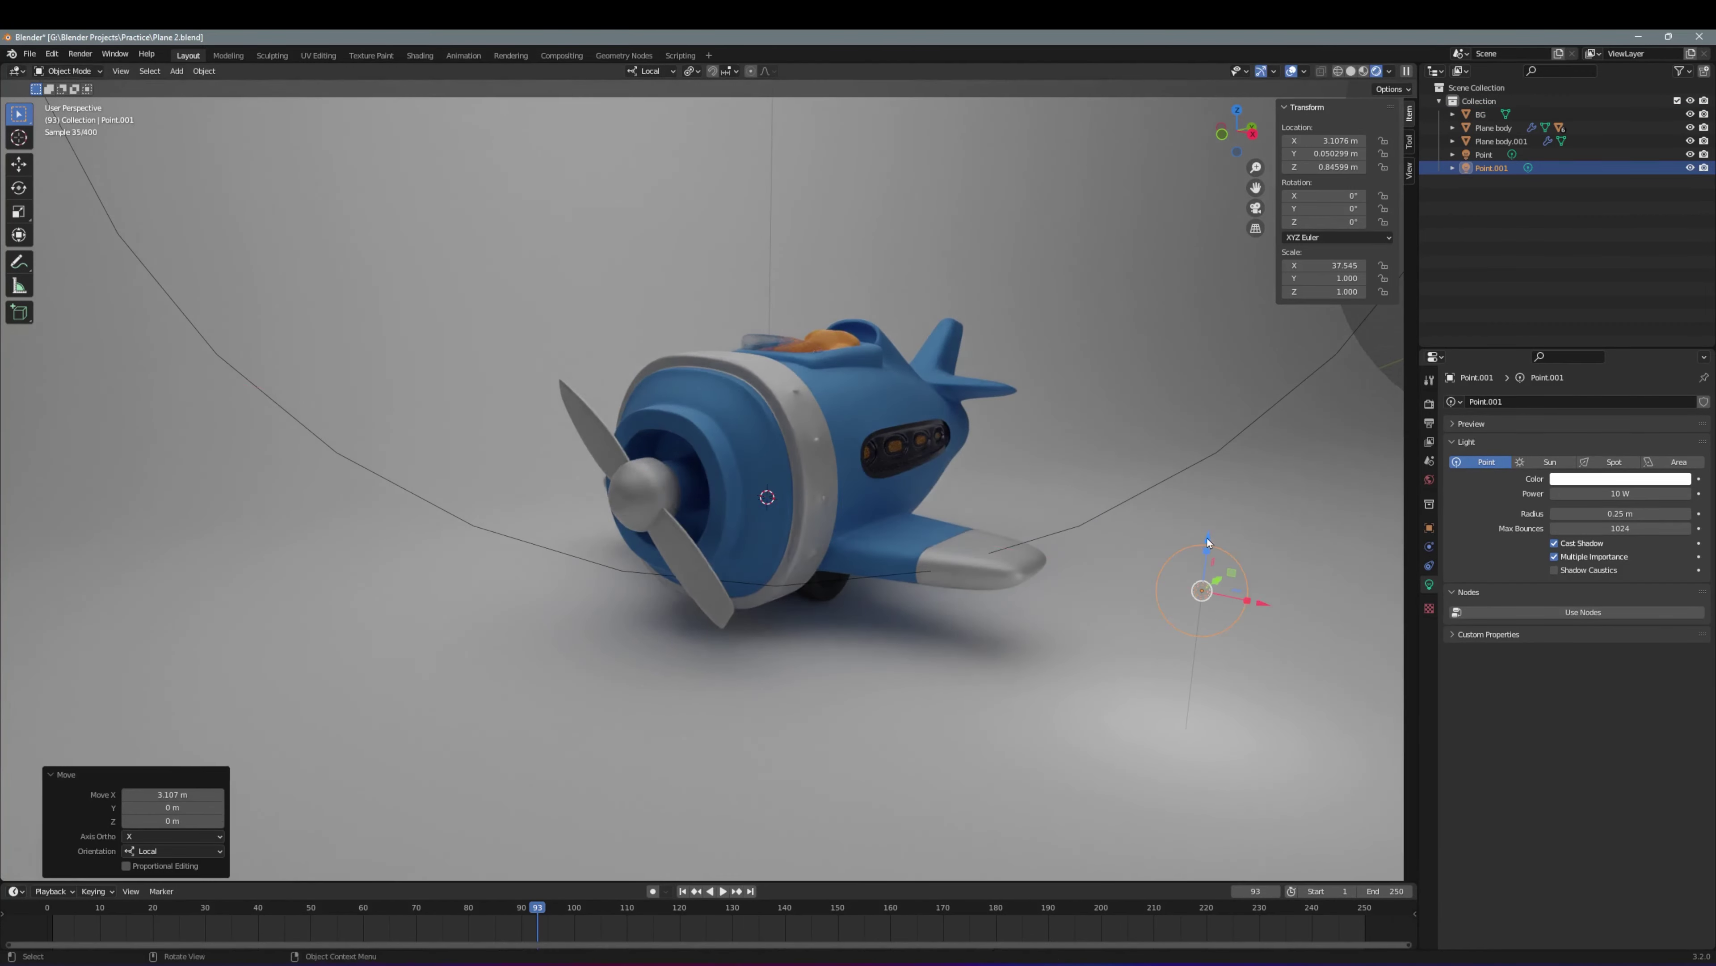
{"action": "left_click", "coordinate": [1583, 495]}
{"action": "type", "text": "1000"}
{"action": "key", "text": "Return"}
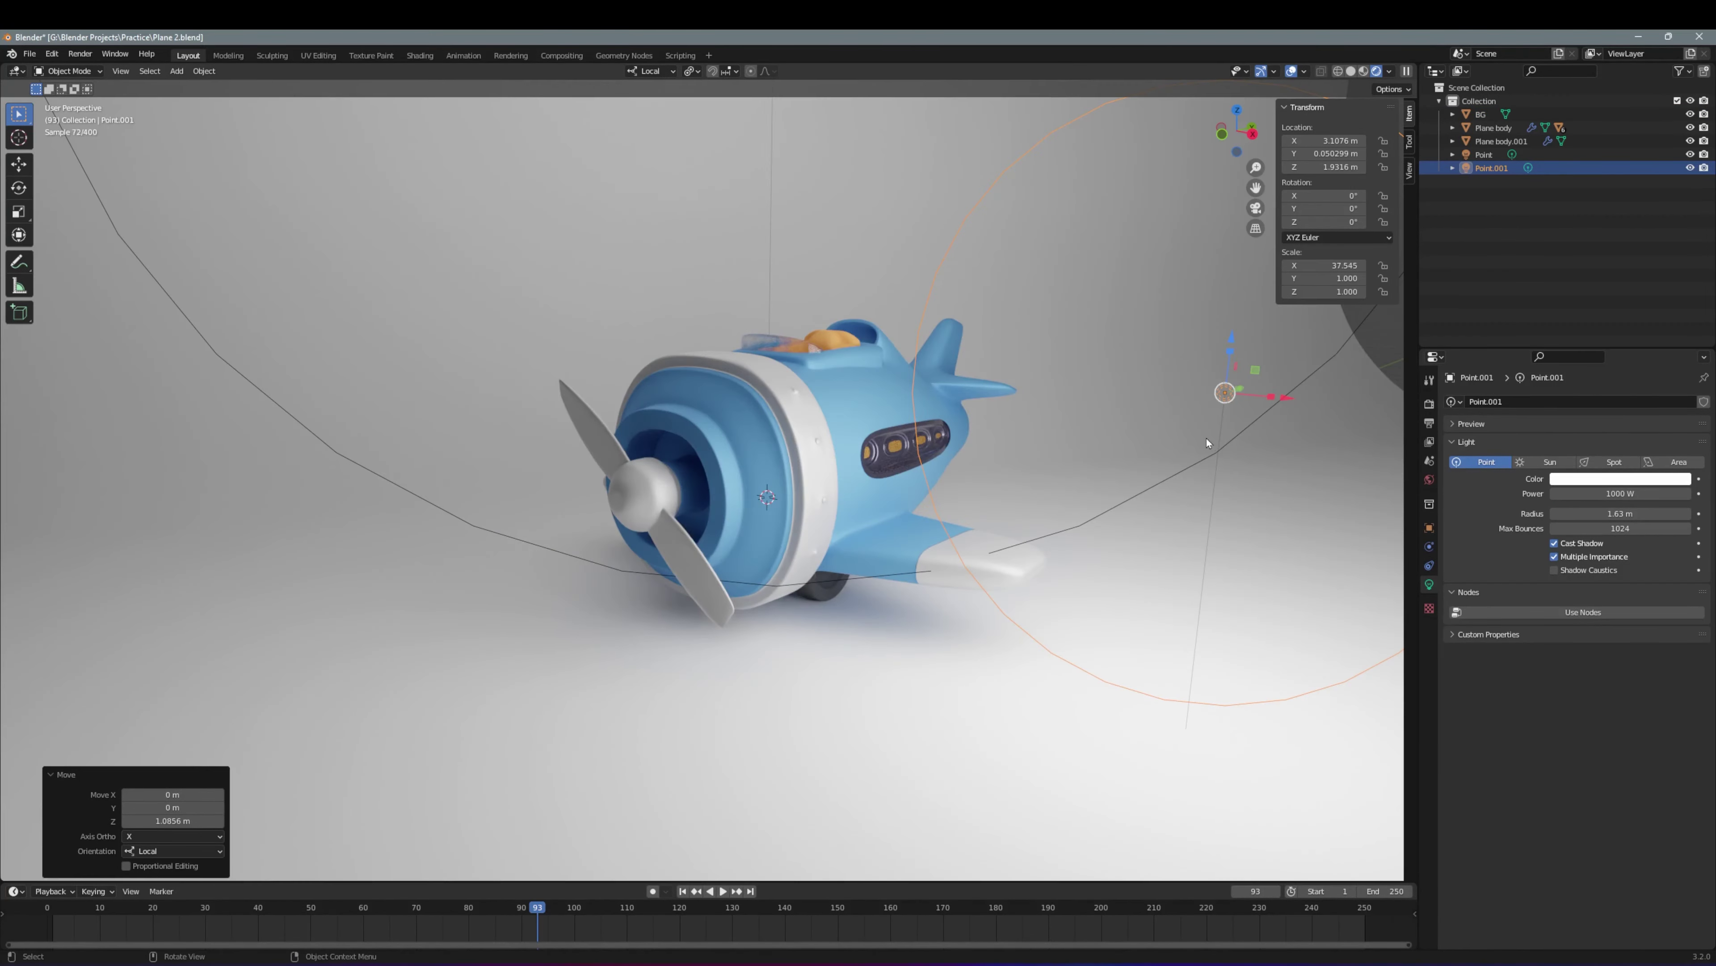
{"action": "middle_click_drag", "start_coordinate": [1207, 437], "coordinate": [1110, 451]}
{"action": "key", "text": "g"}
{"action": "key", "text": "y"}
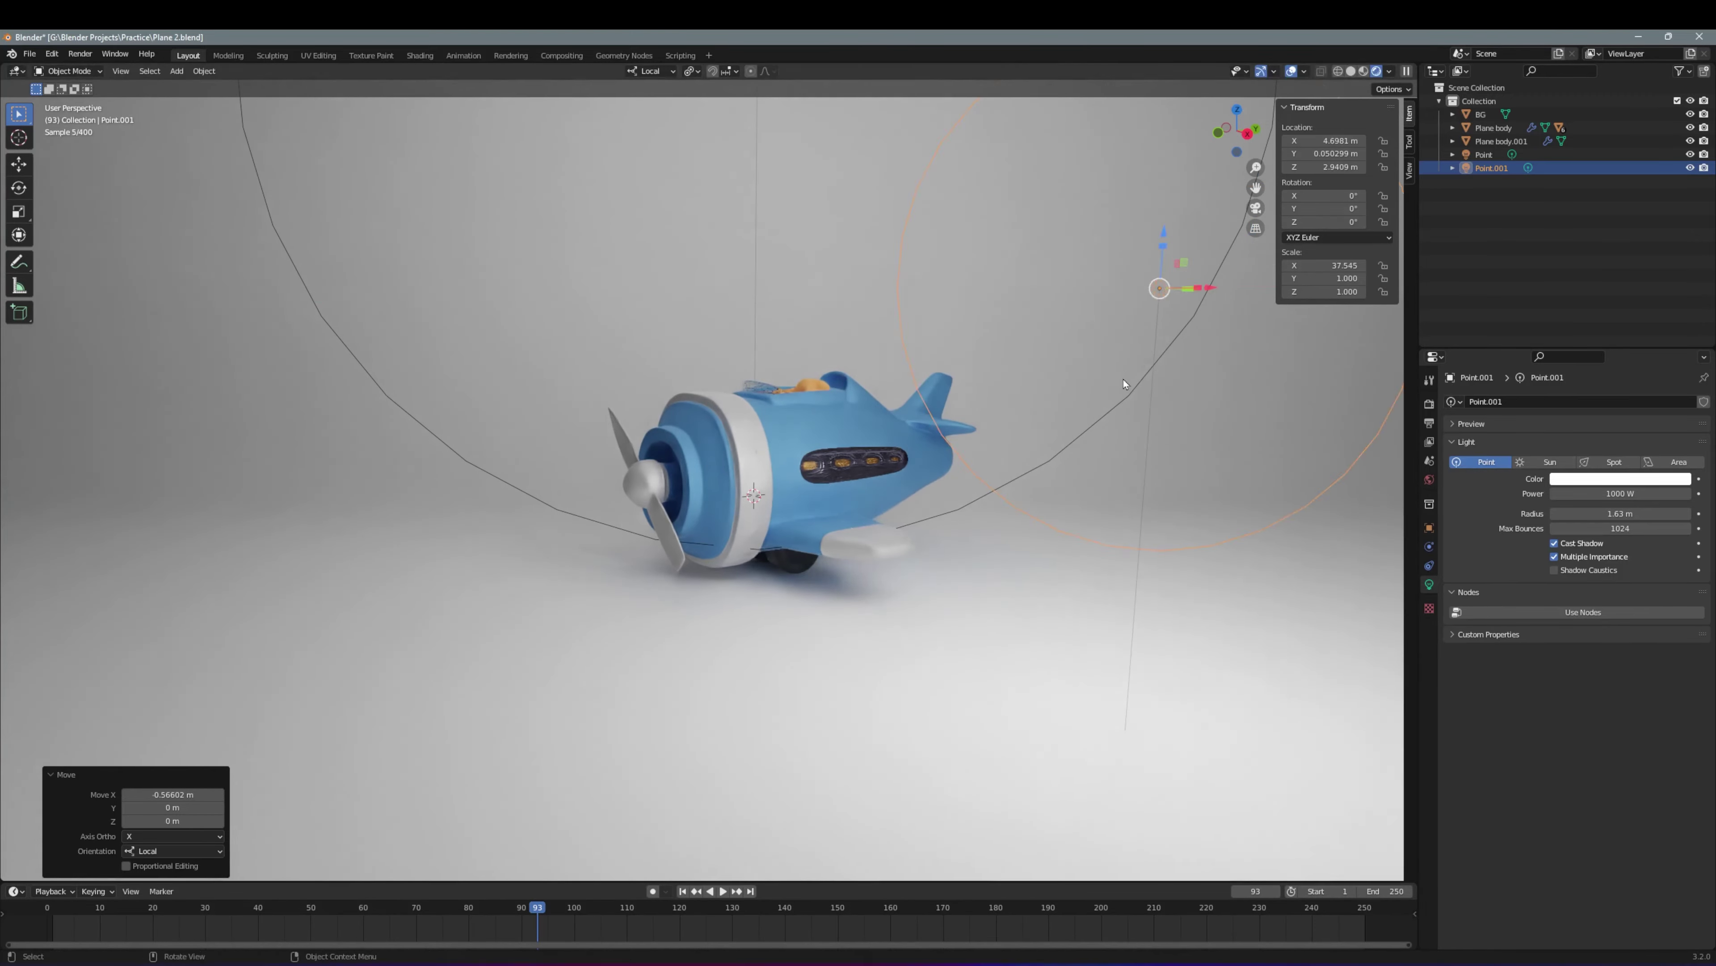
{"action": "key", "text": "Return"}
{"action": "middle_click_drag", "start_coordinate": [947, 473], "coordinate": [878, 474]}
Change the backdrop's base colour to a peach-pink
{"action": "left_click", "coordinate": [1480, 113]}
{"action": "left_click", "coordinate": [1429, 640]}
{"action": "left_click", "coordinate": [1626, 576]}
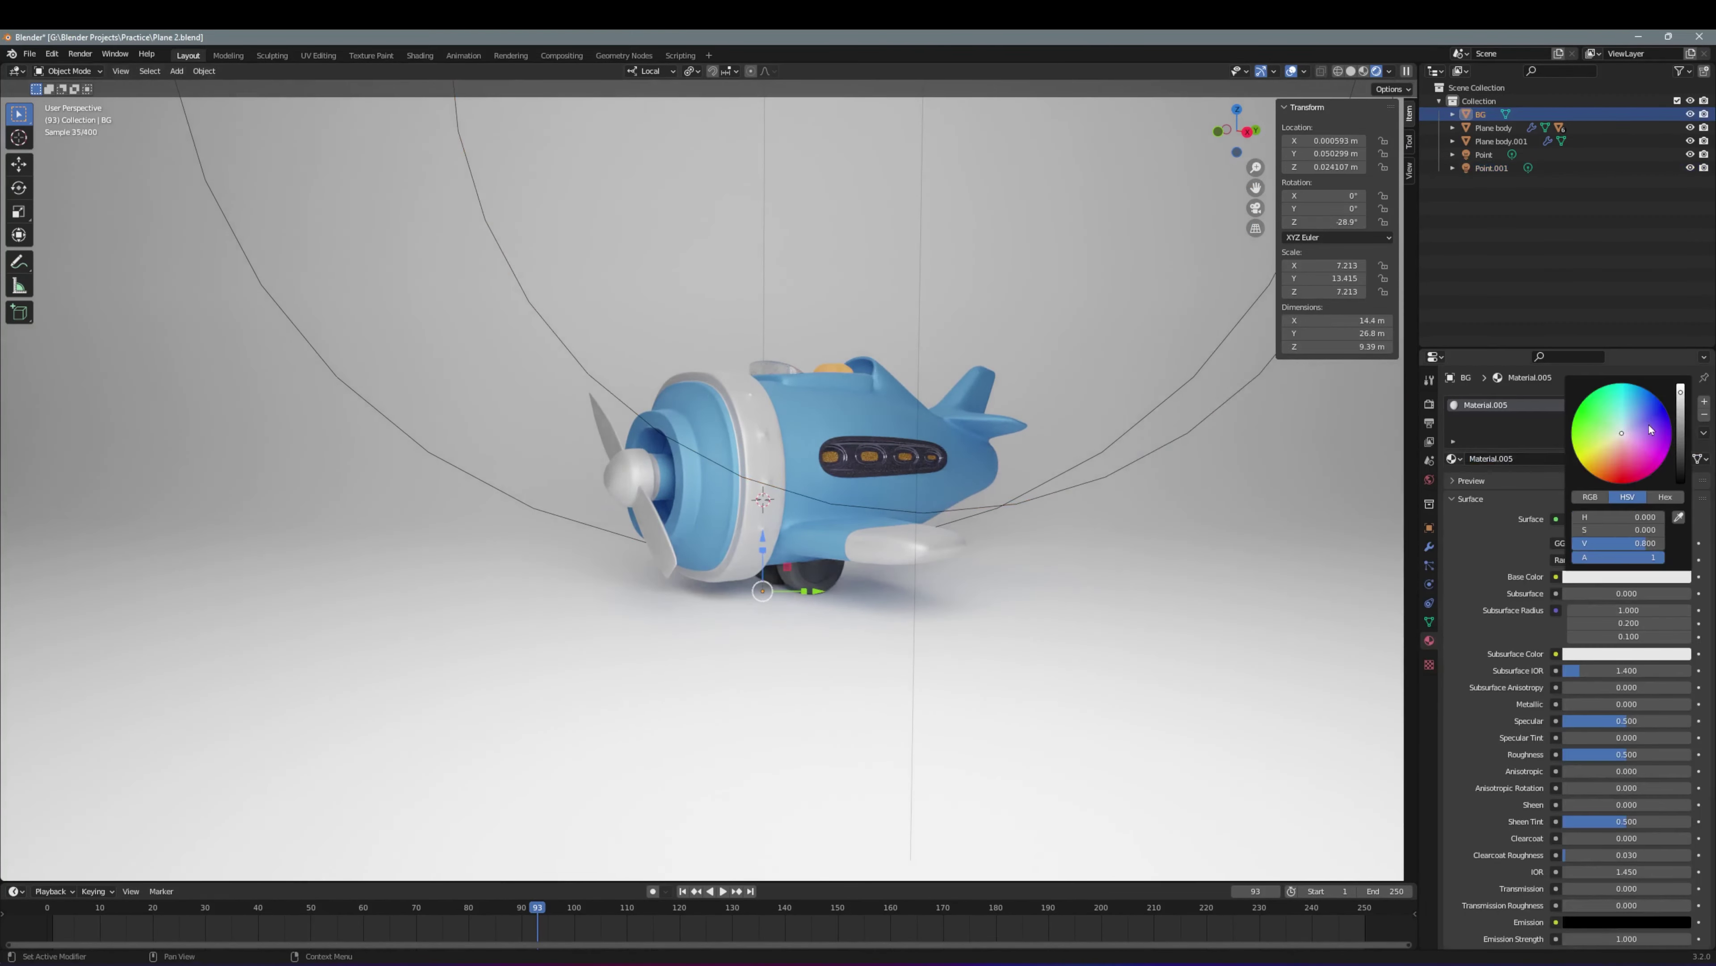
{"action": "left_click", "coordinate": [1644, 438]}
{"action": "left_click_drag", "start_coordinate": [1647, 444], "coordinate": [1625, 446]}
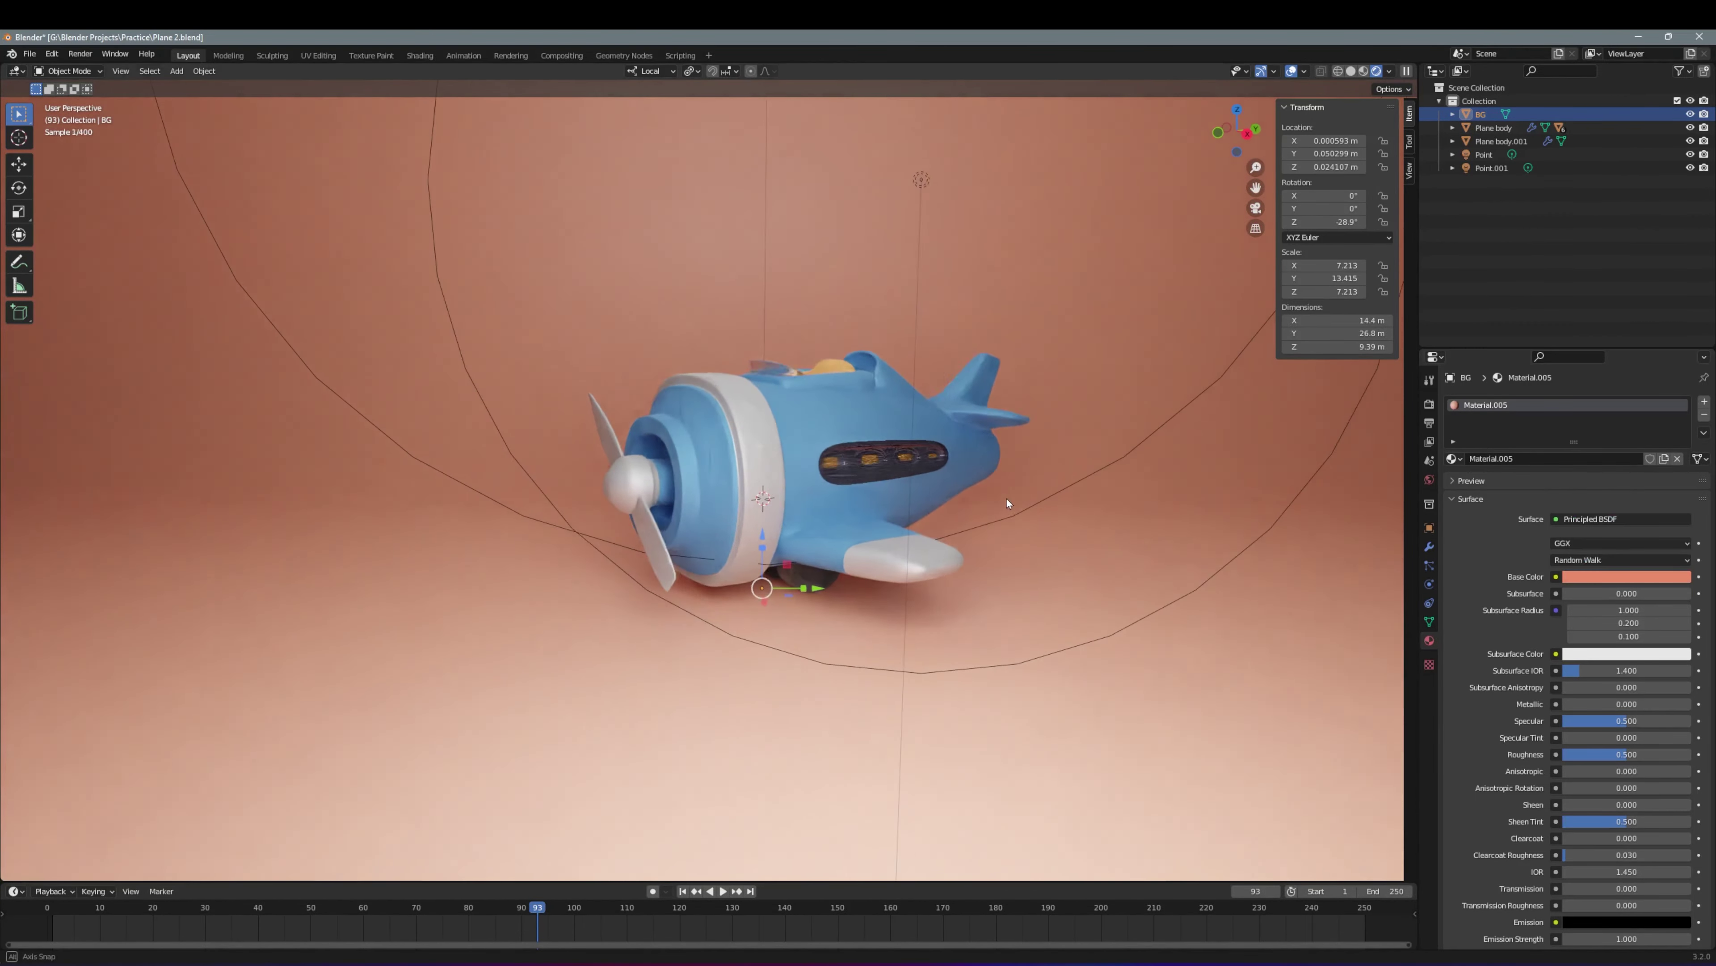
{"action": "middle_click_drag", "start_coordinate": [676, 473], "coordinate": [756, 430]}
Darken the plane's grey trim colour
{"action": "left_click", "coordinate": [756, 429]}
{"action": "key", "text": "Tab"}
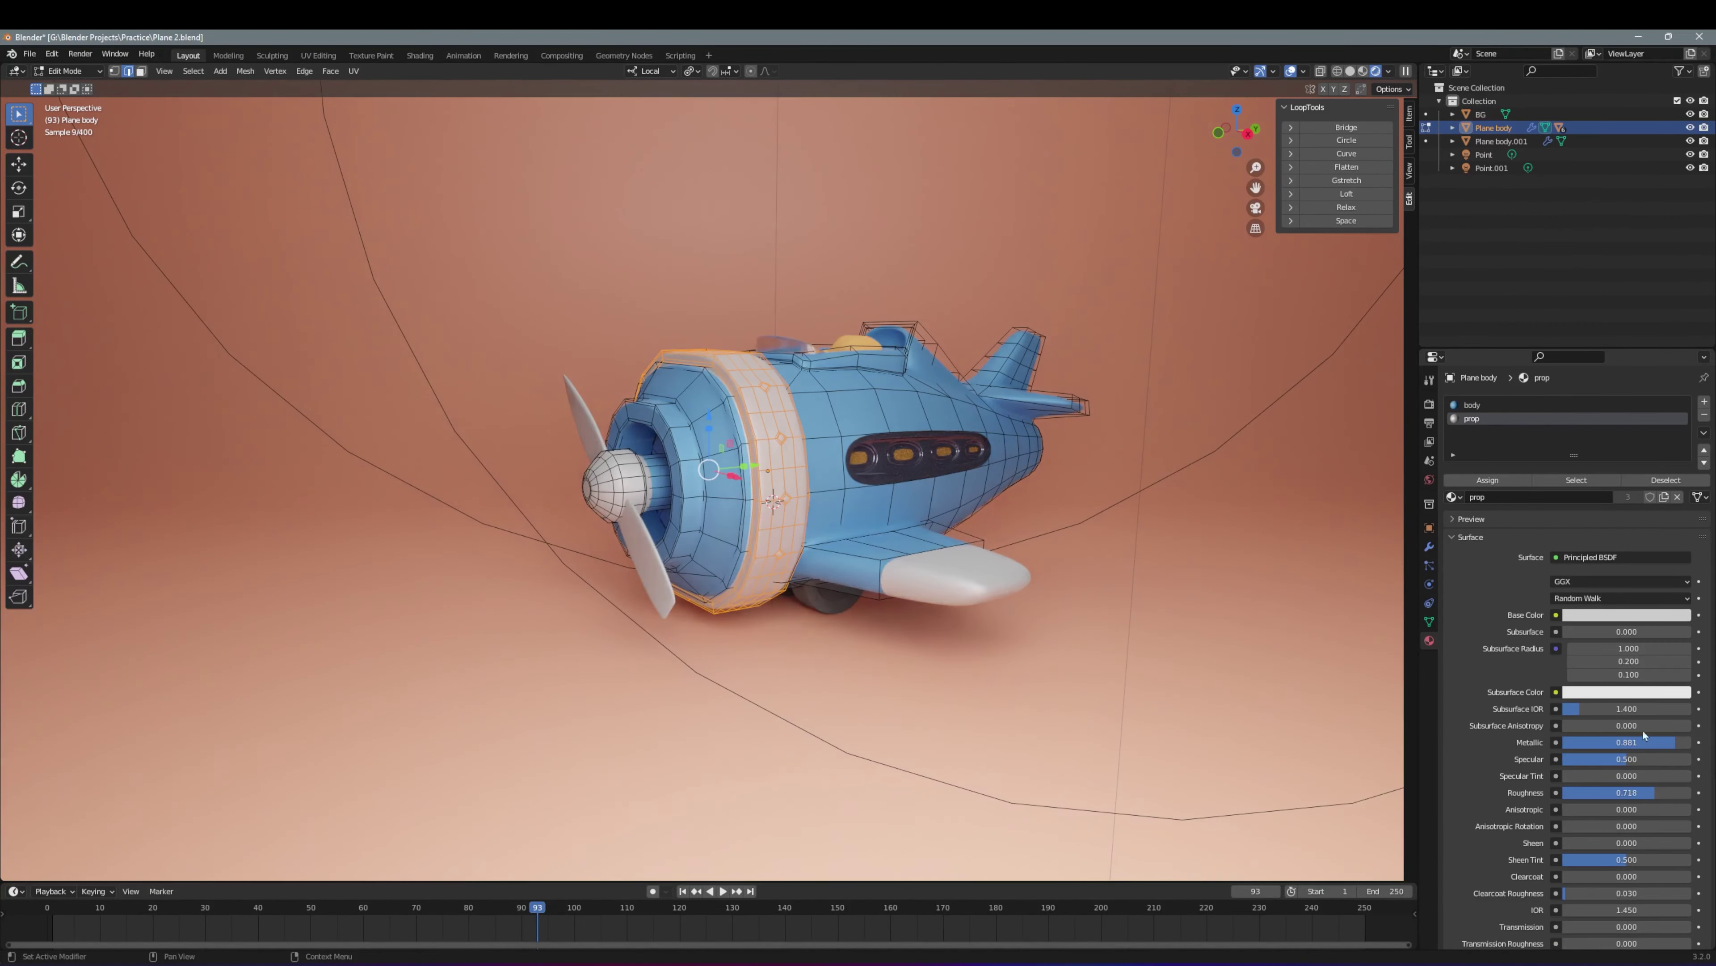
{"action": "key", "text": "Tab"}
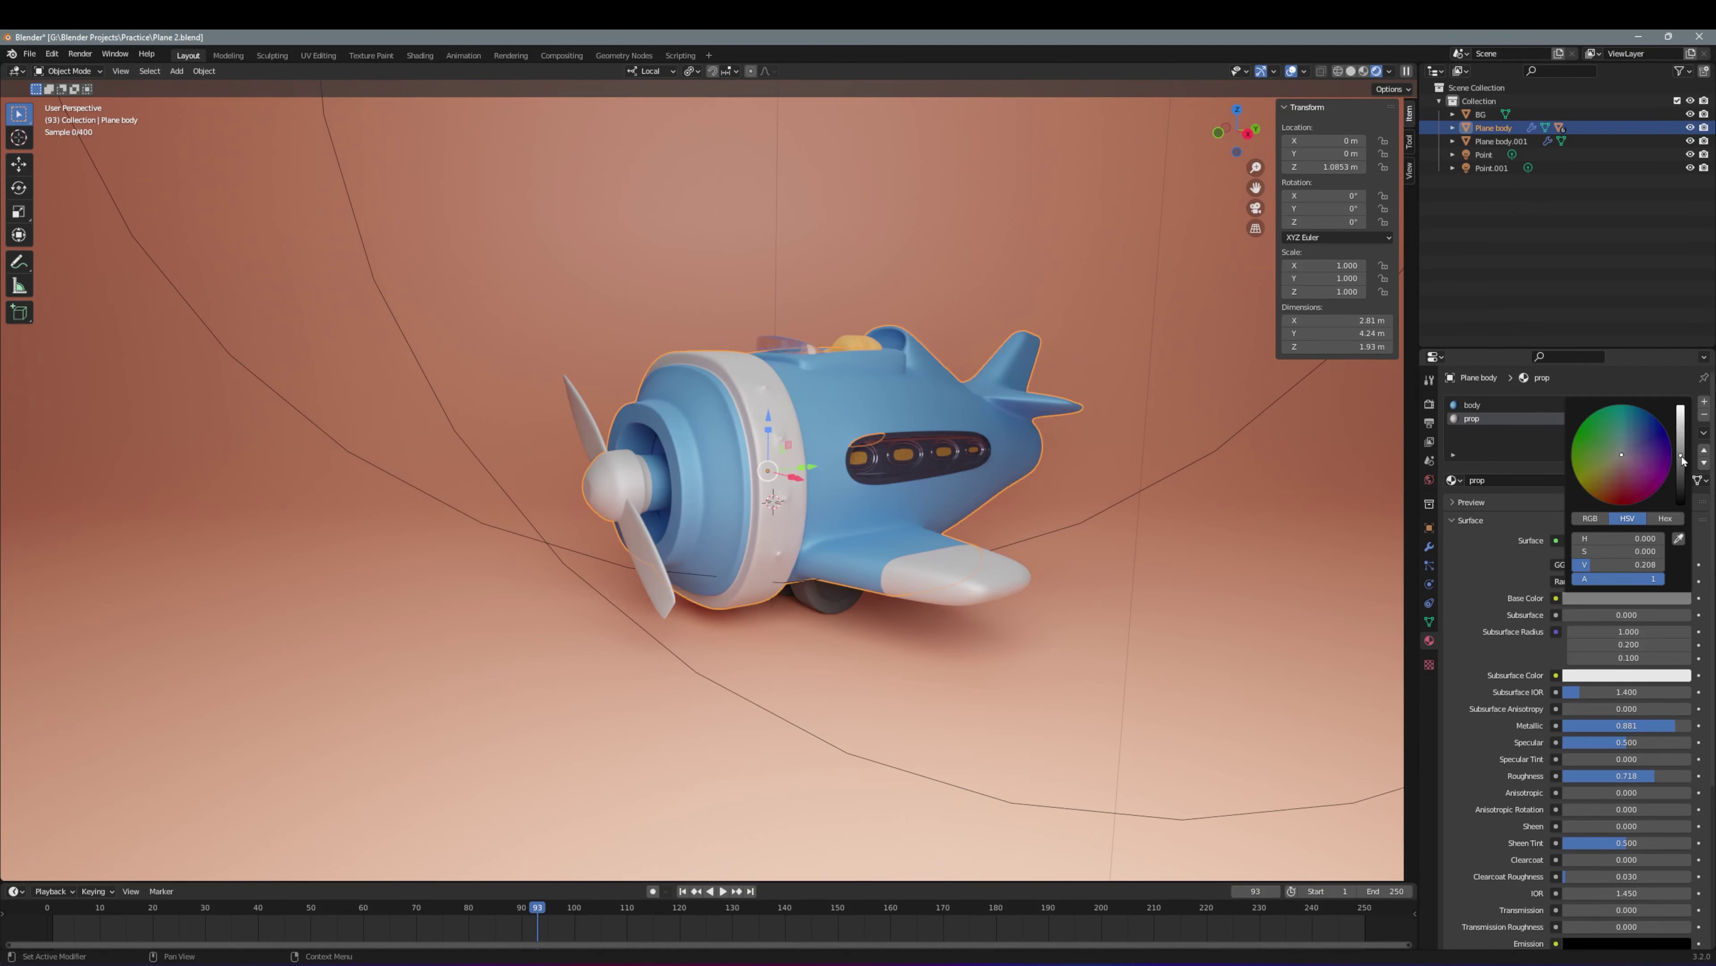
{"action": "left_click_drag", "start_coordinate": [1681, 459], "coordinate": [1681, 489]}
Raise the second light's power to 2000 W and add a camera
{"action": "left_click", "coordinate": [1627, 598]}
{"action": "left_click", "coordinate": [953, 482]}
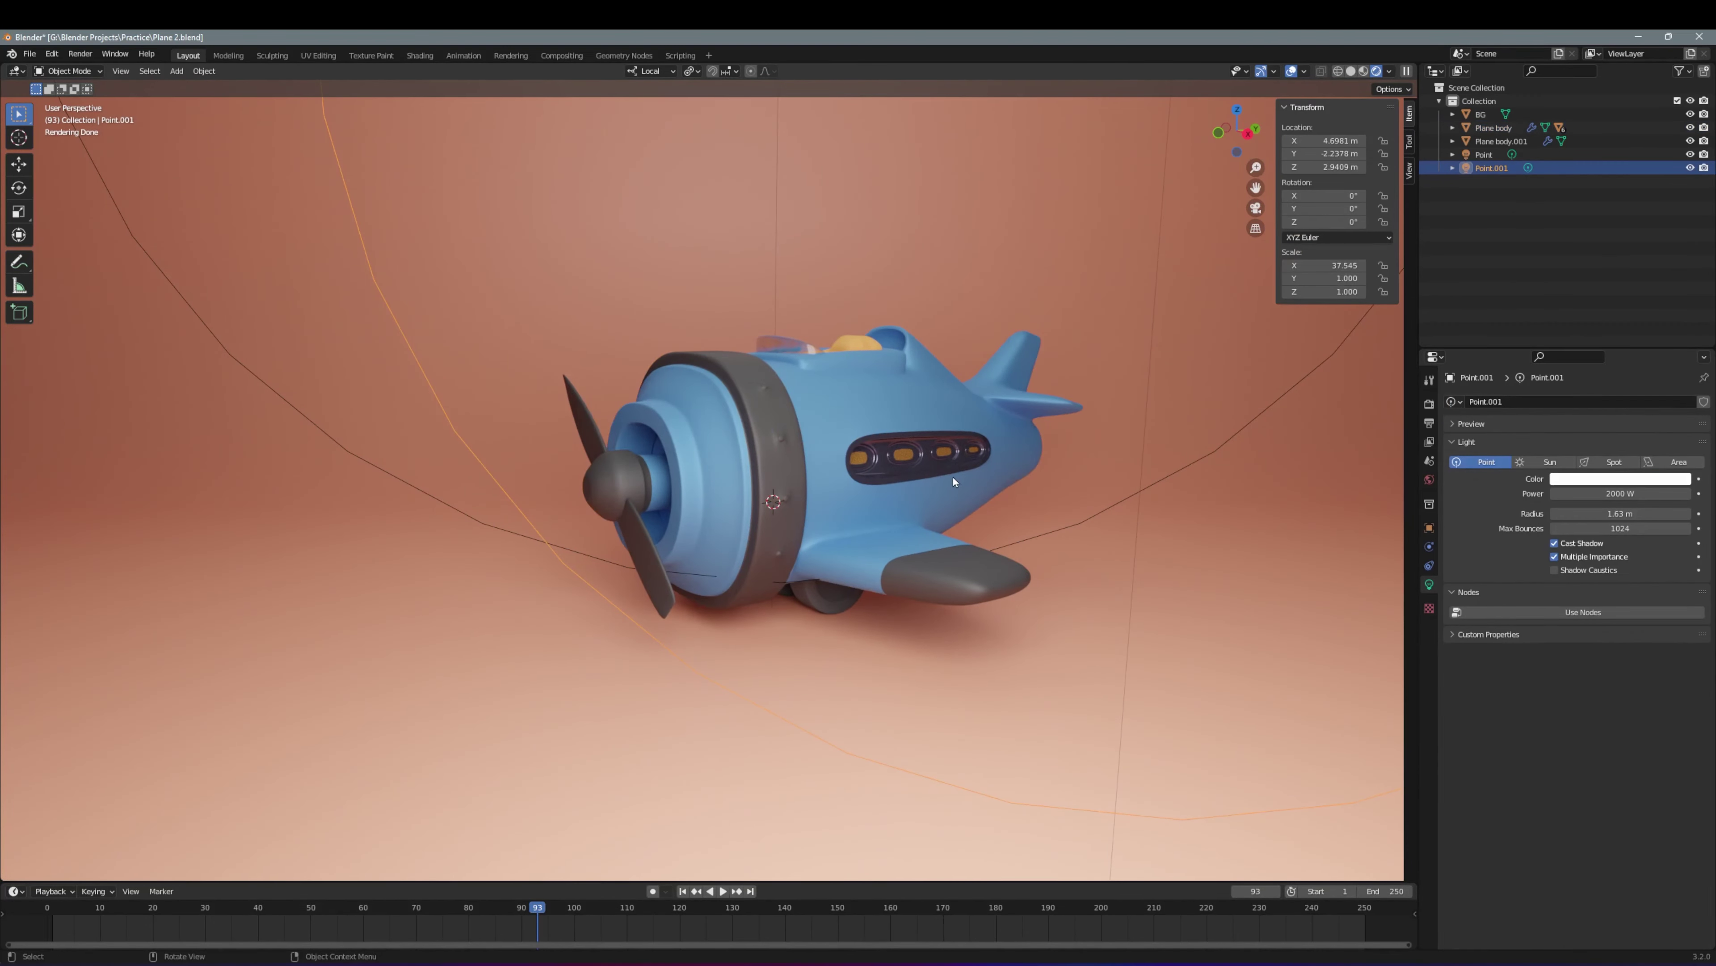
{"action": "key", "text": "shift+a"}
Set the horizontal resolution to 1080 and reframe the camera on the plane
{"action": "left_click", "coordinate": [947, 503]}
{"action": "key", "text": "ctrl+alt+KP_0"}
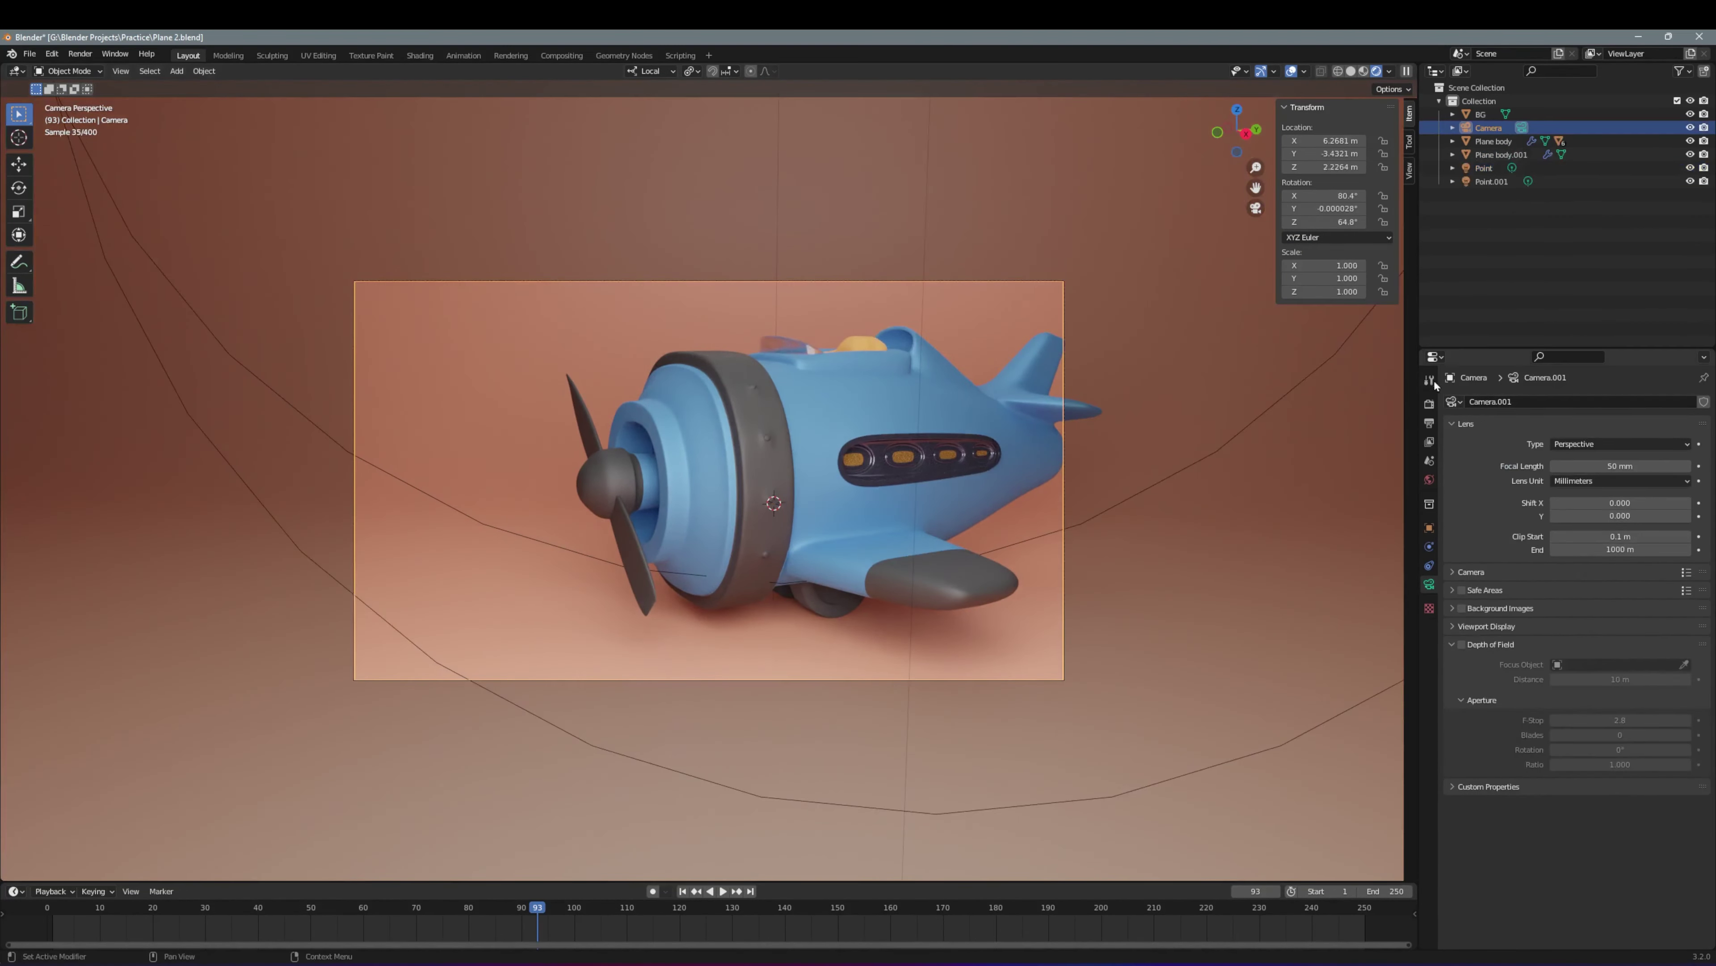
{"action": "left_click", "coordinate": [1430, 379]}
{"action": "left_click", "coordinate": [1429, 422]}
{"action": "double_click", "coordinate": [1629, 419]}
{"action": "type", "text": "1080"}
{"action": "key", "text": "Return"}
{"action": "middle_click_drag", "start_coordinate": [743, 473], "coordinate": [808, 473]}
{"action": "key", "text": "ctrl+alt+KP_0"}
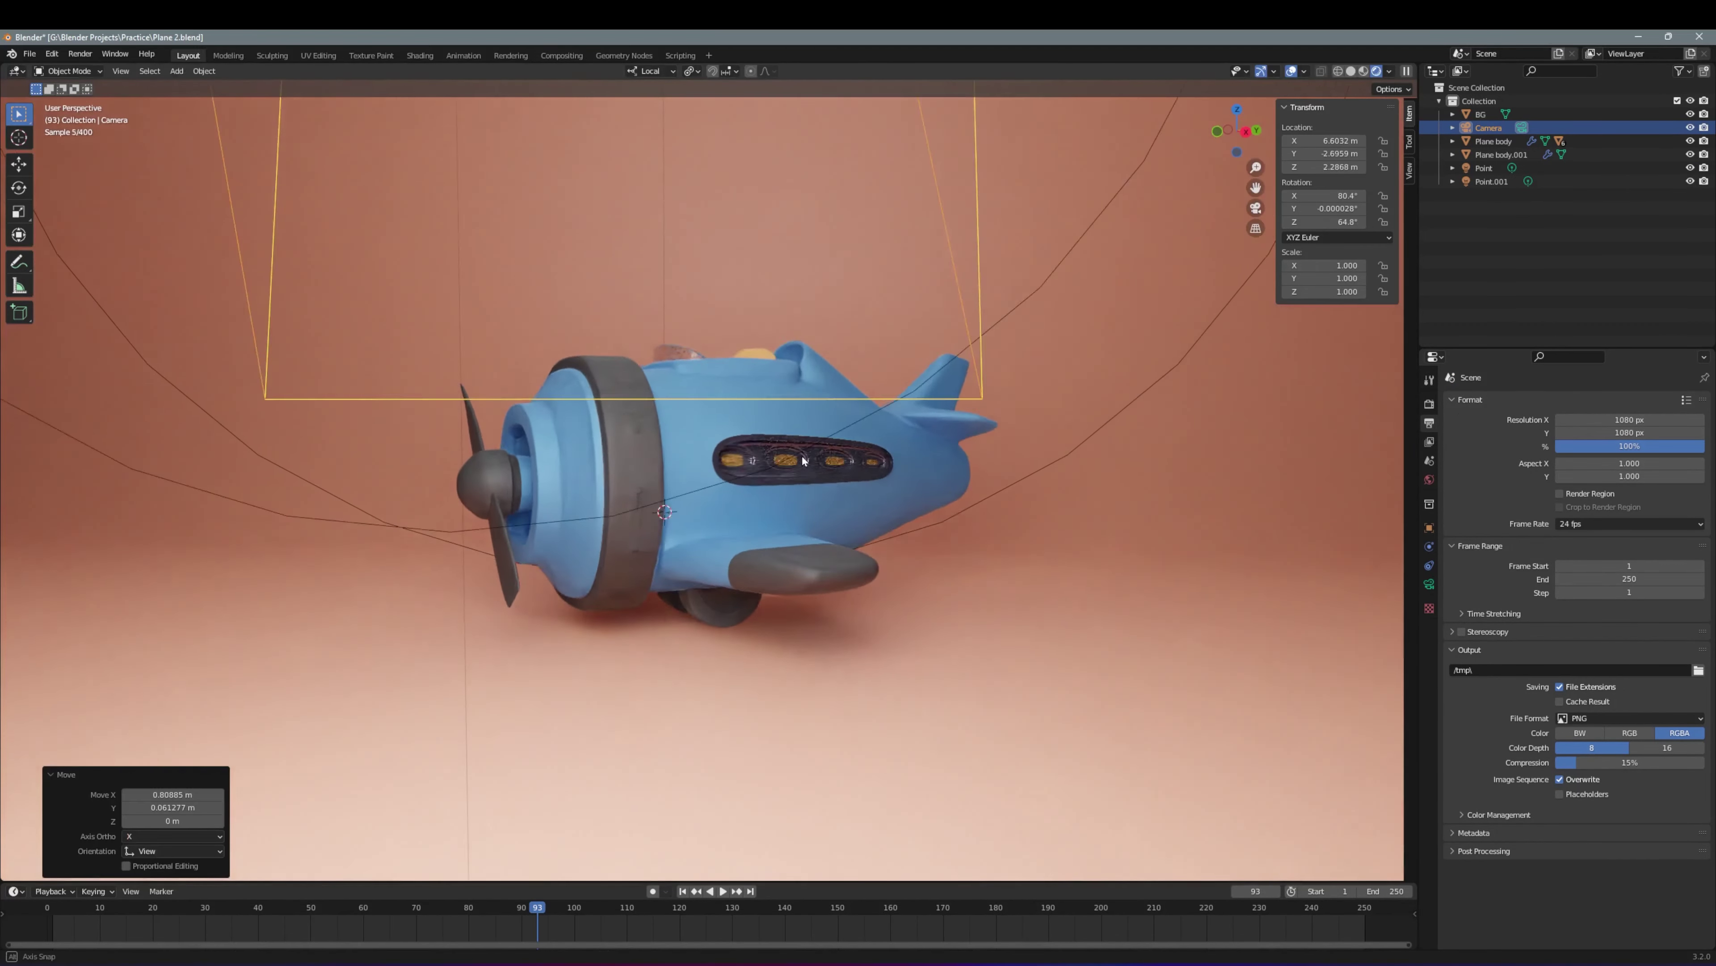
Add a point light and enlarge its radius to 2.17 m
{"action": "key", "text": "shift+a"}
{"action": "left_click", "coordinate": [1076, 457]}
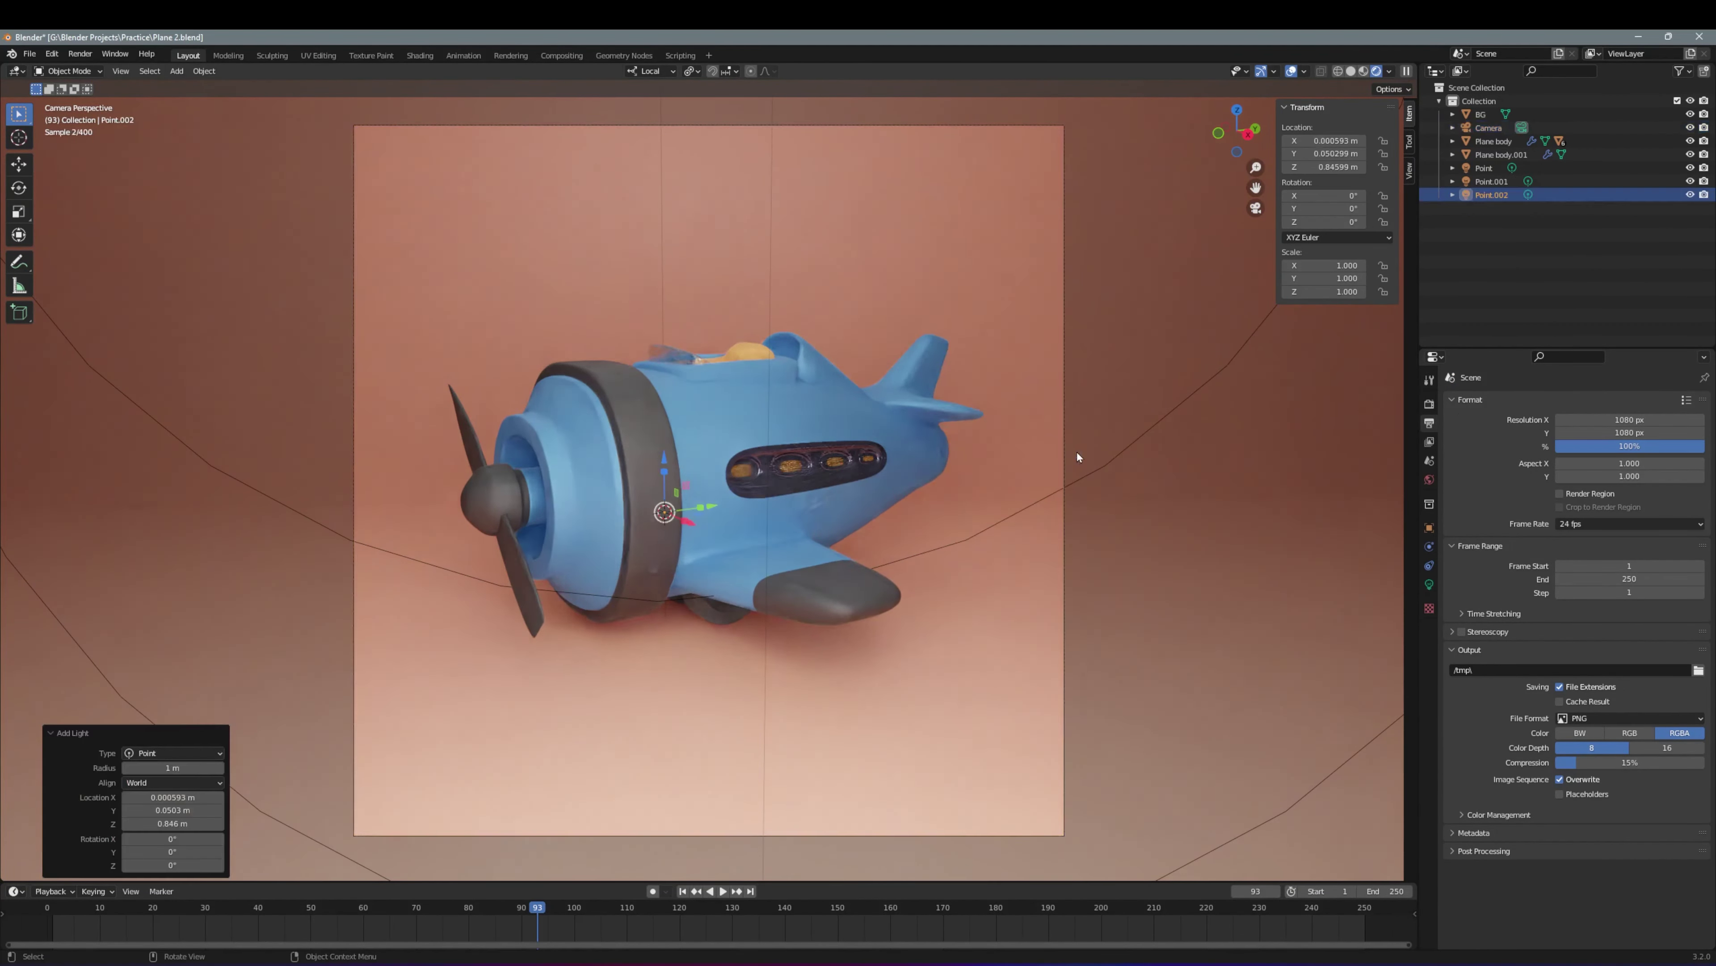
{"action": "left_click", "coordinate": [1429, 585]}
{"action": "key", "text": "g"}
{"action": "key", "text": "x"}
{"action": "left_click", "coordinate": [696, 404]}
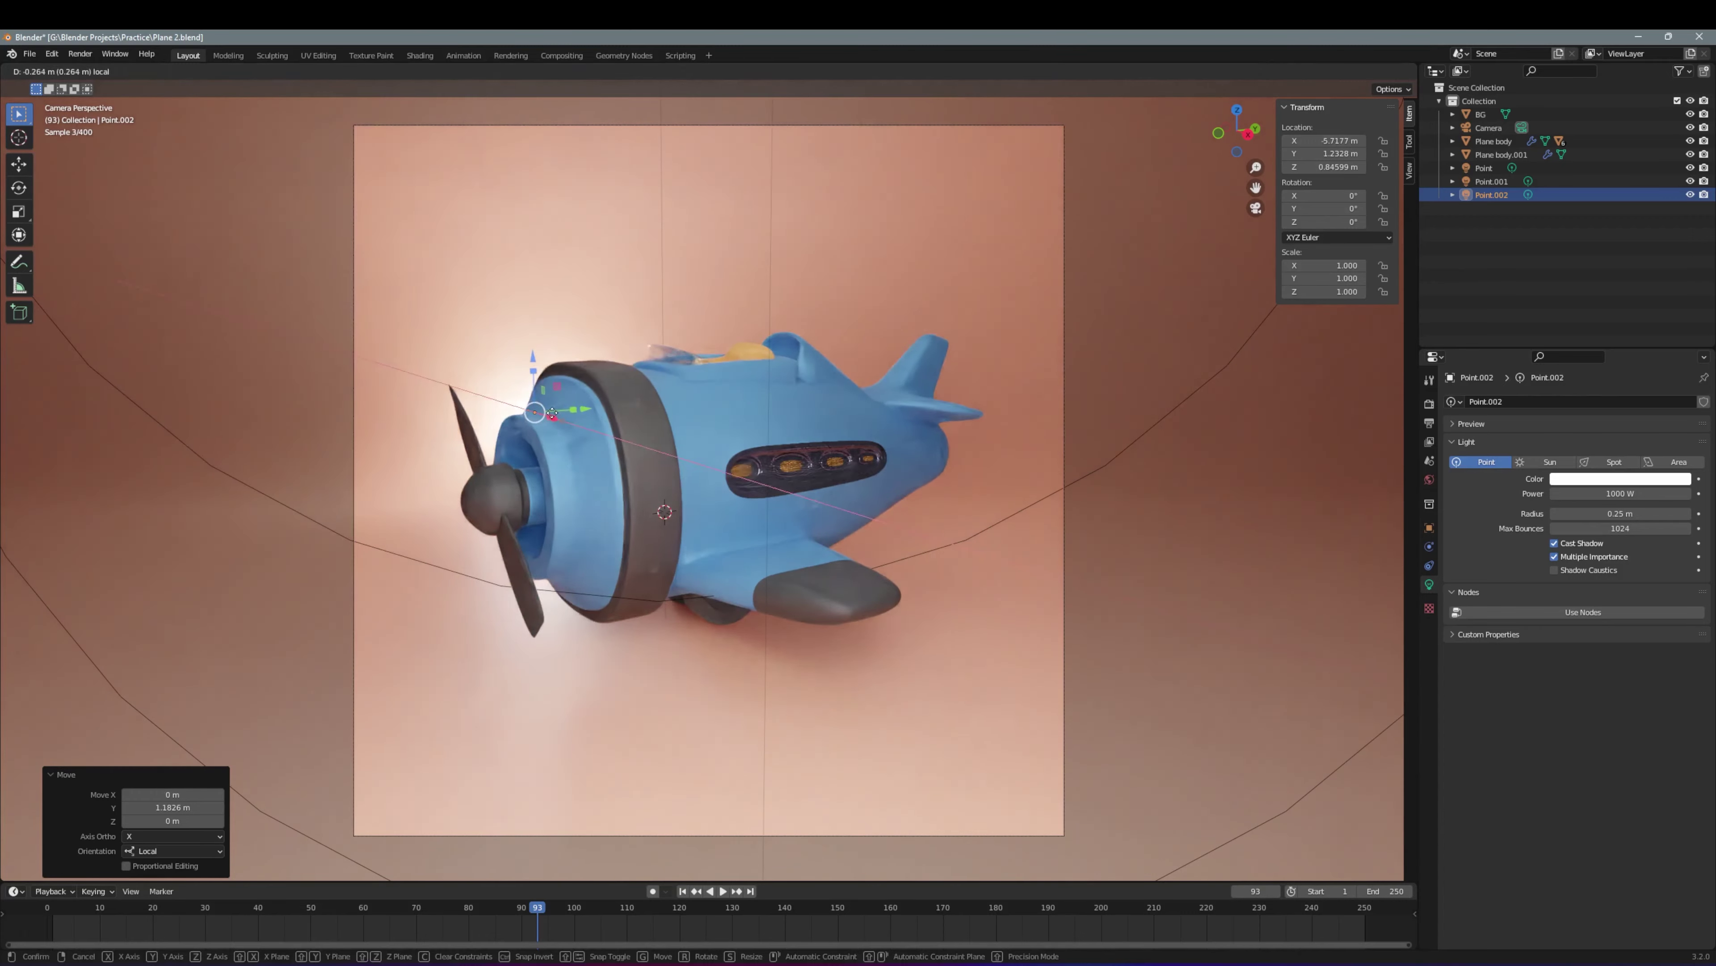
Position the point light above the cockpit and tint it pale green
{"action": "key", "text": "g"}
{"action": "key", "text": "y"}
{"action": "left_click", "coordinate": [612, 229]}
{"action": "key", "text": "g"}
{"action": "left_click", "coordinate": [732, 341]}
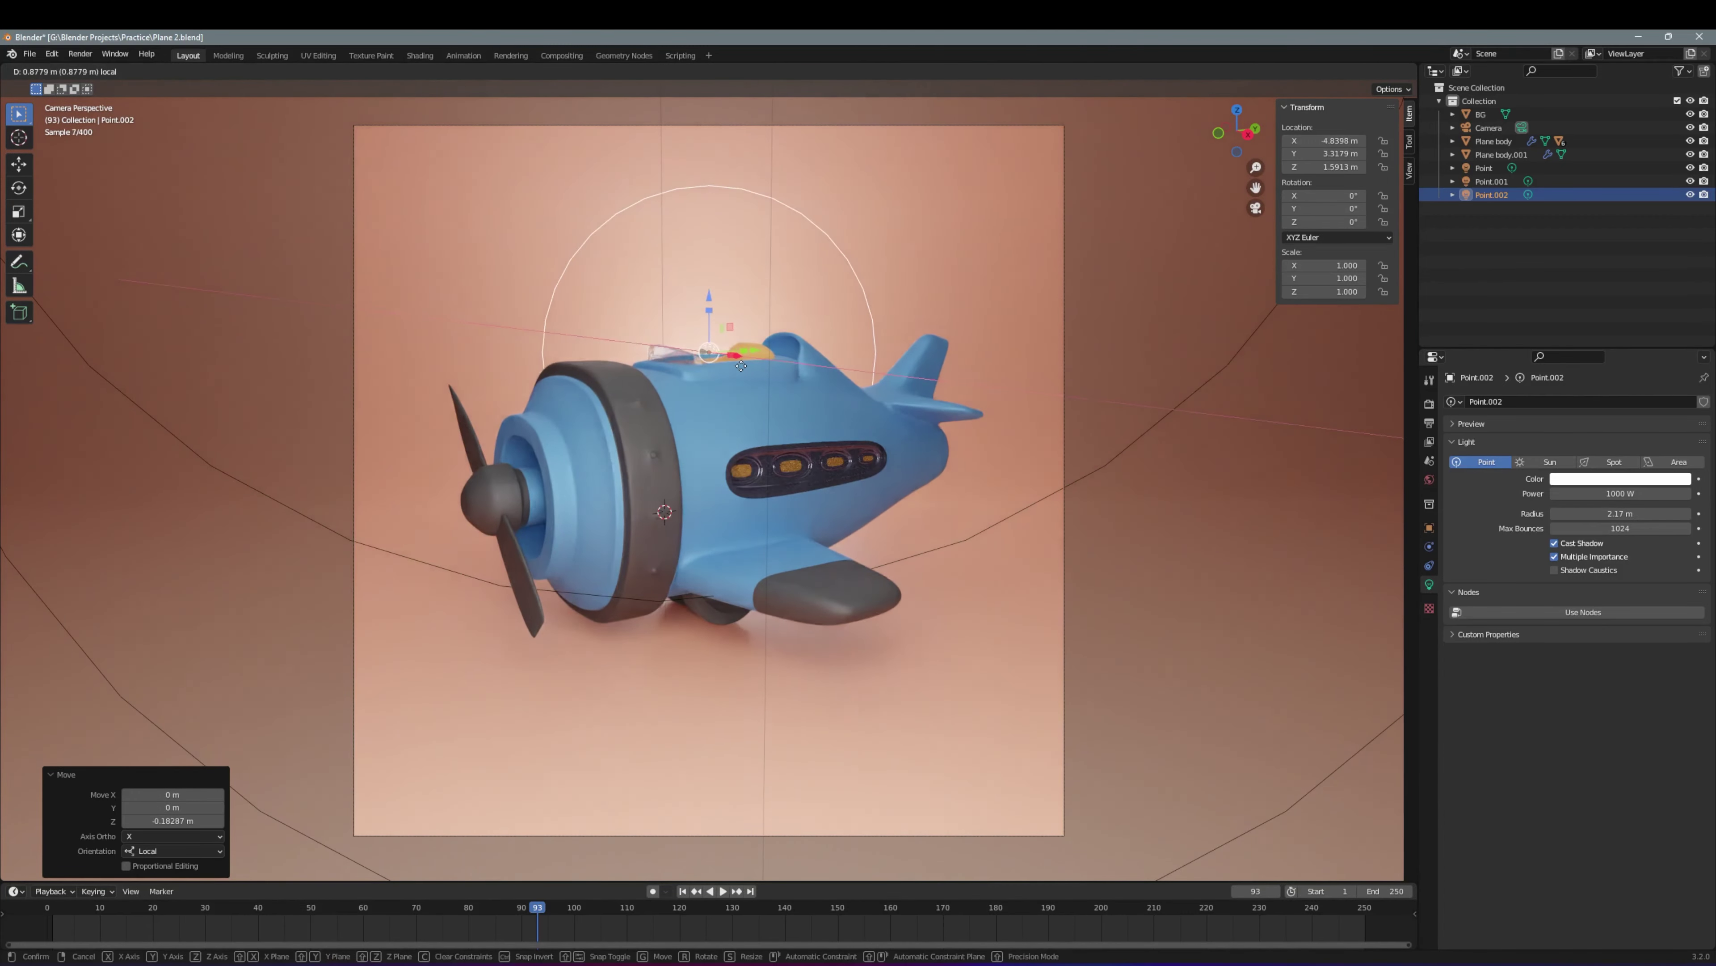
{"action": "key", "text": "g"}
{"action": "key", "text": "x"}
{"action": "key", "text": "x"}
{"action": "left_click_drag", "start_coordinate": [1621, 348], "coordinate": [1619, 340]}
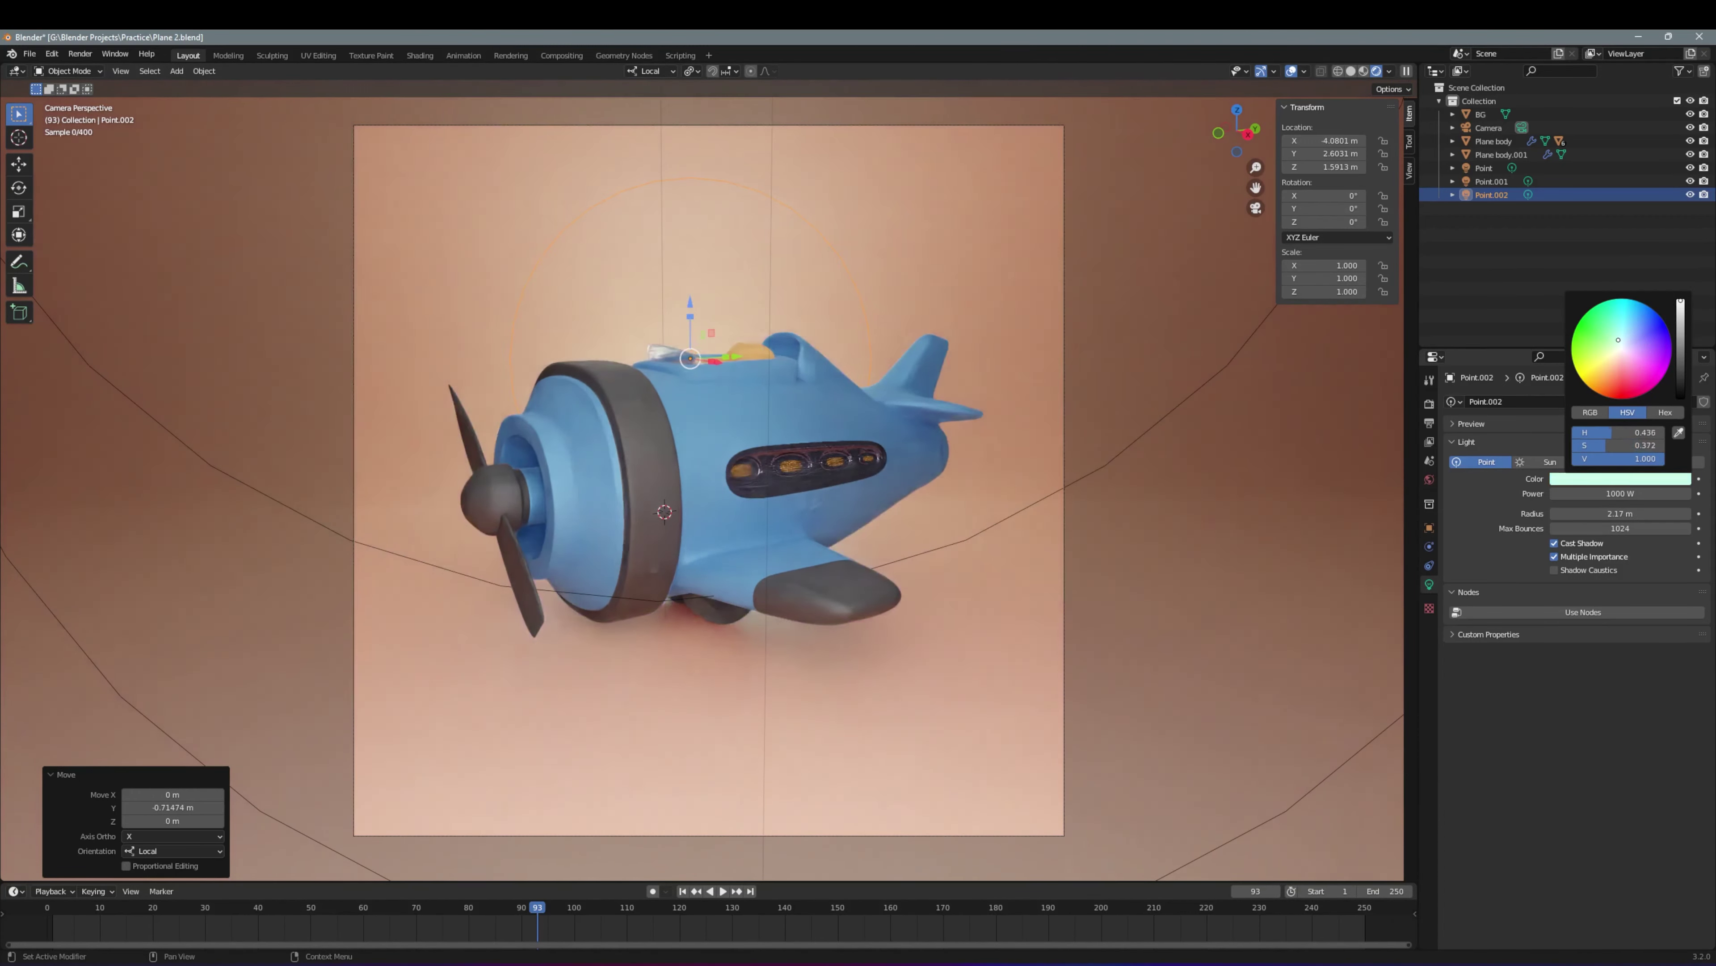
Make the backdrop material purple with Metallic 0.570
{"action": "left_click", "coordinate": [1480, 114]}
{"action": "left_click", "coordinate": [1429, 640]}
{"action": "left_click", "coordinate": [1626, 576]}
{"action": "mouse_move", "coordinate": [1642, 433]}
{"action": "left_mouse_down"}
{"action": "mouse_move", "coordinate": [1634, 450]}
{"action": "mouse_move", "coordinate": [1649, 432]}
{"action": "left_mouse_up"}
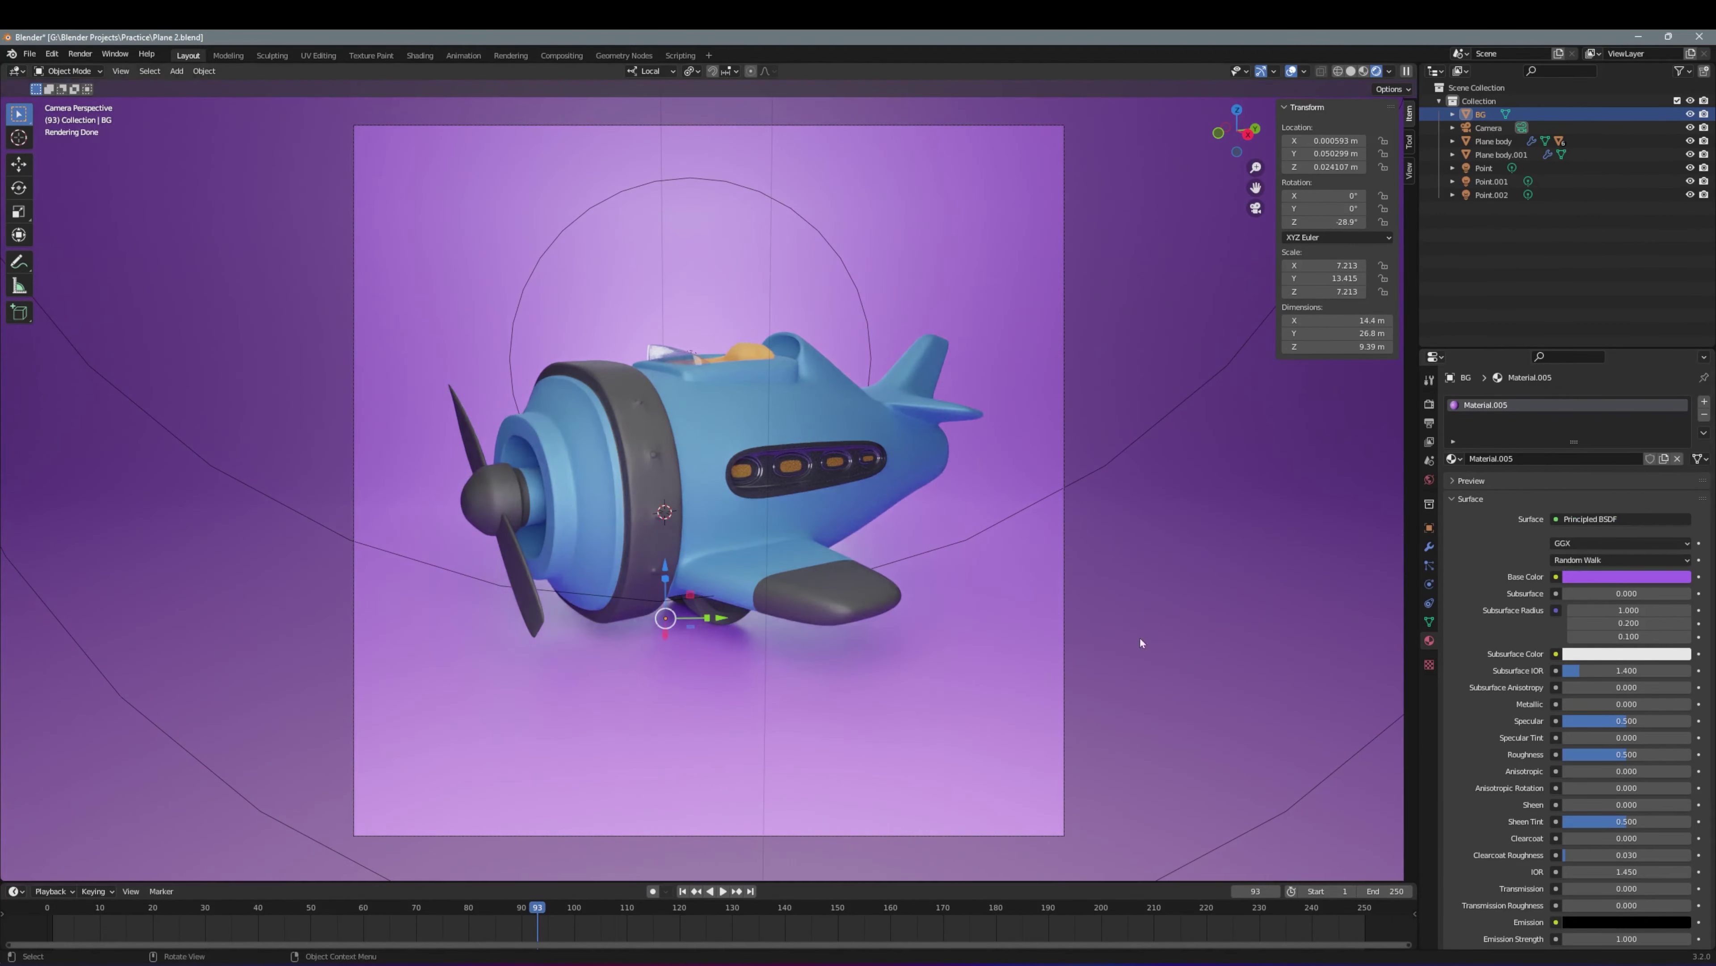
{"action": "mouse_move", "coordinate": [1615, 704]}
{"action": "left_mouse_down"}
{"action": "mouse_move", "coordinate": [1649, 704]}
{"action": "mouse_move", "coordinate": [1626, 754]}
{"action": "left_mouse_up"}
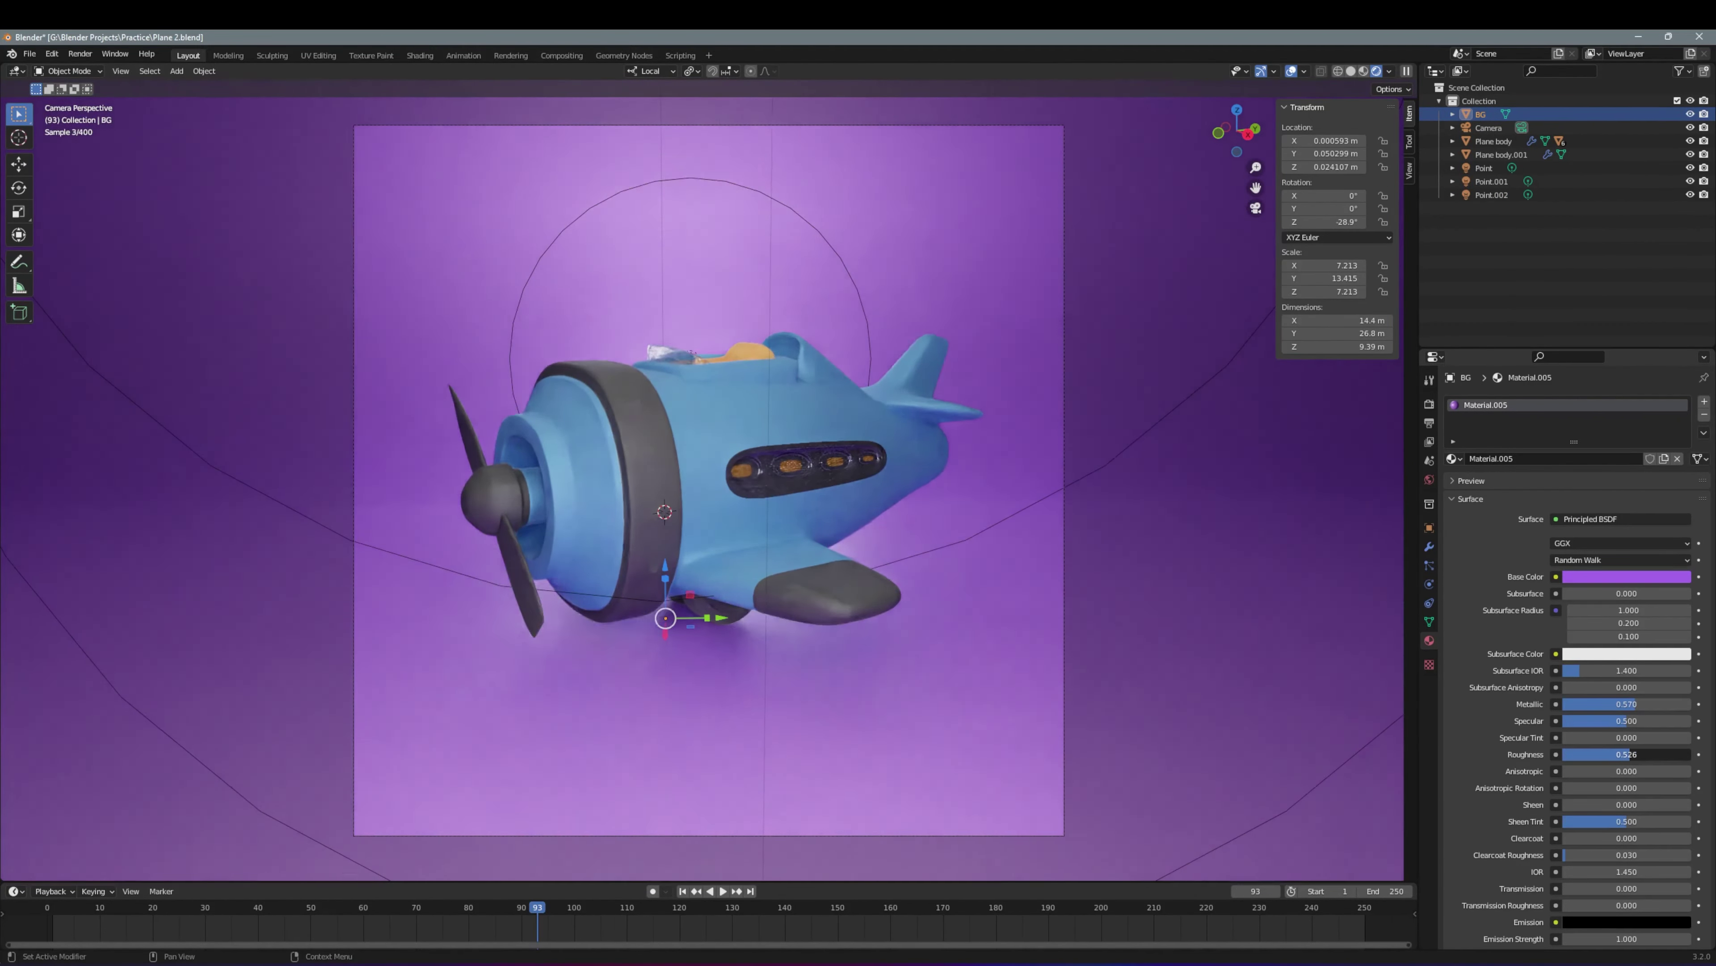
Add a cube and move it along X behind the propeller
{"action": "left_click", "coordinate": [844, 412]}
{"action": "left_click", "coordinate": [1270, 399]}
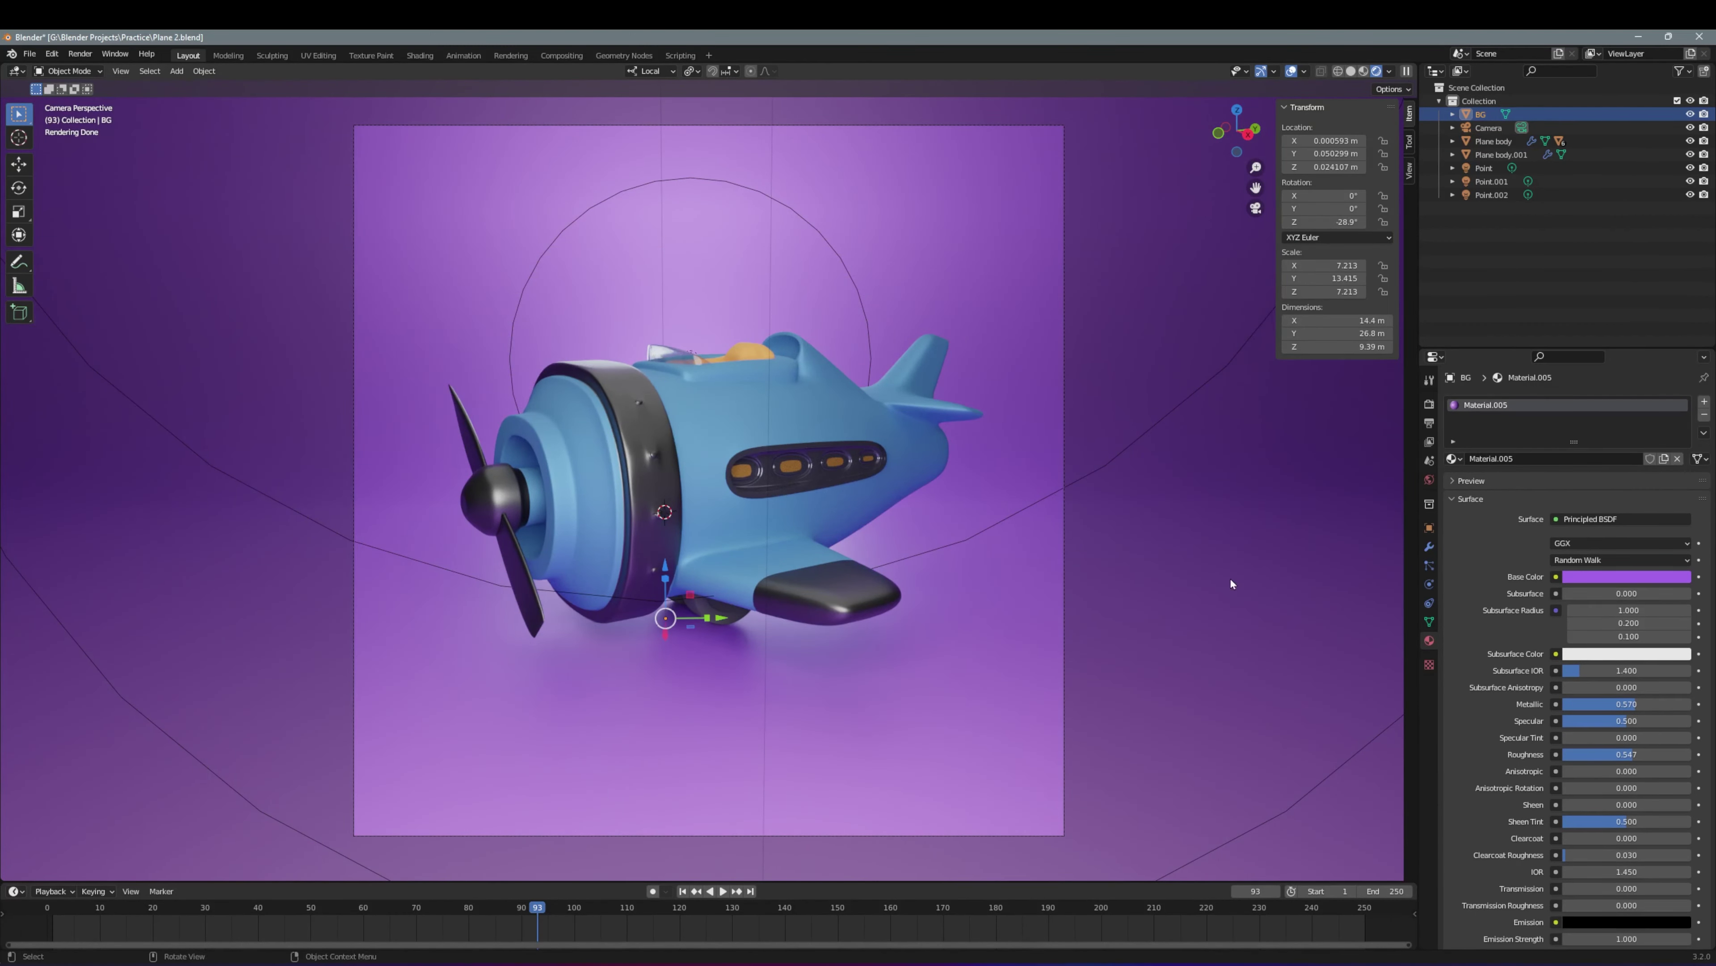
{"action": "key", "text": "shift+a"}
{"action": "left_click", "coordinate": [1014, 474]}
{"action": "key", "text": "g"}
{"action": "key", "text": "x"}
{"action": "left_click", "coordinate": [811, 473]}
Round the cube's edges with a Bevel modifier
{"action": "left_click", "coordinate": [1429, 546]}
{"action": "left_click", "coordinate": [1575, 401]}
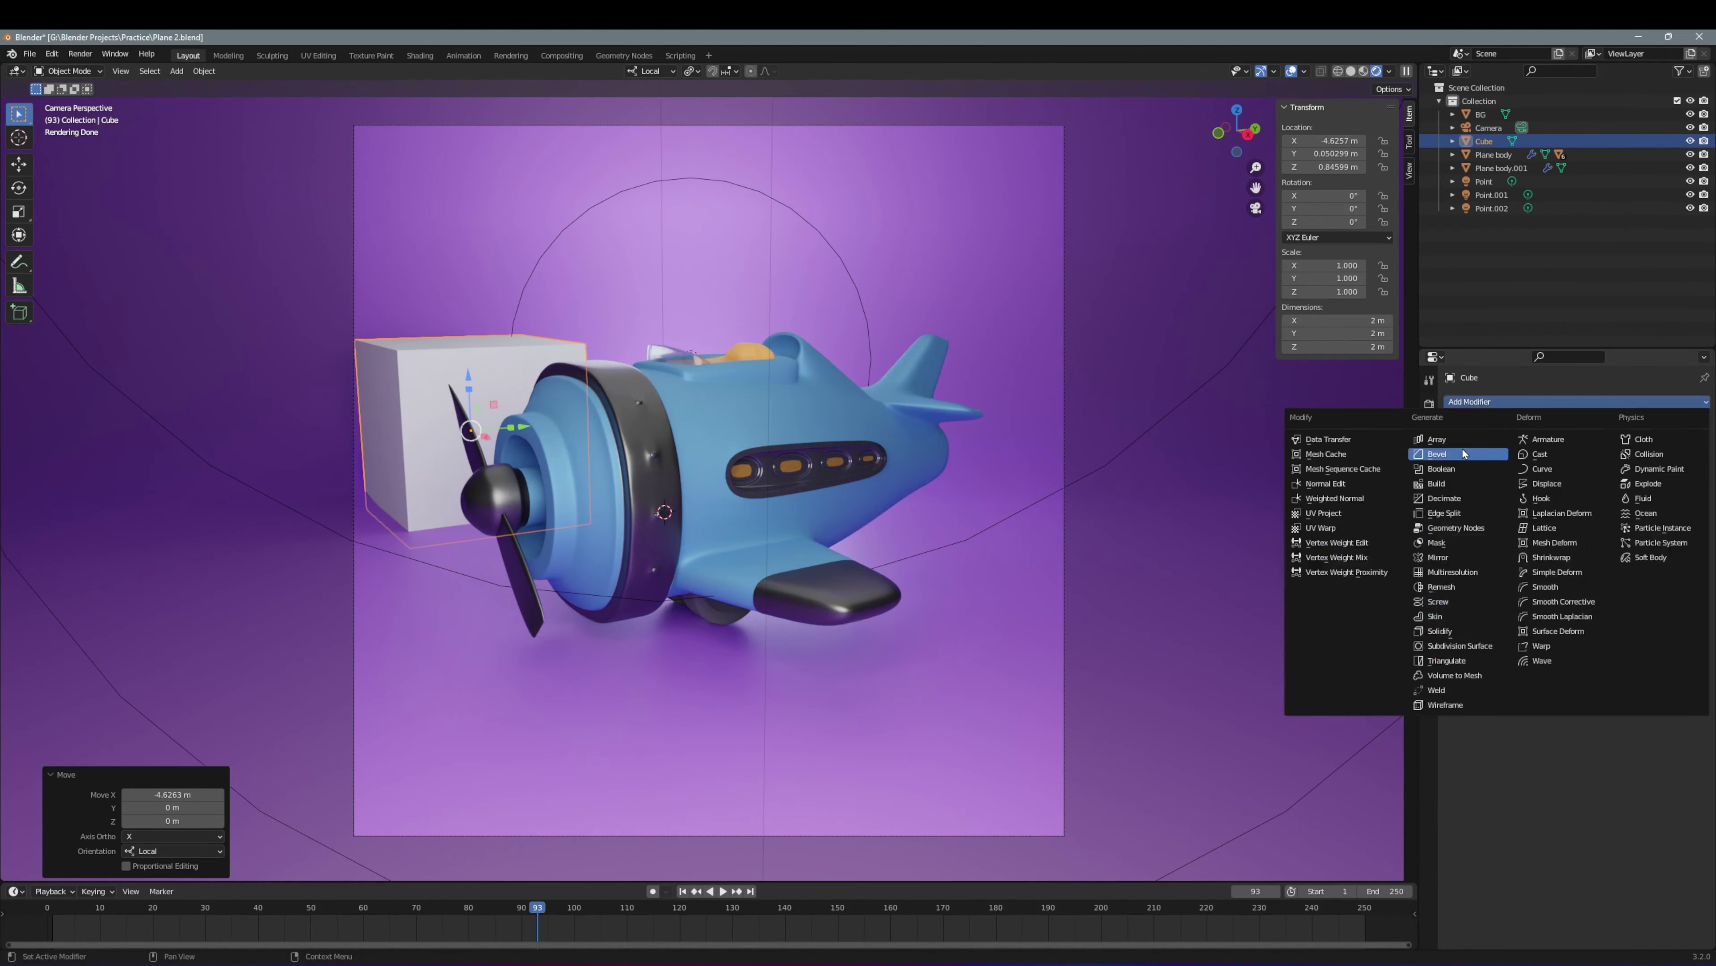
{"action": "left_click", "coordinate": [1465, 454]}
{"action": "left_click", "coordinate": [1687, 476]}
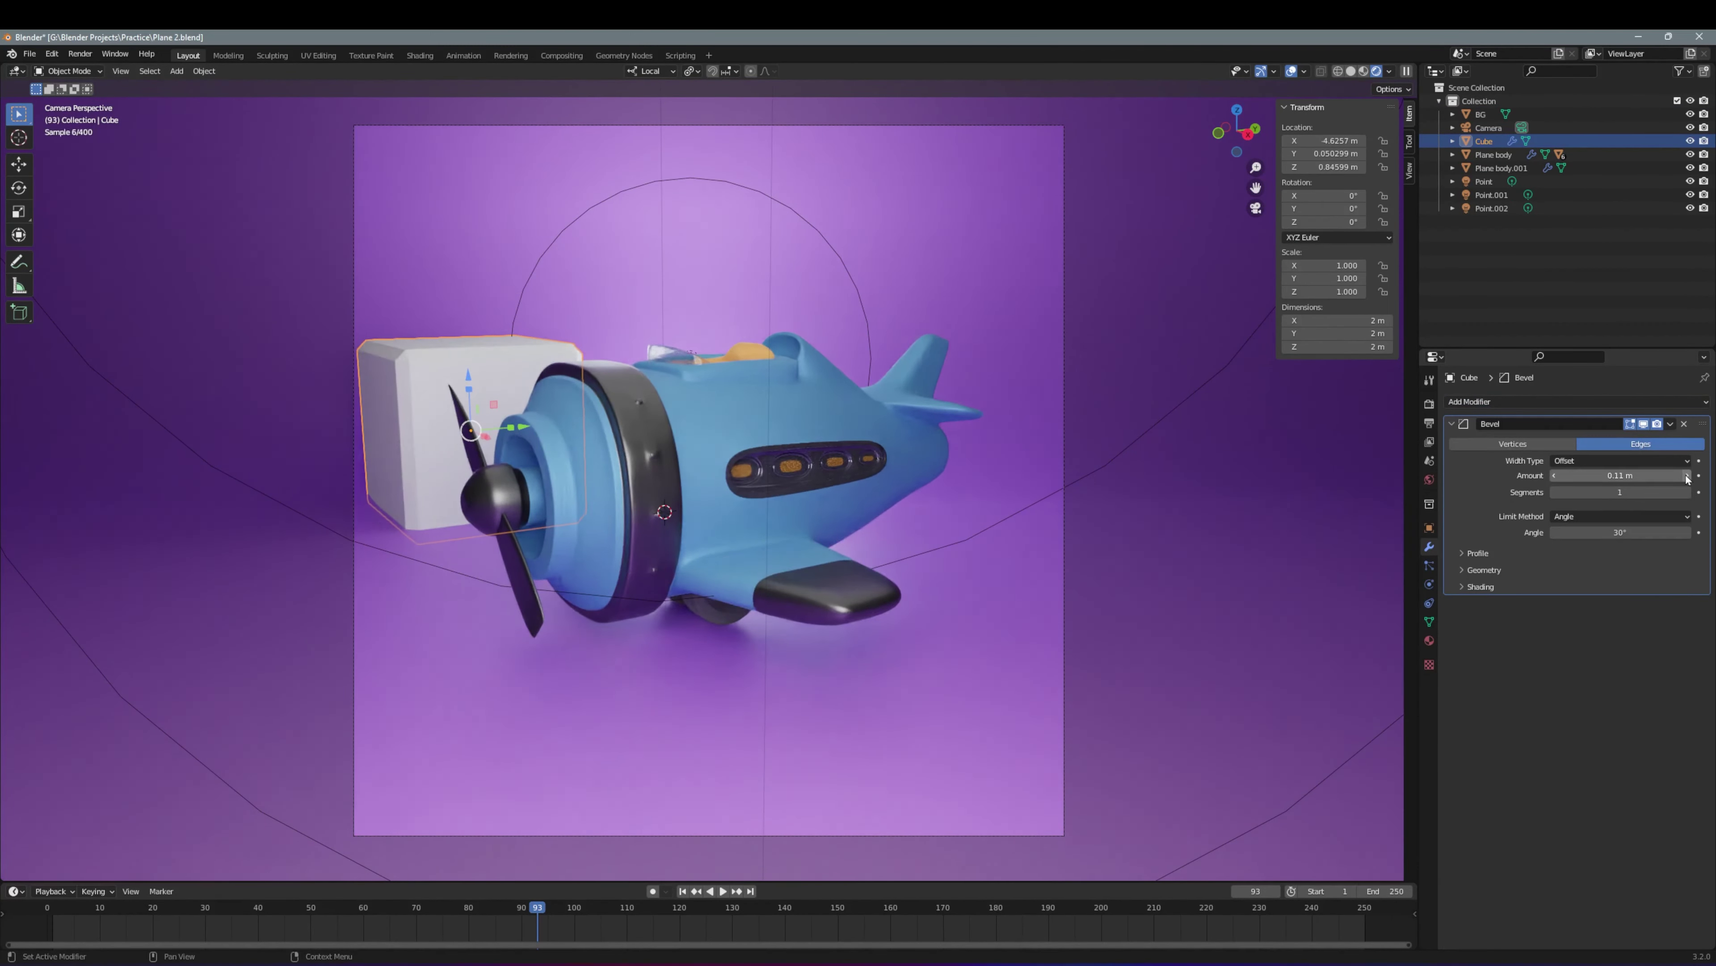
Give the cube a new pink material
{"action": "left_click", "coordinate": [1429, 640]}
{"action": "left_click", "coordinate": [1507, 459]}
{"action": "left_click", "coordinate": [1627, 577]}
{"action": "left_click_drag", "start_coordinate": [1653, 430], "coordinate": [1639, 432]}
Duplicate the cube and stretch the copy vertically into a tall box
{"action": "key", "text": "shift+d"}
{"action": "left_click", "coordinate": [985, 350]}
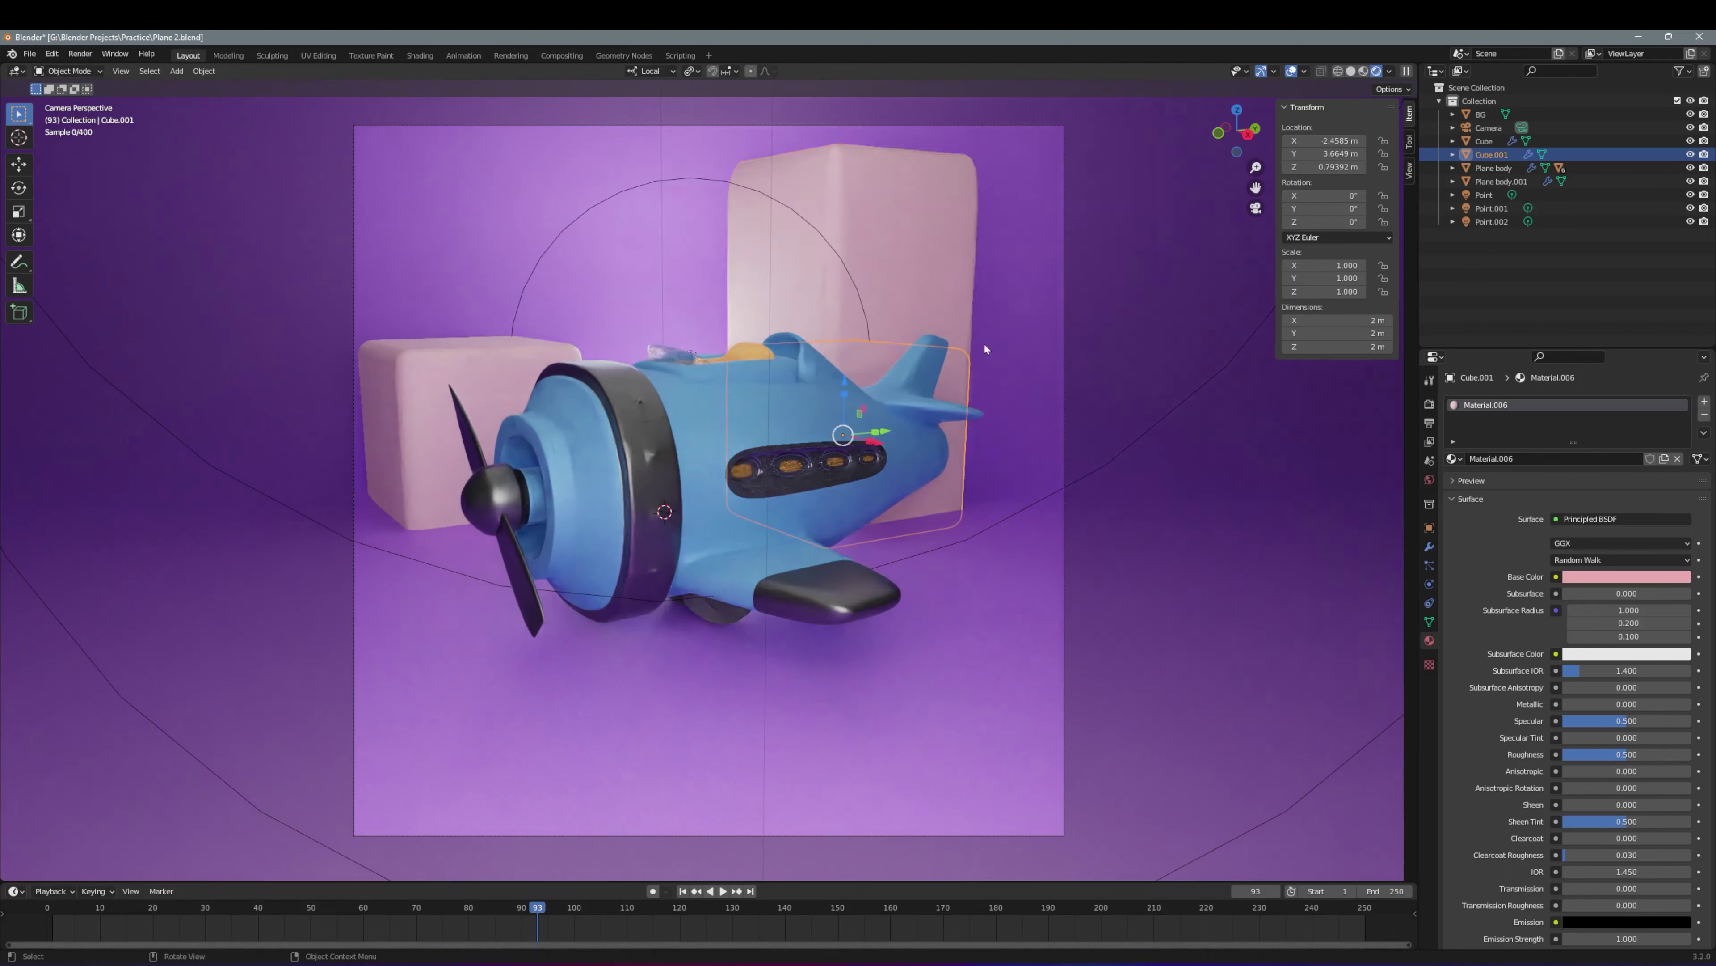
{"action": "left_click", "coordinate": [1429, 546]}
{"action": "key", "text": "alt+g"}
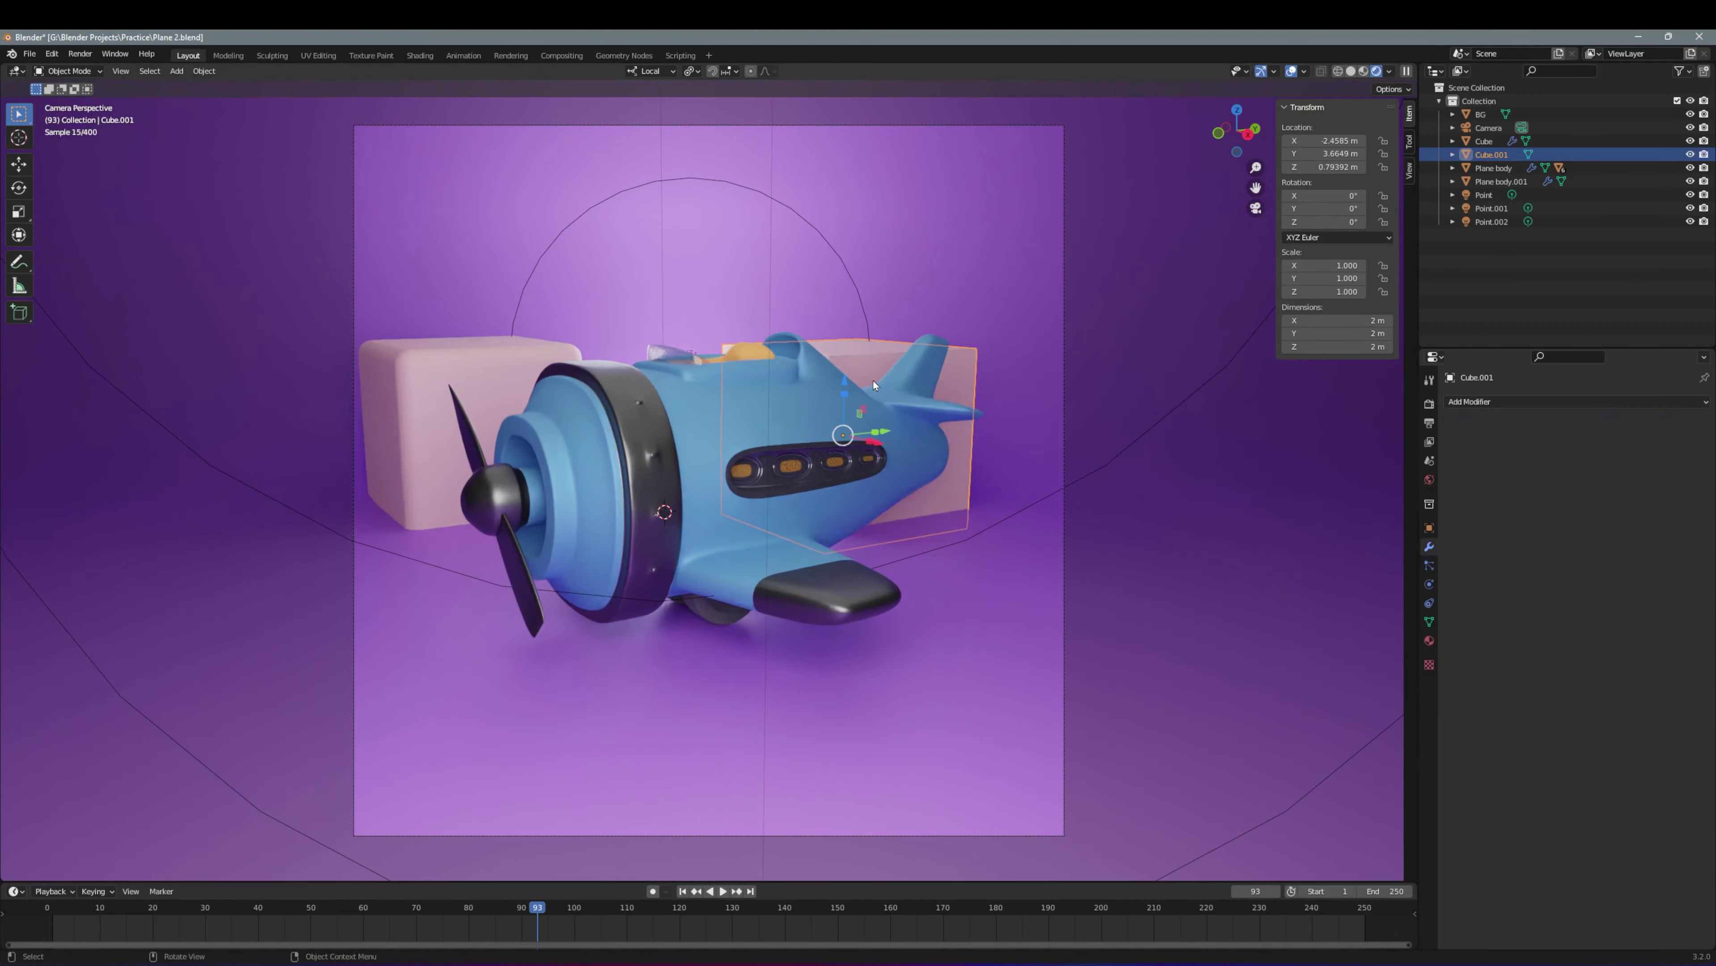
{"action": "key", "text": "s"}
{"action": "key", "text": "z"}
{"action": "left_click", "coordinate": [986, 893]}
Apply the tall box's scale, adjust its bevel, and move it right
{"action": "left_click", "coordinate": [1575, 401]}
{"action": "left_click", "coordinate": [1453, 460]}
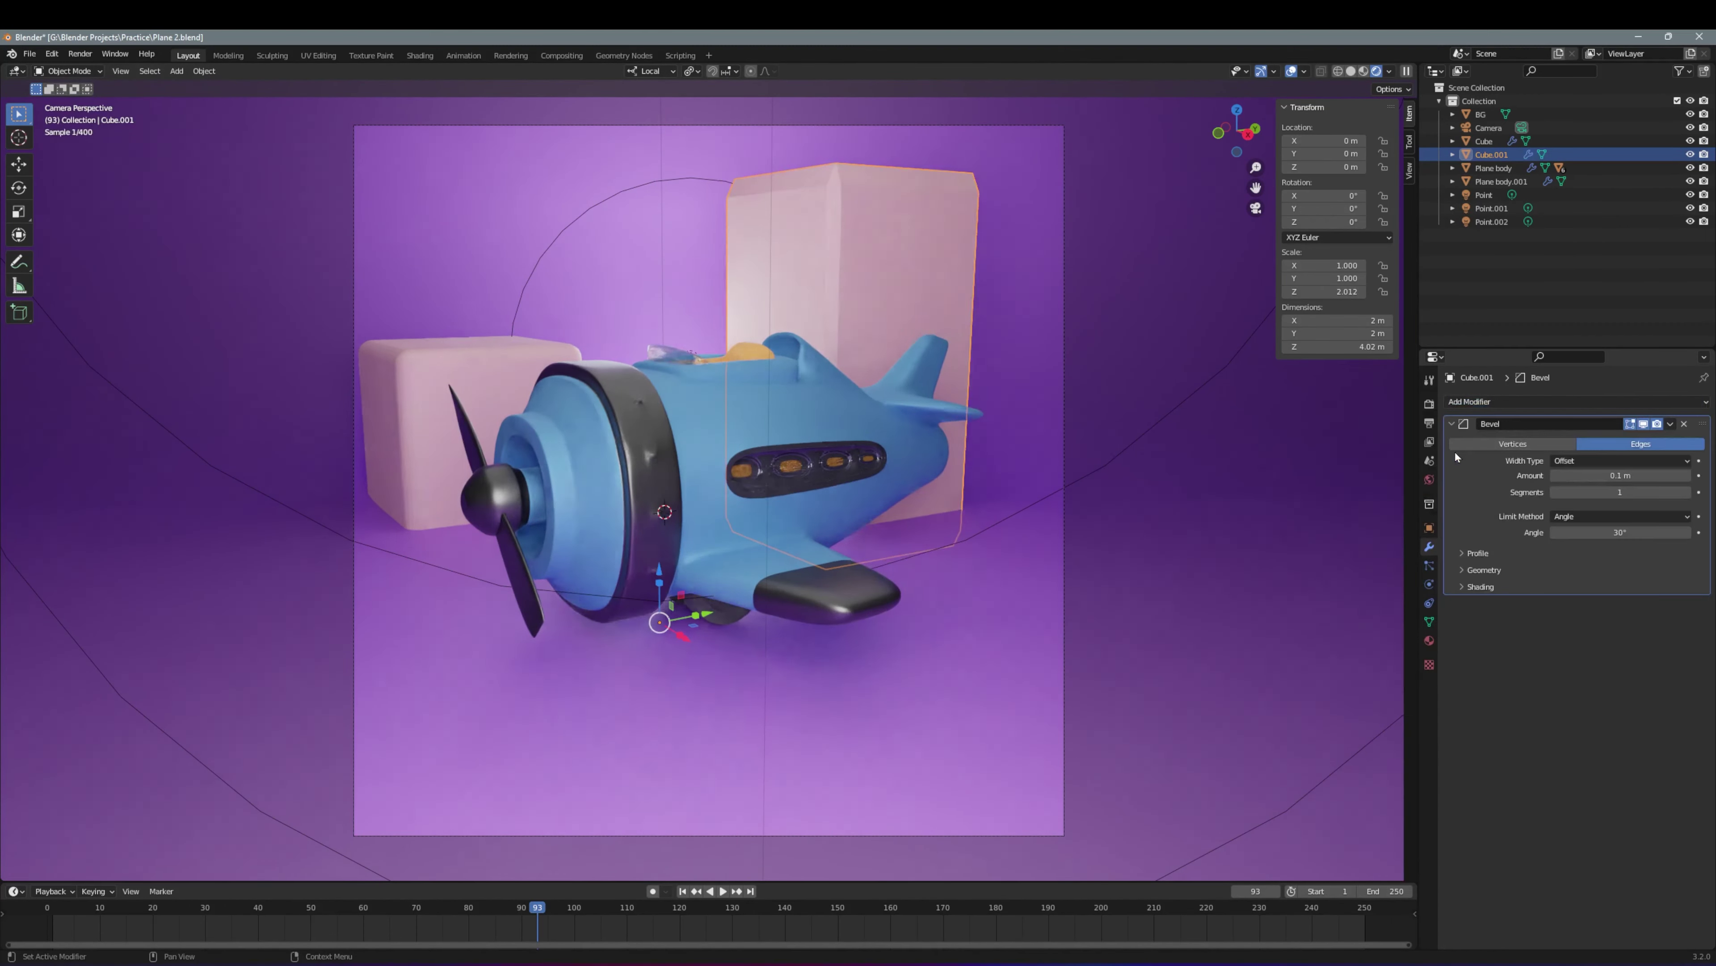
{"action": "key", "text": "ctrl+a"}
{"action": "left_click", "coordinate": [898, 301]}
{"action": "left_click", "coordinate": [1575, 401]}
{"action": "left_click", "coordinate": [1453, 460]}
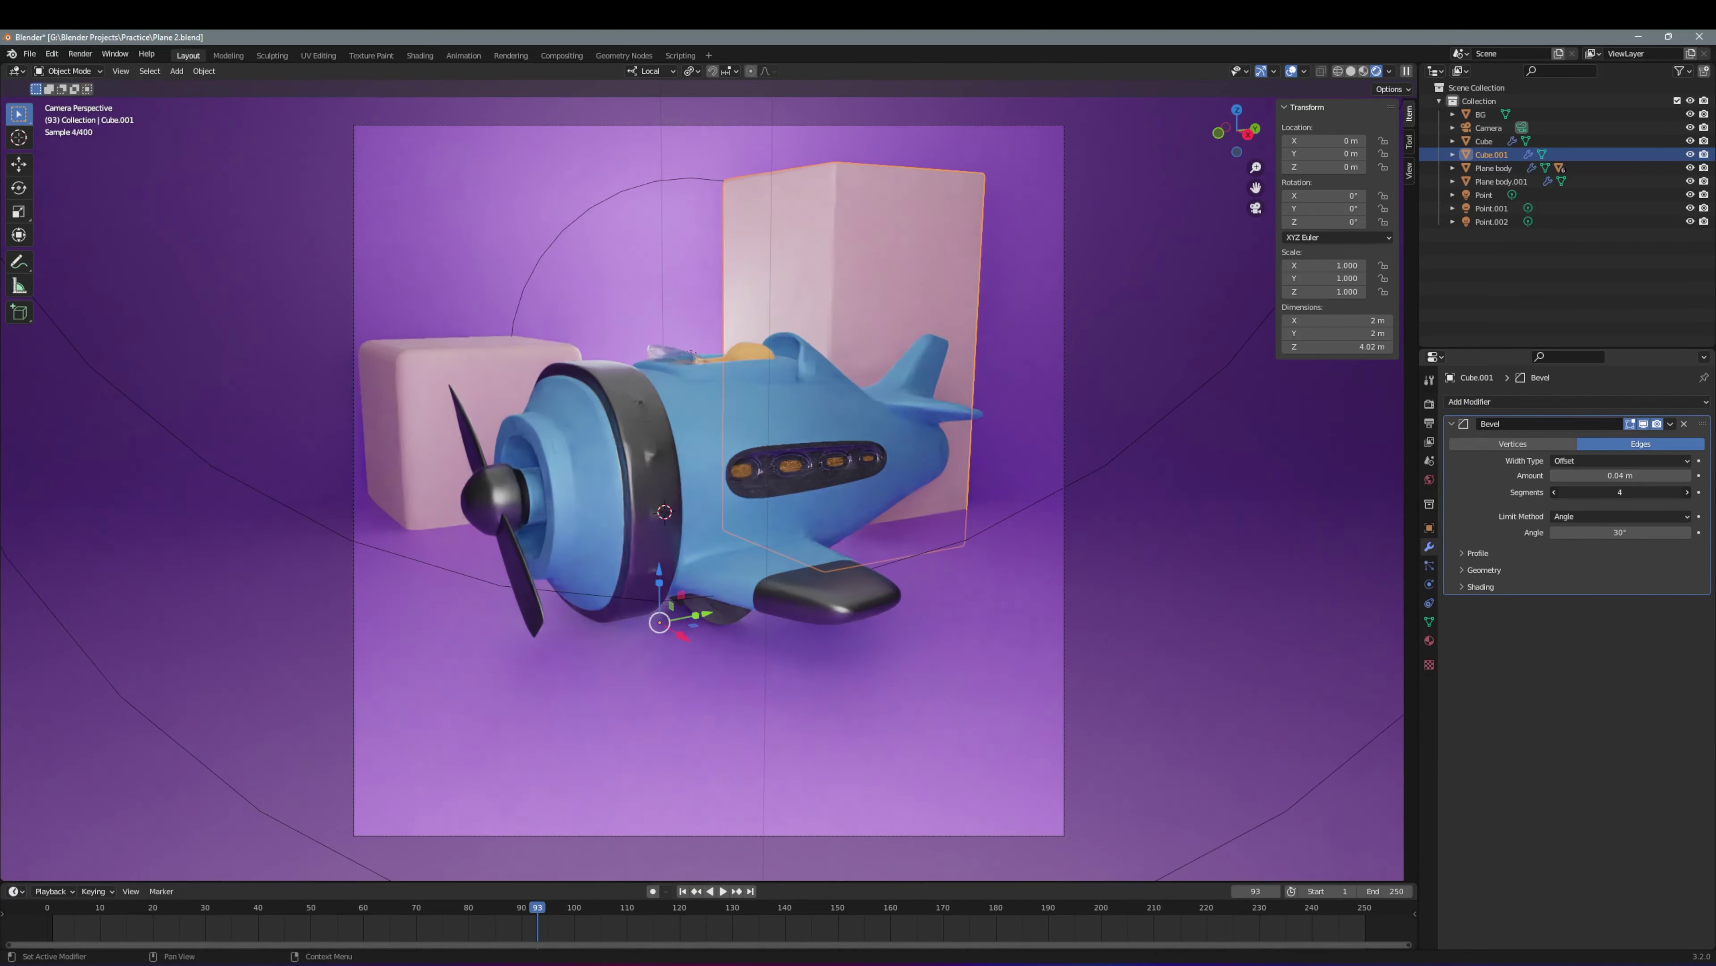
{"action": "key", "text": "g"}
{"action": "key", "text": "Return"}
Duplicate the first cube into smaller cubes beside the tail and at lower right
{"action": "left_click", "coordinate": [415, 379]}
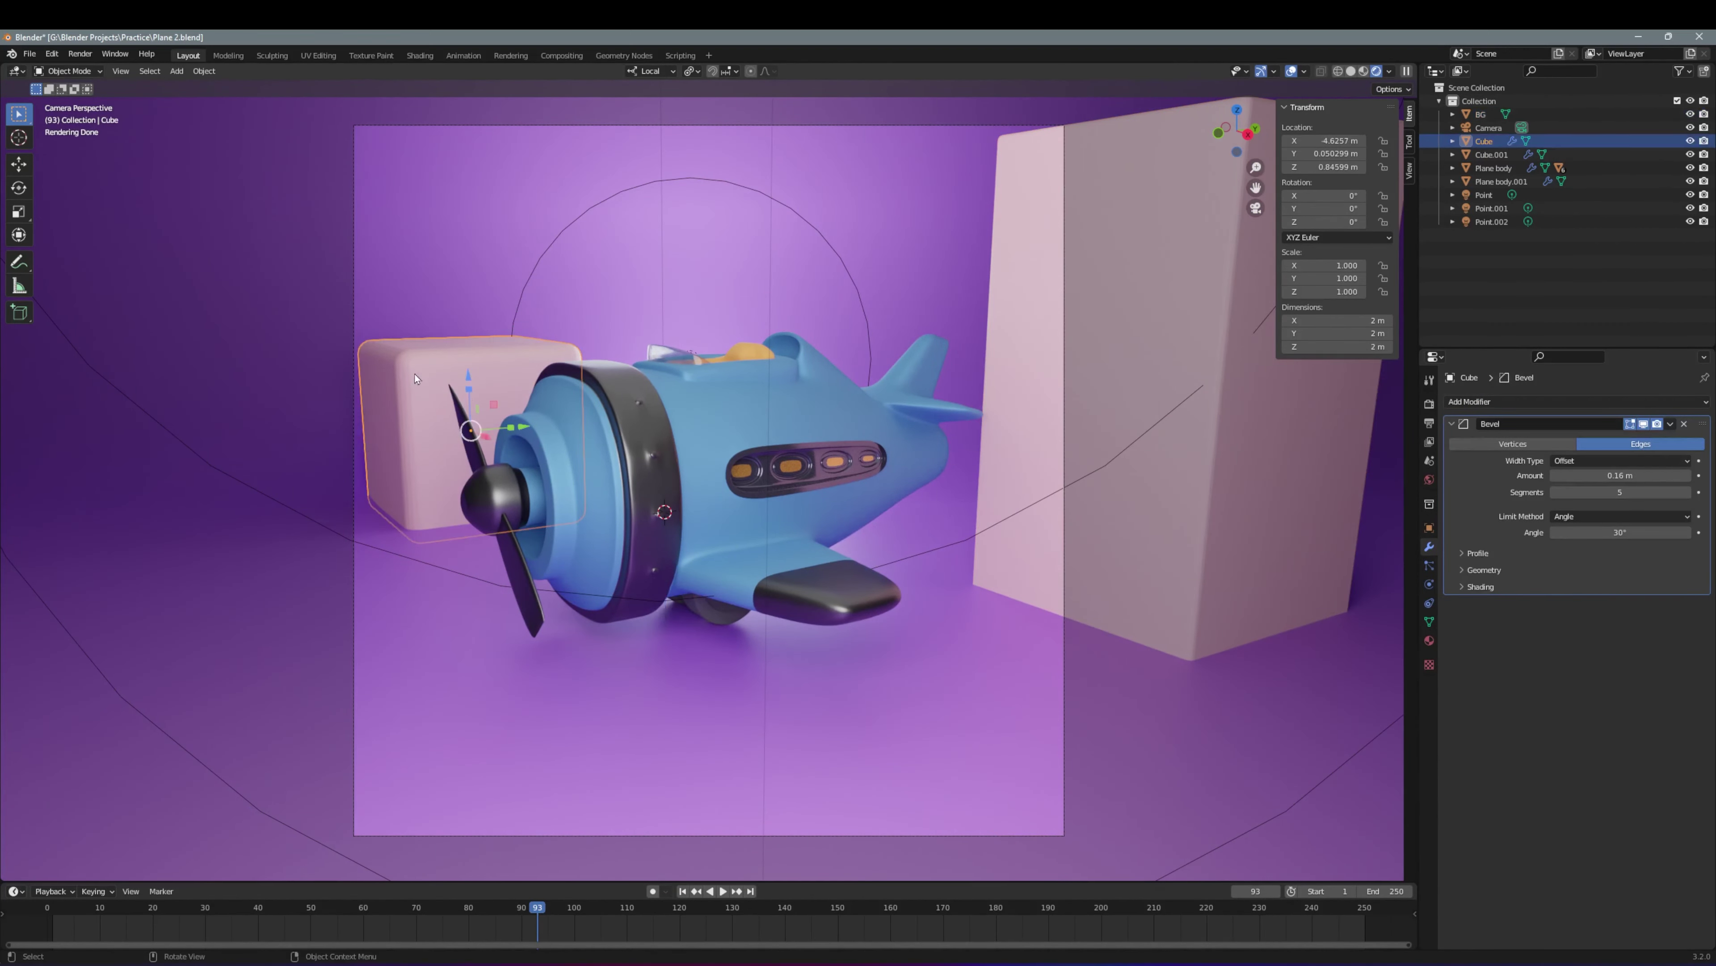
{"action": "key", "text": "shift+d"}
{"action": "key", "text": "s"}
{"action": "key", "text": "g"}
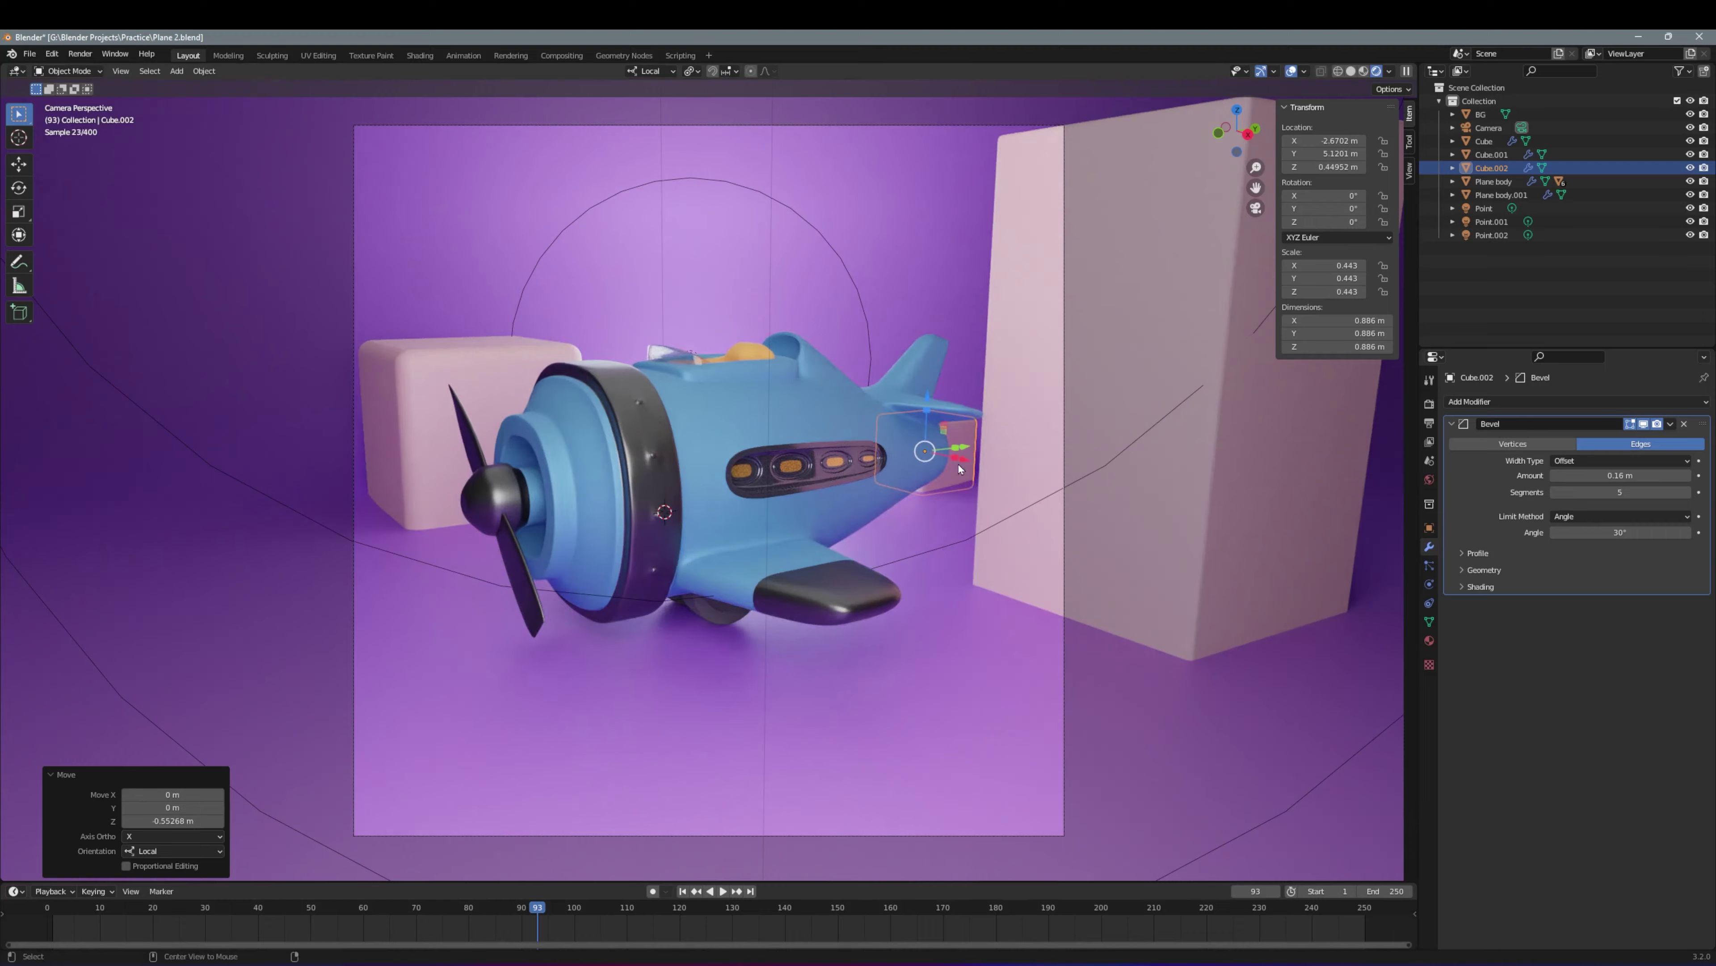
{"action": "key", "text": "shift+d"}
{"action": "key", "text": "s"}
{"action": "key", "text": "g"}
{"action": "key", "text": "shift+d"}
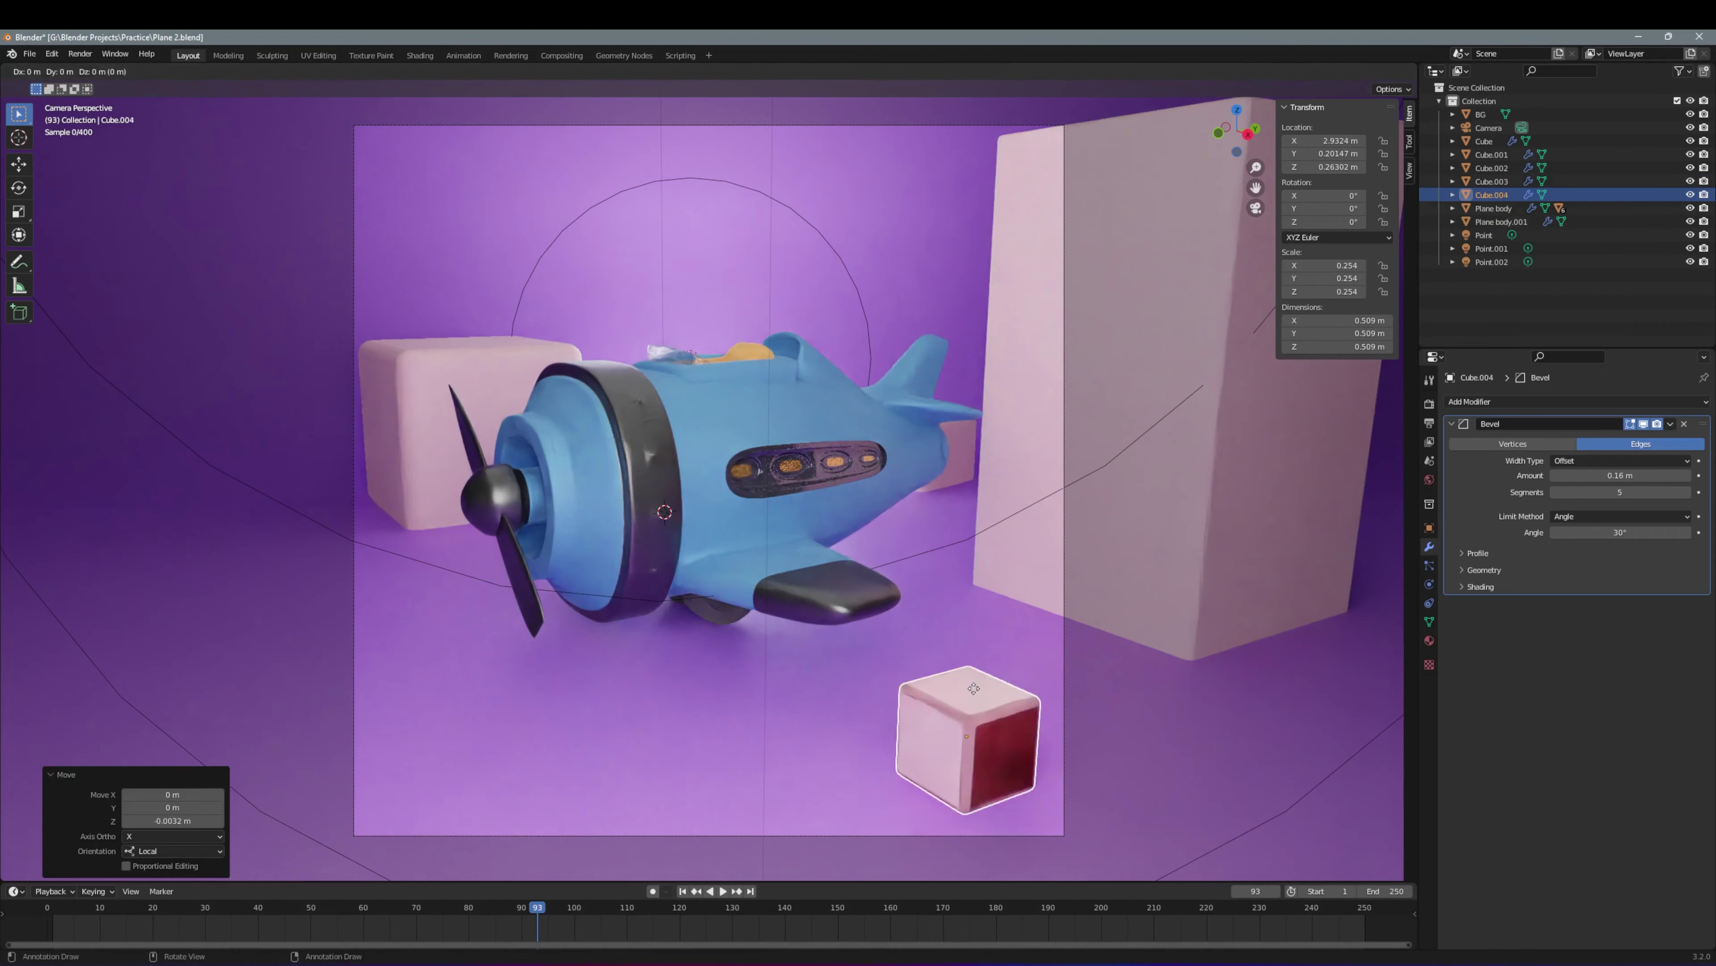
{"action": "left_click", "coordinate": [742, 681]}
{"action": "key", "text": "s"}
{"action": "left_click", "coordinate": [909, 766]}
Assign the orange 'chair' material to the small cubes
{"action": "left_click", "coordinate": [1429, 640]}
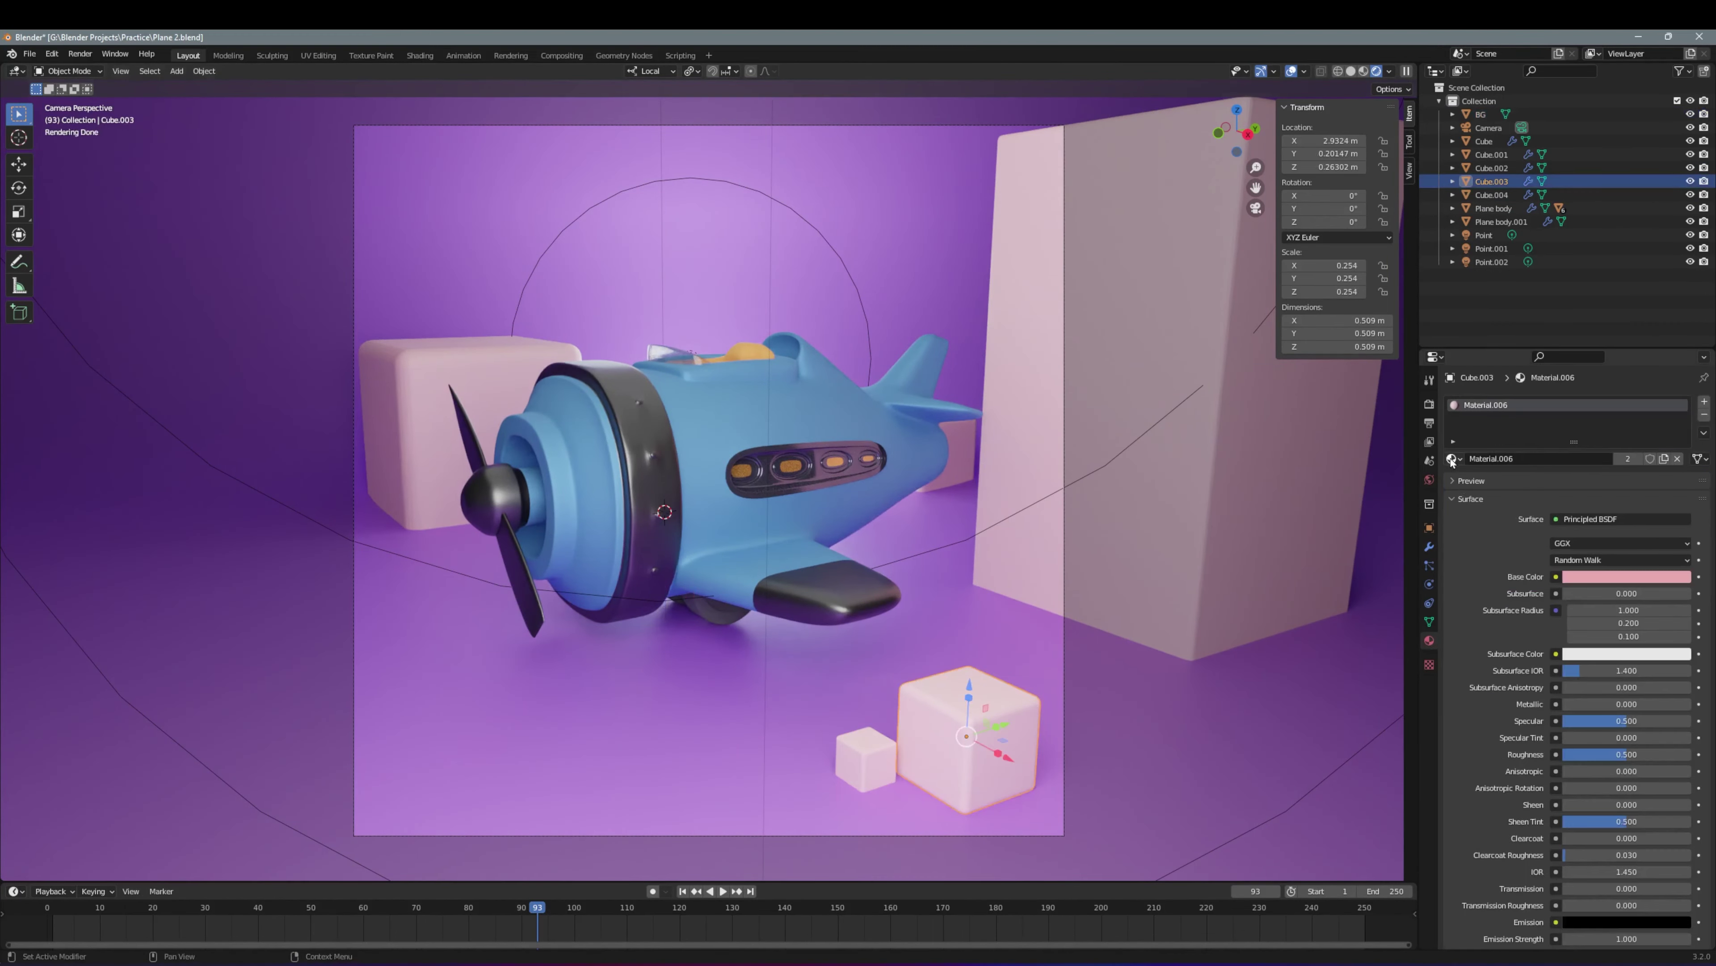
{"action": "left_click", "coordinate": [1476, 540]}
{"action": "left_click", "coordinate": [1475, 559]}
{"action": "left_click", "coordinate": [1453, 458]}
{"action": "left_click", "coordinate": [1476, 497]}
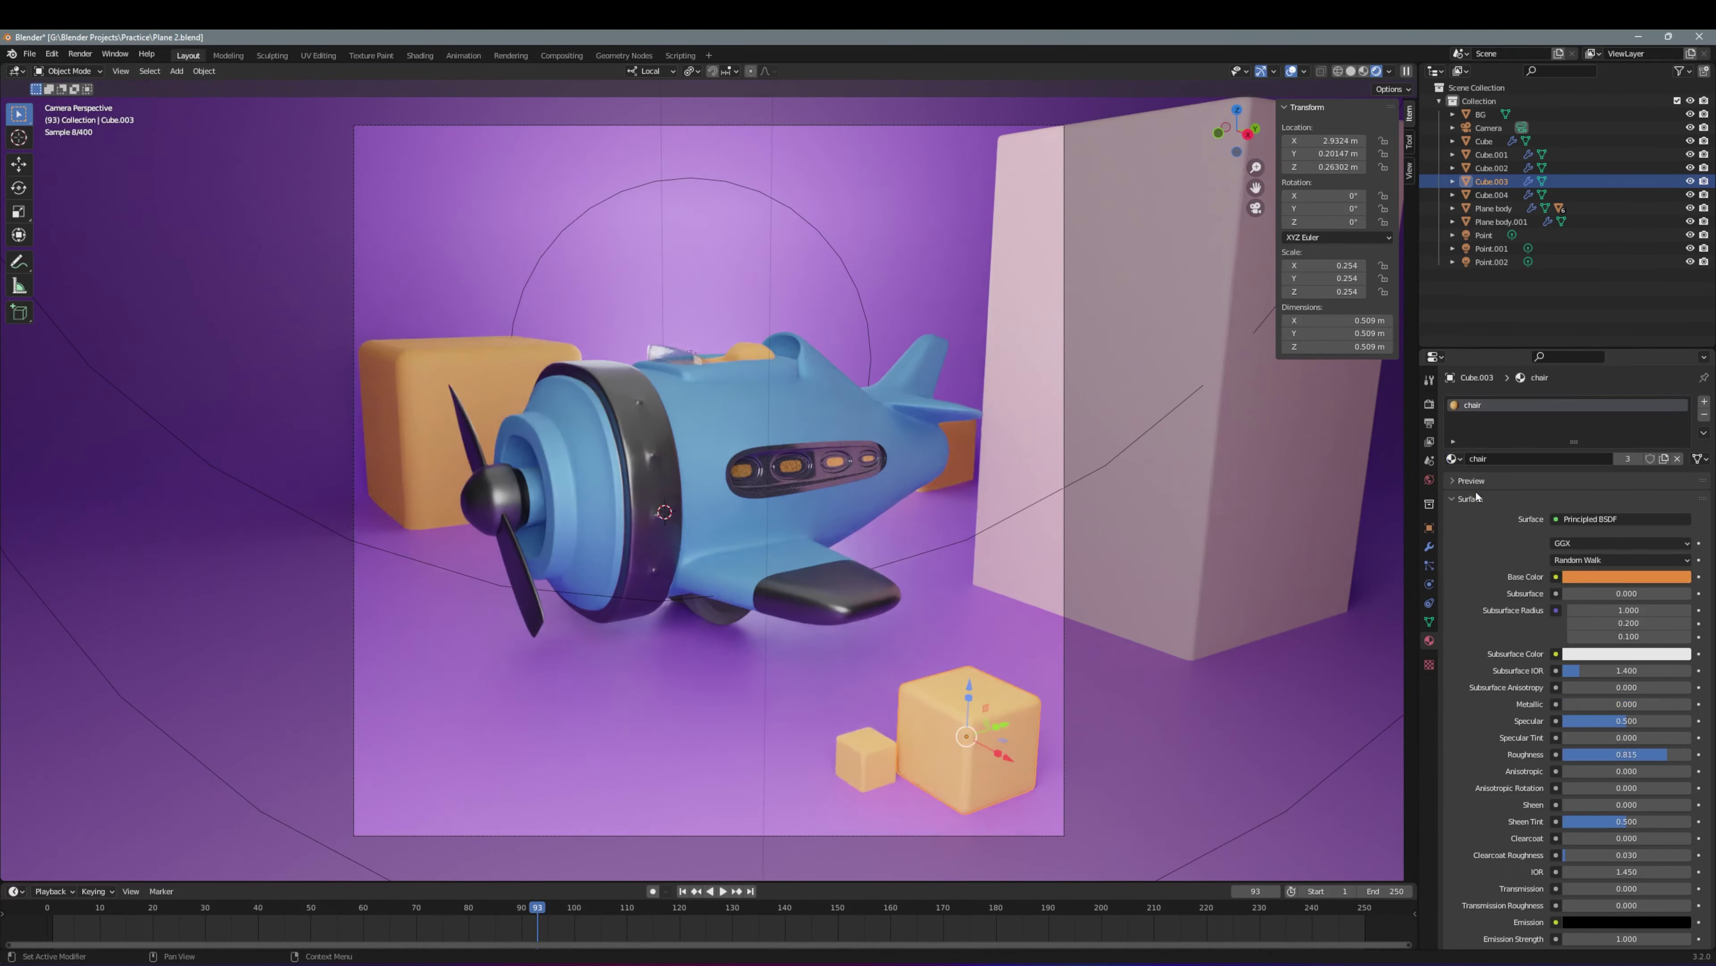
{"action": "scroll", "coordinate": [711, 556], "scroll_direction": "down", "scroll_amount": 2}
{"action": "key", "text": "alt+a"}
Delete the tall wall panel and inspect the plane body's propeller ring in Edit Mode
{"action": "left_click", "coordinate": [1103, 415]}
{"action": "key", "text": "Delete"}
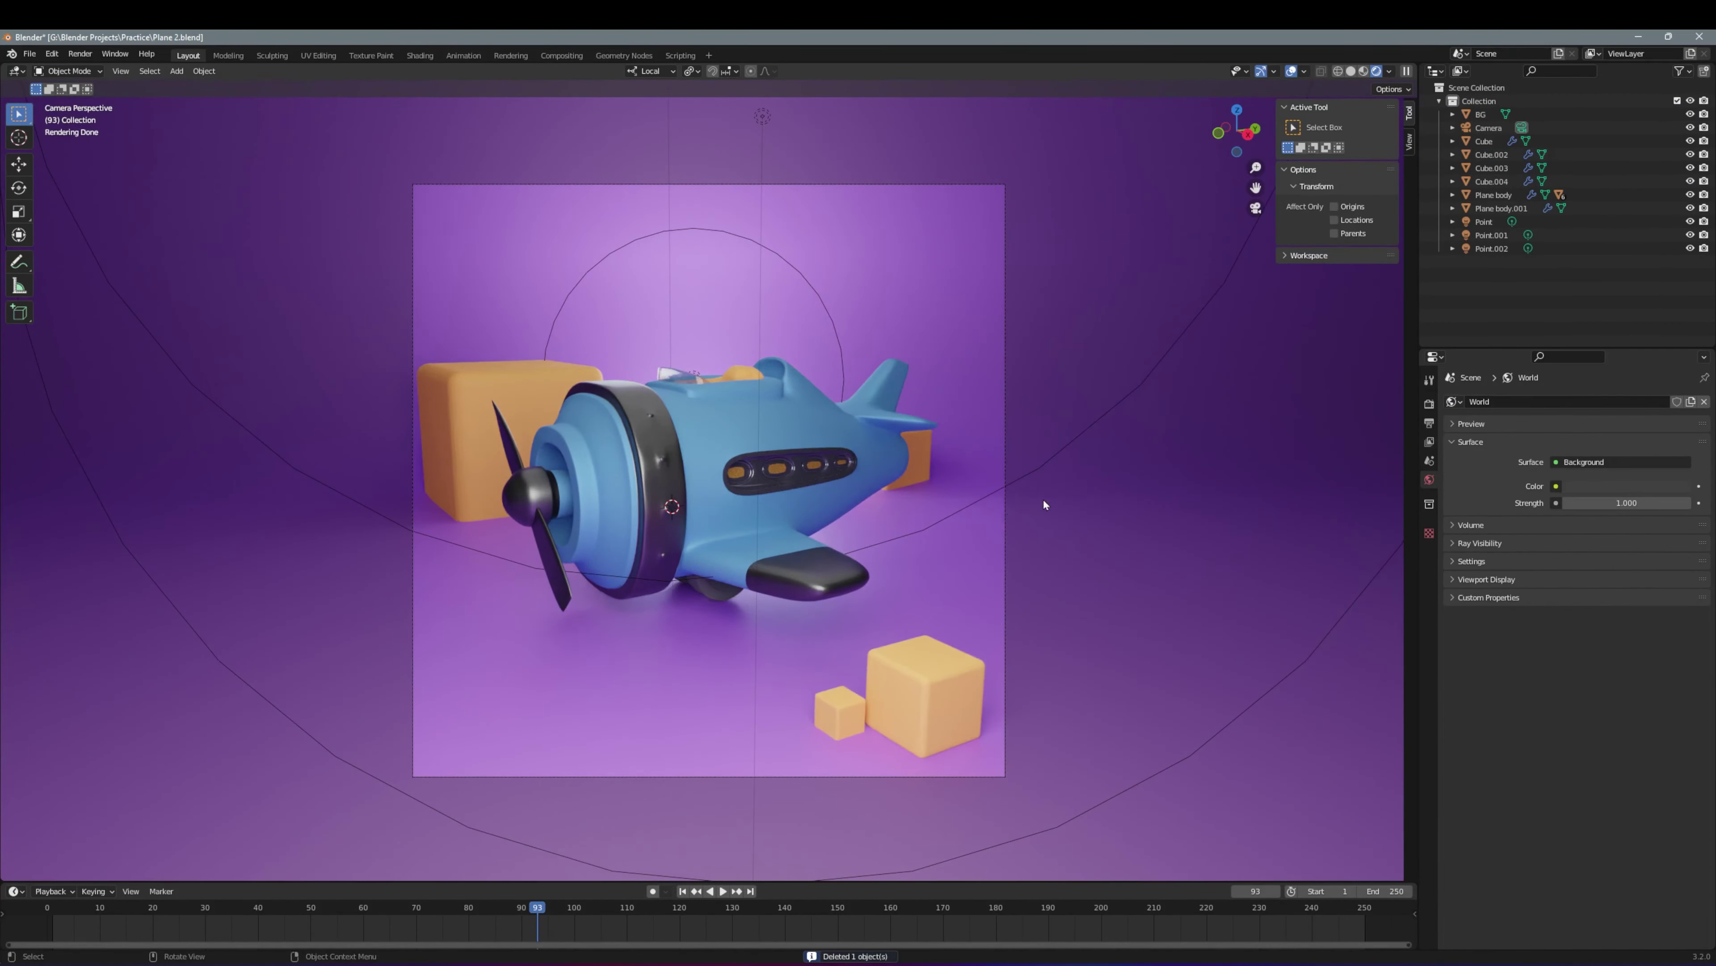
{"action": "left_click", "coordinate": [576, 482]}
{"action": "key", "text": "Tab"}
{"action": "scroll", "coordinate": [473, 474], "scroll_direction": "up", "scroll_amount": 5}
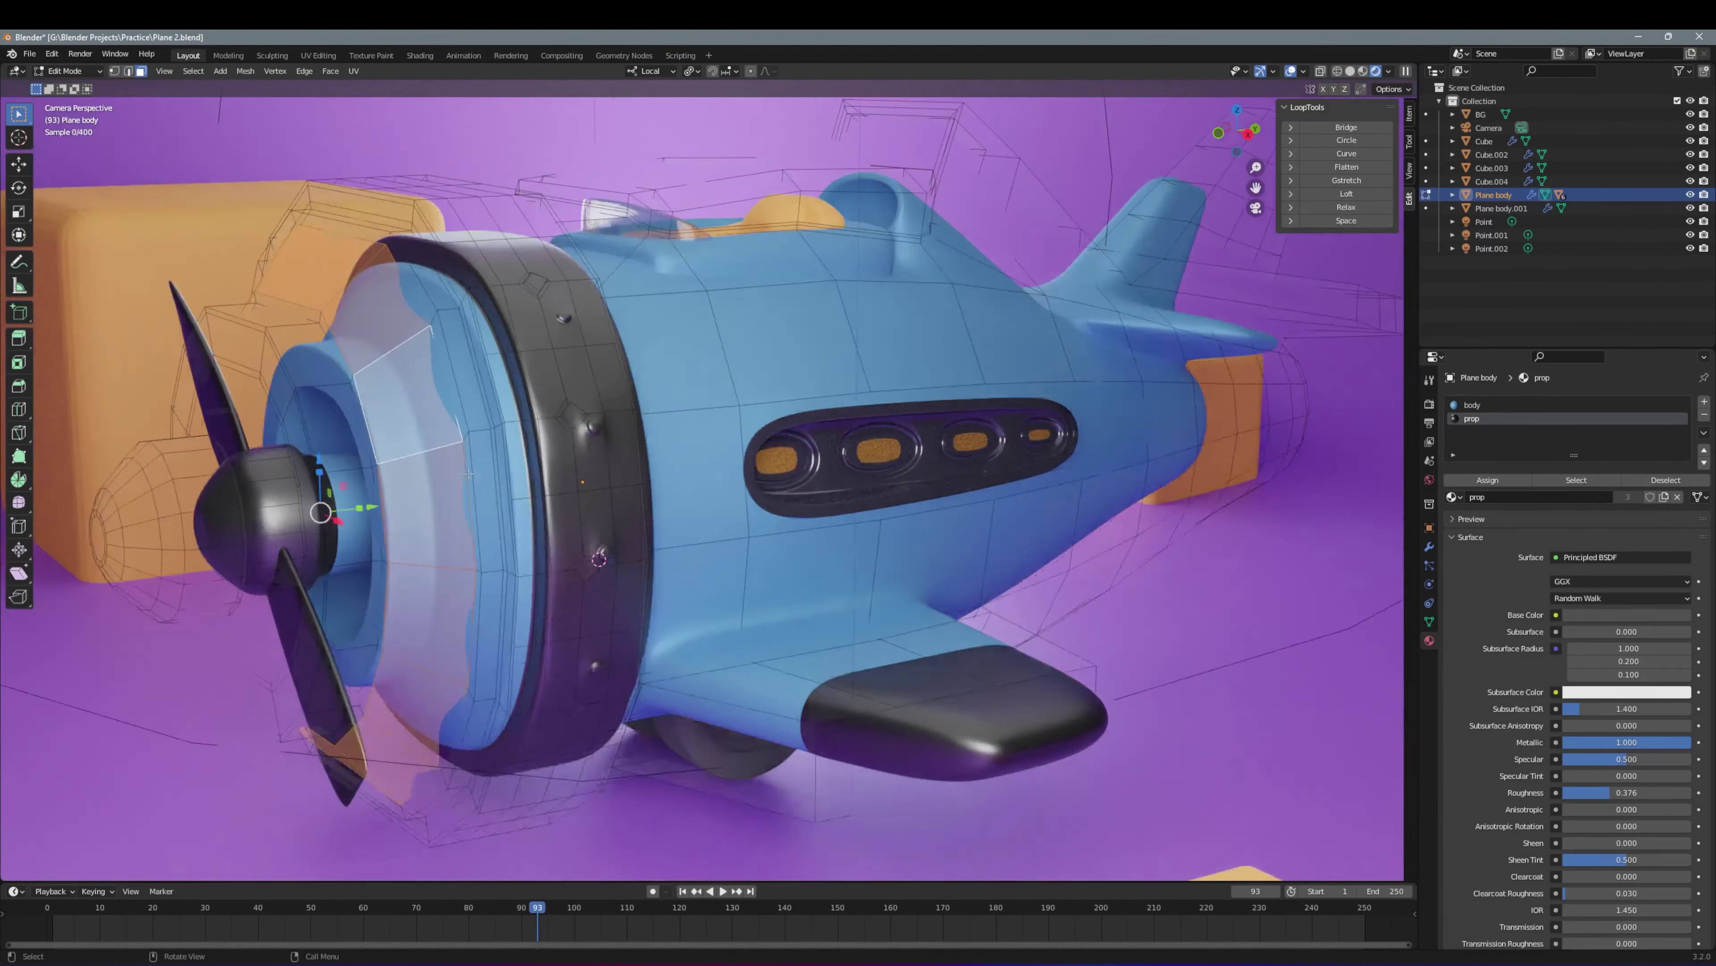
{"action": "scroll", "coordinate": [369, 472], "scroll_direction": "up", "scroll_amount": 3}
{"action": "middle_click_drag", "start_coordinate": [368, 472], "coordinate": [473, 514]}
{"action": "scroll", "coordinate": [521, 545], "scroll_direction": "up", "scroll_amount": 5}
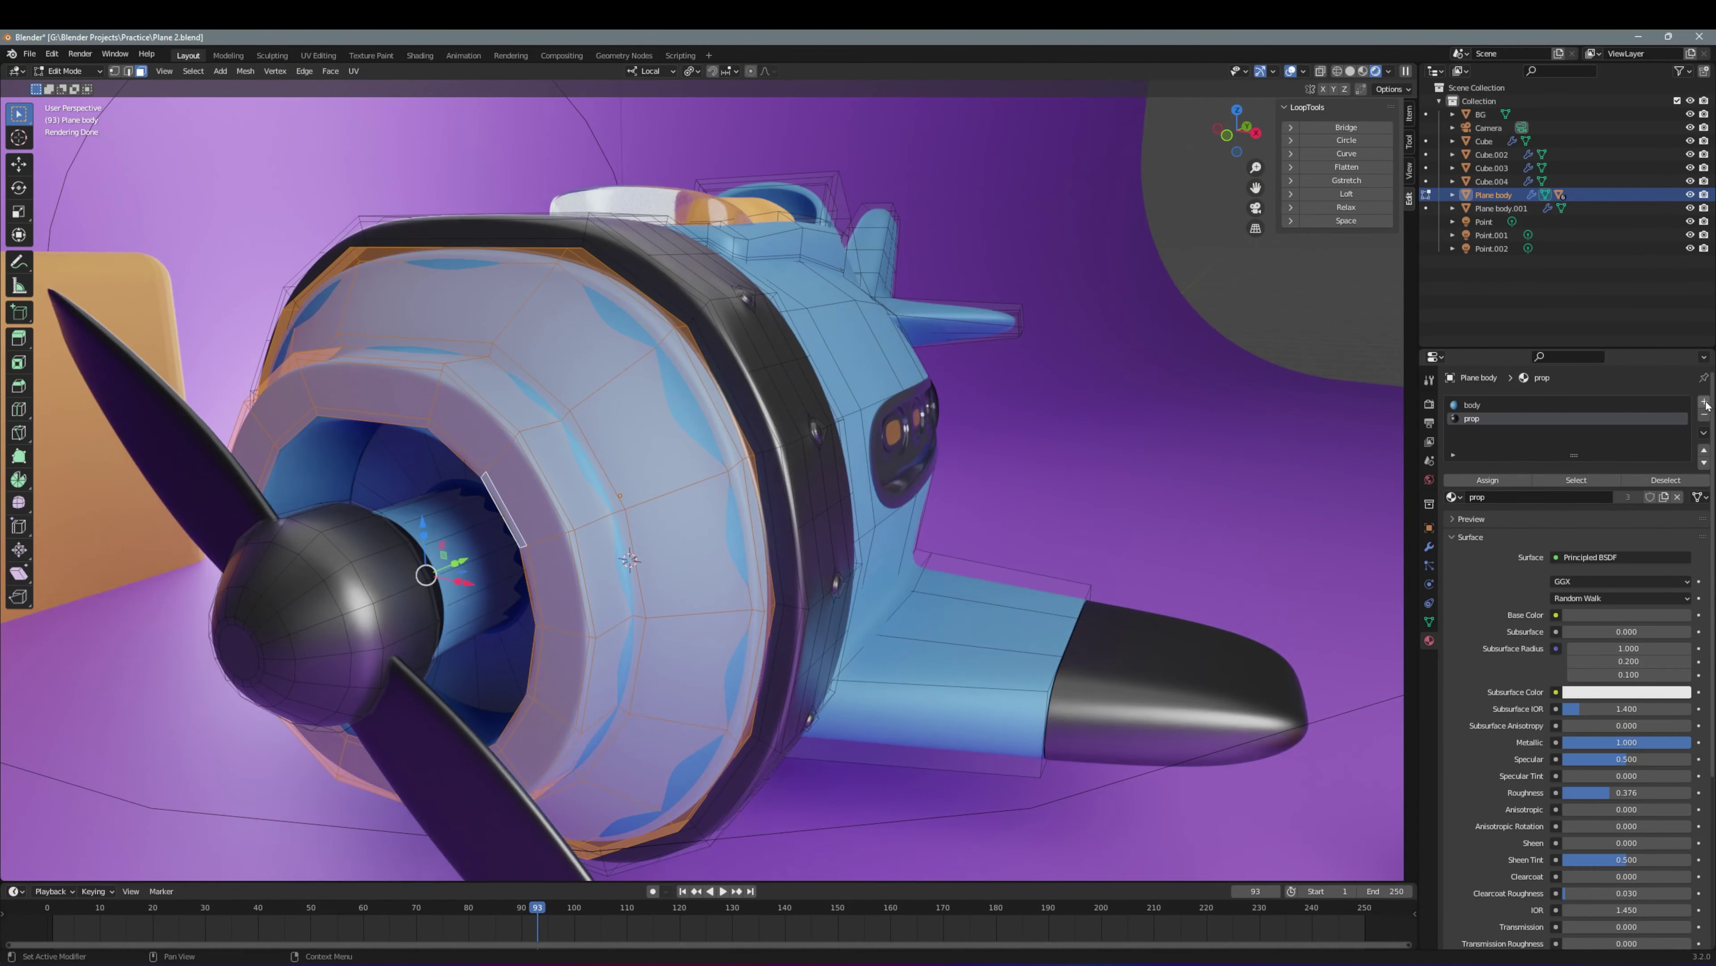
{"action": "scroll", "coordinate": [1607, 508], "scroll_direction": "down", "scroll_amount": 3}
{"action": "key", "text": "Tab"}
Lower the backdrop's roughness to 0.365 from the camera view
{"action": "scroll", "coordinate": [744, 473], "scroll_direction": "down", "scroll_amount": 5}
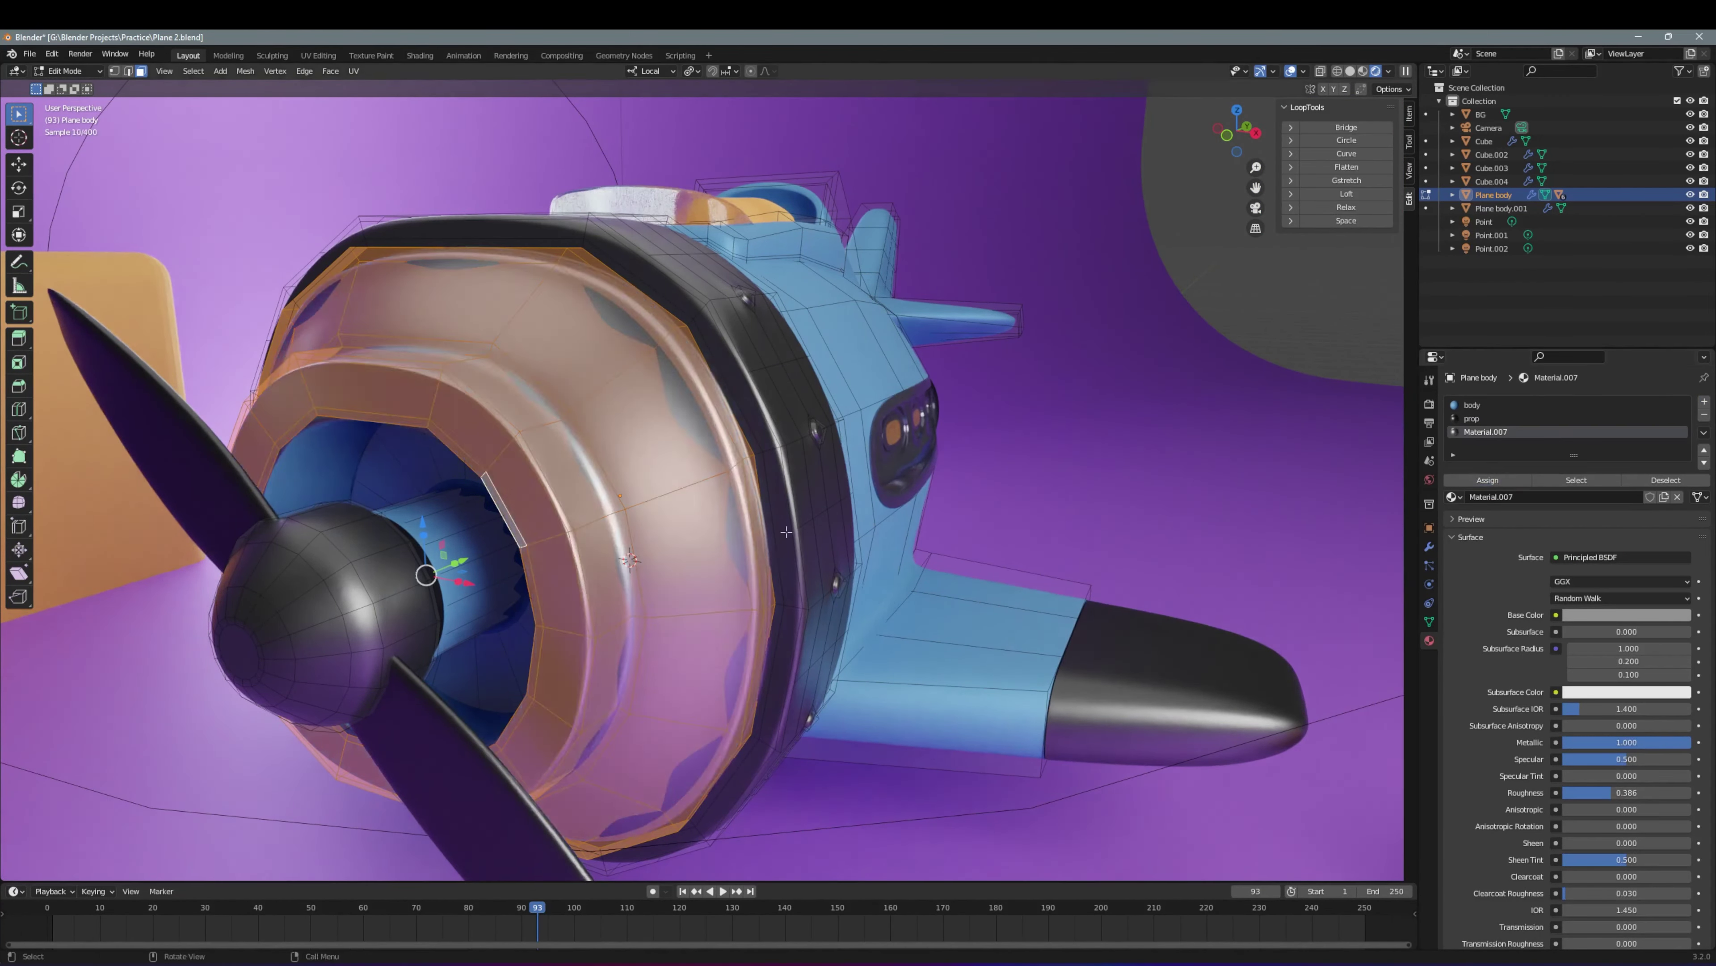
{"action": "left_click", "coordinate": [1026, 448]}
{"action": "key", "text": "KP_0"}
{"action": "left_click_drag", "start_coordinate": [1626, 754], "coordinate": [1602, 754]}
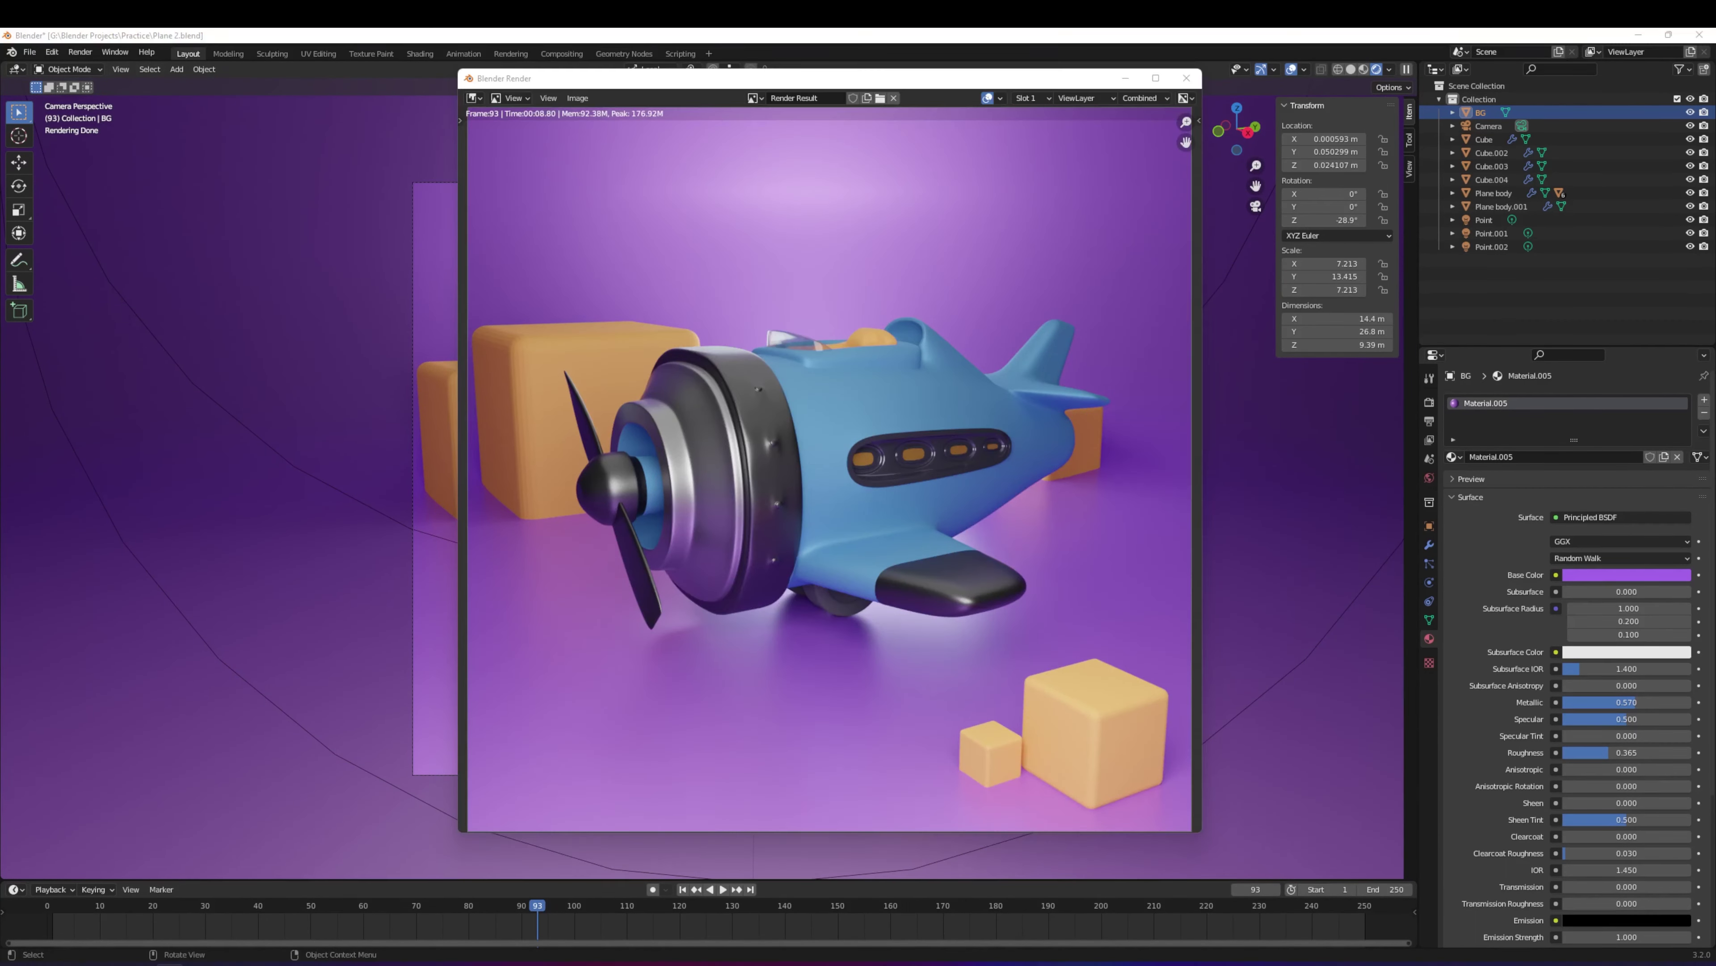
Maximize the render result and zoom in and out on the plane scene
{"action": "left_click", "coordinate": [1157, 79]}
{"action": "scroll", "coordinate": [946, 573], "scroll_direction": "up", "scroll_amount": 1}
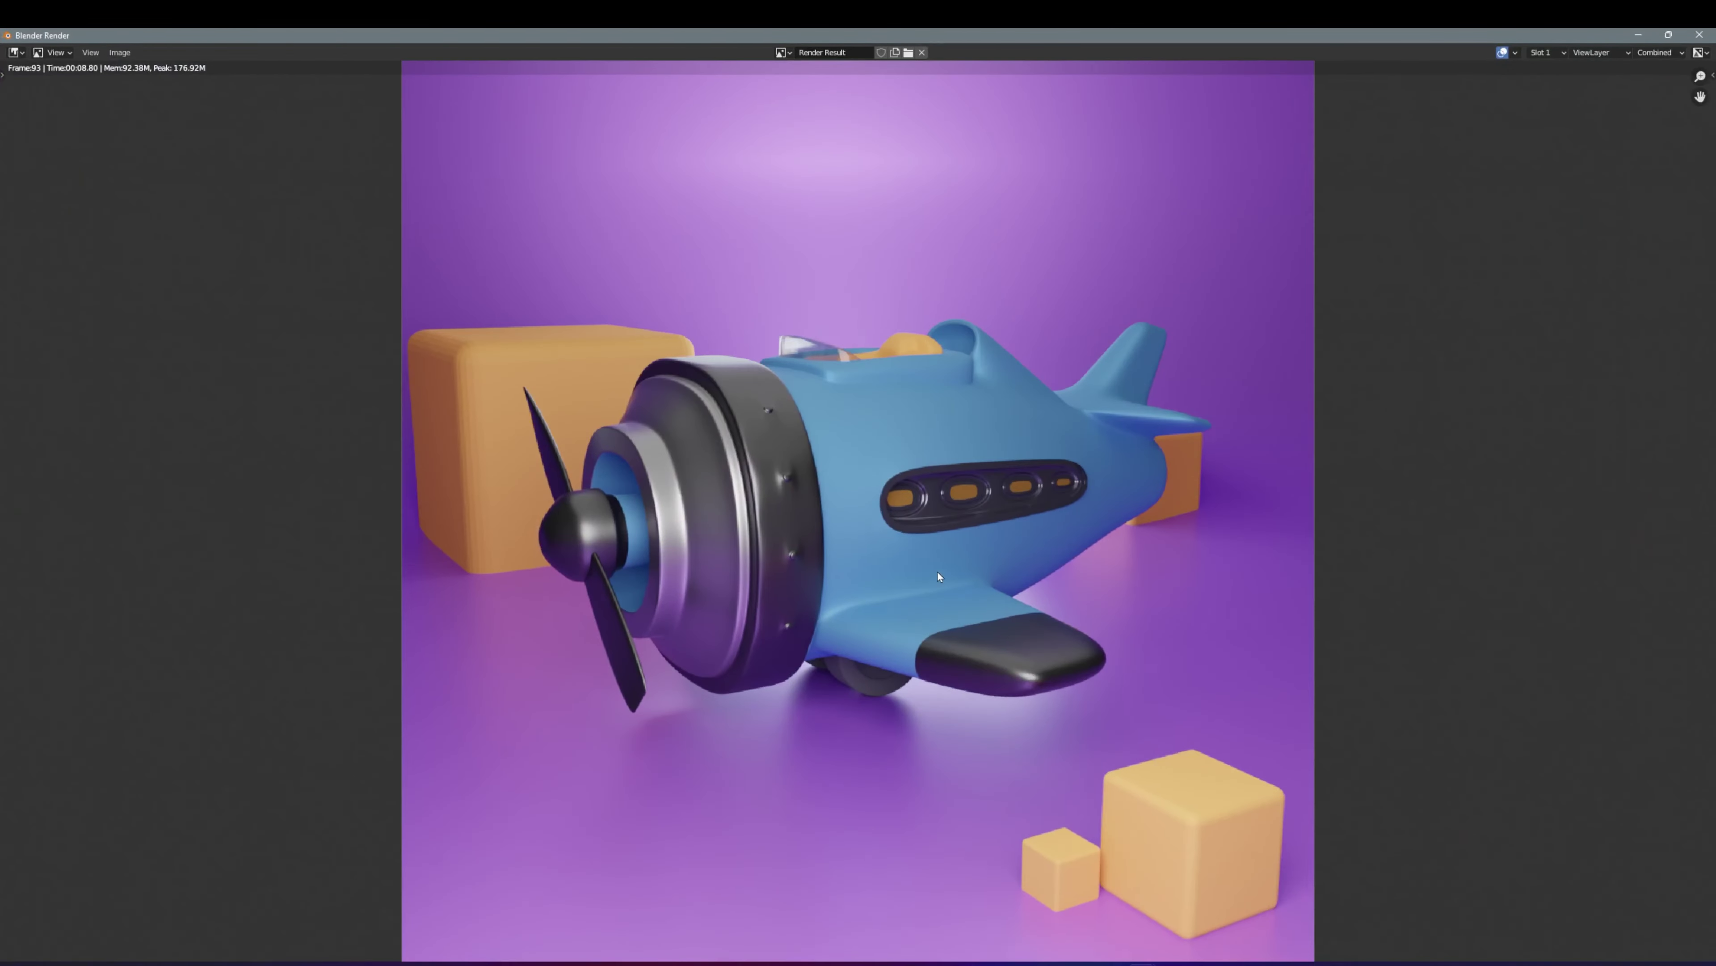
{"action": "scroll", "coordinate": [961, 620], "scroll_direction": "down", "scroll_amount": 1}
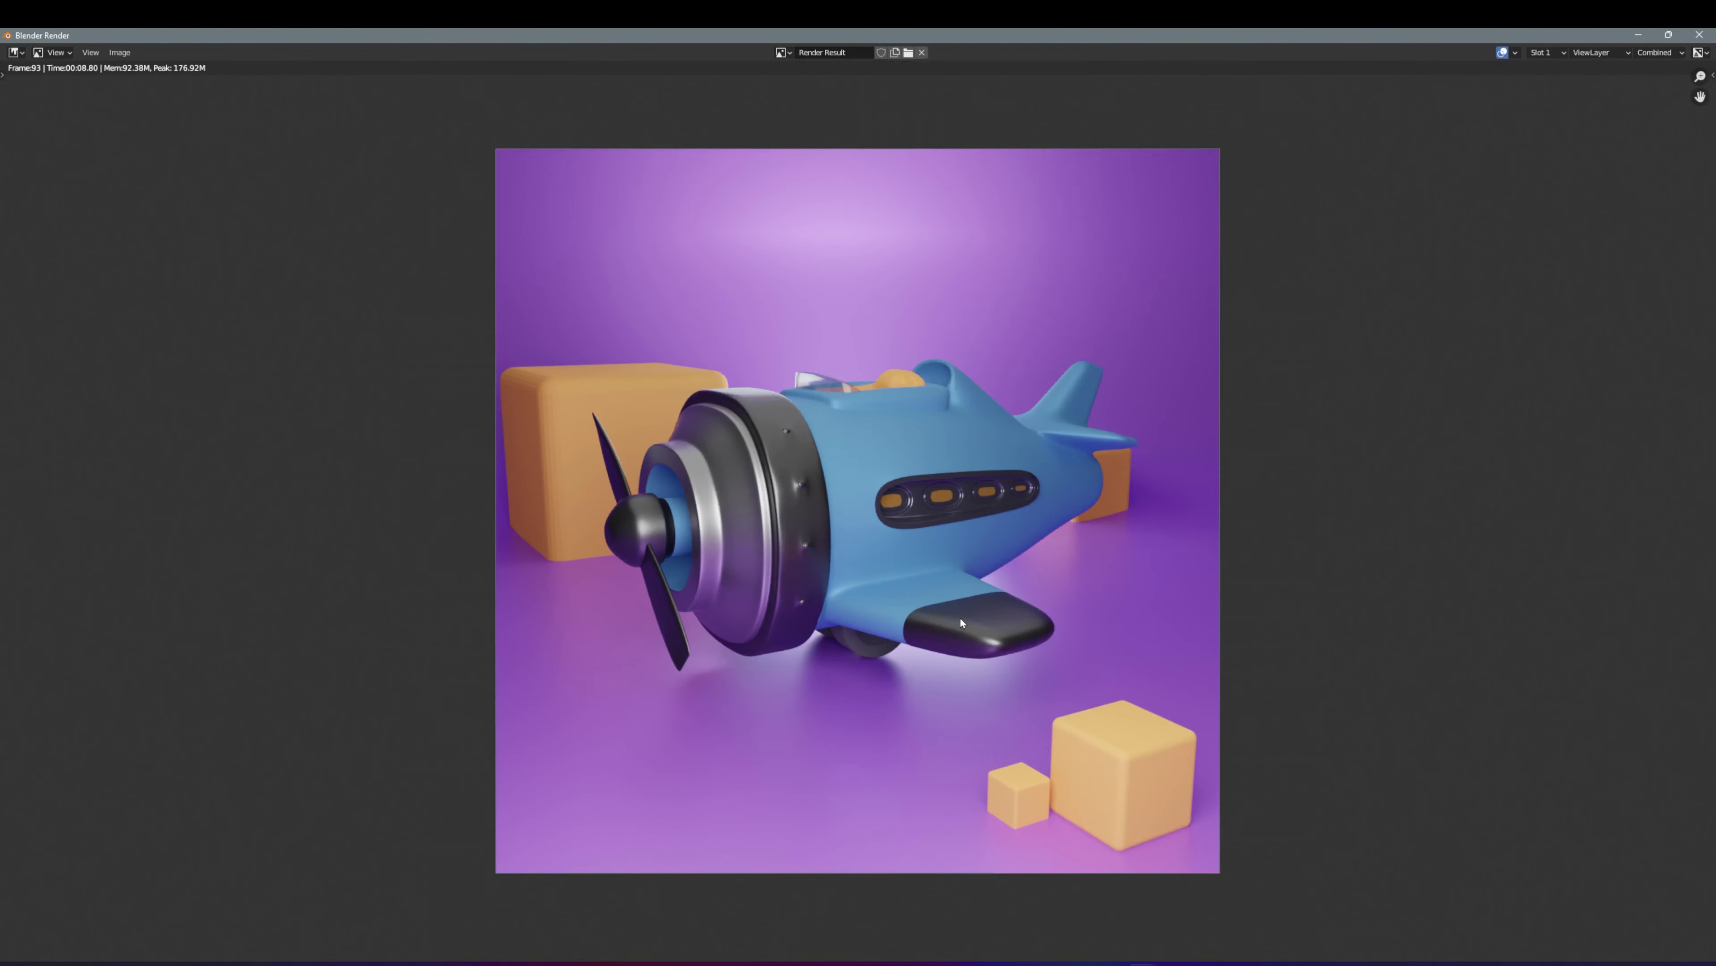